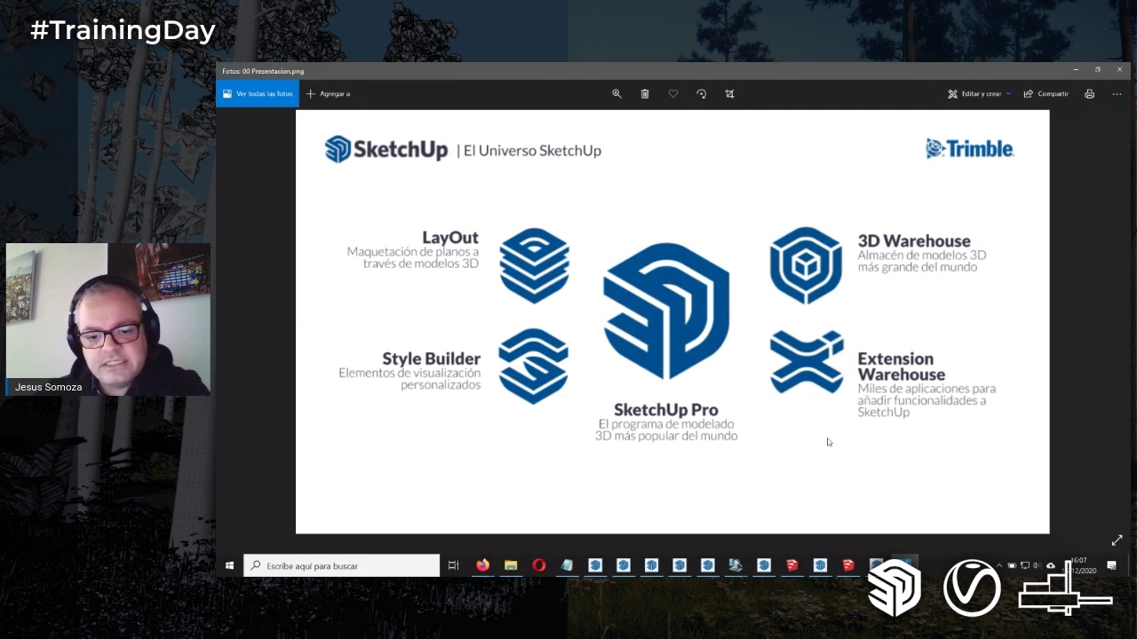
Step: Switch from the Photos presentation slide to the SketchUp model 01.00_Basico.skp
click(593, 565)
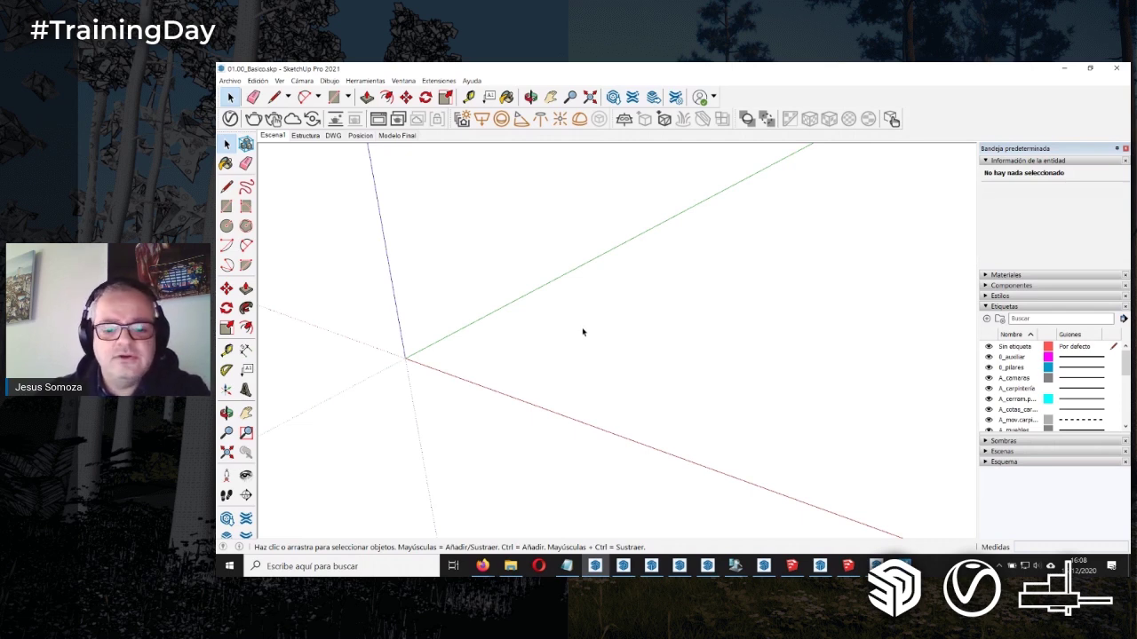
Step: Draw a four-sided floor outline with the Line tool and close it into a face
click(227, 187)
click(479, 353)
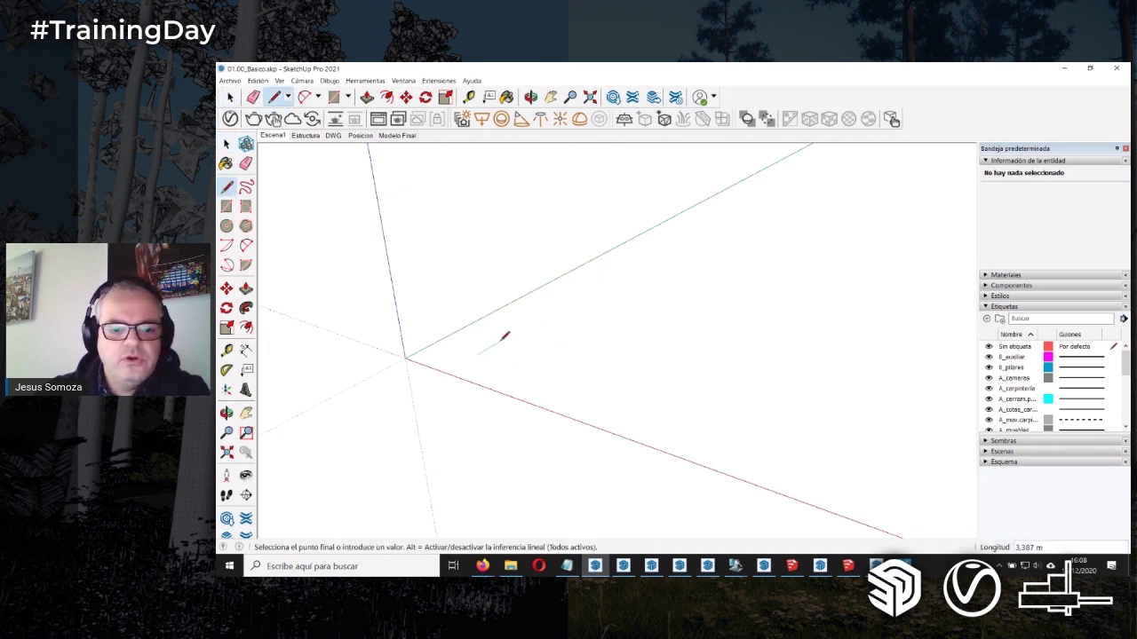
click(520, 330)
middle_drag(536, 331, 571, 346)
click(568, 347)
click(514, 384)
click(446, 361)
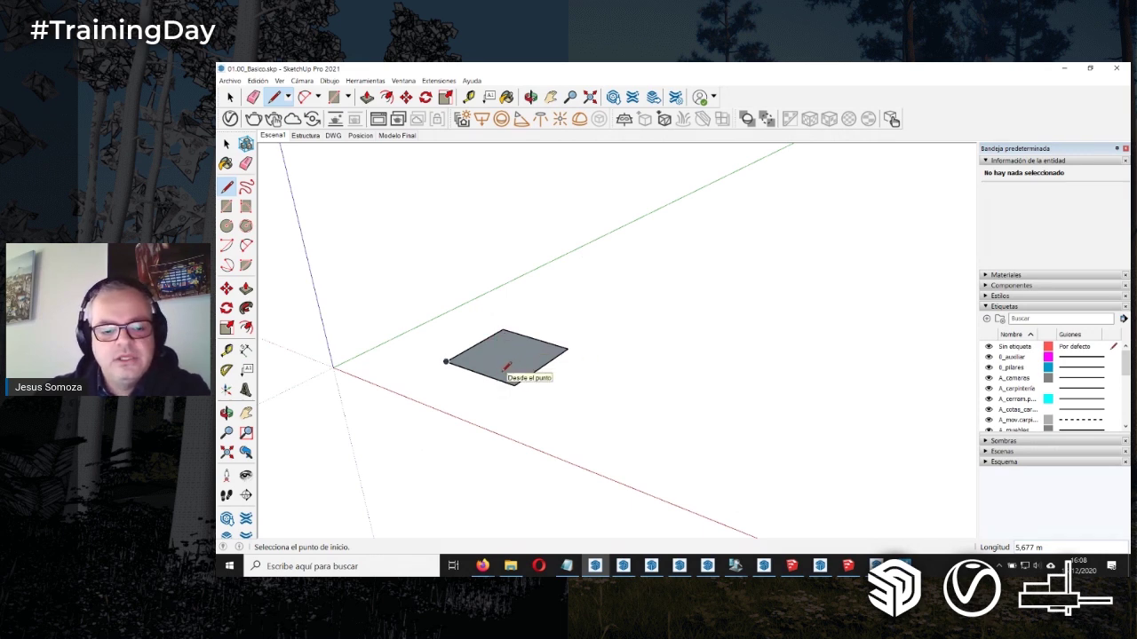
Step: Draw vertical and top edges to close the back wall and left side wall faces
click(502, 330)
click(500, 290)
click(566, 308)
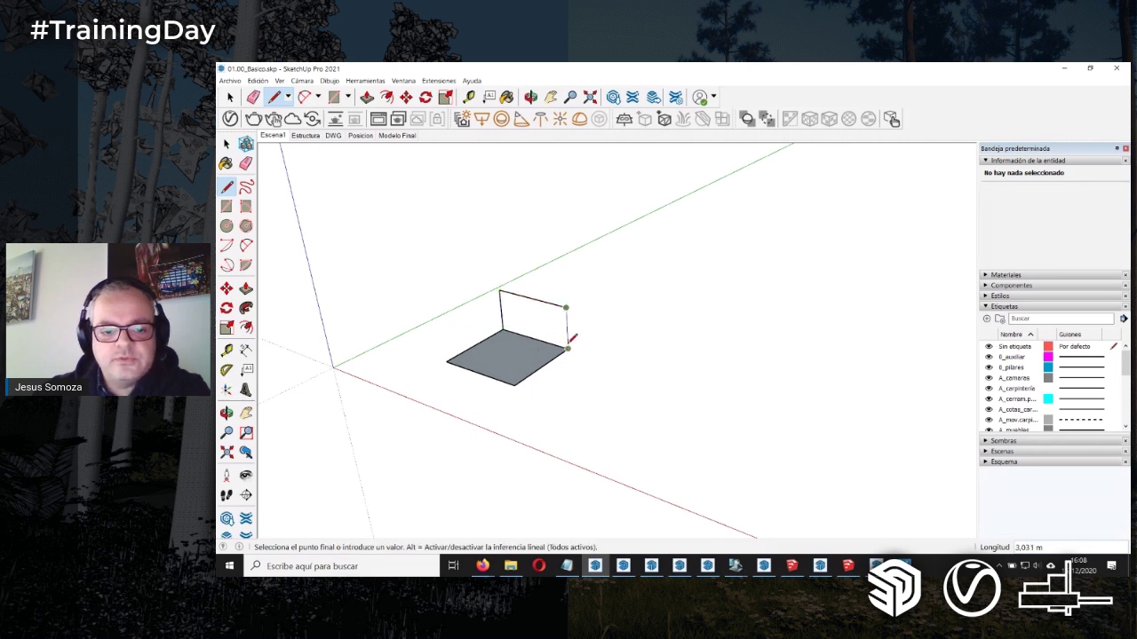
click(567, 348)
click(500, 290)
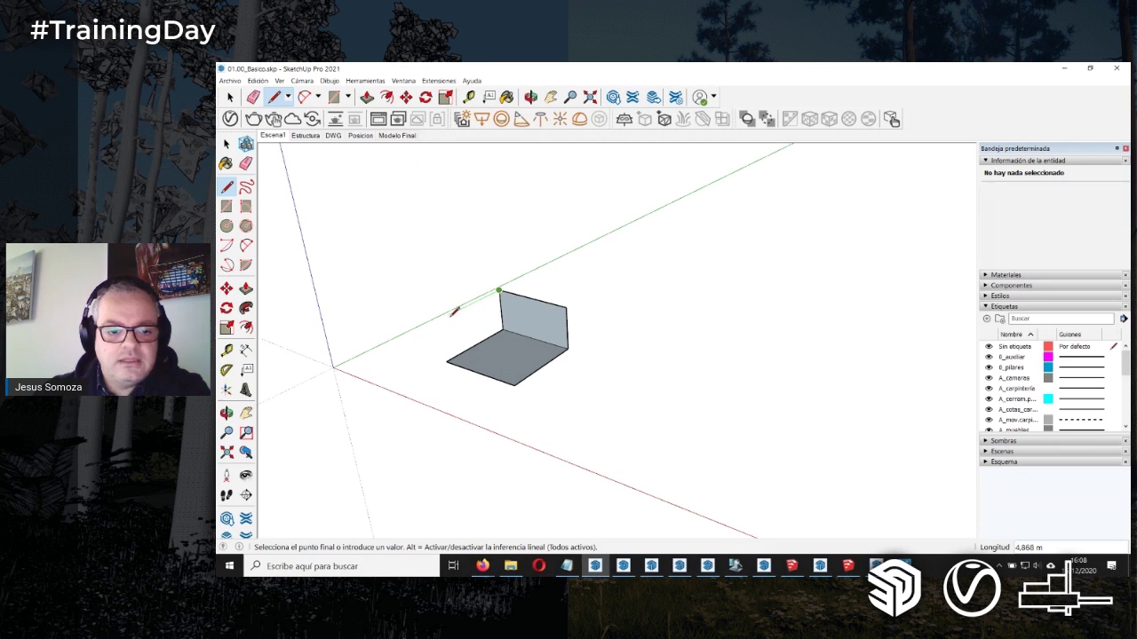
click(440, 316)
click(446, 362)
Step: Draw the remaining edges to close the last side face and the box top
click(440, 318)
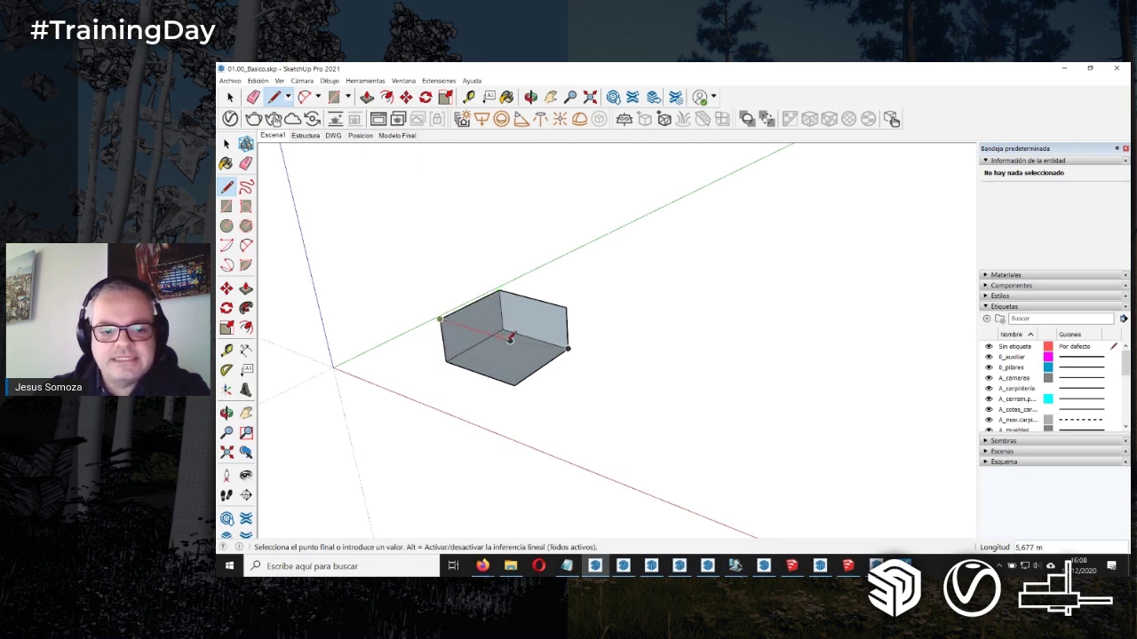
click(513, 384)
click(512, 339)
click(566, 308)
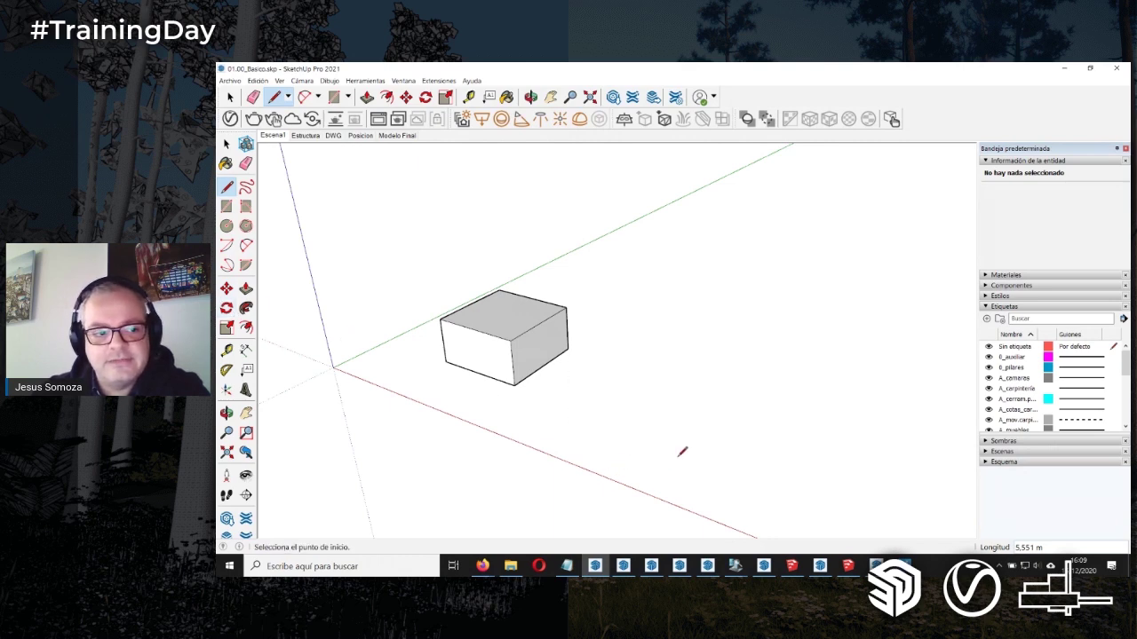
middle_drag(640, 417, 706, 340)
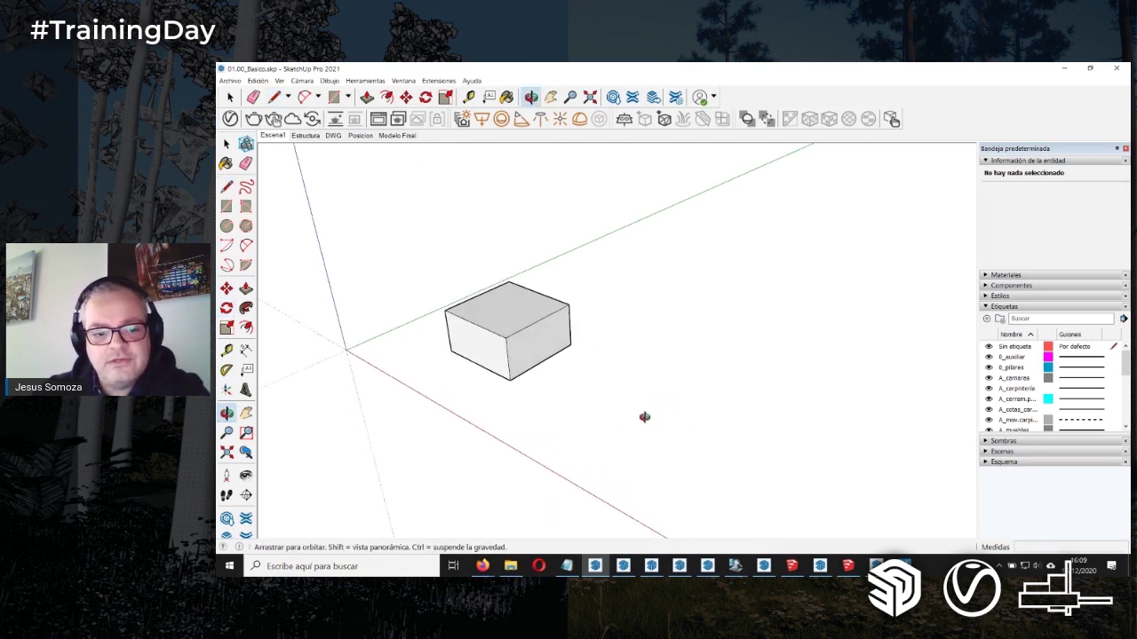
Step: Draw a rectangle beside the first box and Push/Pull it into a second box
scroll(706, 213, up, 3)
key(r)
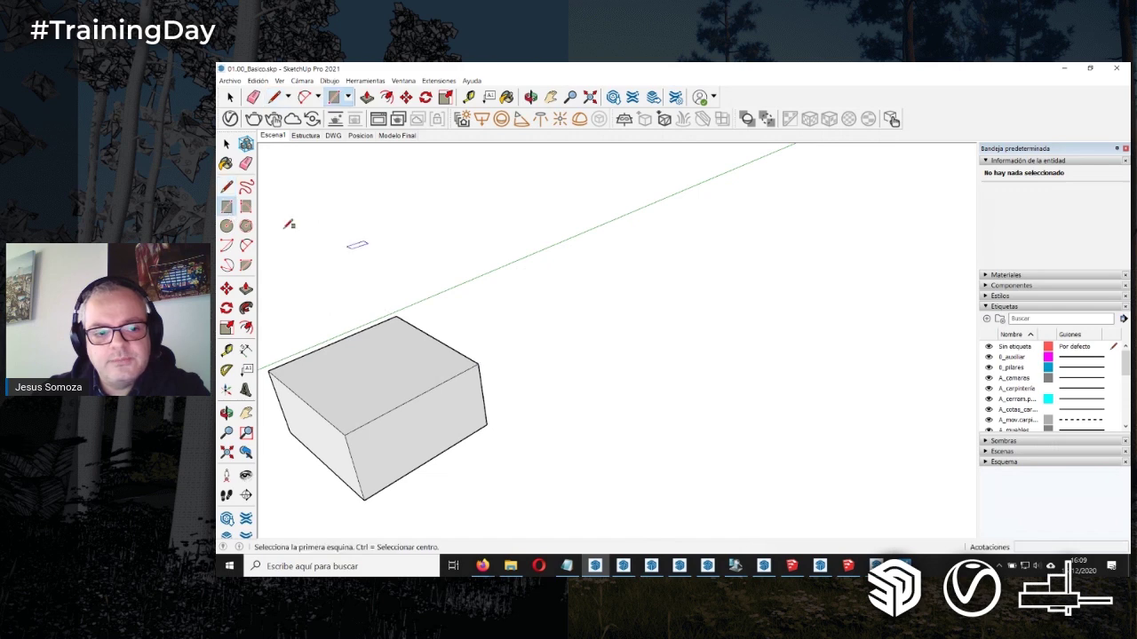
click(633, 301)
click(773, 282)
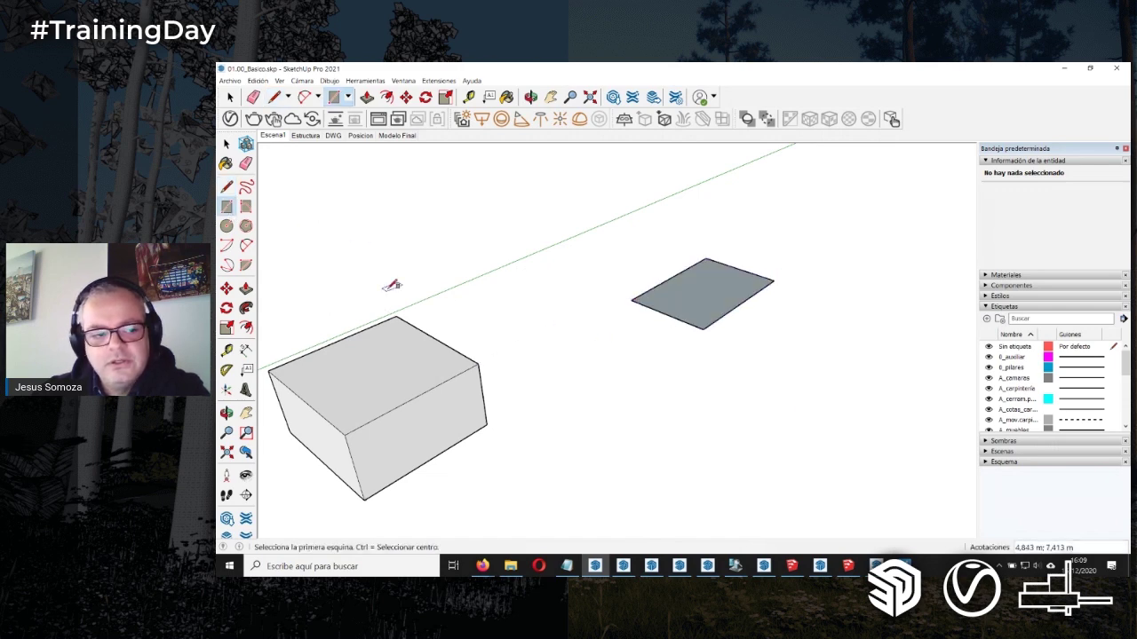
click(246, 288)
click(688, 293)
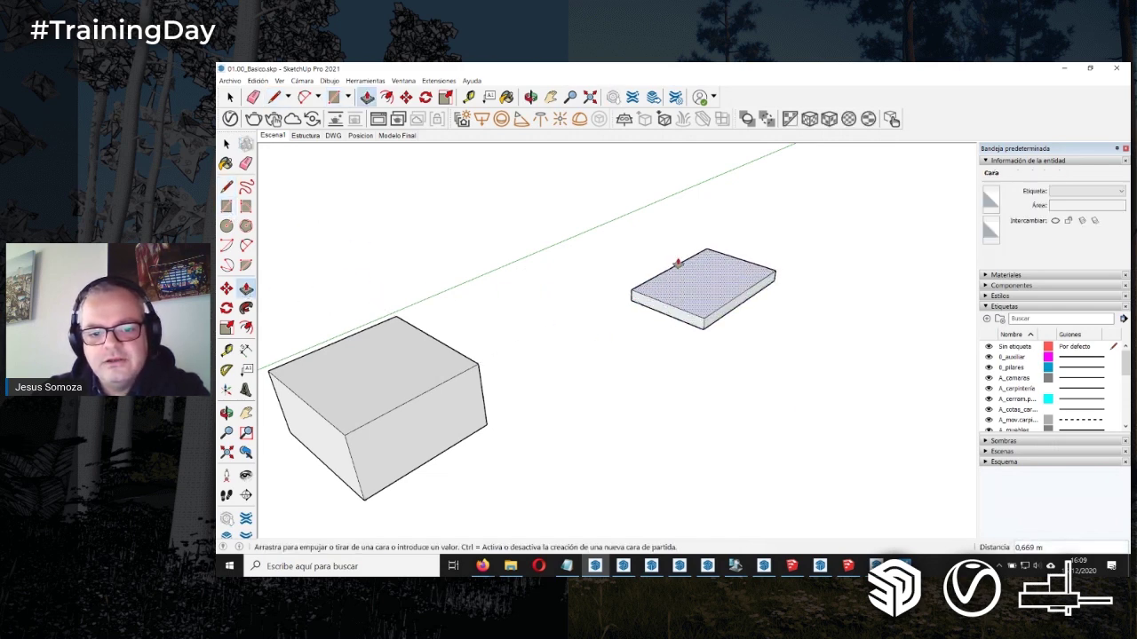
click(681, 254)
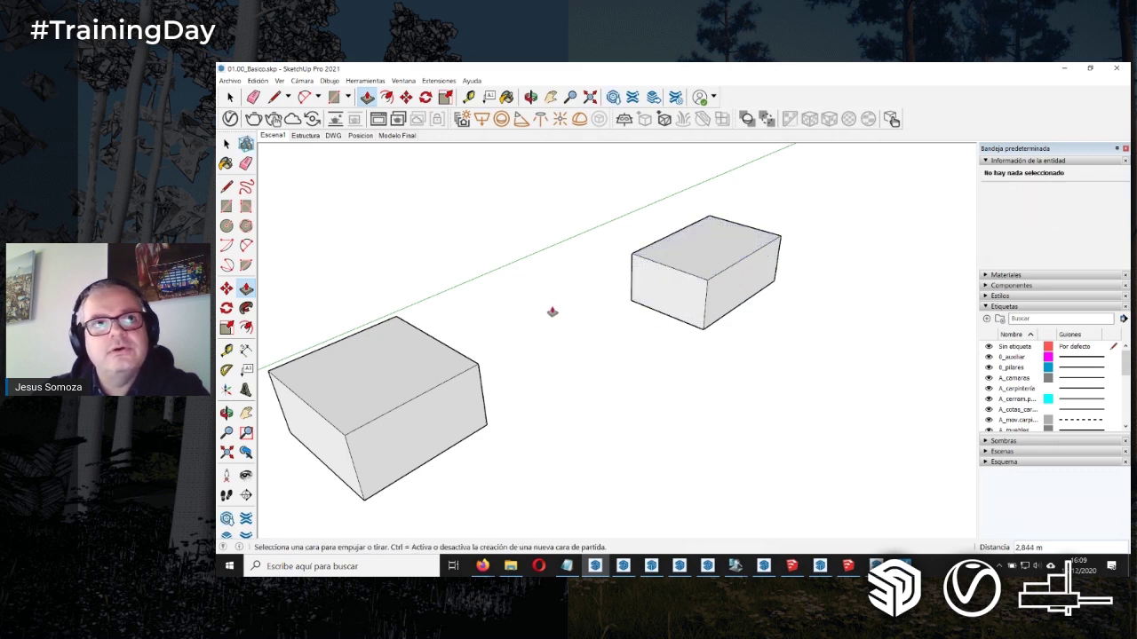
Step: Zoom out and orbit to view both boxes together
scroll(524, 233, down, 2)
scroll(509, 238, down, 2)
scroll(556, 261, down, 2)
mouse_move(559, 299)
middle_down()
mouse_move(604, 335)
mouse_move(614, 329)
mouse_move(586, 344)
middle_up()
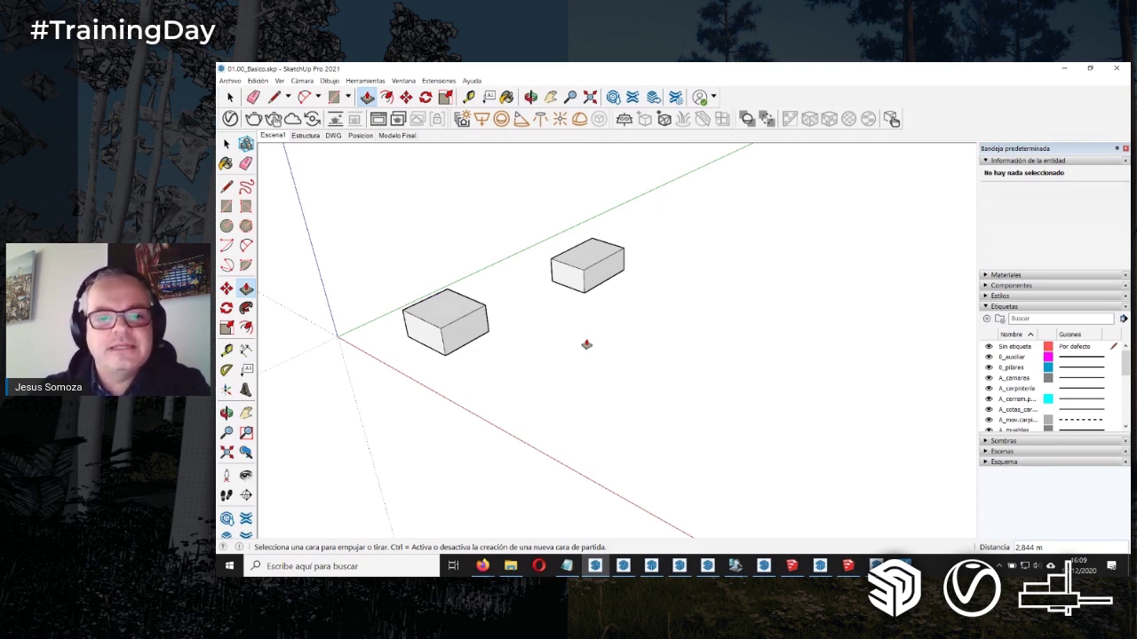
click(226, 206)
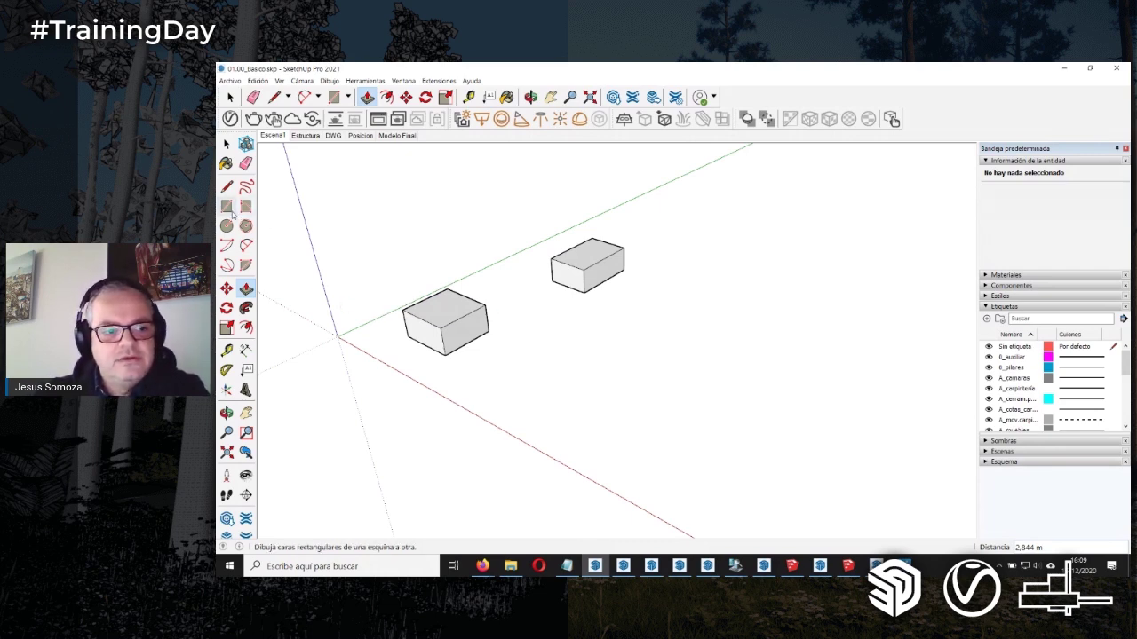
Step: Draw a 25 × 25 square, raise it into a 3 m column, and select it
scroll(680, 317, up, 3)
click(622, 387)
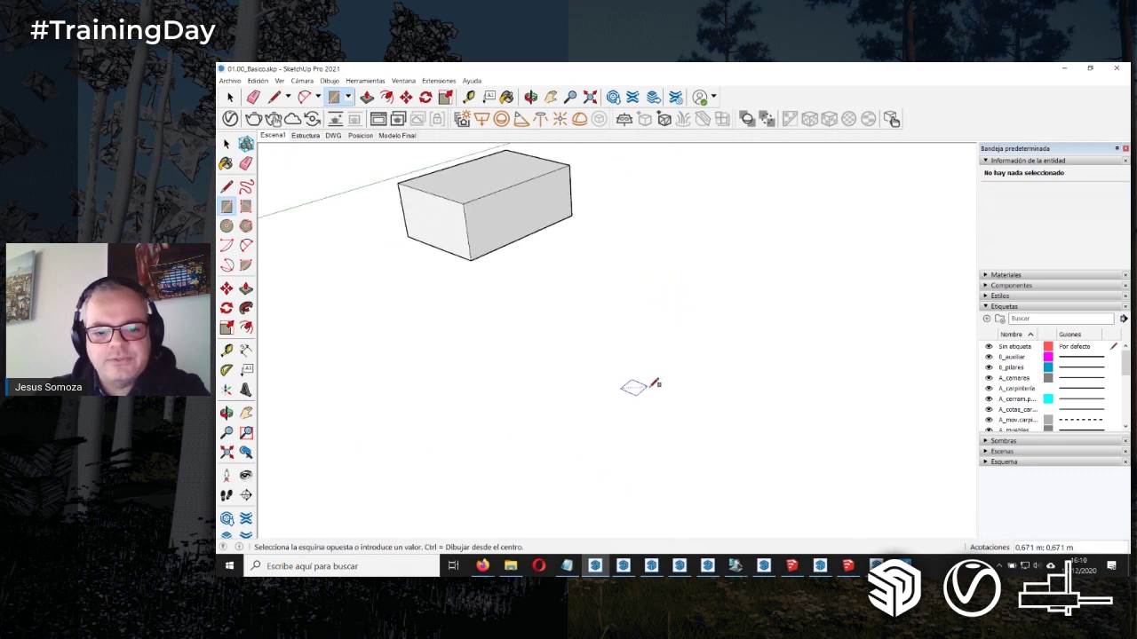
text(25)
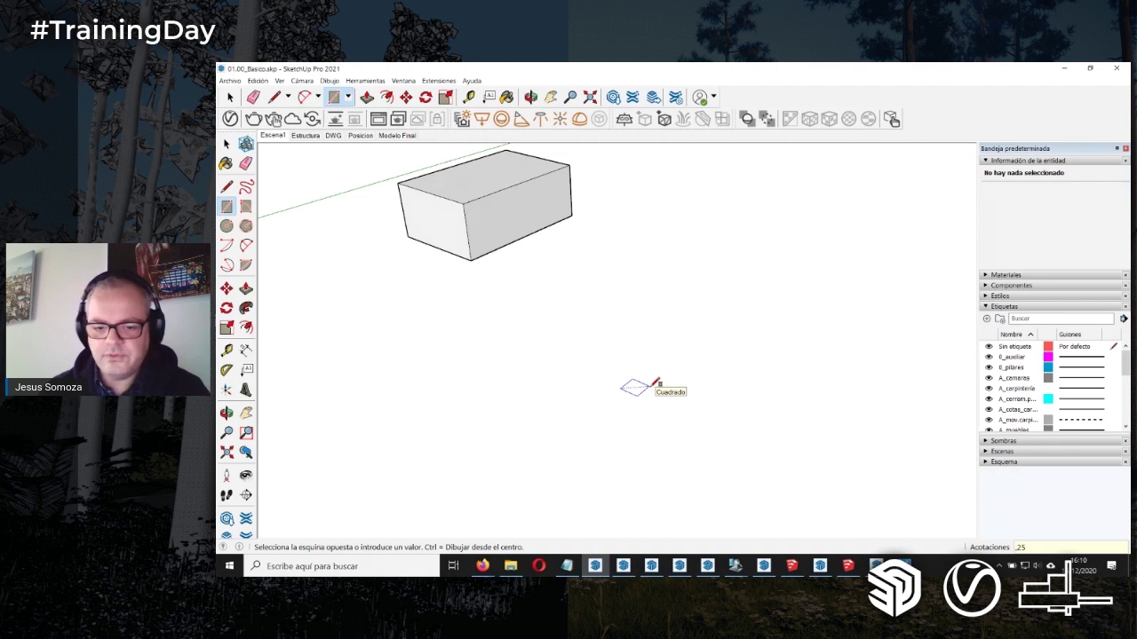
key(Return)
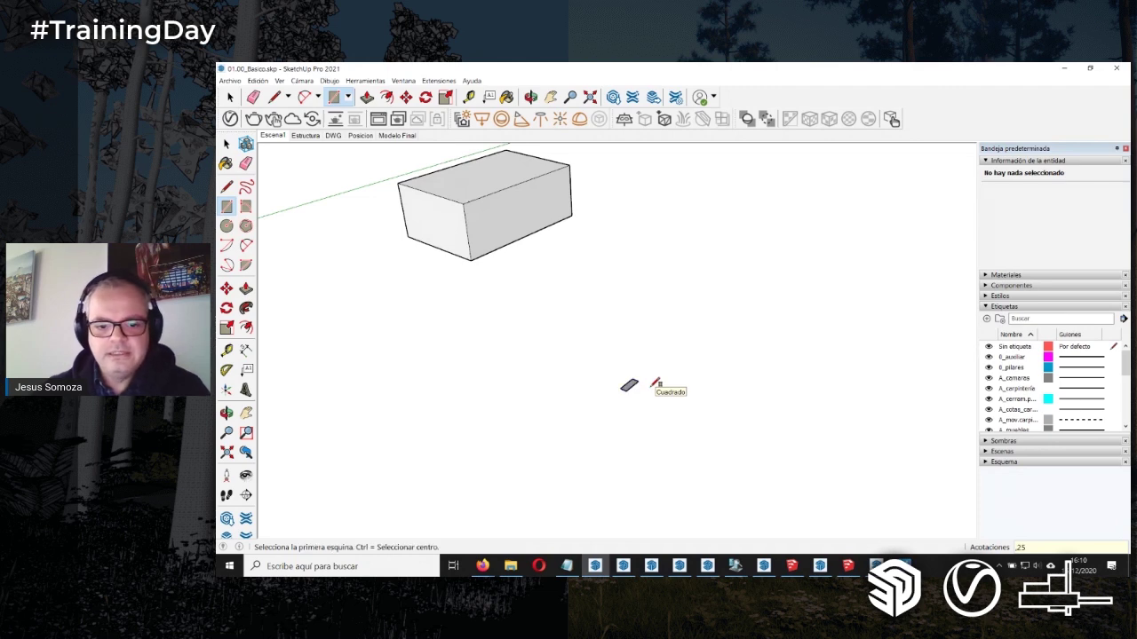
scroll(657, 384, up, 3)
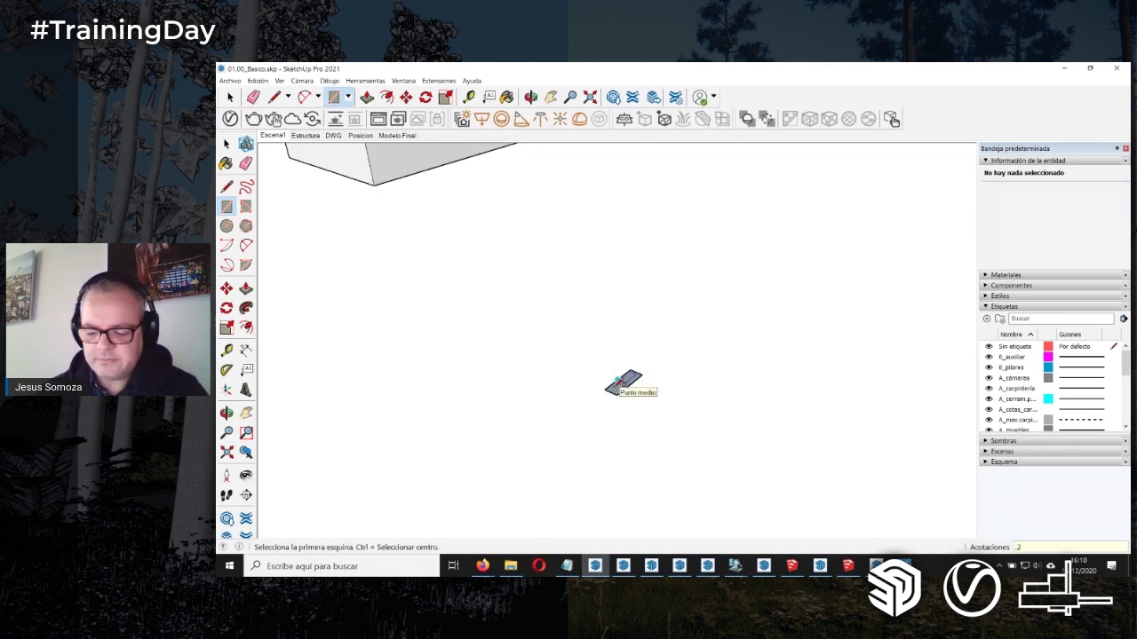
text(5;25)
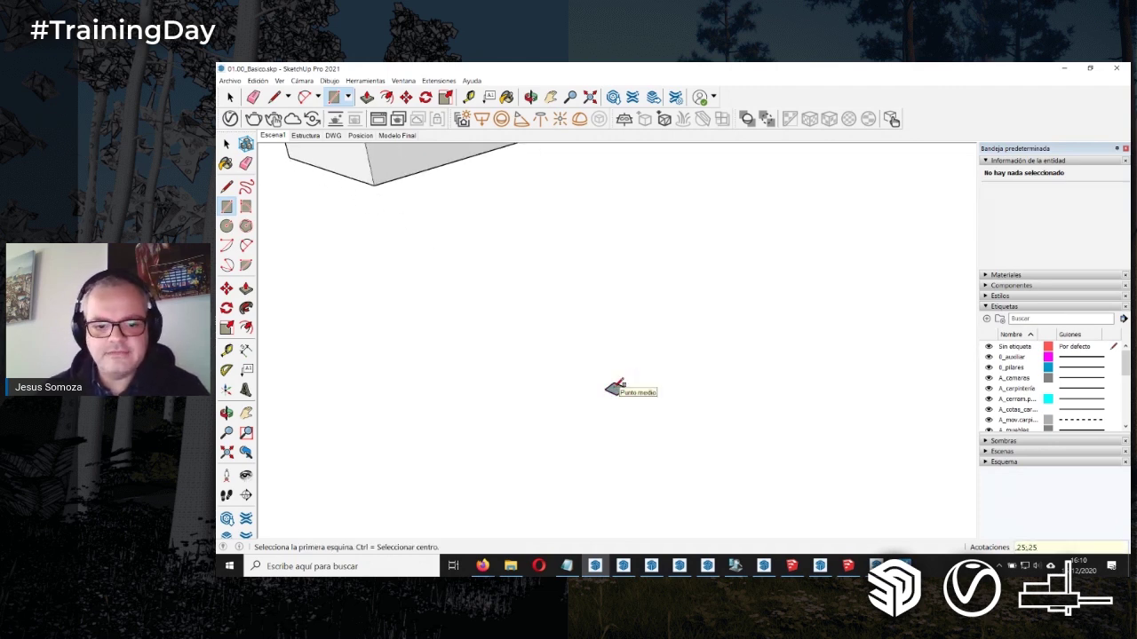
text(p)
click(614, 388)
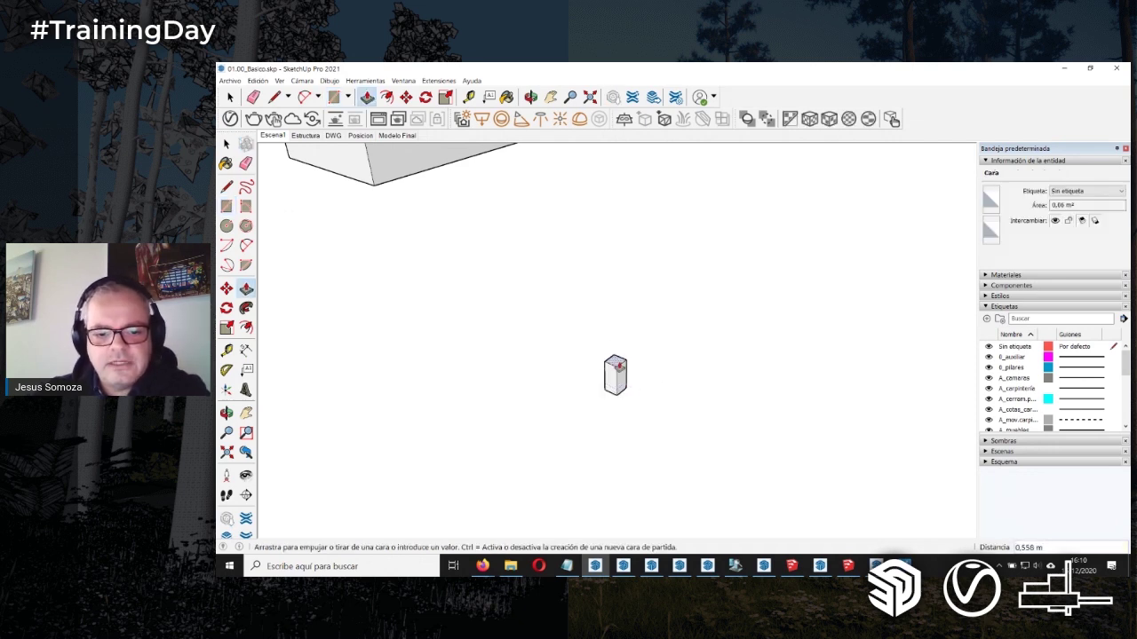
key(Return)
key(space)
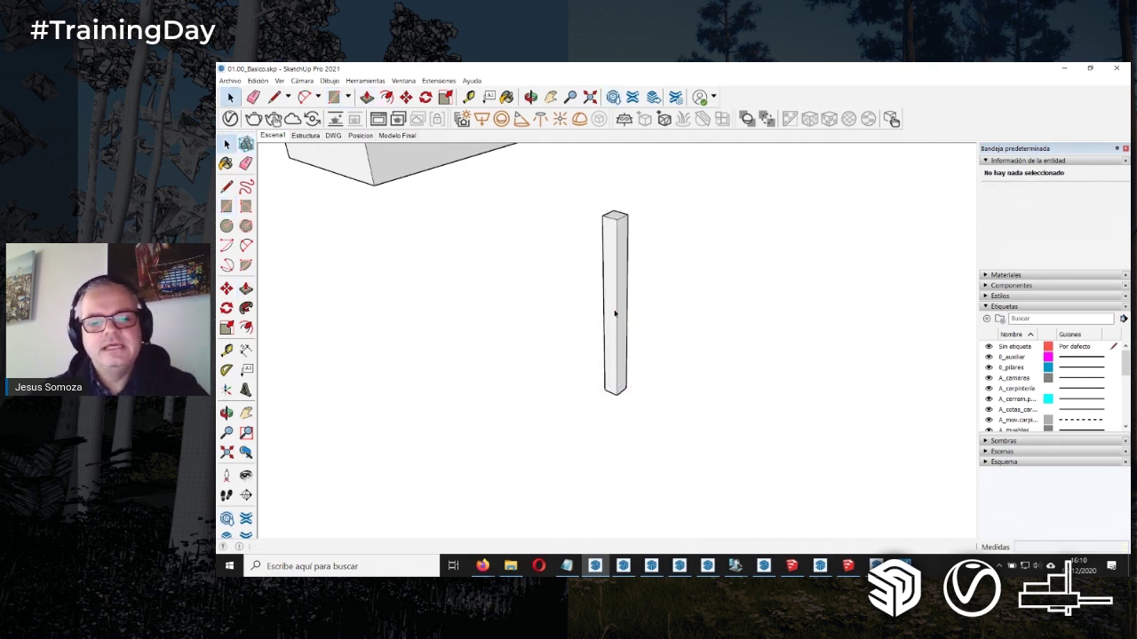
triple_click(613, 280)
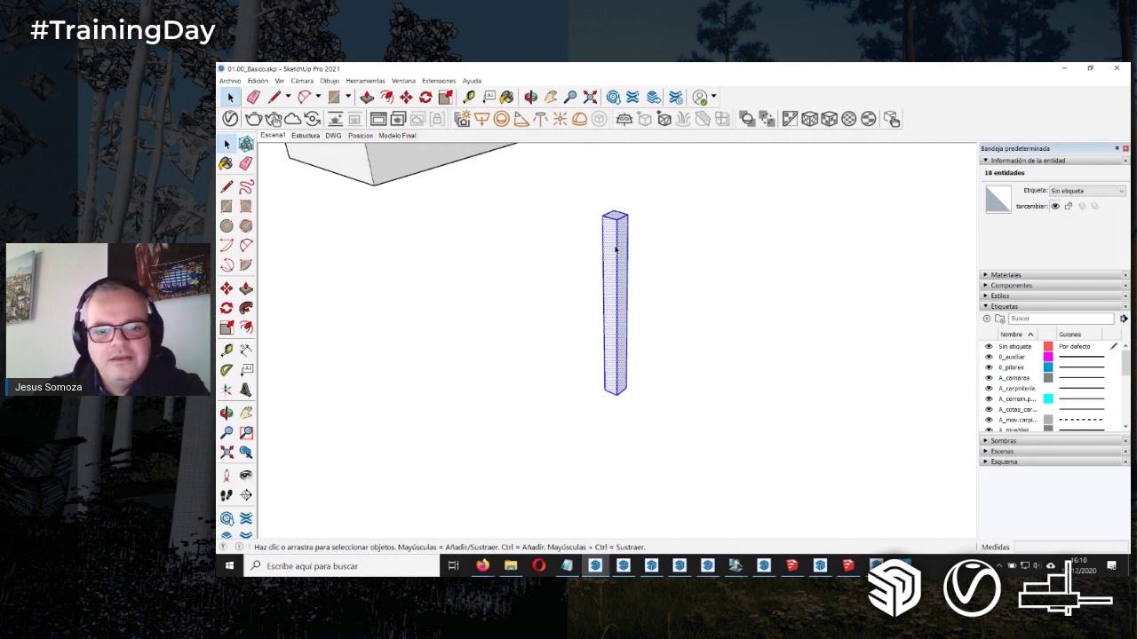
Step: Make the selected column a component with the definition name Pilar
right_click(615, 250)
click(675, 318)
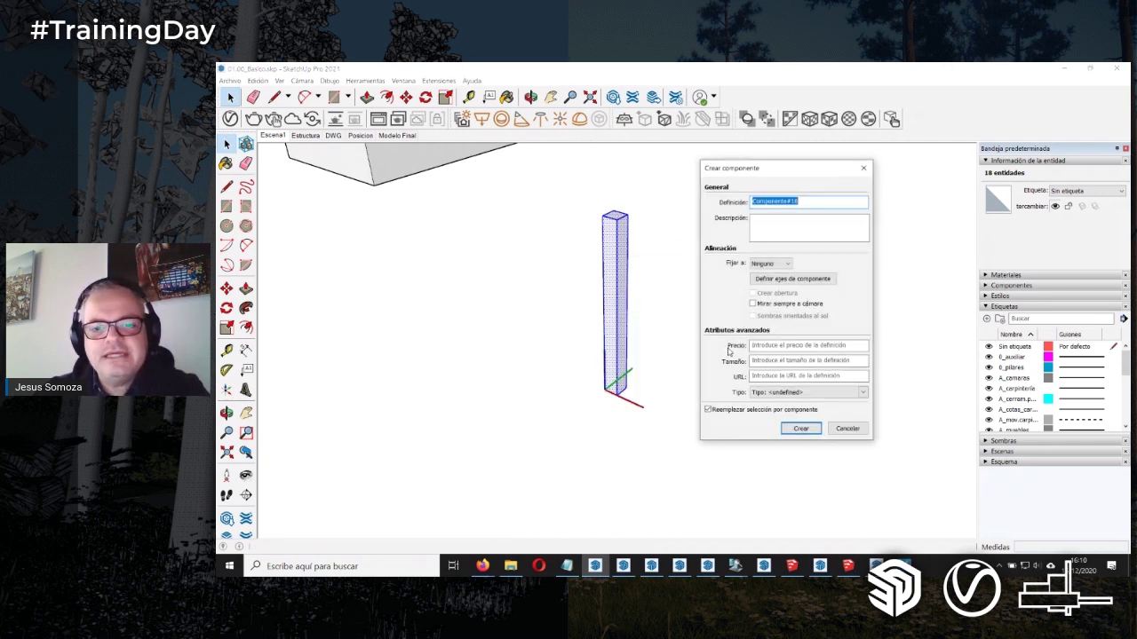
text(Pilar)
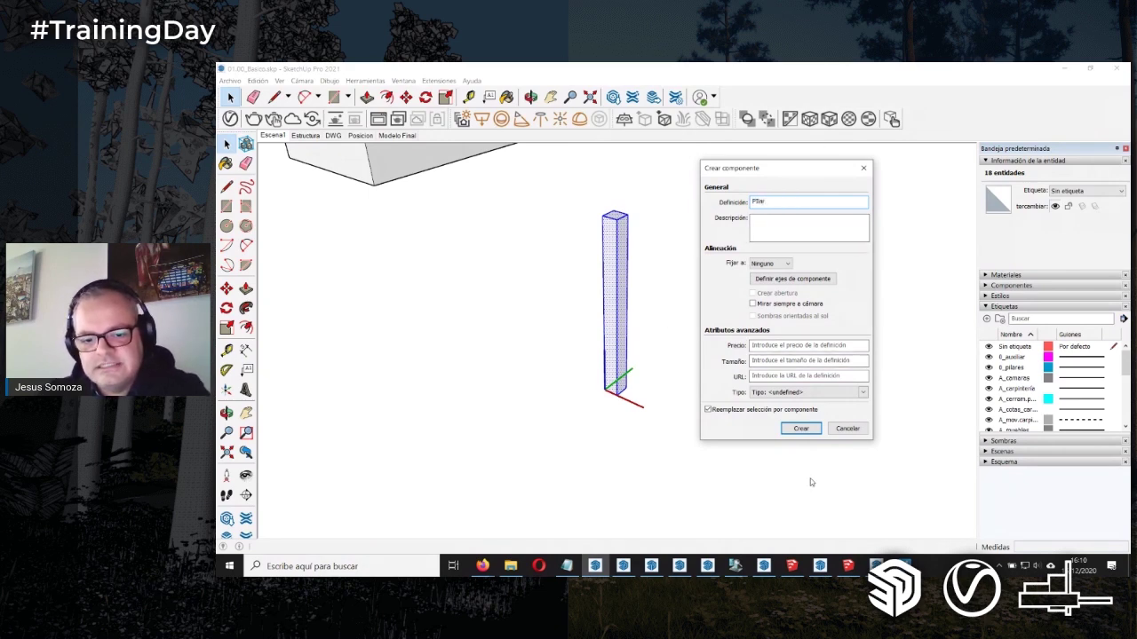
click(795, 431)
click(791, 341)
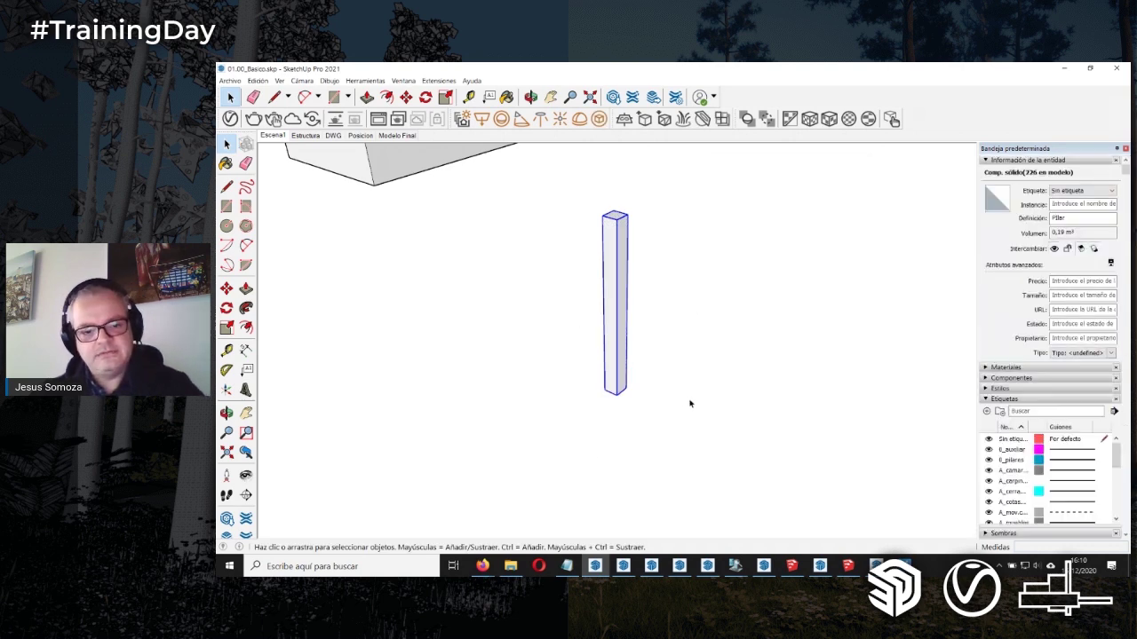
key(m)
key(ctrl)
Step: Copy the pillar into a row along the green axis and select the whole row
click(622, 394)
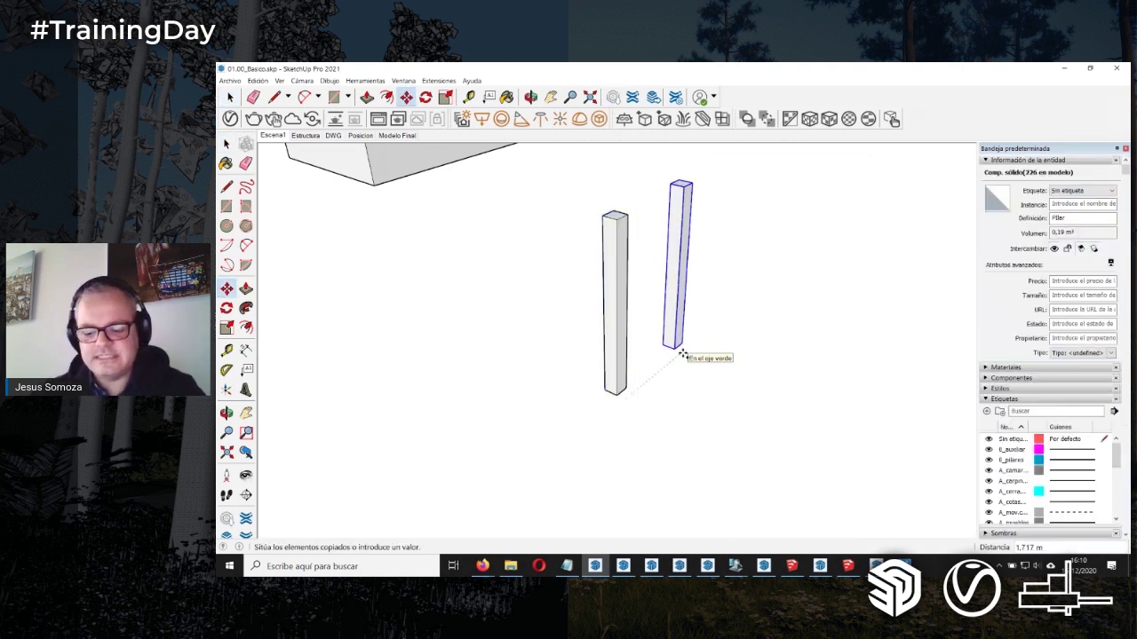
key(Return)
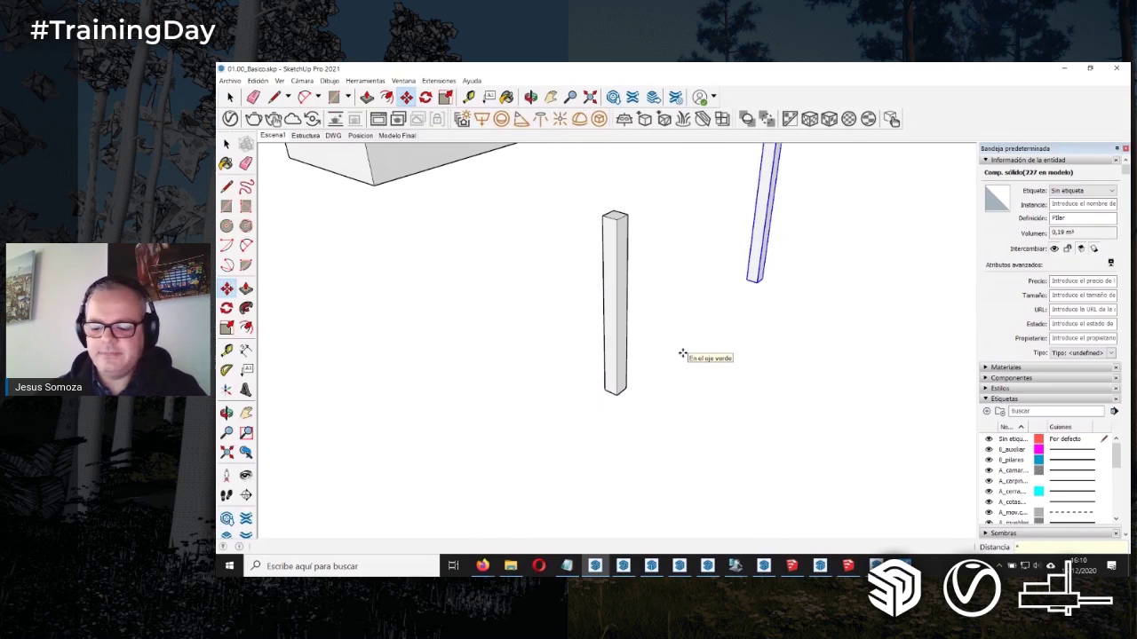
key(Return)
key(space)
mouse_move(571, 421)
middle_down()
mouse_move(736, 371)
mouse_move(649, 411)
mouse_move(670, 406)
middle_up()
key(space)
click(675, 397)
drag(726, 444, 542, 234)
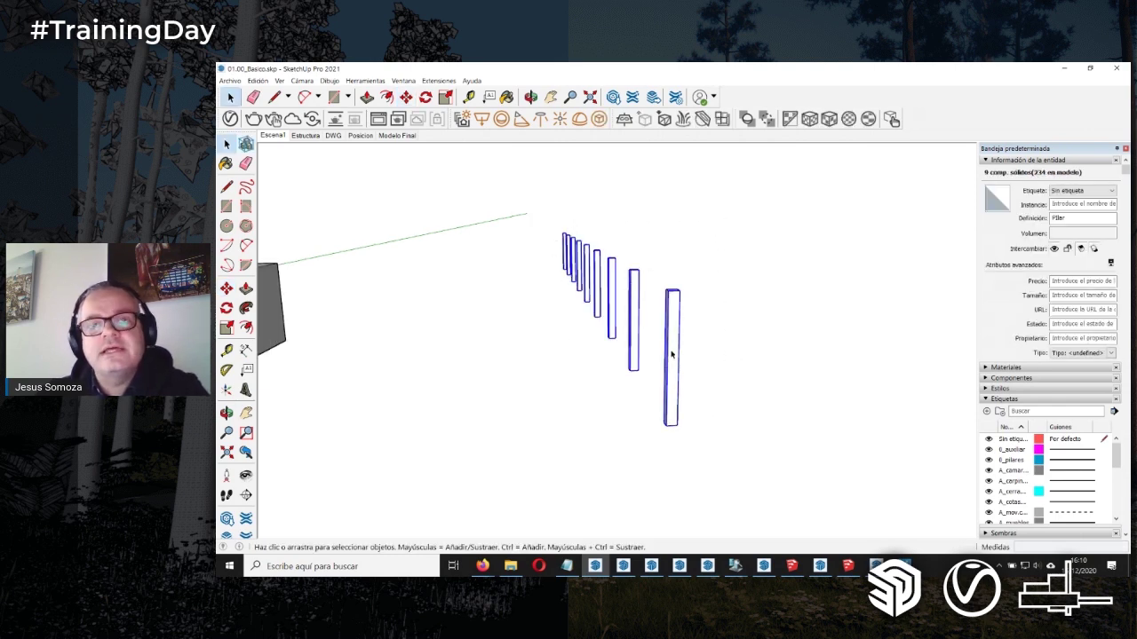
Step: Copy the pillar row four more times at 5 m spacing (x4)
key(m)
click(678, 441)
key(ctrl)
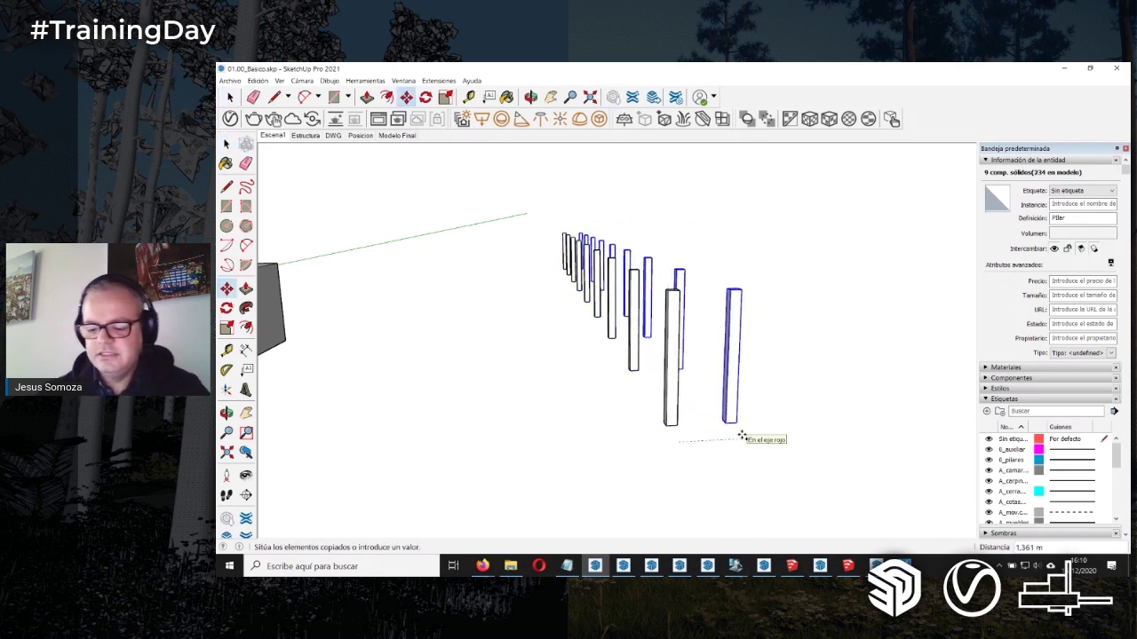
text(5)
key(Return)
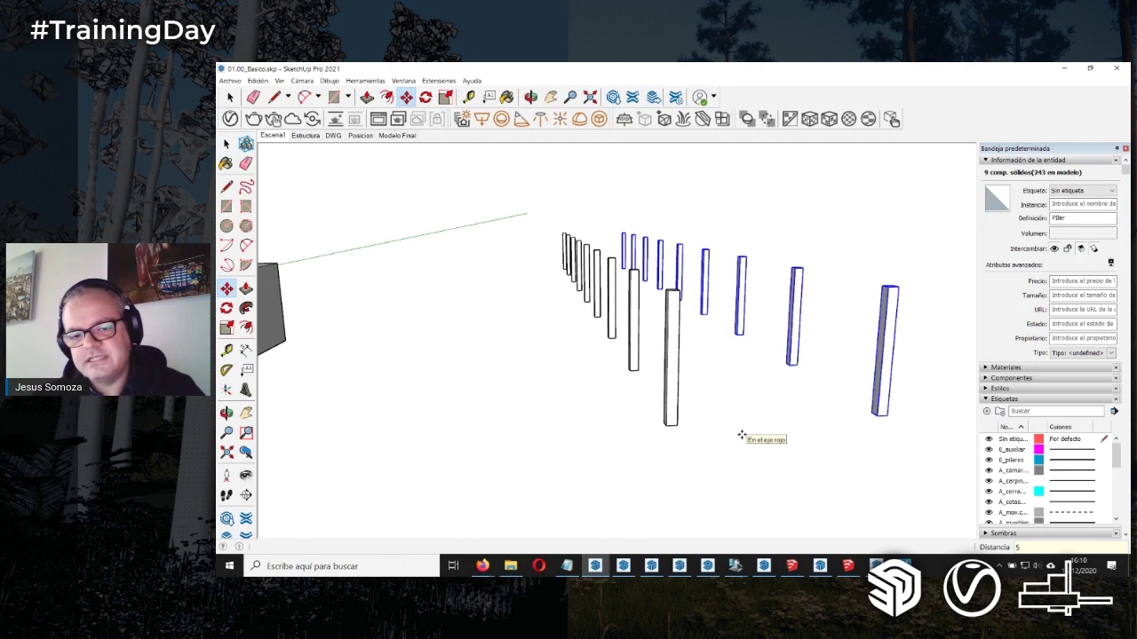
text(x4)
key(Return)
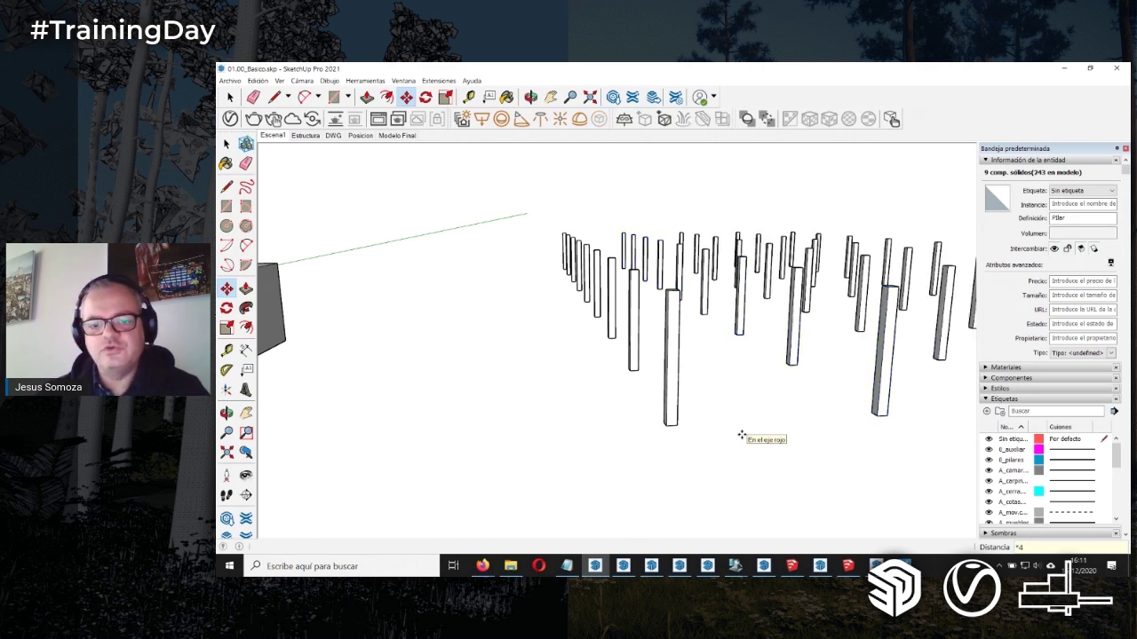
key(ctrl+t)
Step: Orbit and zoom around the pillar grid and select one pillar to inspect it
mouse_move(741, 436)
middle_down()
mouse_move(507, 266)
mouse_move(702, 315)
mouse_move(711, 404)
middle_up()
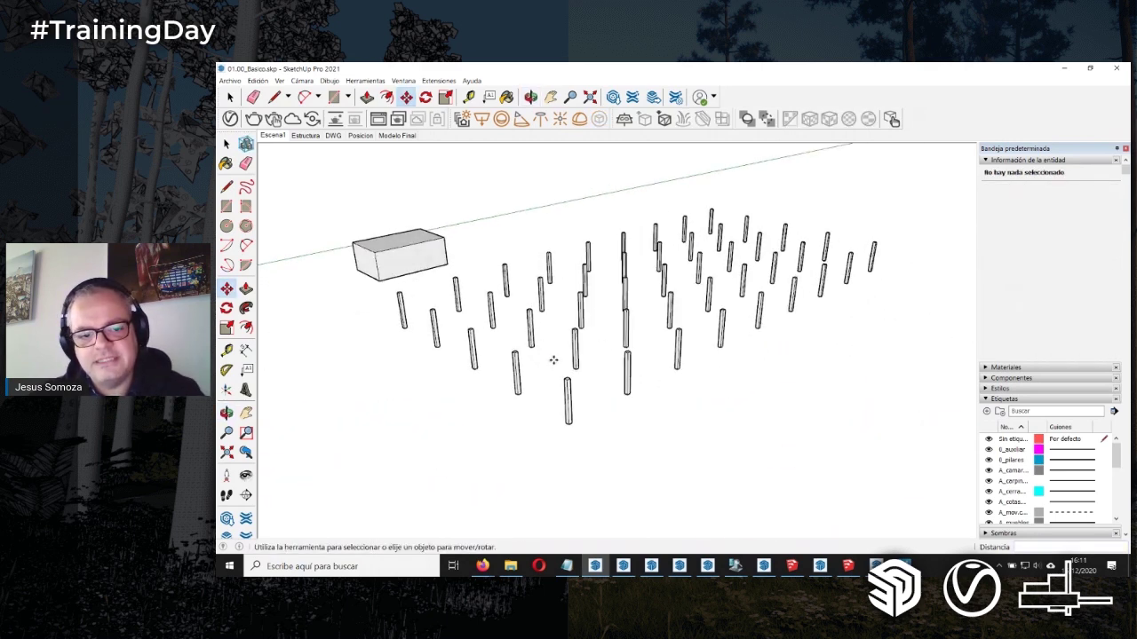
mouse_move(717, 404)
middle_down()
mouse_move(728, 411)
mouse_move(560, 387)
middle_up()
mouse_move(630, 406)
middle_down()
mouse_move(630, 382)
mouse_move(626, 391)
middle_up()
scroll(613, 404, up, 2)
scroll(602, 407, up, 1)
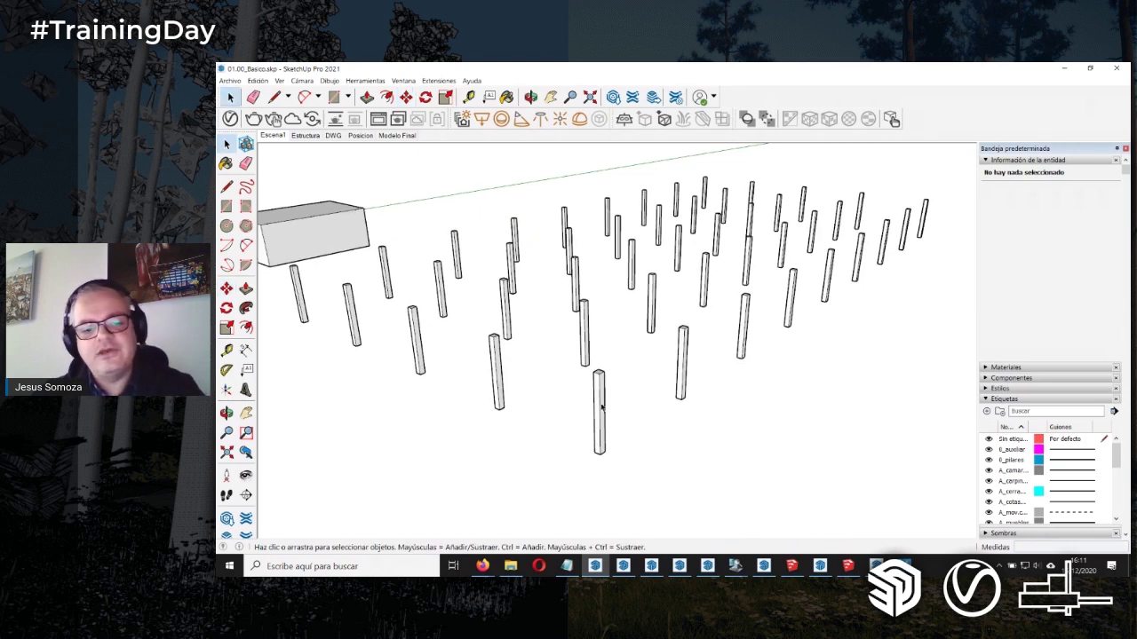
click(601, 407)
scroll(715, 390, down, 2)
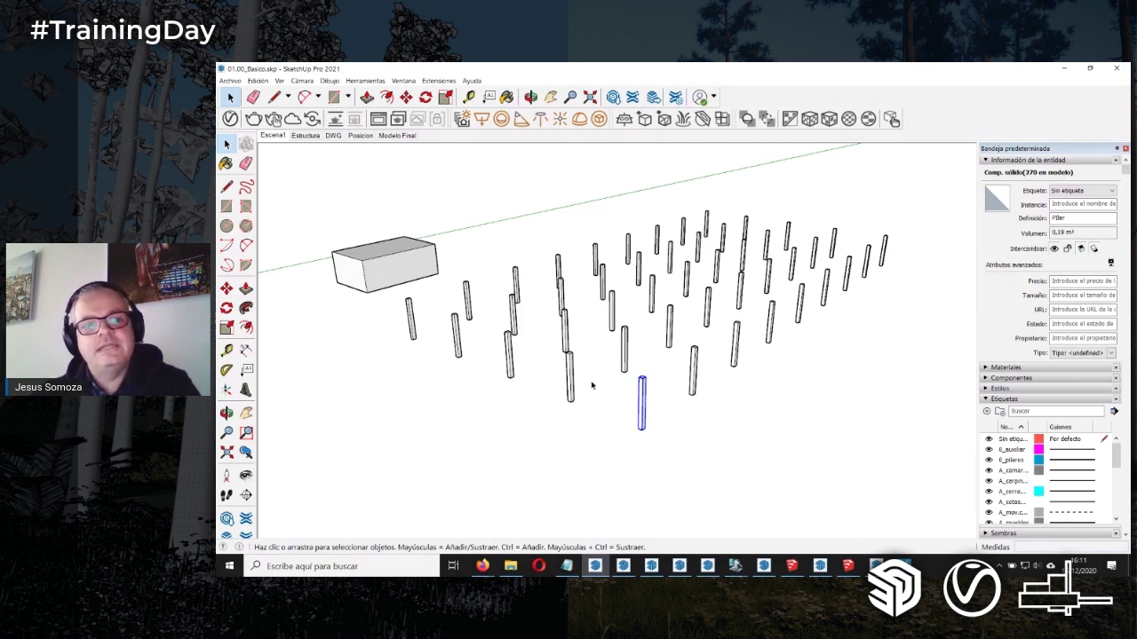
Step: Draw a rectangle spanning opposite corners of the pillar grid as the floor face
scroll(417, 337, up, 2)
scroll(454, 346, up, 2)
key(r)
click(428, 352)
scroll(428, 353, down, 3)
scroll(479, 337, down, 2)
middle_drag(754, 400, 800, 356)
scroll(879, 326, up, 2)
middle_drag(879, 326, 855, 346)
click(846, 351)
middle_drag(790, 408, 768, 373)
Step: Push the floor face down 0.2 m into a slab and select it
key(p)
click(769, 375)
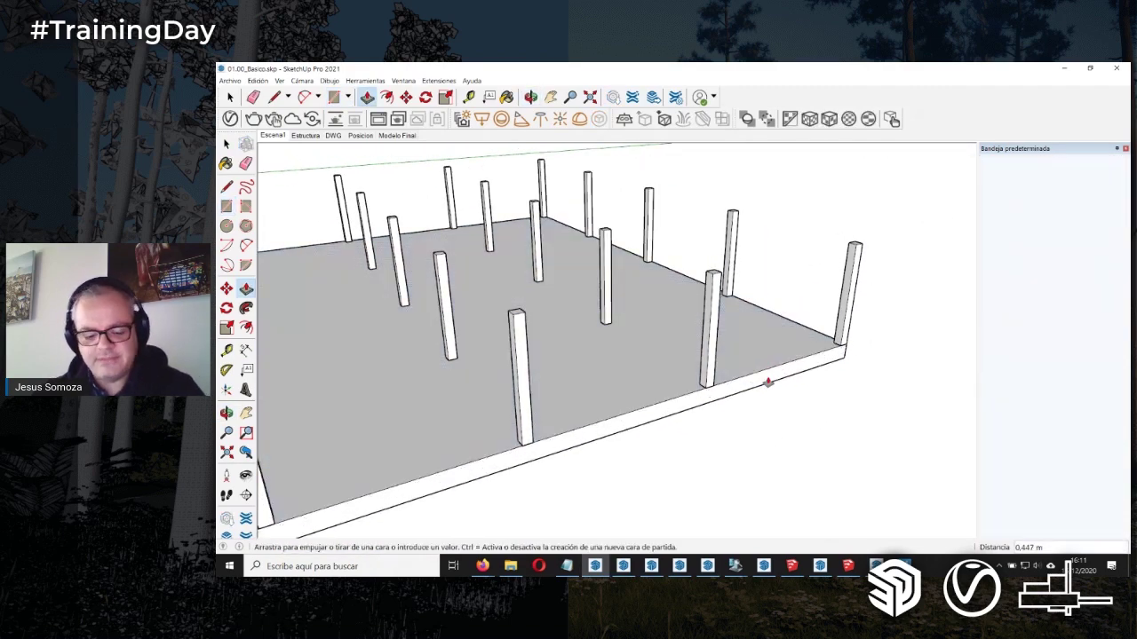
key(Return)
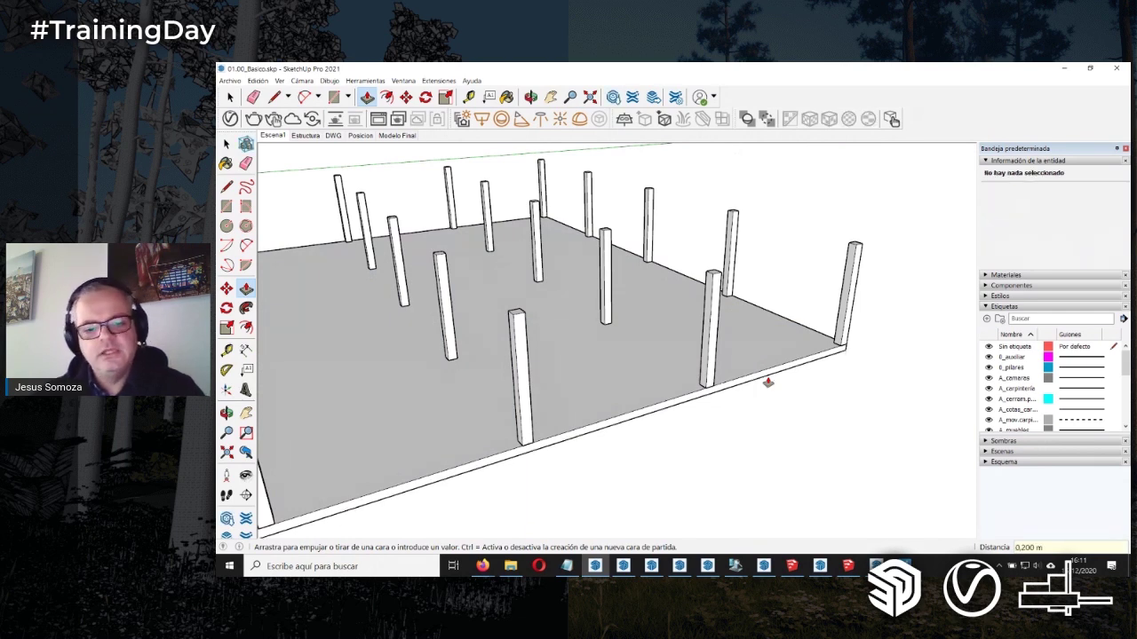
key(space)
middle_drag(675, 390, 704, 327)
triple_click(654, 362)
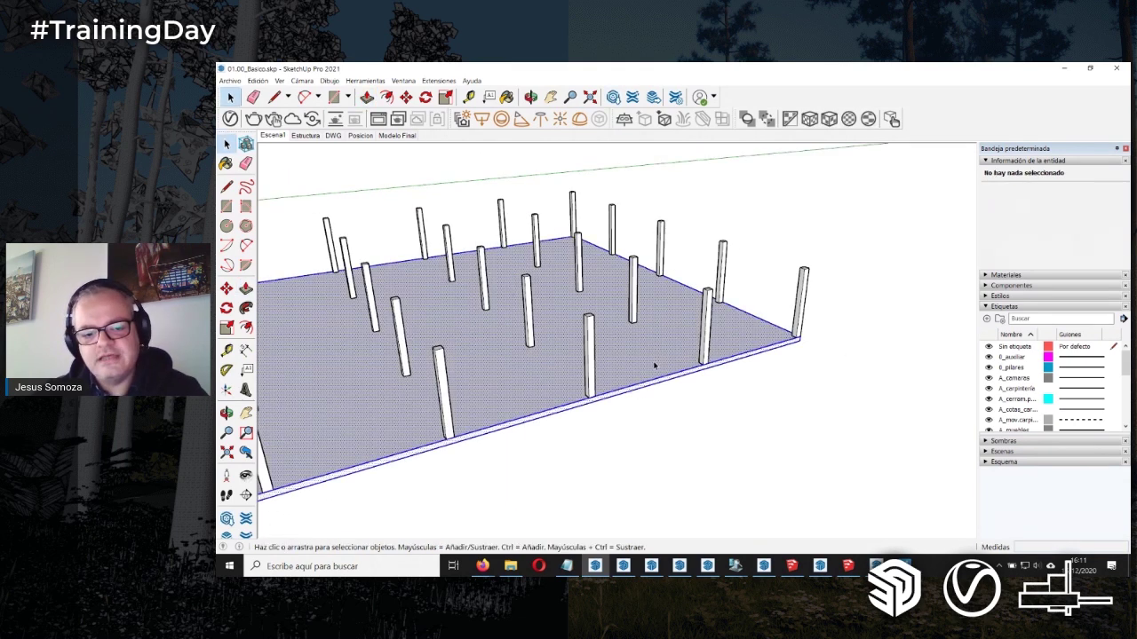
mouse_move(653, 360)
middle_down()
mouse_move(761, 310)
mouse_move(735, 360)
mouse_move(636, 394)
middle_up()
Step: Make the selected slab a component named Solera and accept the replace prompt
right_click(636, 394)
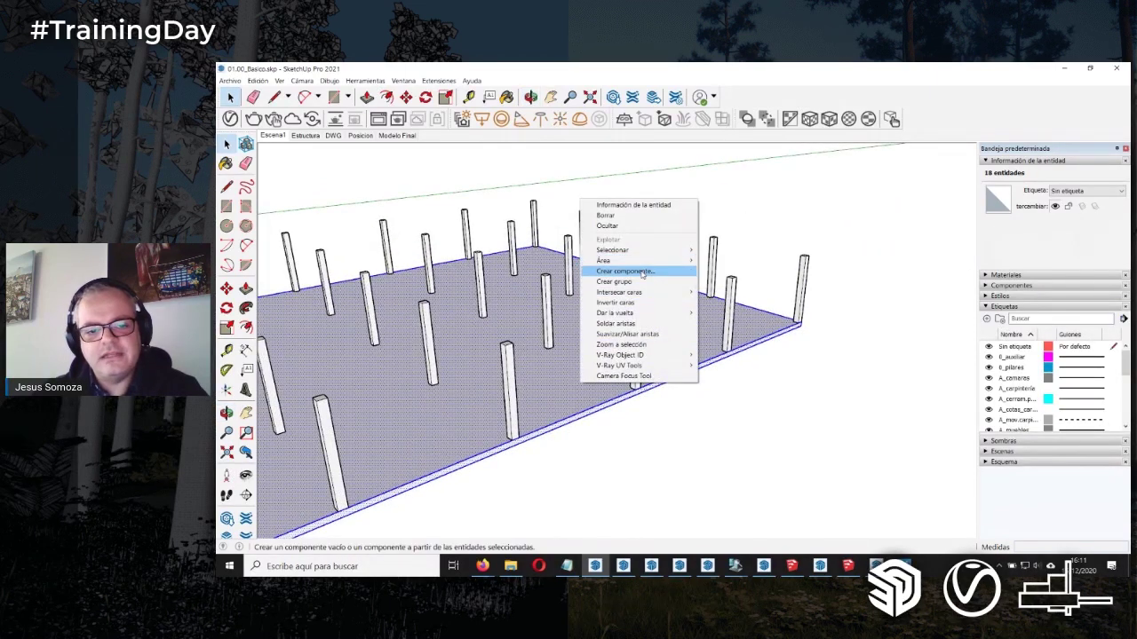
click(642, 272)
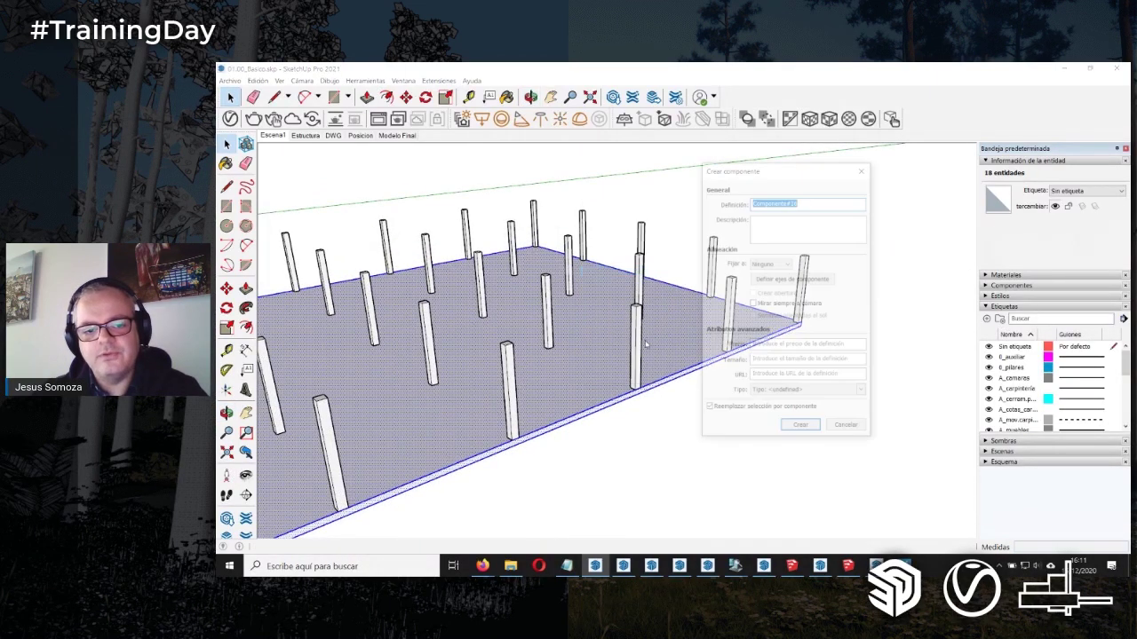
text(Sol)
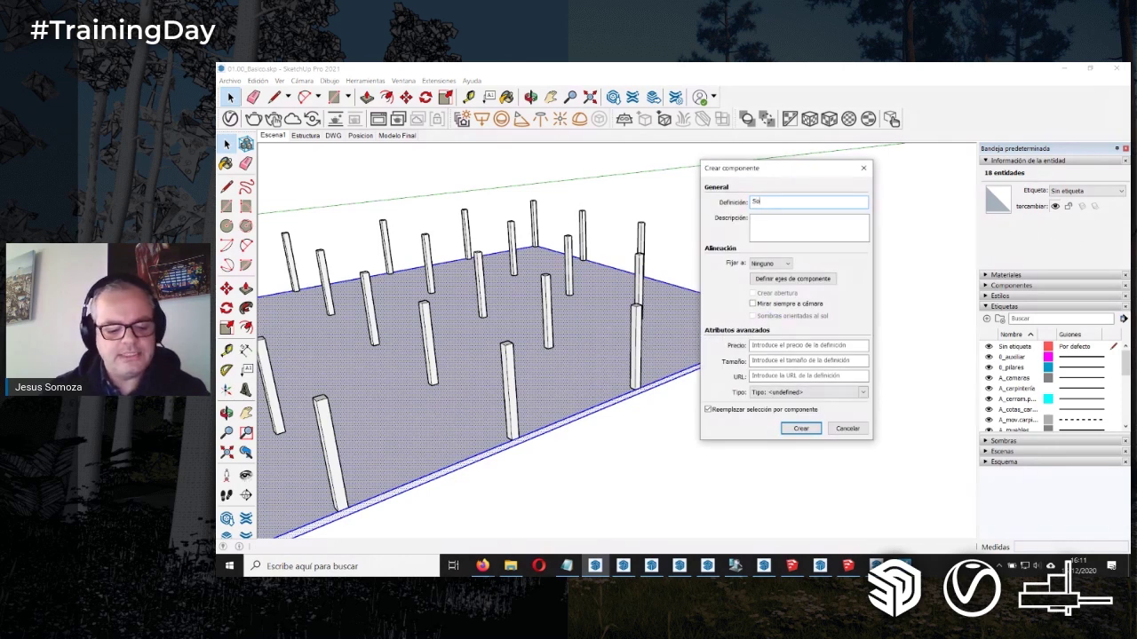
text(era)
key(Return)
click(815, 334)
middle_drag(815, 334, 811, 350)
mouse_move(525, 452)
middle_down()
mouse_move(593, 425)
mouse_move(533, 417)
middle_up()
scroll(533, 417, down, 2)
scroll(497, 409, up, 3)
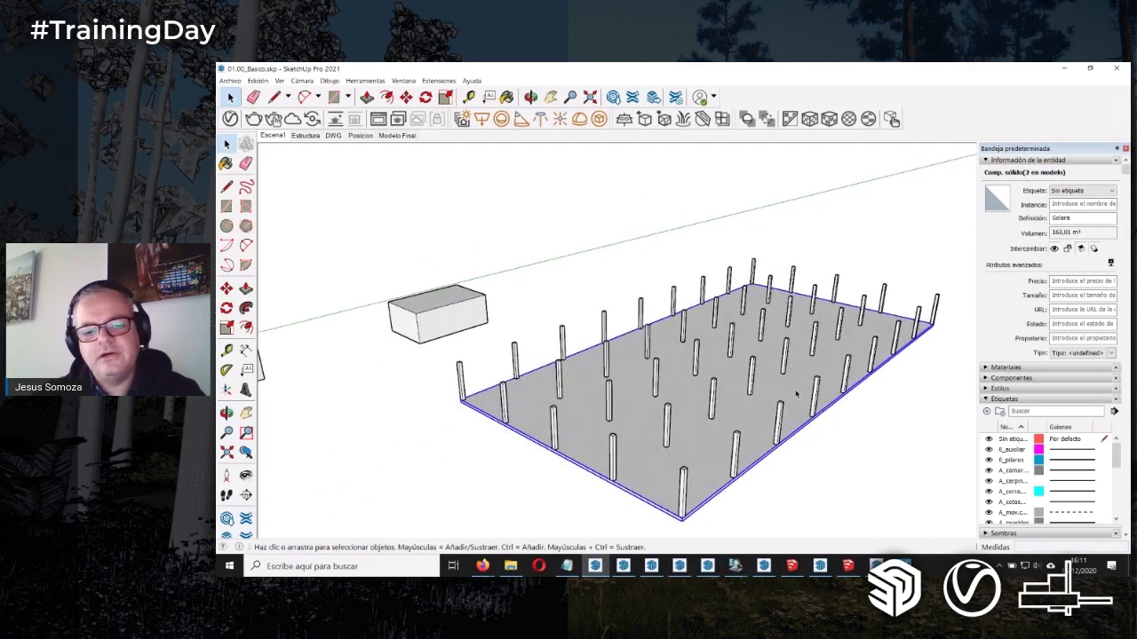
scroll(469, 364, up, 2)
scroll(469, 364, up, 2)
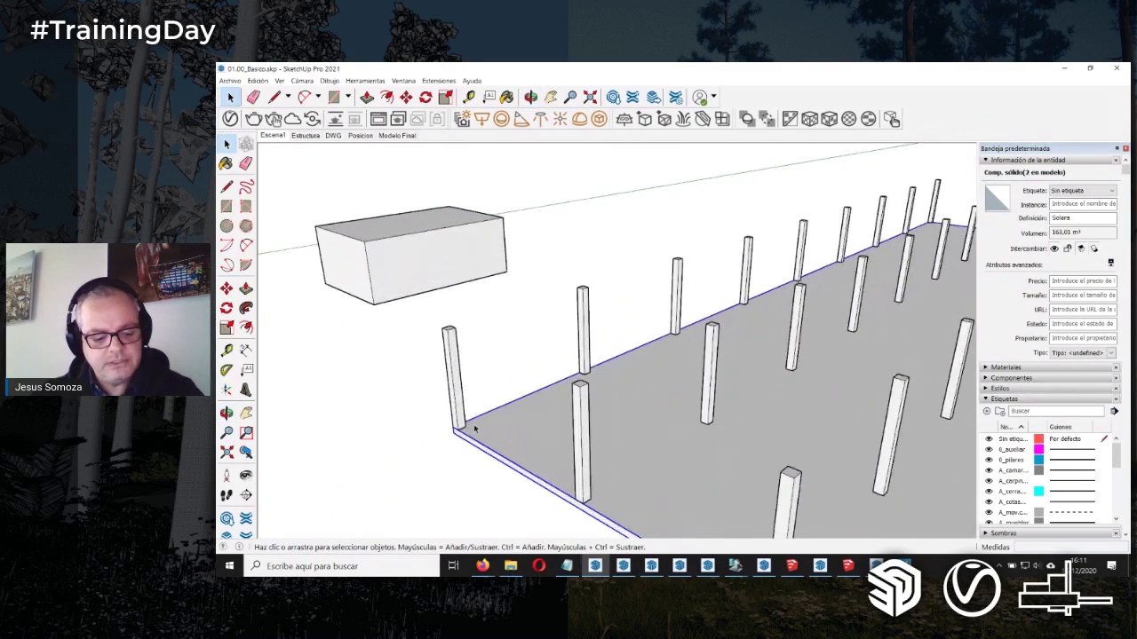
Step: Draw a rectangle across the pillar tops for the top slab
scroll(468, 364, up, 1)
key(r)
click(439, 311)
scroll(444, 316, down, 2)
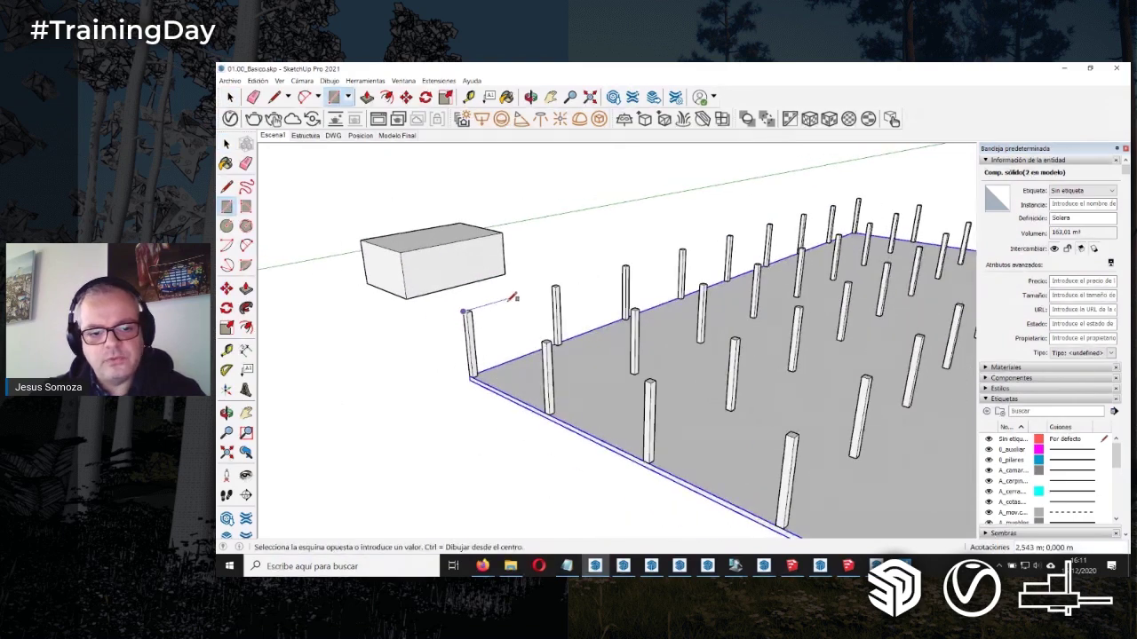
scroll(510, 293, down, 2)
scroll(656, 382, down, 2)
scroll(662, 375, up, 3)
scroll(655, 373, up, 2)
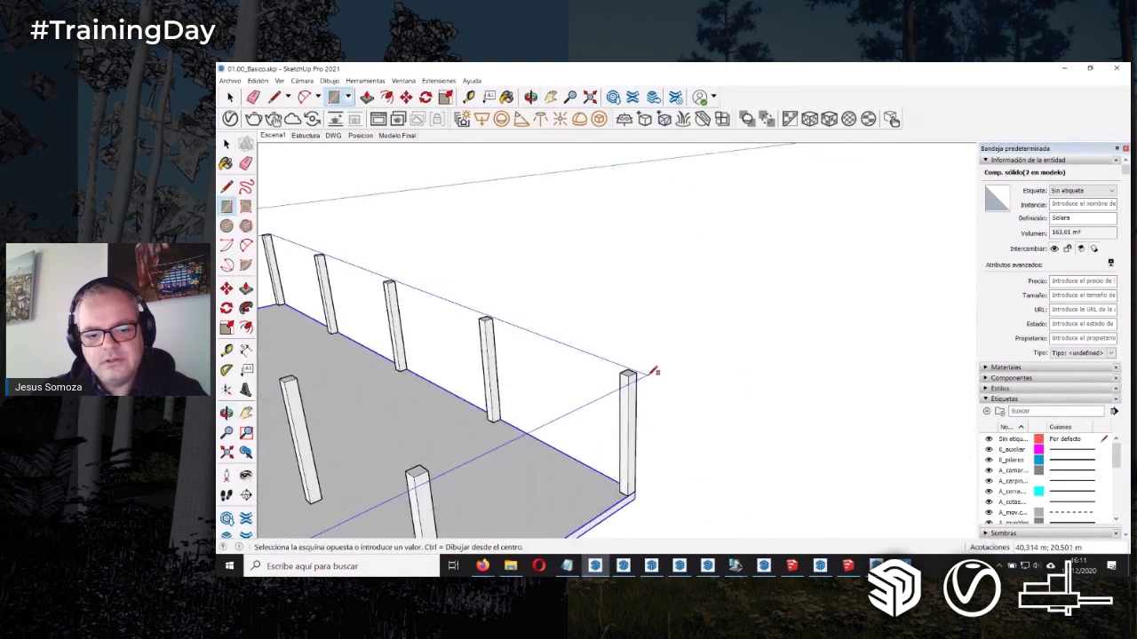
click(637, 374)
Step: Pull the top rectangle up 0.3 m into a slab
key(p)
click(586, 389)
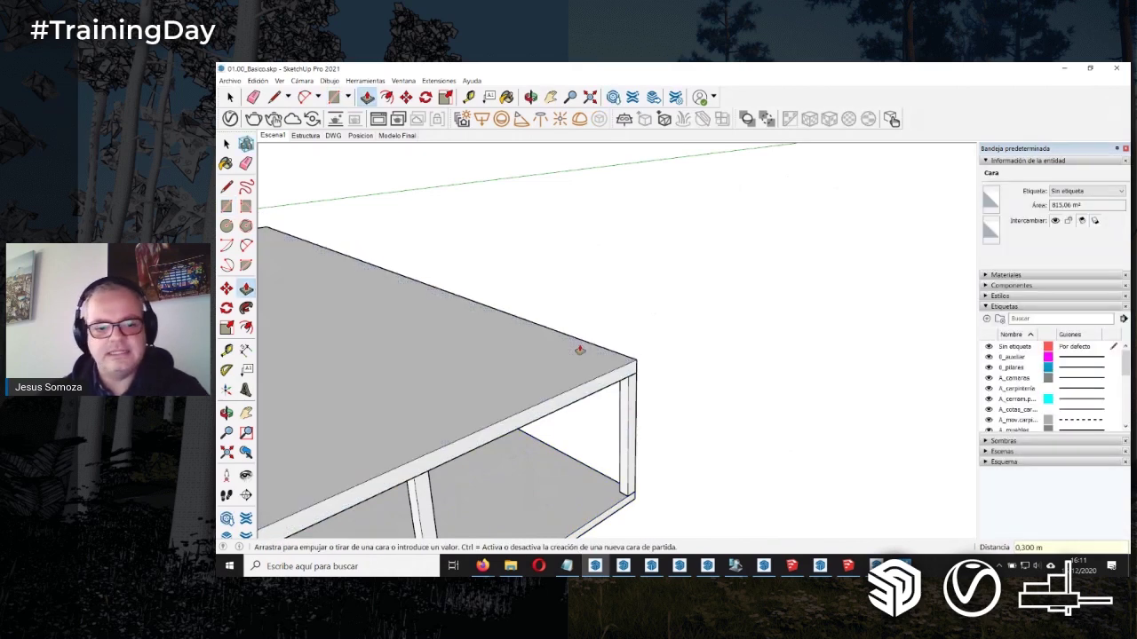
key(space)
scroll(568, 348, down, 2)
scroll(631, 306, down, 2)
Step: Make the top slab a component named Forjado, confirming the replace prompt
triple_click(602, 293)
right_click(602, 294)
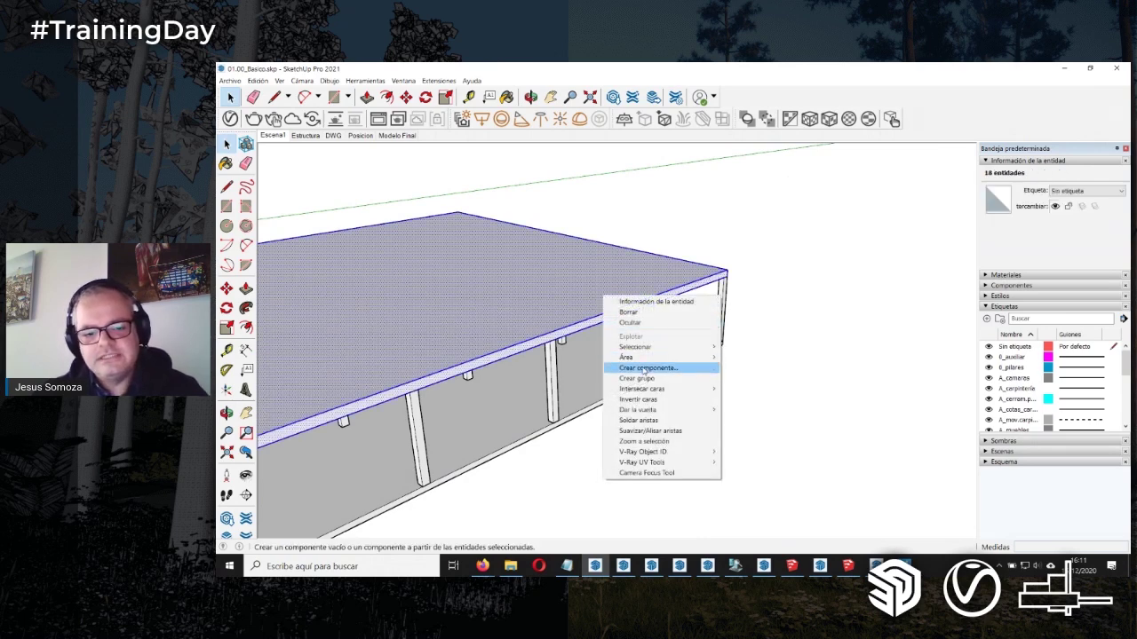
click(648, 368)
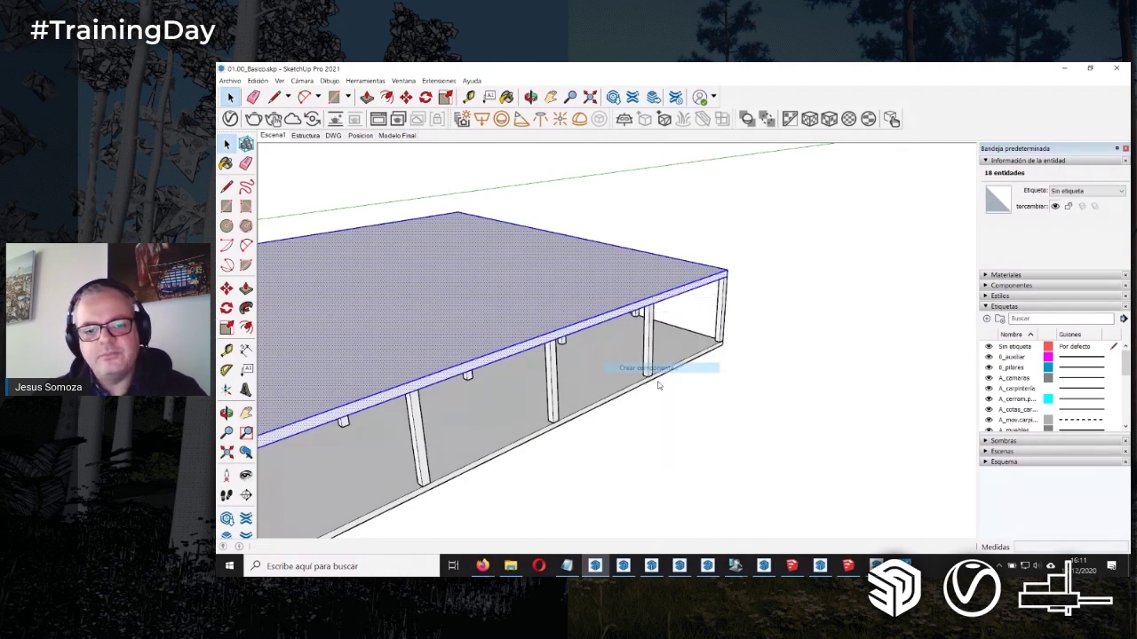
text(Forjado)
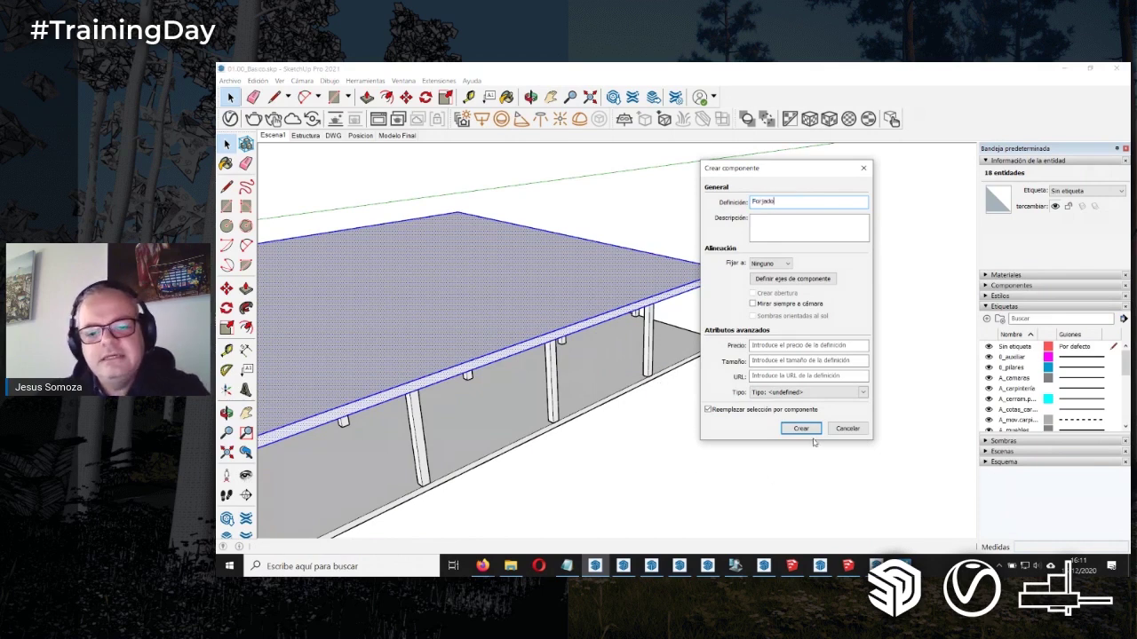
click(804, 429)
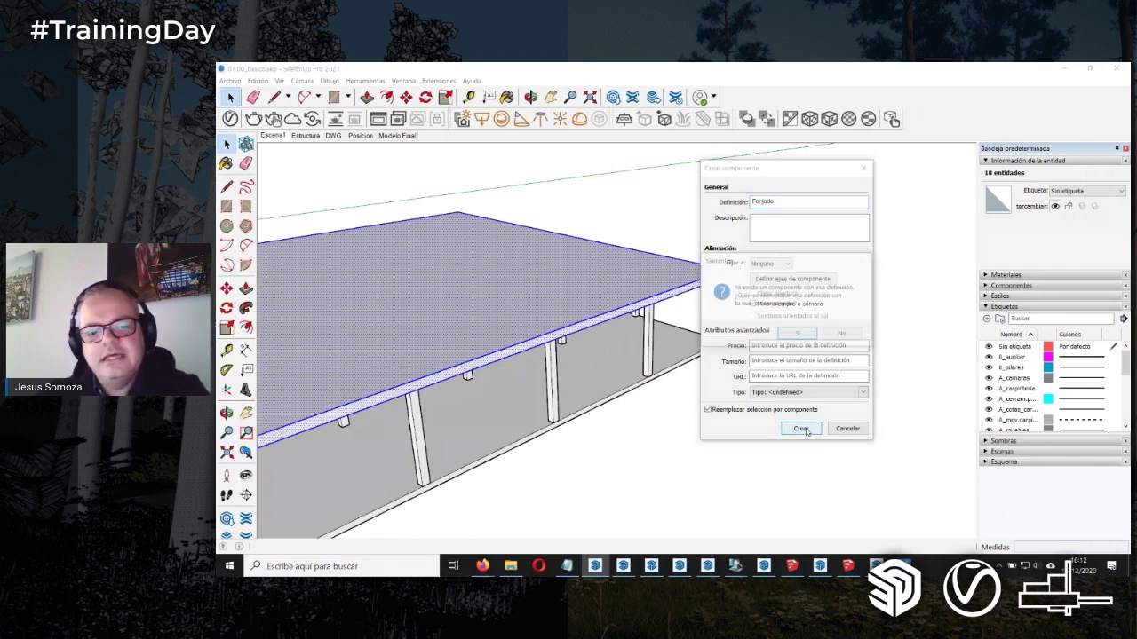
click(800, 334)
mouse_move(796, 329)
middle_down()
mouse_move(440, 374)
mouse_move(601, 365)
middle_up()
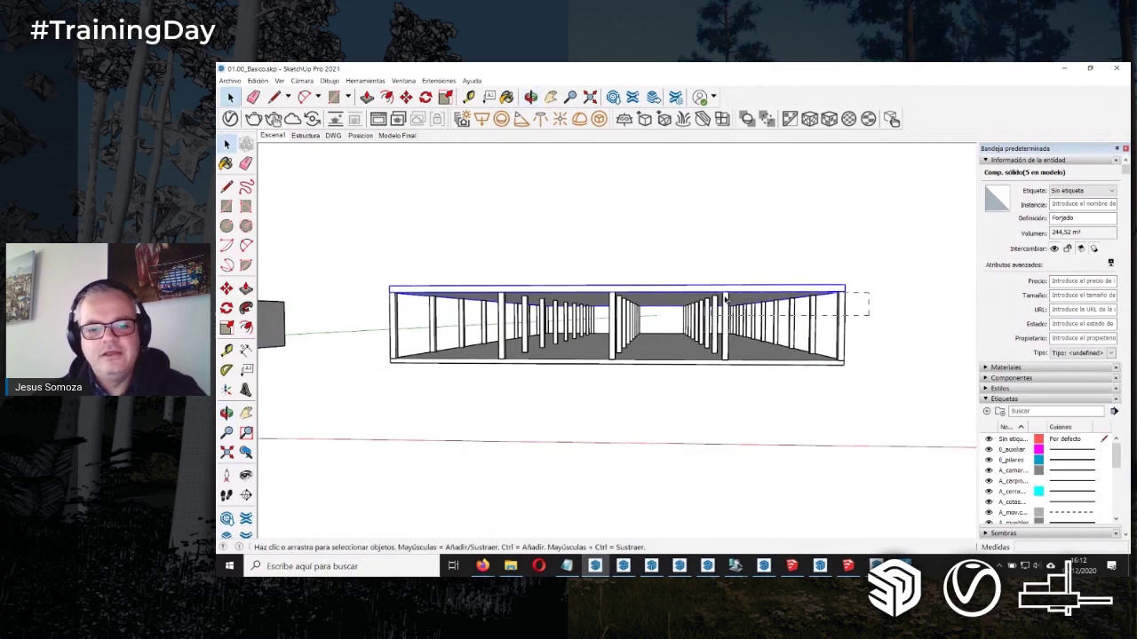
Step: Copy the top storey 3.3 m upward and repeat the copy into more floors
drag(396, 250, 393, 251)
middle_drag(394, 251, 571, 405)
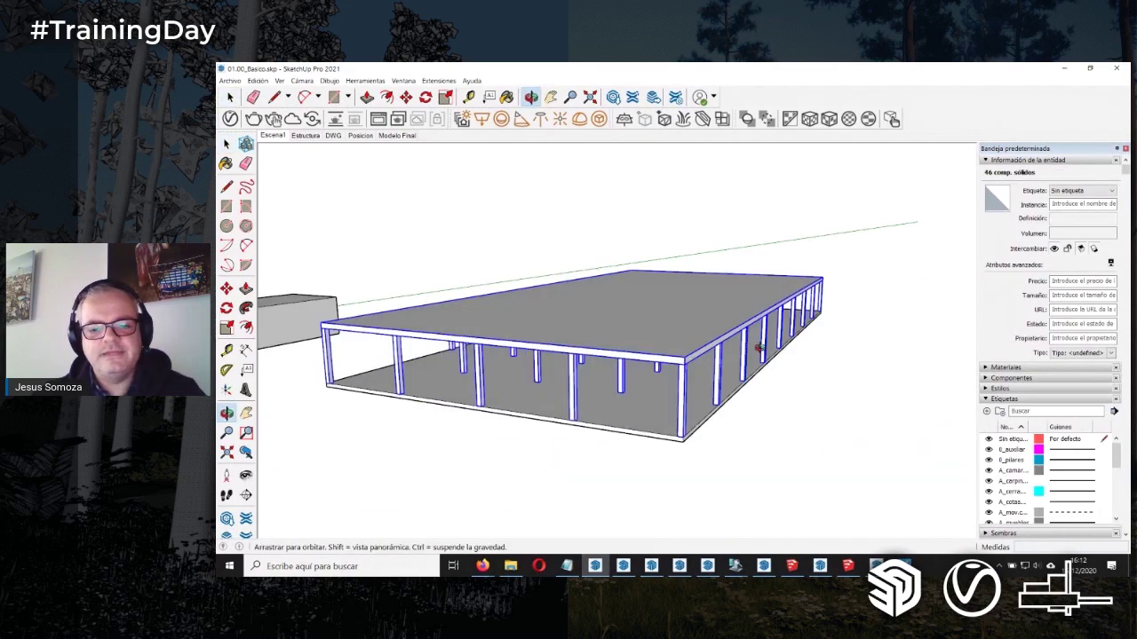
scroll(533, 413, up, 3)
key(m)
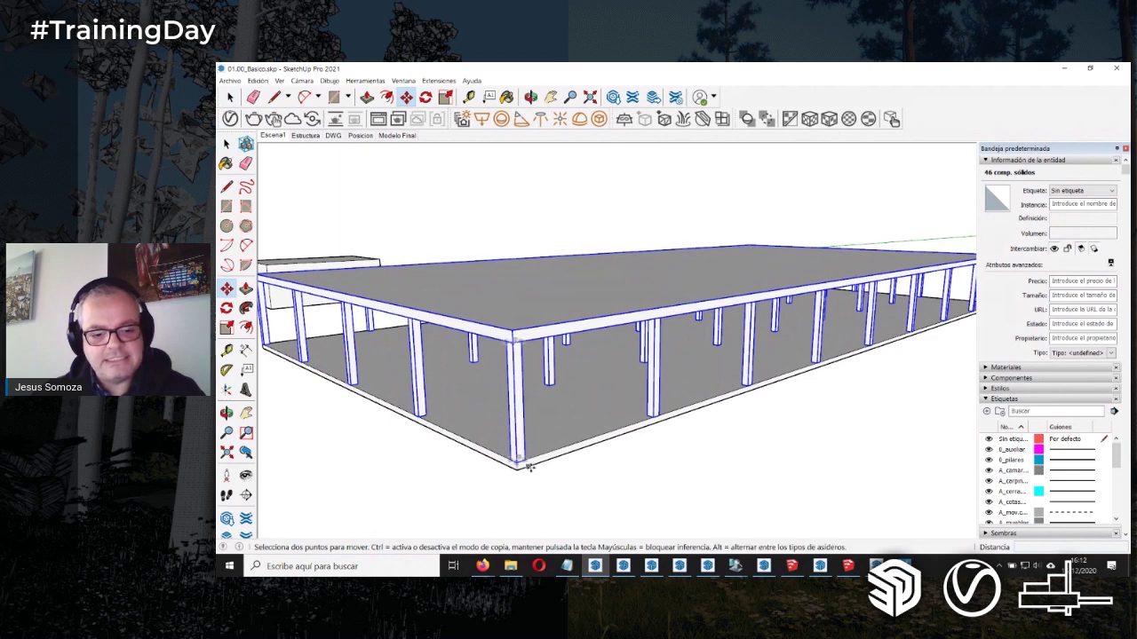
click(516, 464)
key(ctrl)
click(511, 333)
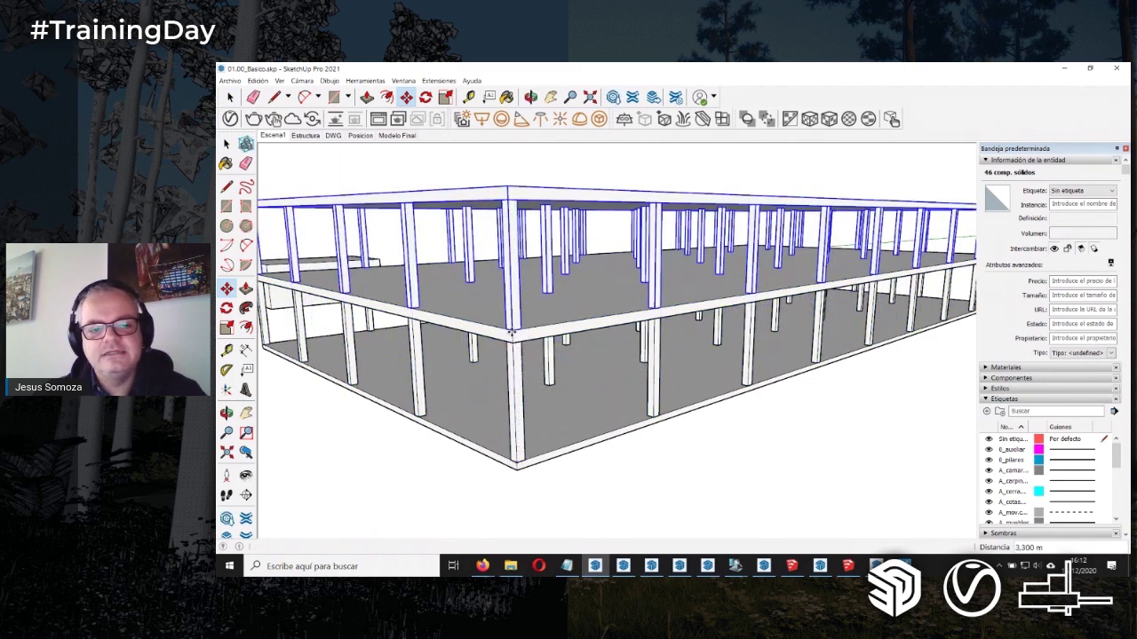
key(Return)
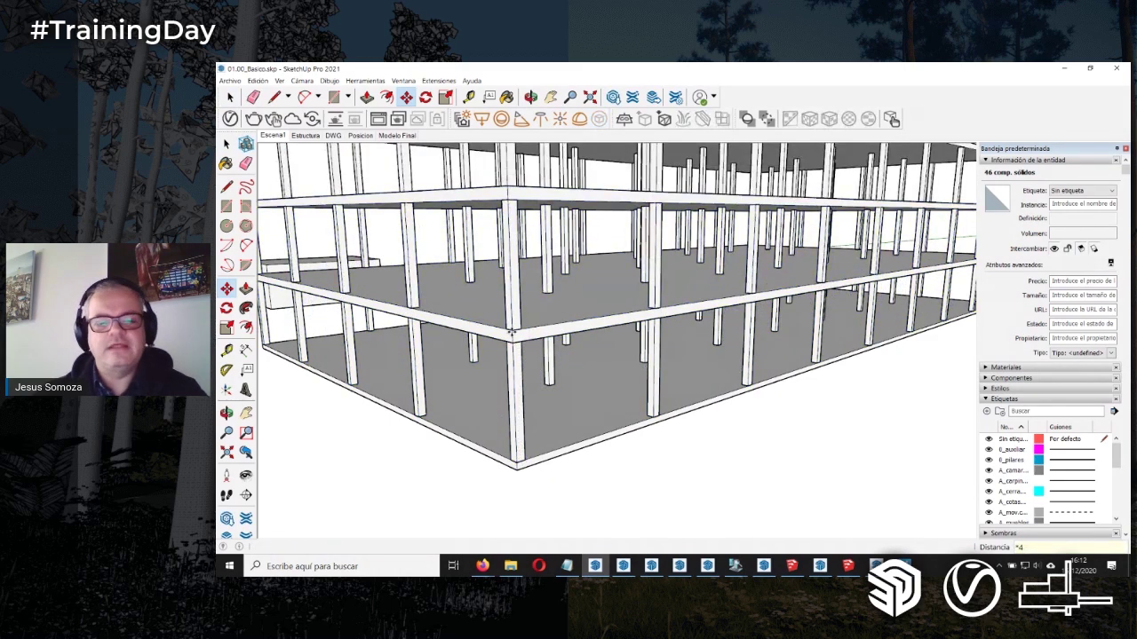
mouse_move(512, 333)
middle_down()
mouse_move(657, 296)
mouse_move(611, 371)
middle_up()
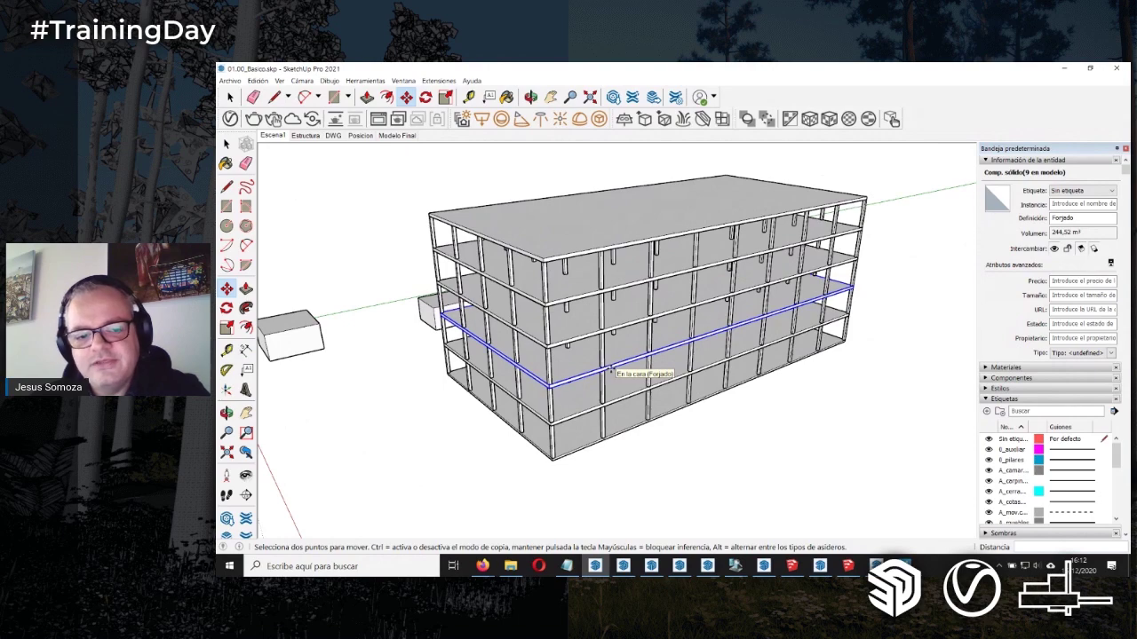
scroll(615, 336, up, 5)
key(space)
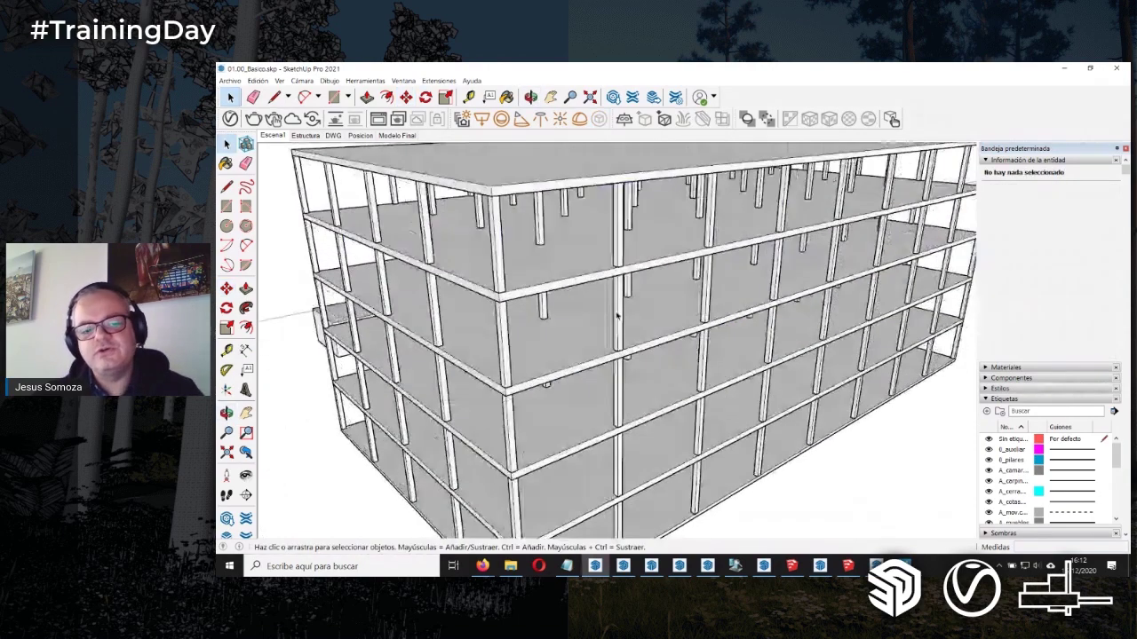
scroll(617, 318, down, 3)
scroll(619, 324, down, 1)
scroll(619, 333, up, 1)
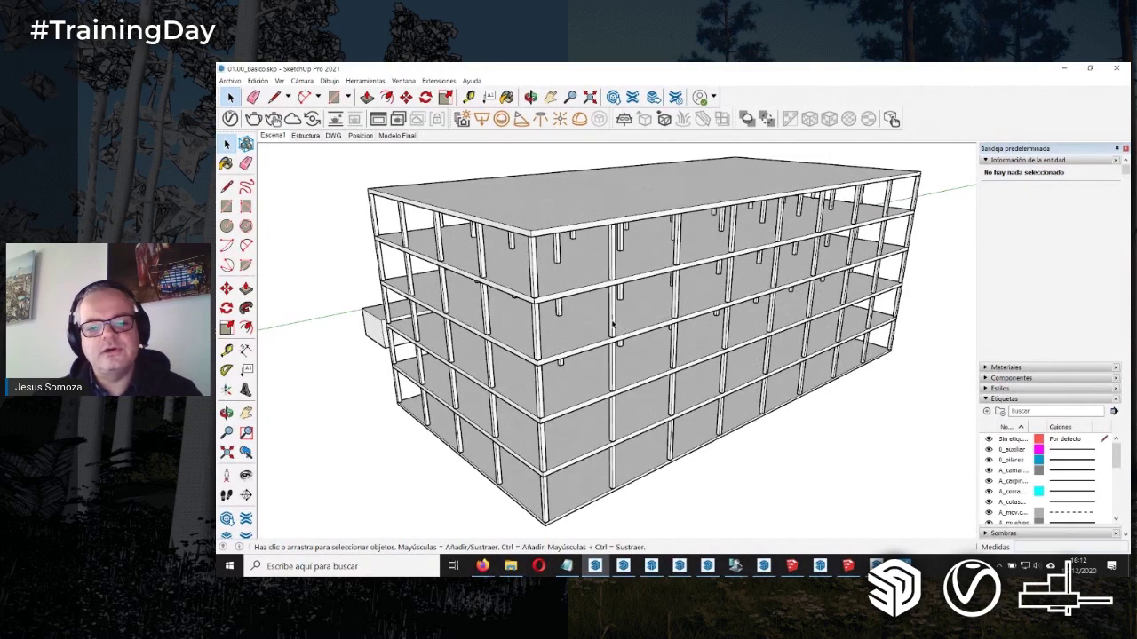
Step: Begin pushing a column face into a panel, then cancel and leave the column group
double_click(612, 328)
key(p)
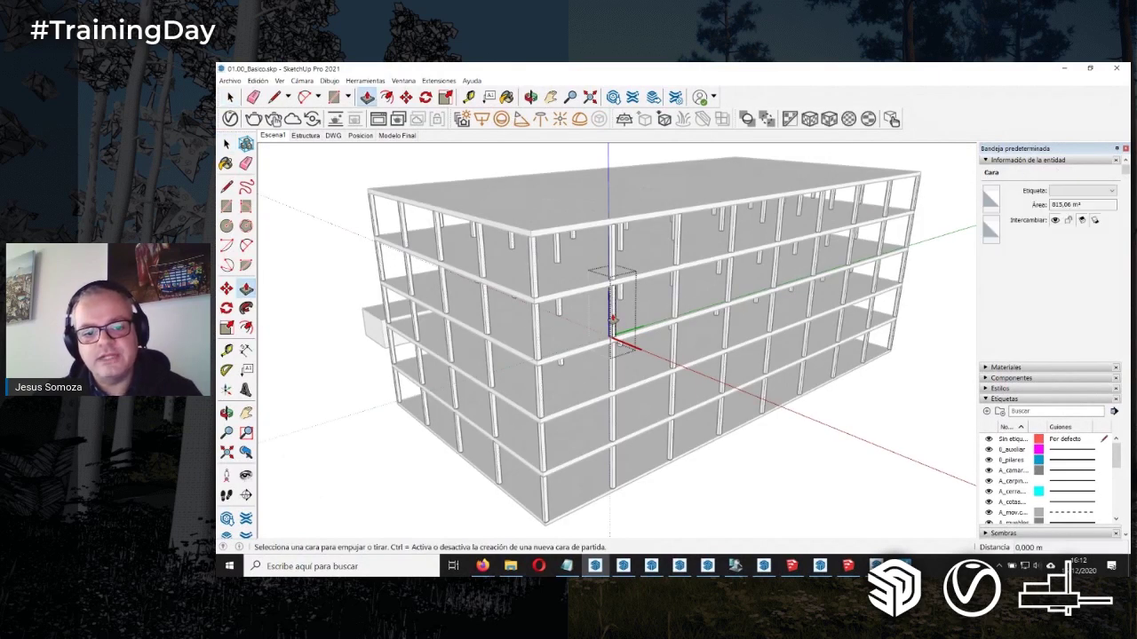
click(615, 321)
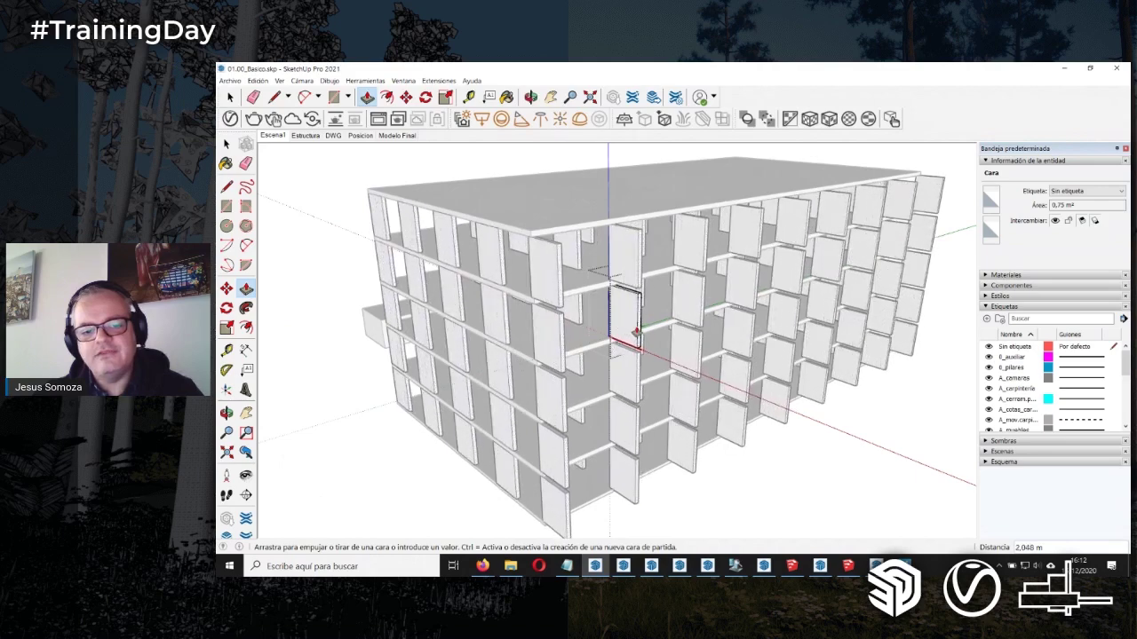
key(Escape)
key(space)
key(Escape)
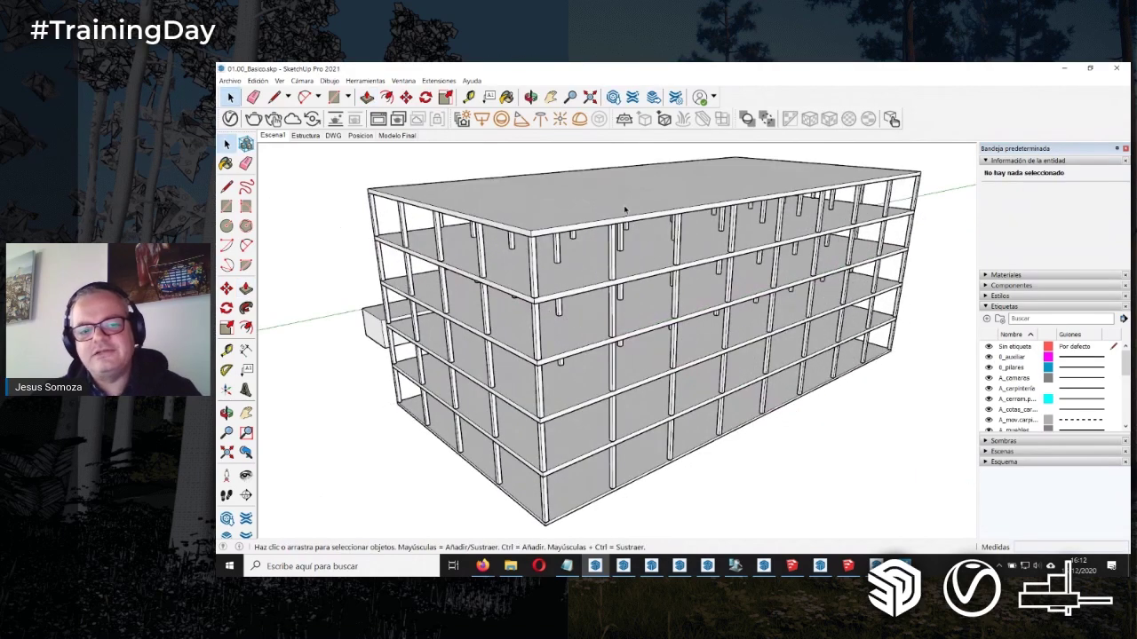
Step: Select the roof slab and lower slabs to check Forjado Entity Info, then right-click the roof slab
click(652, 278)
click(581, 336)
click(586, 391)
click(589, 435)
click(609, 217)
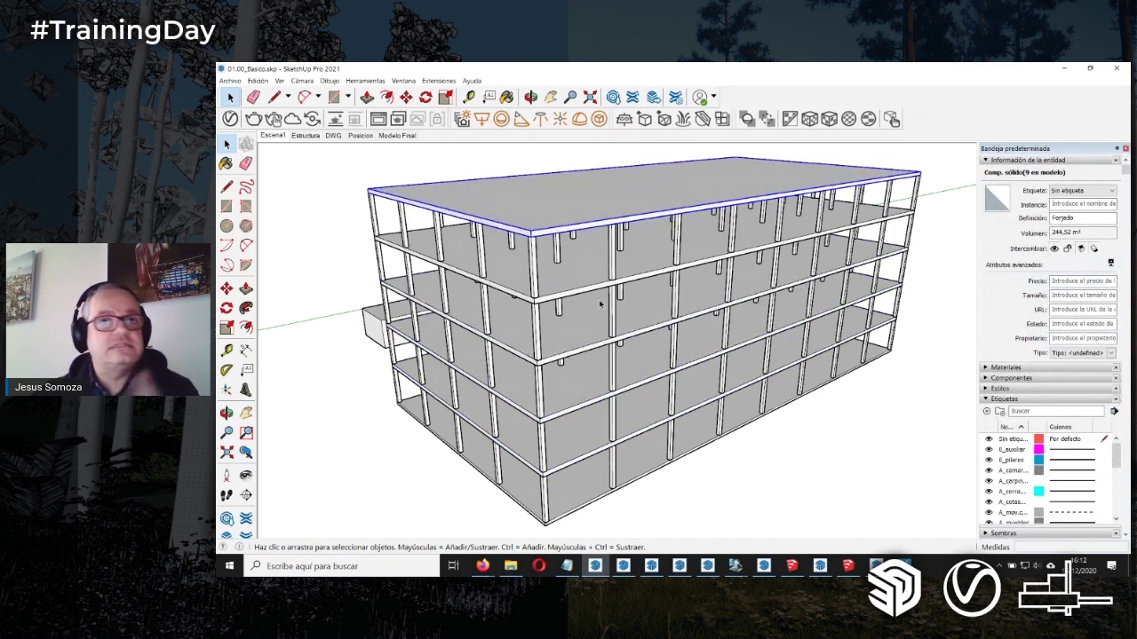
right_click(668, 178)
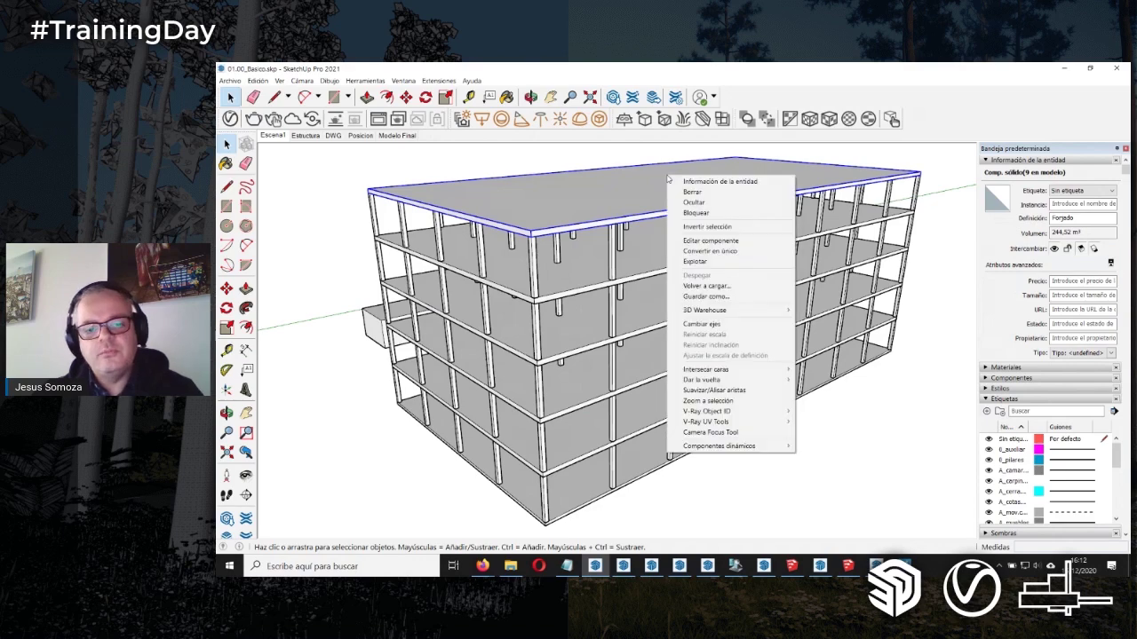
Step: Make the roof slab a unique Forjado#2 copy and zoom in among the columns
click(709, 252)
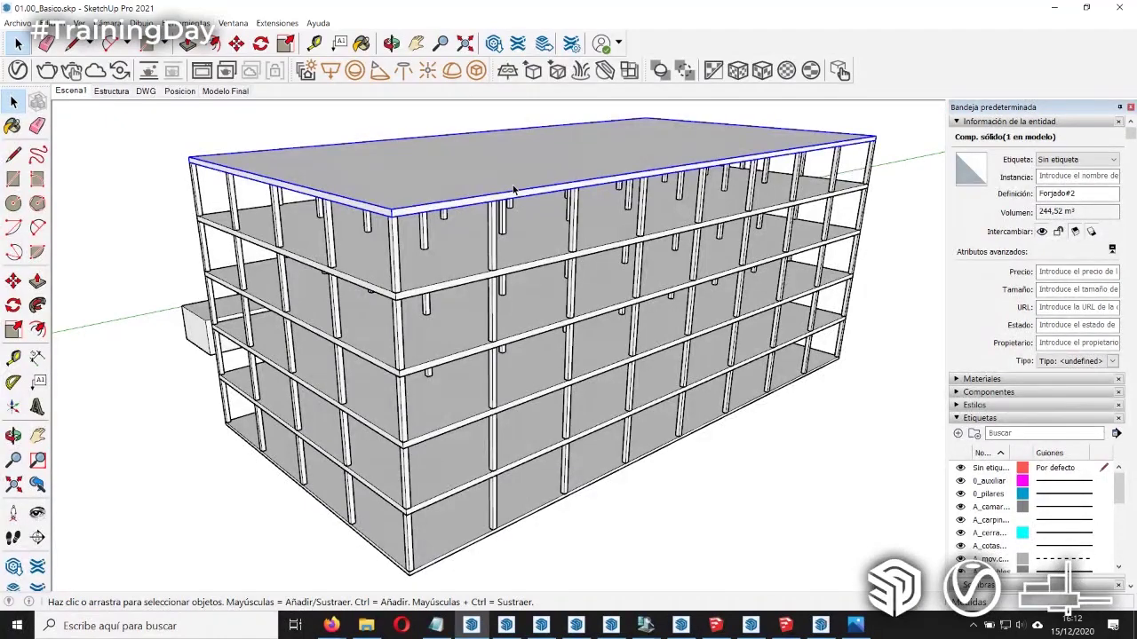
middle_drag(540, 375, 622, 282)
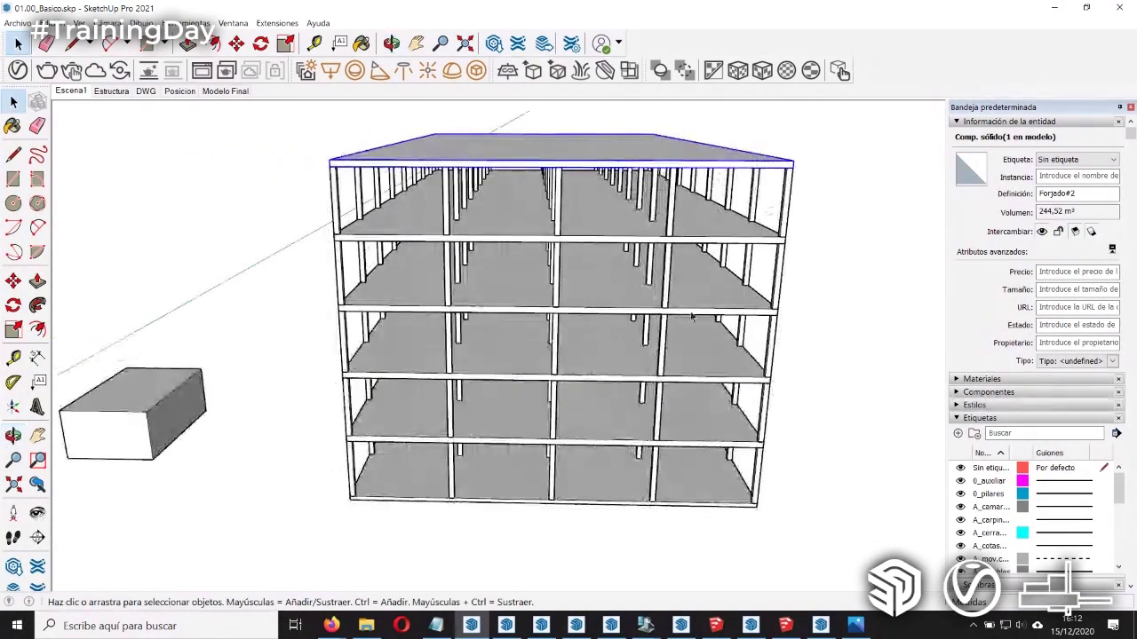
scroll(622, 281, up, 5)
scroll(628, 250, up, 3)
scroll(628, 245, up, 2)
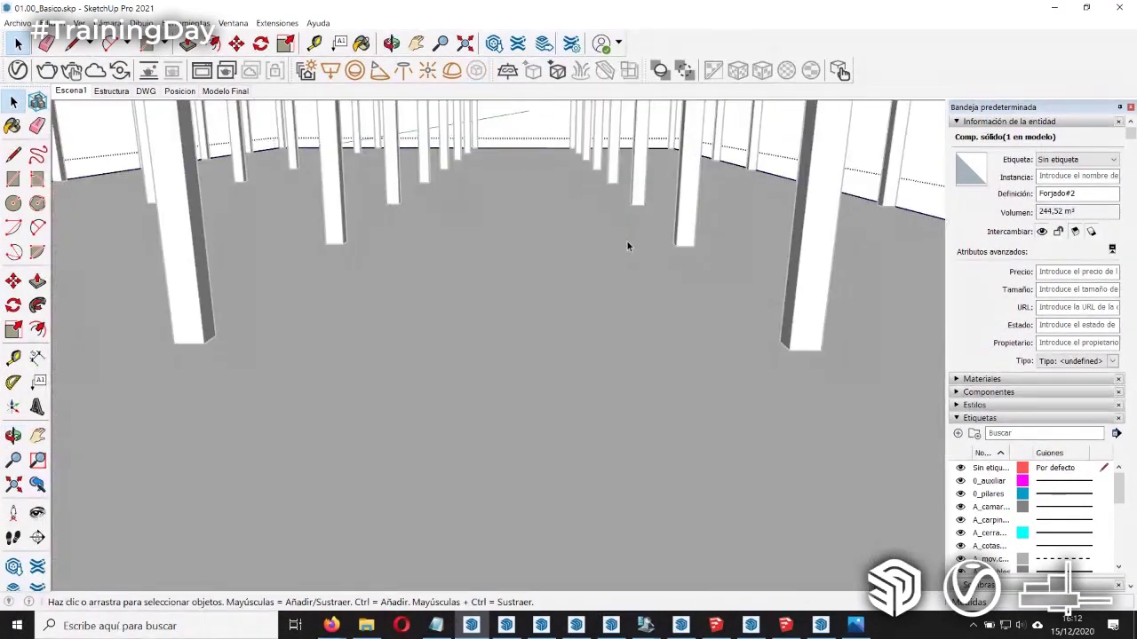
scroll(622, 226, up, 2)
middle_drag(619, 224, 636, 291)
Step: Draw a rectangle on the floor slab beside a column and push it 0,3 m into an opening
key(r)
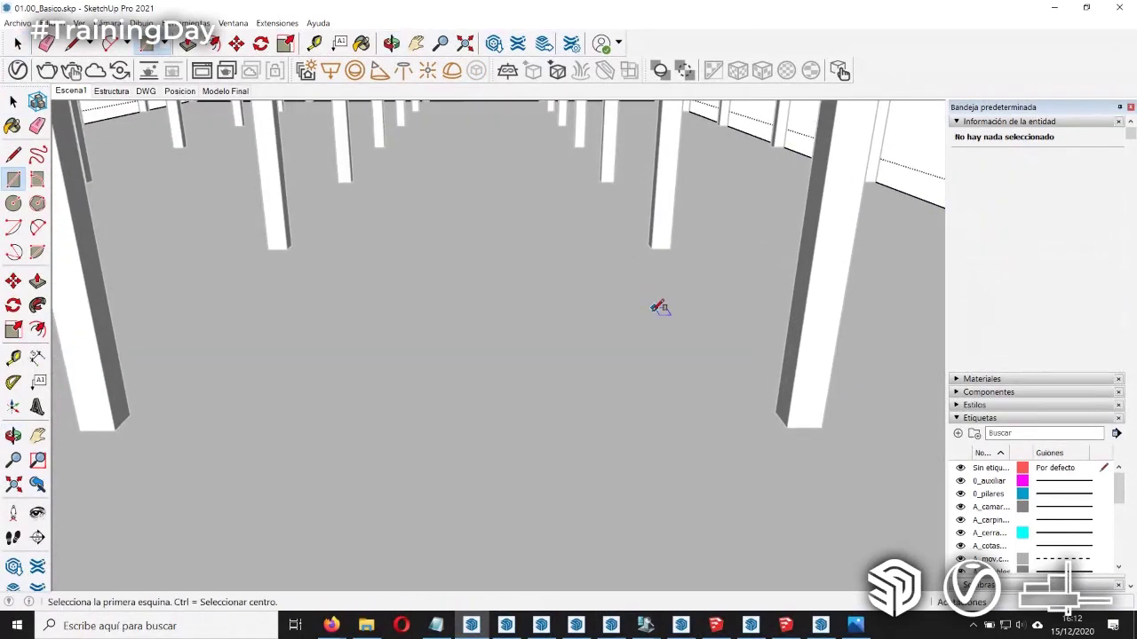
click(651, 250)
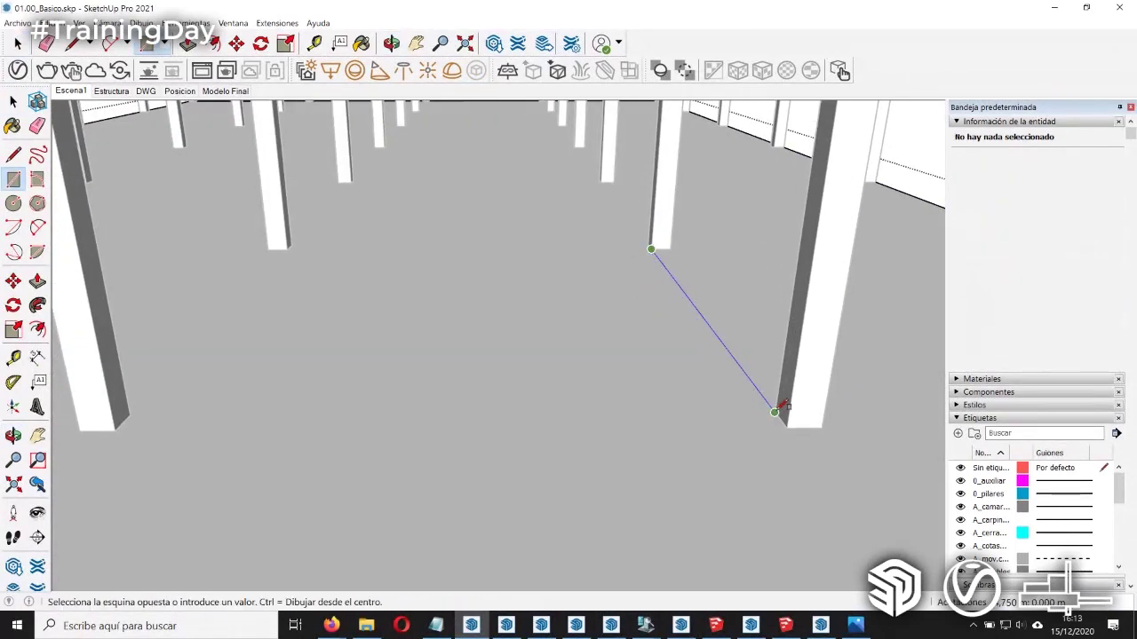
click(579, 412)
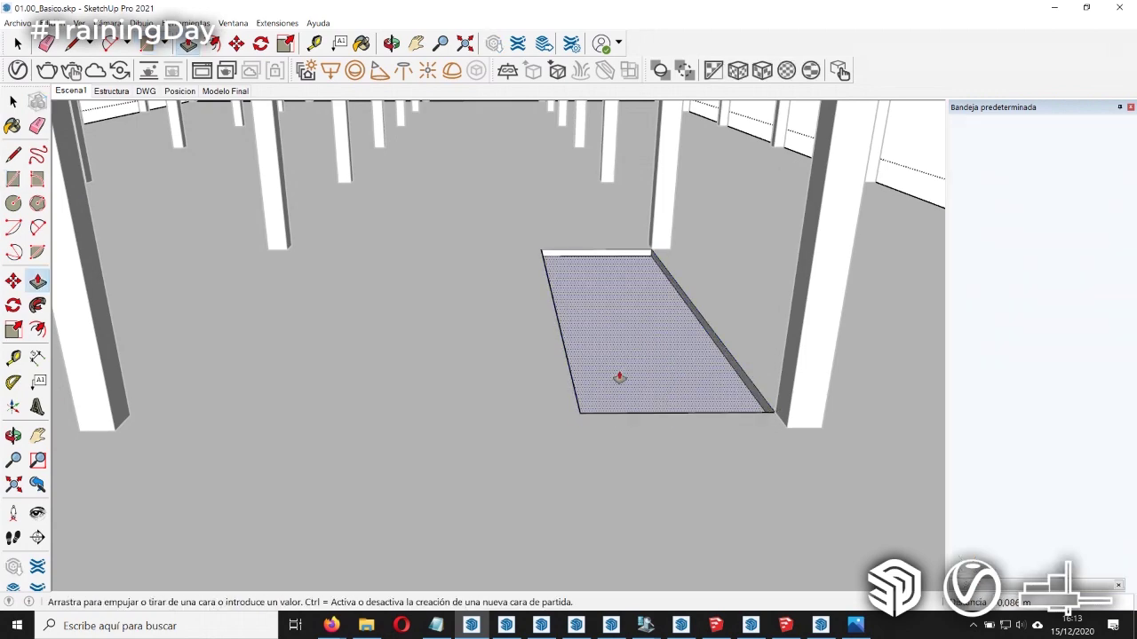
text(0,3)
key(Return)
scroll(732, 386, down, 3)
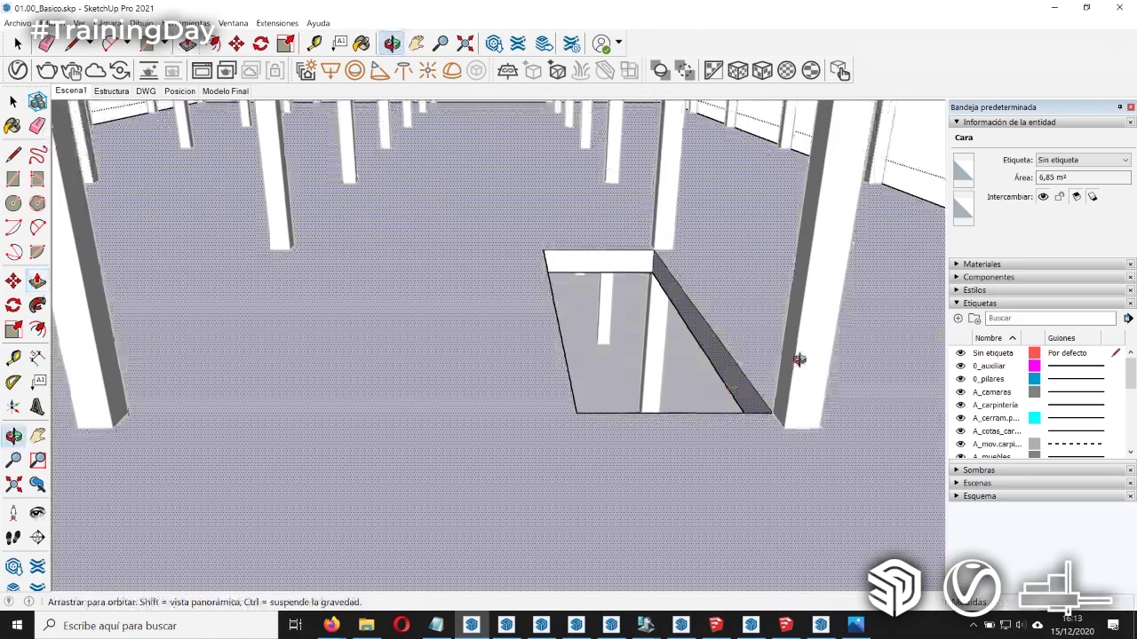
scroll(540, 292, down, 5)
scroll(559, 355, down, 3)
middle_drag(563, 370, 565, 313)
click(591, 515)
mouse_move(592, 515)
middle_down()
mouse_move(556, 457)
mouse_move(494, 472)
mouse_move(648, 462)
mouse_move(680, 558)
mouse_move(640, 500)
mouse_move(678, 471)
mouse_move(690, 541)
mouse_move(677, 471)
mouse_move(712, 461)
mouse_move(716, 472)
middle_up()
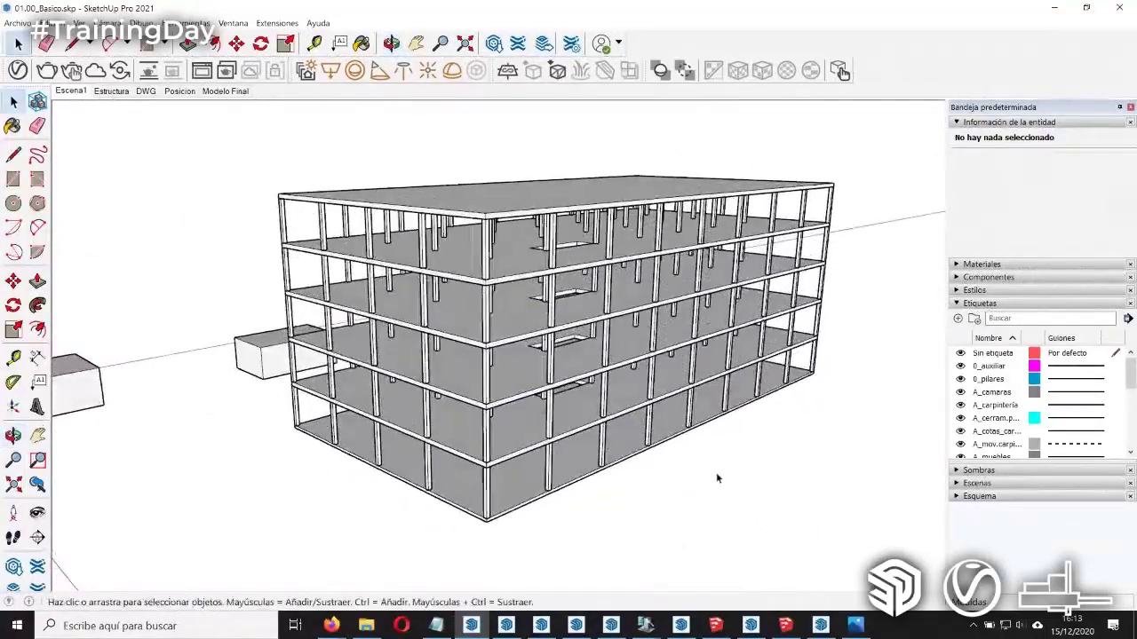
Step: Select the bottom face strip at the building's base
scroll(469, 524, up, 2)
scroll(462, 488, up, 3)
scroll(455, 458, up, 3)
scroll(455, 458, up, 2)
click(421, 469)
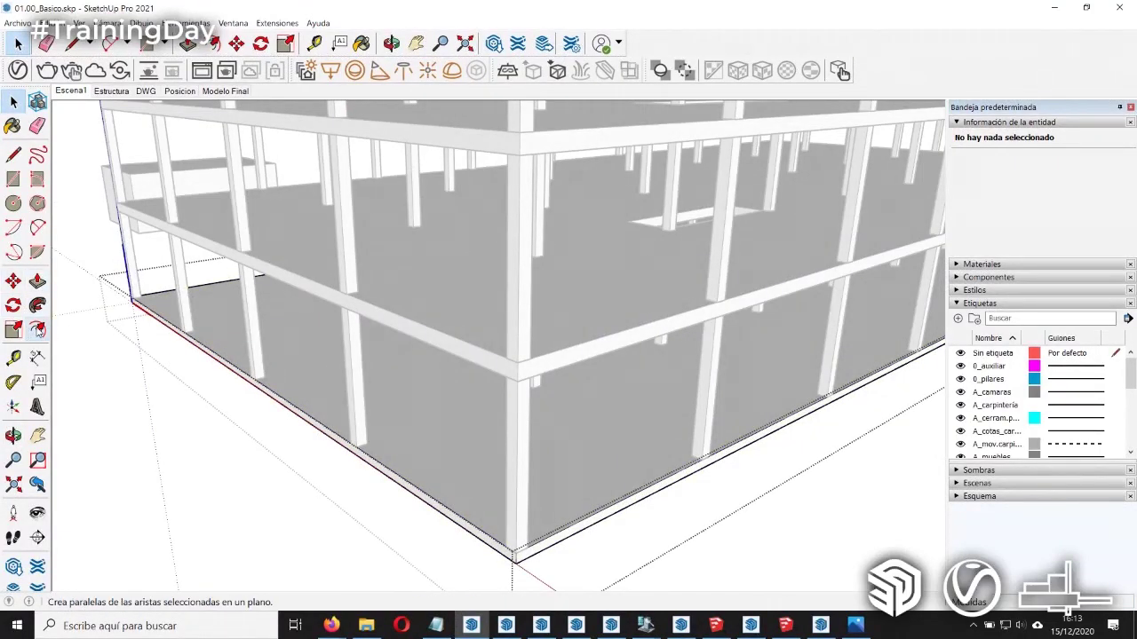
click(37, 330)
scroll(459, 503, up, 2)
scroll(387, 492, up, 1)
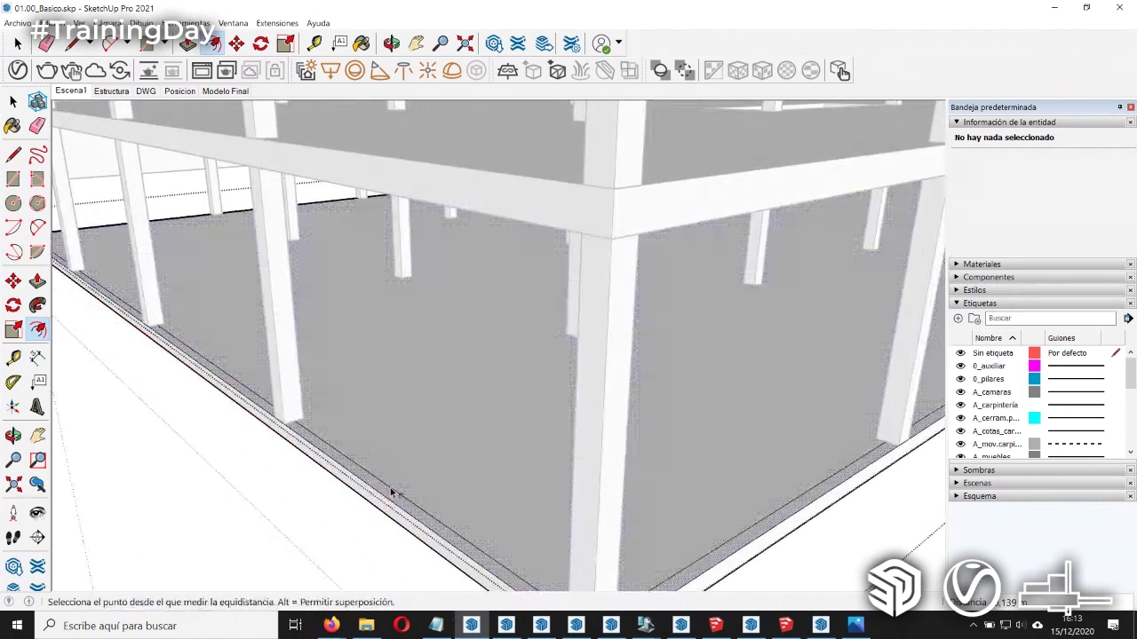
key(space)
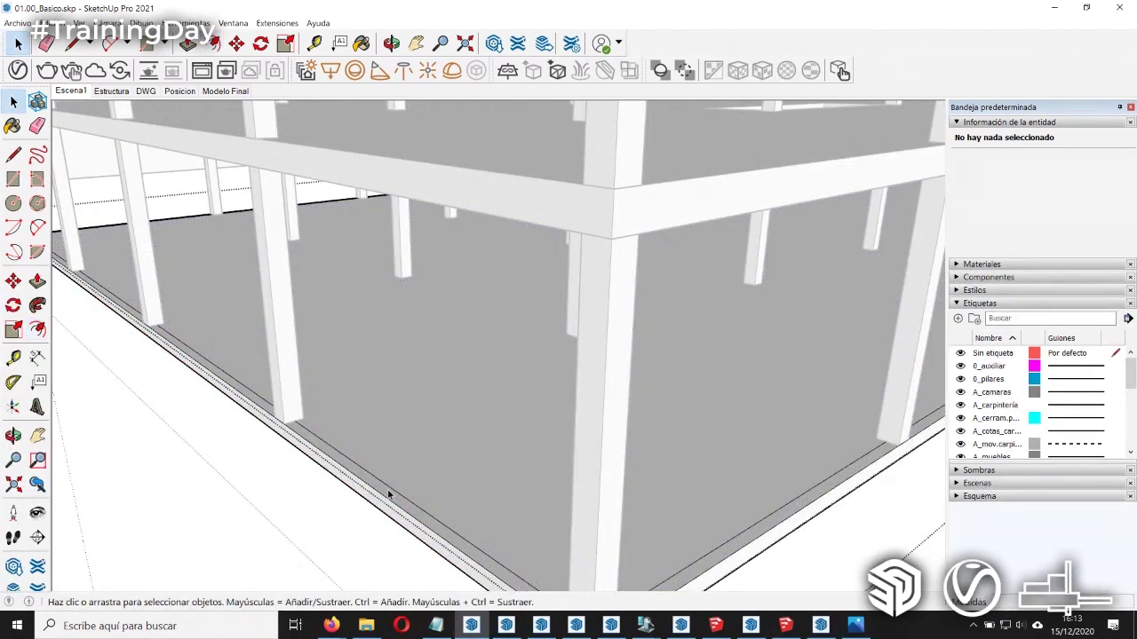
click(388, 494)
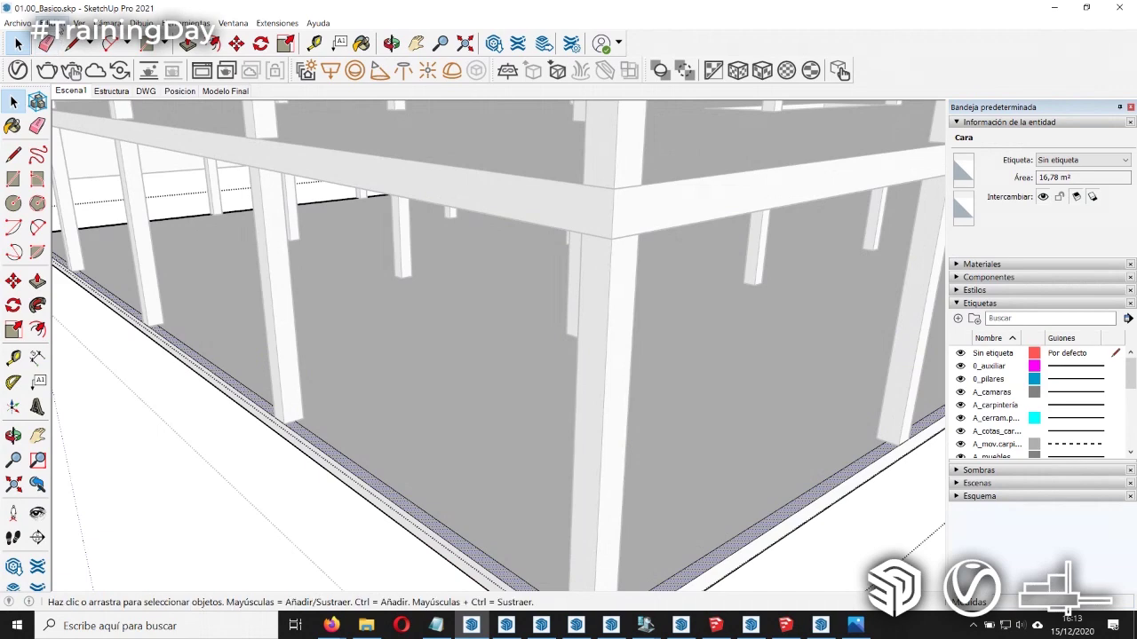
Step: Copy the bottom face strip and paste it back with Pegar en el sitio
click(51, 22)
click(76, 77)
scroll(501, 373, down, 2)
scroll(399, 426, down, 2)
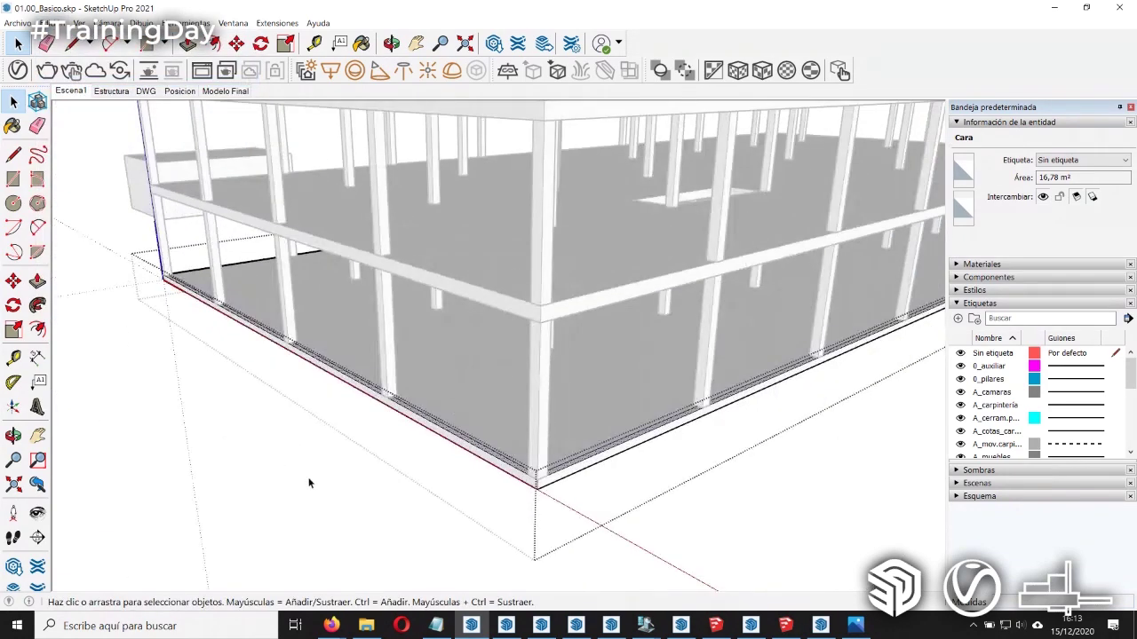
click(245, 530)
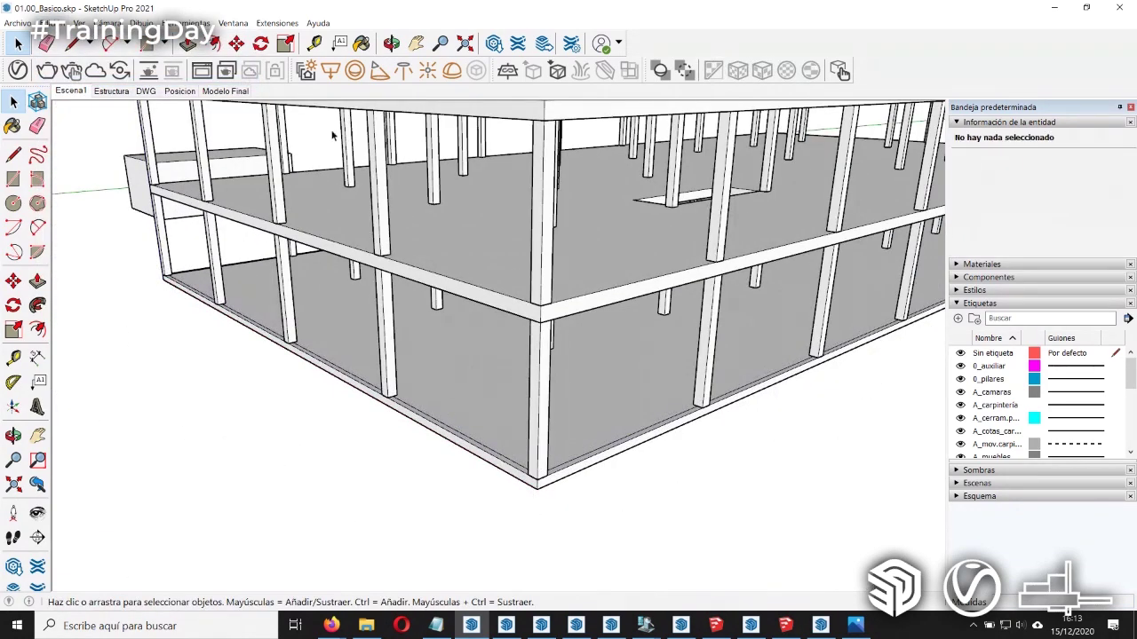
click(52, 22)
click(76, 108)
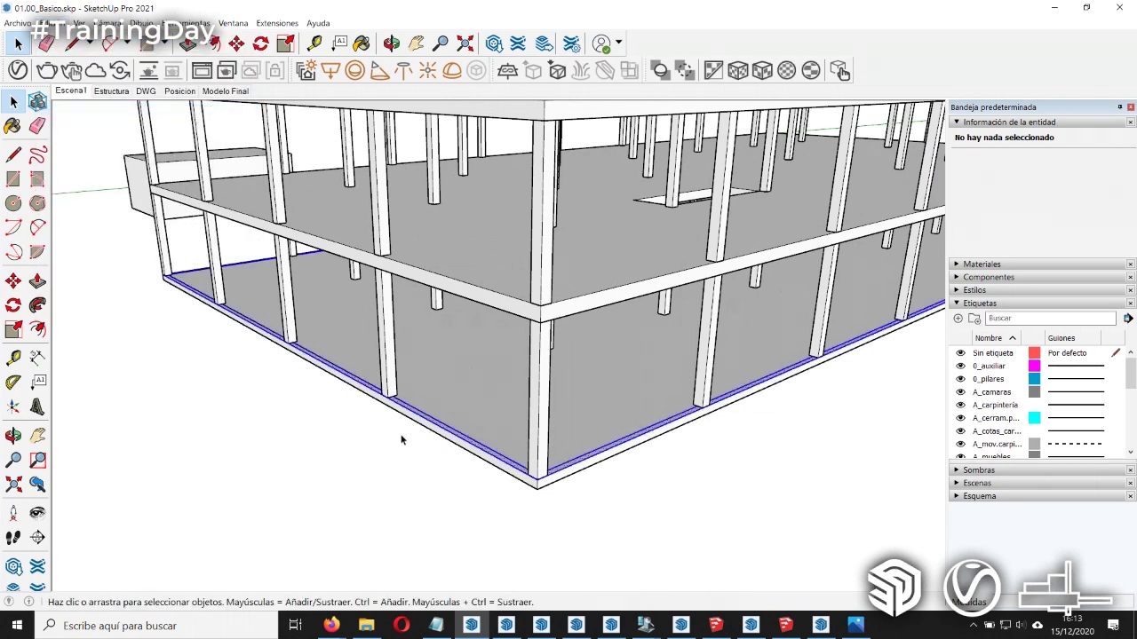
scroll(481, 480, up, 1)
Step: Push/Pull the pasted strip up into ground-floor walls reaching the beam
key(p)
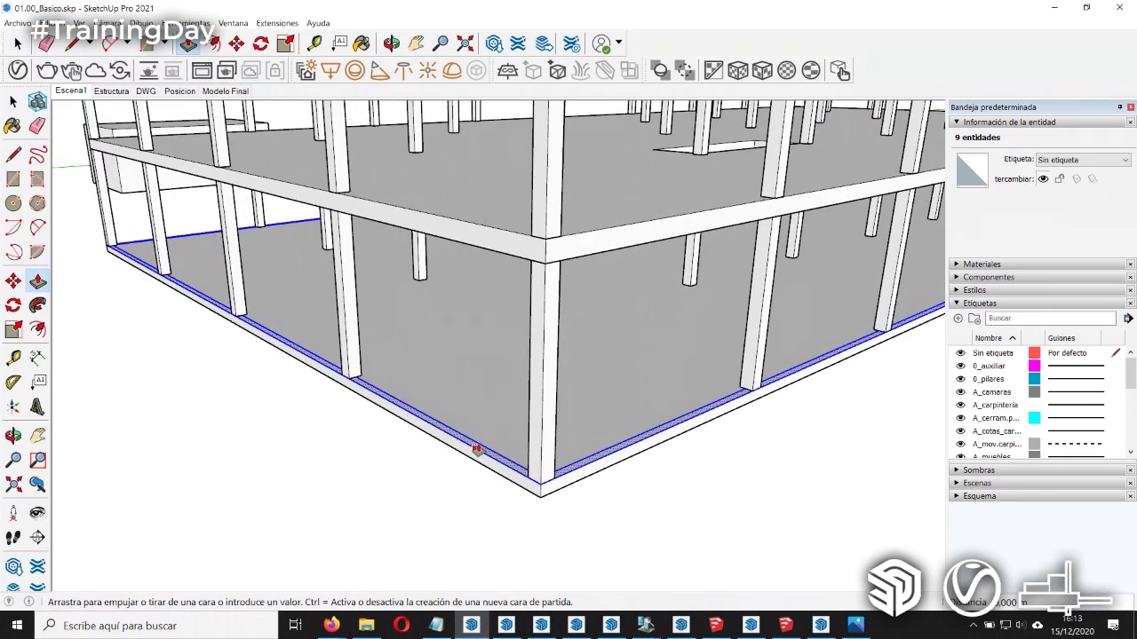
drag(477, 450, 541, 266)
mouse_move(677, 369)
middle_down()
mouse_move(655, 385)
mouse_move(556, 393)
middle_up()
key(space)
Step: Select all the connected walls and make them a component named Muro
click(471, 355)
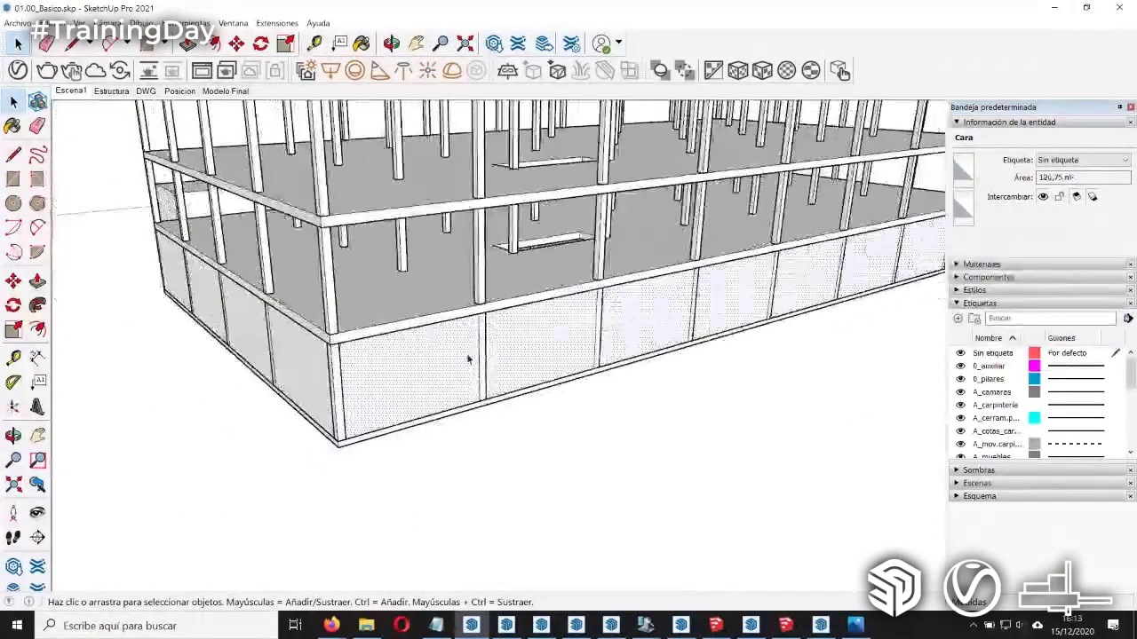
double_click(539, 342)
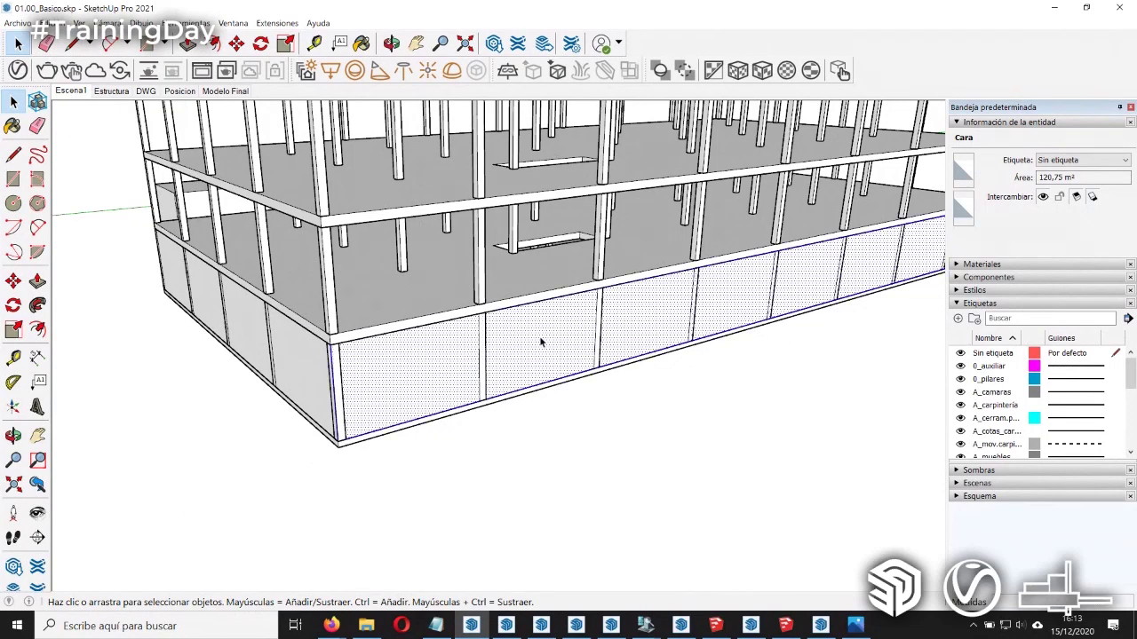
click(539, 339)
right_click(540, 340)
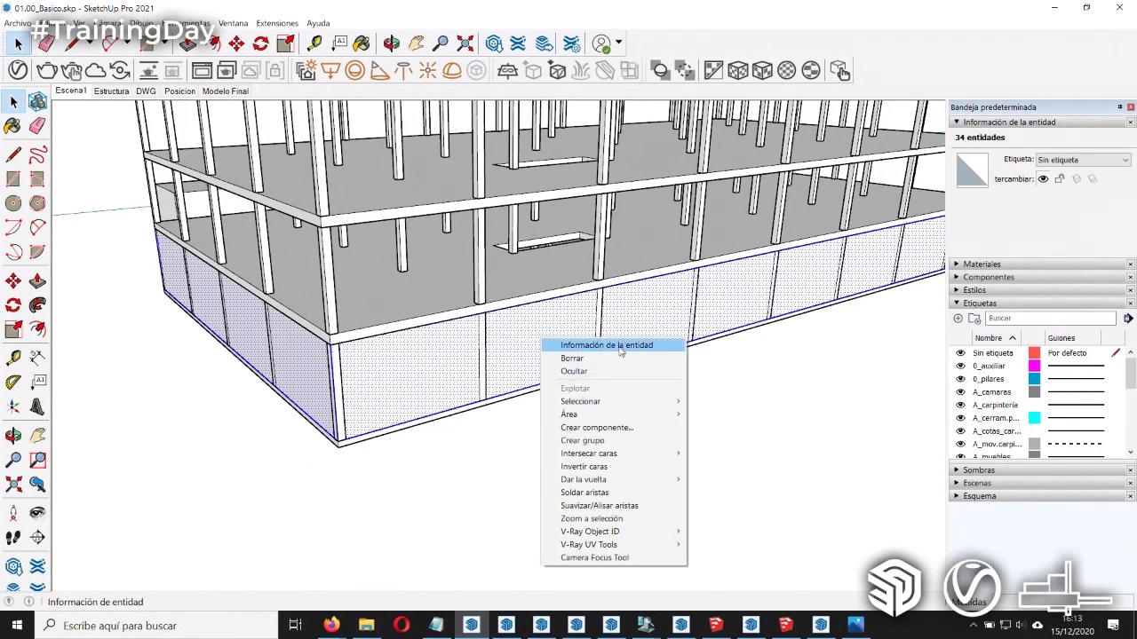
click(597, 428)
text(Muro)
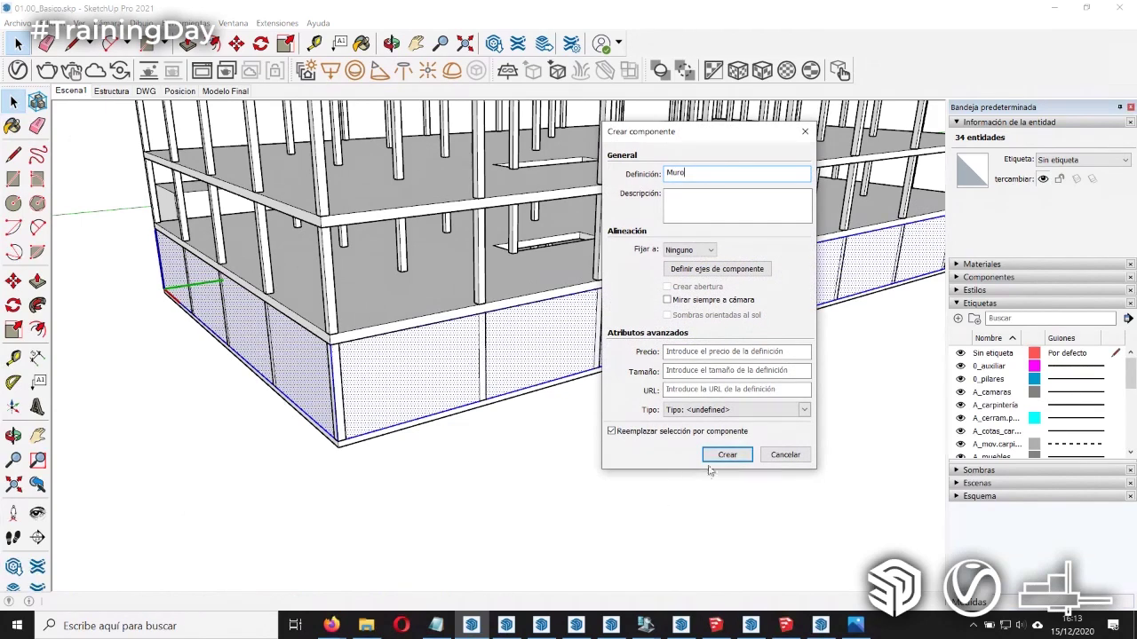
click(717, 455)
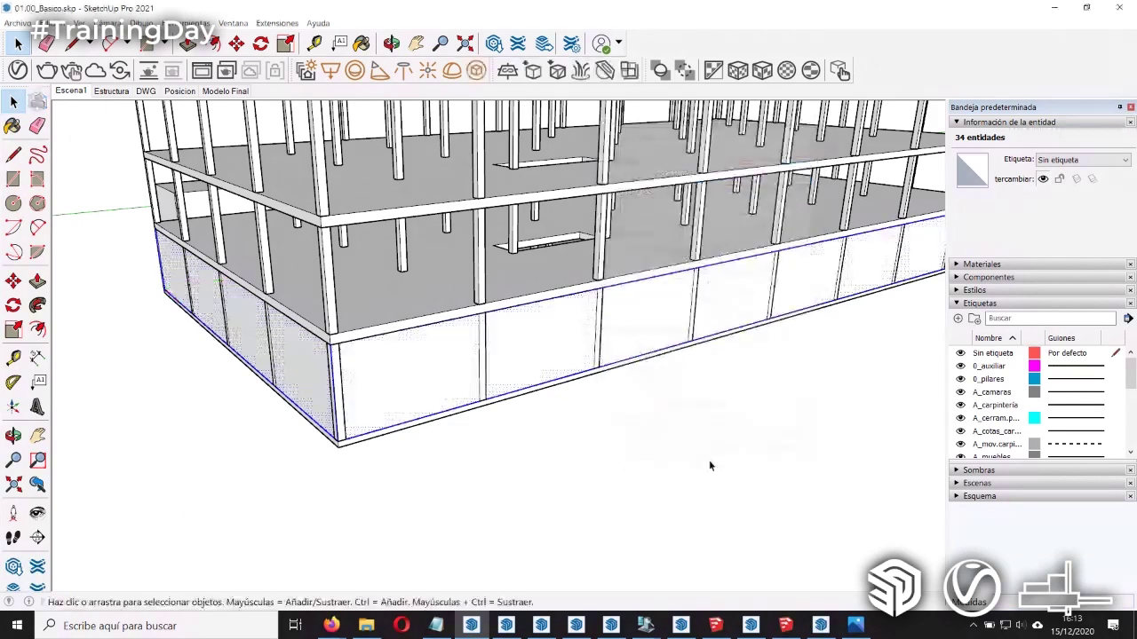
Step: Inside the Muro component, draw a rectangle on a wall panel and recess it as a doorway
double_click(552, 339)
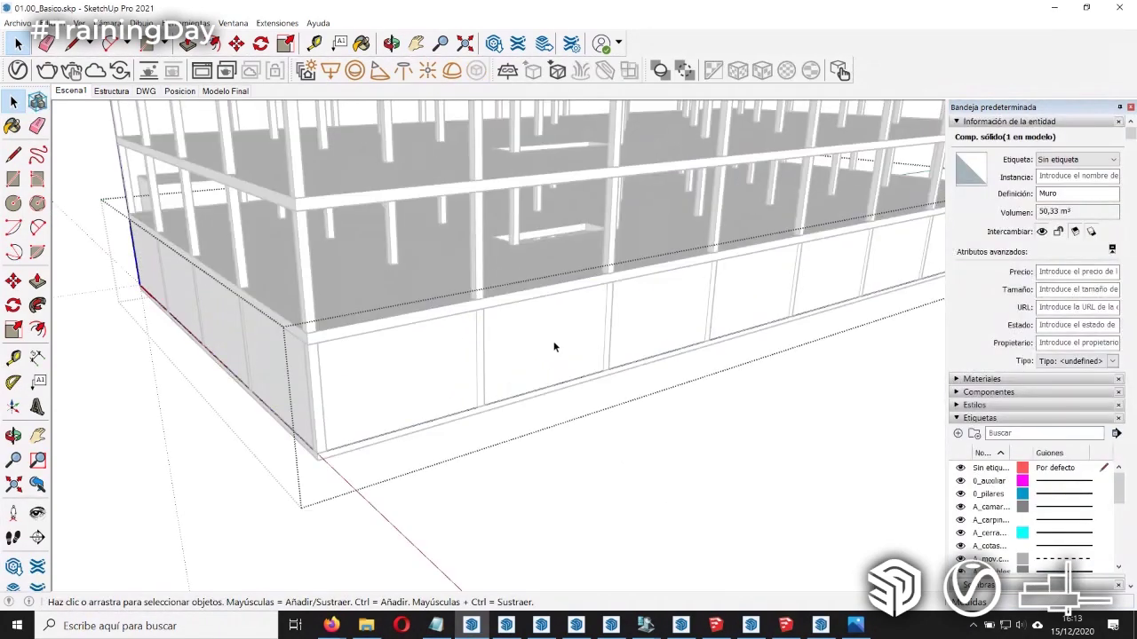
scroll(552, 341, up, 2)
scroll(550, 336, up, 2)
key(r)
click(398, 281)
click(657, 397)
key(p)
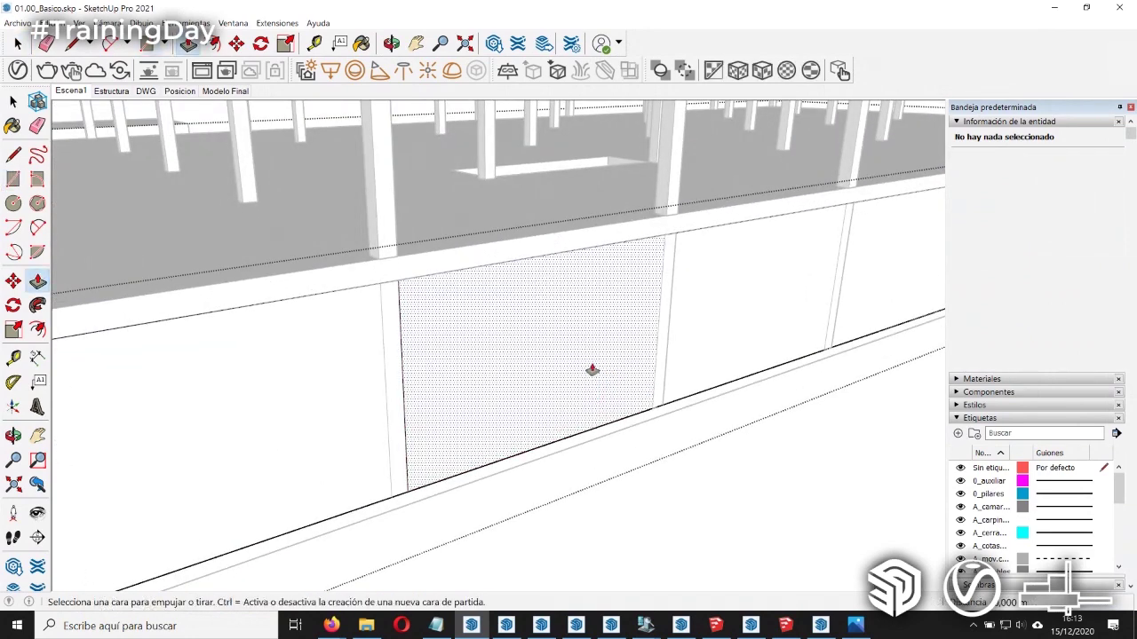
click(589, 371)
click(529, 375)
key(space)
scroll(536, 406, down, 3)
scroll(478, 315, down, 3)
scroll(570, 418, down, 2)
mouse_move(540, 368)
middle_down()
mouse_move(608, 364)
mouse_move(540, 396)
middle_up()
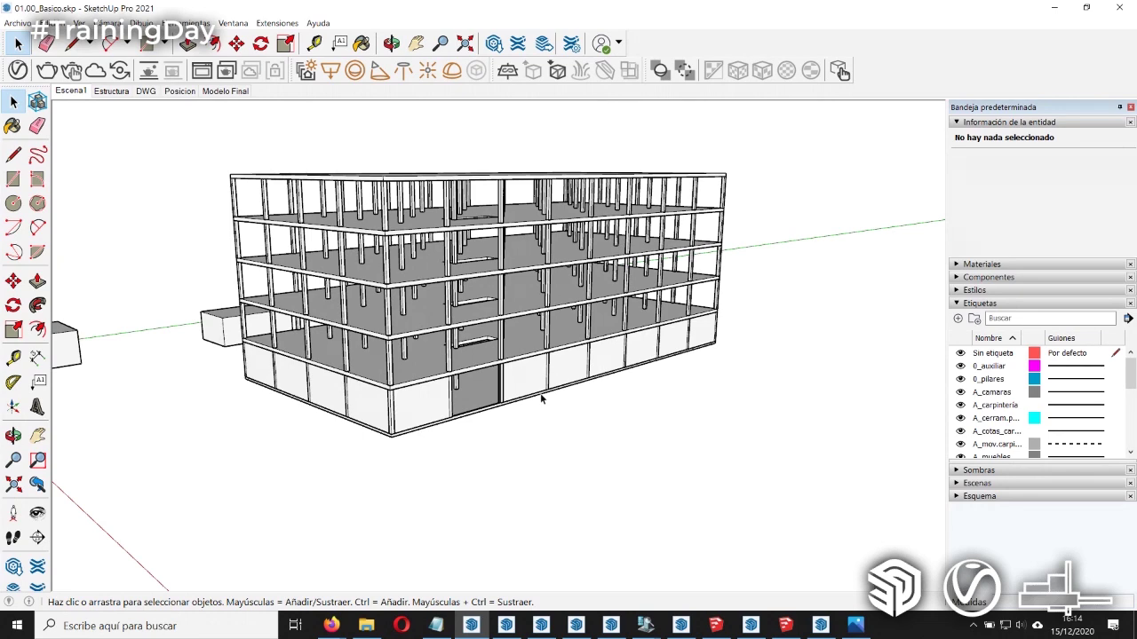
Step: Jump to the Estructura scene, orbit the buildings, then switch to the DWG scene of 2D plans
middle_drag(535, 365, 437, 257)
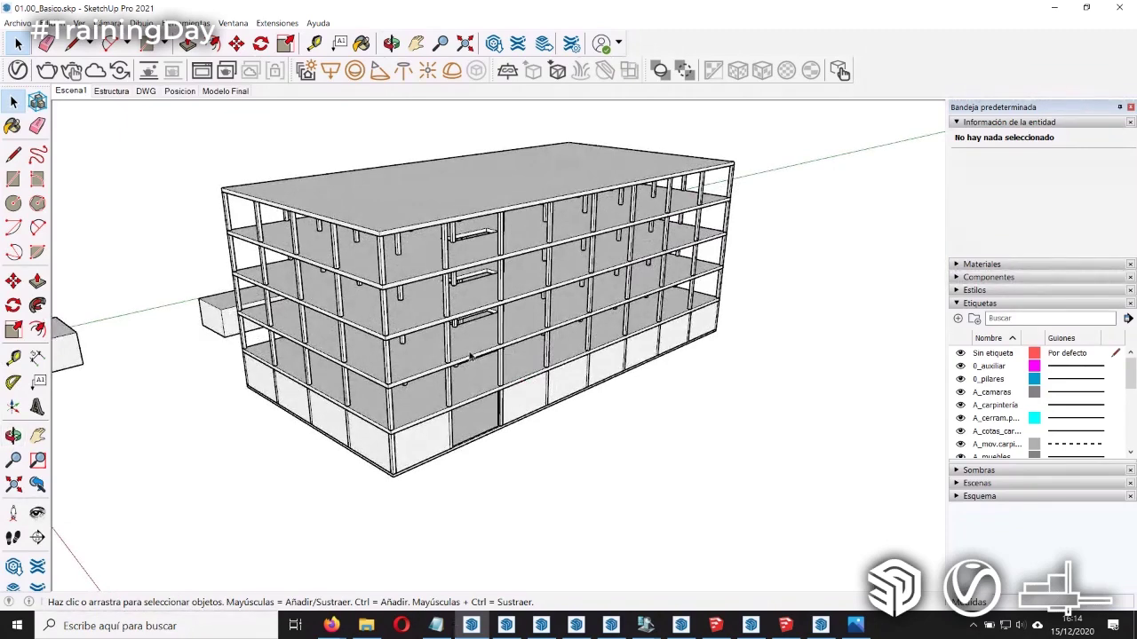
key(o)
key(Page_Down)
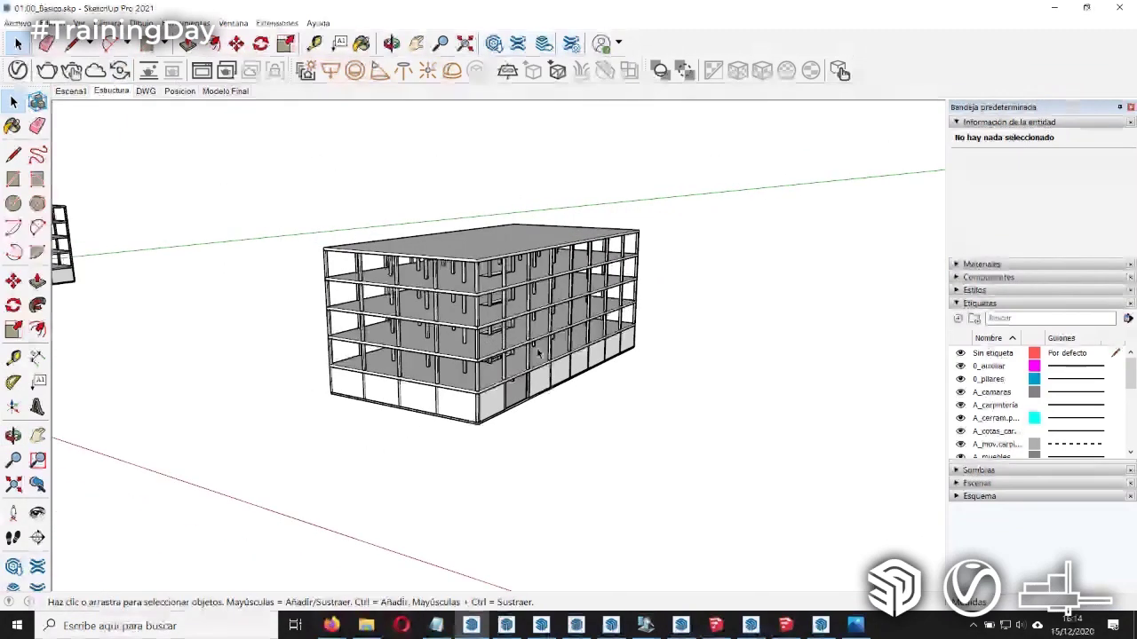
mouse_move(455, 372)
middle_down()
mouse_move(455, 359)
mouse_move(550, 359)
middle_up()
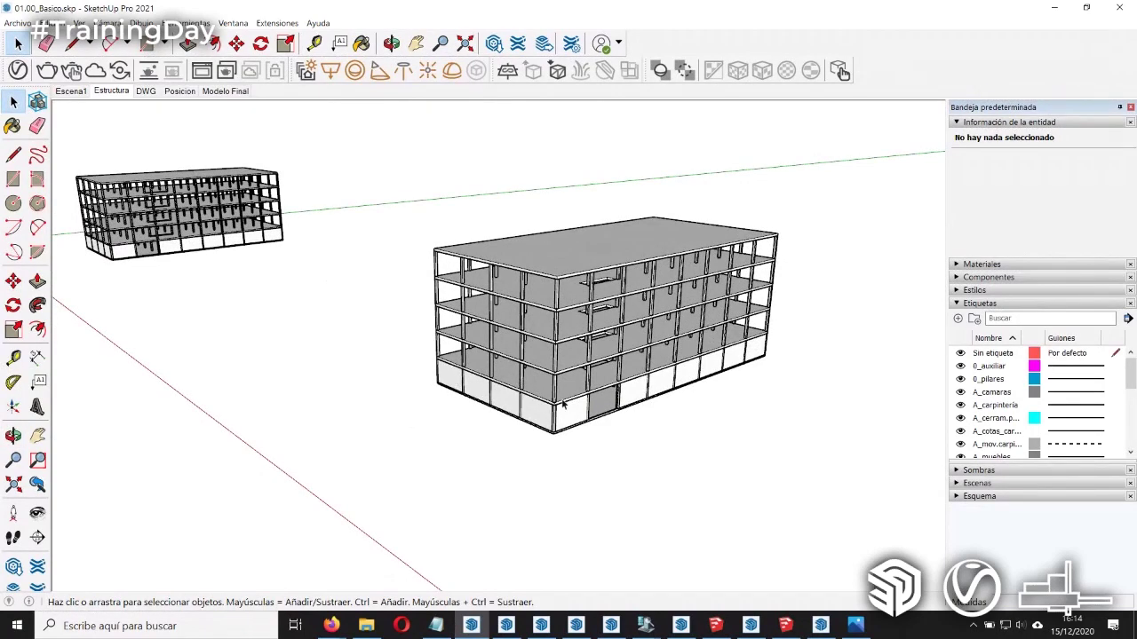
mouse_move(521, 379)
middle_down()
mouse_move(508, 375)
mouse_move(536, 377)
middle_up()
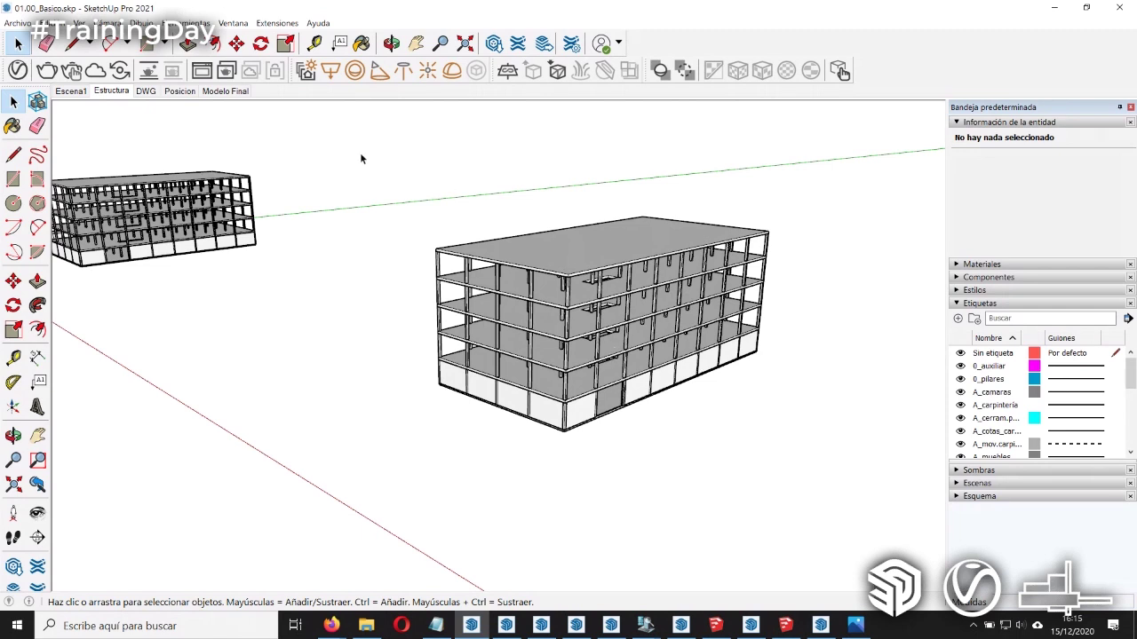
click(146, 91)
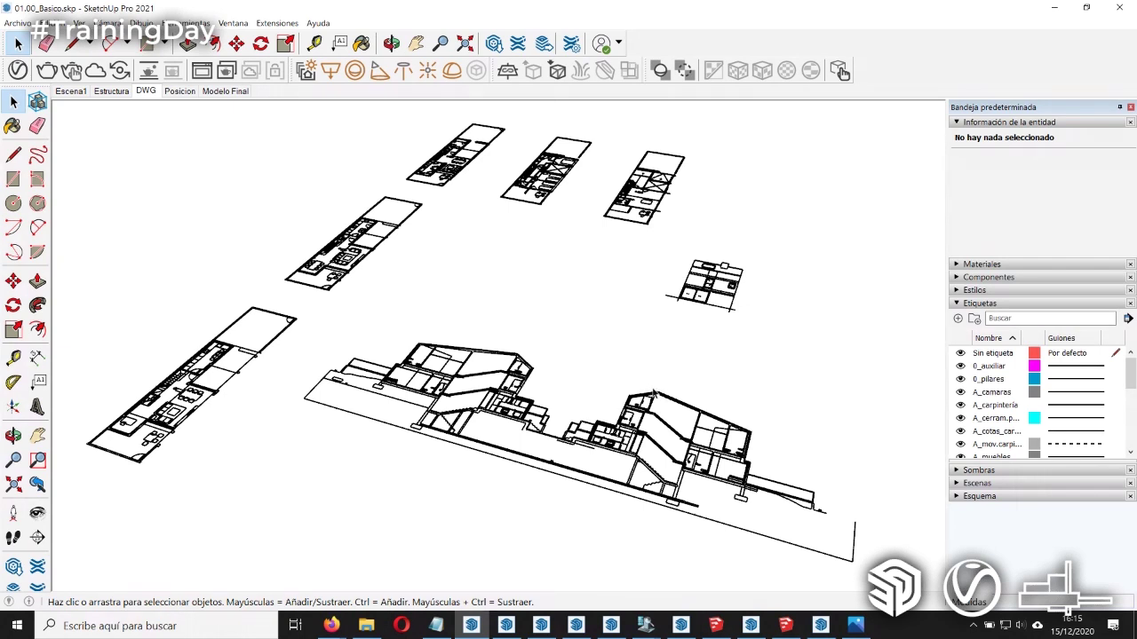
Step: Open the Importar dialog with AutoCAD file type selected, then cancel it
click(18, 23)
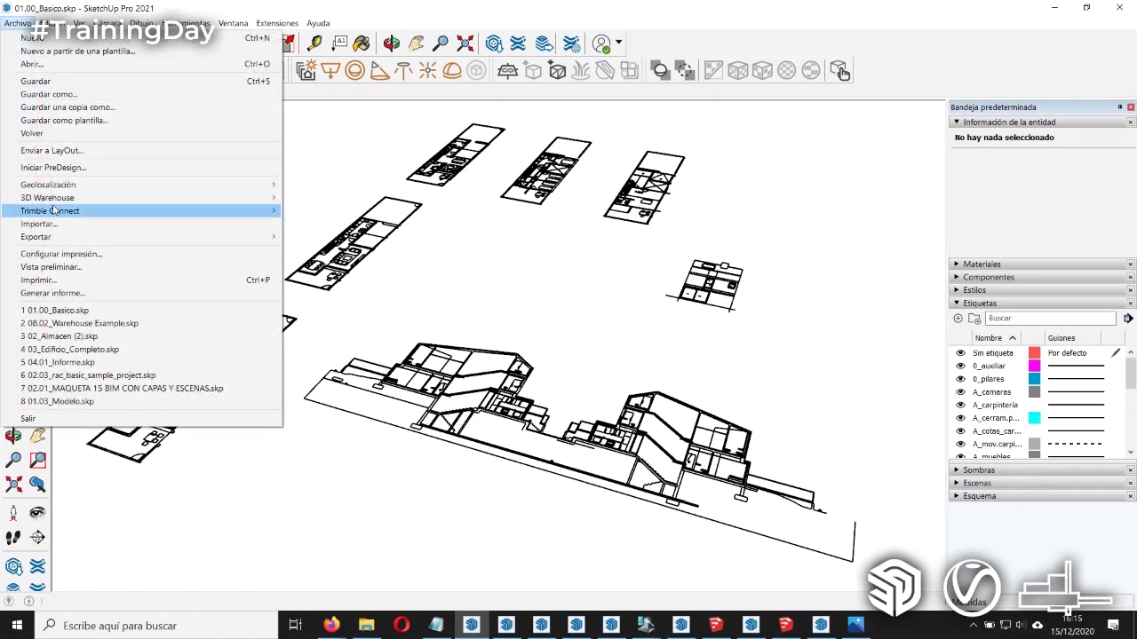
click(55, 225)
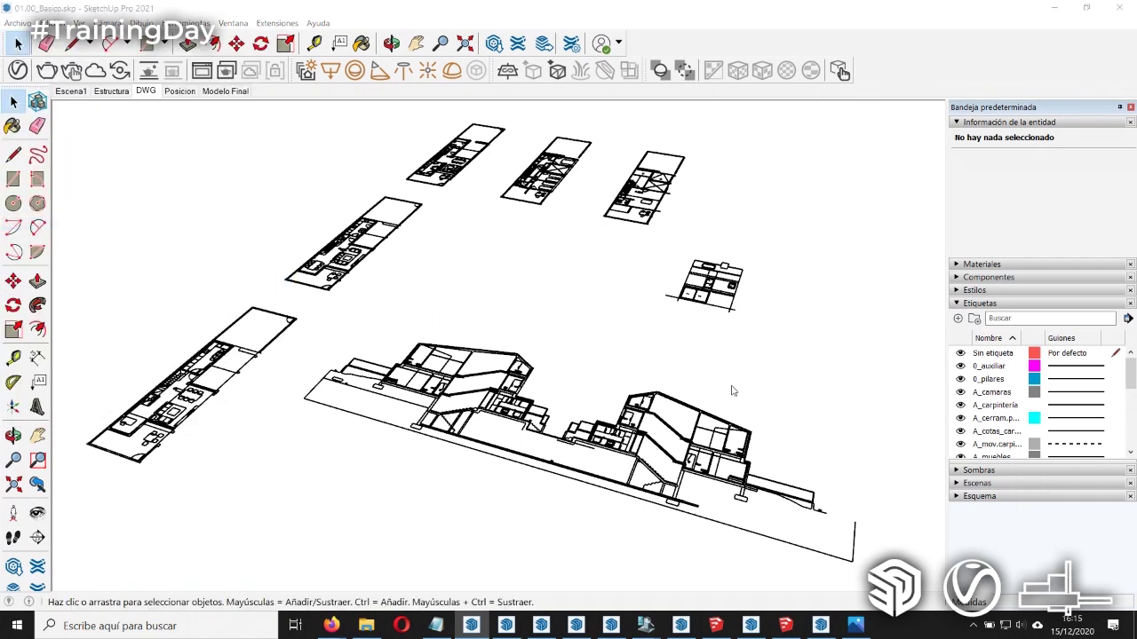
drag(614, 134, 472, 139)
click(888, 459)
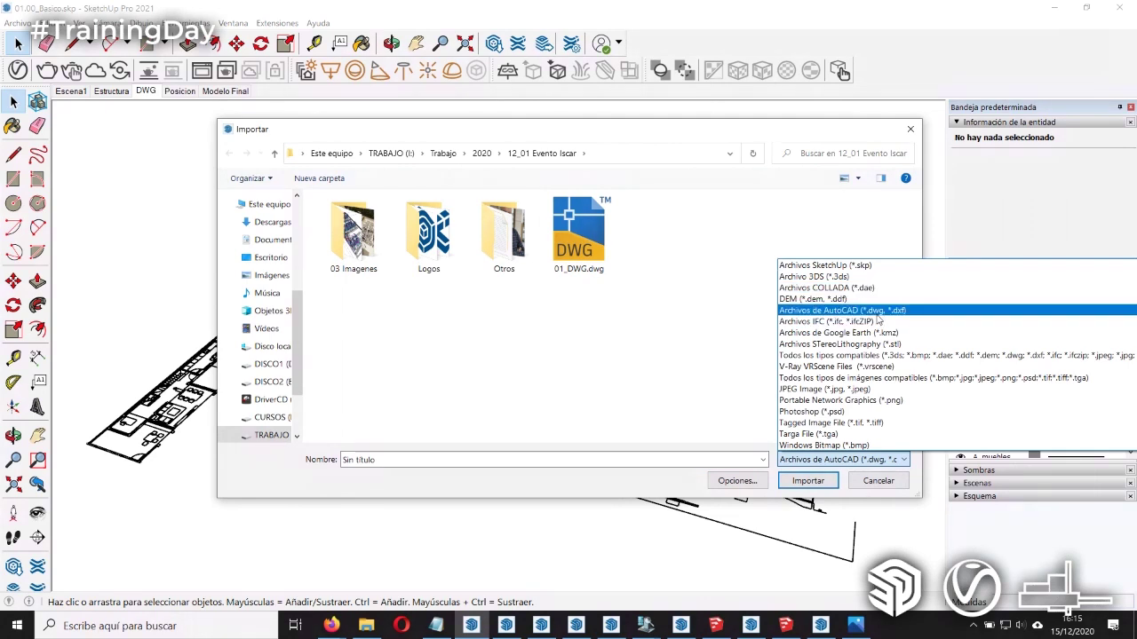
click(877, 313)
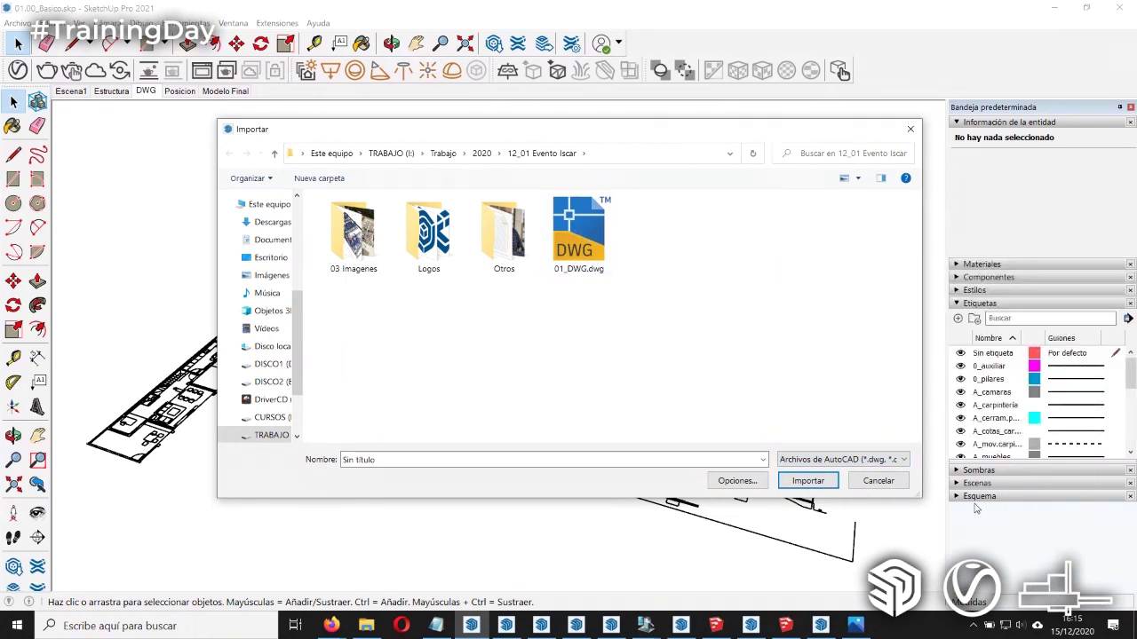
click(878, 480)
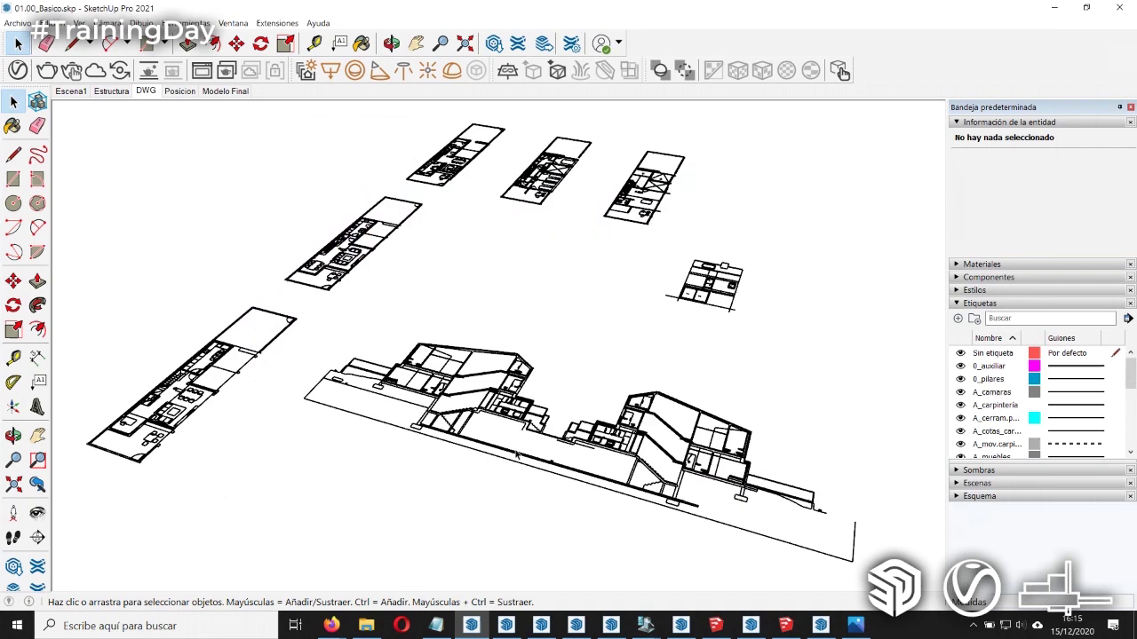
Step: Switch to the Posicion scene and zoom in on a corner of the floor plan
click(179, 91)
mouse_move(533, 367)
middle_down()
mouse_move(609, 388)
mouse_move(609, 398)
mouse_move(434, 408)
mouse_move(564, 433)
middle_up()
mouse_move(495, 398)
middle_down()
mouse_move(680, 393)
mouse_move(728, 368)
middle_up()
scroll(729, 368, up, 2)
scroll(666, 382, up, 2)
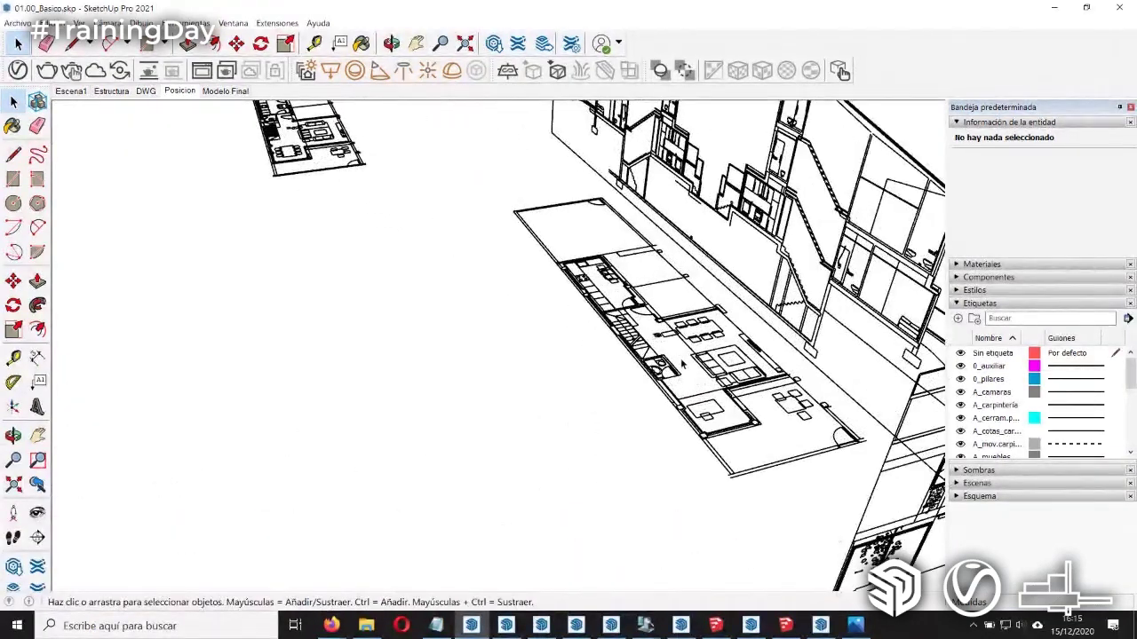
mouse_move(662, 379)
middle_down()
mouse_move(458, 346)
mouse_move(524, 373)
mouse_move(626, 493)
mouse_move(577, 240)
middle_up()
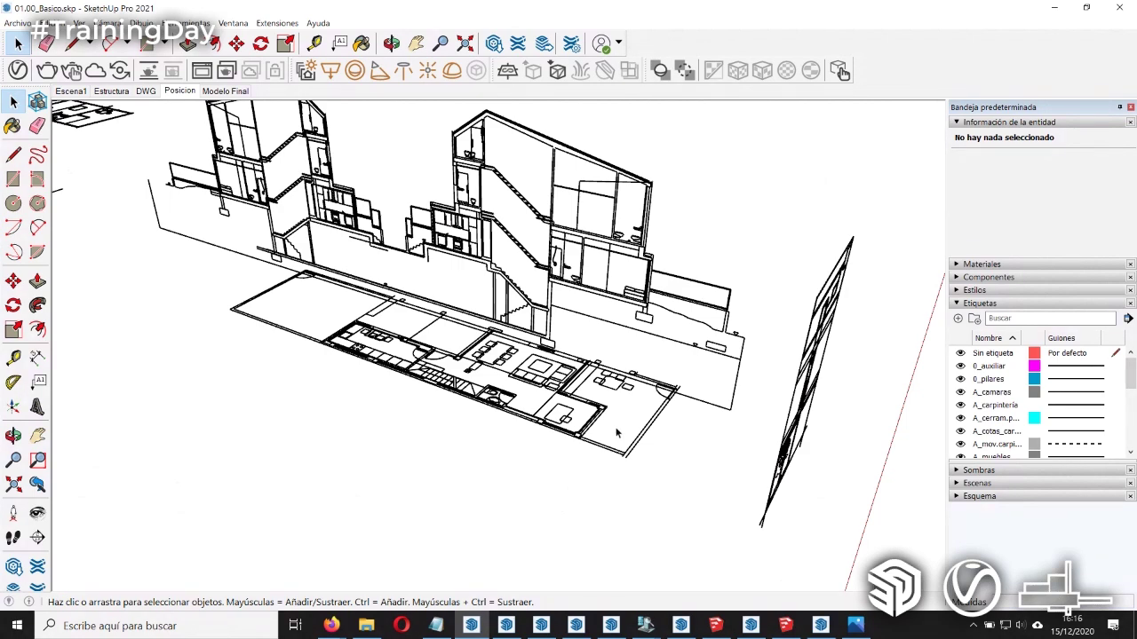
scroll(617, 433, up, 5)
scroll(604, 435, up, 5)
scroll(577, 440, up, 3)
key(r)
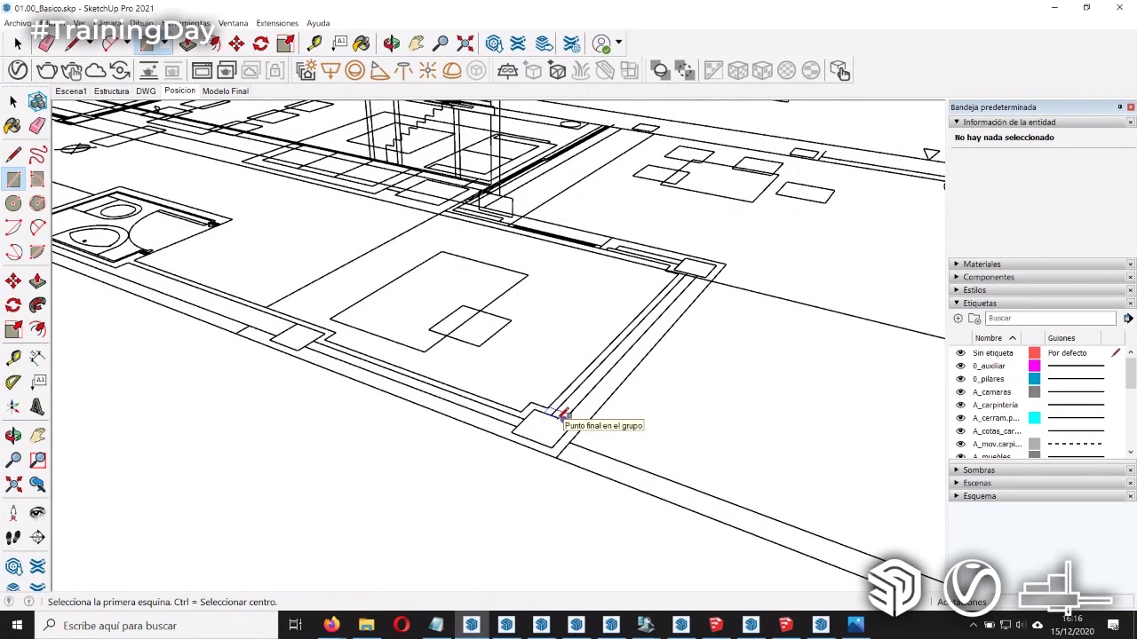
Step: Draw a 0.25 m square at the plan corner and pull it up into a column
scroll(559, 408, up, 1)
scroll(559, 417, up, 1)
click(476, 441)
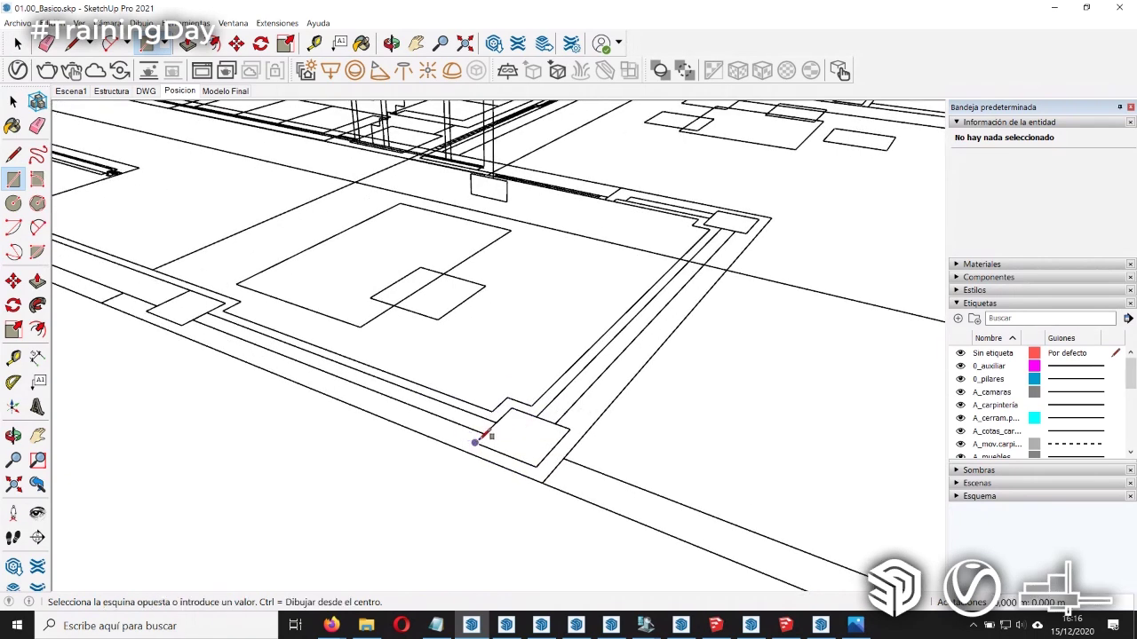
click(570, 432)
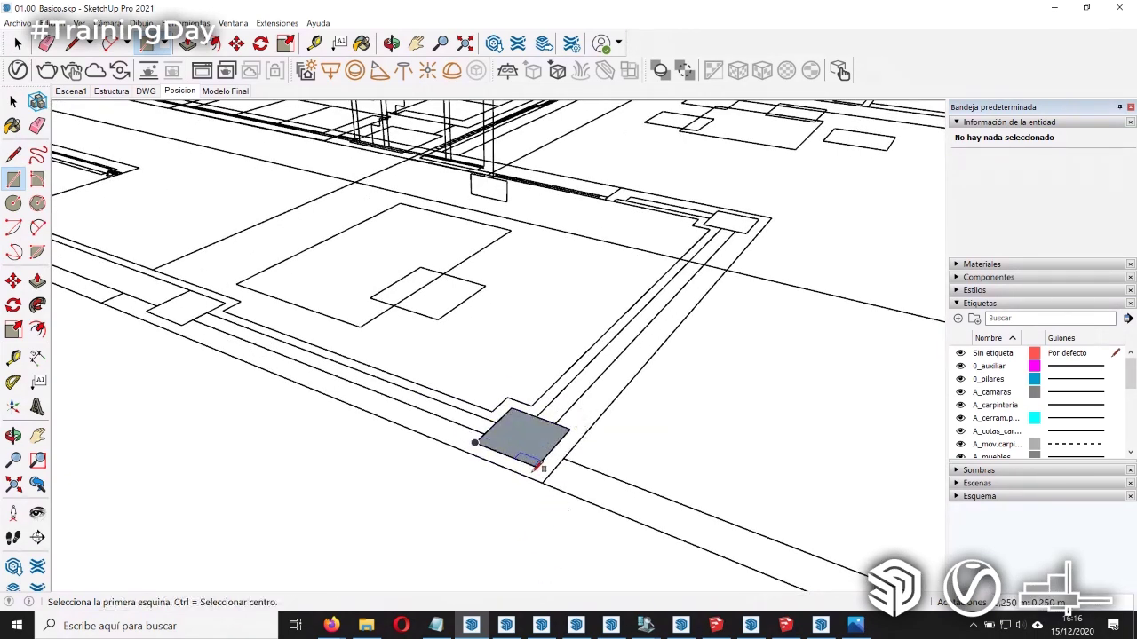
key(p)
click(523, 435)
scroll(500, 241, down, 2)
click(500, 242)
middle_drag(500, 241, 437, 327)
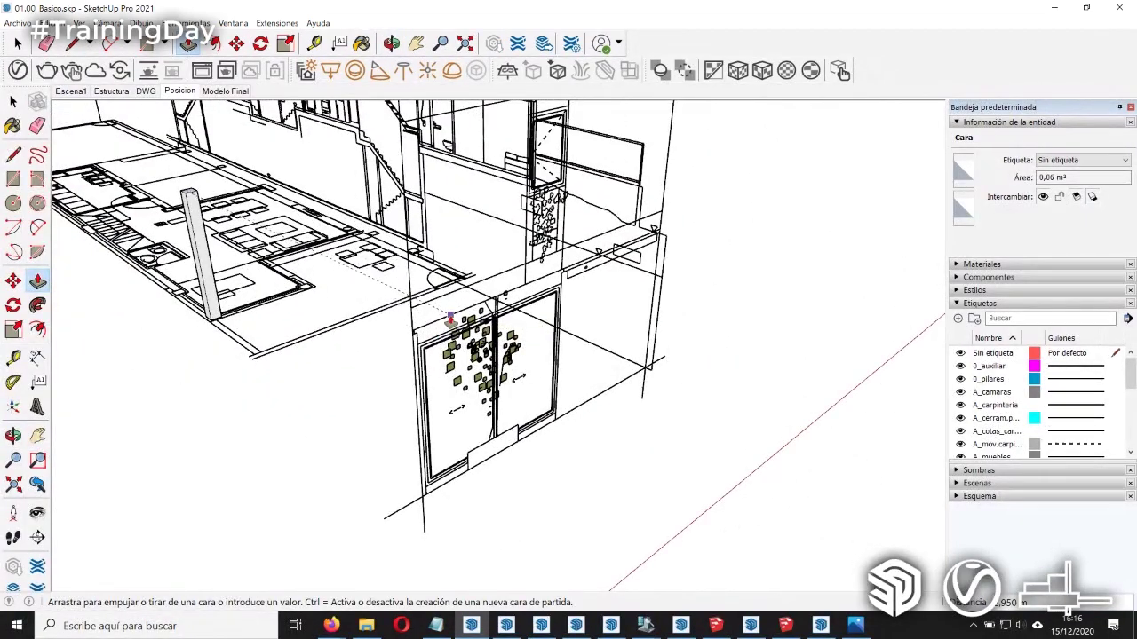
click(441, 324)
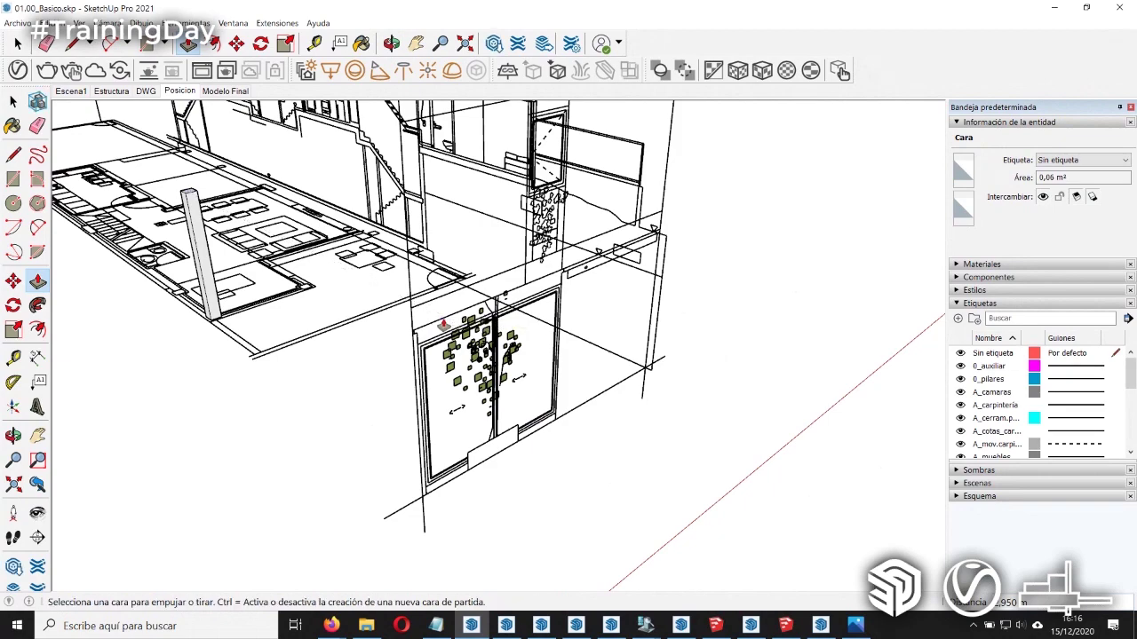
Step: Orbit back to the new column, select all its geometry and bring up its context menu
scroll(435, 355, down, 2)
scroll(418, 390, down, 2)
scroll(407, 423, down, 1)
mouse_move(407, 424)
middle_down()
mouse_move(394, 411)
mouse_move(558, 412)
mouse_move(453, 221)
middle_up()
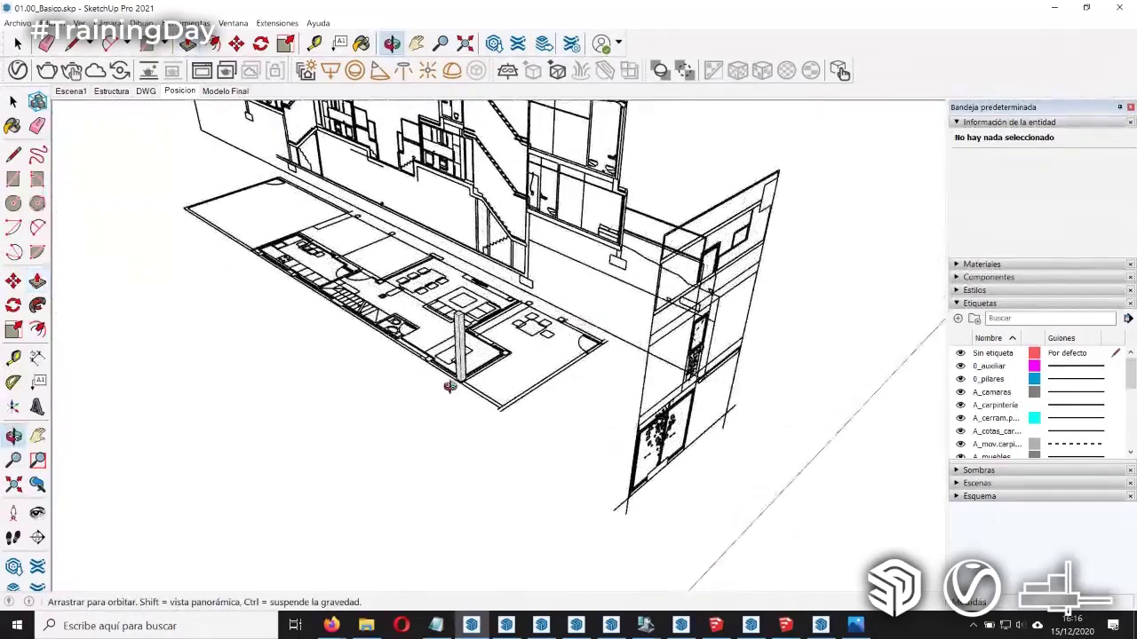
middle_drag(440, 373, 436, 393)
scroll(461, 328, up, 3)
scroll(448, 346, up, 3)
triple_click(448, 346)
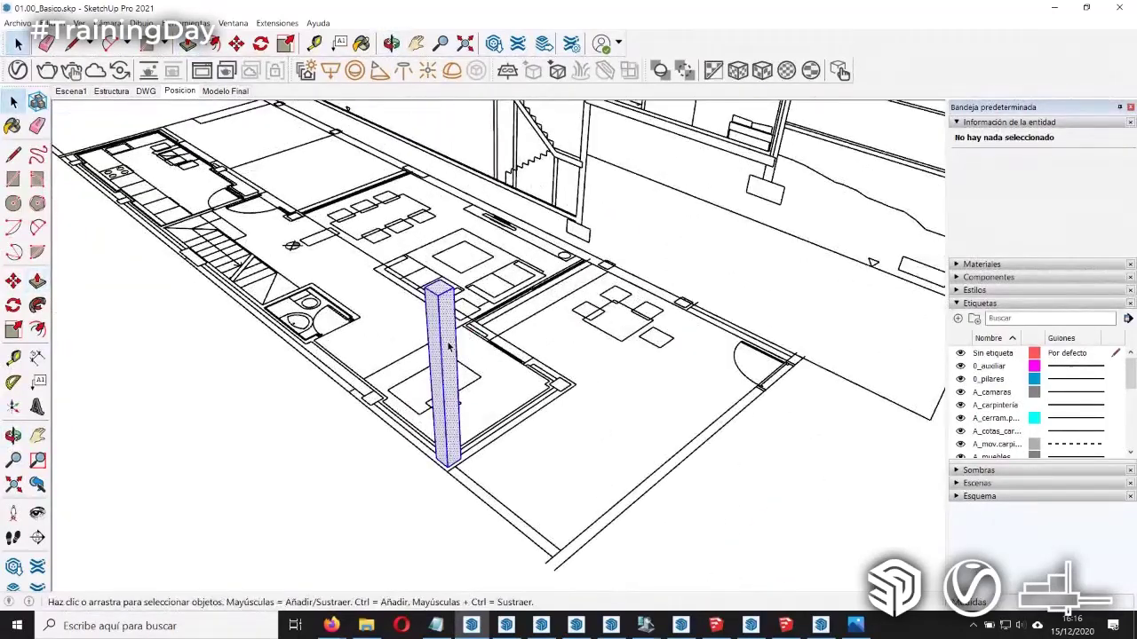
right_click(447, 342)
Step: Make the column a component with Create Component
click(551, 433)
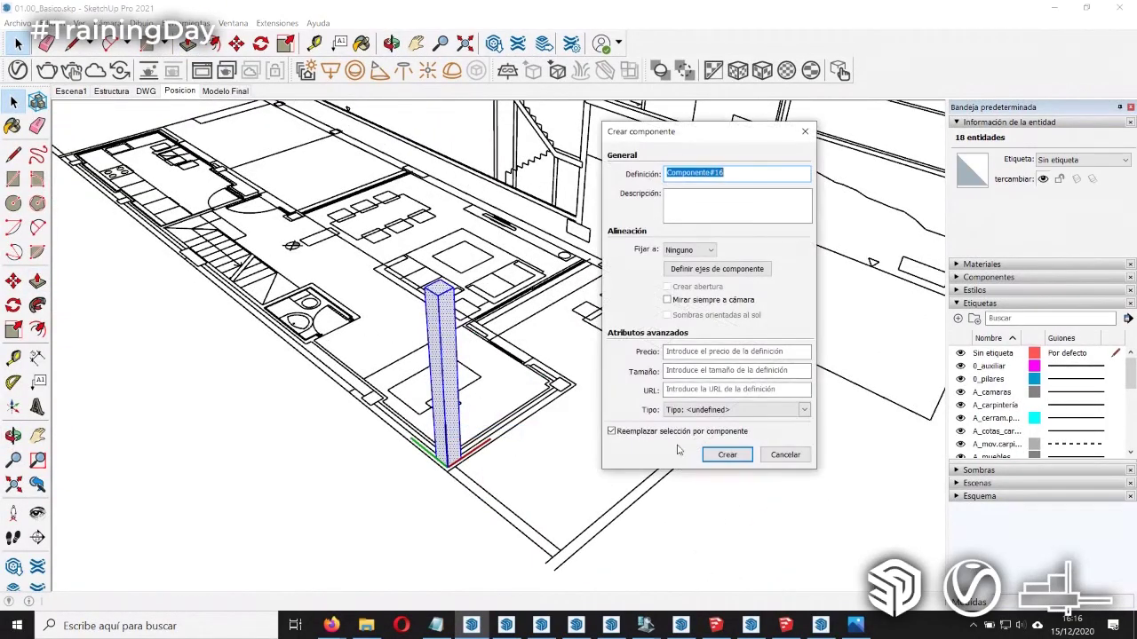
click(727, 455)
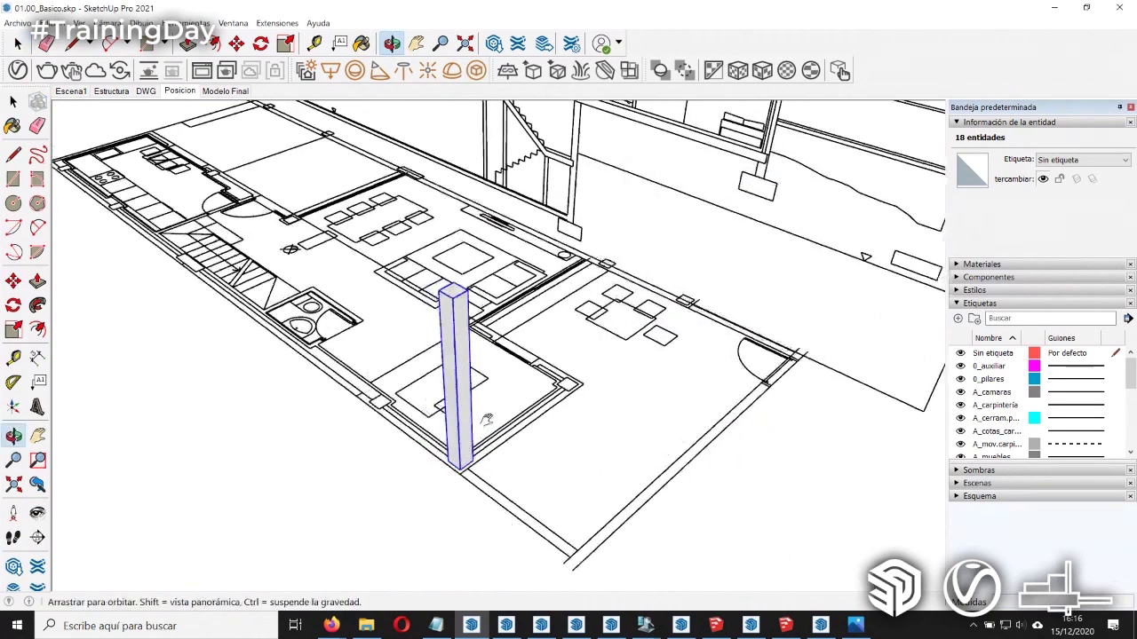
middle_drag(630, 361, 538, 432)
scroll(538, 435, up, 3)
Step: Copy the column with Move and Ctrl to three more plan corners, making four columns
key(m)
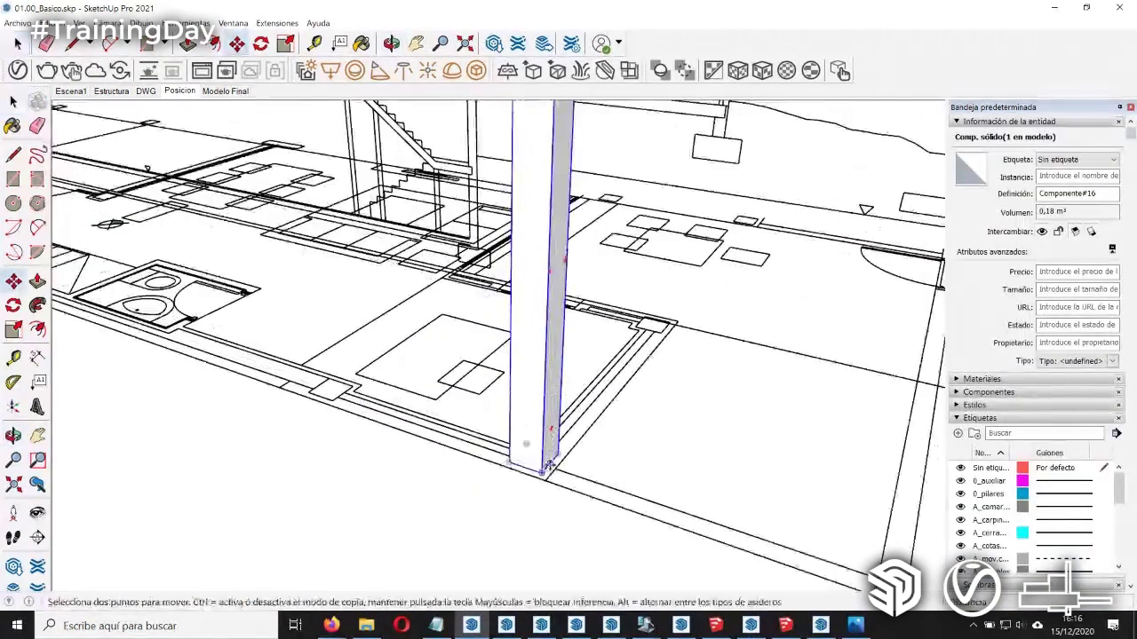
click(540, 471)
key(ctrl)
click(343, 393)
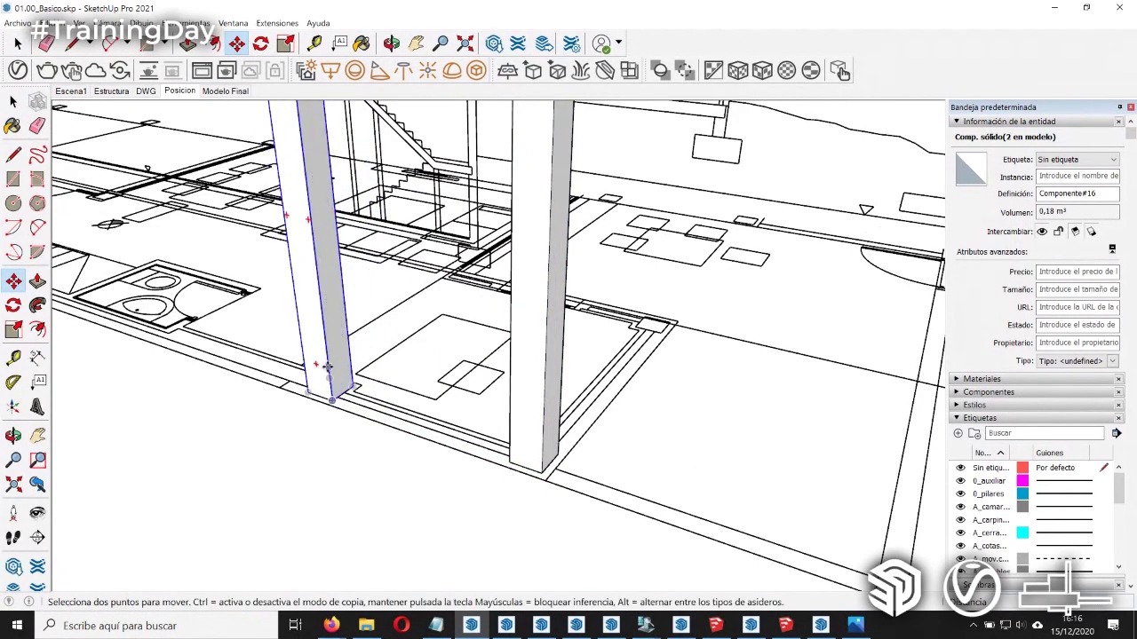
click(336, 397)
mouse_move(336, 396)
middle_down()
mouse_move(200, 374)
mouse_move(358, 433)
middle_up()
click(199, 375)
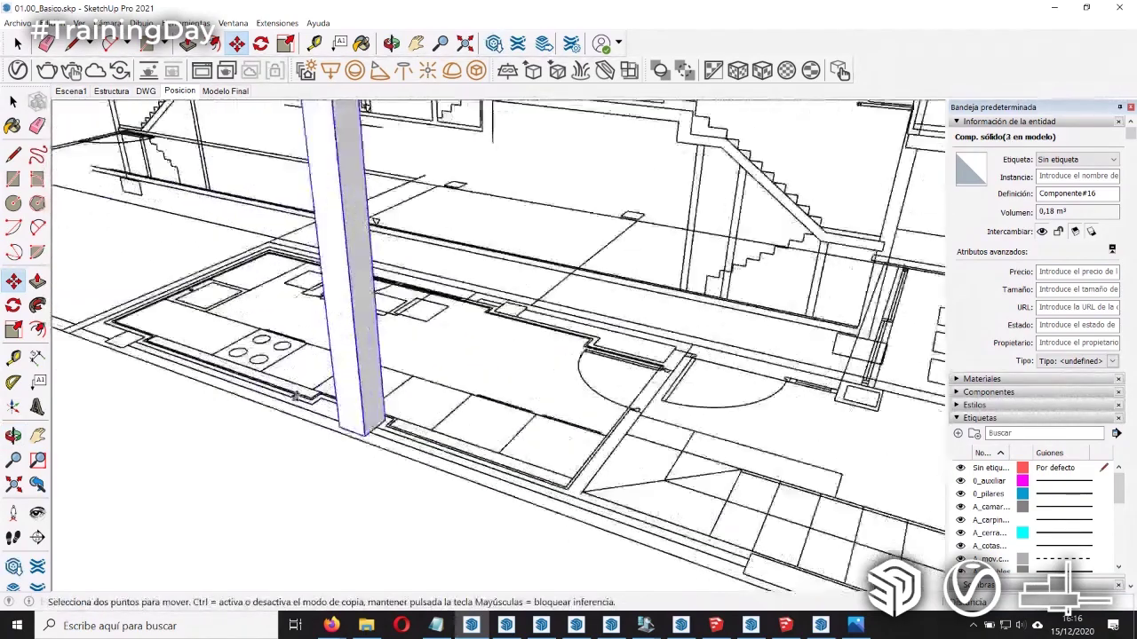
click(372, 437)
scroll(372, 436, down, 3)
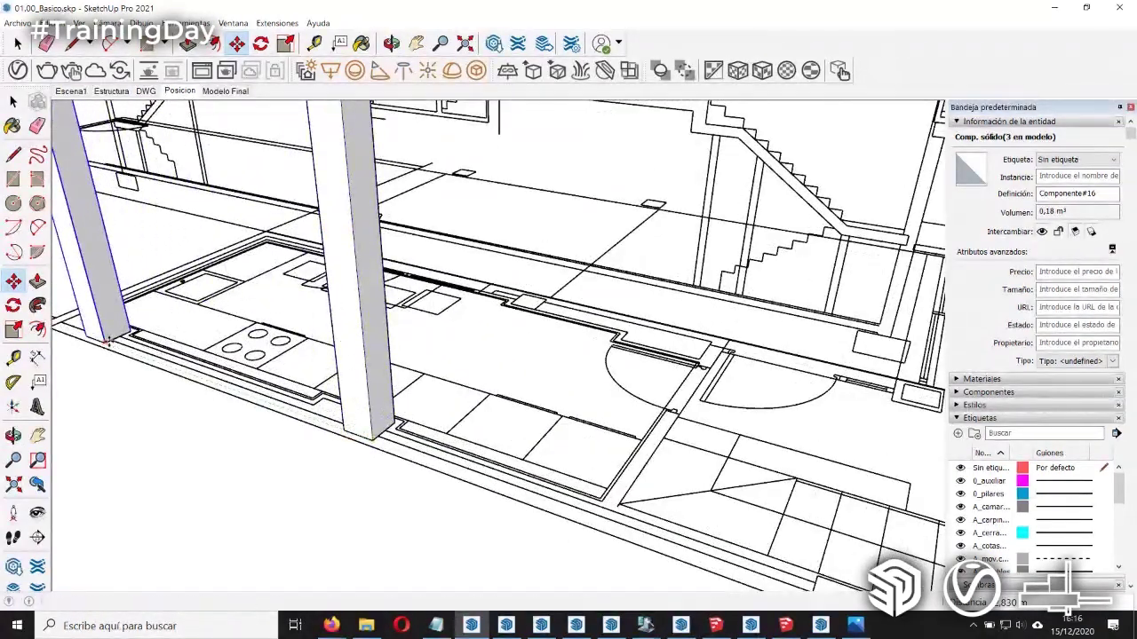
click(332, 421)
middle_drag(331, 421, 404, 346)
mouse_move(591, 364)
middle_down()
mouse_move(210, 444)
mouse_move(400, 372)
middle_up()
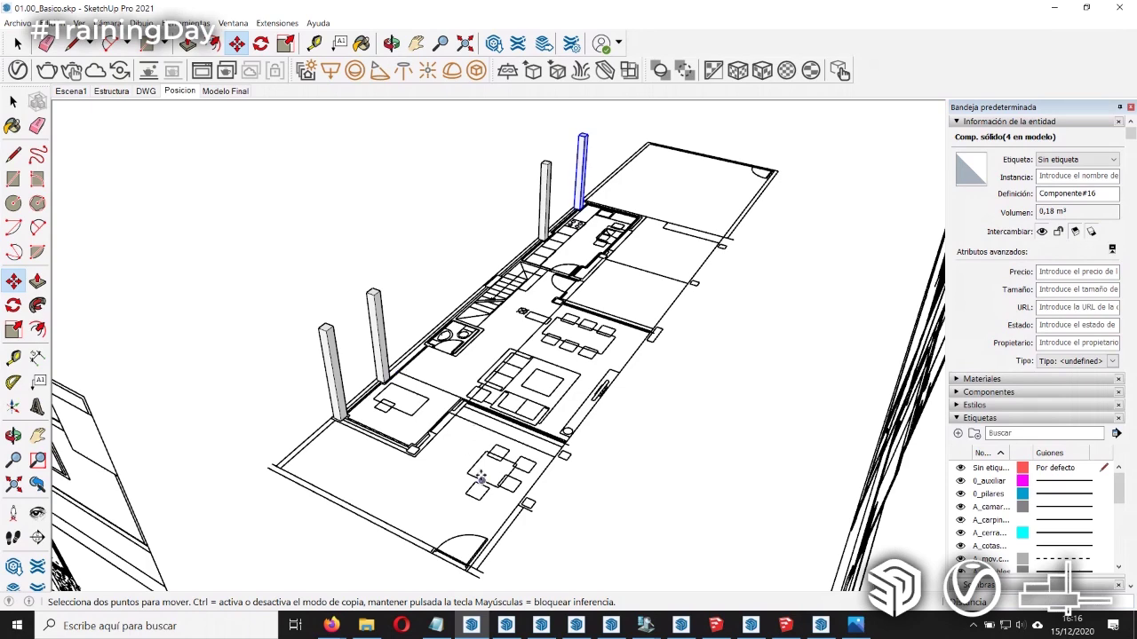
middle_drag(563, 415, 504, 401)
Step: Select and deselect the floor-plan component, then zoom in over the floor plan
key(space)
scroll(465, 411, up, 2)
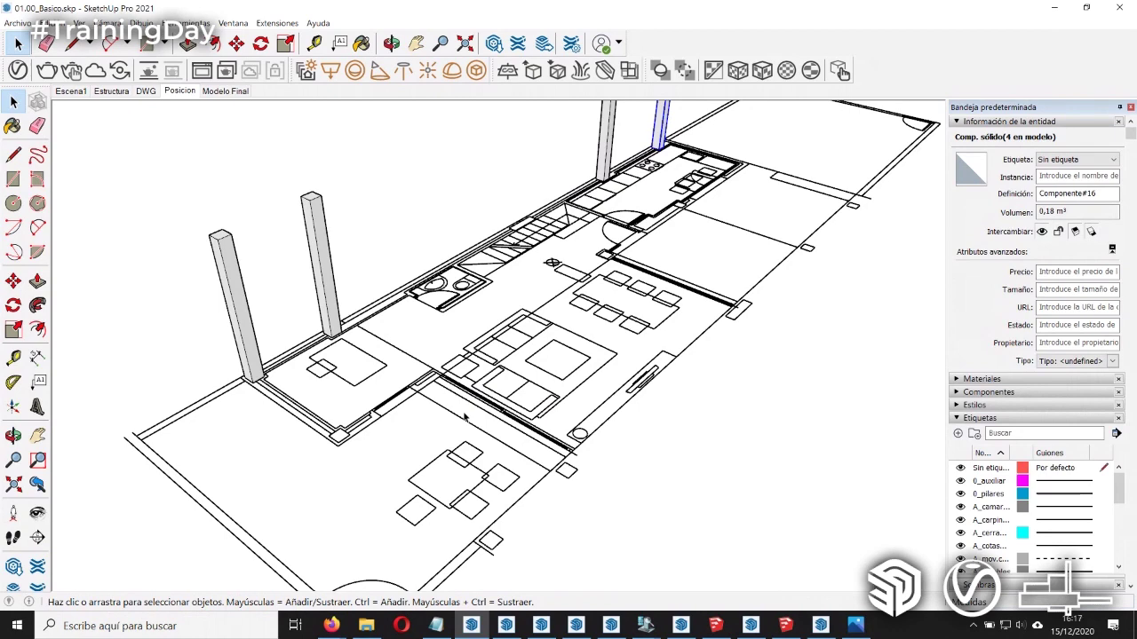
scroll(482, 477, up, 2)
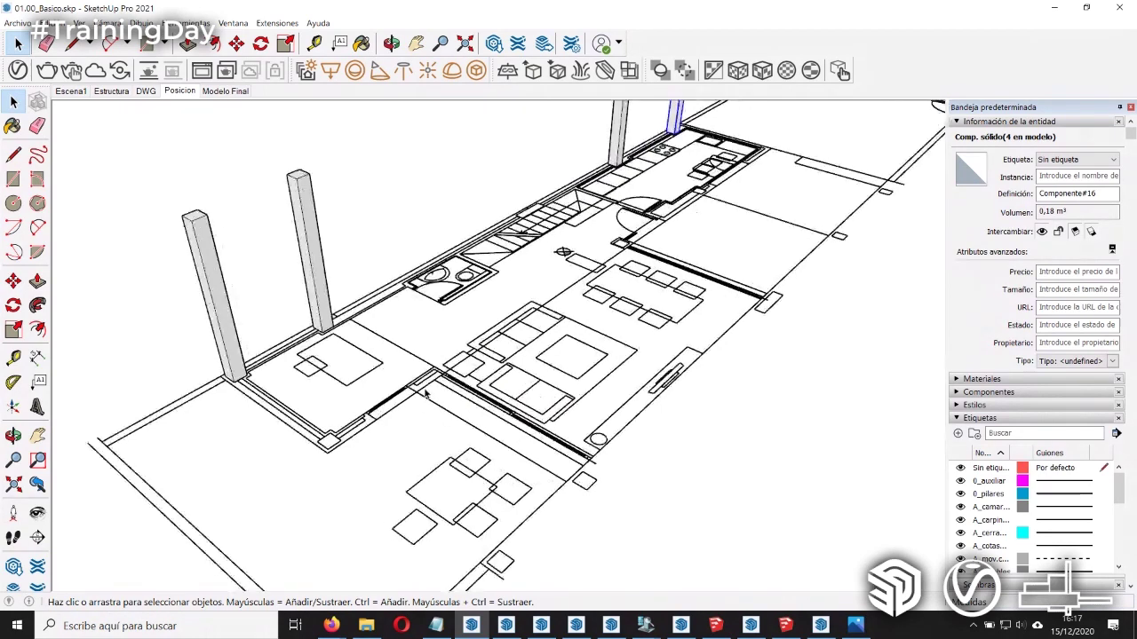
scroll(471, 417, up, 3)
click(462, 364)
key(Escape)
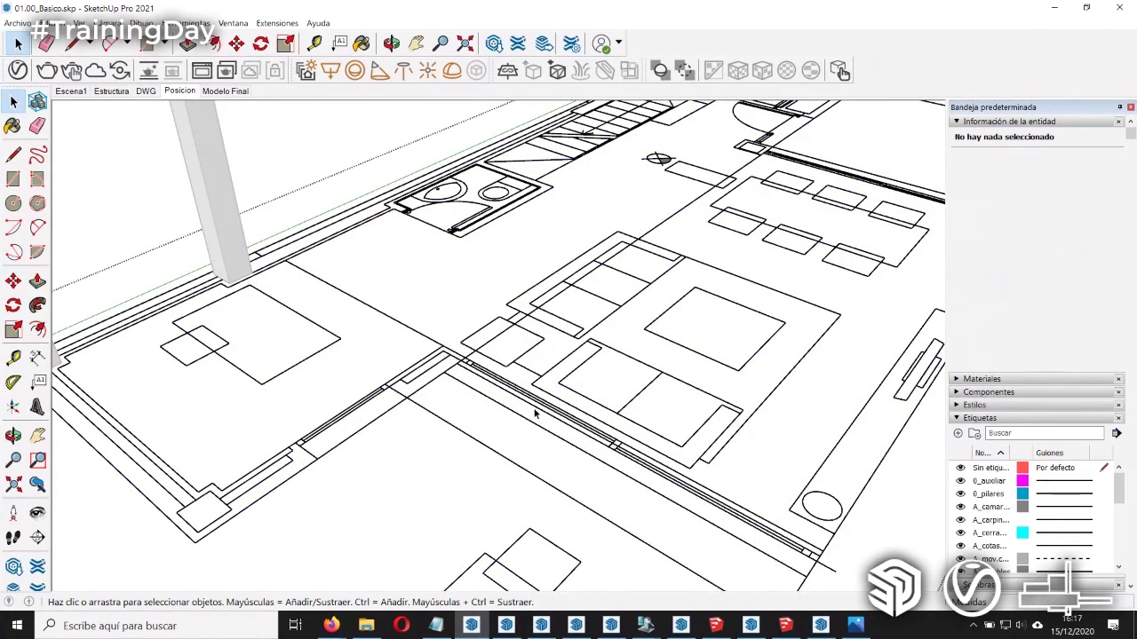
middle_drag(526, 414, 526, 398)
scroll(467, 388, up, 1)
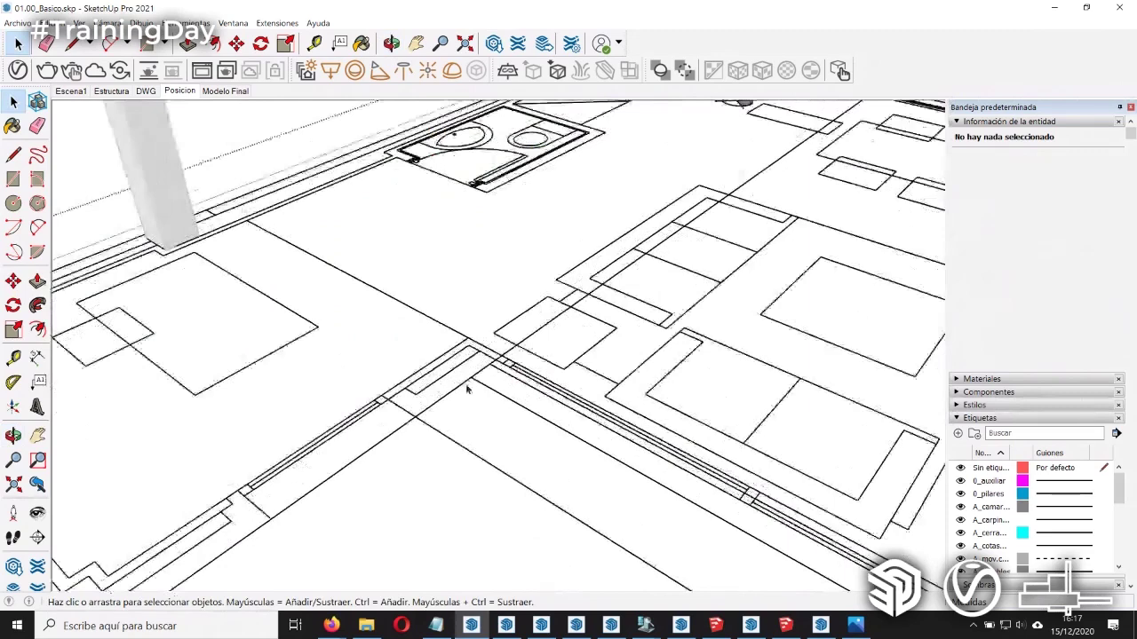
scroll(467, 388, up, 1)
Step: Close the outline into a face and push/pull it up to another pillar's height
key(l)
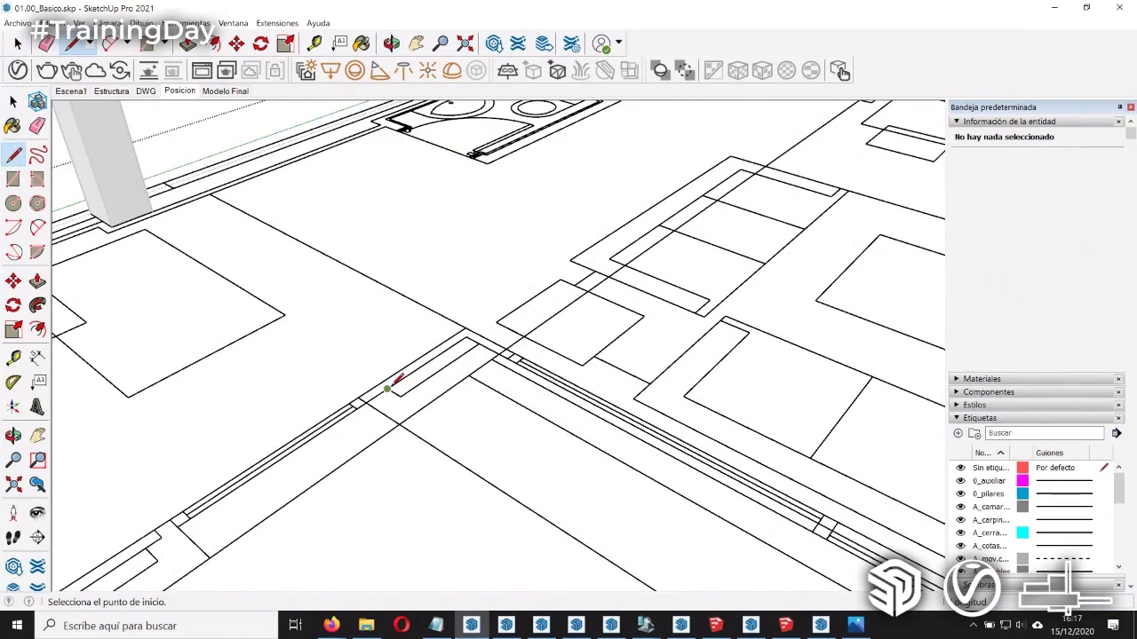
click(377, 394)
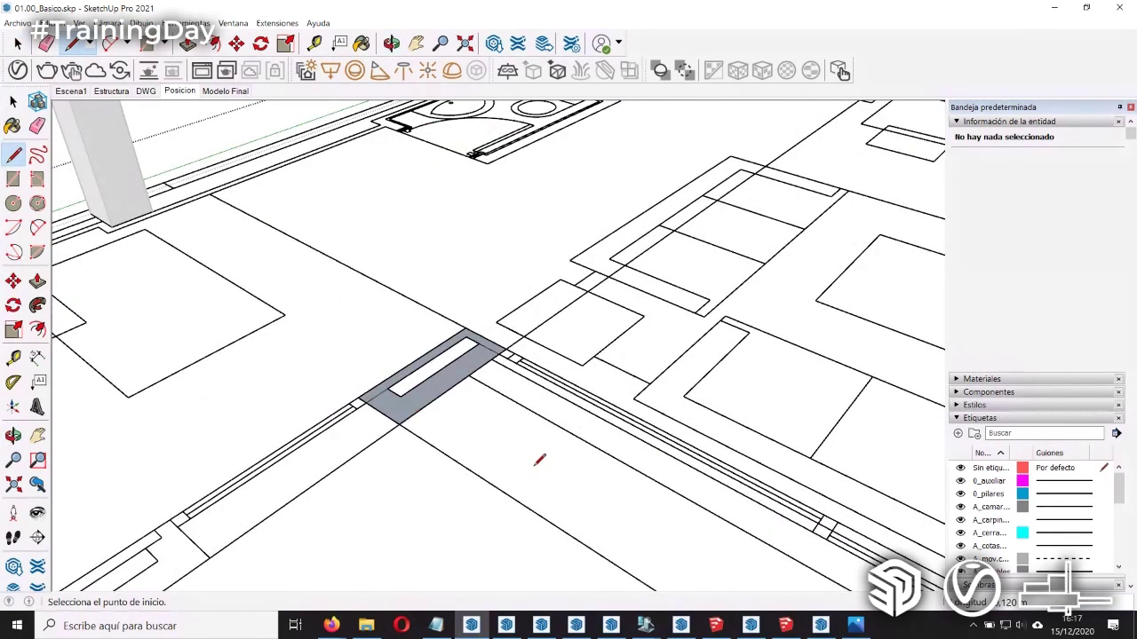
key(p)
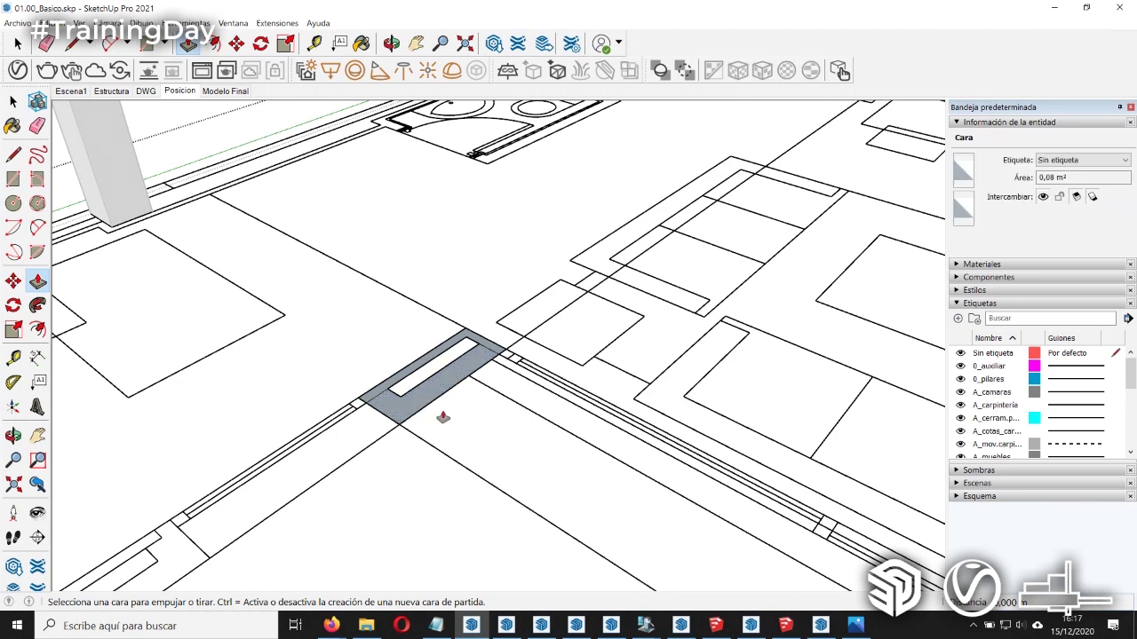
click(425, 391)
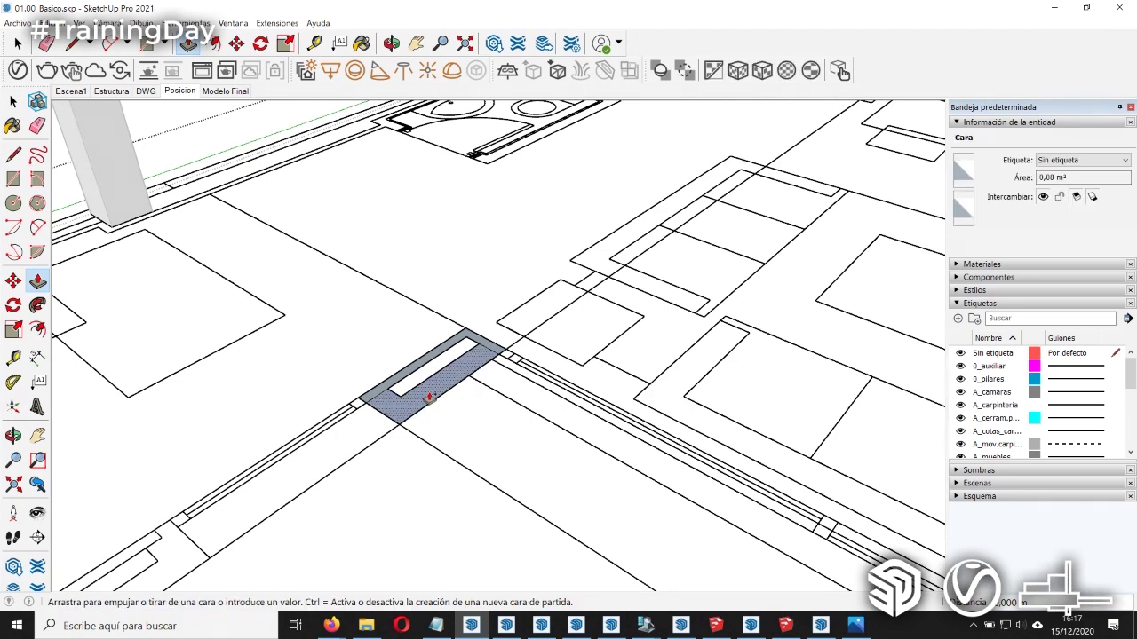
mouse_move(436, 287)
middle_down()
mouse_move(402, 249)
mouse_move(533, 426)
middle_up()
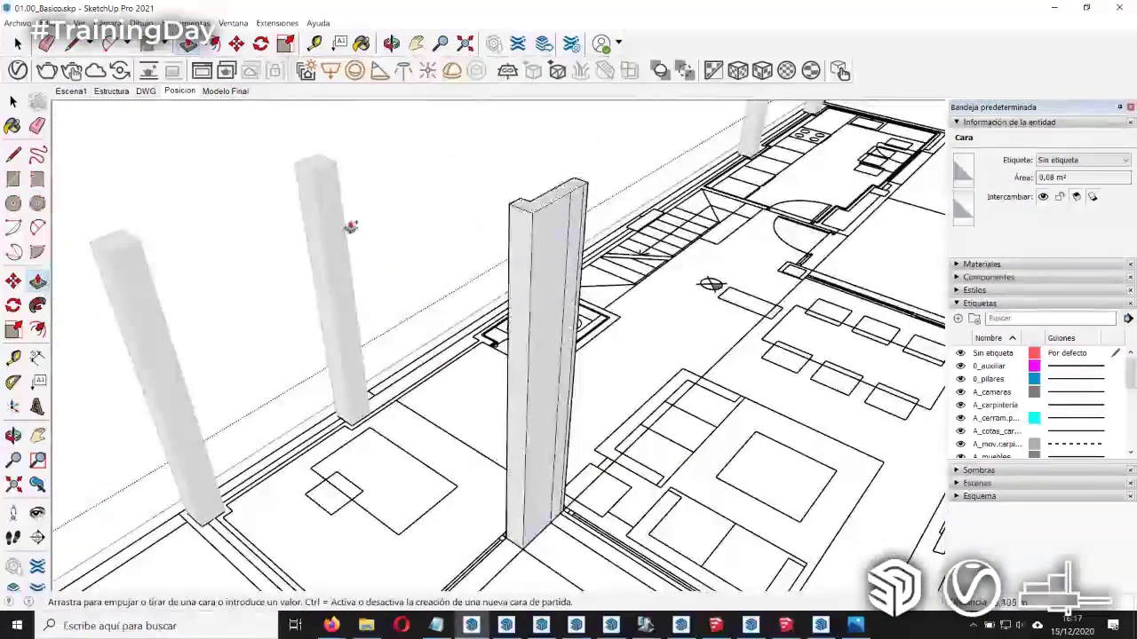
click(318, 178)
scroll(480, 264, down, 3)
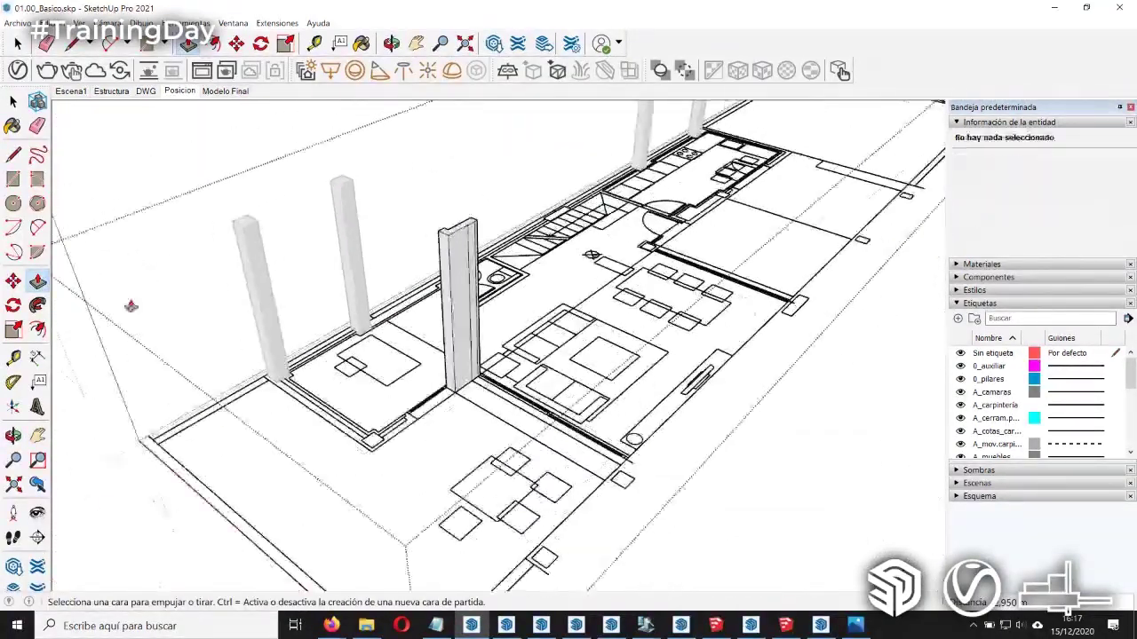
Step: Orbit around the building, then show the 'Modelo Final' scene with the coloured house
key(r)
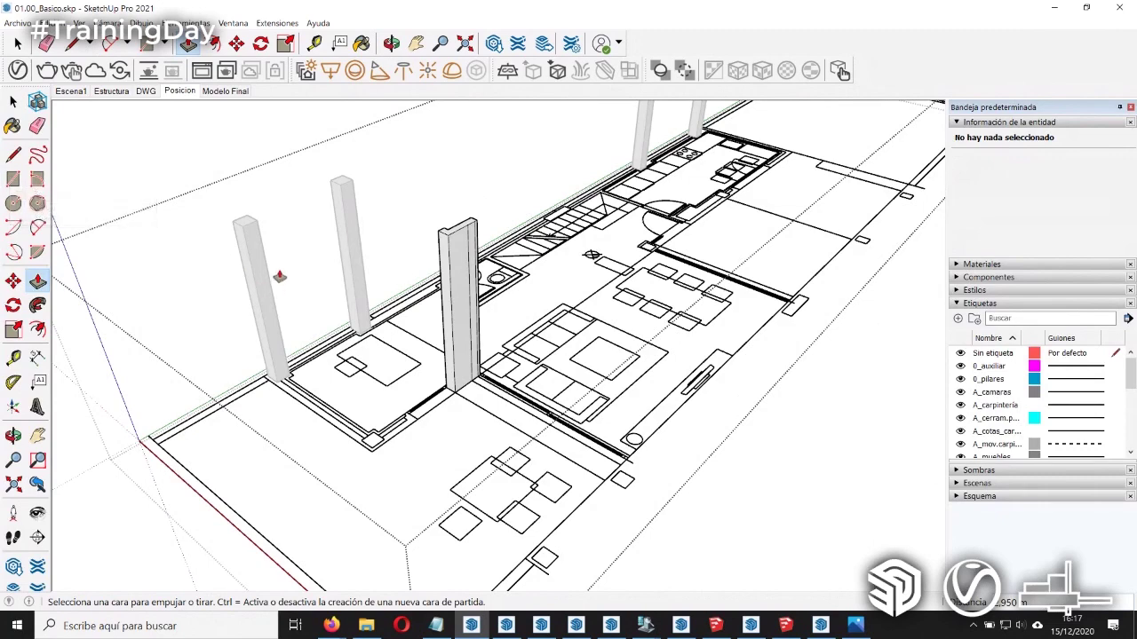
key(space)
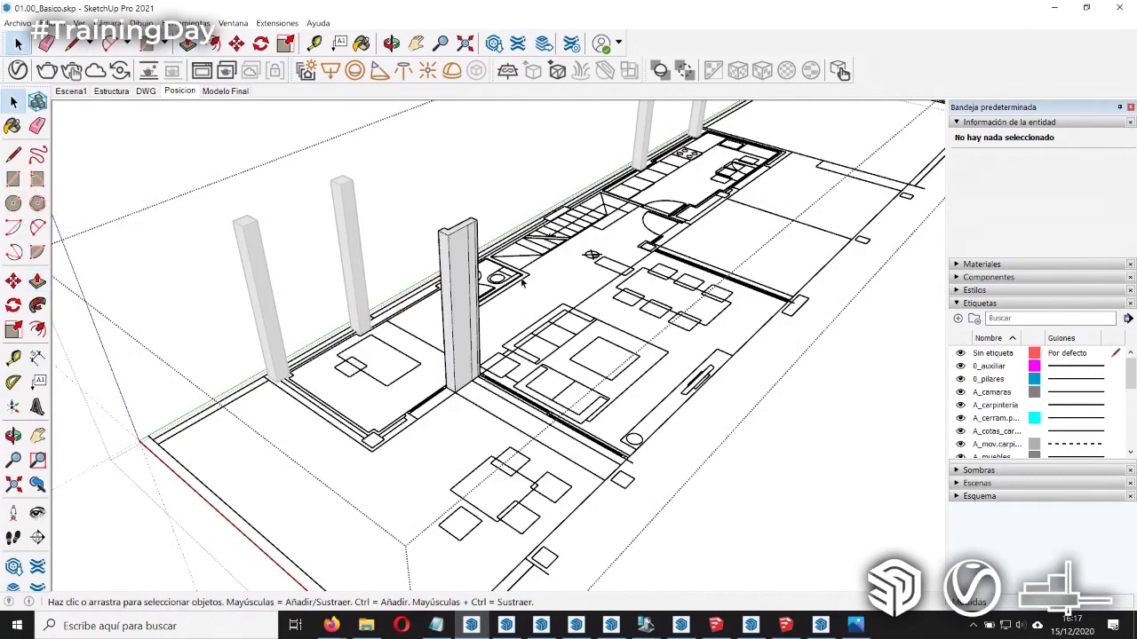
mouse_move(223, 136)
middle_down()
mouse_move(302, 151)
mouse_move(288, 152)
middle_up()
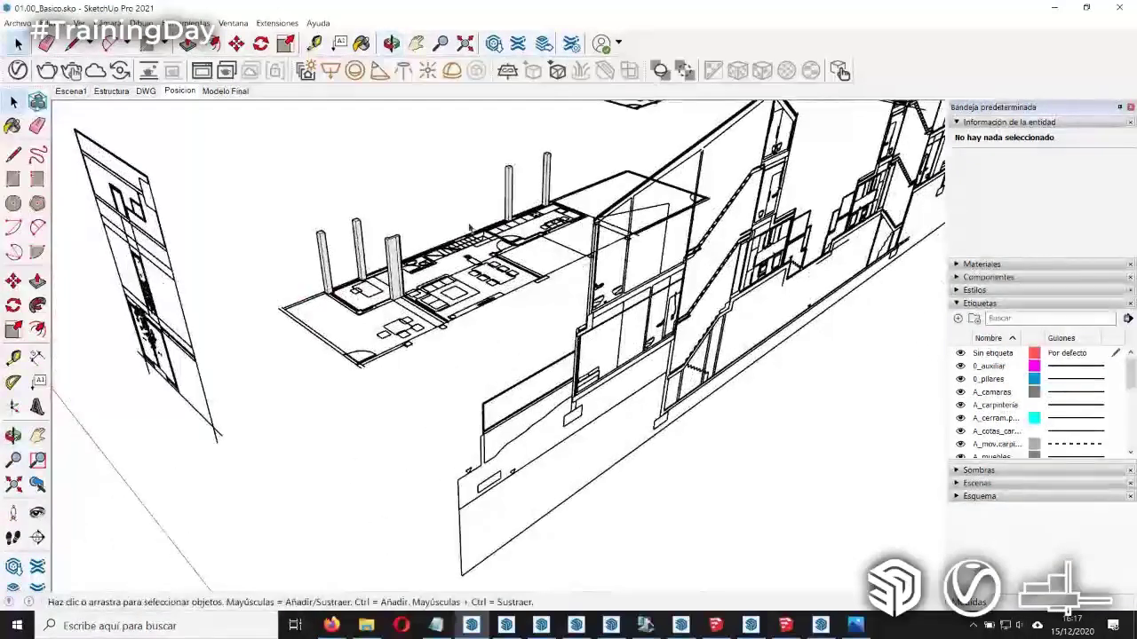
middle_drag(475, 238, 502, 175)
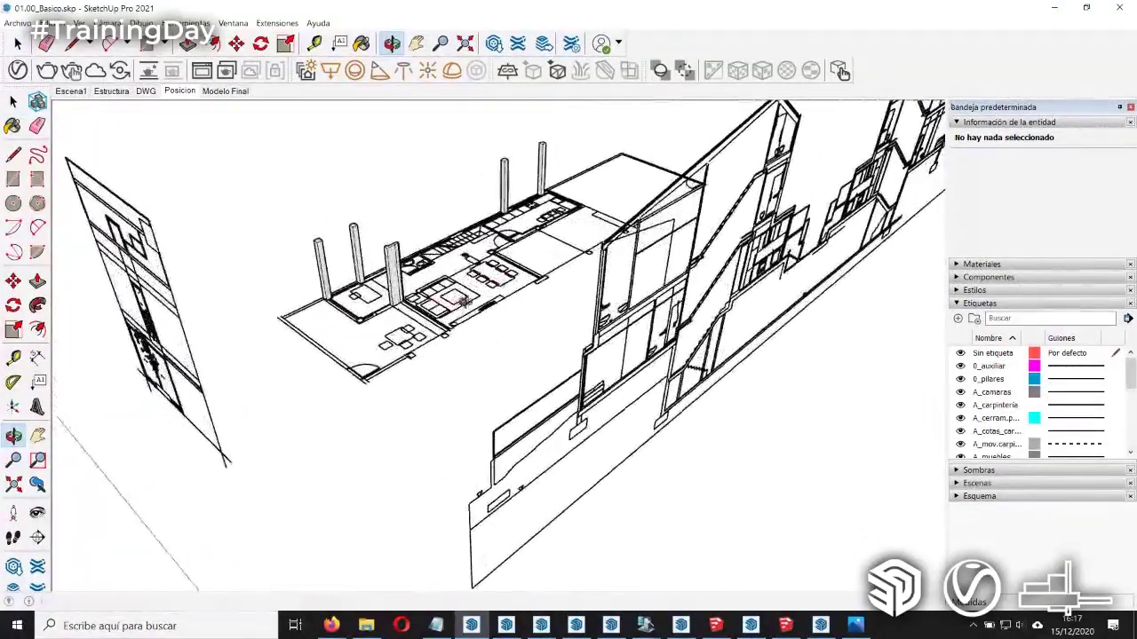
mouse_move(501, 308)
middle_down()
mouse_move(474, 302)
mouse_move(507, 323)
mouse_move(550, 322)
mouse_move(573, 213)
middle_up()
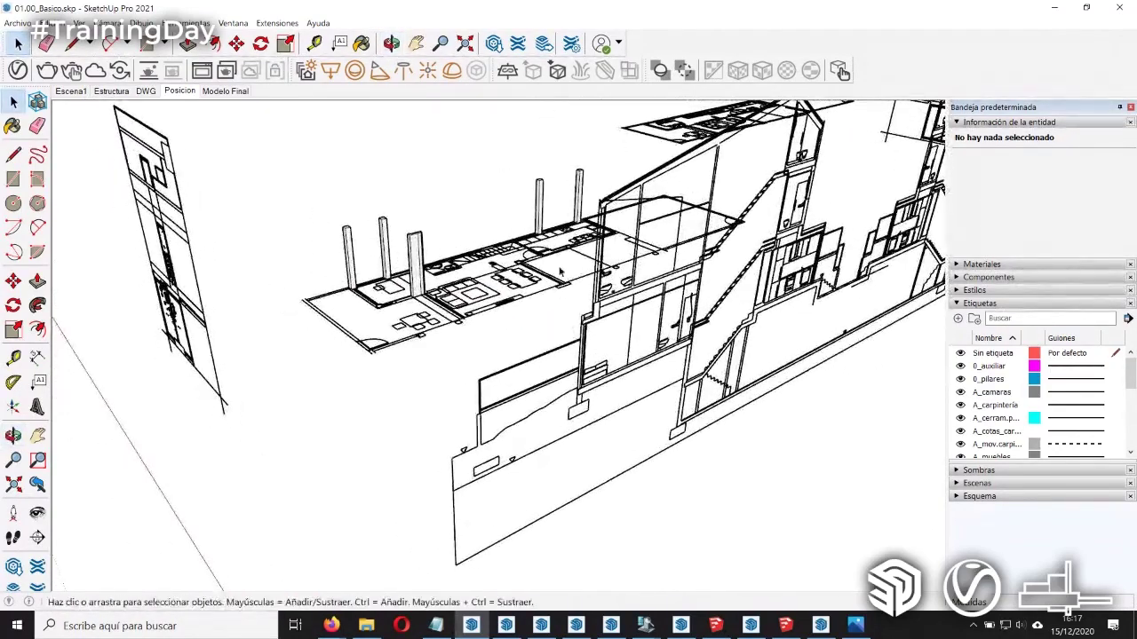
scroll(392, 356, down, 1)
middle_drag(555, 409, 548, 329)
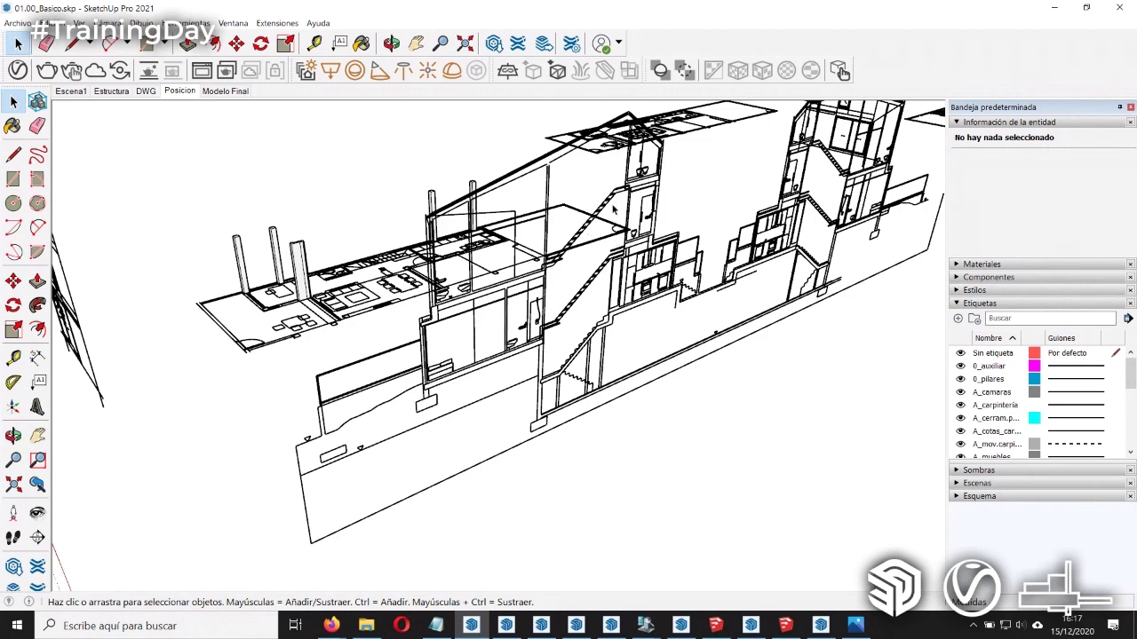
click(226, 92)
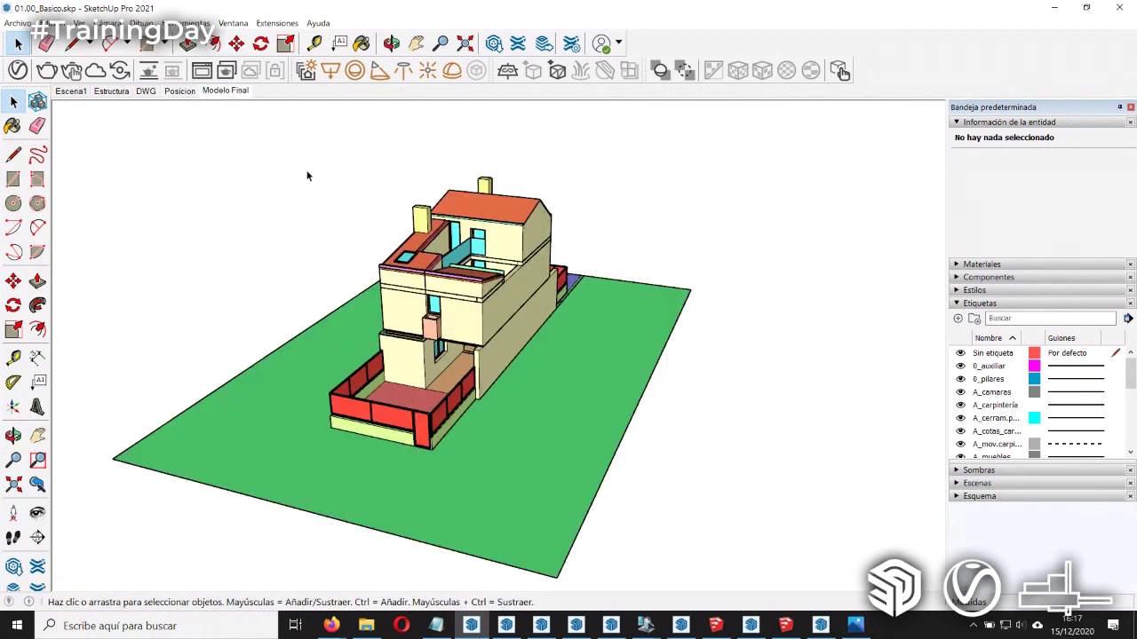
mouse_move(678, 382)
middle_down()
mouse_move(490, 362)
mouse_move(609, 356)
middle_up()
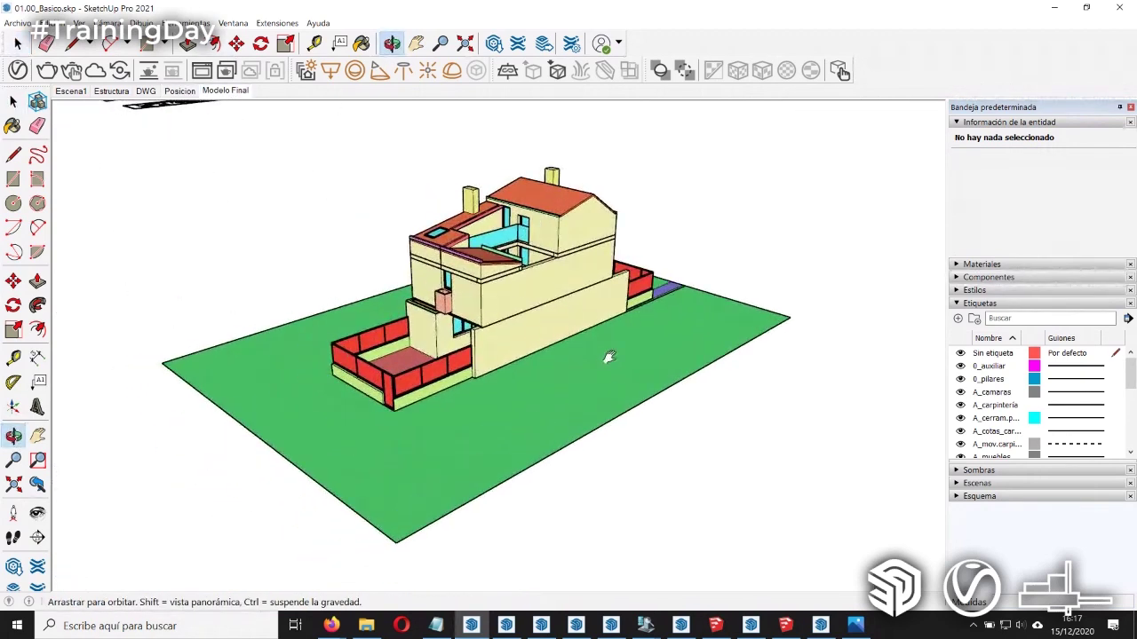
scroll(495, 315, up, 3)
scroll(515, 325, up, 2)
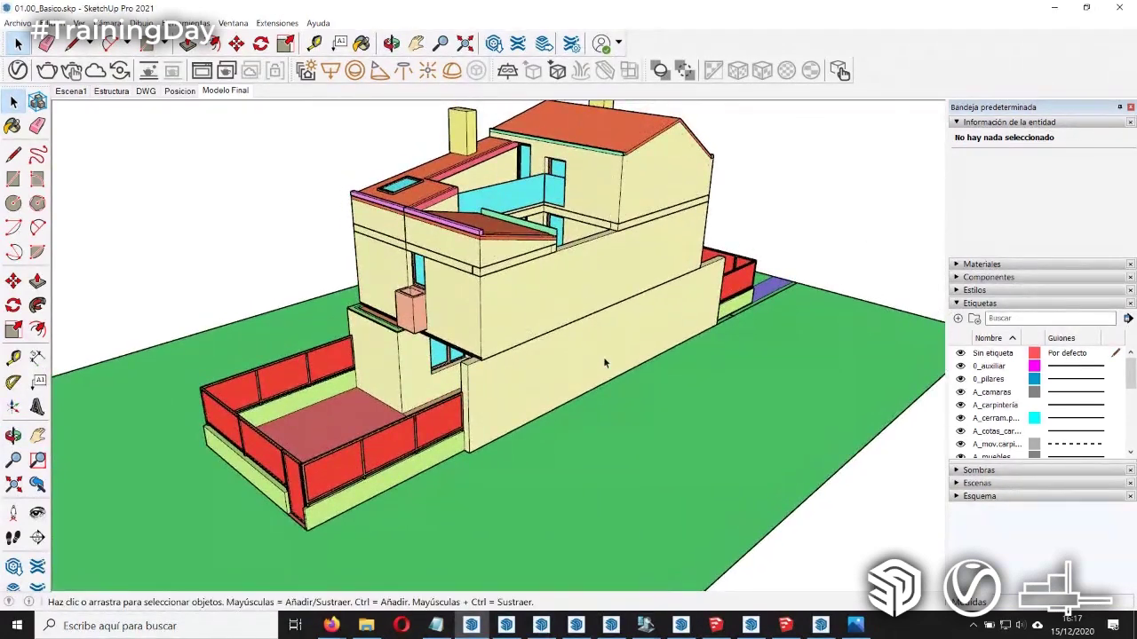
scroll(604, 362, up, 3)
scroll(498, 366, up, 3)
scroll(464, 363, up, 3)
mouse_move(465, 363)
middle_down()
mouse_move(433, 311)
mouse_move(469, 343)
middle_up()
scroll(471, 344, up, 2)
scroll(511, 322, down, 1)
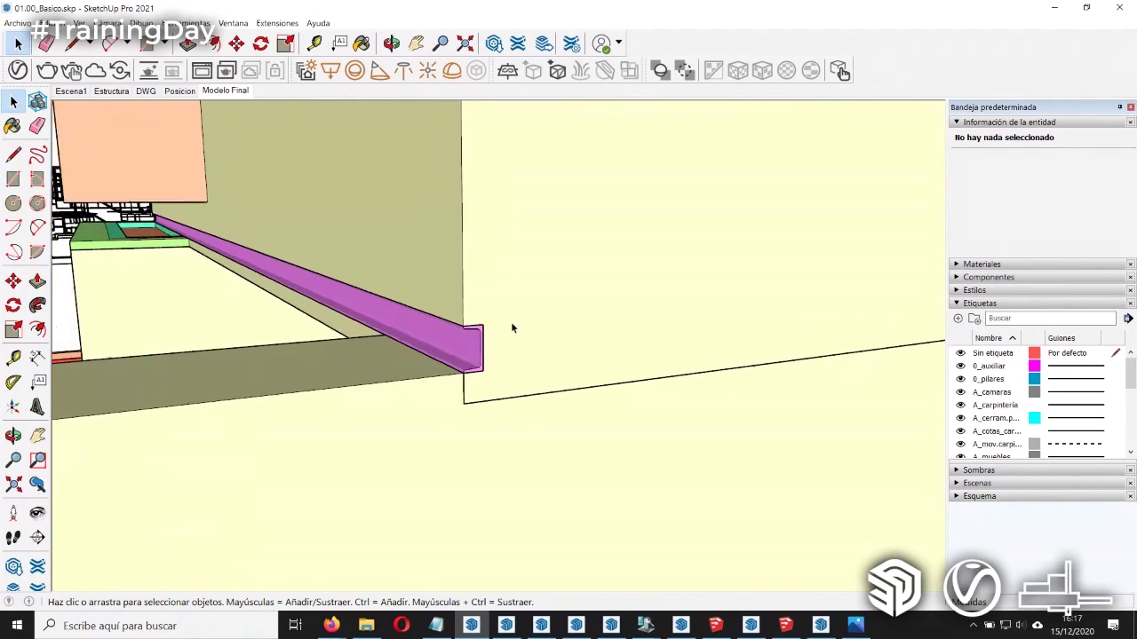
scroll(497, 313, down, 2)
scroll(484, 306, down, 2)
scroll(470, 291, down, 2)
scroll(472, 267, down, 2)
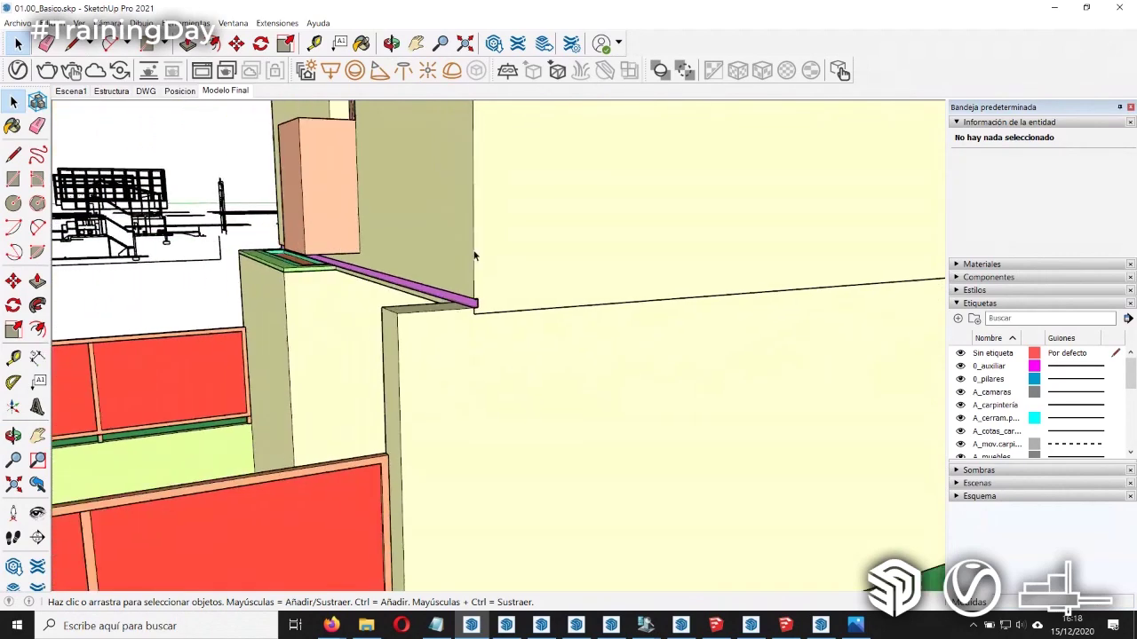
scroll(510, 332, down, 2)
scroll(515, 284, down, 3)
mouse_move(515, 285)
middle_down()
mouse_move(548, 273)
mouse_move(507, 318)
mouse_move(532, 299)
mouse_move(522, 308)
middle_up()
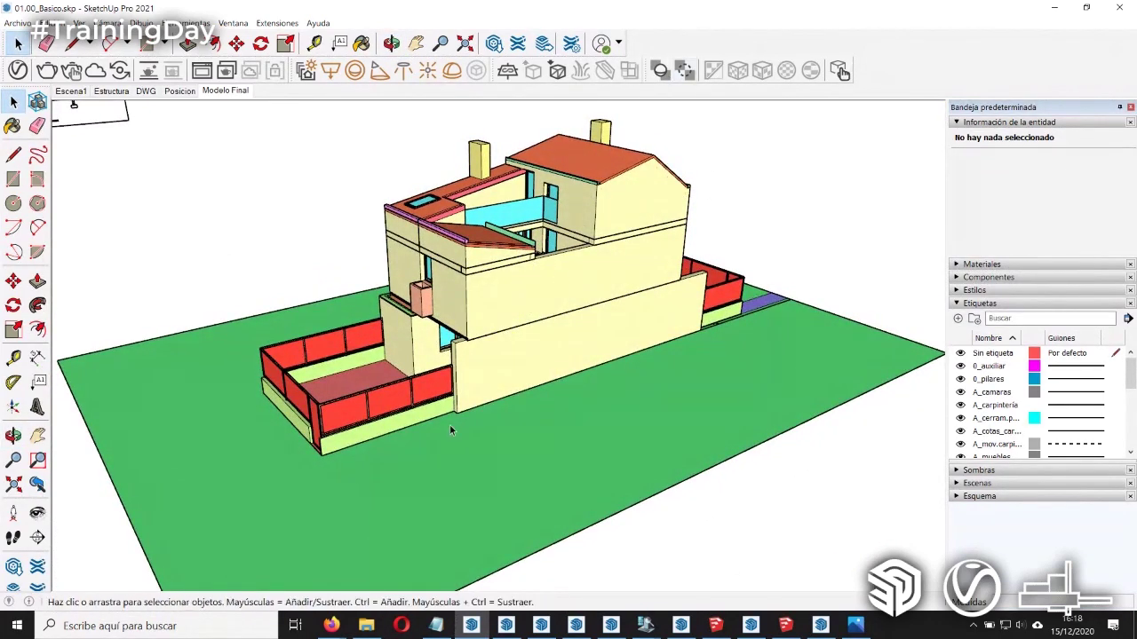
Step: Place a section plane on the front wall and move it deeper into the house
click(38, 537)
click(622, 324)
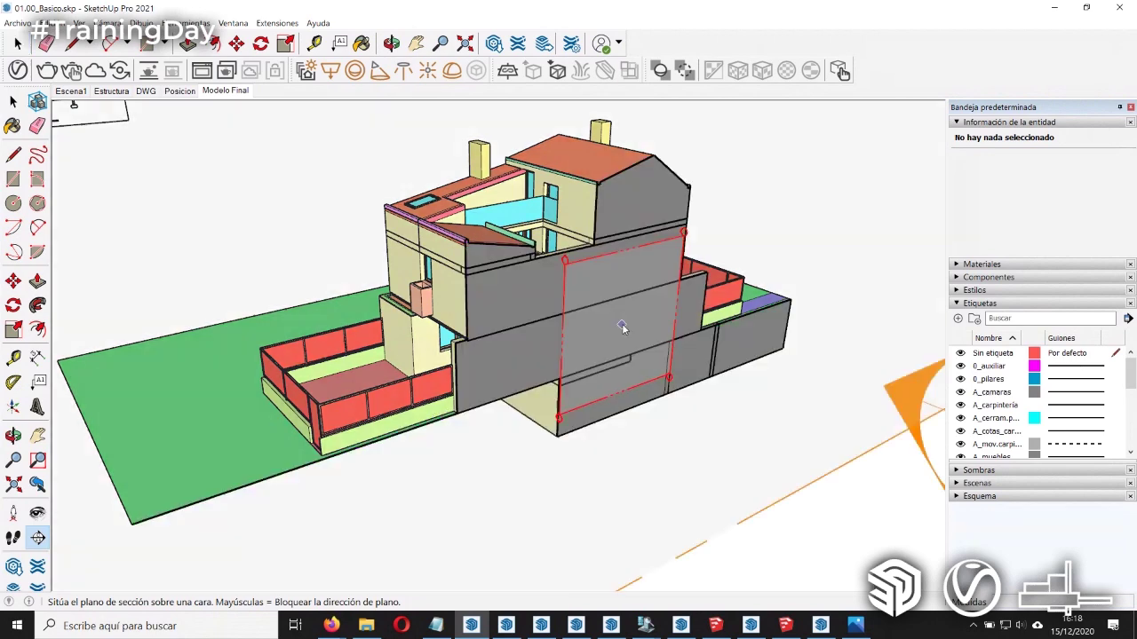
click(667, 357)
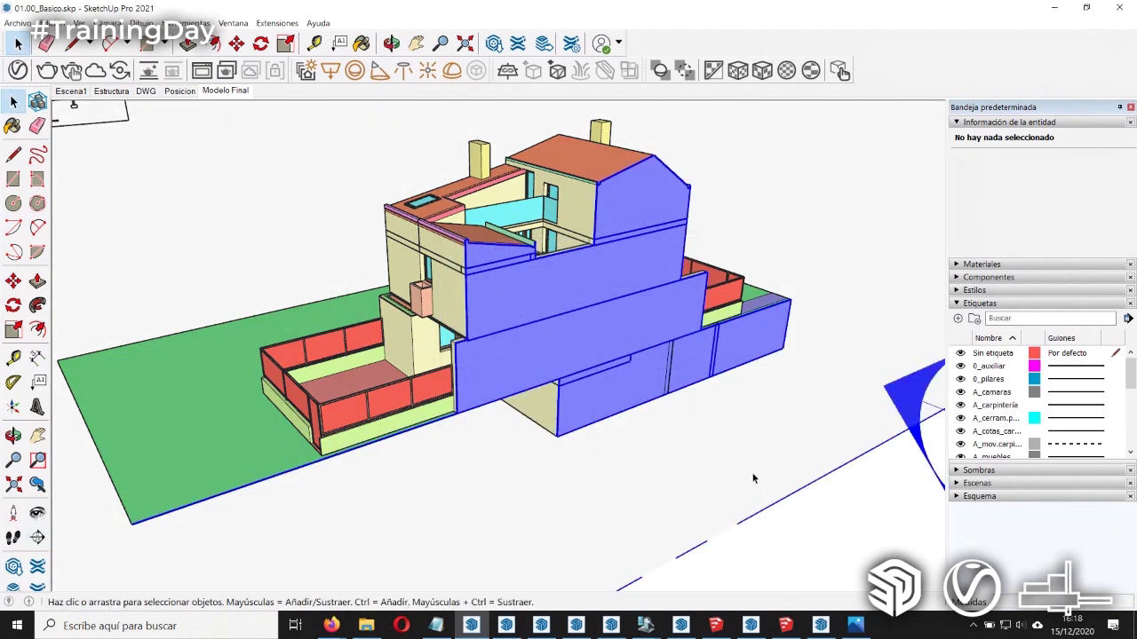
key(m)
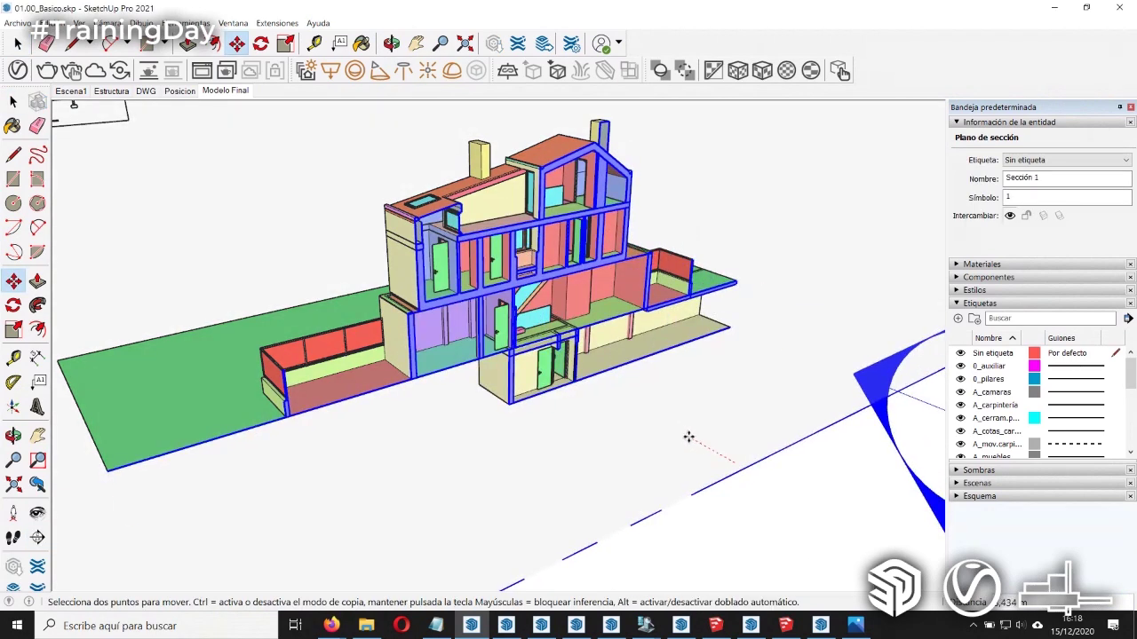
mouse_move(708, 453)
mouse_down()
mouse_move(693, 439)
mouse_move(774, 451)
mouse_up()
mouse_move(773, 451)
middle_down()
mouse_move(376, 456)
mouse_move(371, 293)
mouse_move(529, 325)
mouse_move(579, 369)
mouse_move(425, 349)
mouse_move(517, 286)
middle_up()
Step: Zoom and orbit to inspect the interior revealed by the section cut
scroll(376, 457, up, 5)
scroll(426, 349, down, 3)
scroll(426, 349, down, 3)
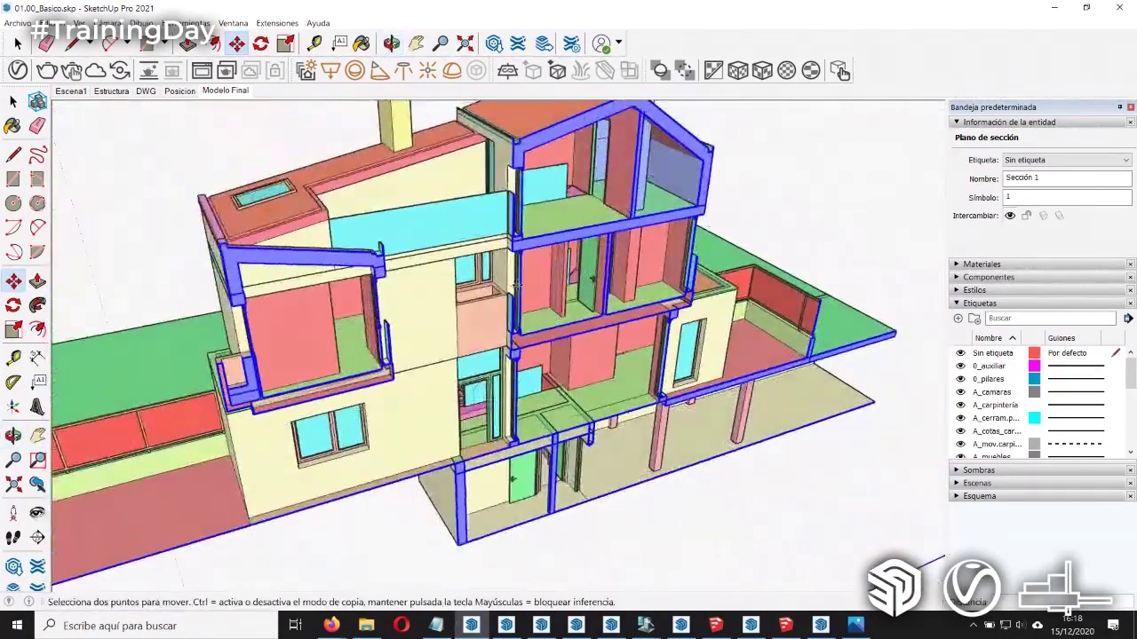
middle_drag(379, 276, 554, 311)
scroll(554, 311, up, 2)
scroll(568, 298, up, 3)
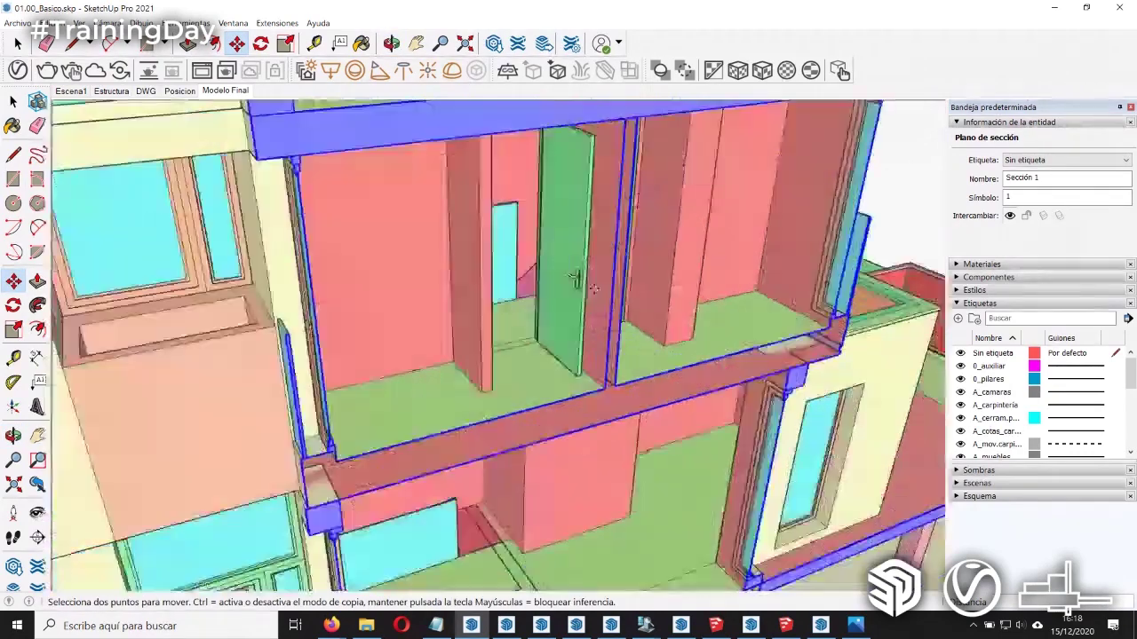
scroll(575, 284, up, 3)
scroll(575, 285, up, 3)
scroll(575, 267, up, 3)
key(space)
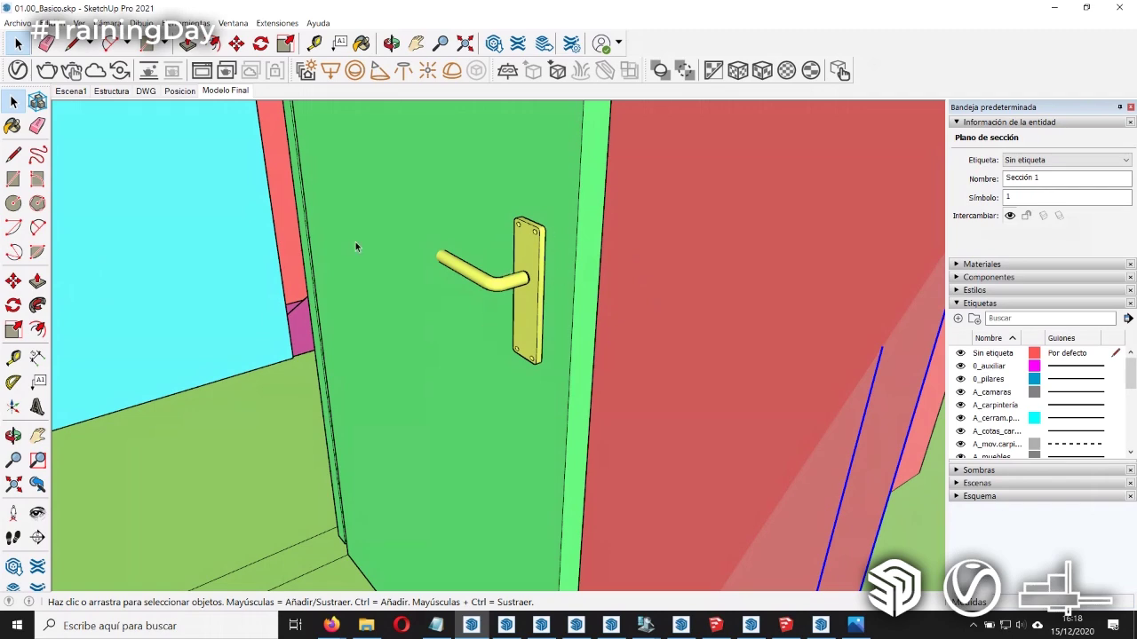
scroll(608, 278, down, 2)
scroll(569, 258, down, 2)
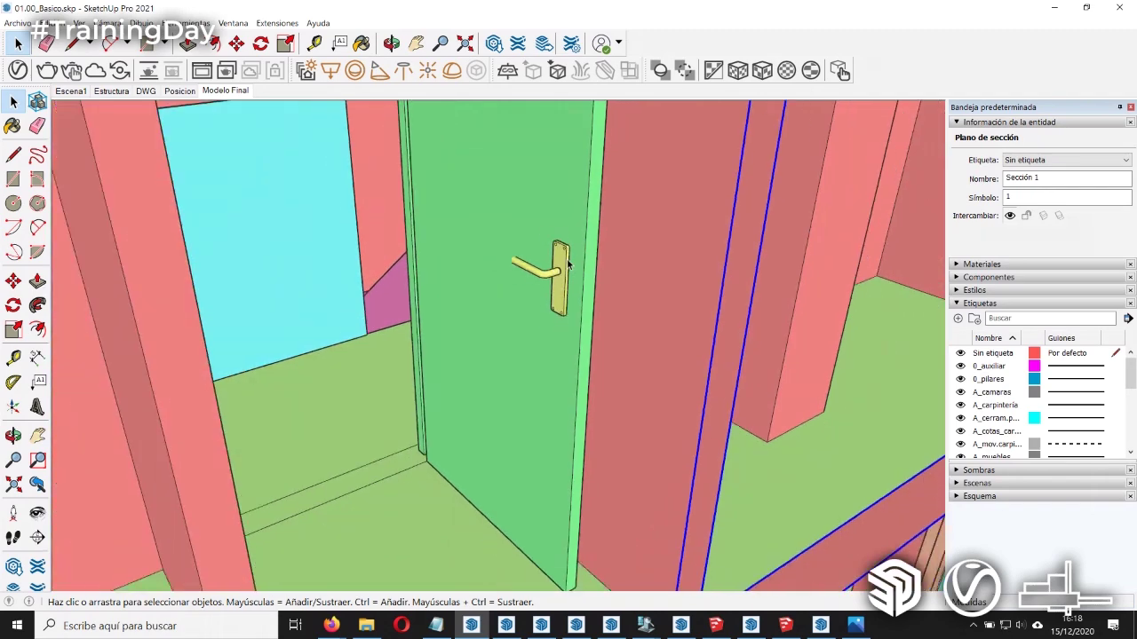
scroll(564, 262, down, 2)
scroll(567, 263, down, 2)
scroll(566, 264, down, 2)
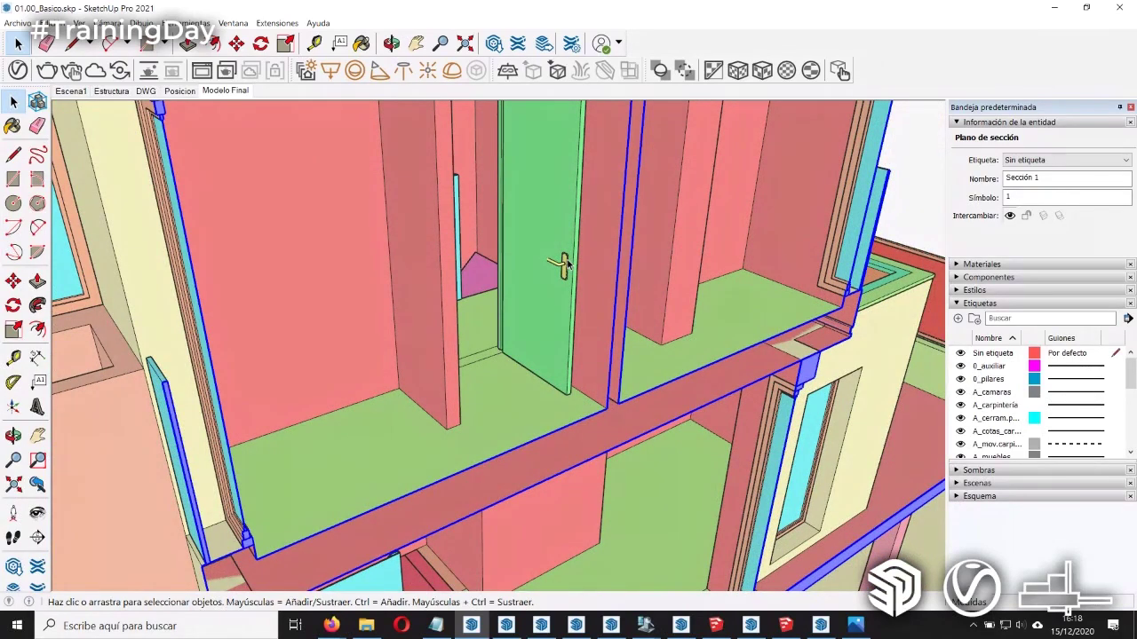
scroll(567, 263, down, 2)
scroll(568, 263, down, 2)
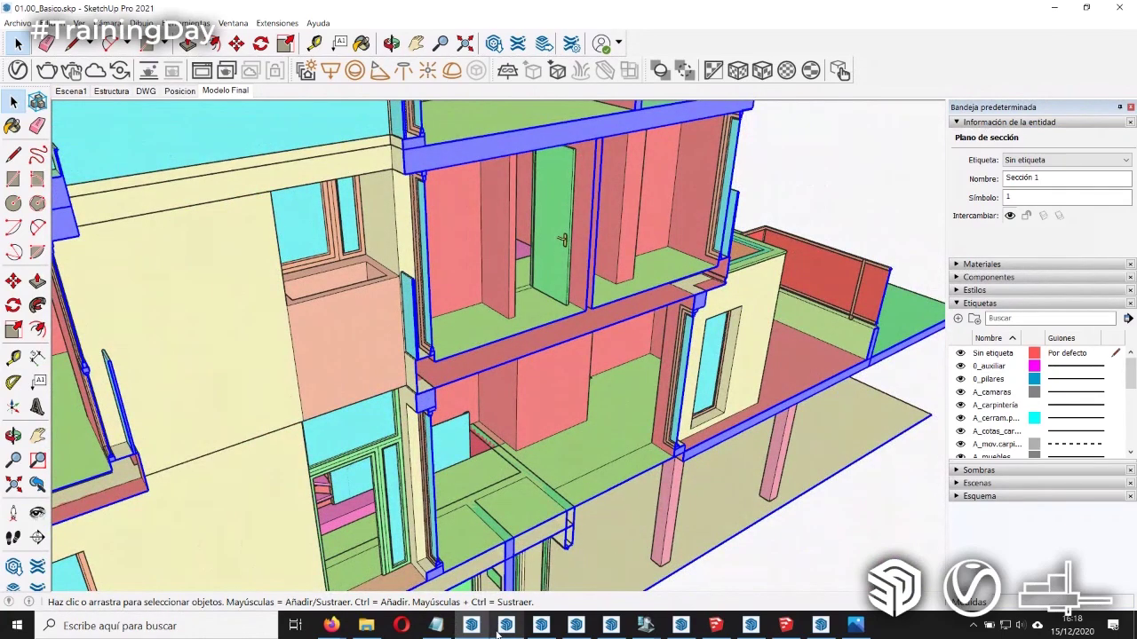
Step: Close the house model without saving and bring up 01.01_Edificios.skp
mouse_move(505, 626)
click(531, 593)
click(1119, 7)
click(590, 345)
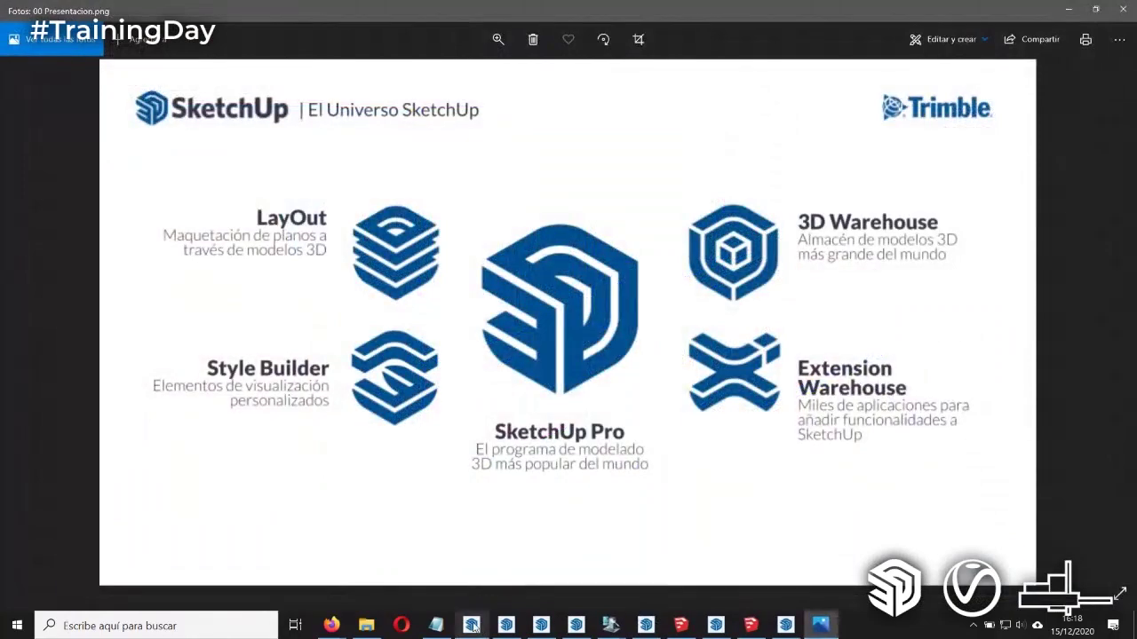
click(471, 626)
mouse_move(525, 373)
middle_down()
mouse_move(459, 411)
mouse_move(574, 395)
mouse_move(548, 399)
middle_up()
scroll(533, 293, up, 3)
scroll(533, 294, up, 3)
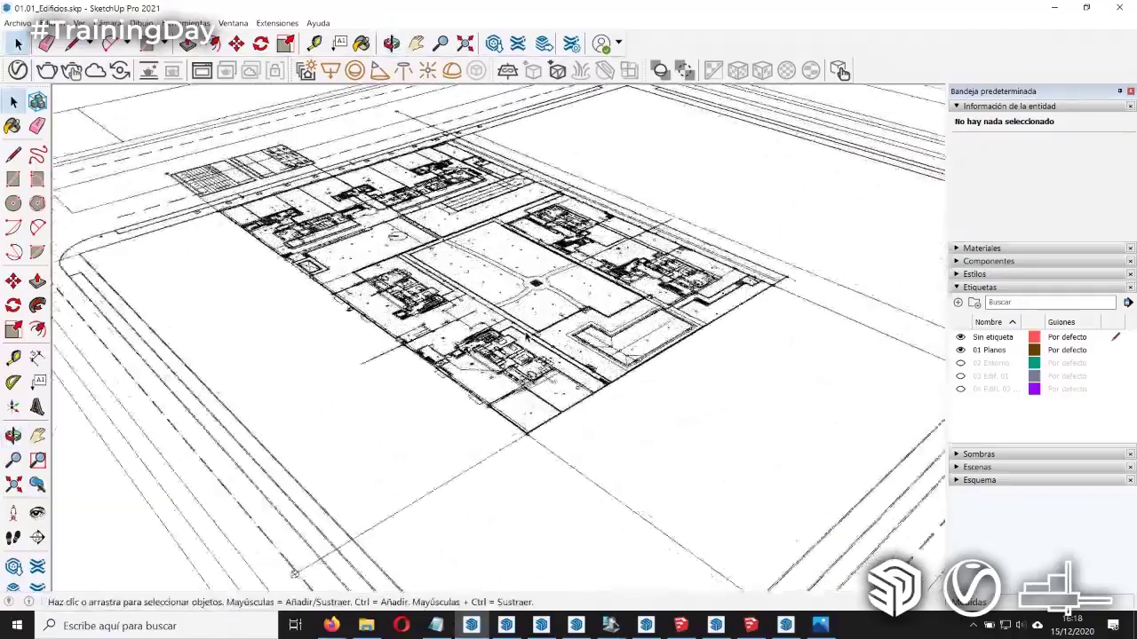
scroll(533, 293, up, 2)
mouse_move(518, 335)
middle_down()
mouse_move(498, 355)
mouse_move(426, 364)
middle_up()
scroll(497, 355, up, 2)
scroll(388, 373, up, 2)
scroll(524, 293, down, 2)
scroll(524, 293, down, 2)
scroll(524, 293, down, 2)
scroll(523, 293, down, 2)
mouse_move(551, 293)
middle_down()
mouse_move(522, 300)
mouse_move(551, 338)
mouse_move(661, 415)
mouse_move(427, 371)
mouse_move(232, 565)
middle_up()
scroll(661, 415, up, 3)
scroll(426, 371, down, 5)
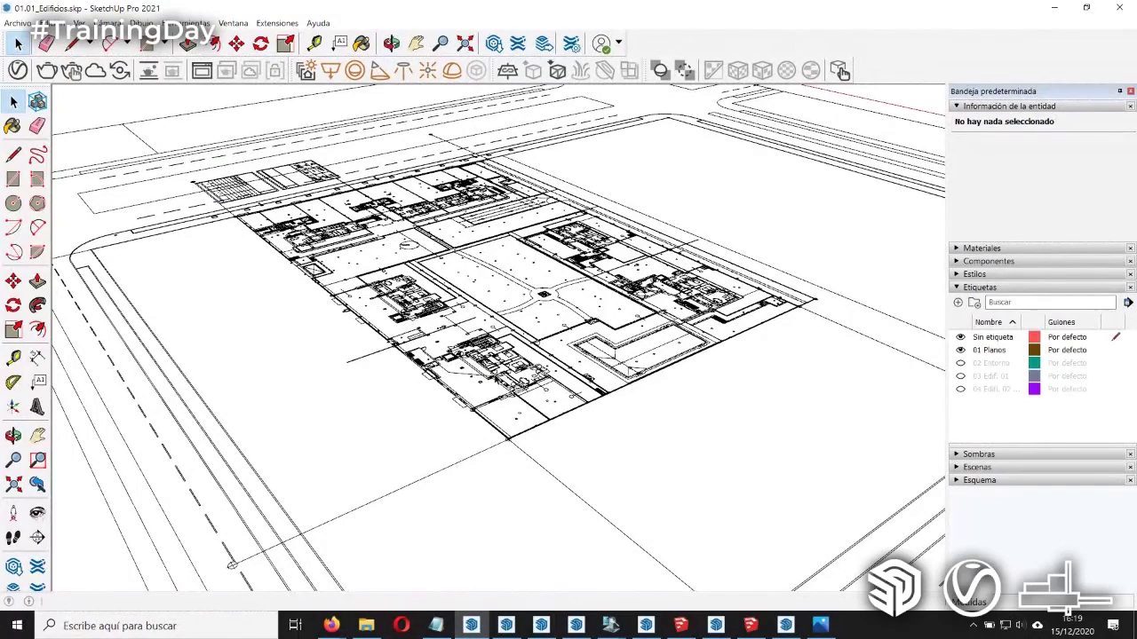
scroll(442, 285, up, 3)
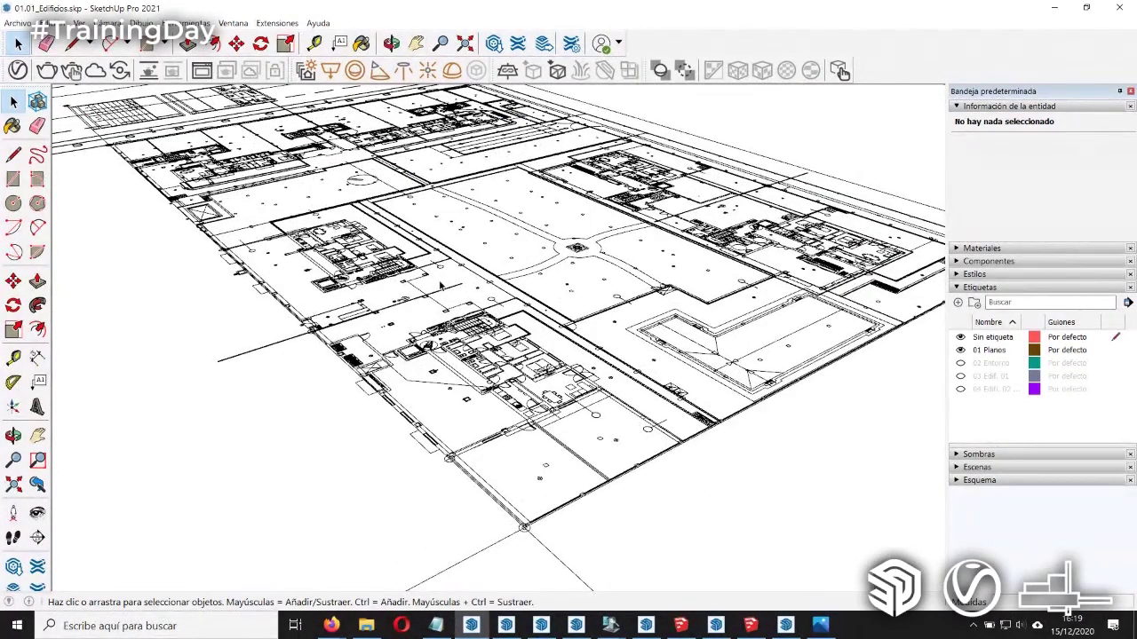
mouse_move(533, 356)
middle_down()
mouse_move(533, 391)
mouse_move(533, 357)
middle_up()
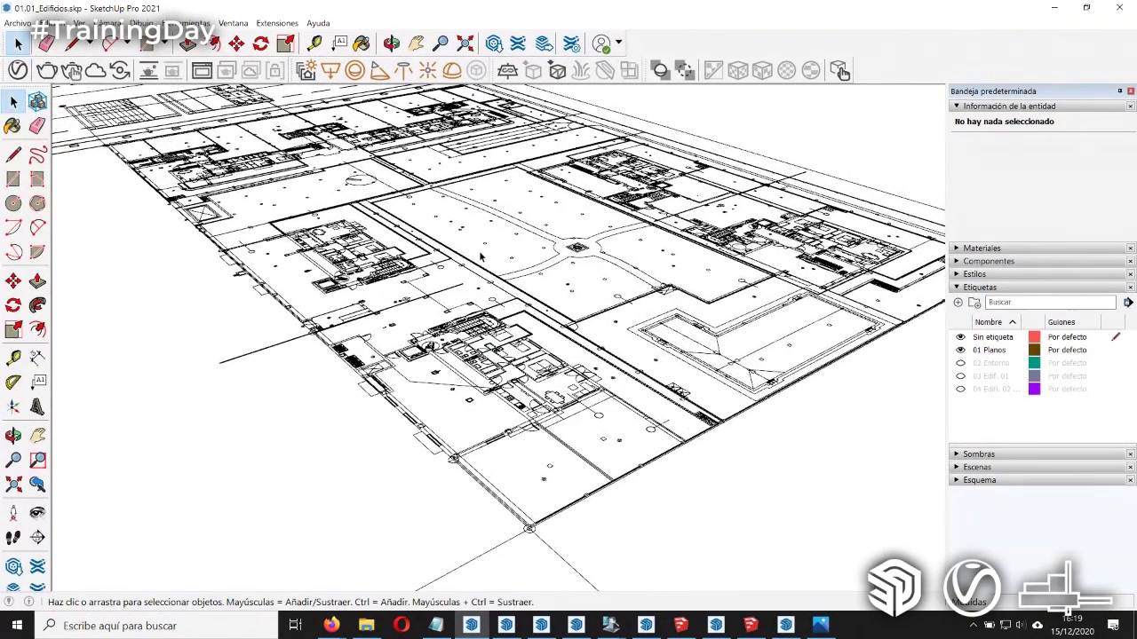
middle_drag(535, 266, 535, 286)
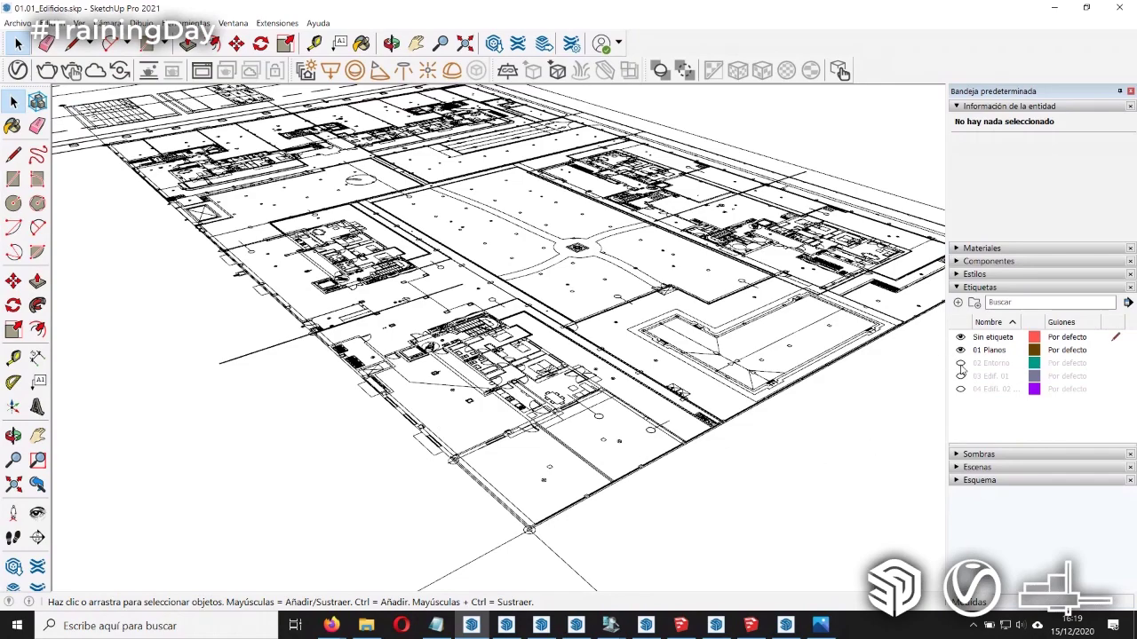
Step: Turn on the 02 Entorno and 03 Edif. 01 tags, orbiting to view the site and building
click(960, 363)
mouse_move(426, 418)
middle_down()
mouse_move(446, 457)
mouse_move(523, 460)
middle_up()
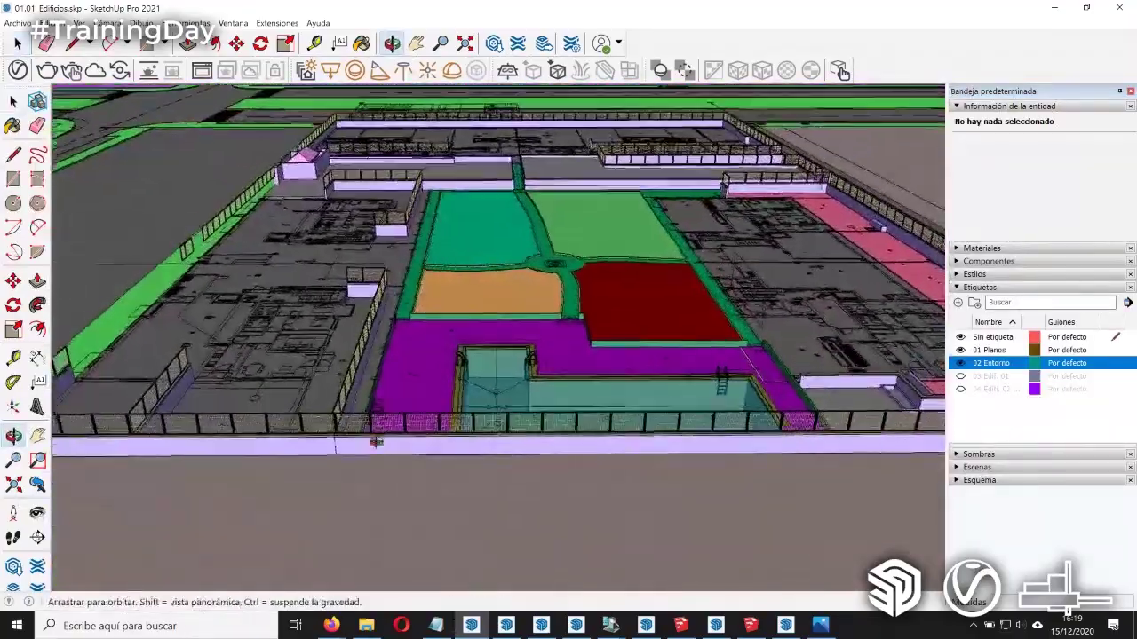
mouse_move(522, 460)
middle_down()
mouse_move(604, 449)
mouse_move(682, 476)
middle_up()
scroll(604, 449, down, 3)
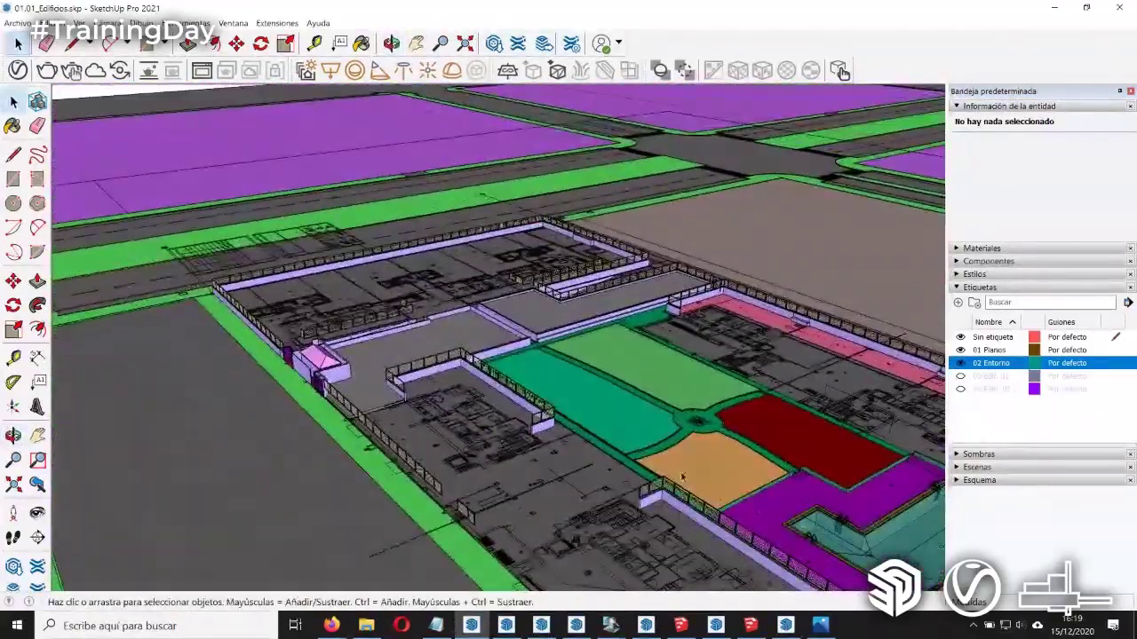
click(961, 377)
mouse_move(483, 388)
middle_down()
mouse_move(627, 432)
mouse_move(511, 332)
mouse_move(391, 393)
middle_up()
Step: Zoom in and select the balcony railing component to inspect its Entity Info
scroll(512, 332, up, 3)
scroll(512, 332, up, 3)
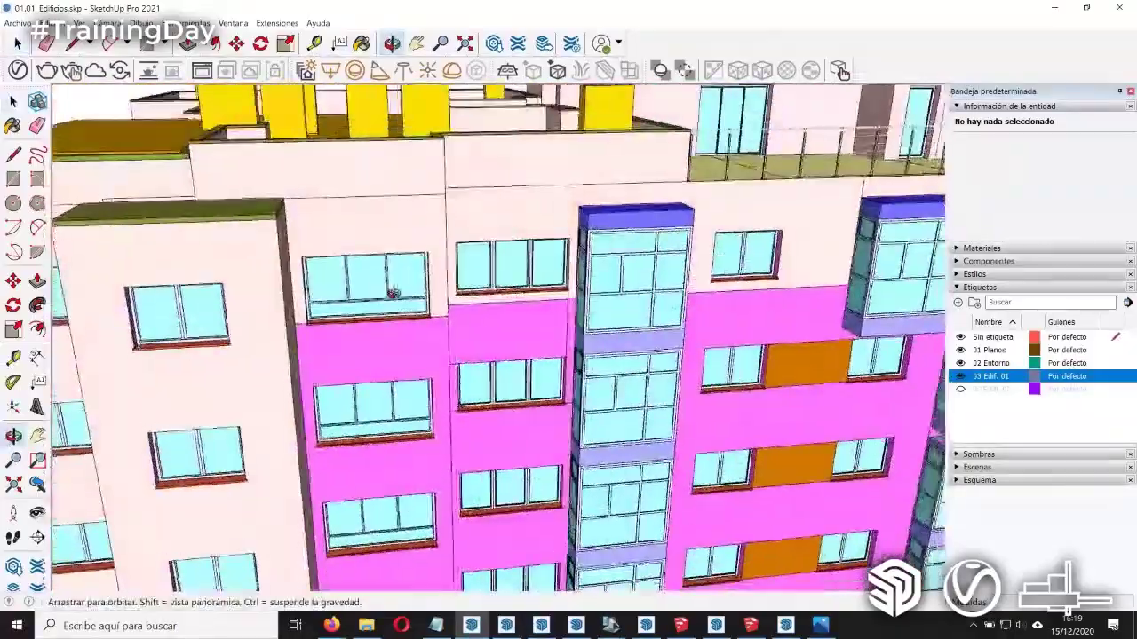
scroll(489, 257, up, 3)
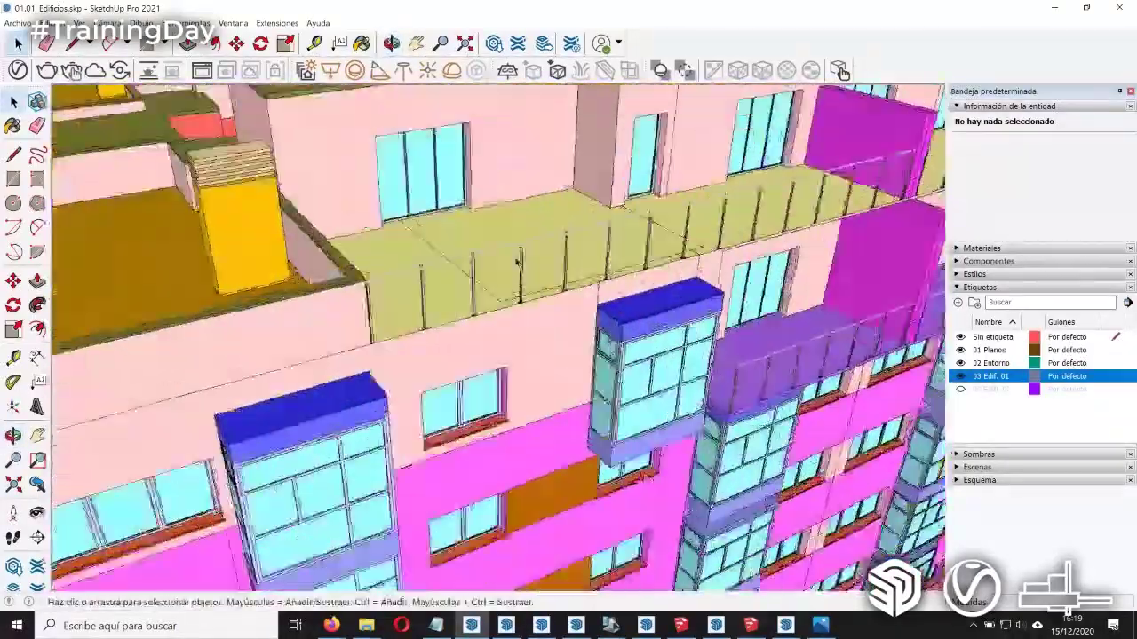
scroll(493, 256, up, 3)
scroll(500, 254, up, 2)
click(508, 254)
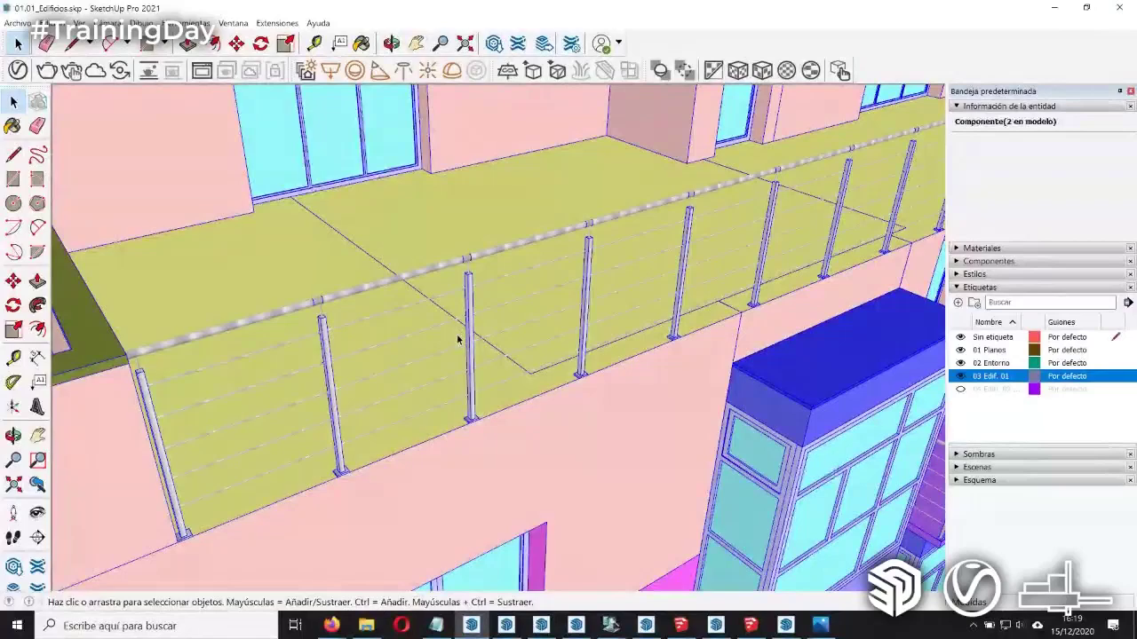
scroll(337, 373, down, 5)
scroll(258, 443, up, 2)
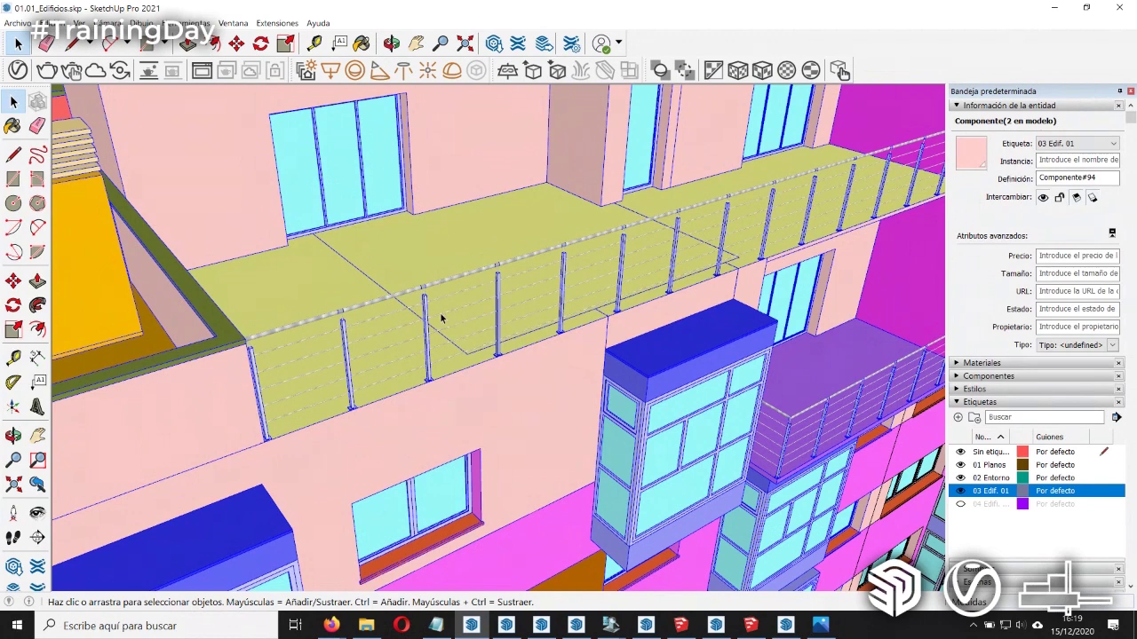
Step: Zoom out and make the 04 Edif. tag visible to show the second building
scroll(611, 302, down, 3)
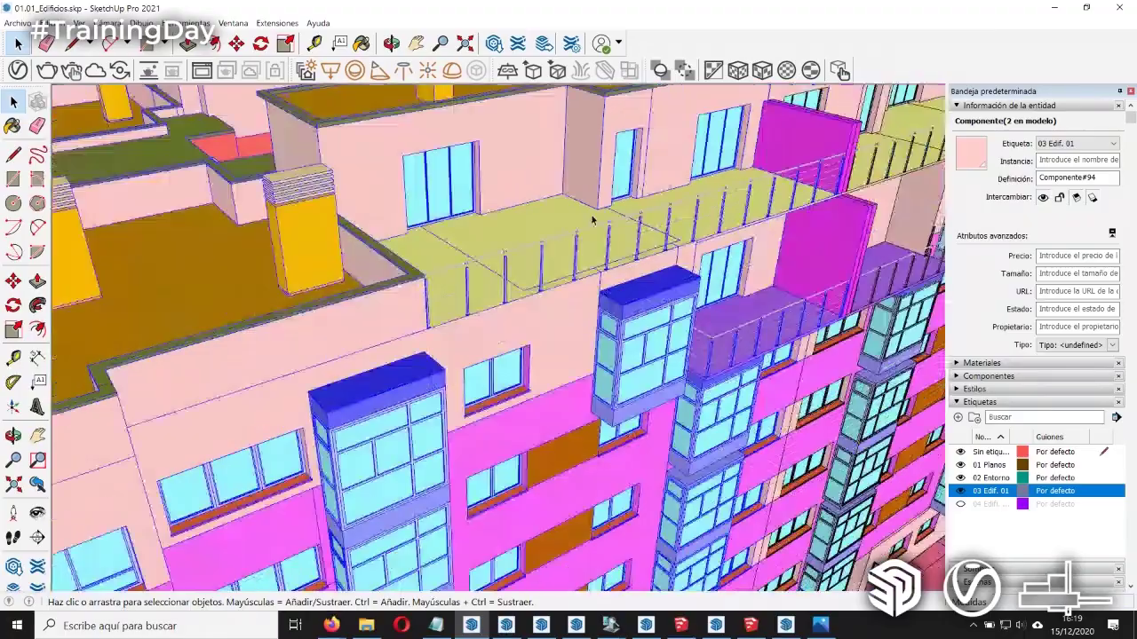
scroll(611, 302, down, 3)
scroll(611, 302, down, 3)
middle_drag(573, 295, 444, 222)
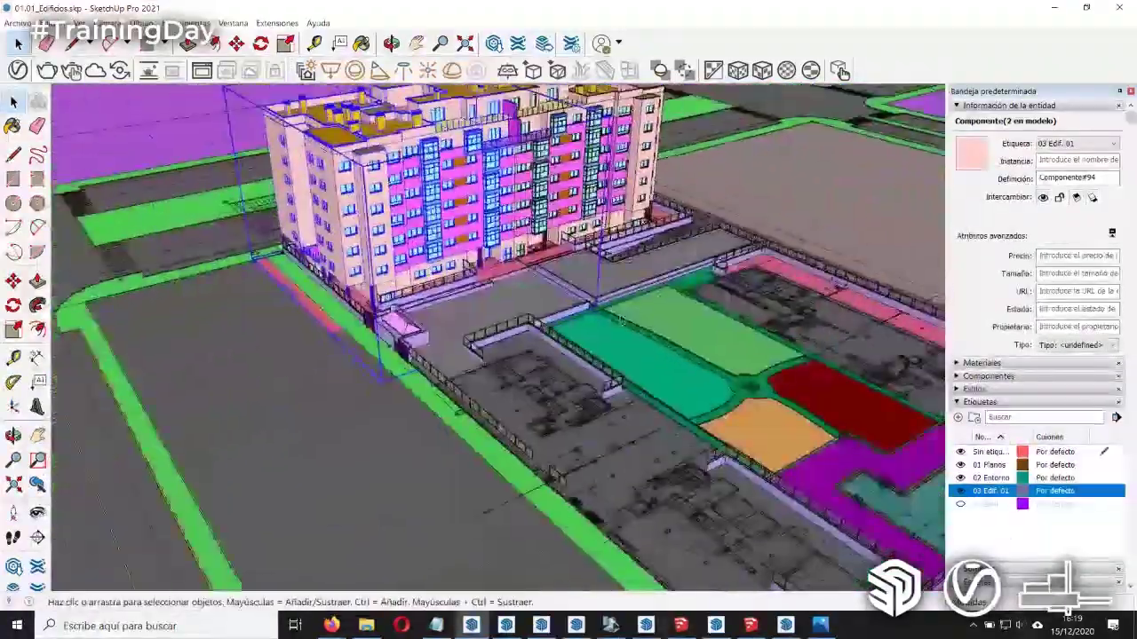
click(960, 503)
mouse_move(480, 355)
middle_down()
mouse_move(512, 364)
mouse_move(484, 412)
mouse_move(254, 152)
mouse_move(266, 178)
middle_up()
scroll(495, 388, up, 3)
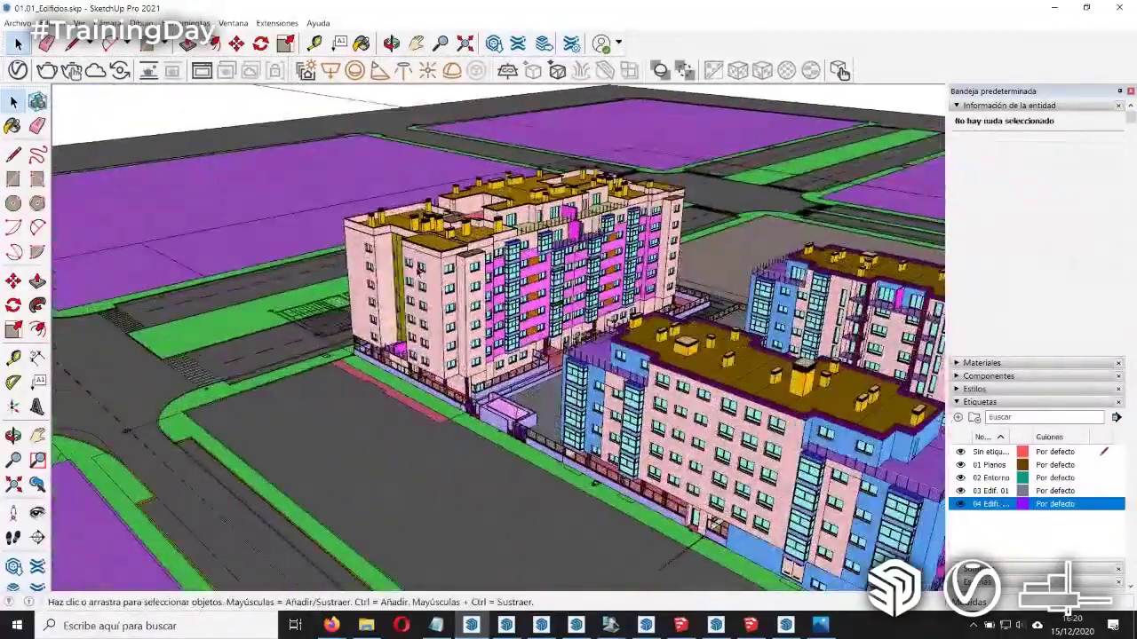
Step: Select the pink facade and draw a rectangle on it between the windows
scroll(515, 283, up, 3)
scroll(515, 283, up, 3)
scroll(515, 283, up, 3)
scroll(515, 283, down, 3)
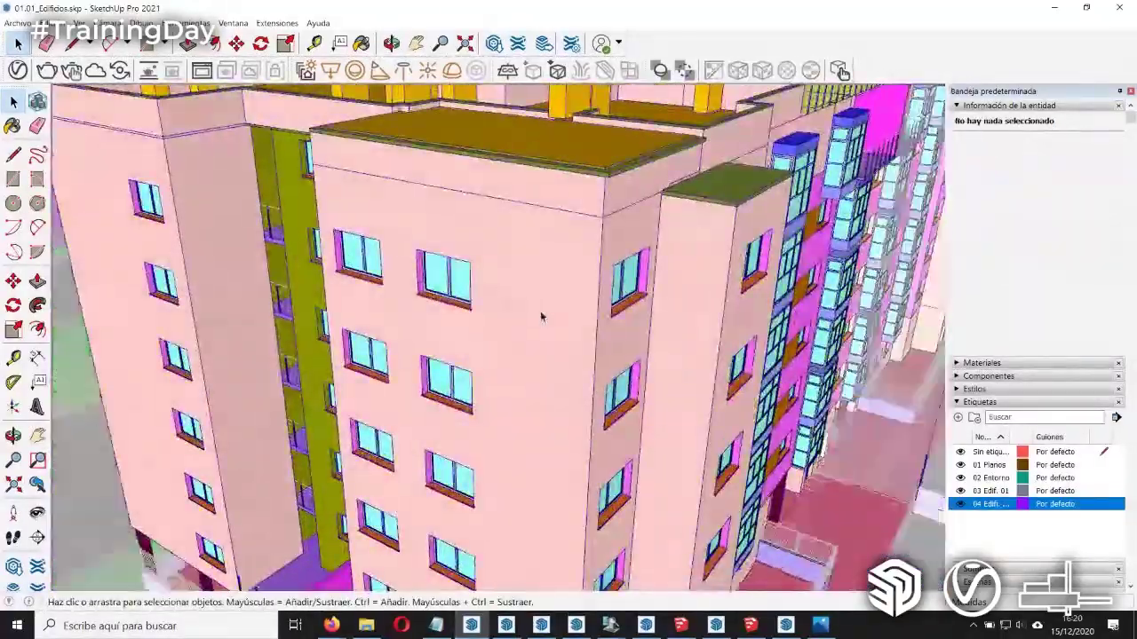
scroll(515, 283, up, 3)
scroll(515, 283, up, 2)
click(515, 281)
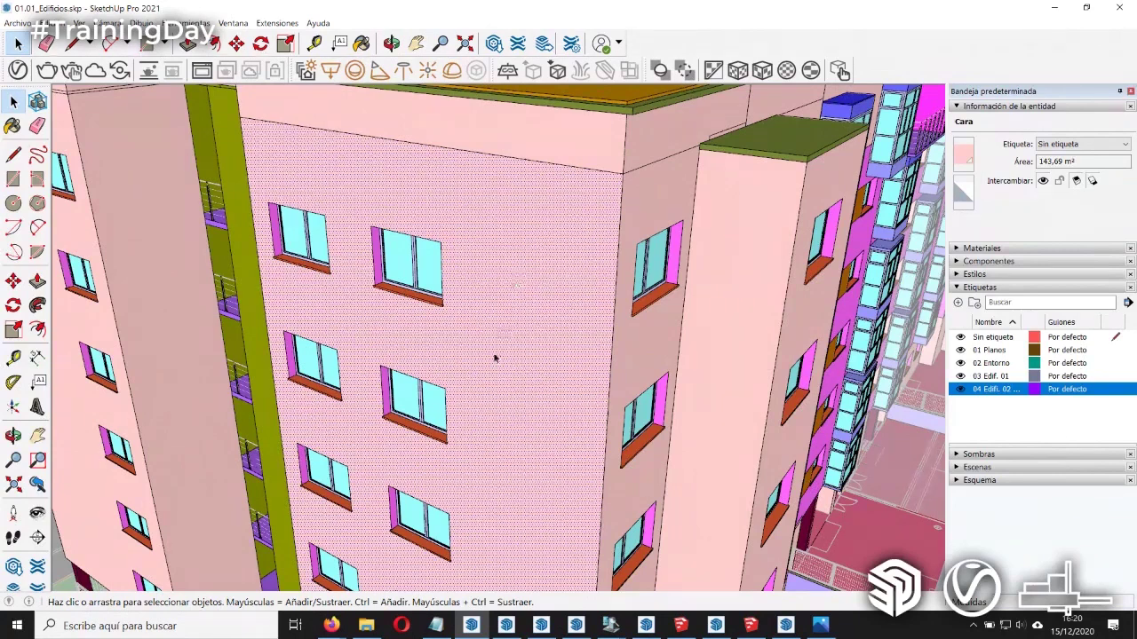
key(r)
click(487, 262)
click(563, 334)
Step: Push the rectangle into the wall to form a recess, then deepen it
scroll(537, 307, up, 3)
key(p)
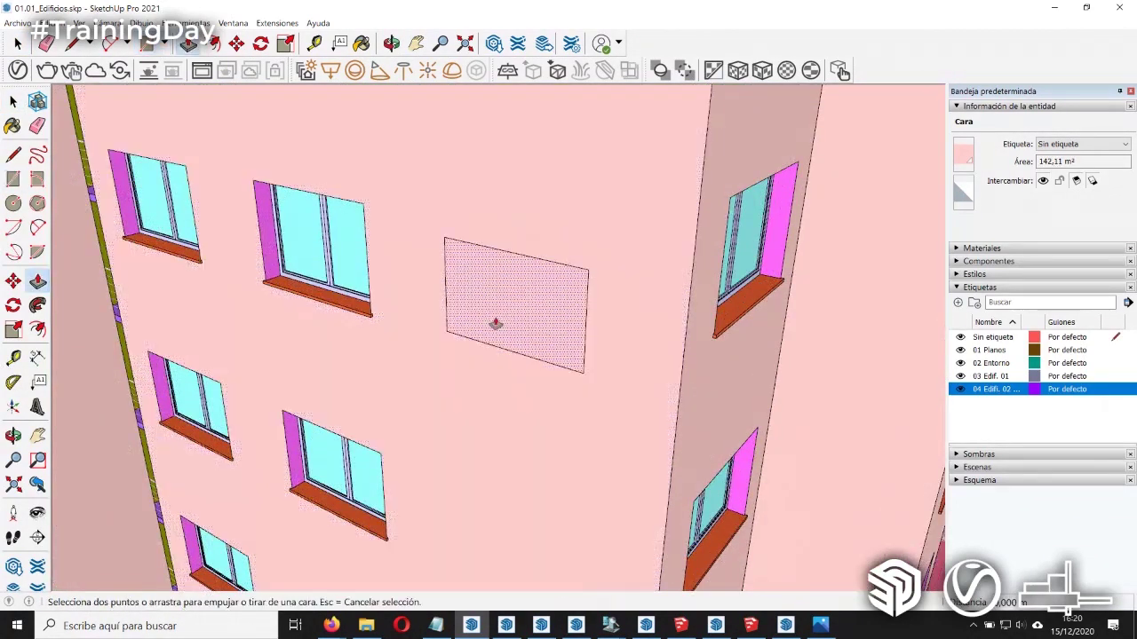
click(498, 324)
click(507, 310)
middle_drag(521, 335, 366, 196)
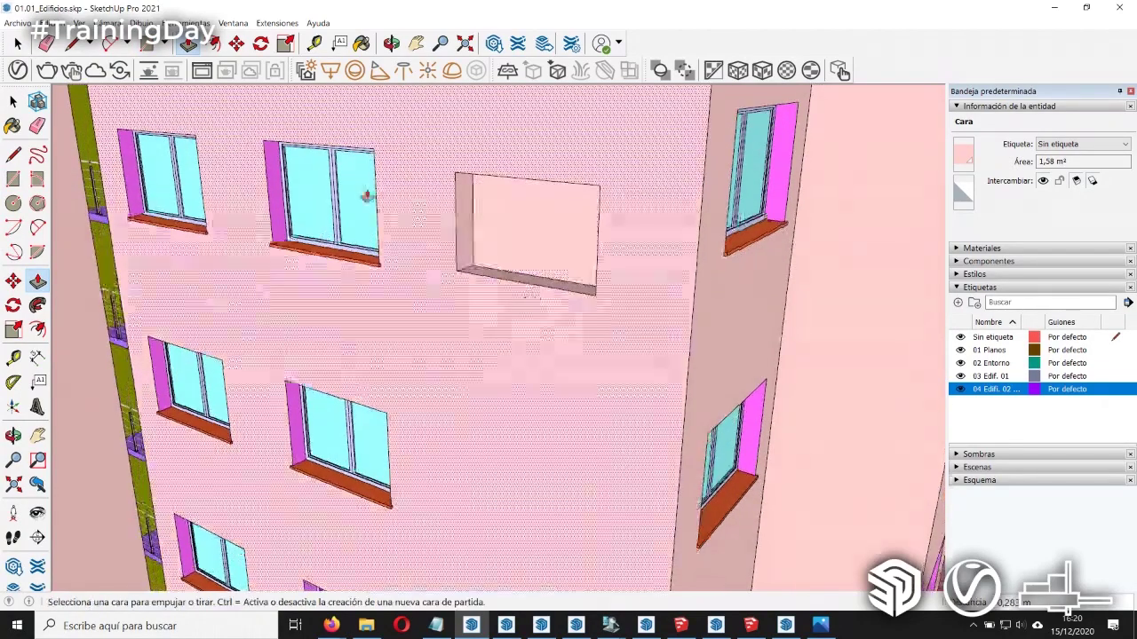
click(498, 285)
click(357, 268)
mouse_move(554, 183)
middle_down()
mouse_move(595, 292)
mouse_move(548, 221)
middle_up()
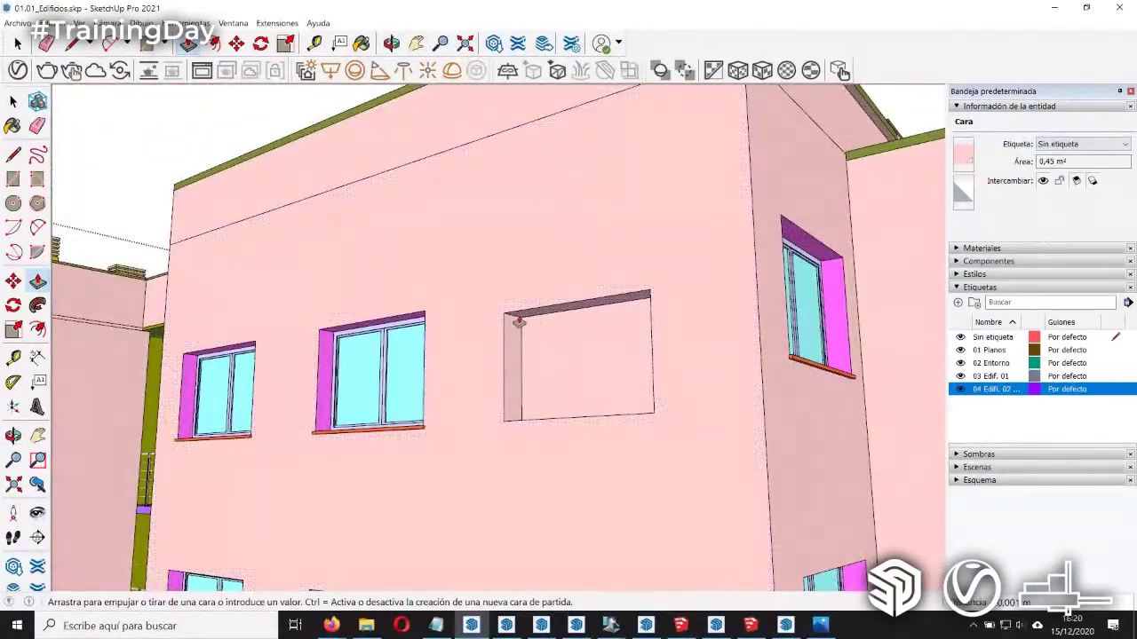
mouse_move(518, 321)
middle_down()
mouse_move(456, 314)
mouse_move(475, 355)
mouse_move(520, 330)
mouse_move(461, 298)
middle_up()
key(space)
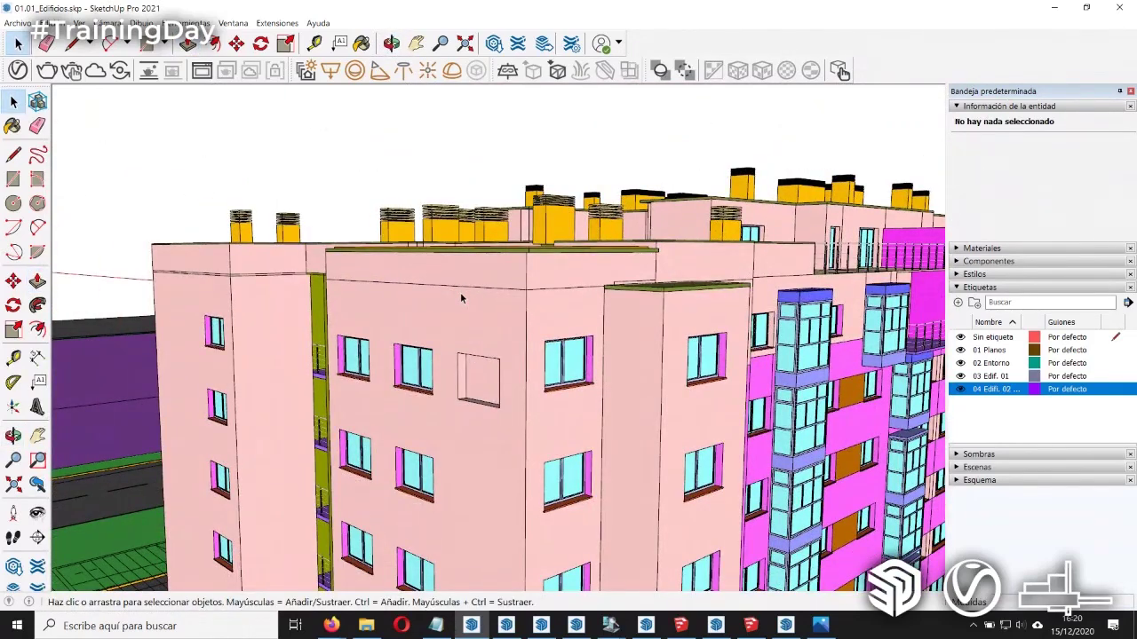
Step: Orbit around the buildings to view the courtyard side from above
middle_drag(484, 299, 490, 310)
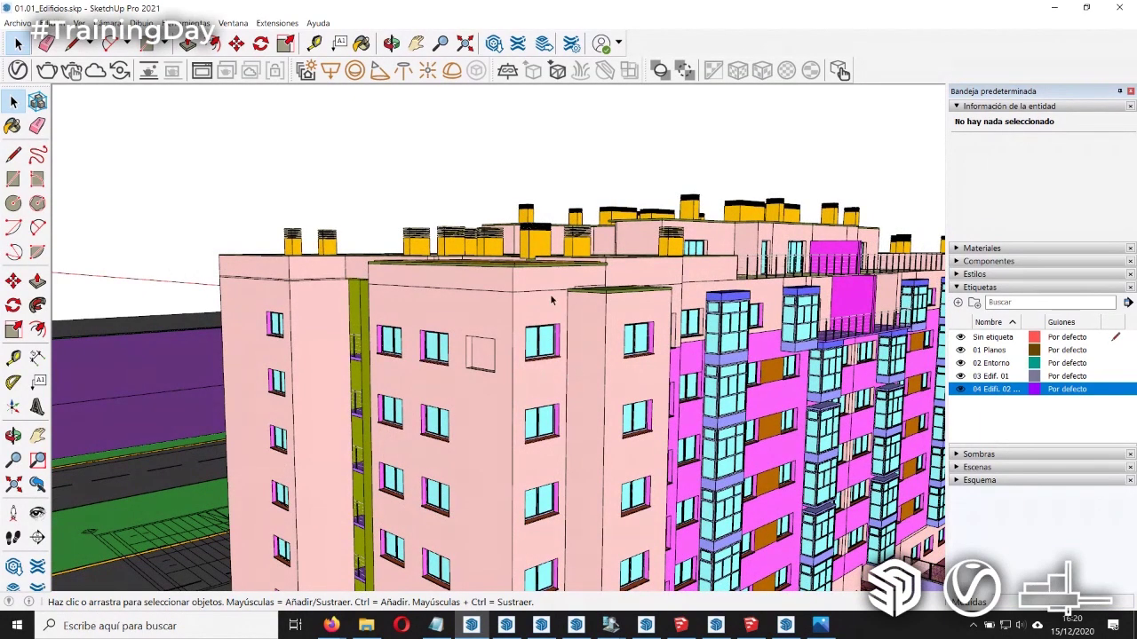
middle_drag(551, 300, 515, 329)
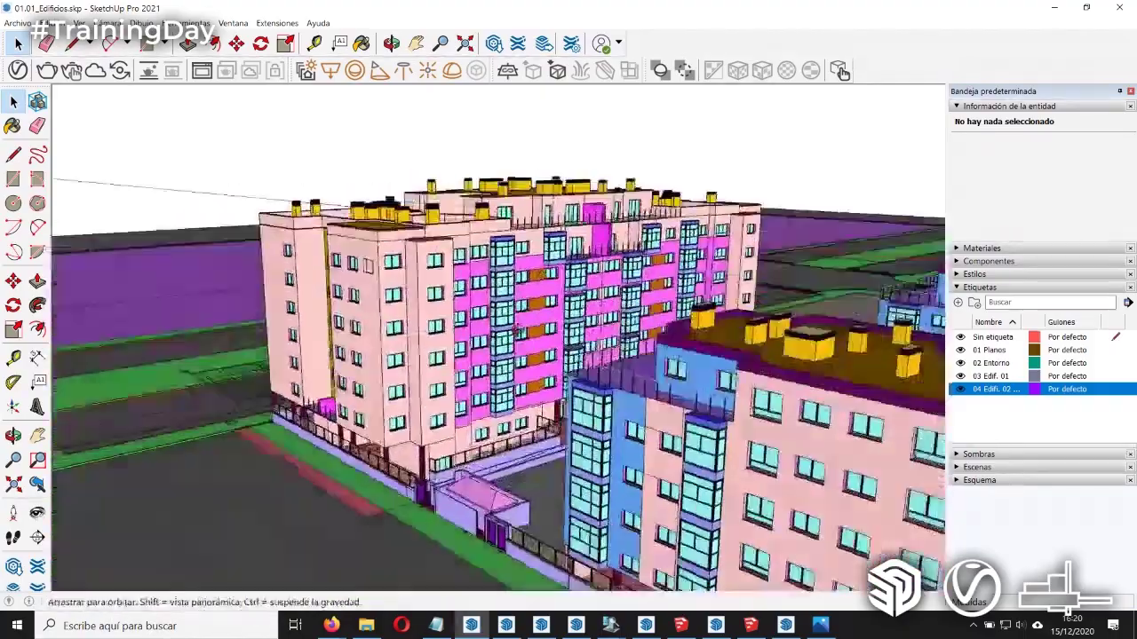
scroll(515, 328, down, 3)
mouse_move(515, 329)
middle_down()
mouse_move(450, 353)
mouse_move(534, 360)
middle_up()
scroll(449, 353, down, 3)
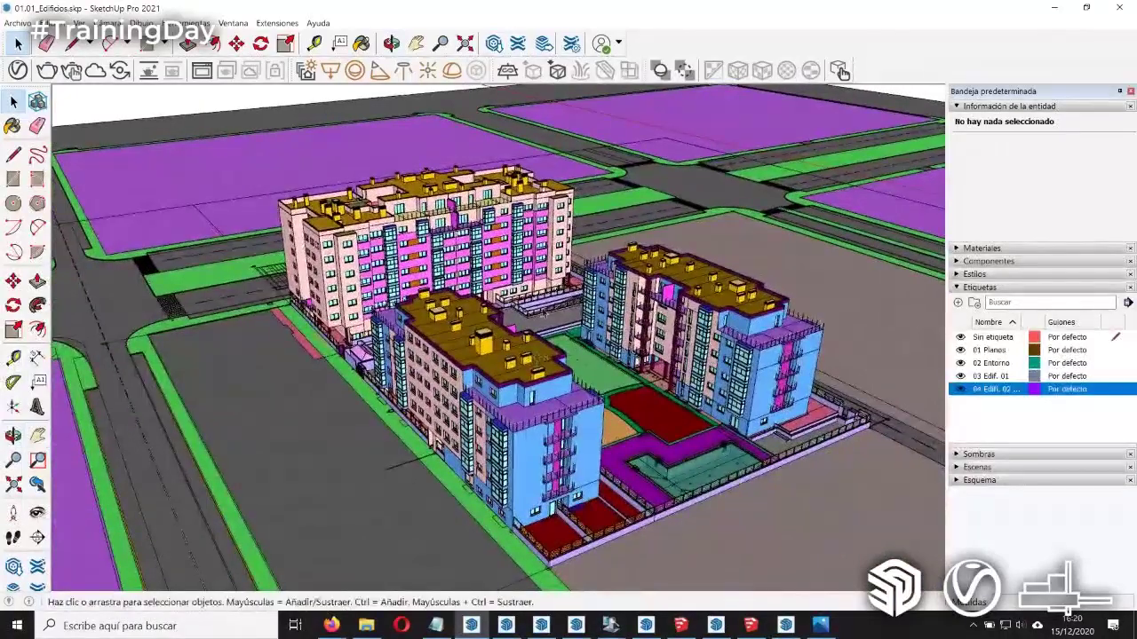
Step: Close the Edificios model discarding changes and bring up 01.03_Modelo
click(1118, 8)
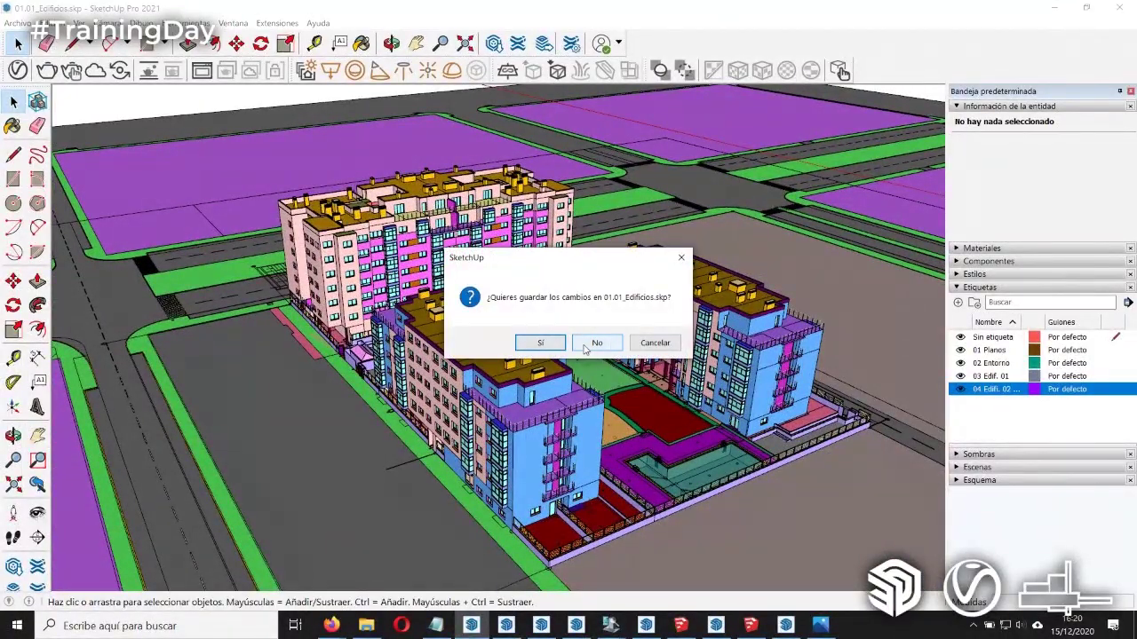
click(590, 343)
click(484, 630)
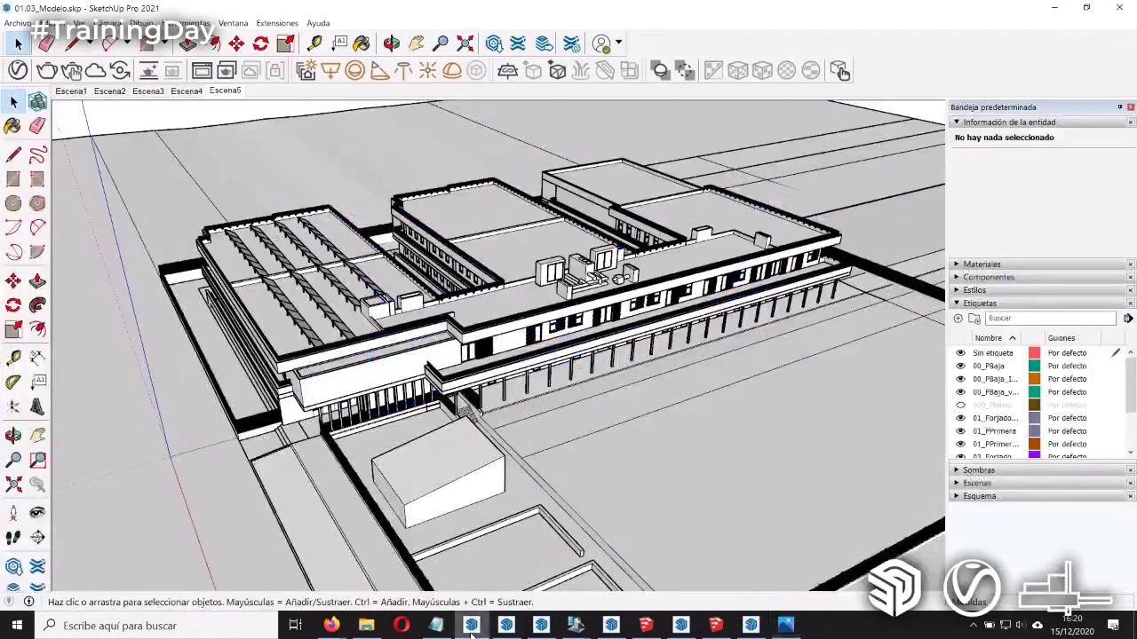
key(o)
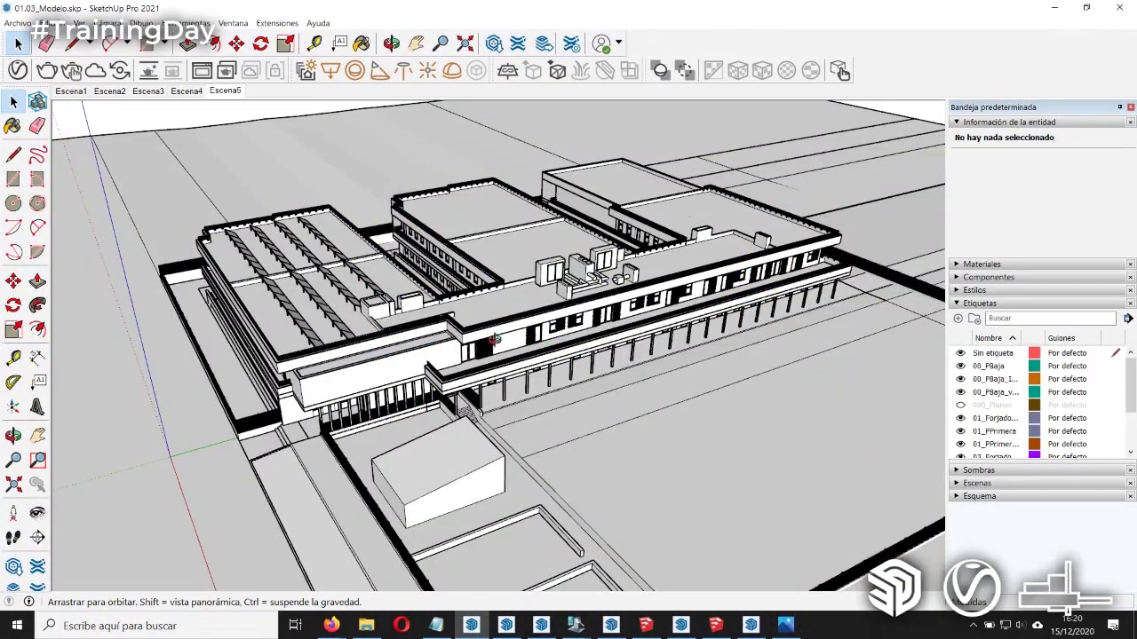
drag(435, 333, 424, 333)
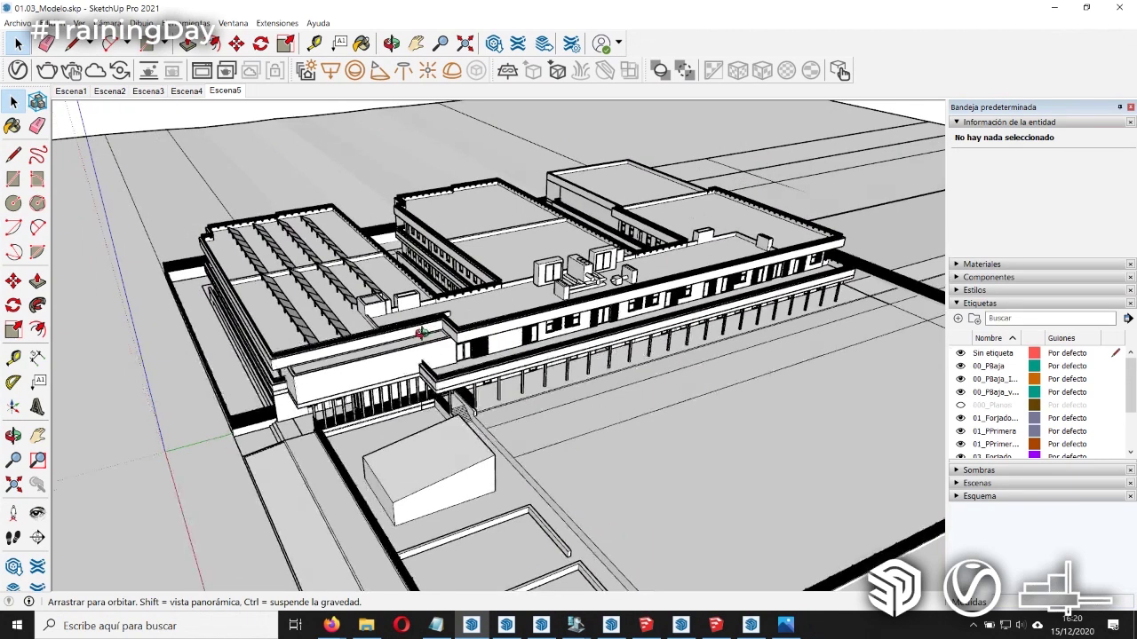
mouse_move(353, 331)
mouse_down()
mouse_move(595, 361)
mouse_move(434, 385)
mouse_up()
key(space)
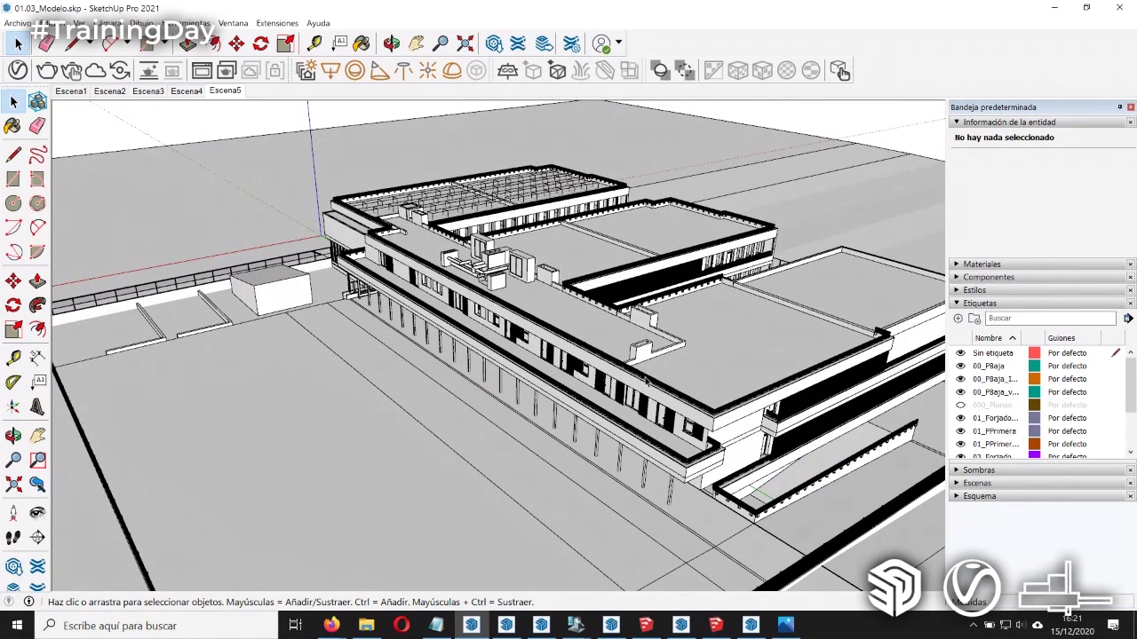
middle_drag(632, 321, 590, 354)
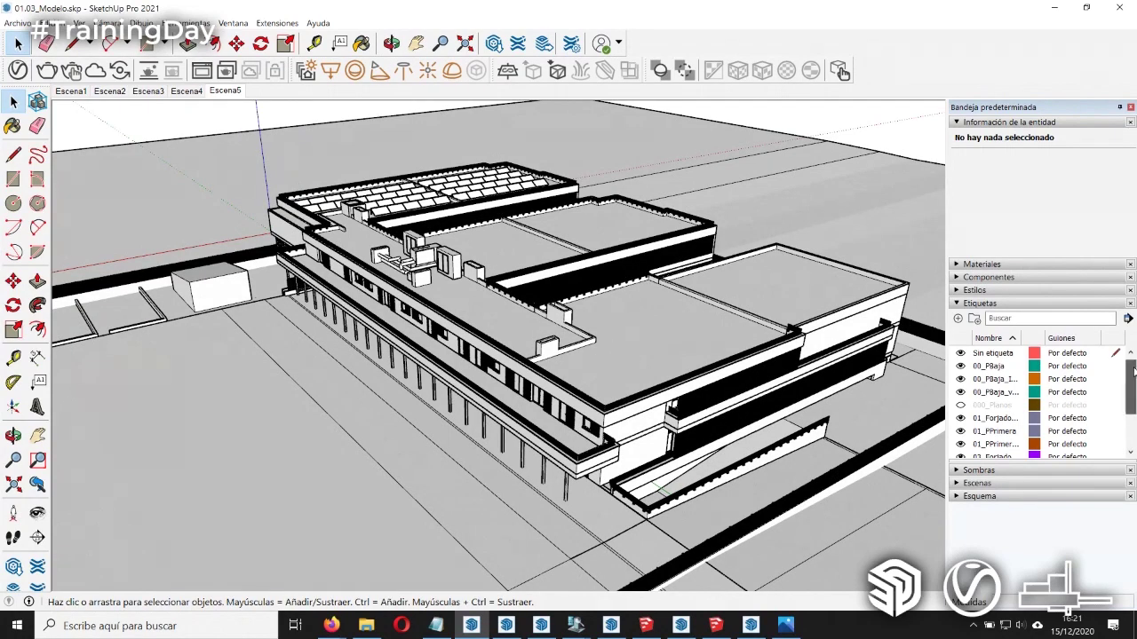
drag(1133, 372, 1132, 408)
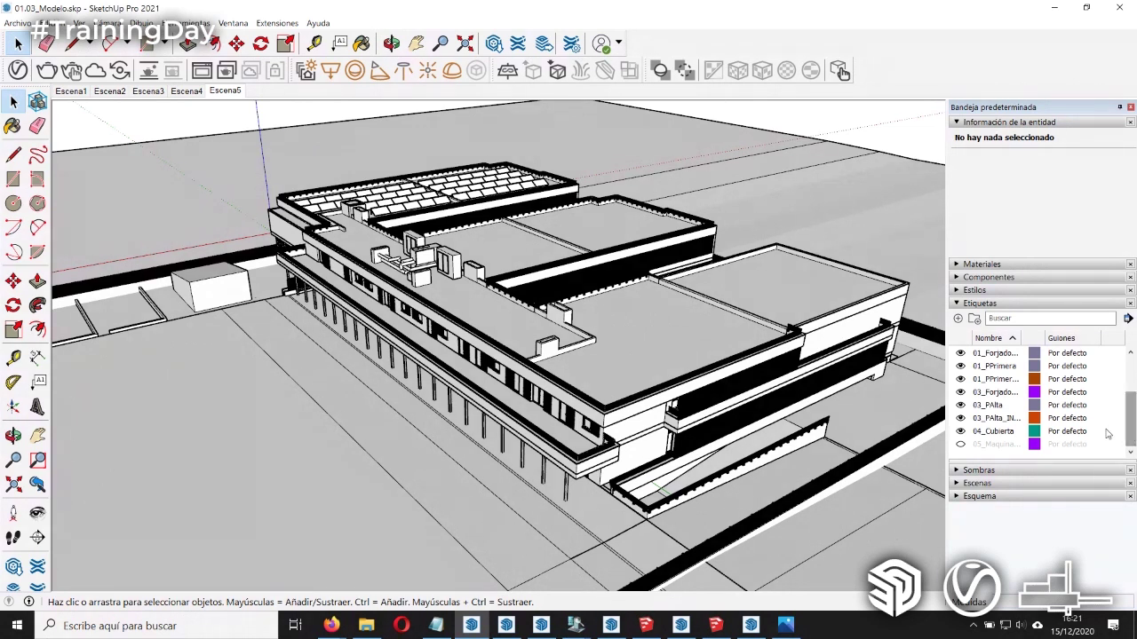
Step: Hide the 04_Cubierta roof tag and orbit to see another side of the building
click(960, 431)
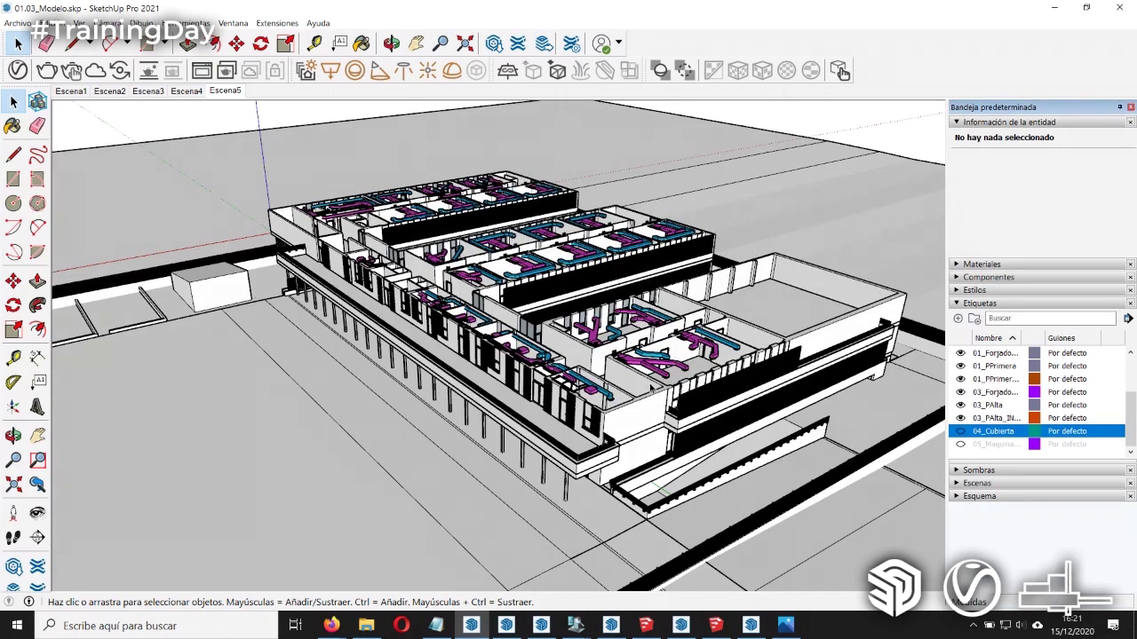
middle_drag(632, 394, 506, 433)
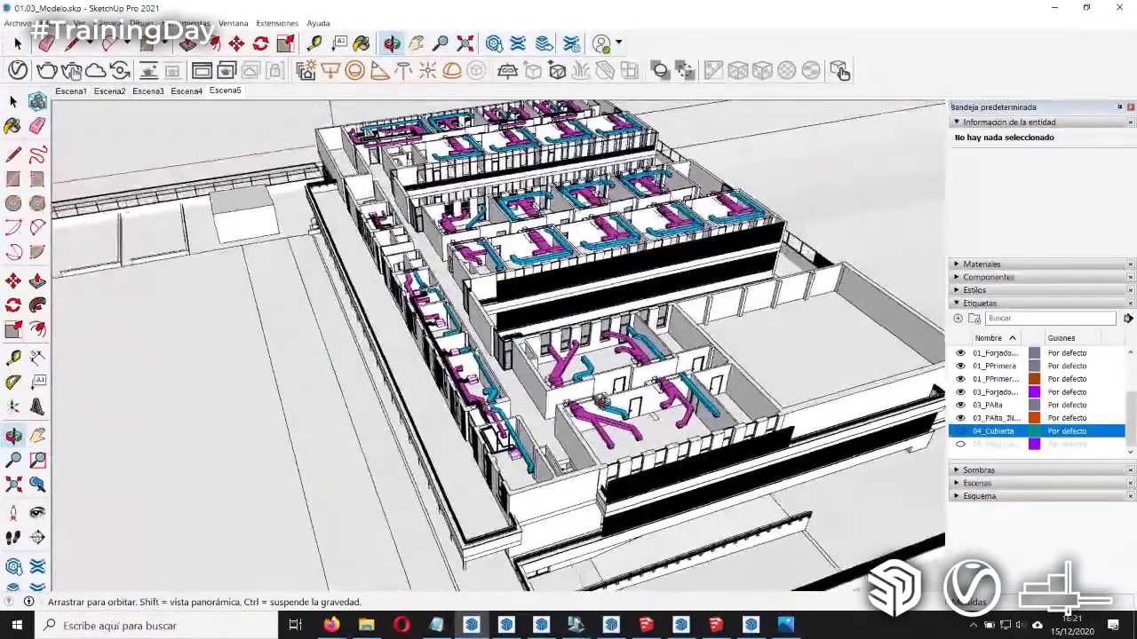
mouse_move(611, 411)
middle_down()
mouse_move(600, 353)
mouse_move(455, 138)
middle_up()
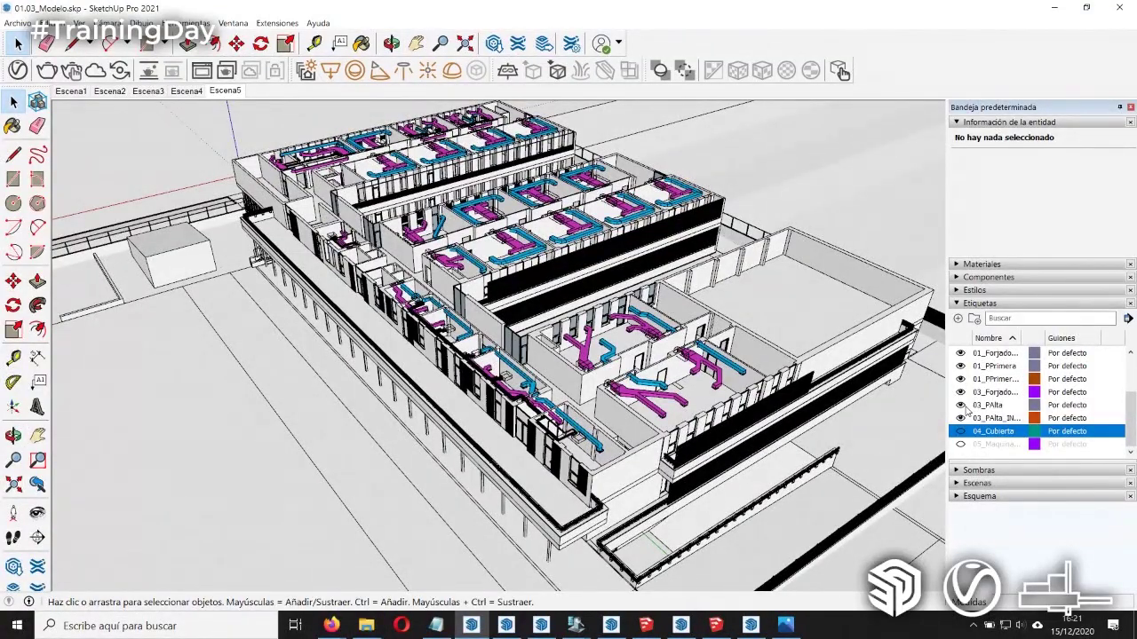
Step: Hide the 03_PAlta upper floor and upper slab tags to expose the ducts
click(961, 405)
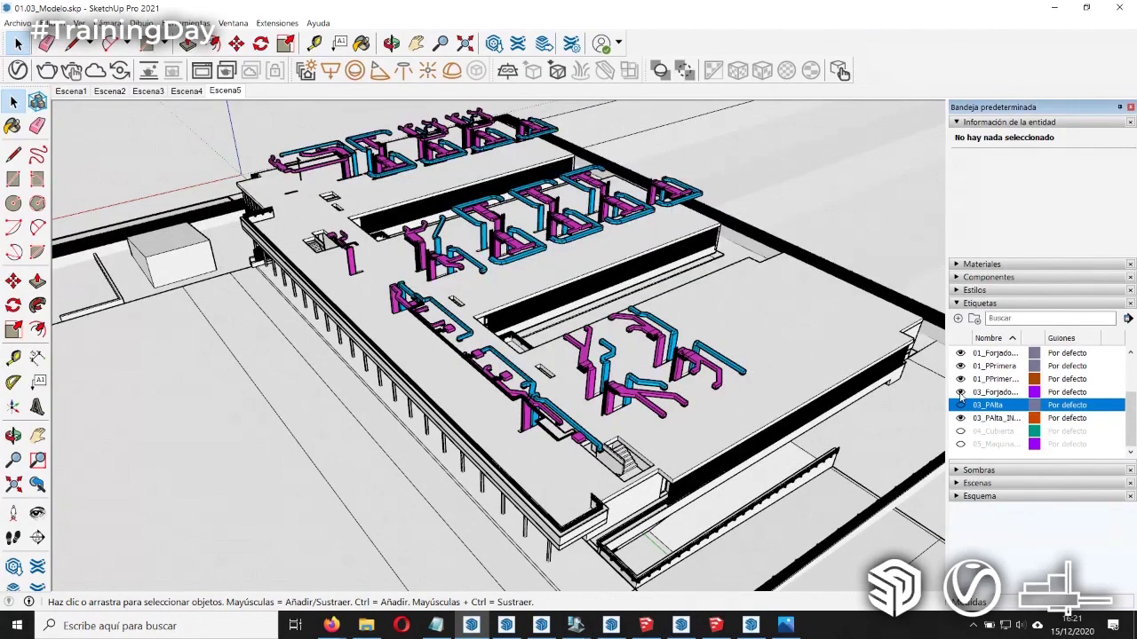
click(961, 393)
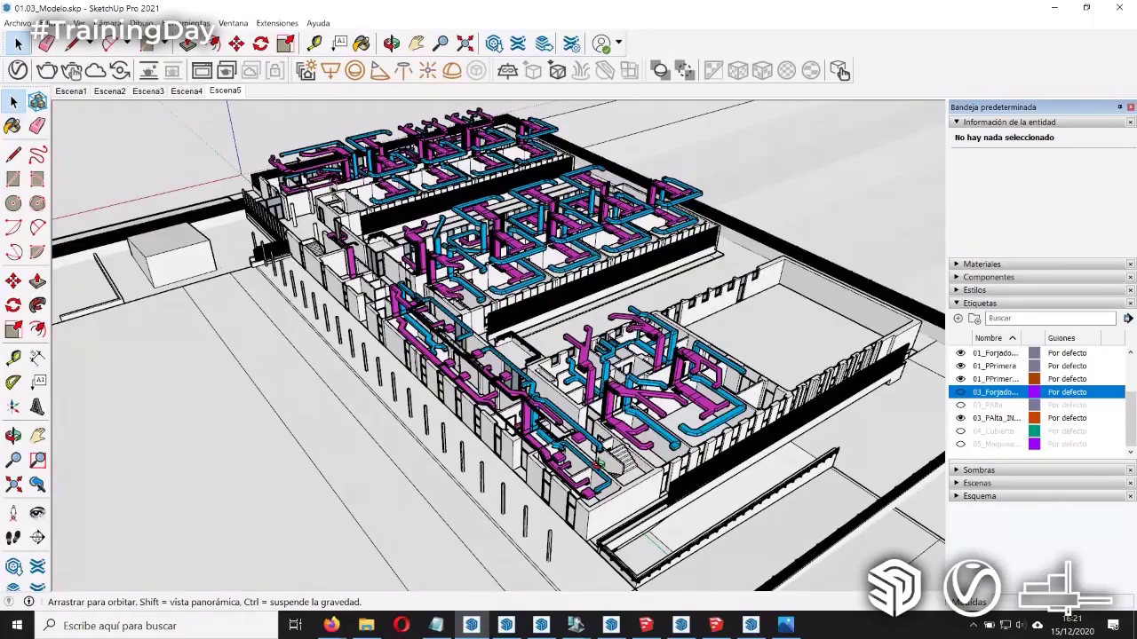
drag(533, 355, 426, 364)
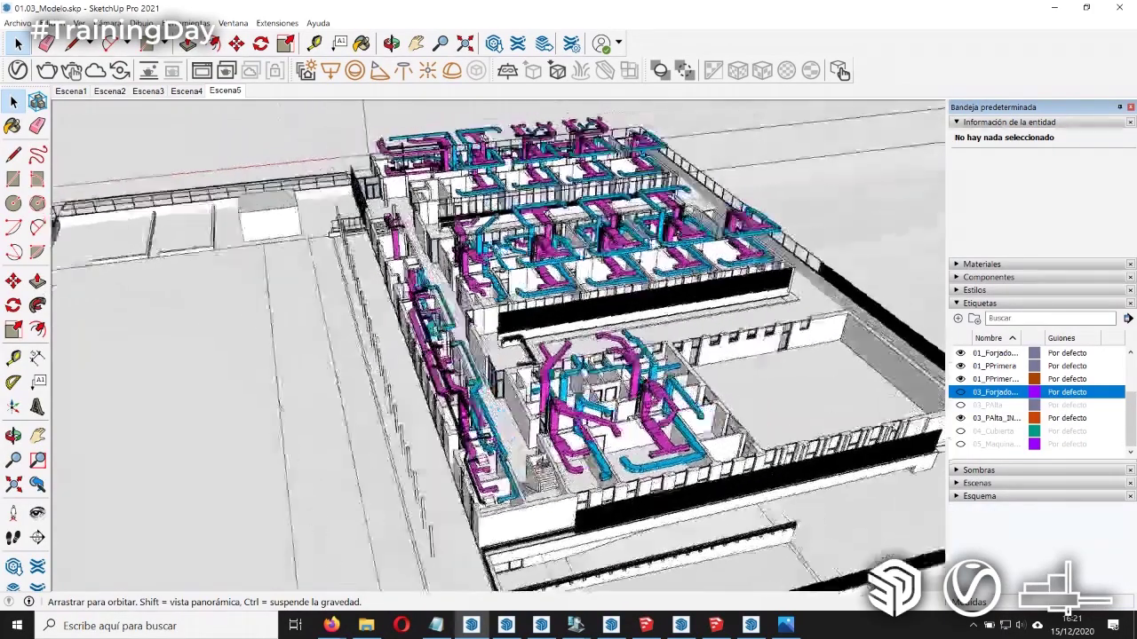
middle_drag(533, 355, 426, 356)
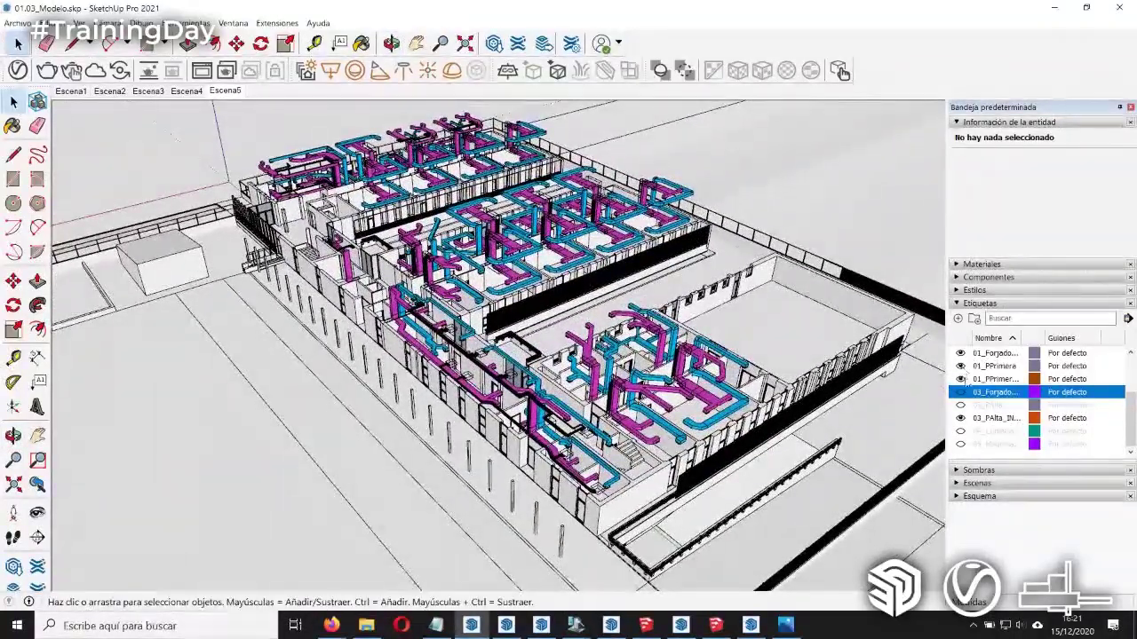
click(960, 392)
Step: Hide the 01_PPrimera first floor tag and the first-floor slab tag
click(960, 366)
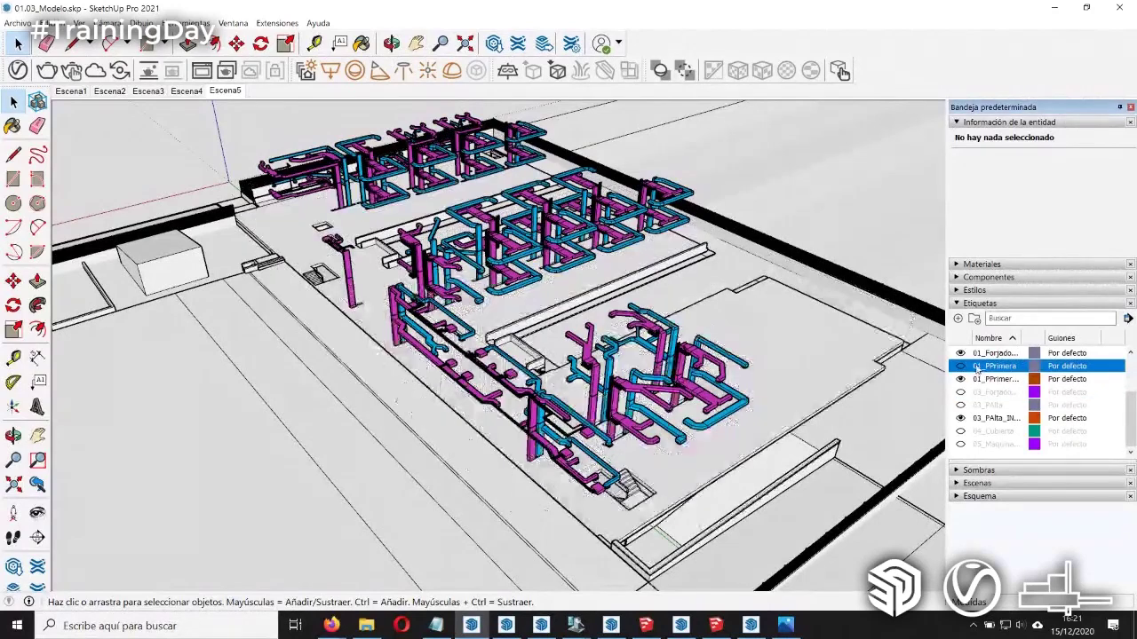
click(960, 353)
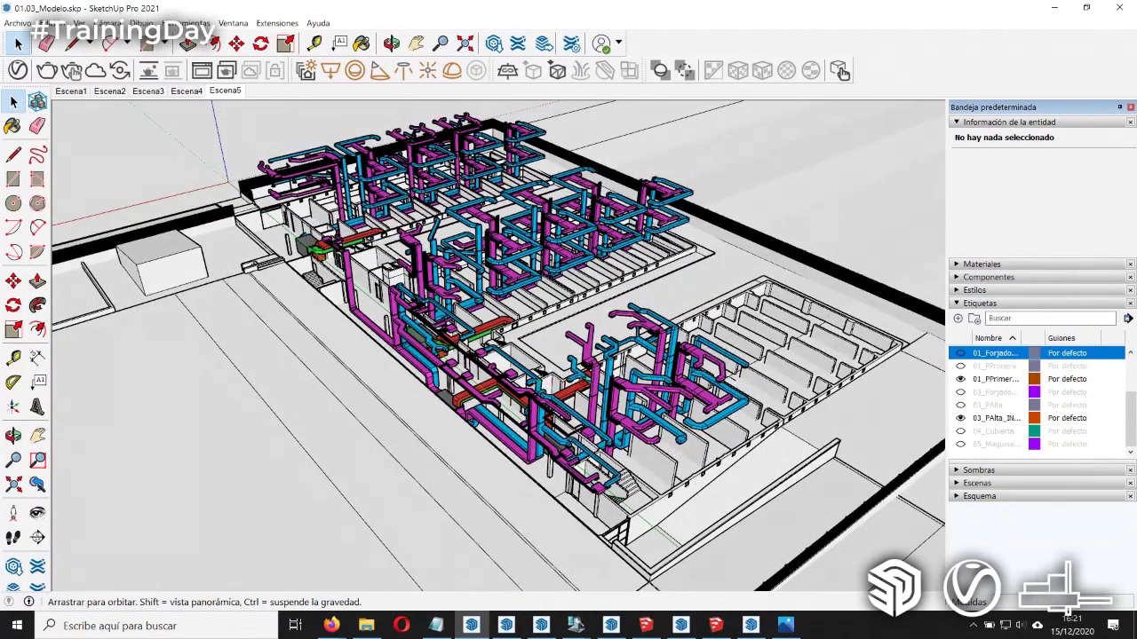
mouse_move(497, 373)
middle_down()
mouse_move(543, 433)
mouse_move(703, 431)
middle_up()
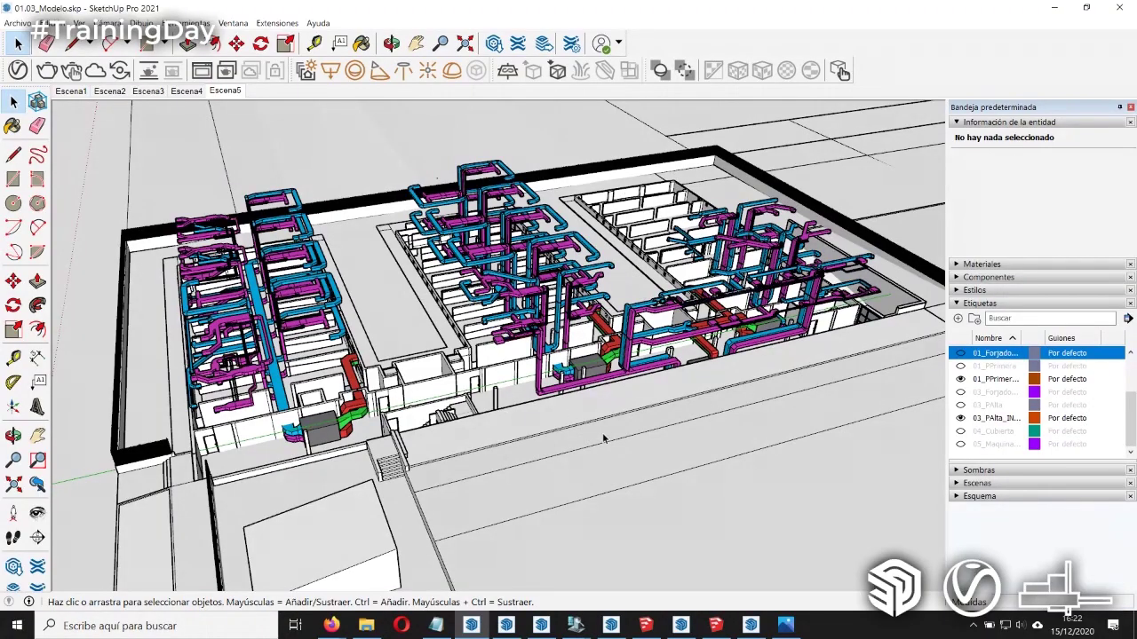
Step: Orbit and zoom around the exposed ductwork, then close the model
scroll(648, 428, up, 3)
middle_drag(601, 438, 444, 409)
scroll(533, 426, up, 3)
scroll(497, 346, down, 3)
scroll(497, 347, down, 3)
middle_drag(497, 346, 462, 337)
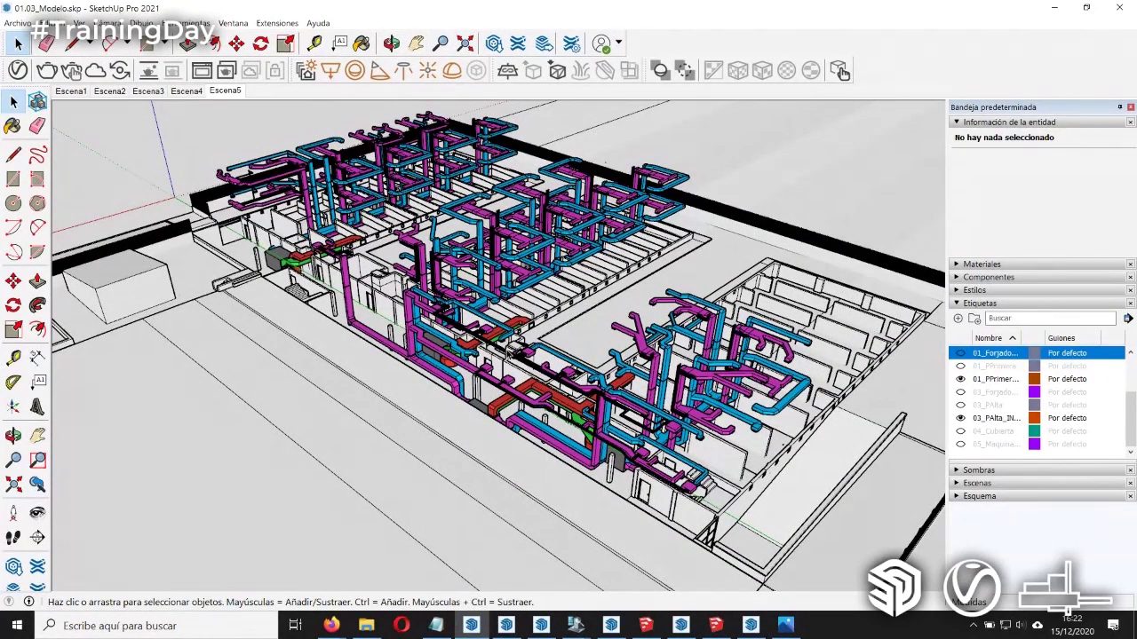
middle_drag(493, 289, 293, 273)
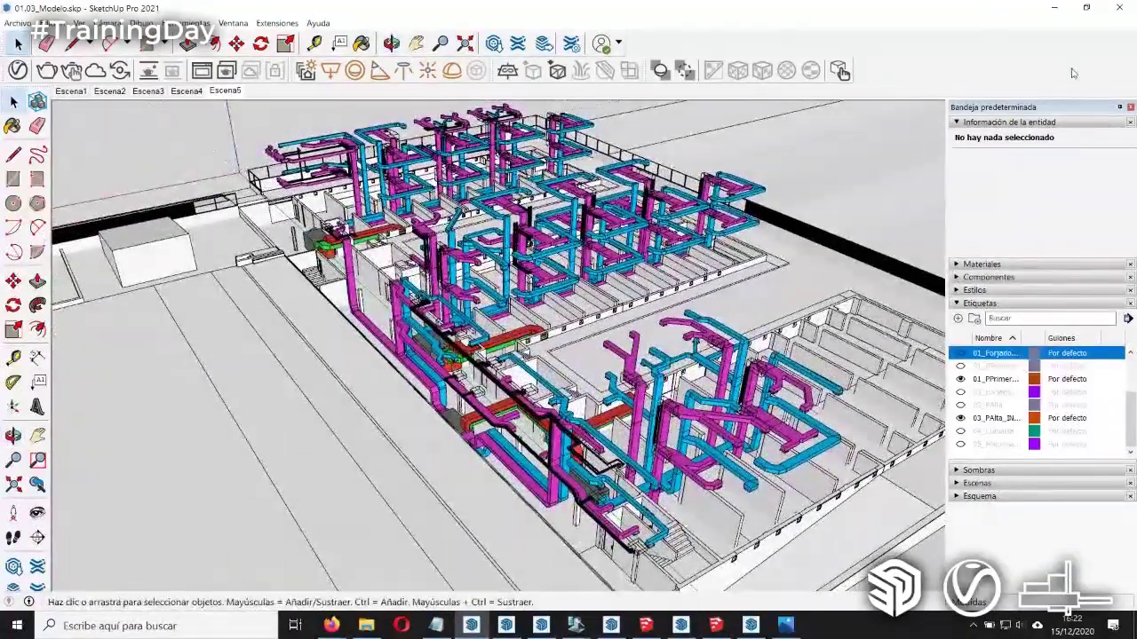
click(1119, 8)
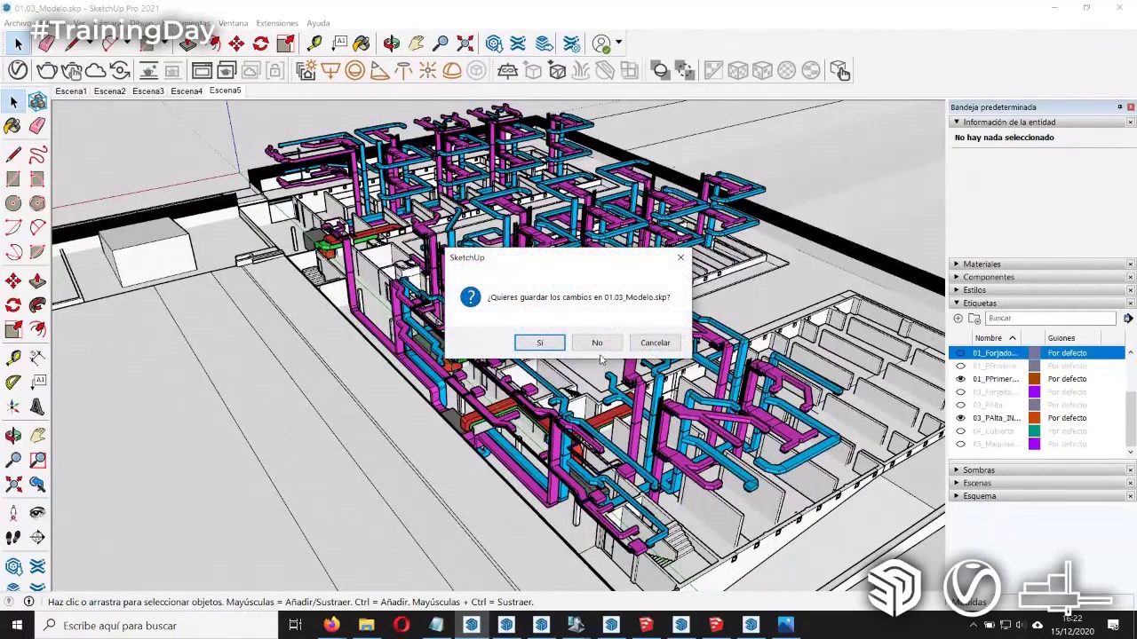
Step: Close the duct model without saving and close the Photos presentation image
click(593, 345)
key(alt+F4)
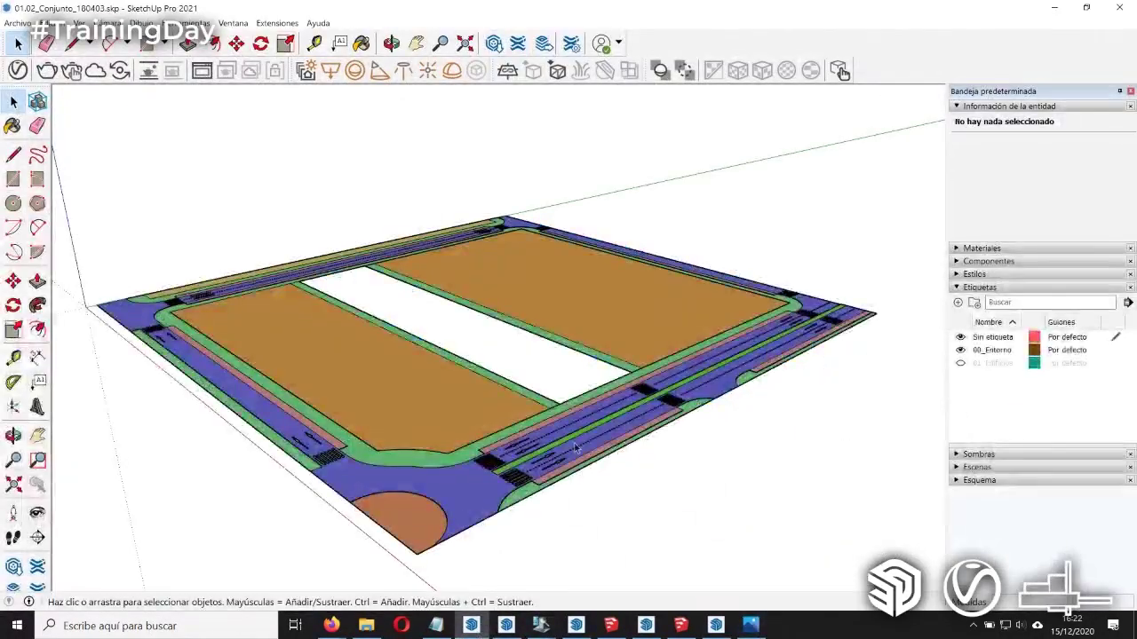
mouse_move(482, 353)
middle_down()
mouse_move(563, 381)
mouse_move(587, 342)
middle_up()
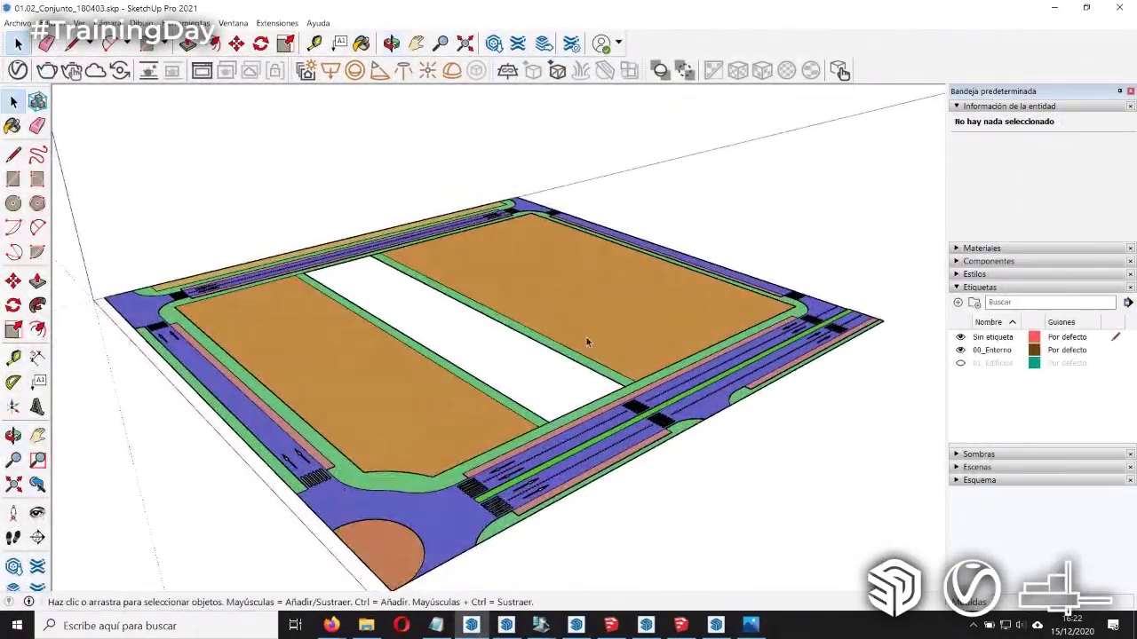
Step: Show the 01_Edificios tag and orbit toward the three apartment towers
click(960, 363)
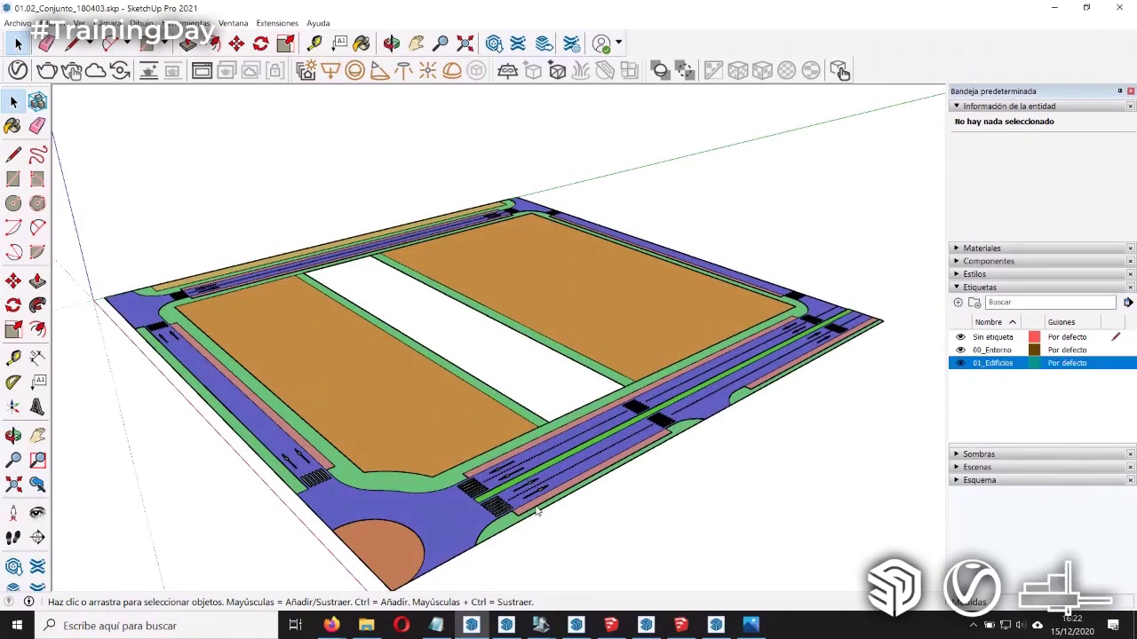
mouse_move(636, 388)
middle_down()
mouse_move(636, 418)
mouse_move(653, 429)
middle_up()
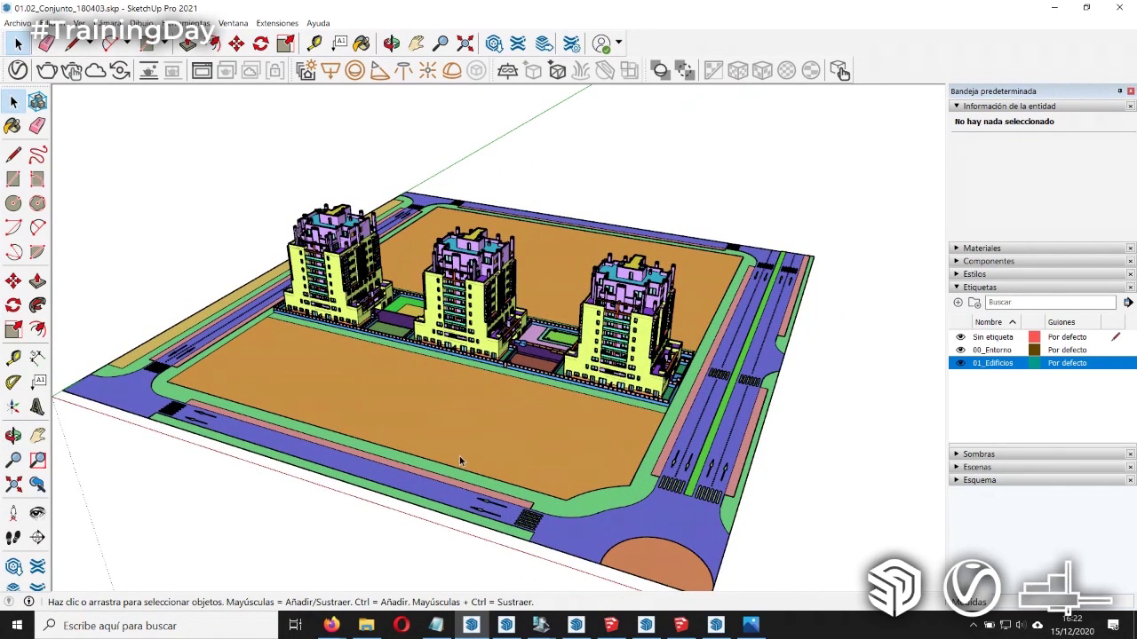
middle_drag(460, 456, 587, 399)
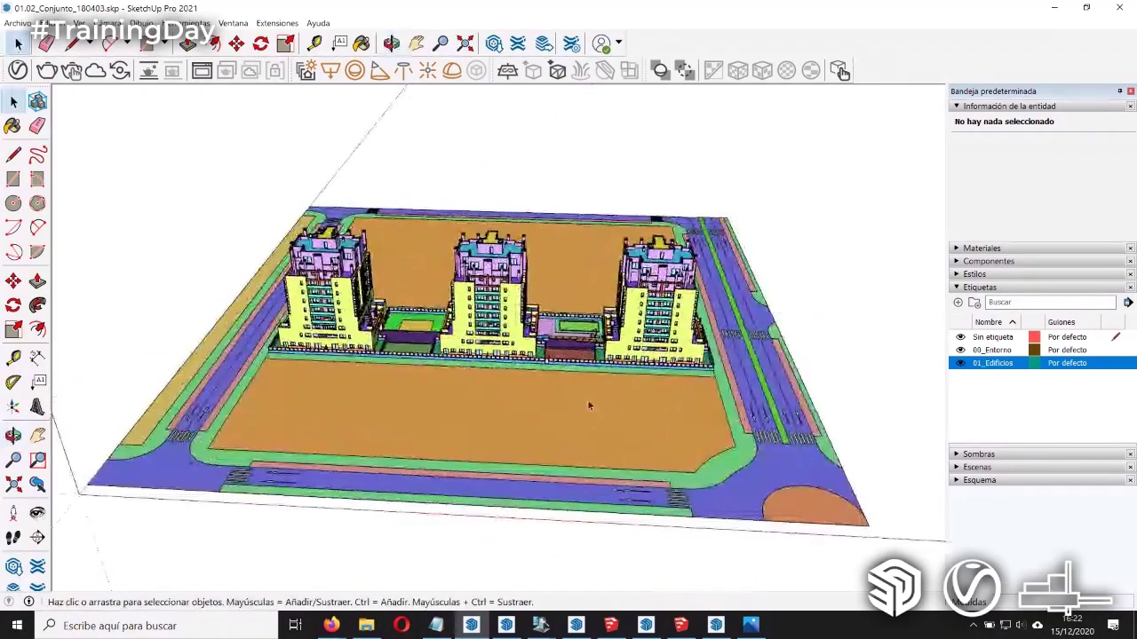
Step: Orbit and zoom around the towers and the road with crosswalks
scroll(587, 398, up, 3)
scroll(582, 337, up, 3)
mouse_move(582, 338)
middle_down()
mouse_move(422, 405)
mouse_move(459, 435)
middle_up()
scroll(423, 405, up, 3)
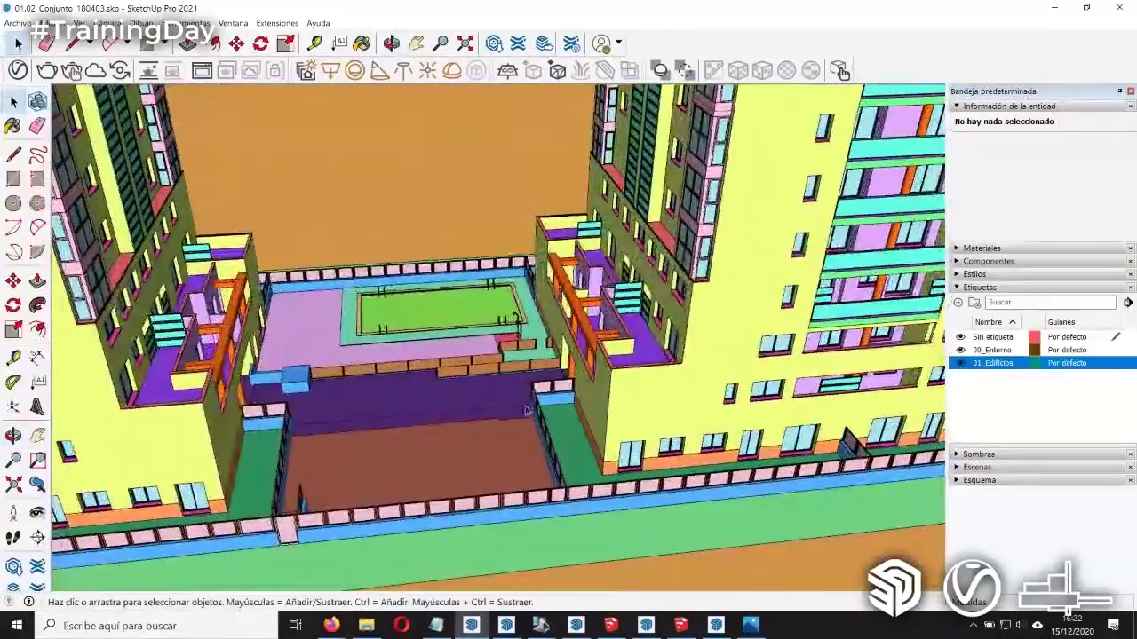
scroll(459, 435, down, 3)
mouse_move(459, 435)
middle_down()
mouse_move(485, 188)
mouse_move(421, 348)
mouse_move(442, 385)
mouse_move(335, 405)
middle_up()
drag(347, 393, 290, 311)
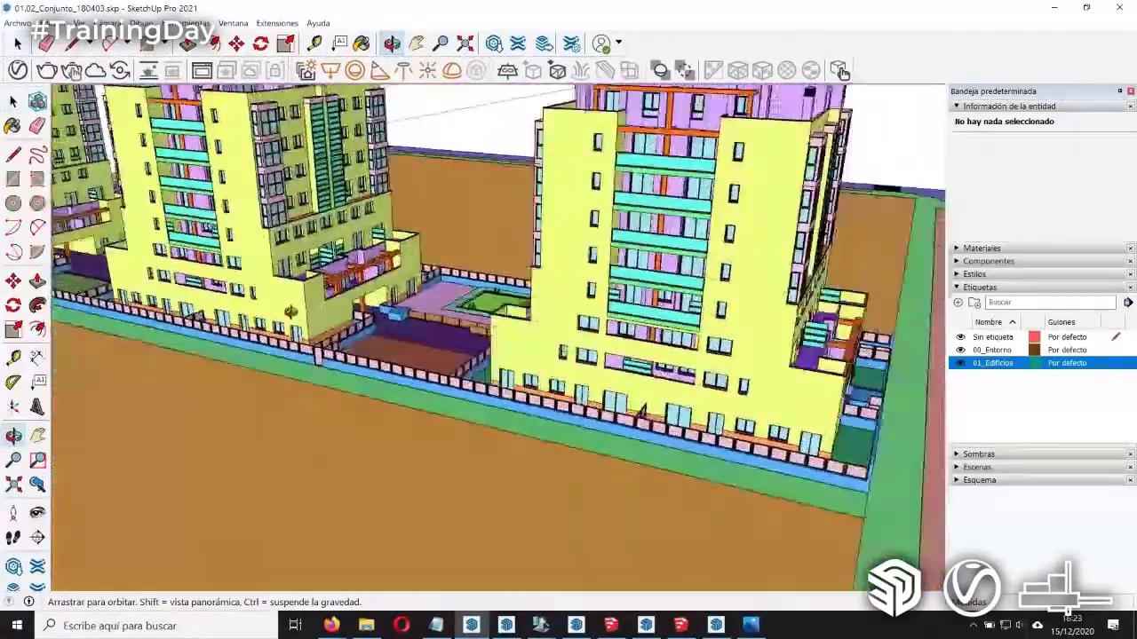
mouse_move(290, 311)
middle_down()
mouse_move(426, 306)
mouse_move(404, 315)
middle_up()
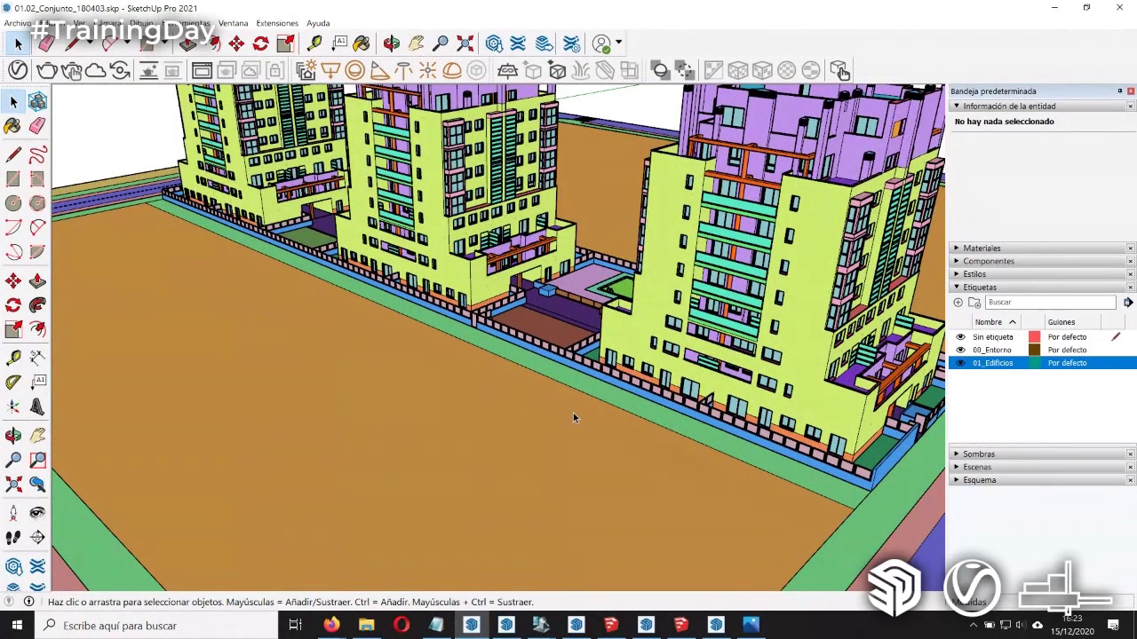
middle_drag(572, 418, 693, 408)
Step: Face the courtyard between the towers and zoom in on the pool's showers
mouse_move(494, 158)
middle_down()
mouse_move(355, 178)
mouse_move(342, 275)
middle_up()
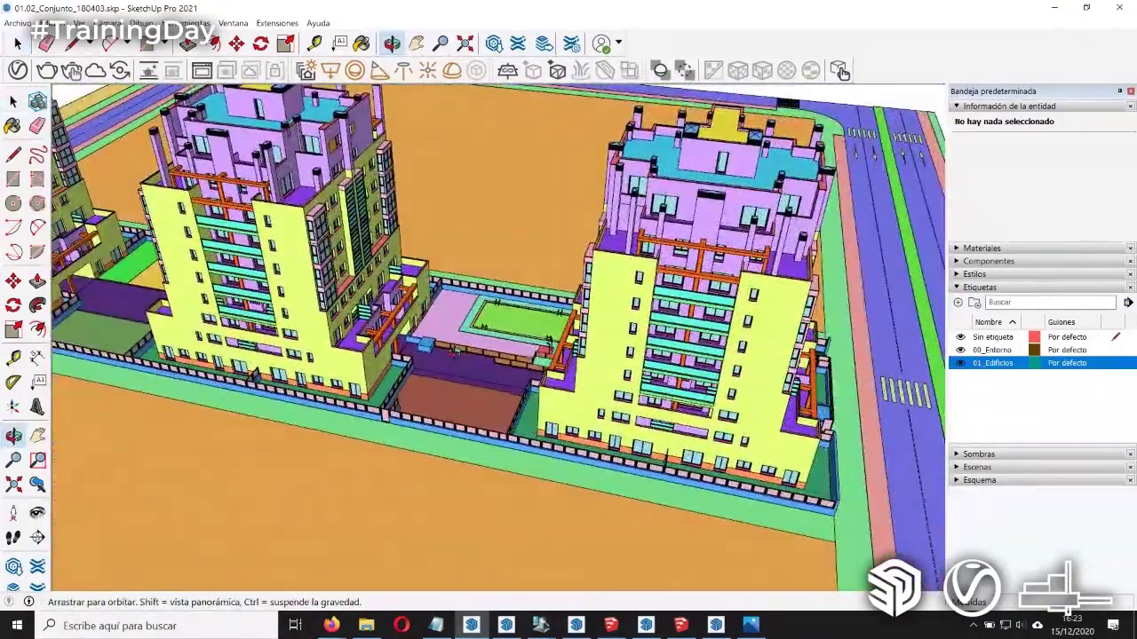
mouse_move(342, 275)
middle_down()
mouse_move(400, 293)
mouse_move(408, 266)
middle_up()
scroll(550, 346, up, 3)
scroll(551, 346, up, 3)
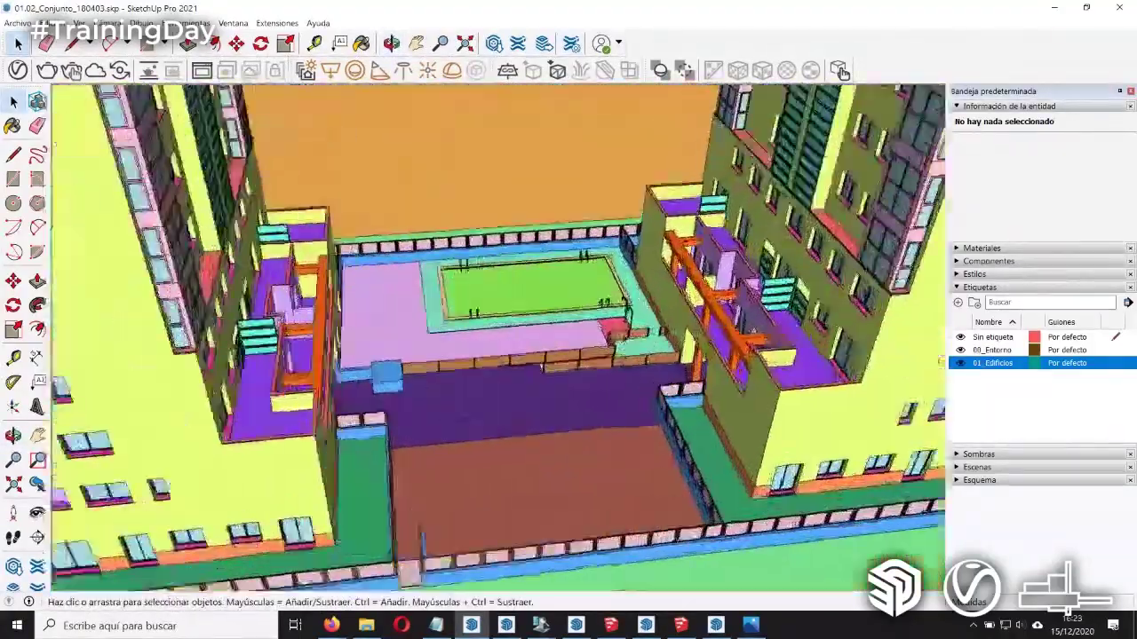
scroll(613, 337, up, 5)
middle_drag(613, 338, 642, 385)
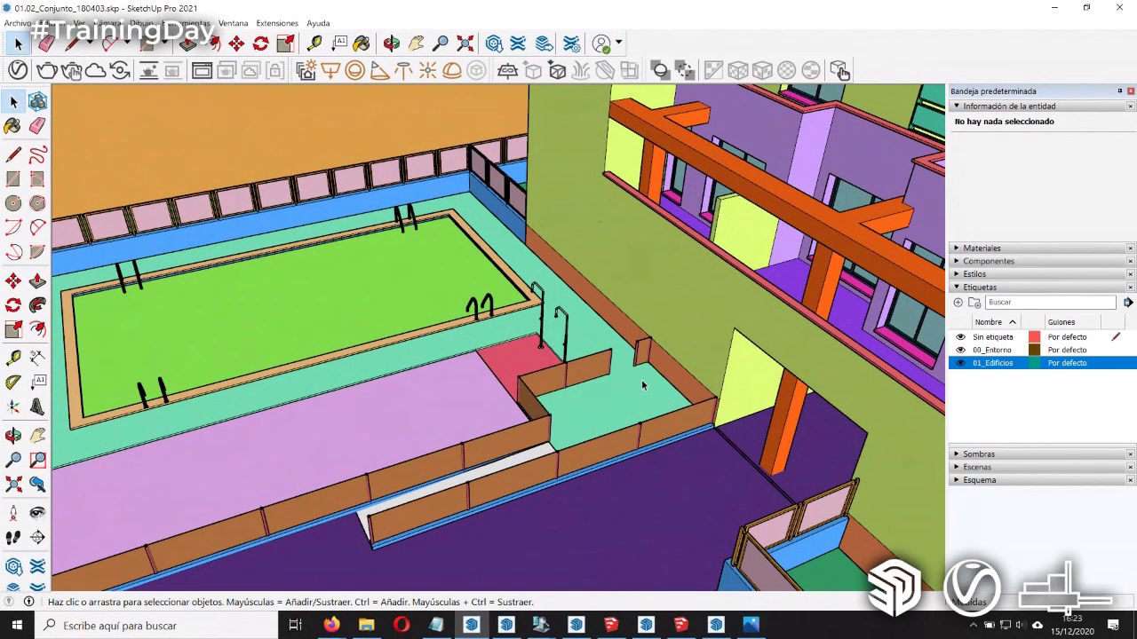
scroll(642, 384, up, 3)
middle_drag(621, 373, 563, 352)
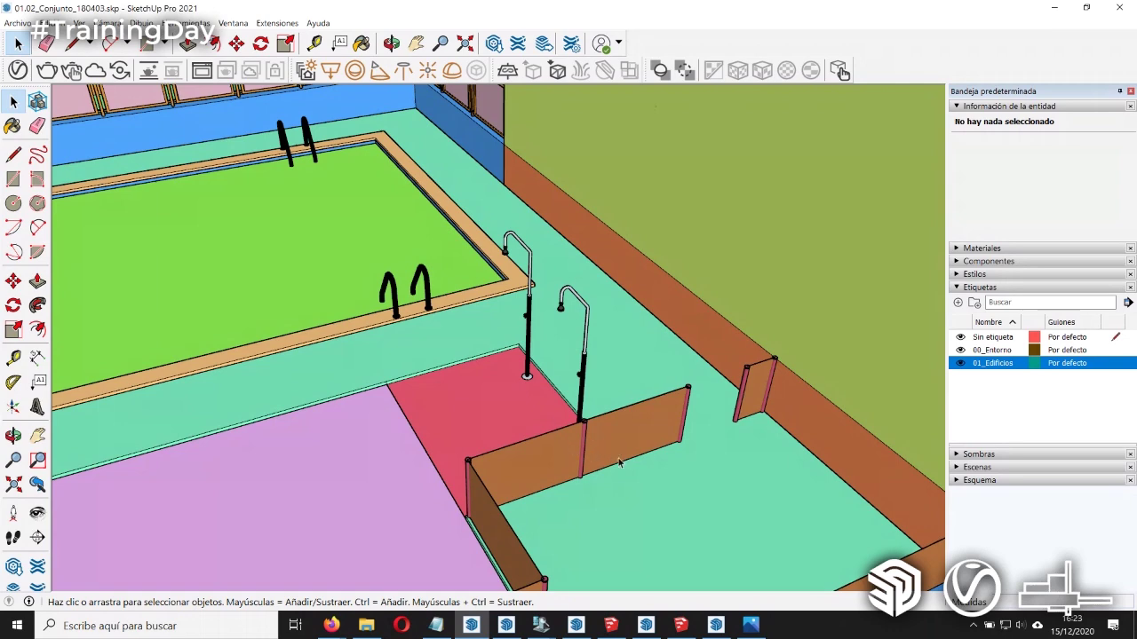
click(750, 626)
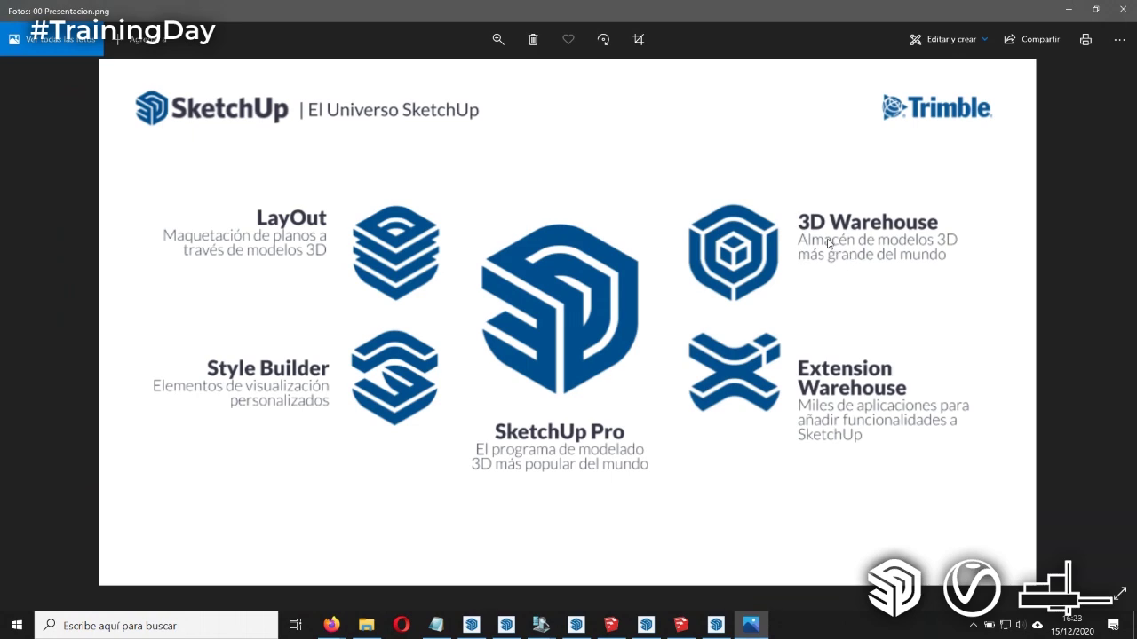
click(1068, 8)
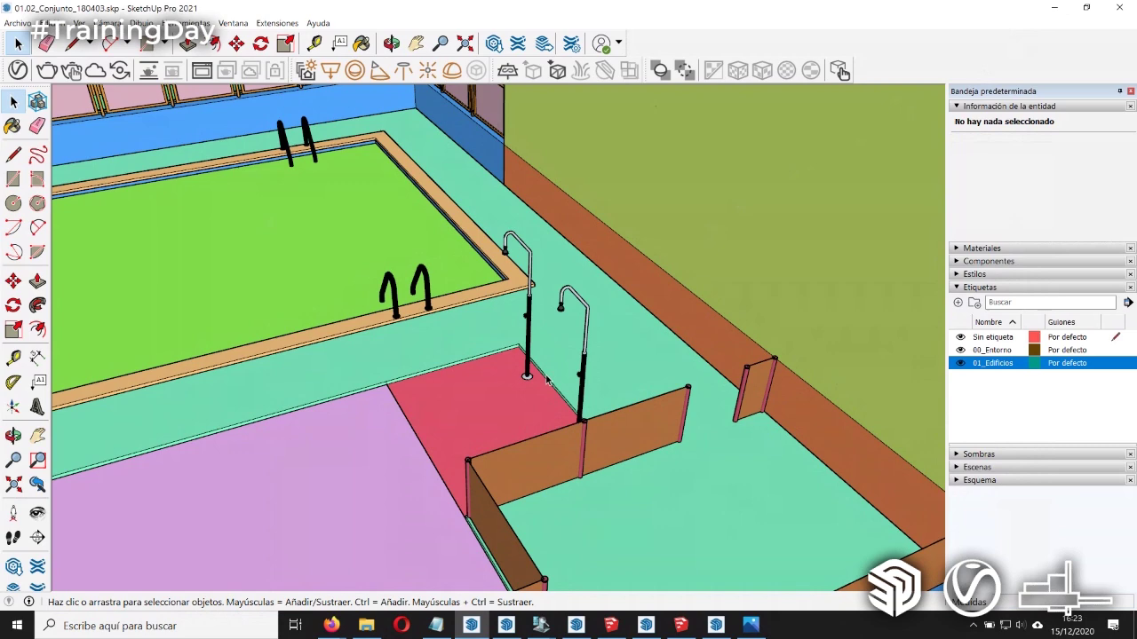
Step: Zoom in on the two poolside showers and open the Ventana (Window) menu list
middle_drag(546, 379, 550, 398)
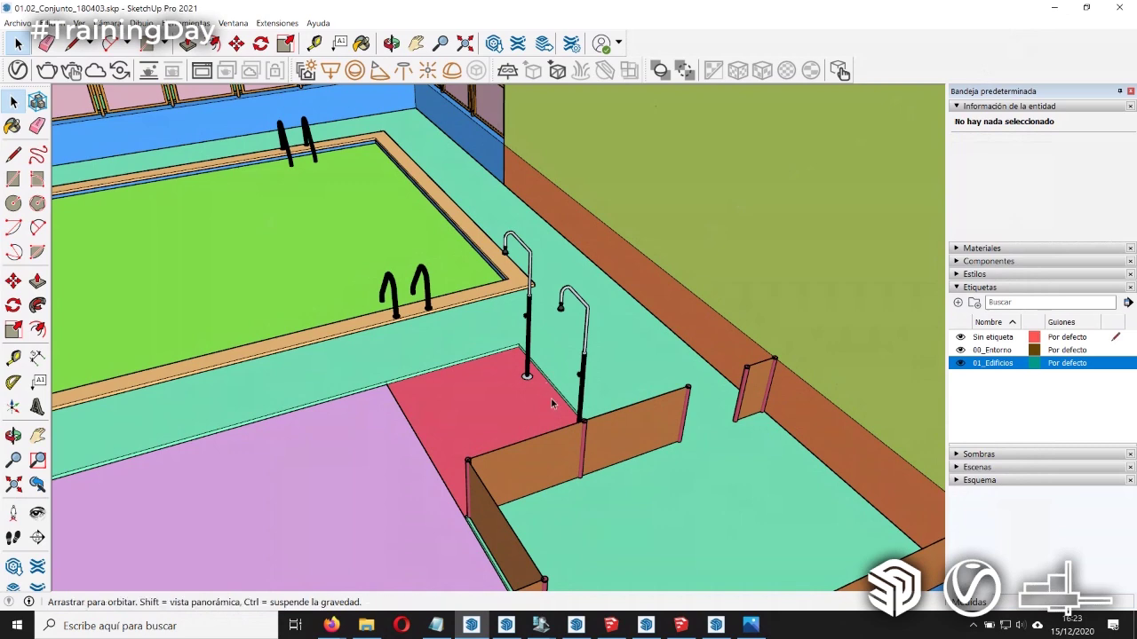
scroll(550, 398, up, 2)
scroll(582, 397, up, 2)
scroll(582, 397, up, 1)
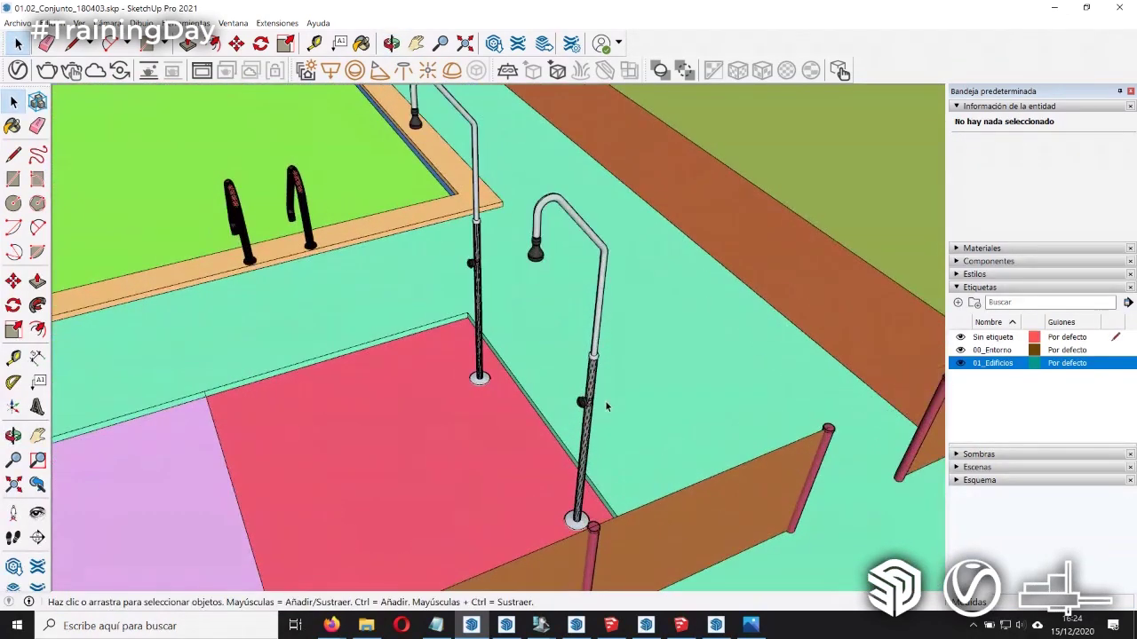
scroll(587, 435, up, 1)
scroll(585, 440, up, 1)
scroll(590, 409, down, 1)
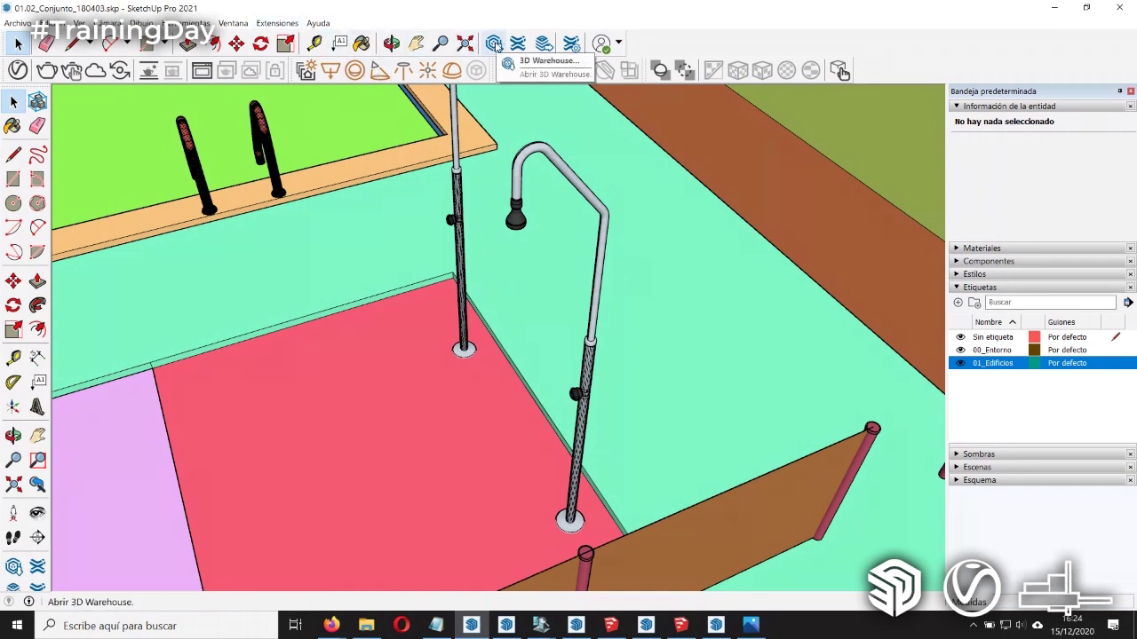
click(236, 25)
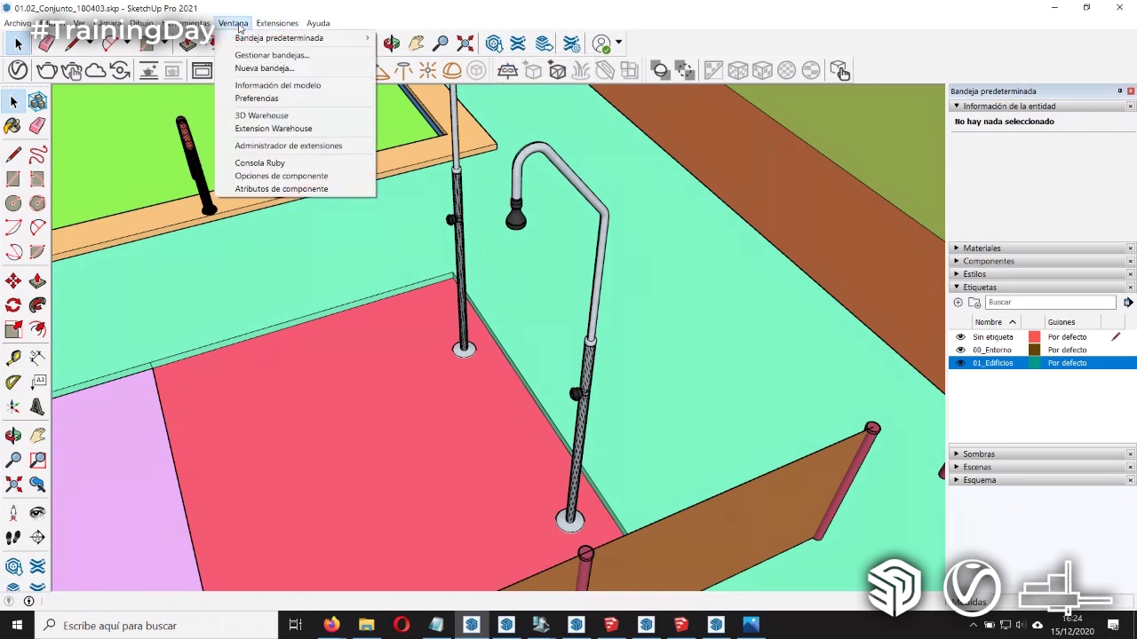
Step: Open the 3D Warehouse window inside SketchUp and position it over the model
click(256, 98)
click(493, 43)
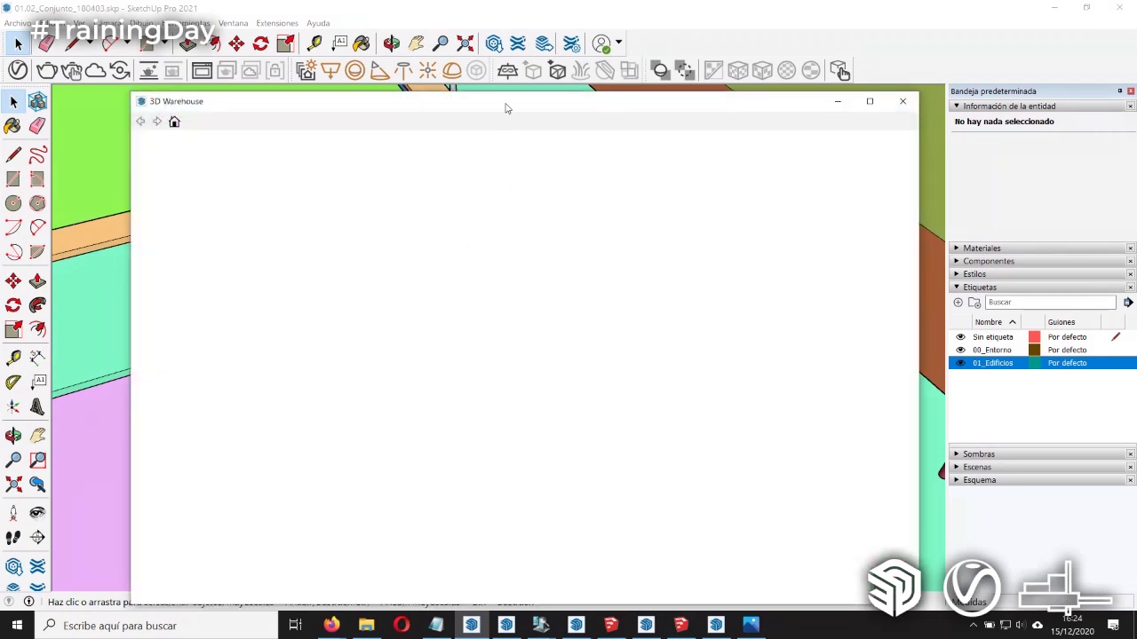
drag(507, 108, 490, 90)
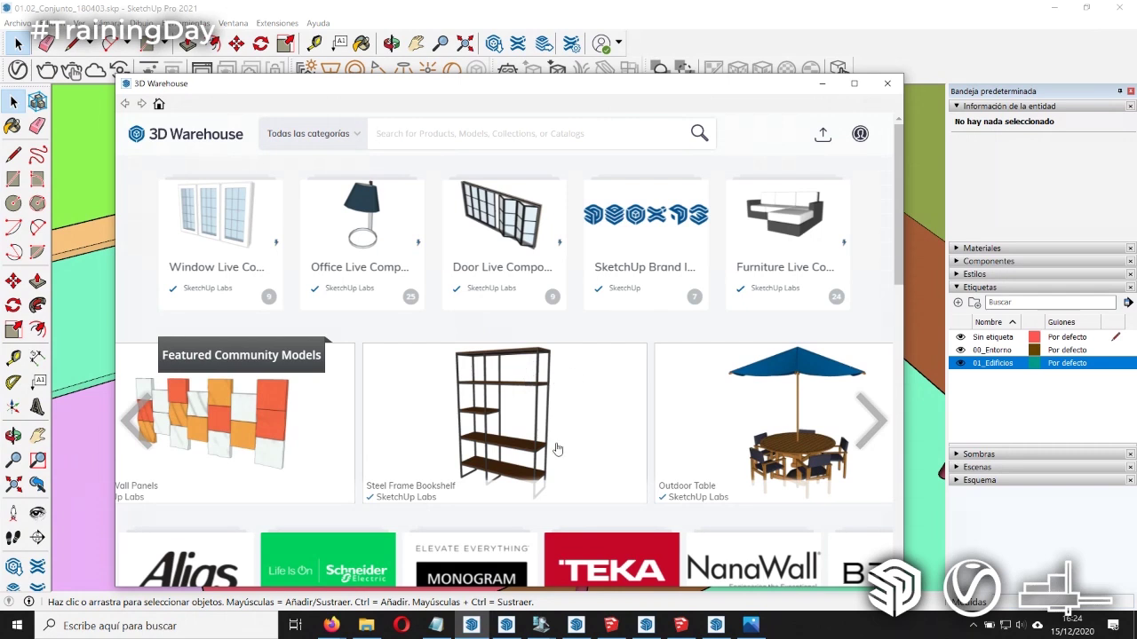
mouse_move(503, 238)
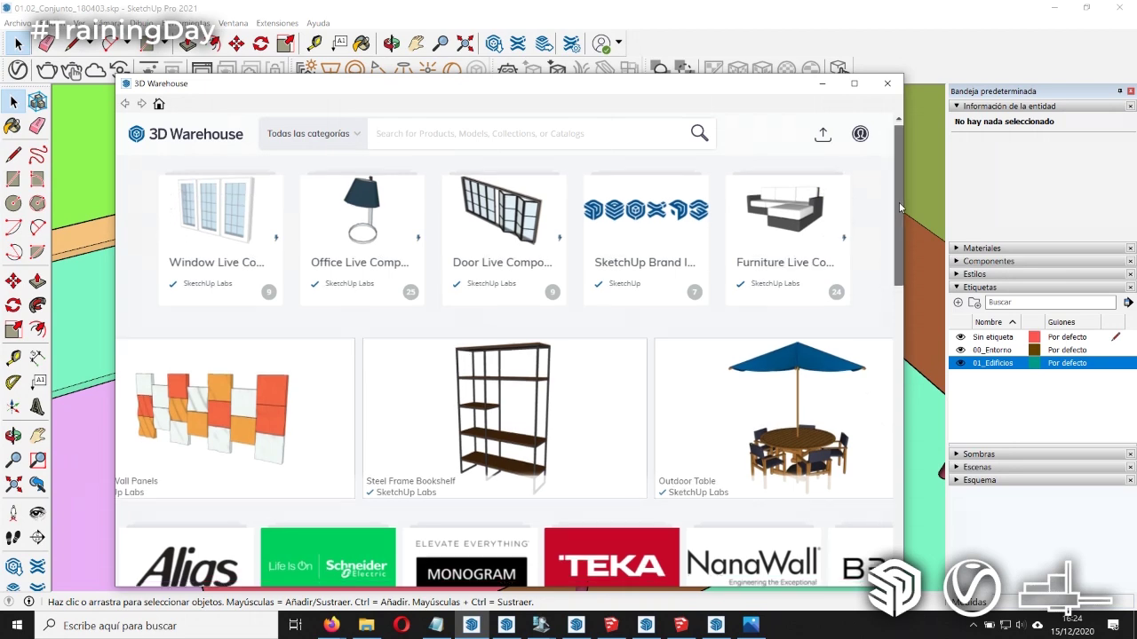
scroll(892, 230, down, 2)
scroll(893, 284, down, 2)
scroll(887, 338, down, 2)
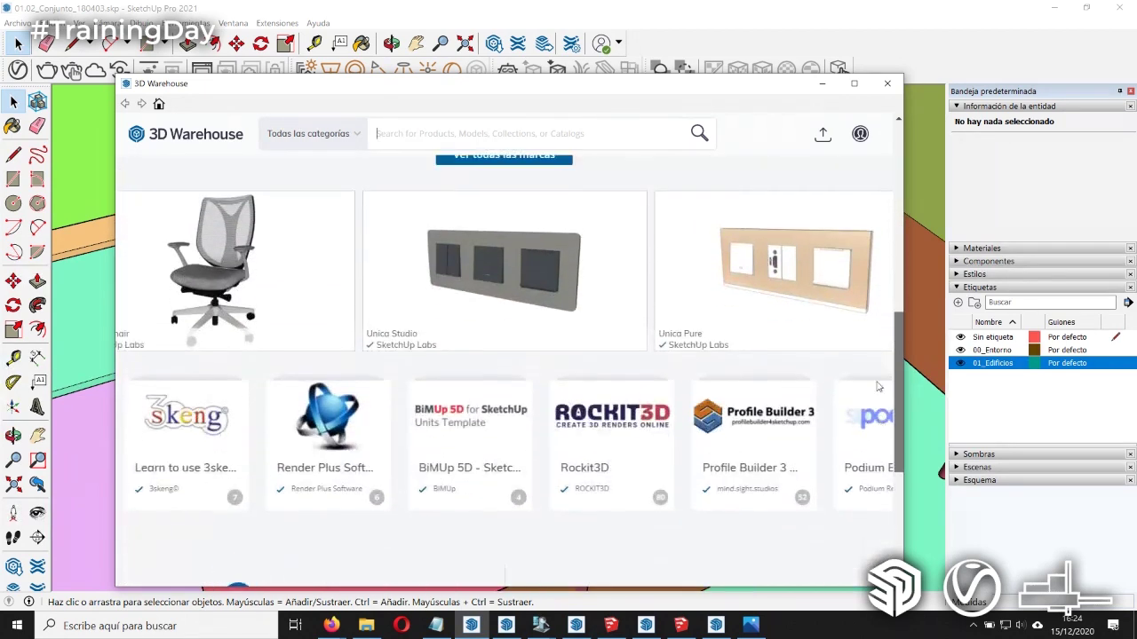
scroll(883, 364, up, 5)
Step: Search 3D Warehouse for 'ducha exterior' and start downloading the Douche NIAGARA shower
click(429, 132)
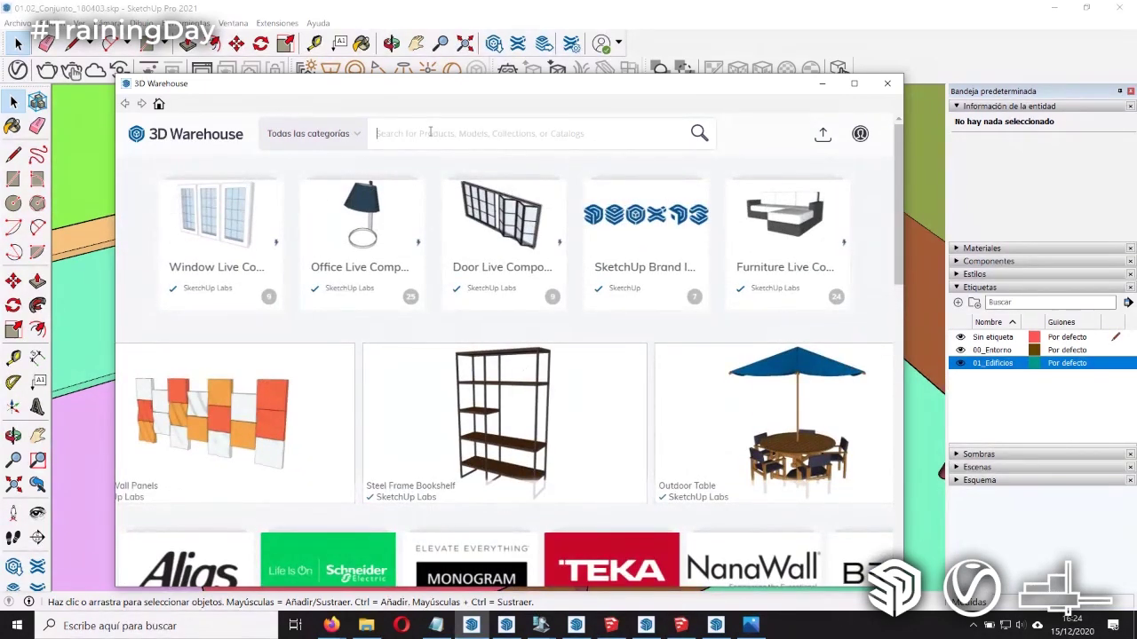
text(ducha)
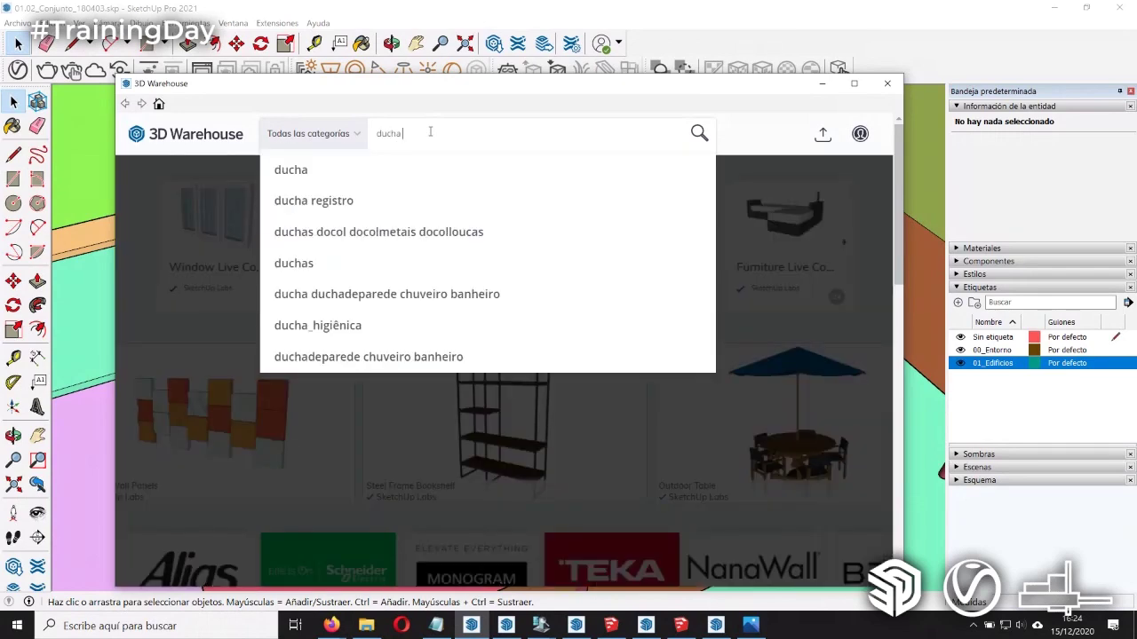
text( exterior)
key(BackSpace)
key(BackSpace)
key(BackSpace)
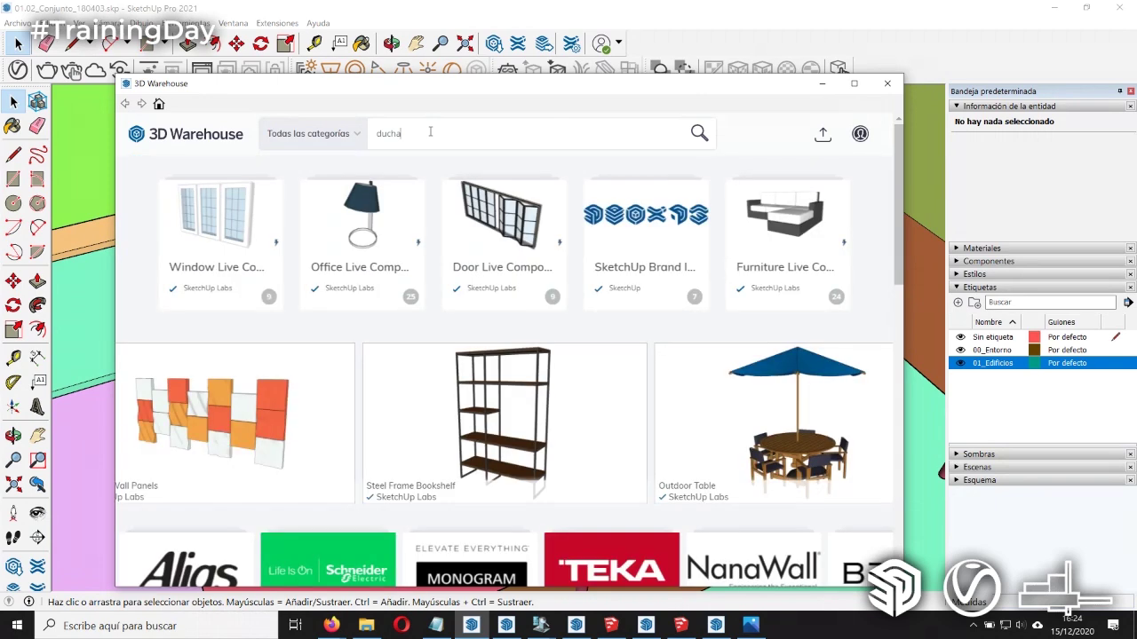
key(Return)
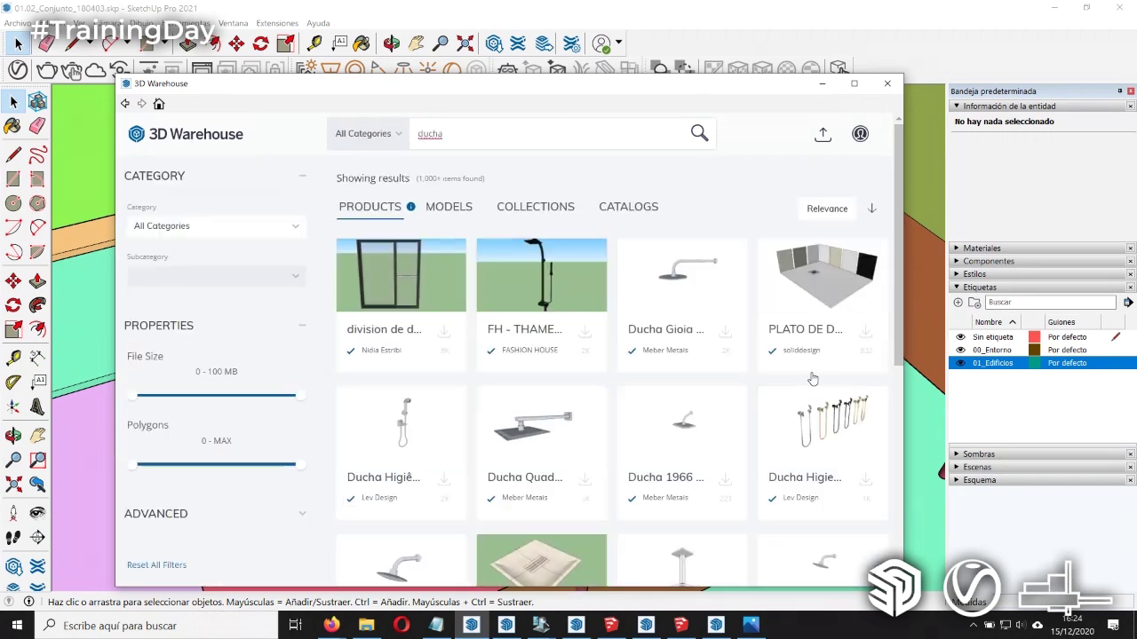
mouse_move(899, 210)
mouse_down()
mouse_move(875, 422)
mouse_move(887, 226)
mouse_up()
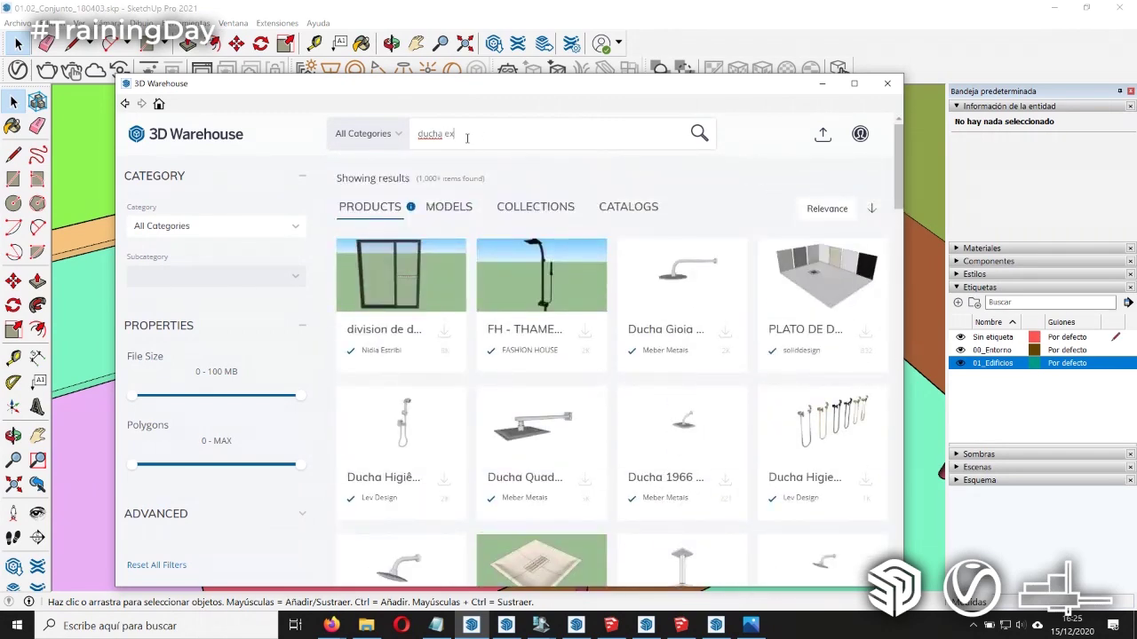
text(terior)
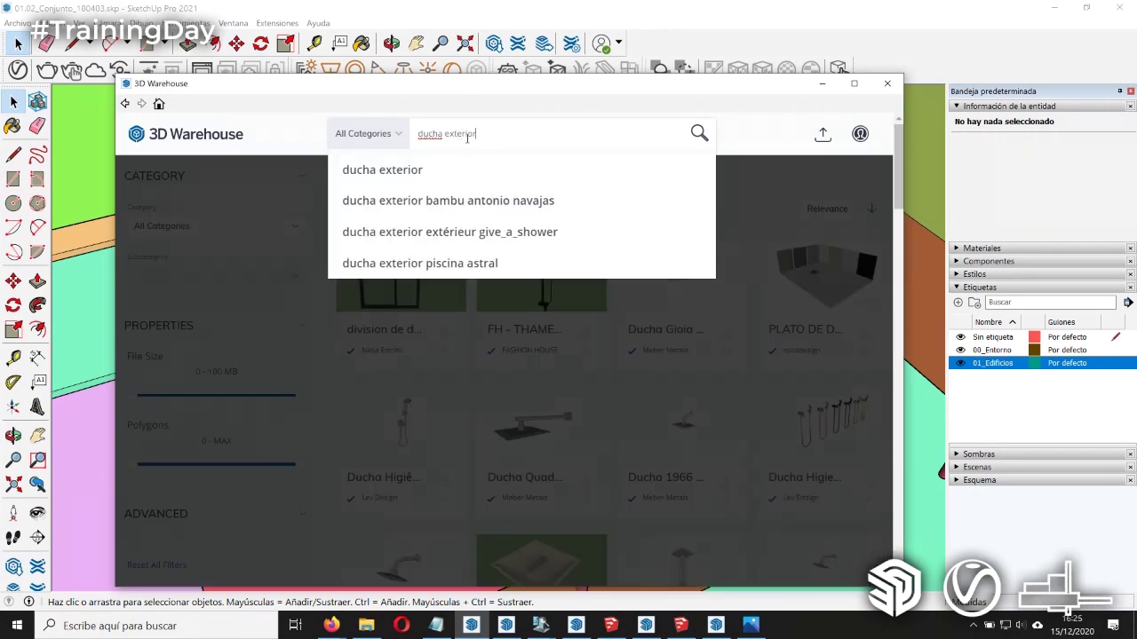
key(Return)
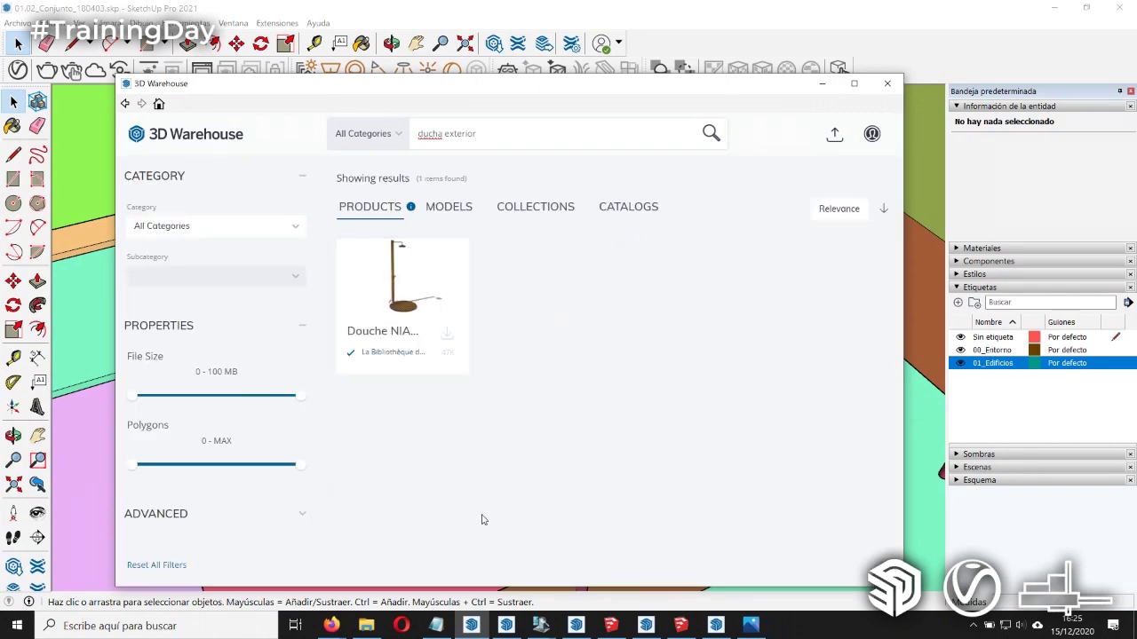
click(407, 295)
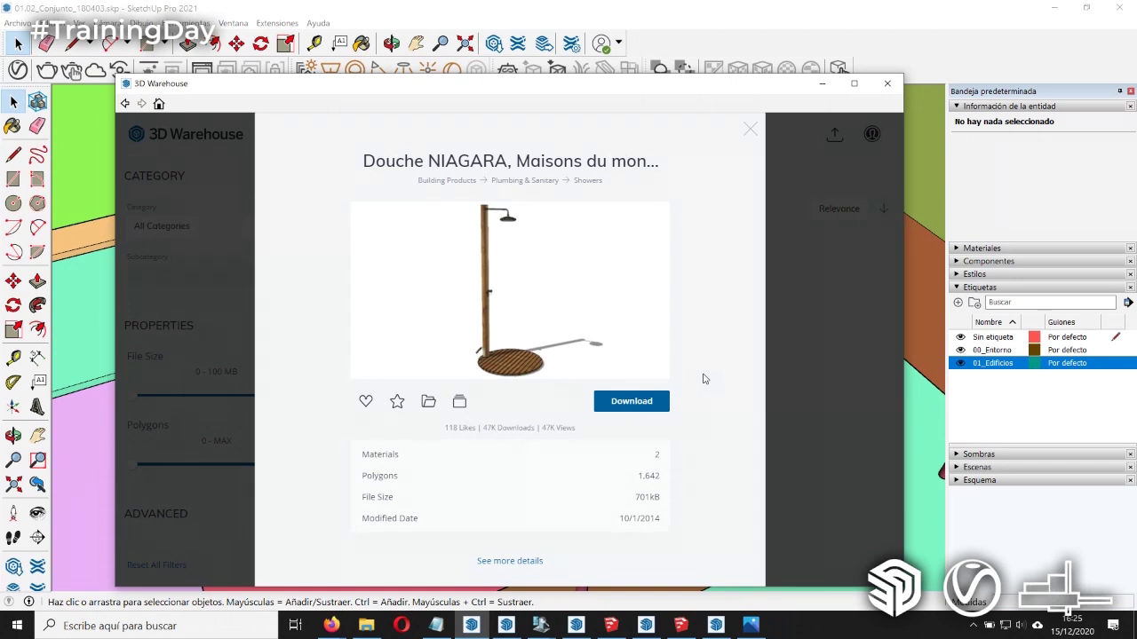
click(632, 402)
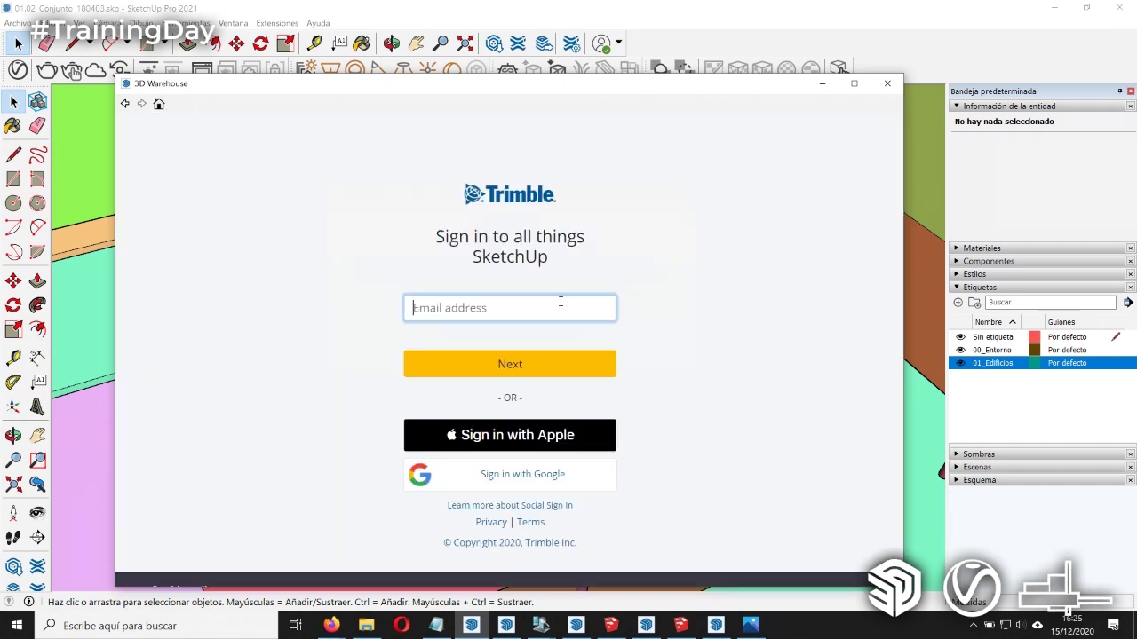
Step: Enter the account credentials on the Trimble sign-in page
text(by)
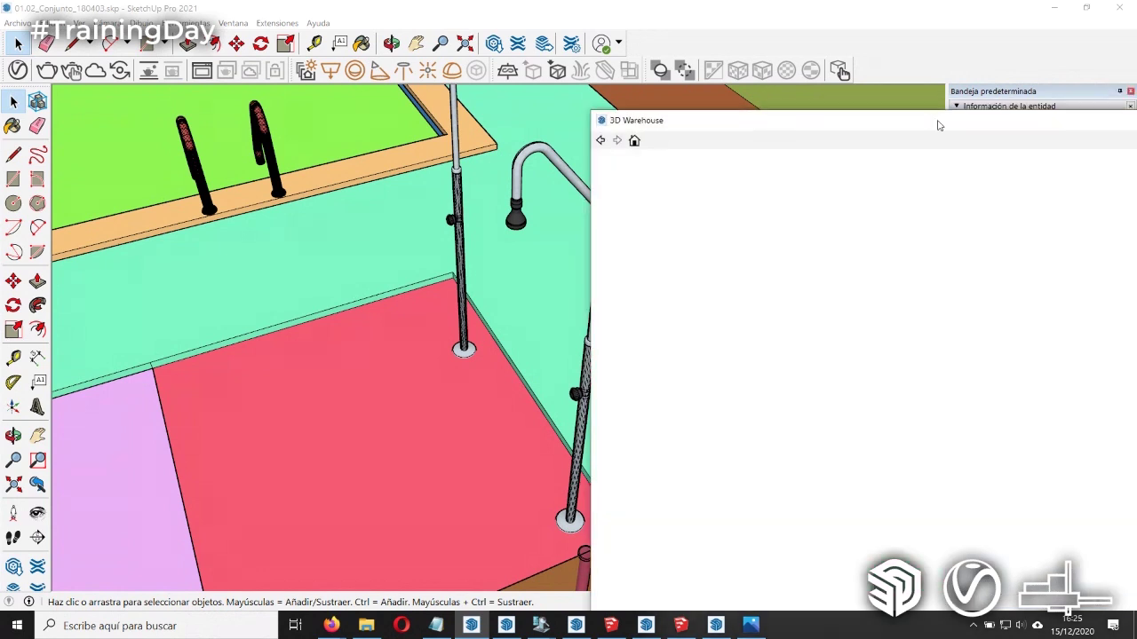
Step: Reopen the Douche NIAGARA details in 3D Warehouse and load it directly into the model
drag(939, 119, 459, 61)
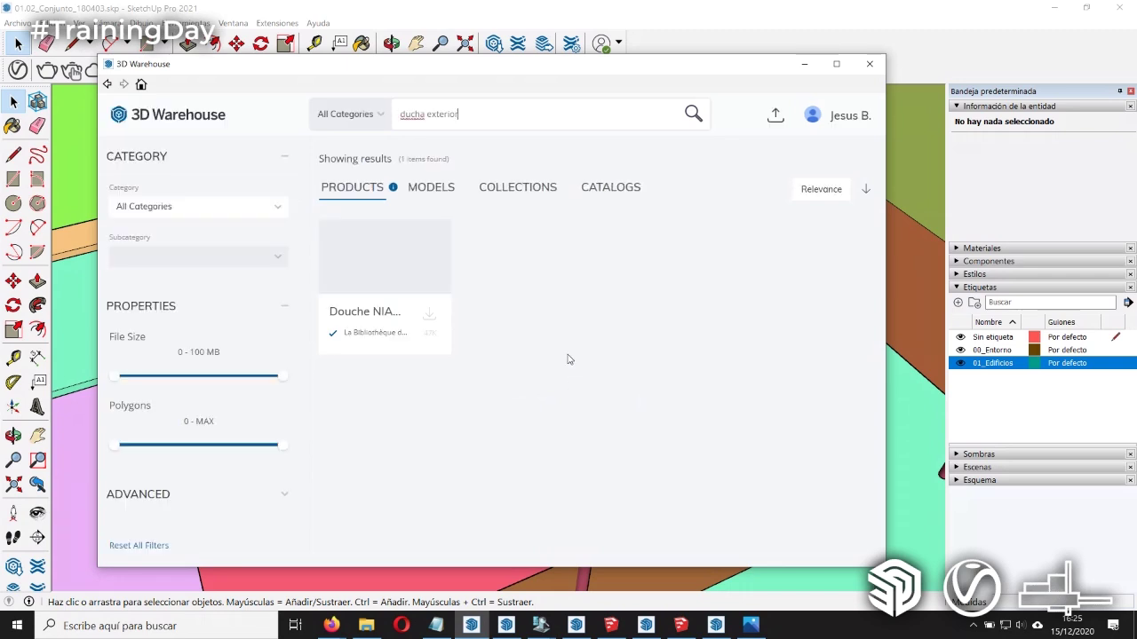
click(376, 288)
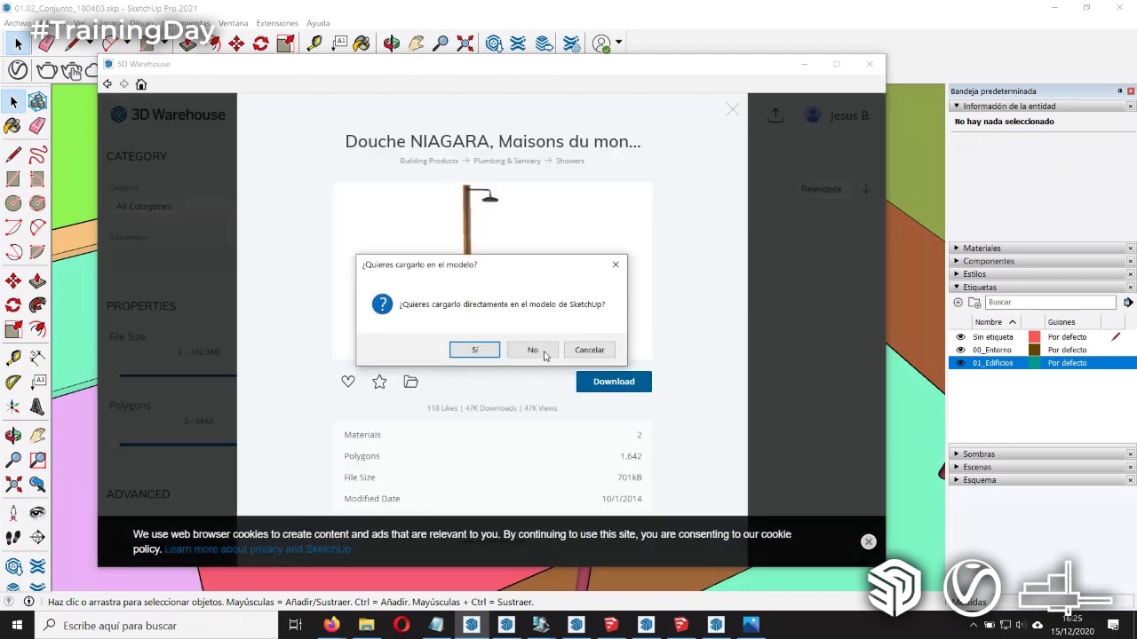
click(454, 352)
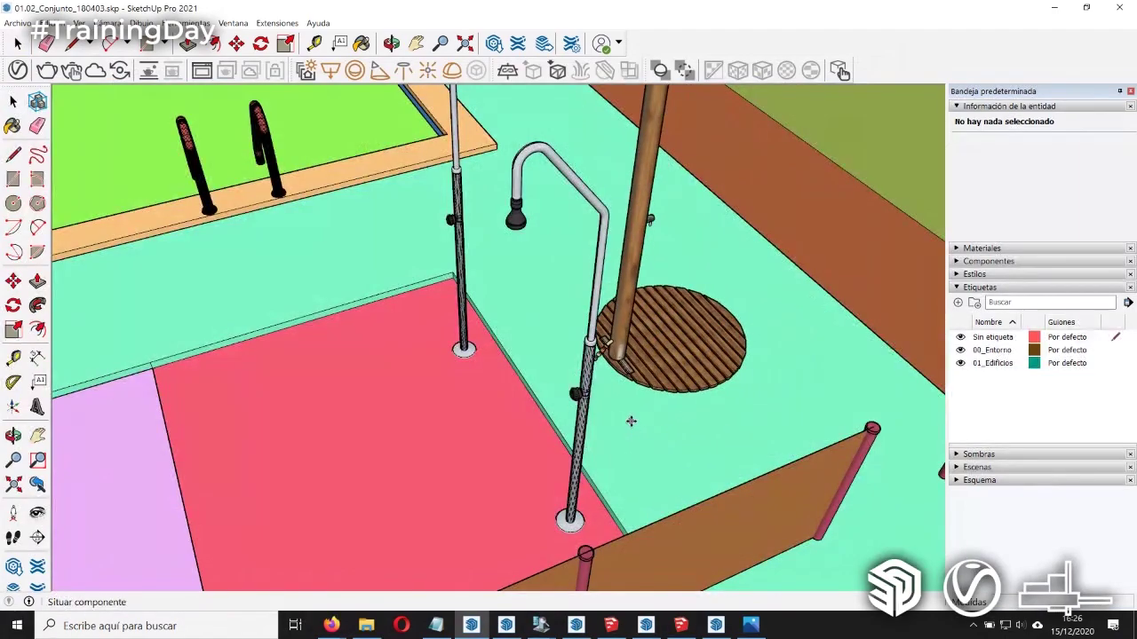
Step: Place the Douche NIAGARA shower on the terrace floor and orbit around to inspect it
click(631, 420)
middle_drag(587, 438, 412, 511)
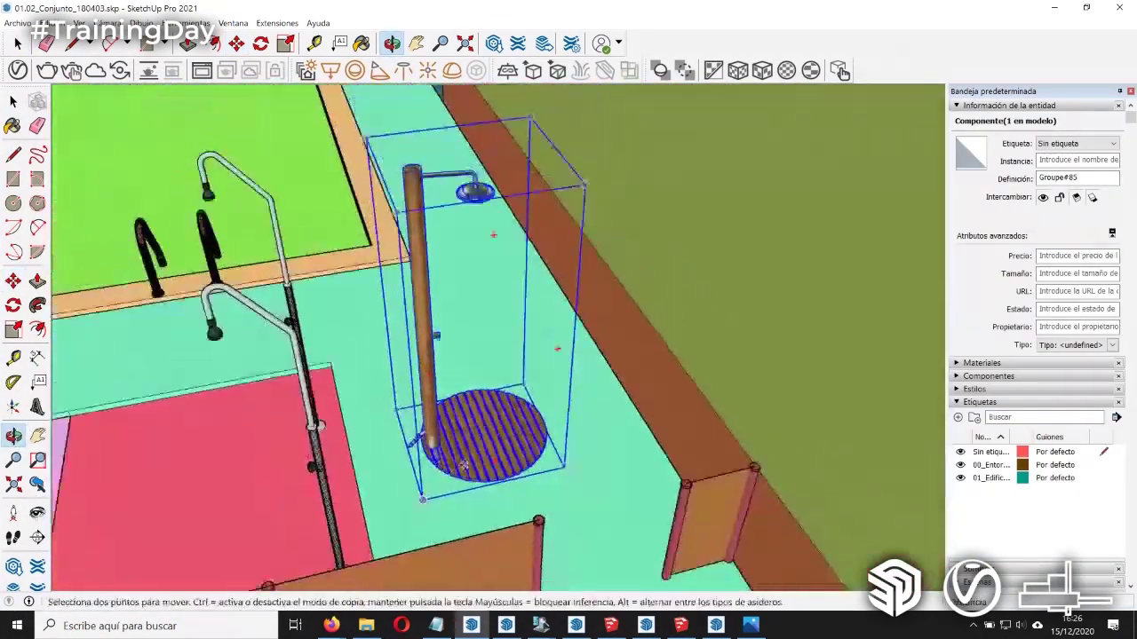
middle_drag(412, 512, 494, 449)
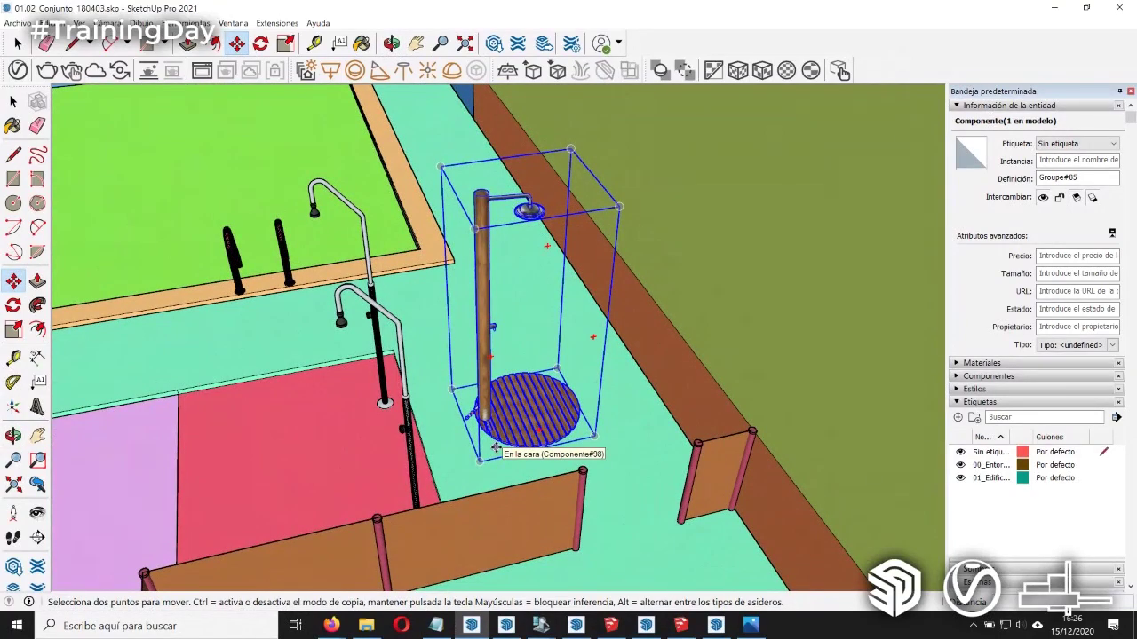
middle_drag(495, 449, 499, 393)
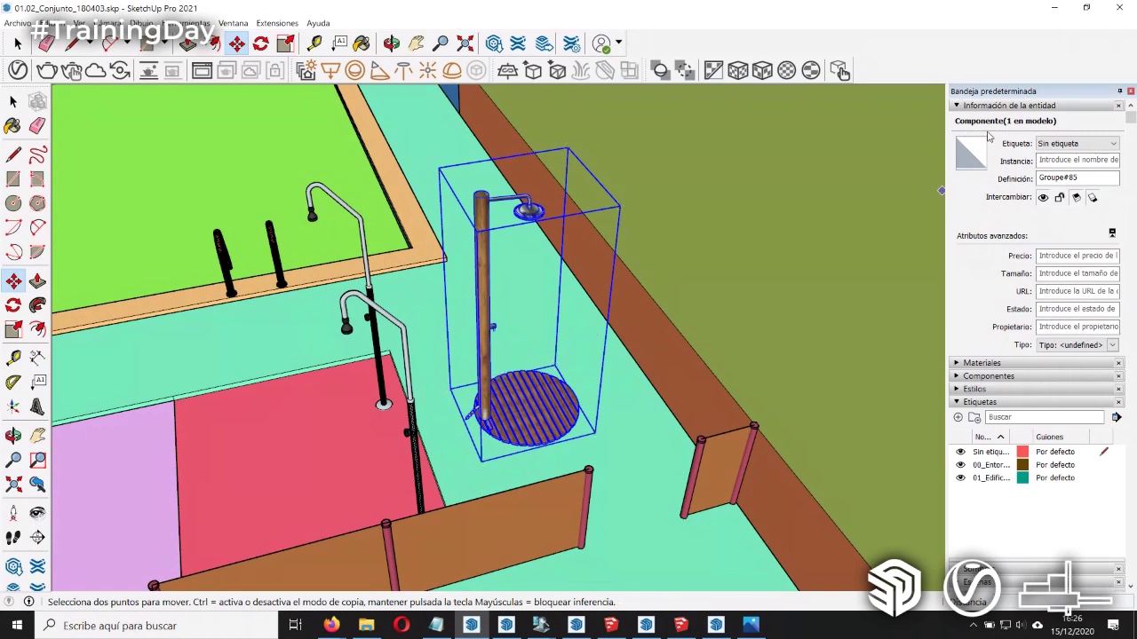
scroll(517, 185, up, 2)
scroll(517, 184, up, 2)
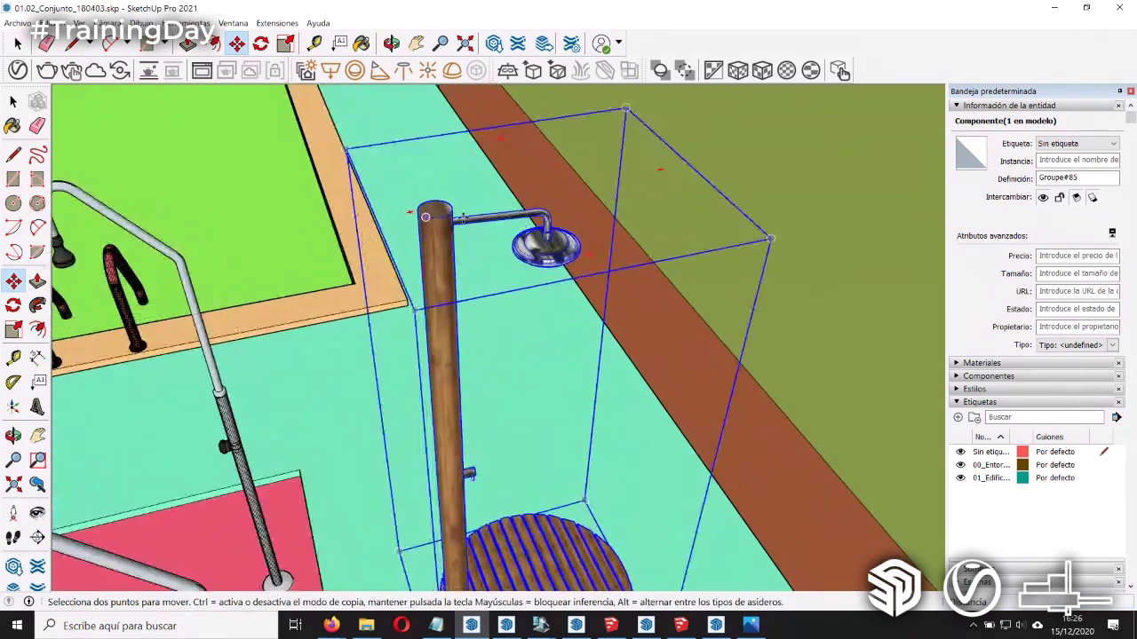
scroll(482, 344, down, 2)
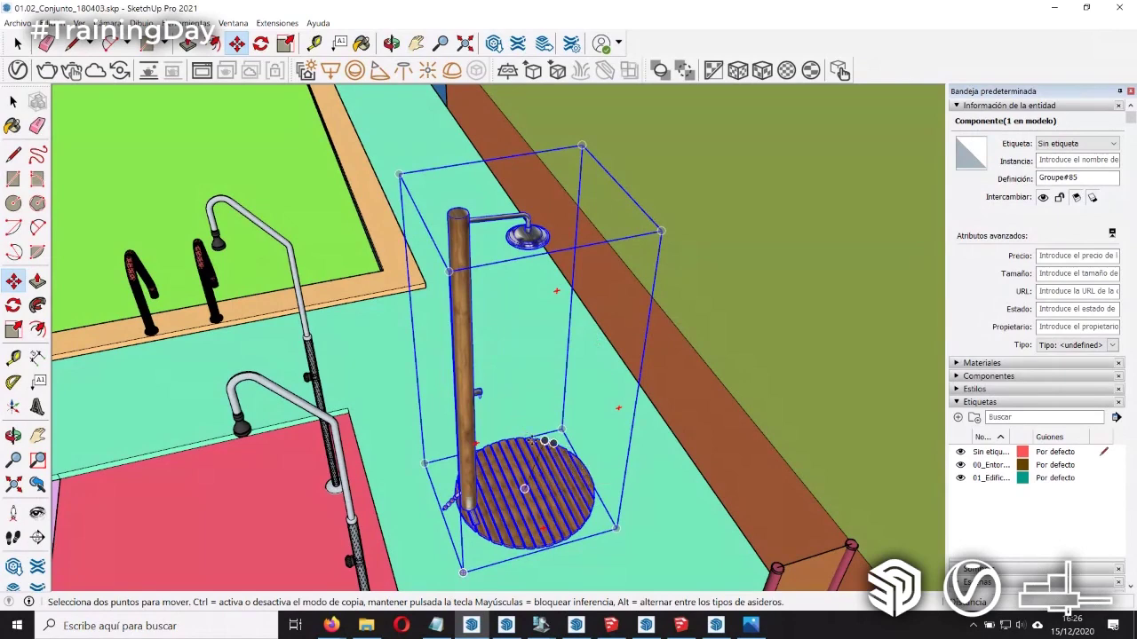
Step: Edit the shower component and delete the chain fitting and bottom base pieces
key(space)
double_click(510, 487)
click(515, 485)
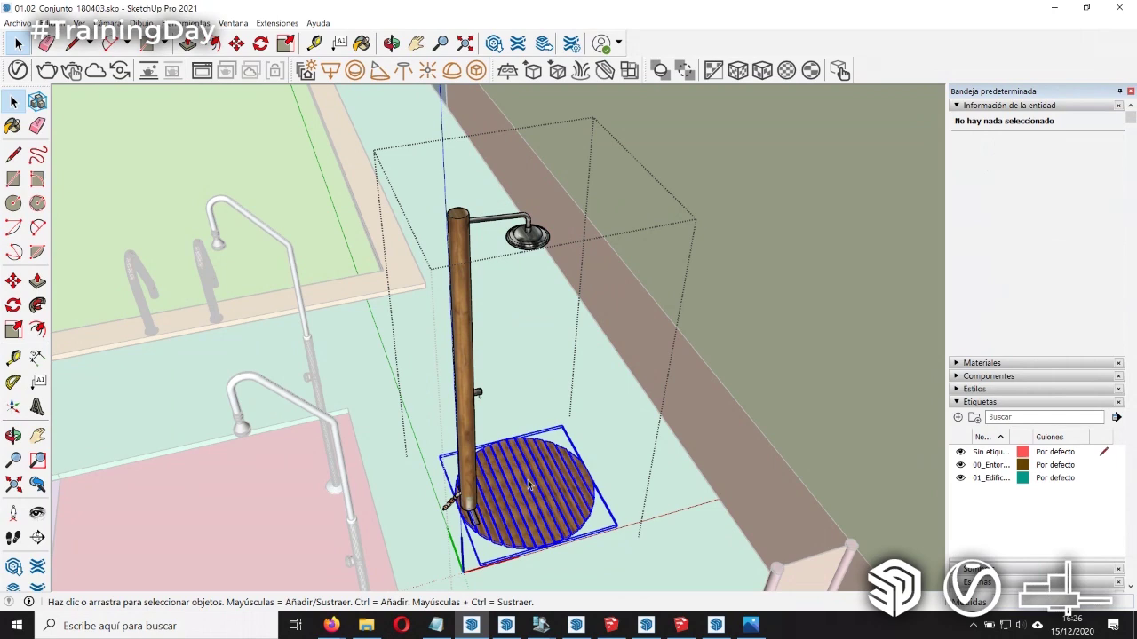
double_click(528, 480)
key(Escape)
scroll(528, 480, up, 3)
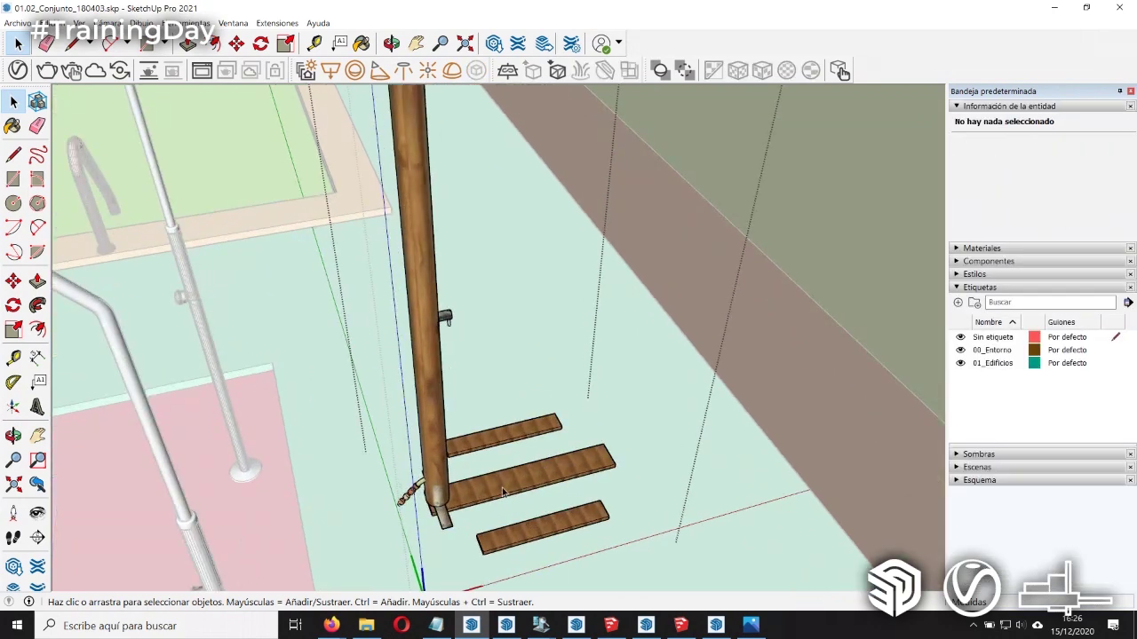
middle_drag(527, 480, 497, 426)
scroll(435, 493, up, 2)
click(433, 497)
key(Delete)
click(469, 533)
key(Delete)
Step: Delete the pole inside the shower component
middle_drag(502, 547, 500, 312)
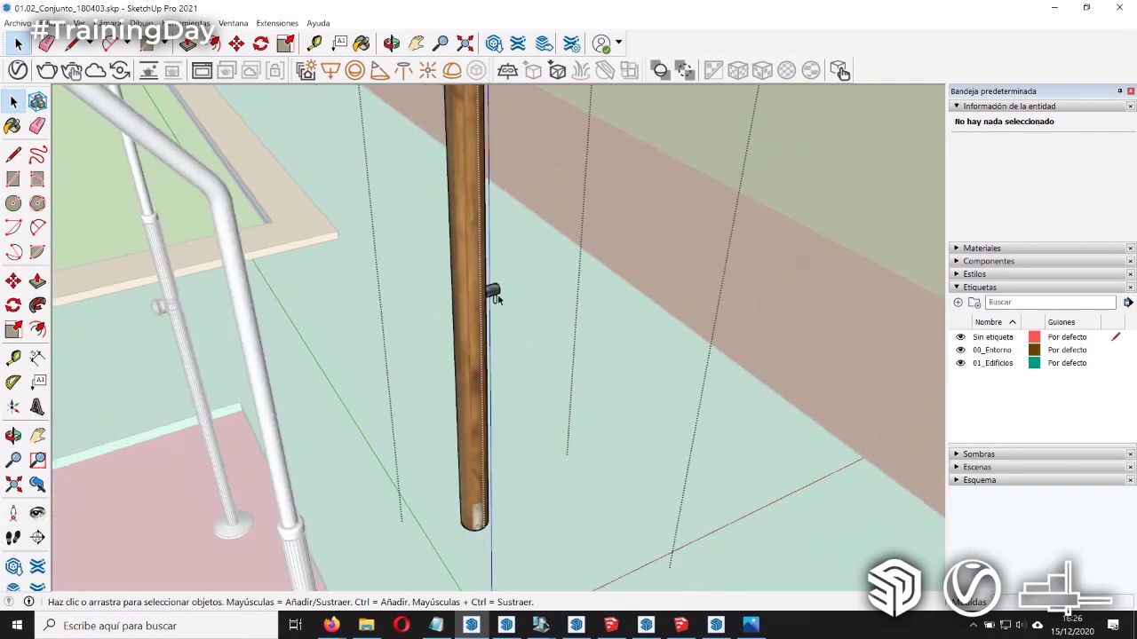
middle_drag(519, 353, 561, 454)
scroll(561, 454, down, 3)
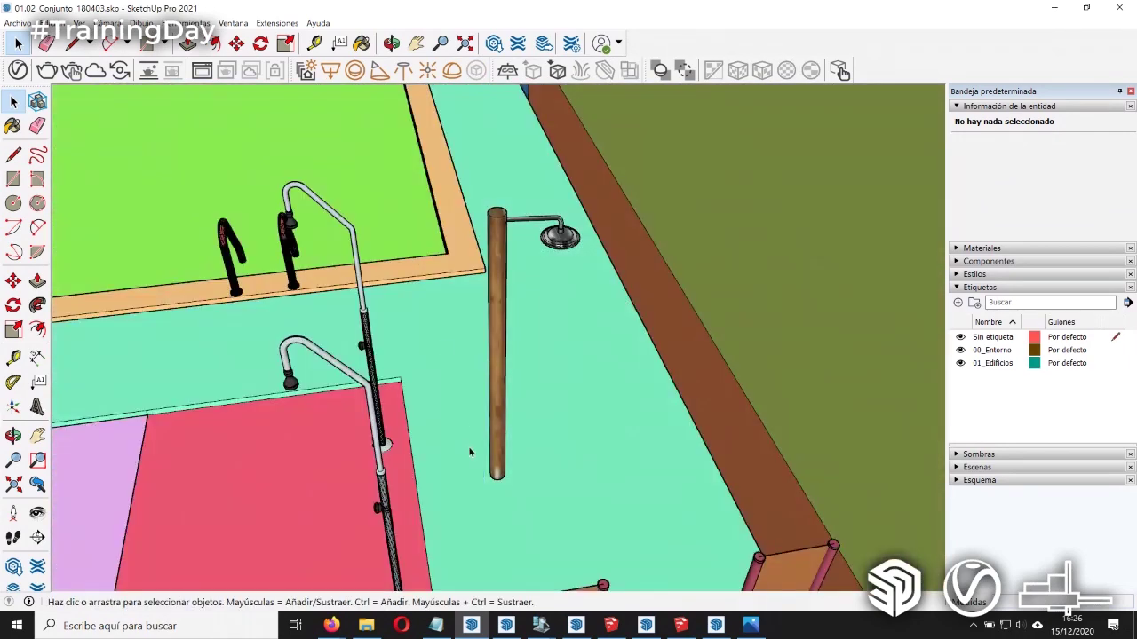
click(490, 270)
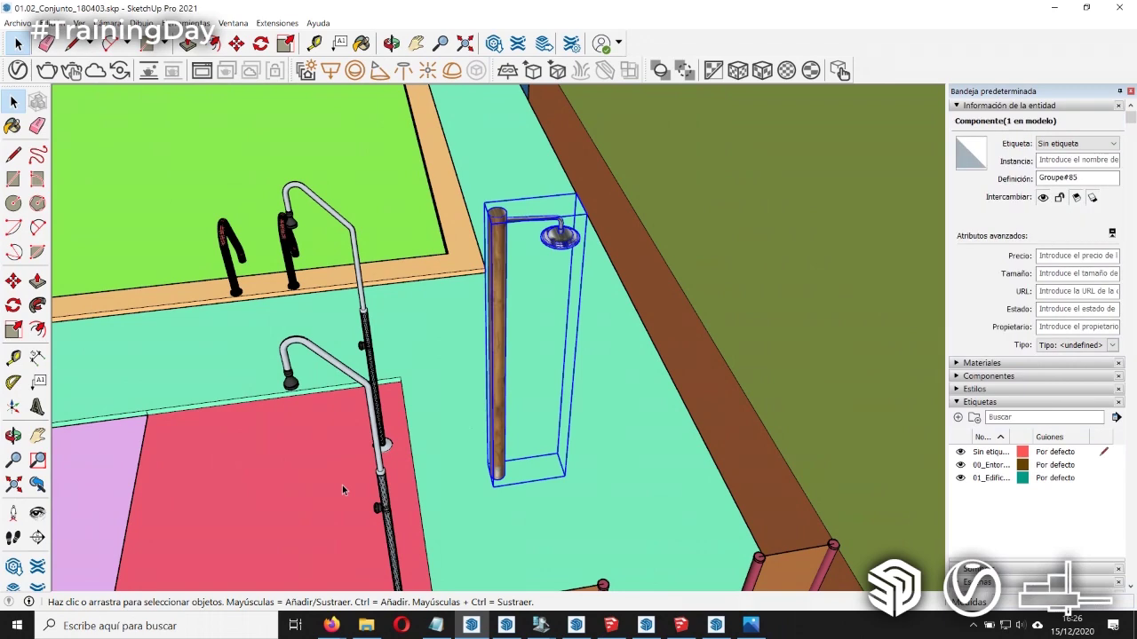
middle_drag(430, 443, 489, 241)
scroll(488, 242, up, 3)
scroll(494, 262, down, 1)
scroll(499, 282, down, 2)
double_click(499, 282)
click(499, 374)
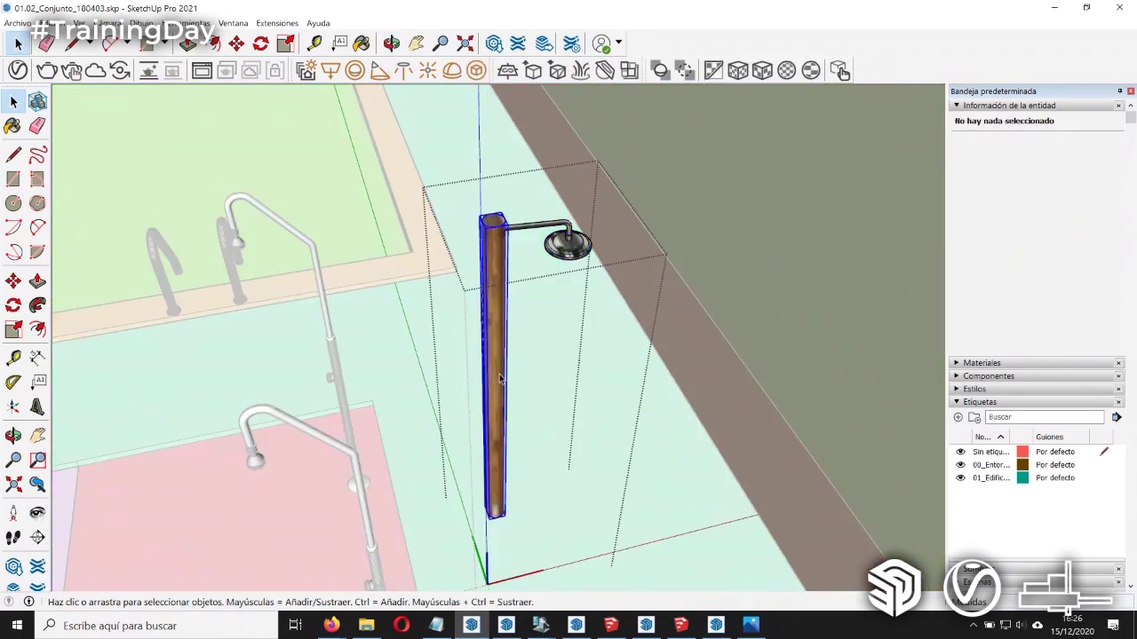
key(h)
click(499, 379)
Step: Push/Pull the shower pipe's end face outward about 0,547 m to lengthen the arm
middle_drag(499, 379, 559, 401)
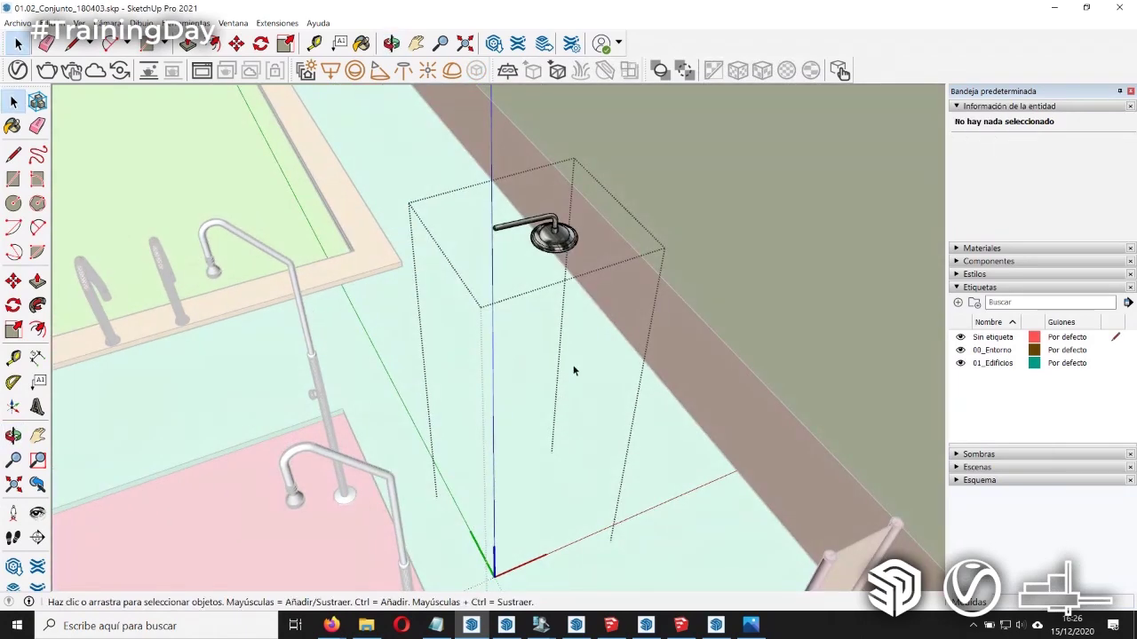
scroll(551, 236, up, 2)
scroll(551, 235, up, 2)
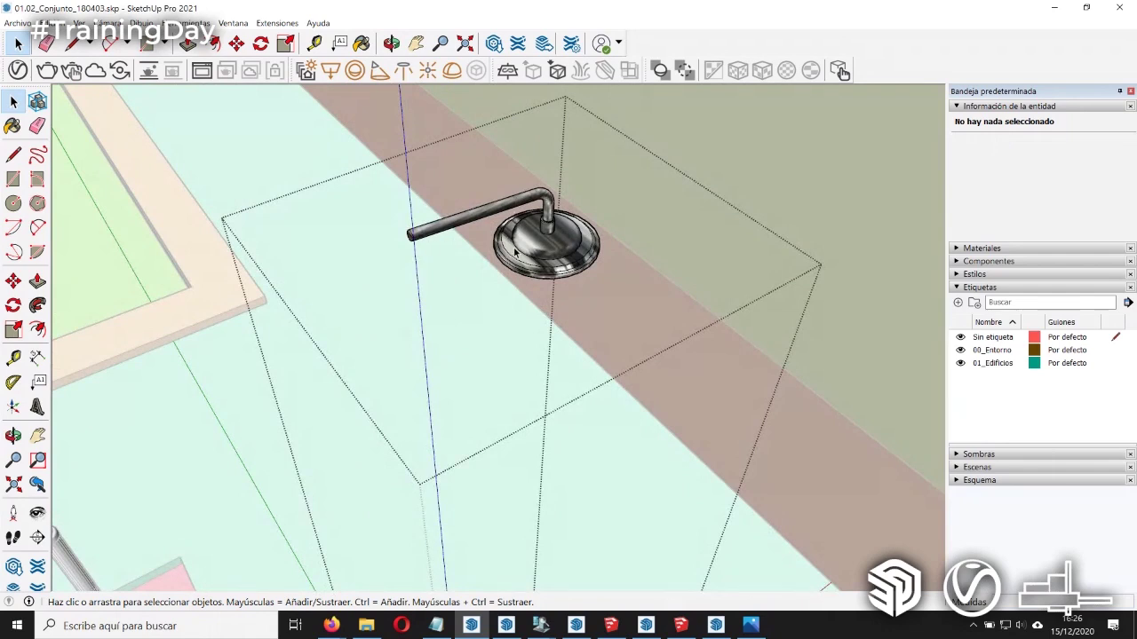
scroll(420, 236, down, 2)
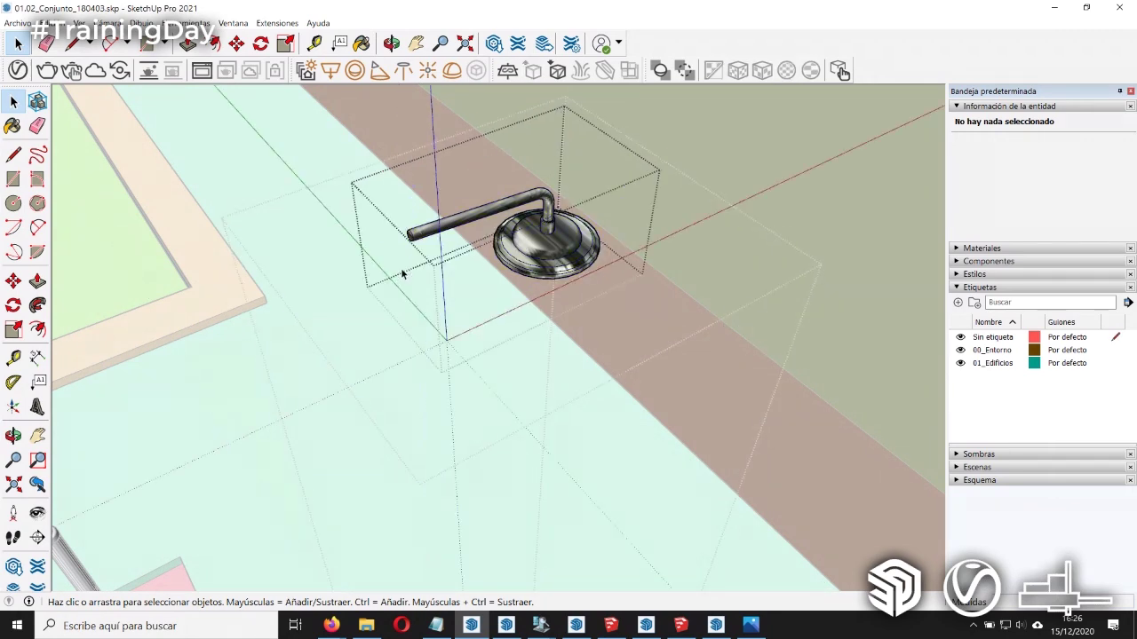
middle_drag(418, 248, 408, 244)
scroll(411, 239, up, 2)
scroll(410, 242, up, 1)
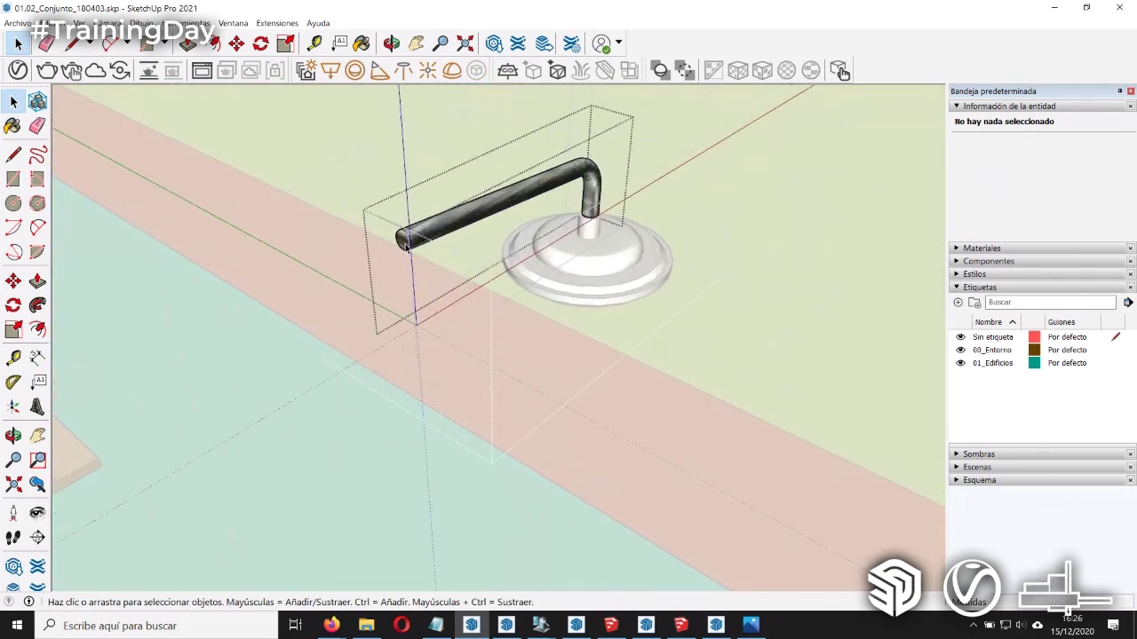
key(p)
click(403, 247)
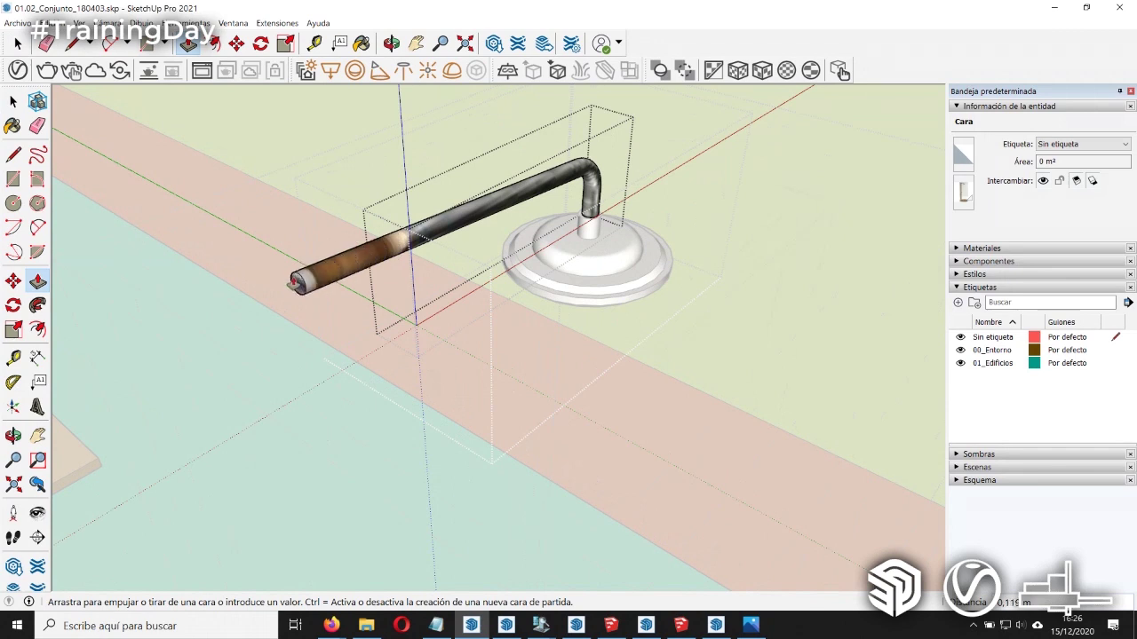
scroll(293, 302, down, 3)
click(426, 478)
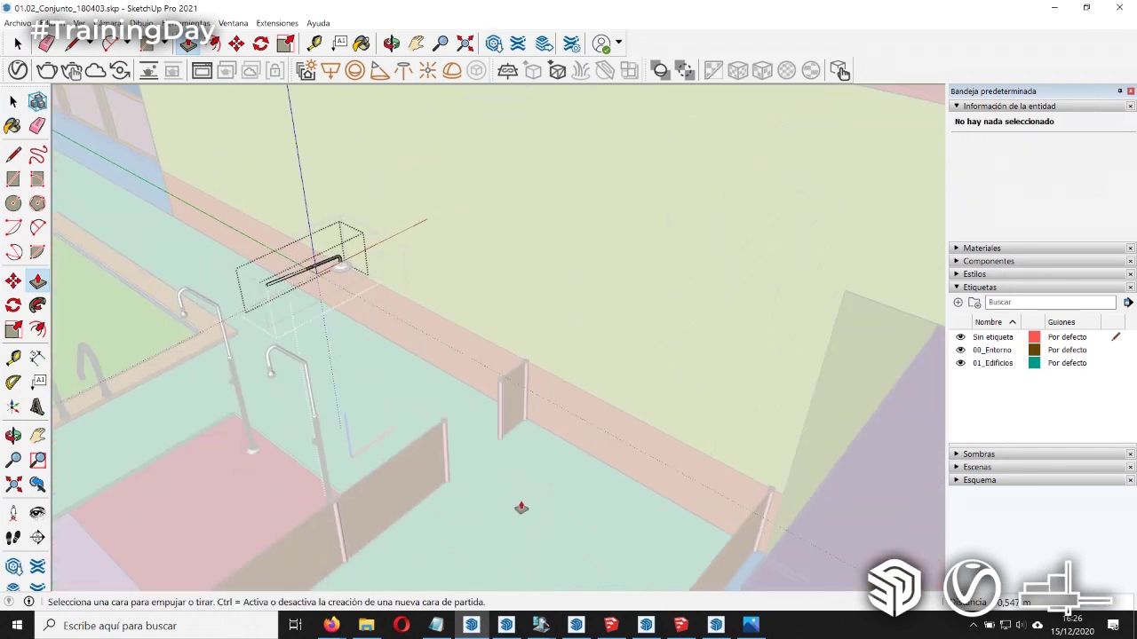
key(space)
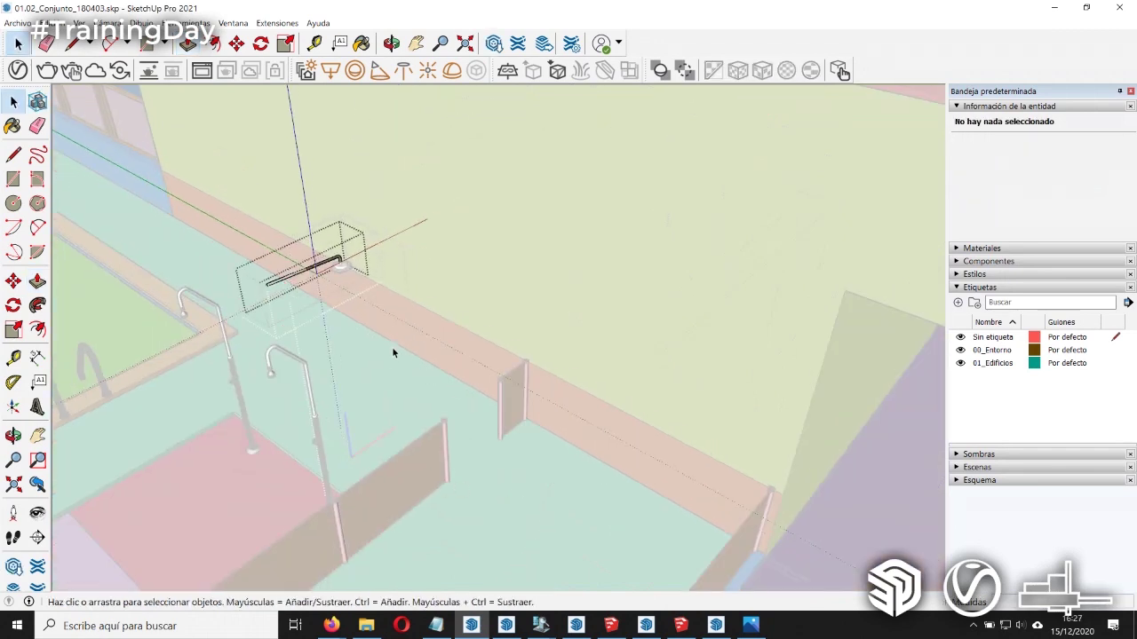
scroll(361, 307, up, 3)
middle_drag(362, 306, 383, 309)
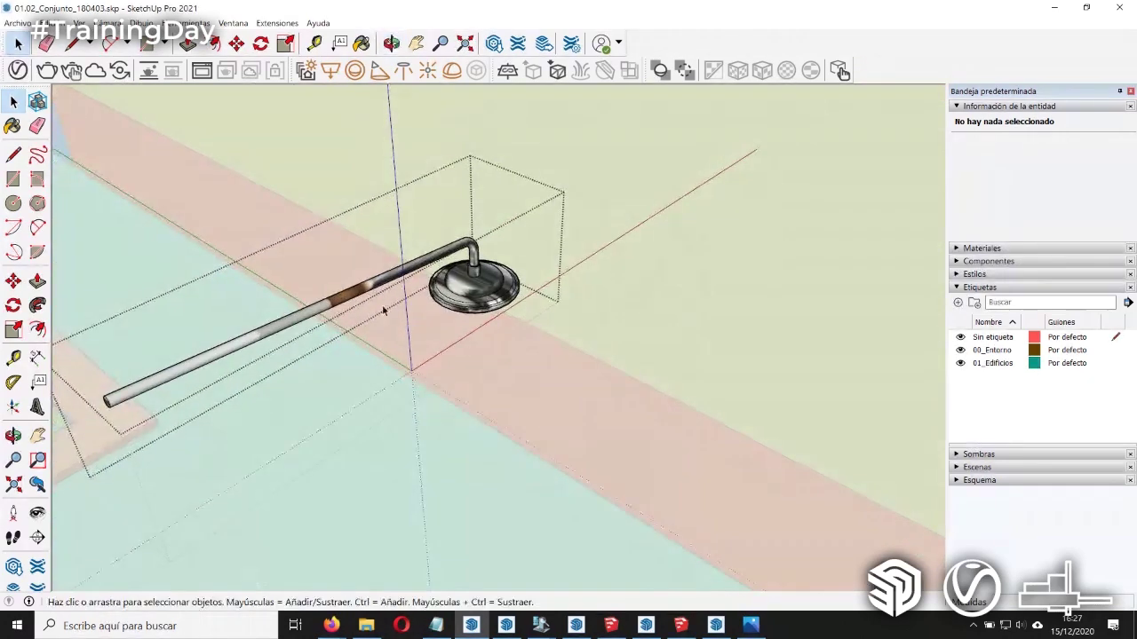
Step: Paint the whole shower pipe with Metal > Acero inoxidable cepillado
triple_click(333, 307)
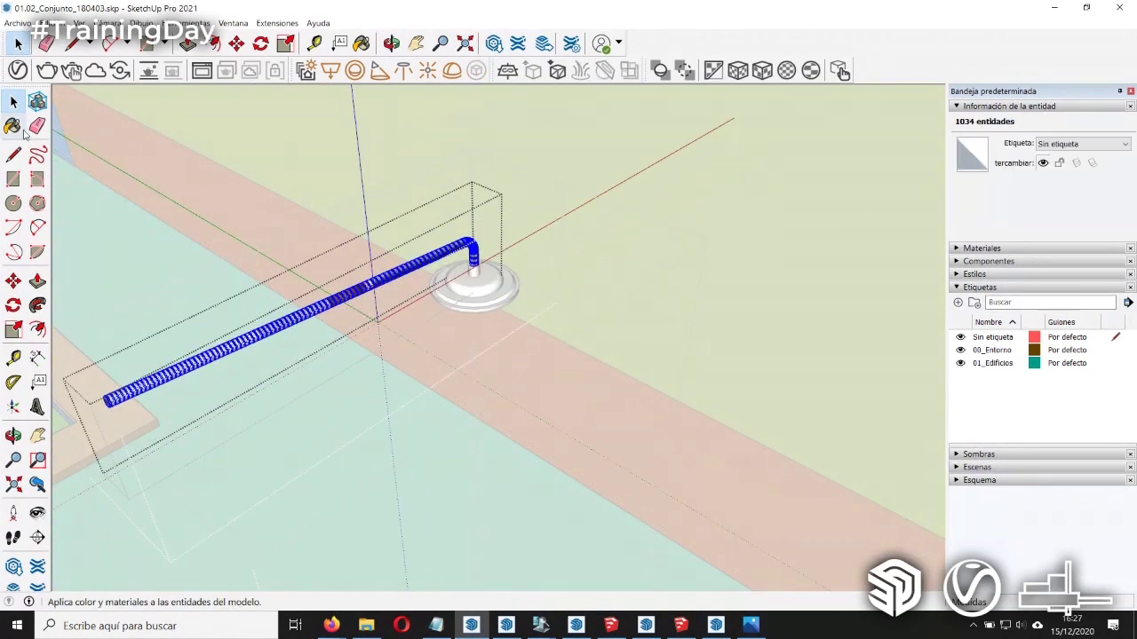
click(13, 125)
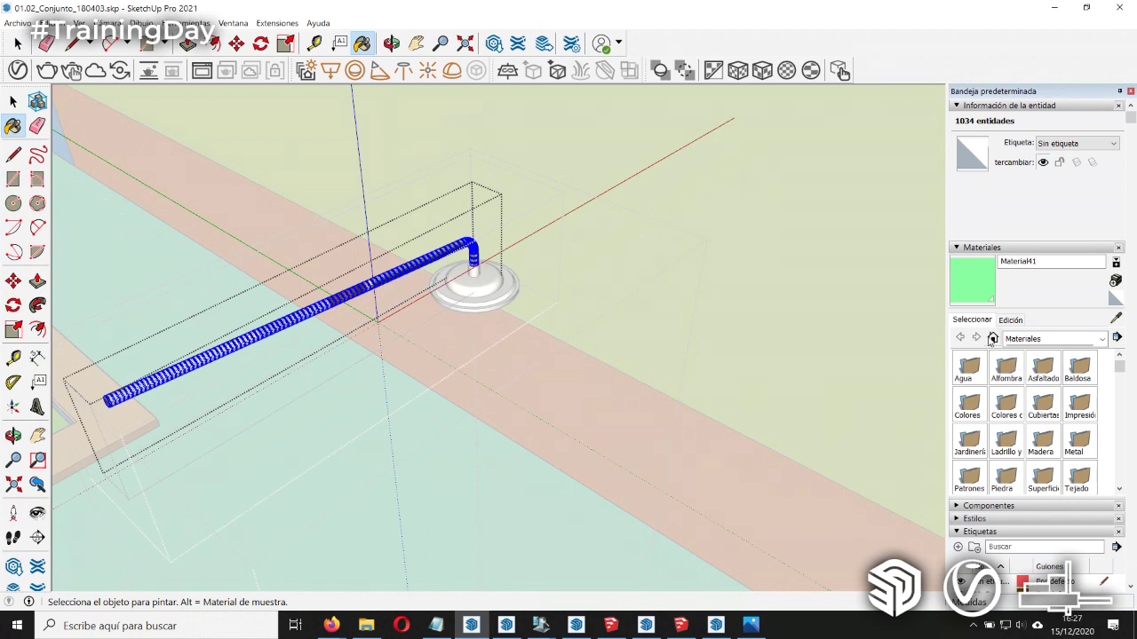
click(1085, 340)
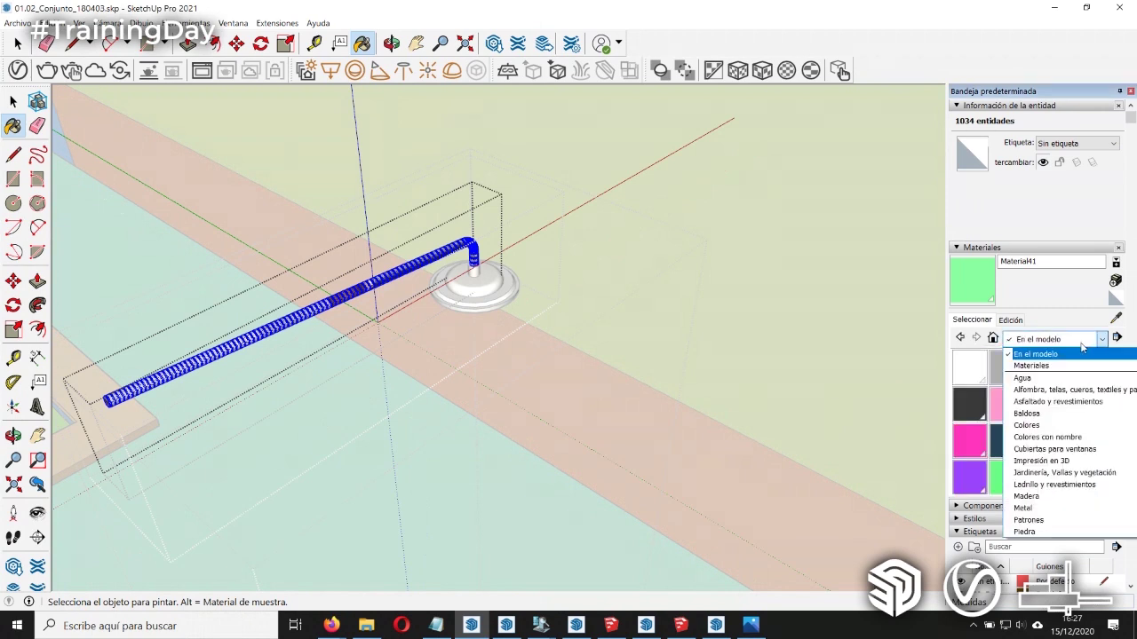
click(1046, 507)
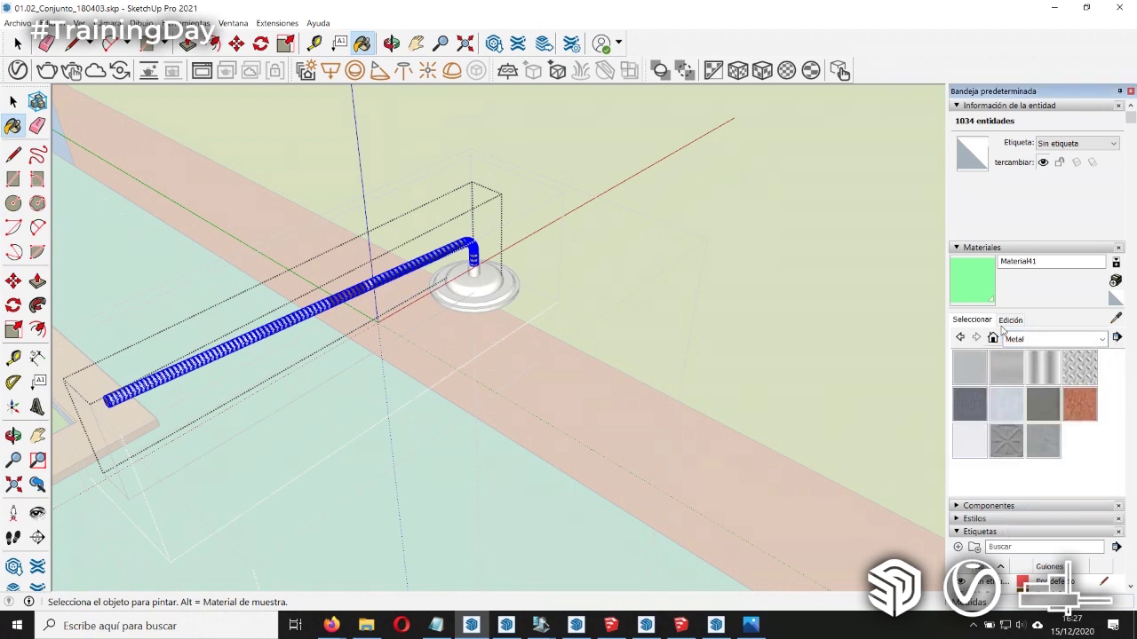
click(970, 368)
middle_drag(585, 320, 480, 288)
Step: Paint the round base disc with the same brushed steel and exit the shower group
click(476, 287)
triple_click(475, 287)
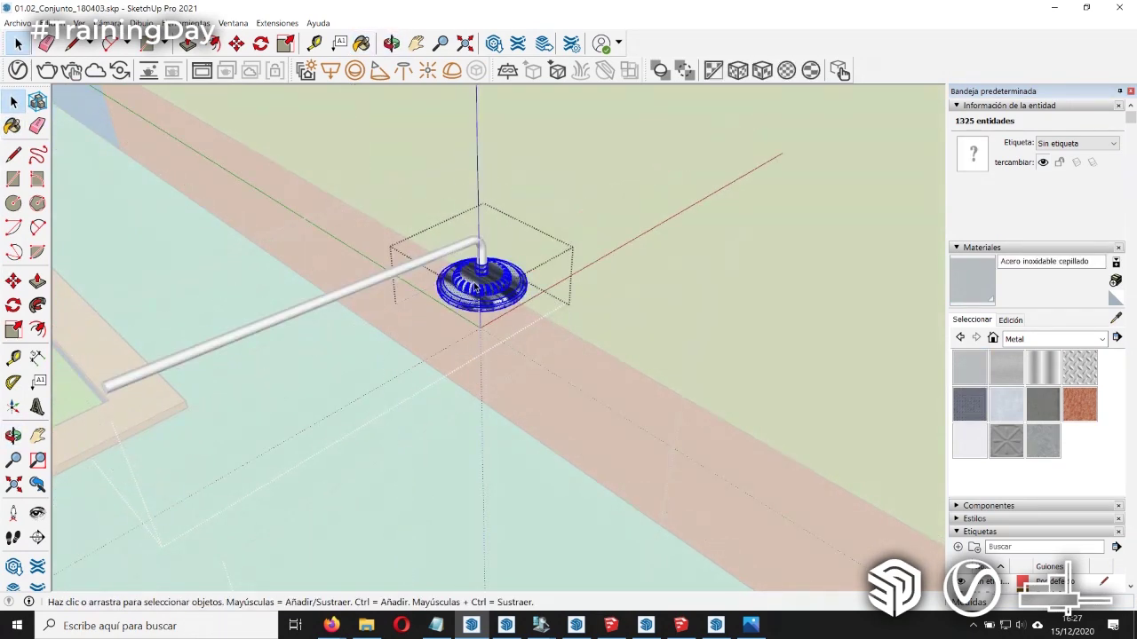
key(b)
click(513, 291)
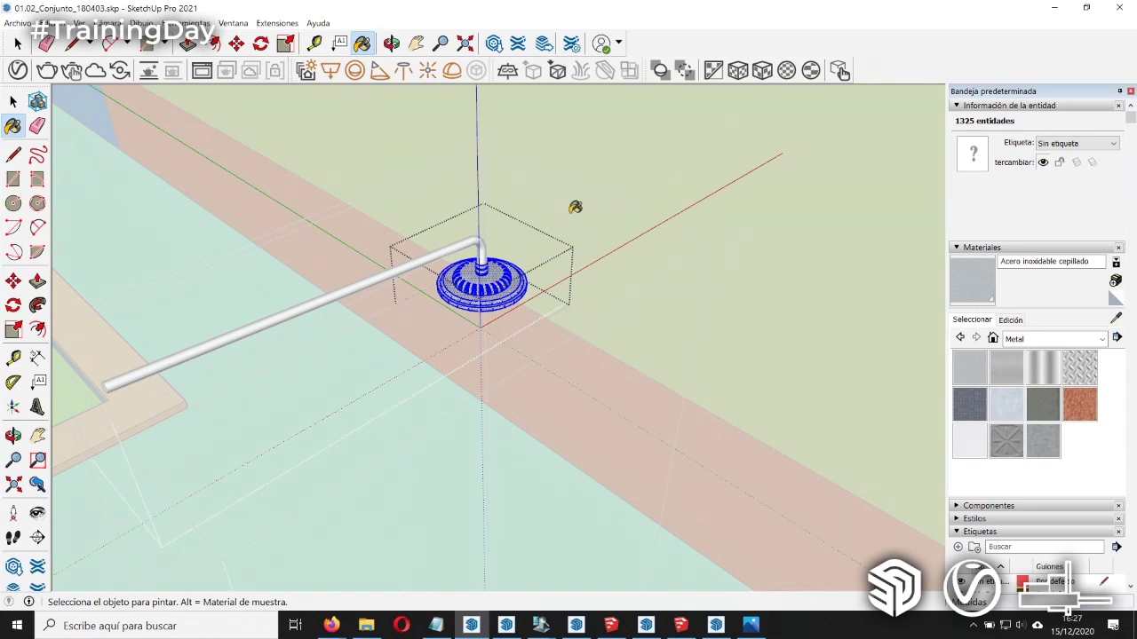
key(space)
key(Escape)
key(Escape)
mouse_move(512, 333)
middle_down()
mouse_move(474, 353)
mouse_move(584, 325)
mouse_move(553, 322)
middle_up()
scroll(474, 353, down, 3)
click(482, 357)
scroll(585, 325, up, 3)
scroll(553, 322, down, 2)
scroll(533, 302, up, 2)
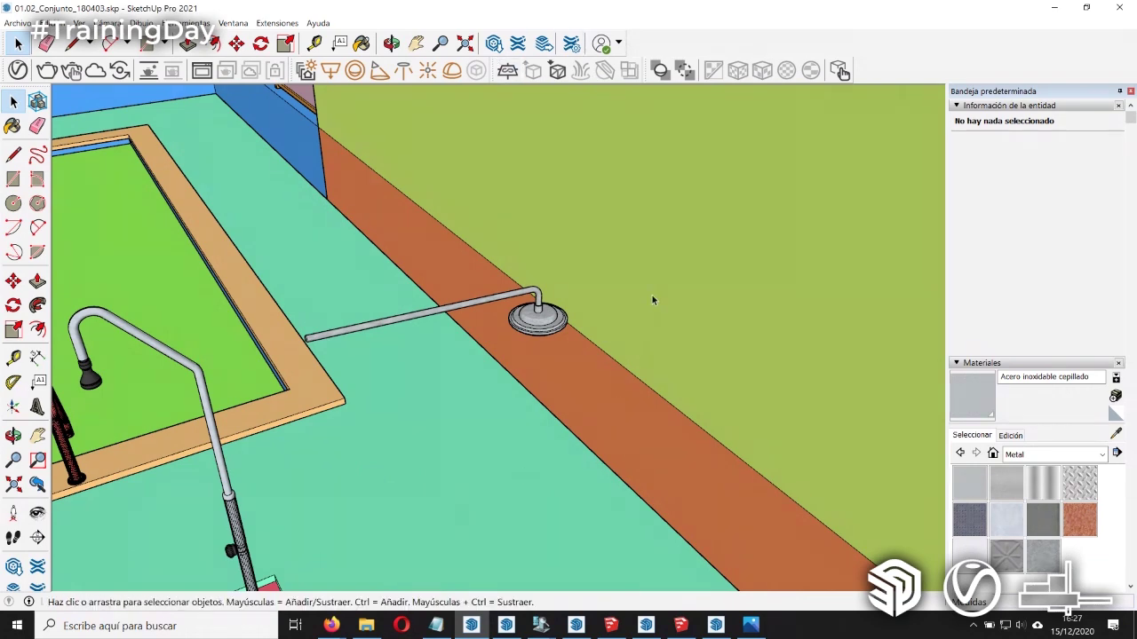
Step: Orbit out over the pool area and reposition the 3D Warehouse window showing 'ducha exterior' results
scroll(651, 309, down, 3)
mouse_move(598, 507)
middle_down()
mouse_move(631, 402)
mouse_move(396, 312)
middle_up()
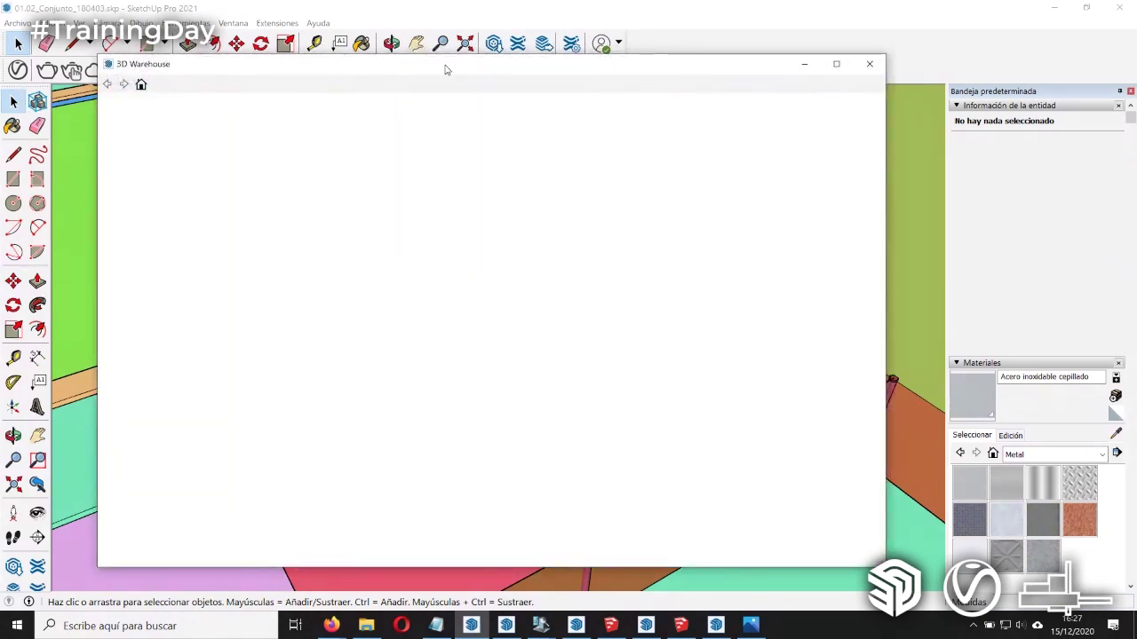
drag(446, 69, 471, 85)
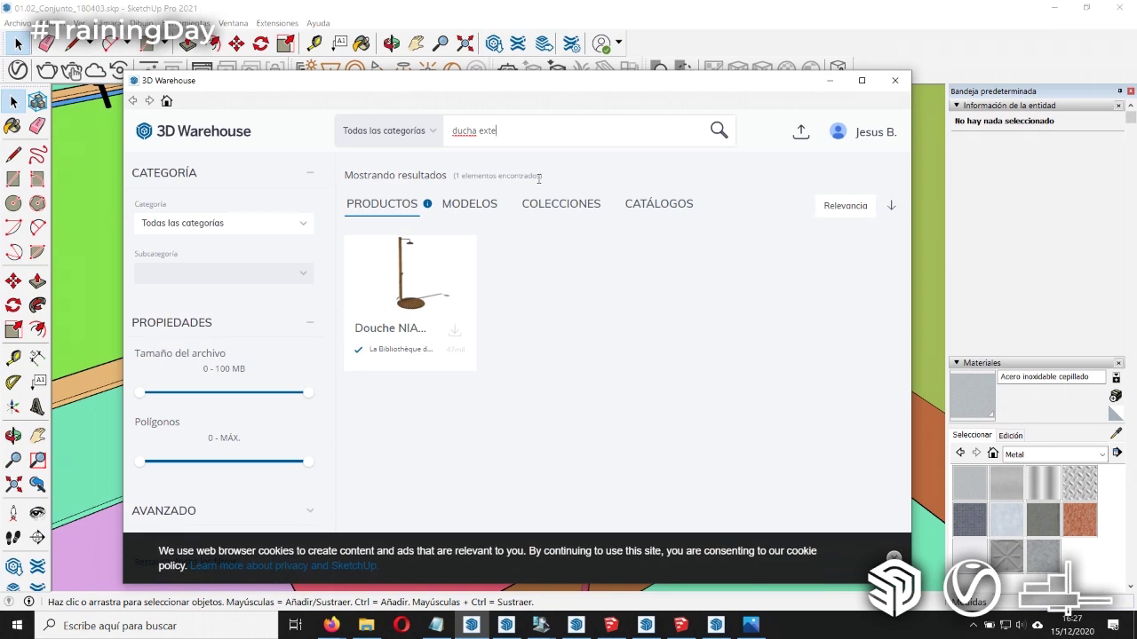
Step: Switch to model results and preview the Ducha exterior piscina Astral shower
click(489, 213)
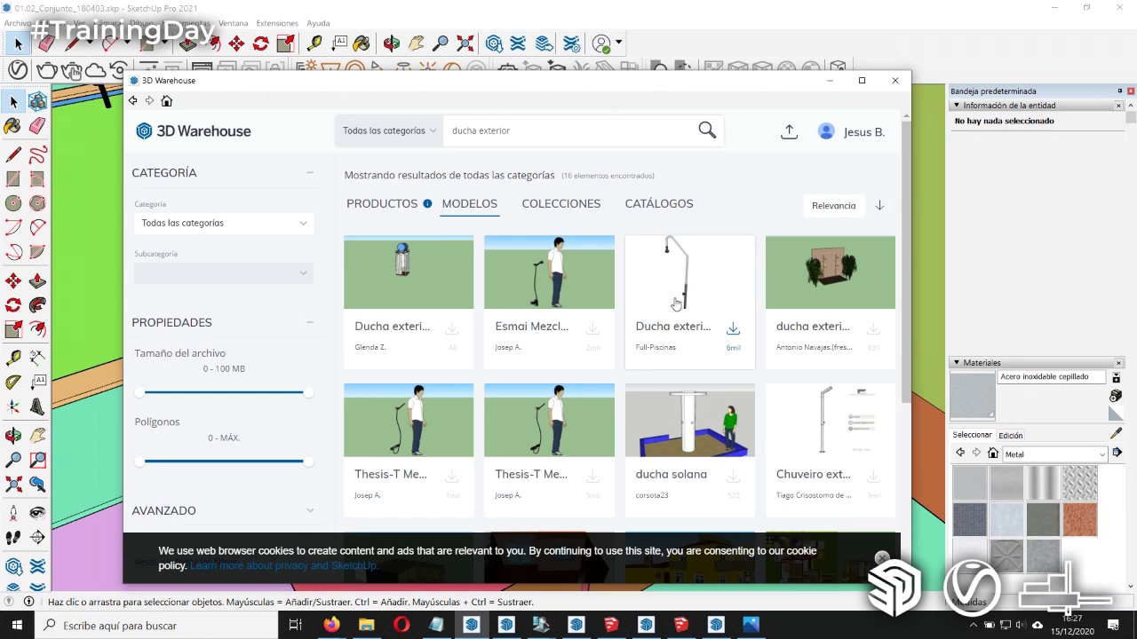
click(685, 275)
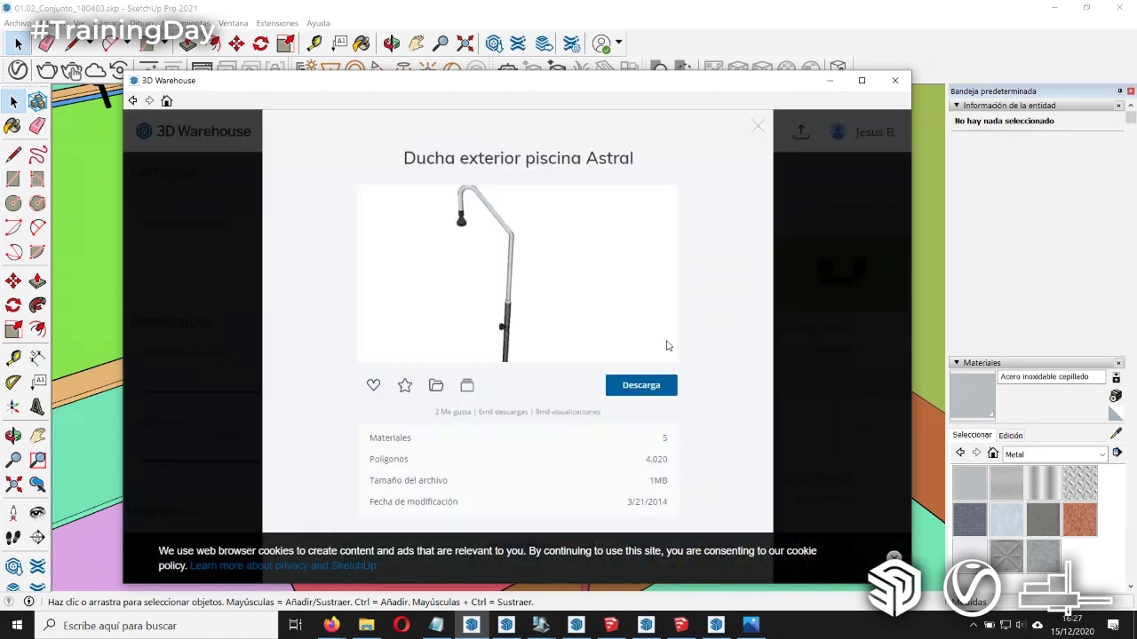
drag(497, 86, 510, 95)
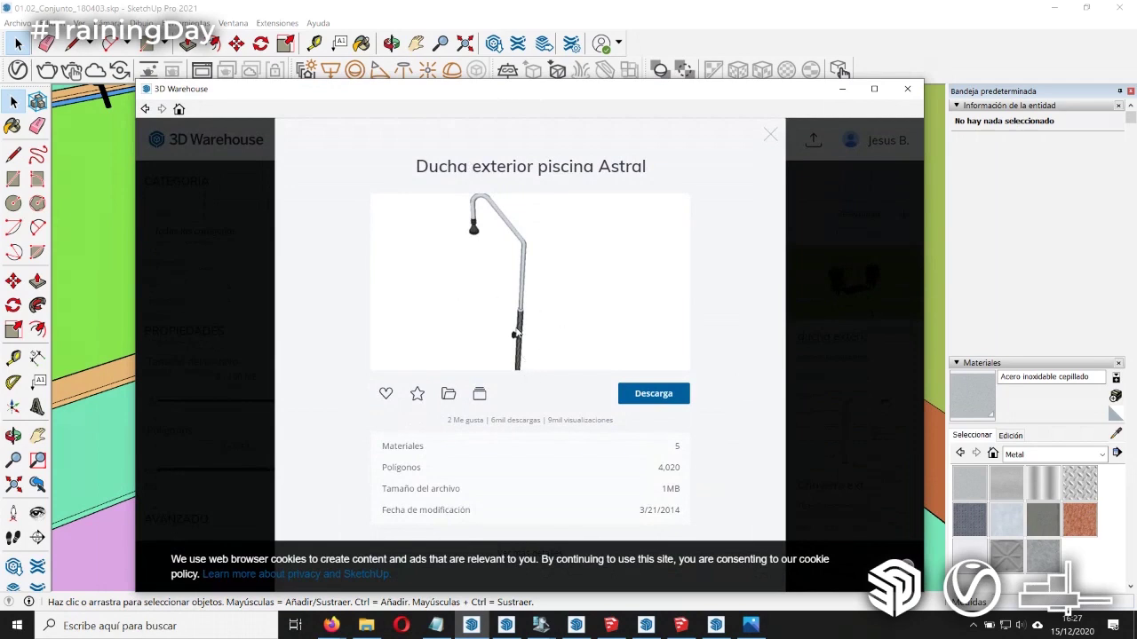
click(770, 134)
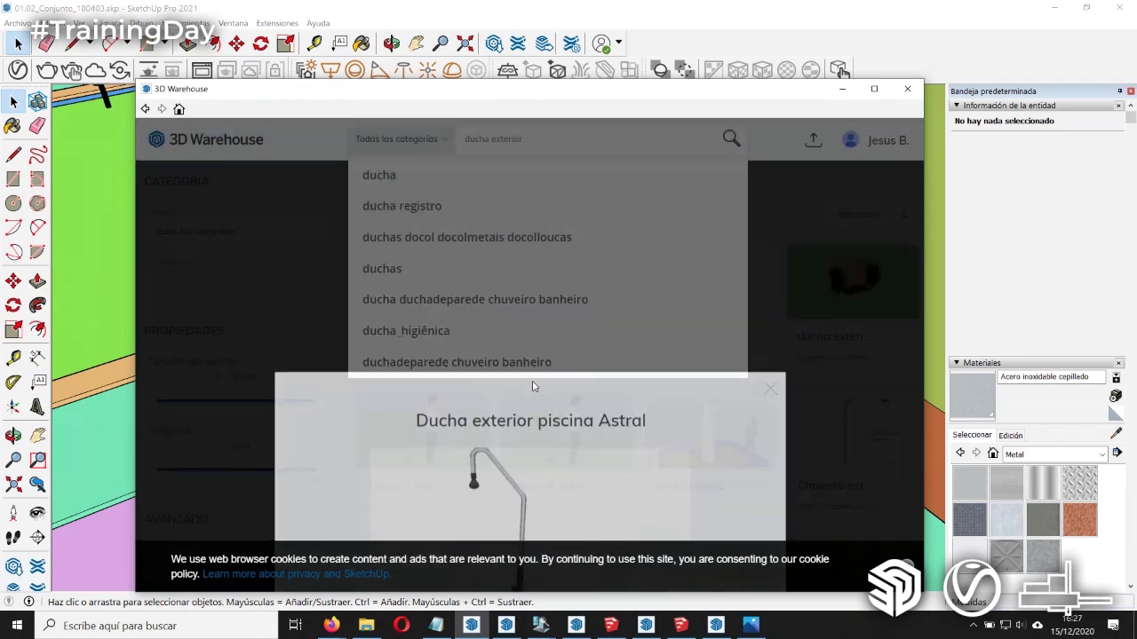
Step: Dismiss the search suggestions and cookie notice, then open the account menu
click(752, 208)
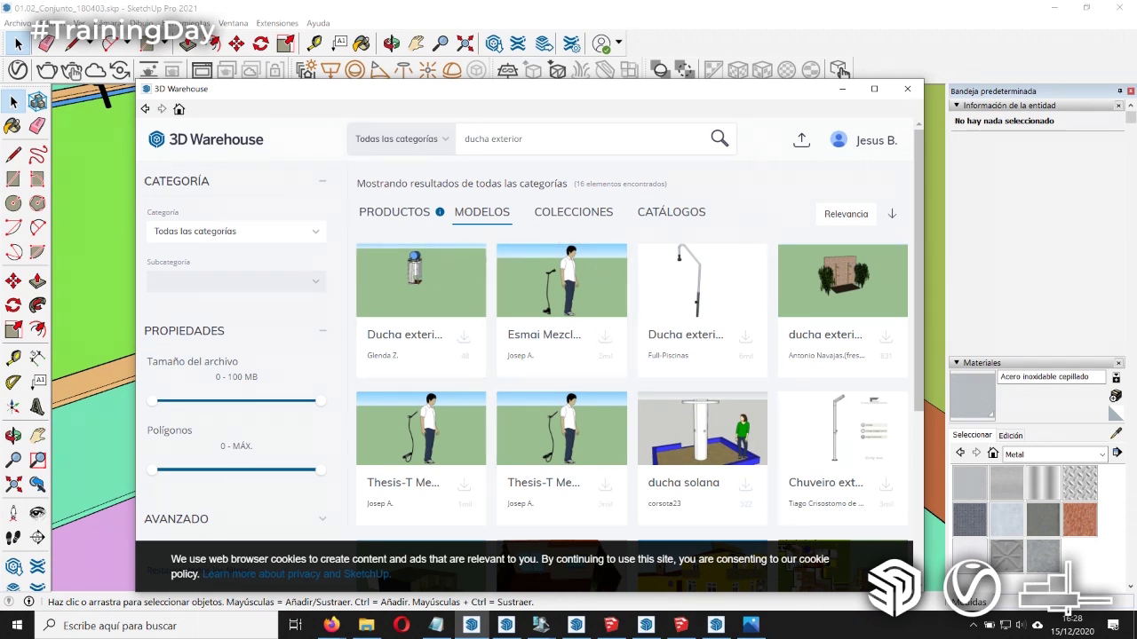
click(905, 579)
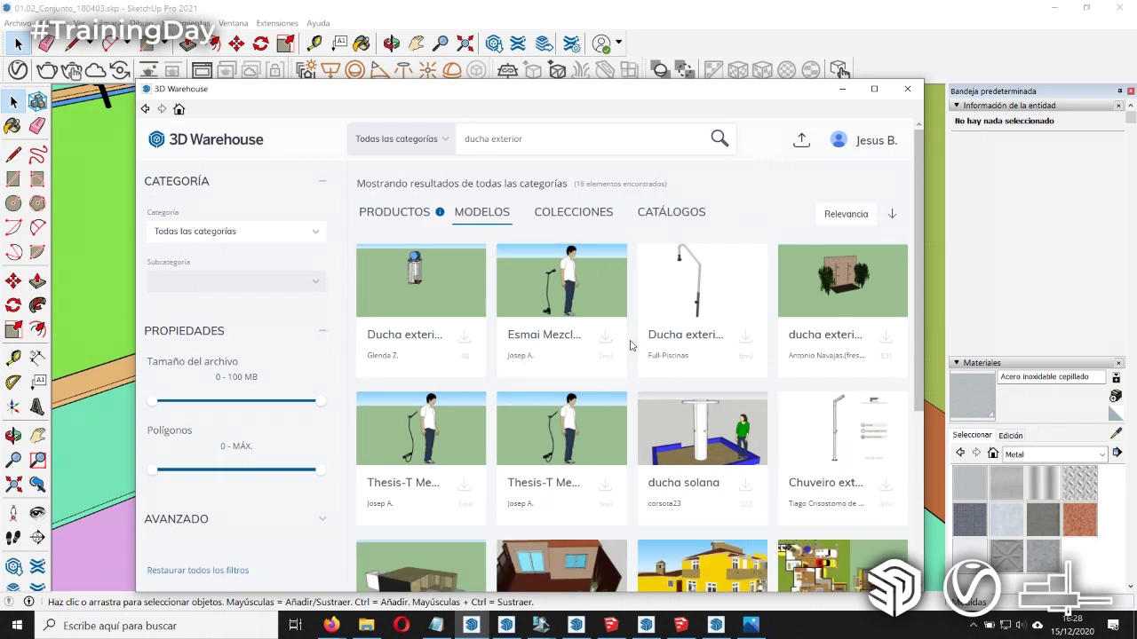
mouse_move(701, 444)
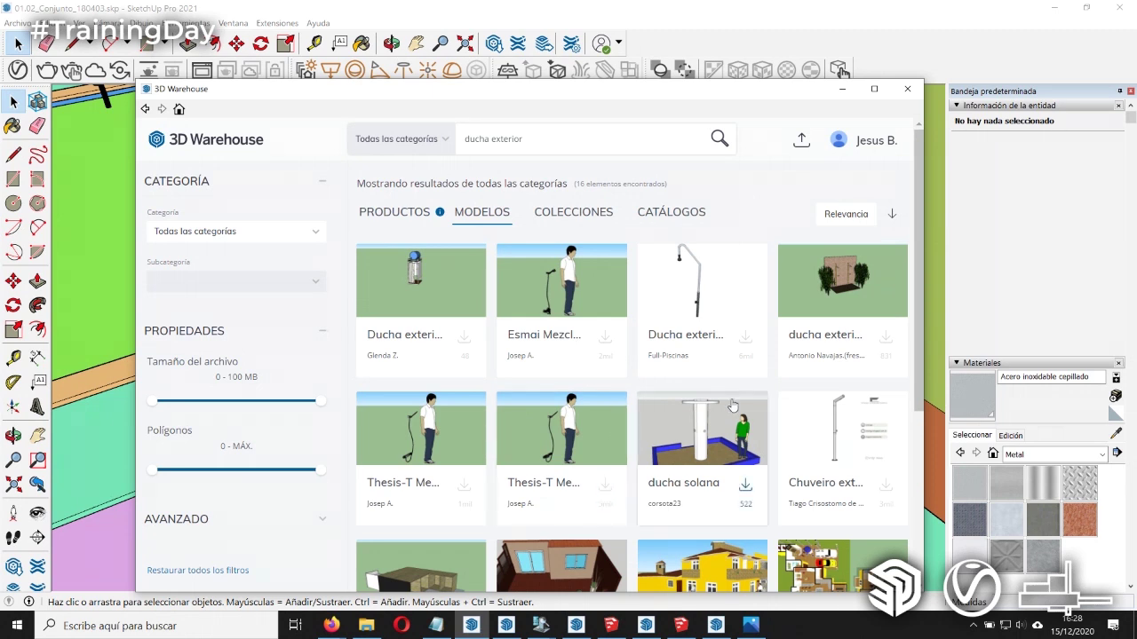
click(861, 149)
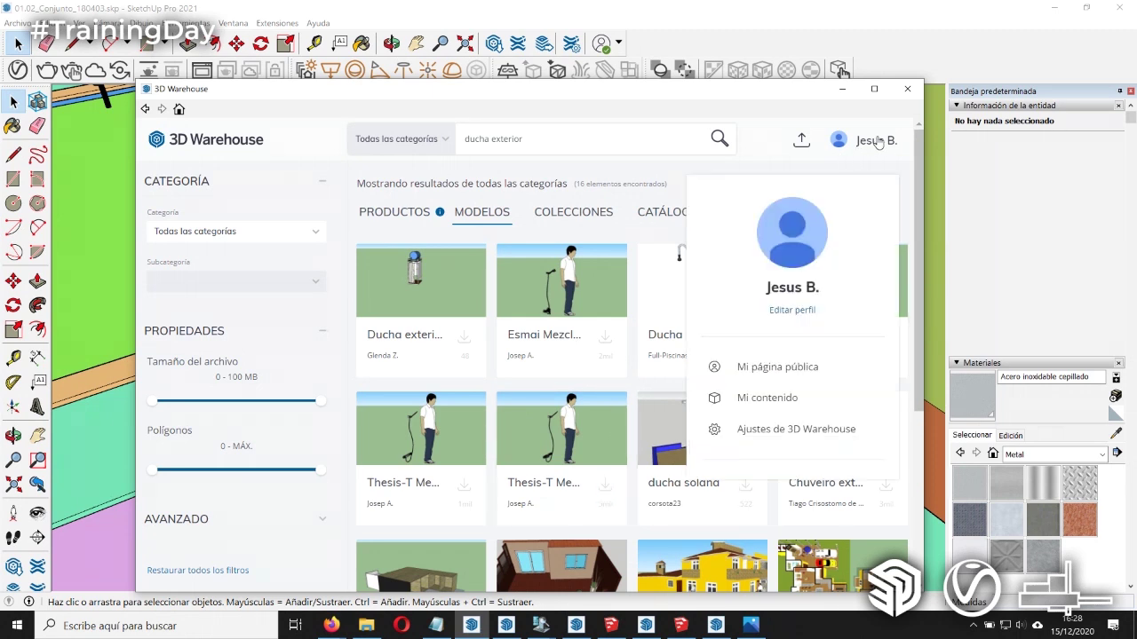
Step: Go to Mi contenido Favorites and scroll through the 14 saved models
click(762, 398)
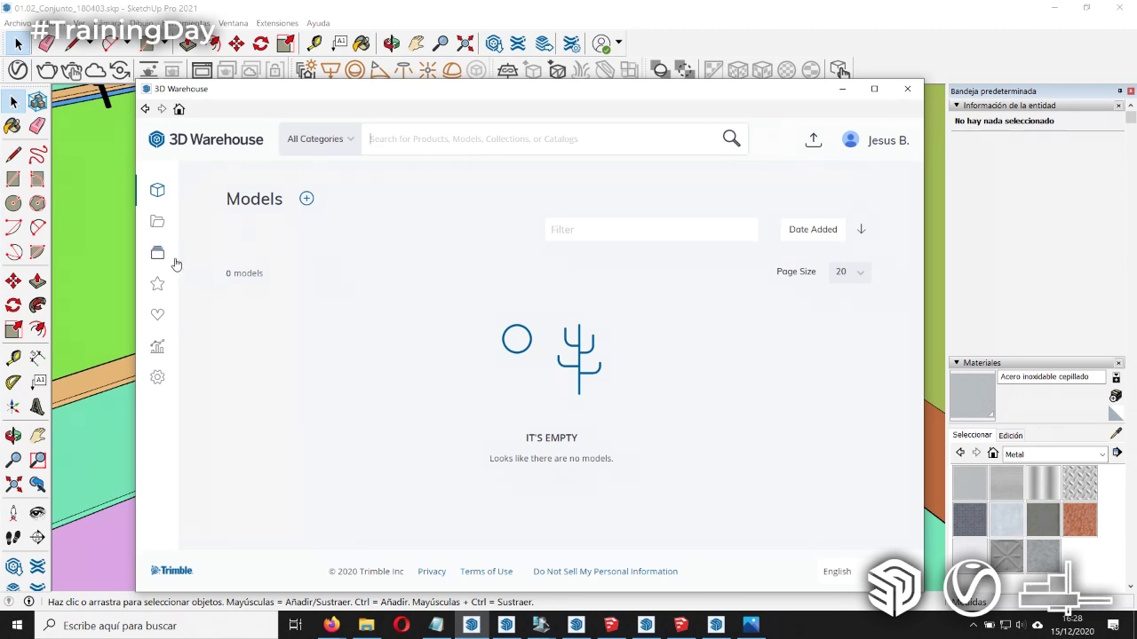
click(157, 287)
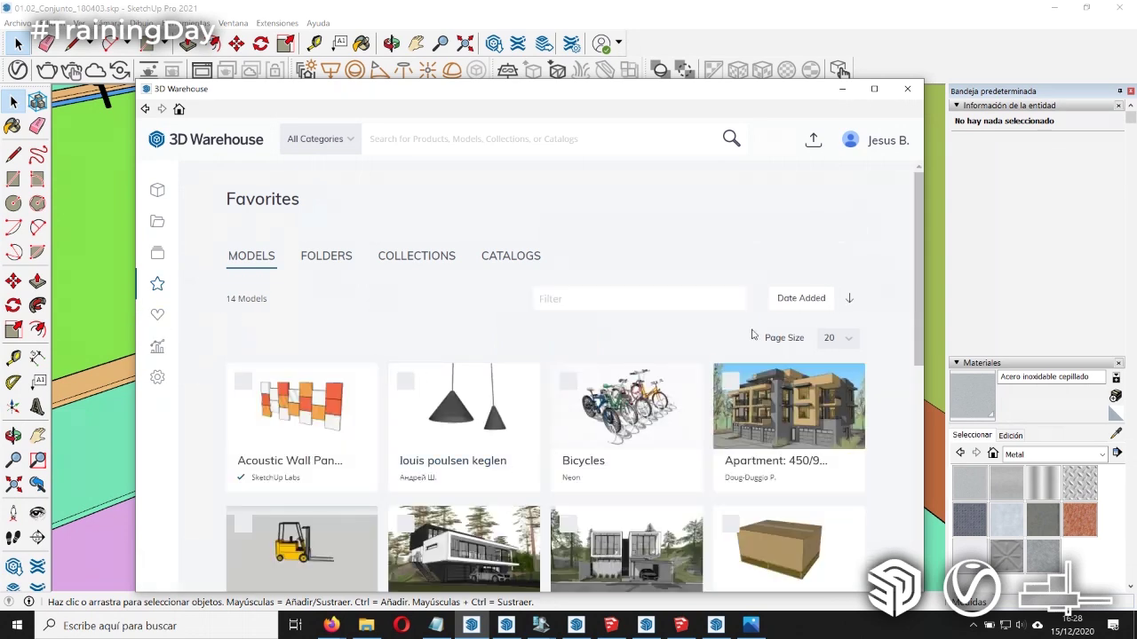
scroll(751, 346, down, 1)
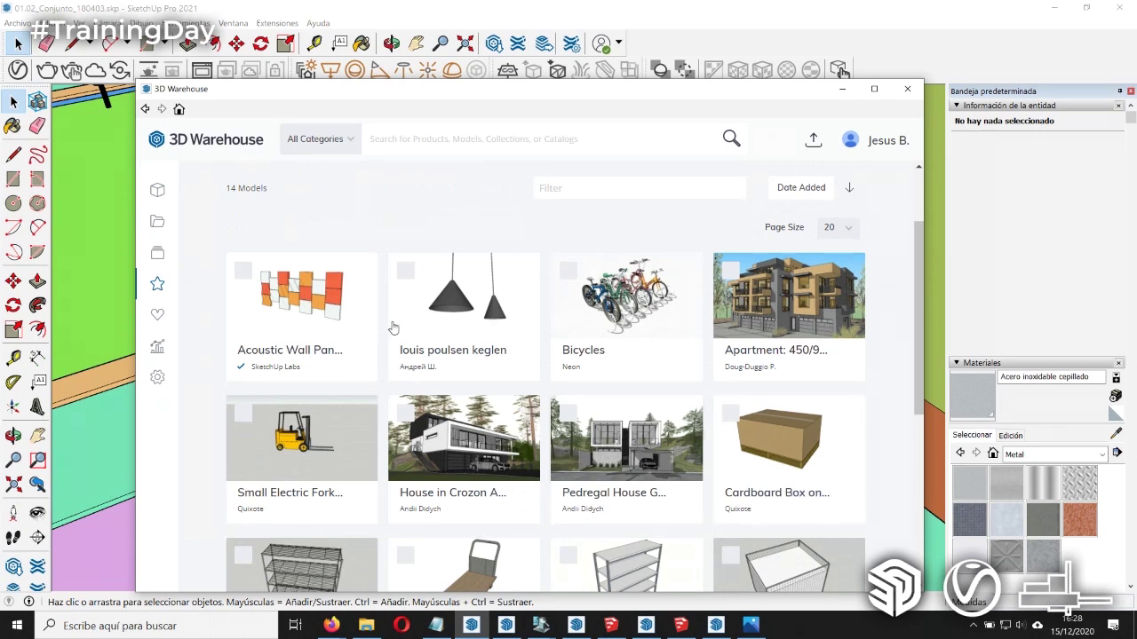
mouse_move(920, 324)
mouse_down()
mouse_move(914, 387)
mouse_move(915, 363)
mouse_up()
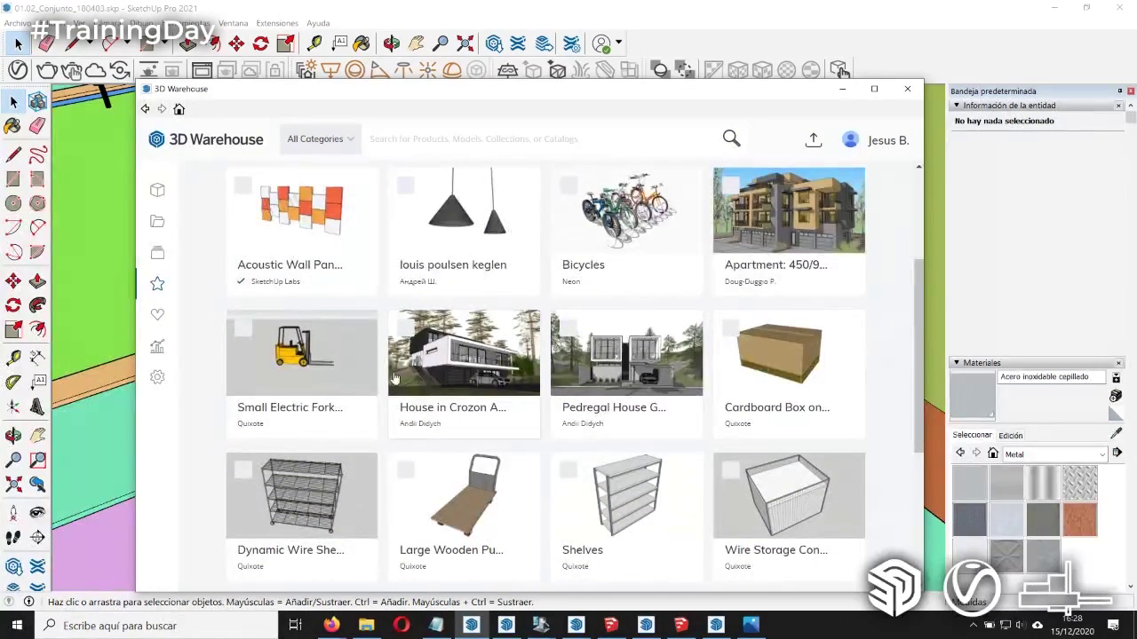
drag(920, 322, 920, 232)
click(404, 138)
Step: Search 3D Warehouse for 'ducha' and scan the results
text(ducha)
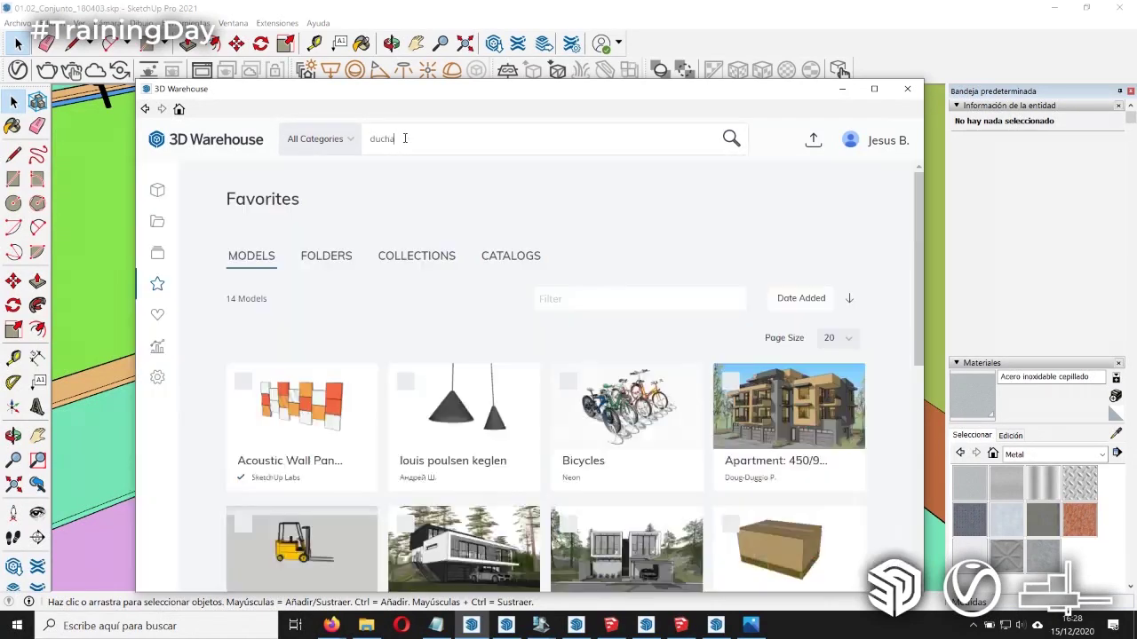
key(Return)
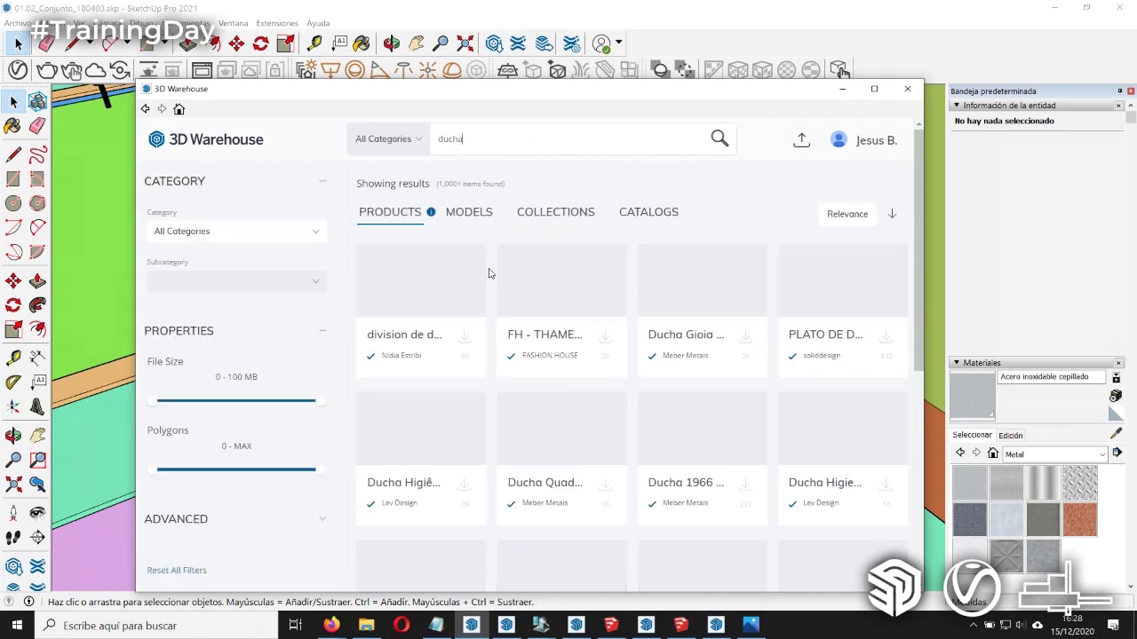
scroll(657, 391, down, 3)
scroll(657, 390, up, 3)
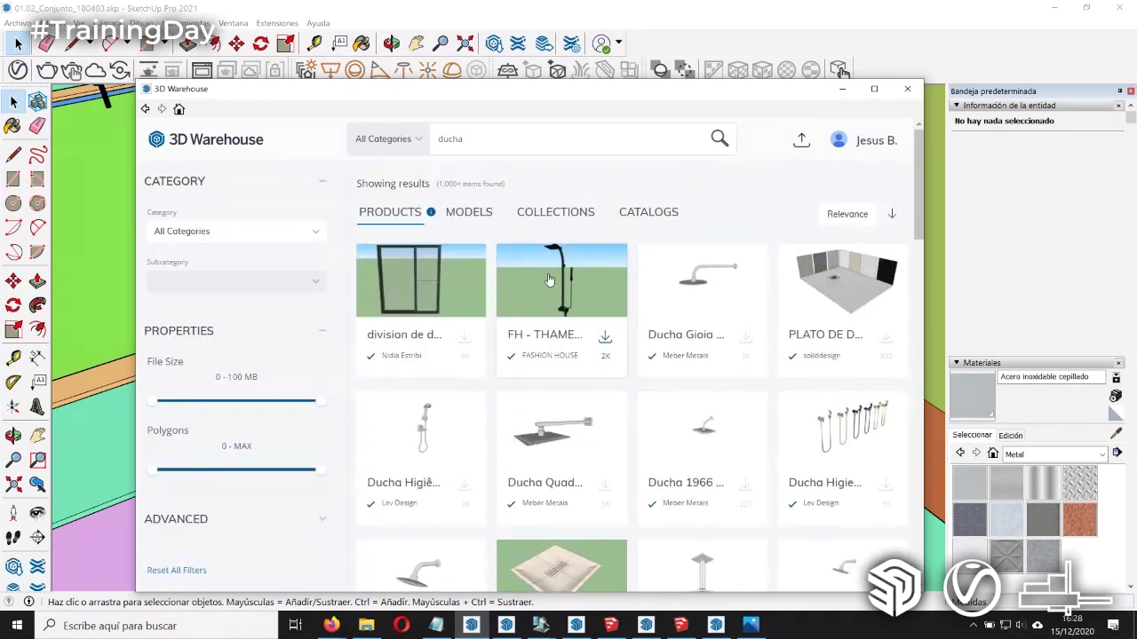
Step: Add the FH - THAMES DUCHA DE COLUNA shower column to favorites
click(548, 279)
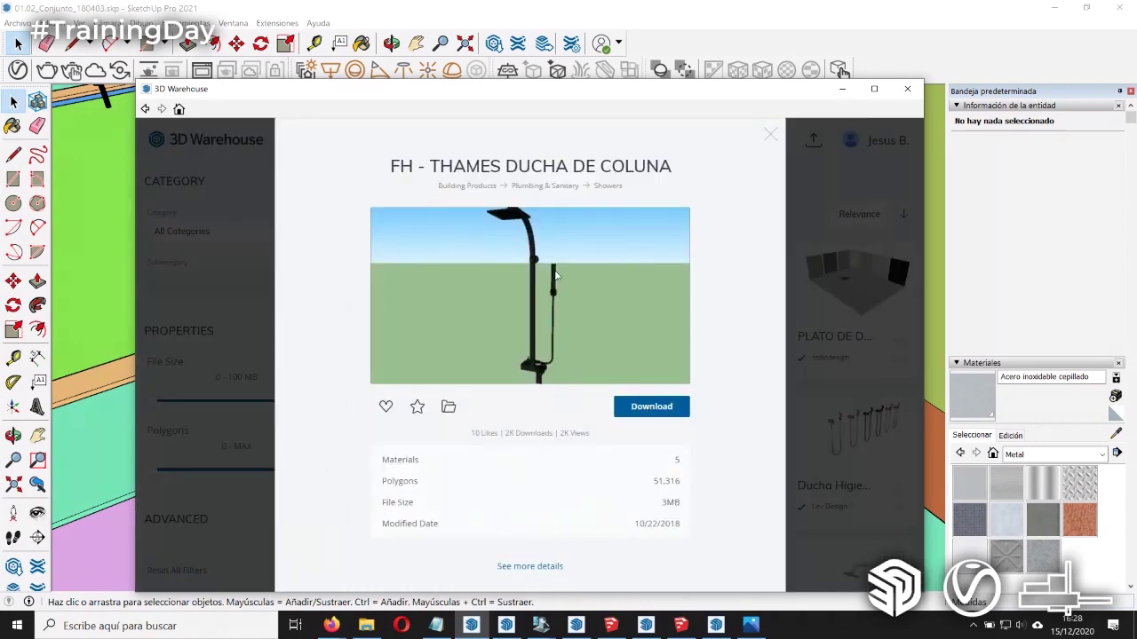
click(417, 408)
click(769, 136)
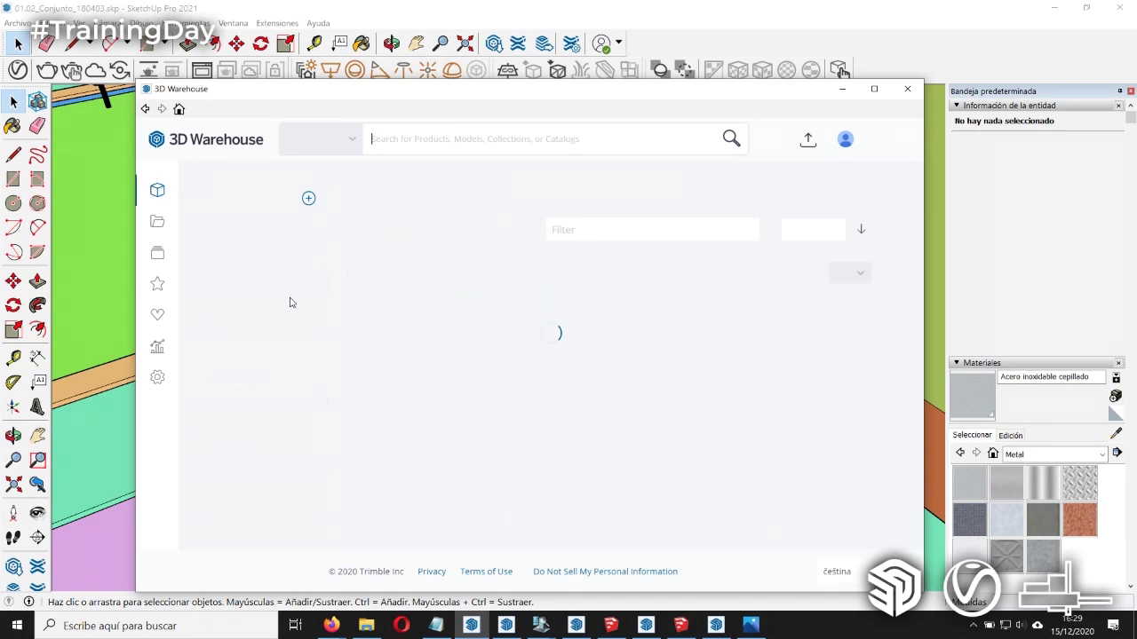
click(157, 286)
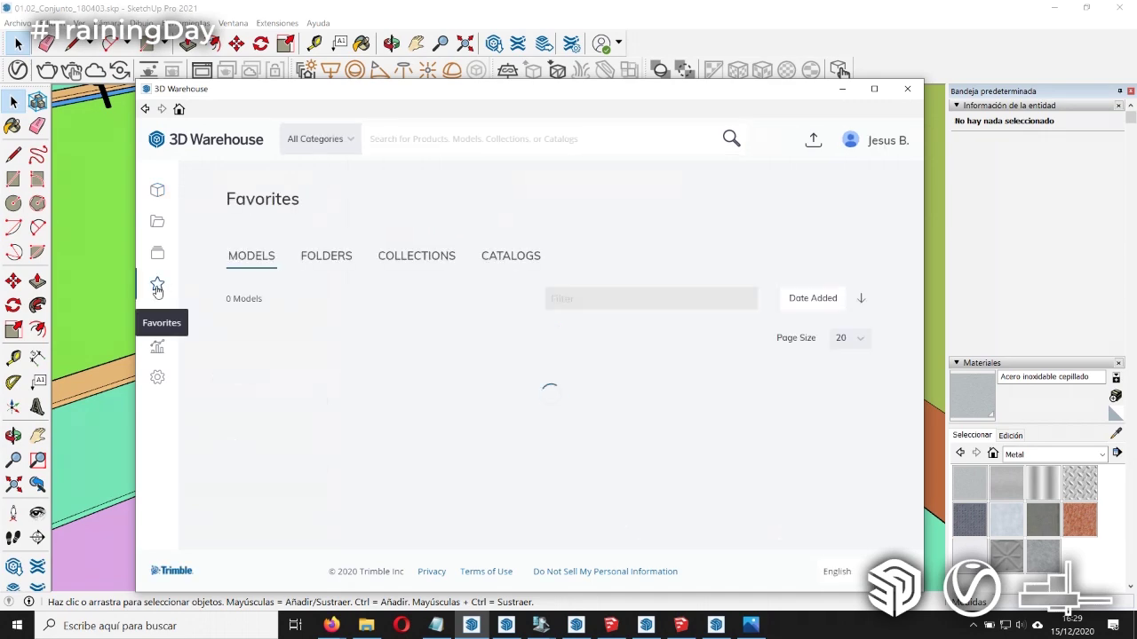
Step: Browse the favorited folders, collections and the 15 favorited models, then start a new search
scroll(369, 521, down, 2)
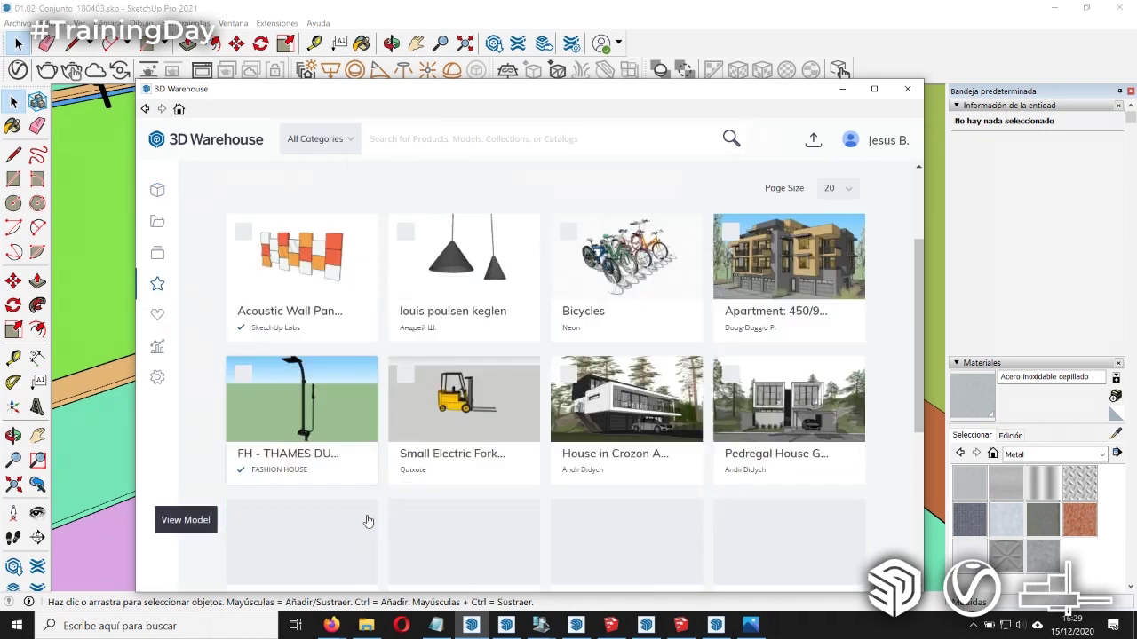
scroll(368, 521, down, 1)
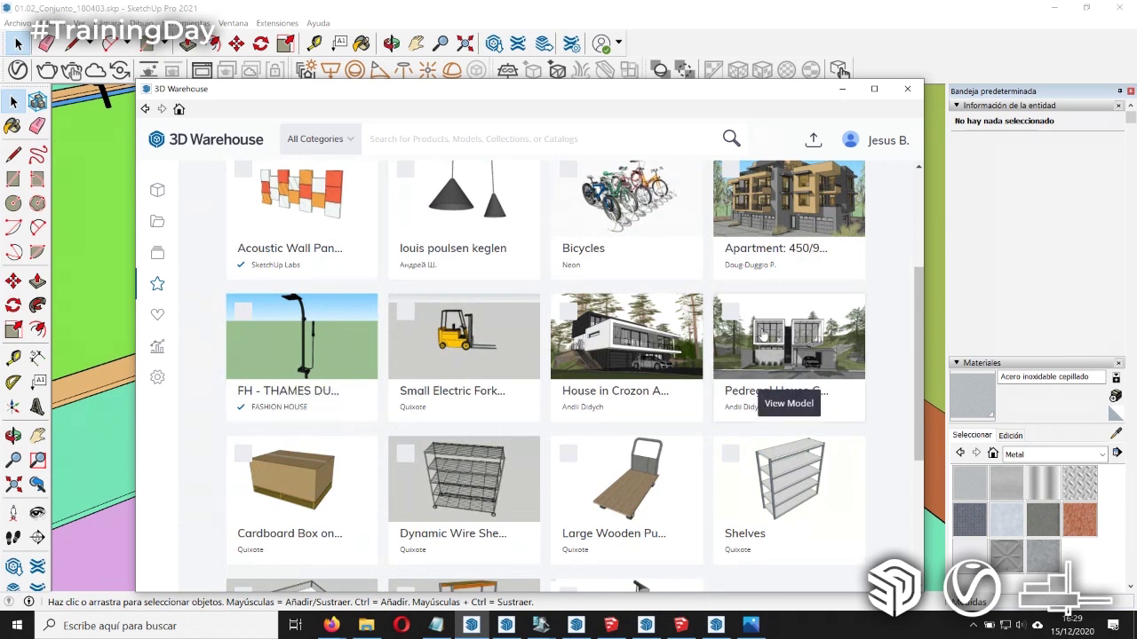
scroll(612, 409, up, 2)
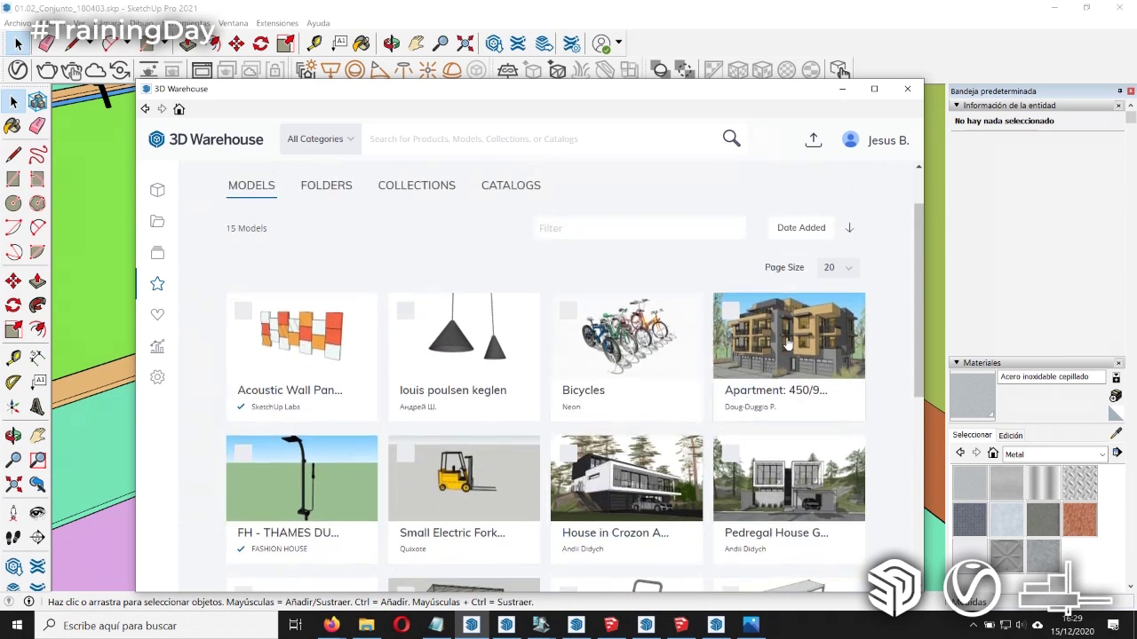
click(328, 191)
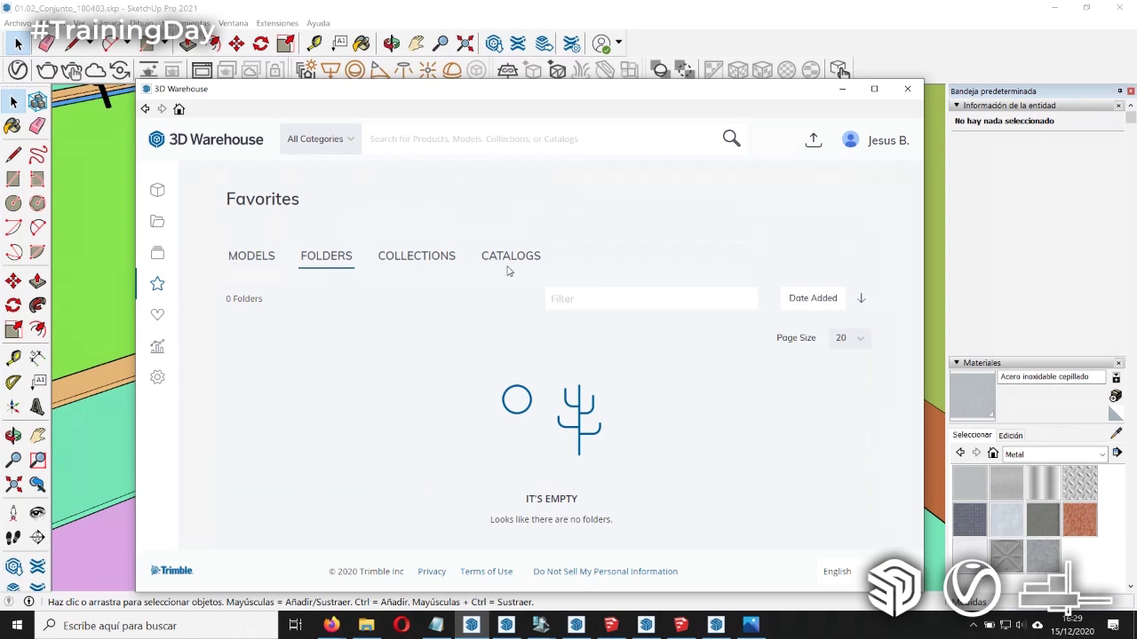
click(419, 262)
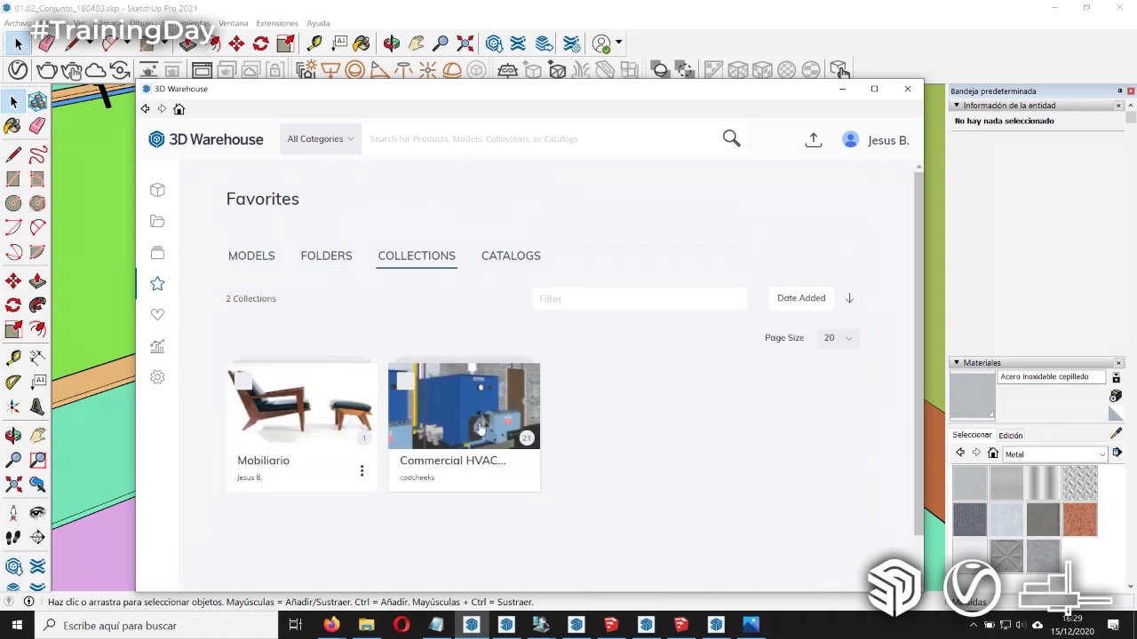
click(254, 257)
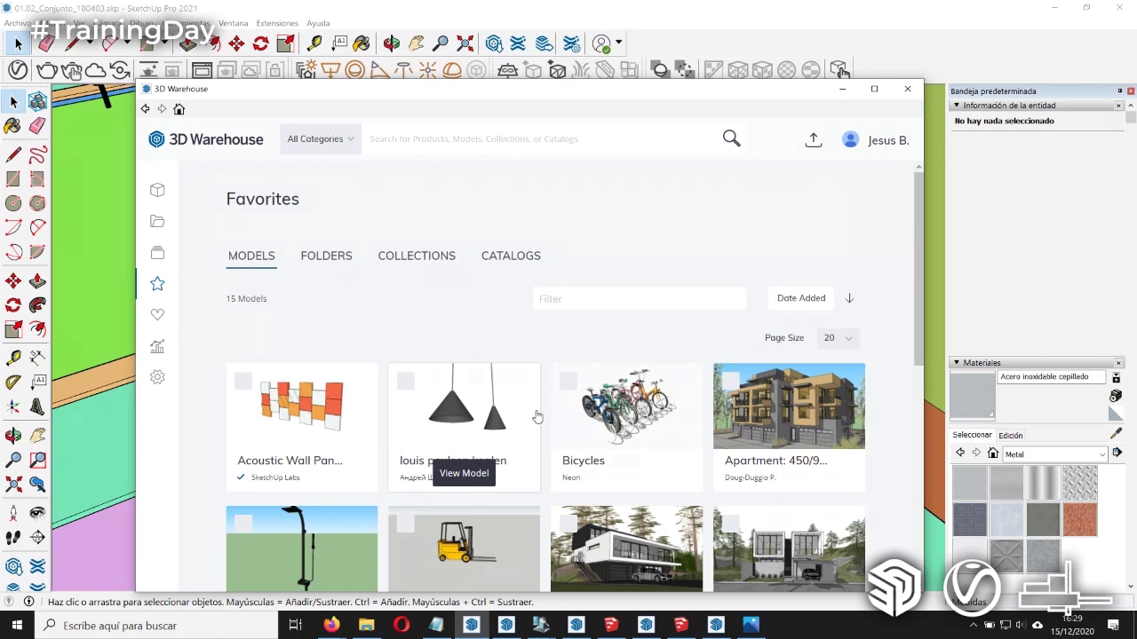
scroll(599, 404, down, 3)
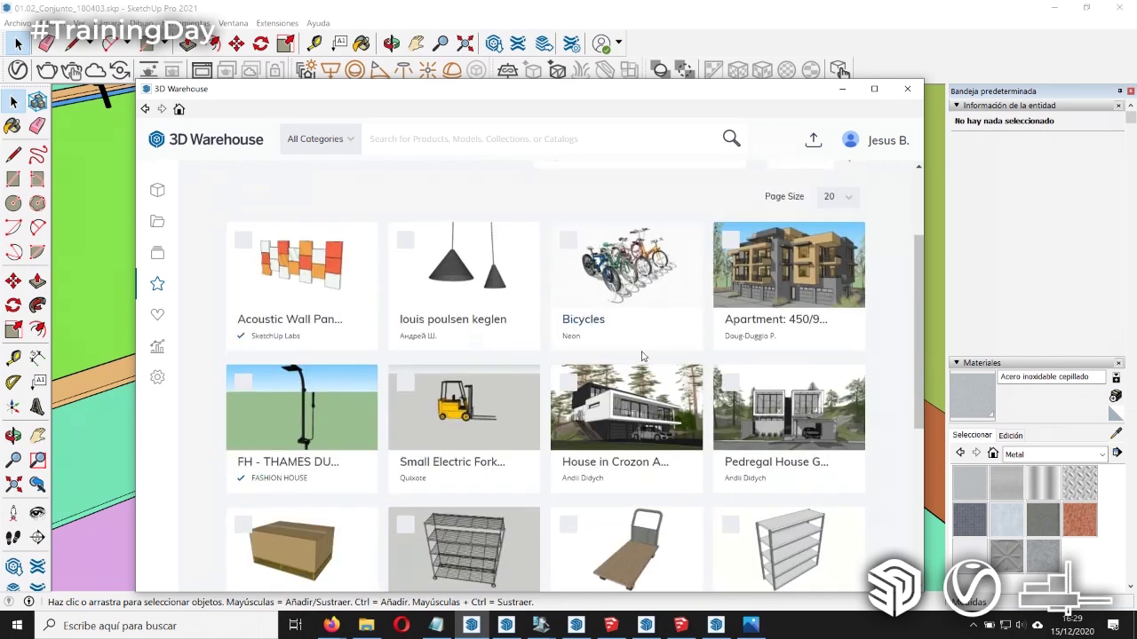
scroll(604, 373, up, 3)
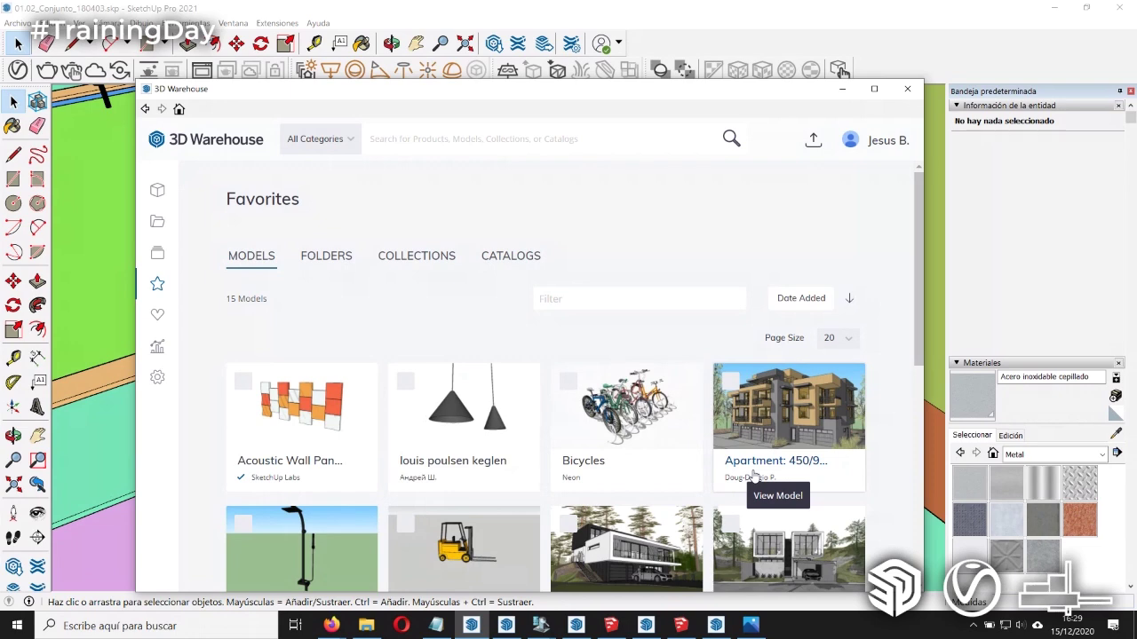
click(448, 143)
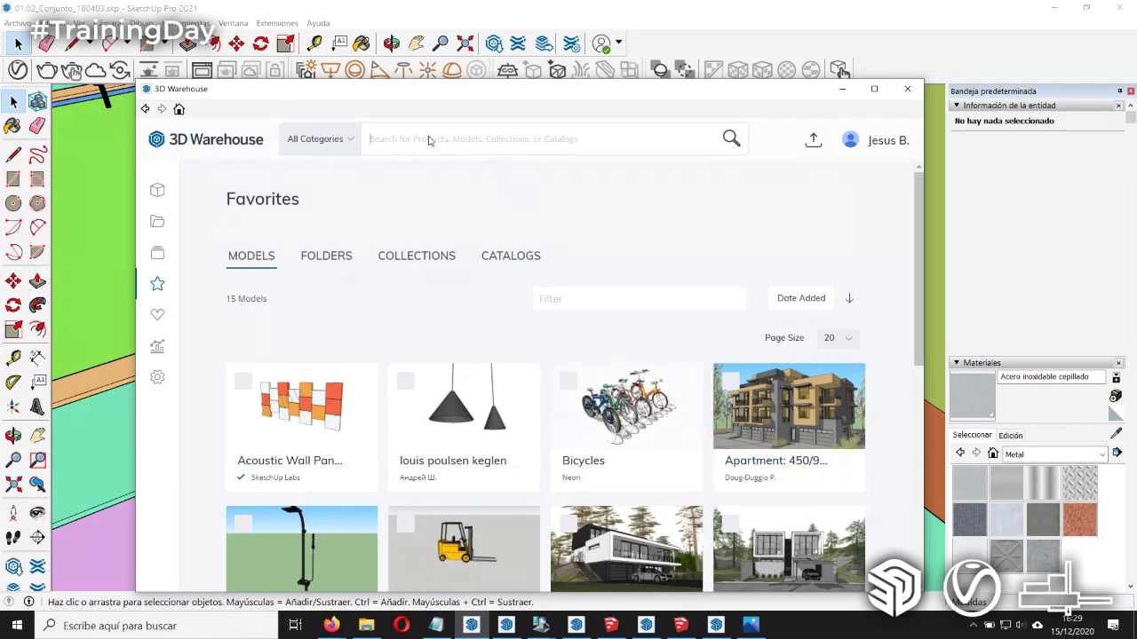
text(piedra)
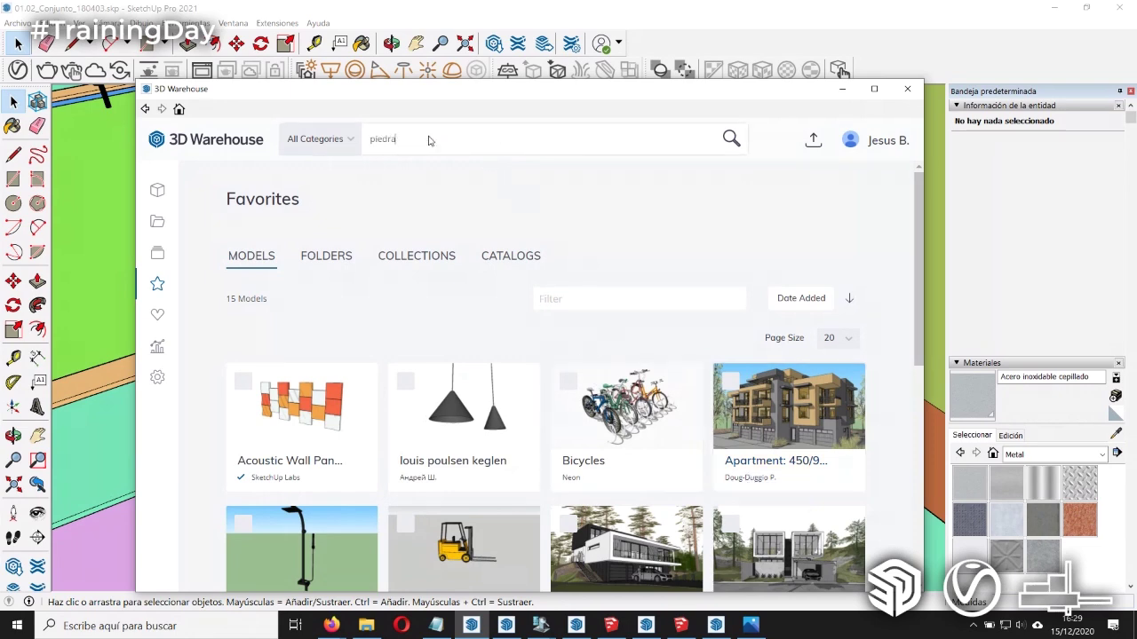
Step: Search for 'piedra', then replace the query with 'muro piedra'
key(Return)
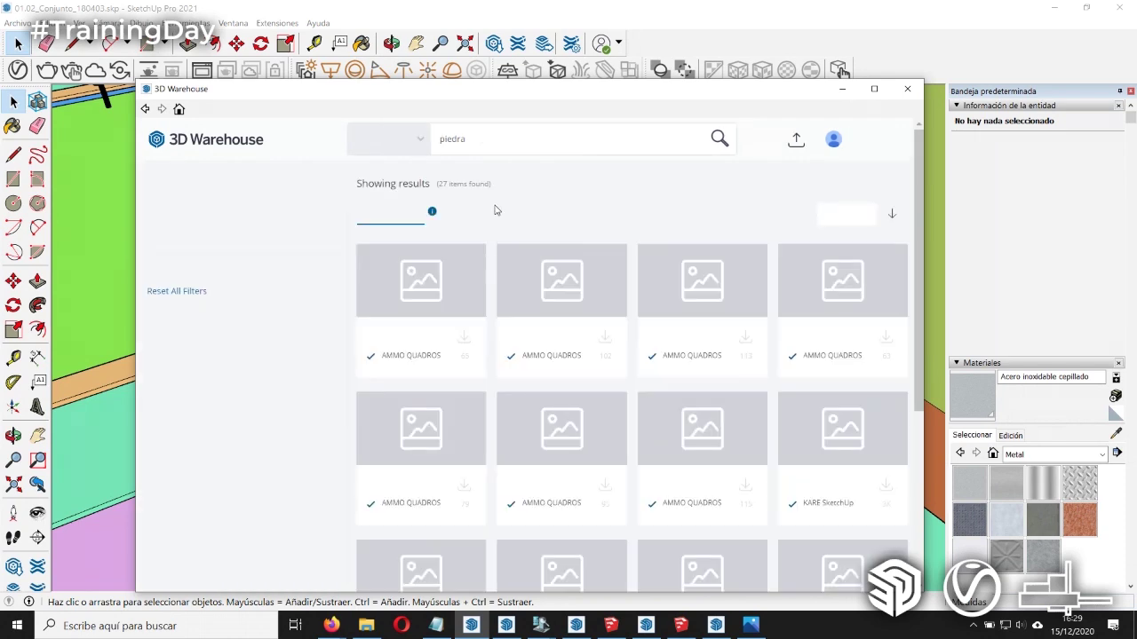
drag(494, 142, 406, 138)
text(k)
key(BackSpace)
text(muro piedra)
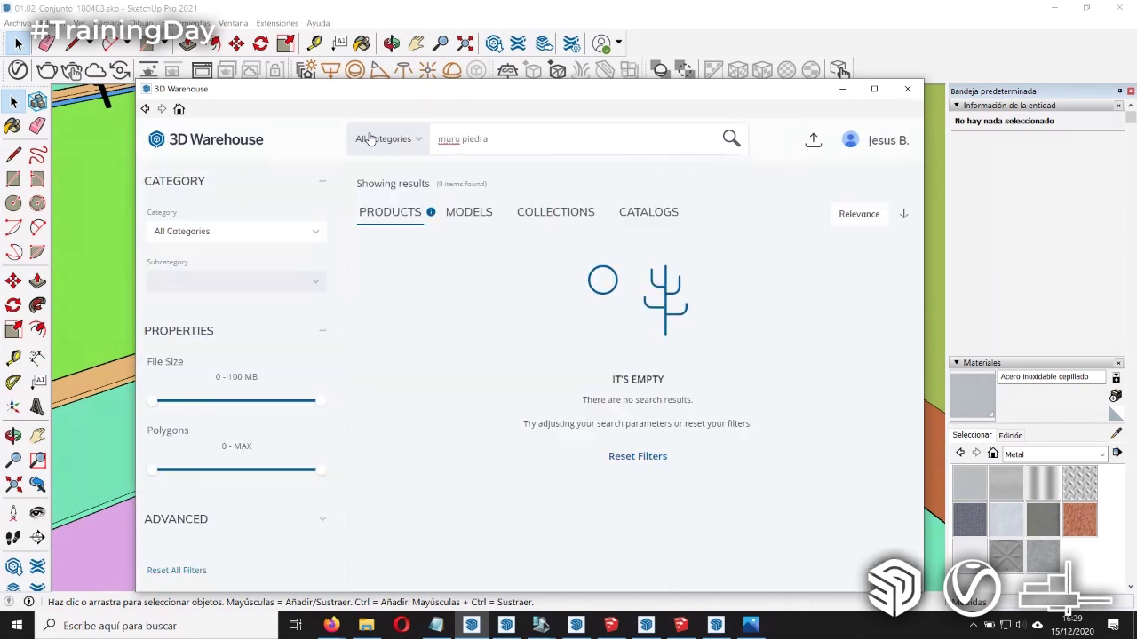
Step: Open the 'wall stone - muro de piedra 3d' model and view its texture materials
click(469, 213)
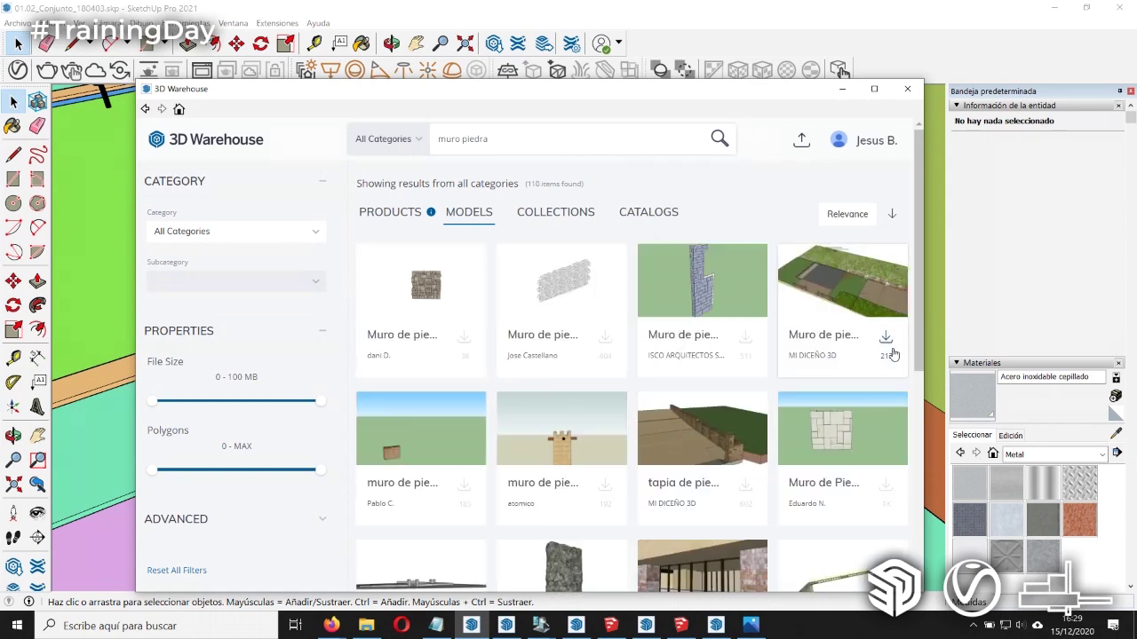
scroll(920, 273, down, 3)
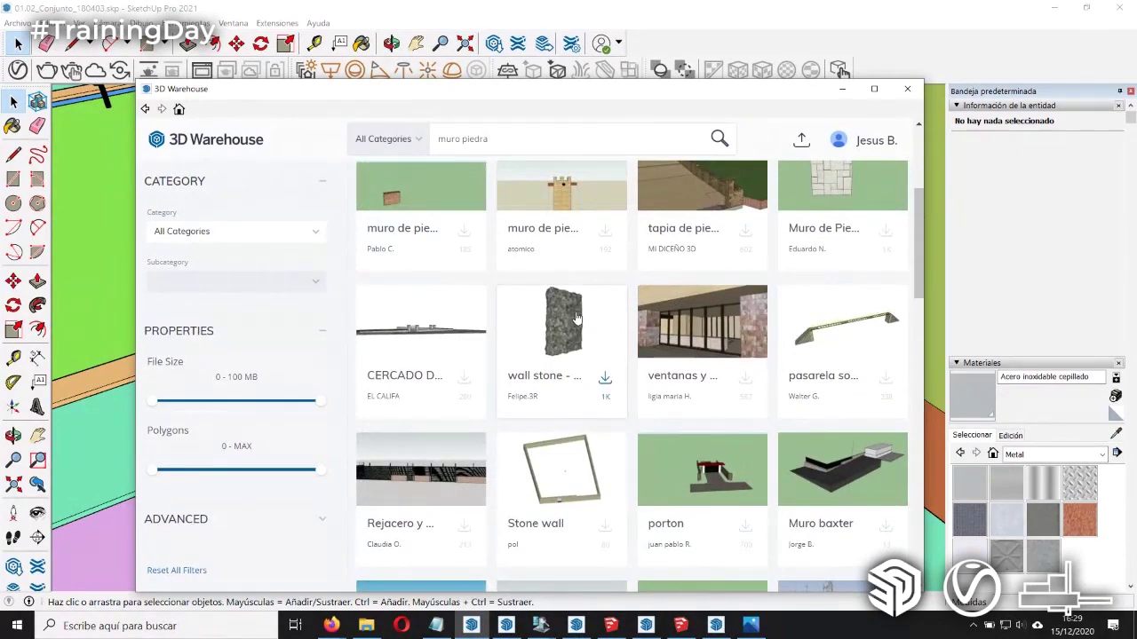
click(557, 401)
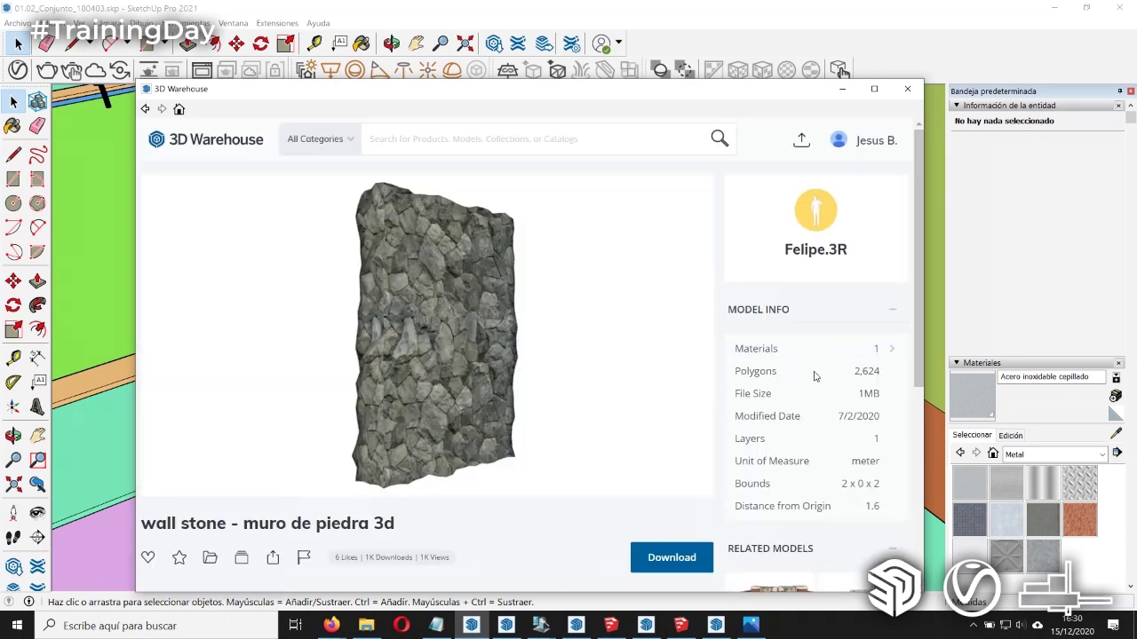
click(844, 352)
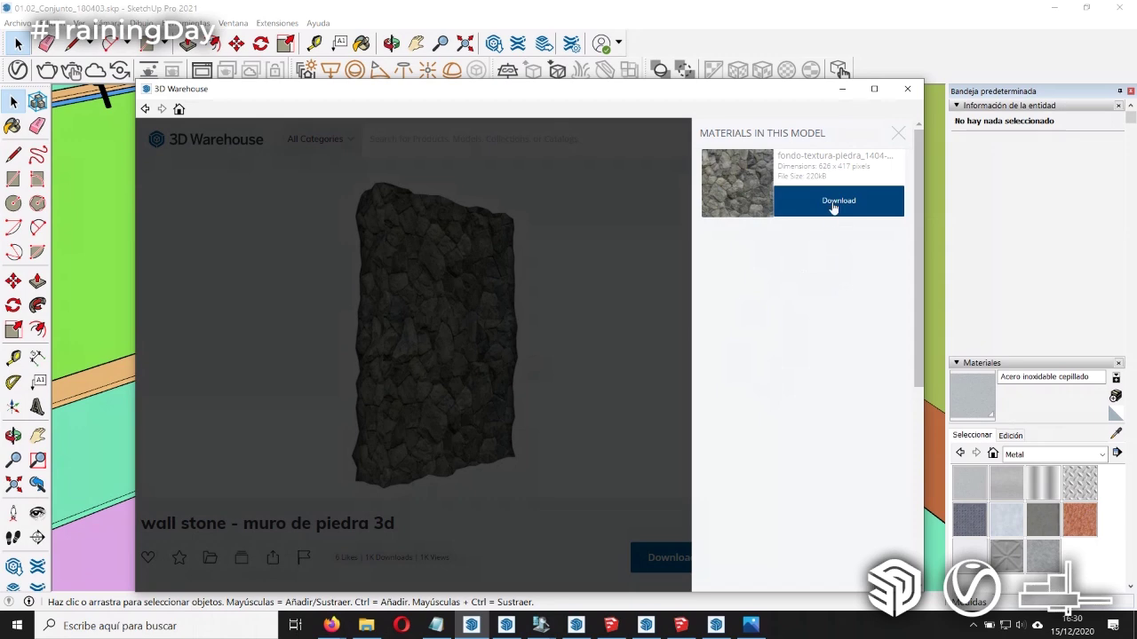
click(897, 135)
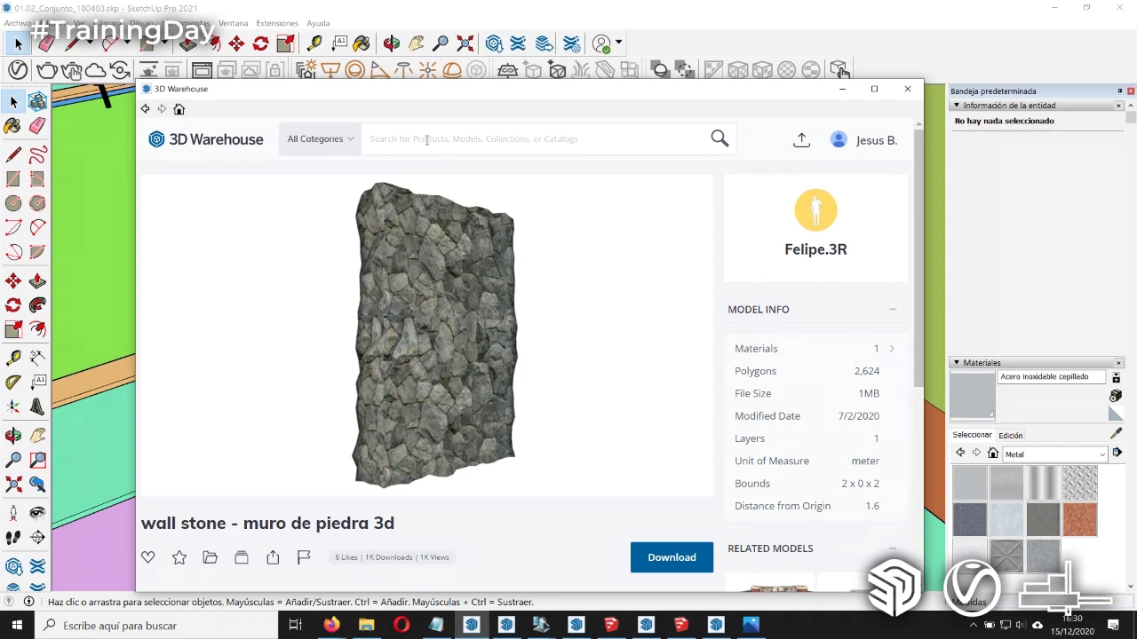
Step: Open Bifold Patio Door from the Door Live Components collection and configure it
click(225, 149)
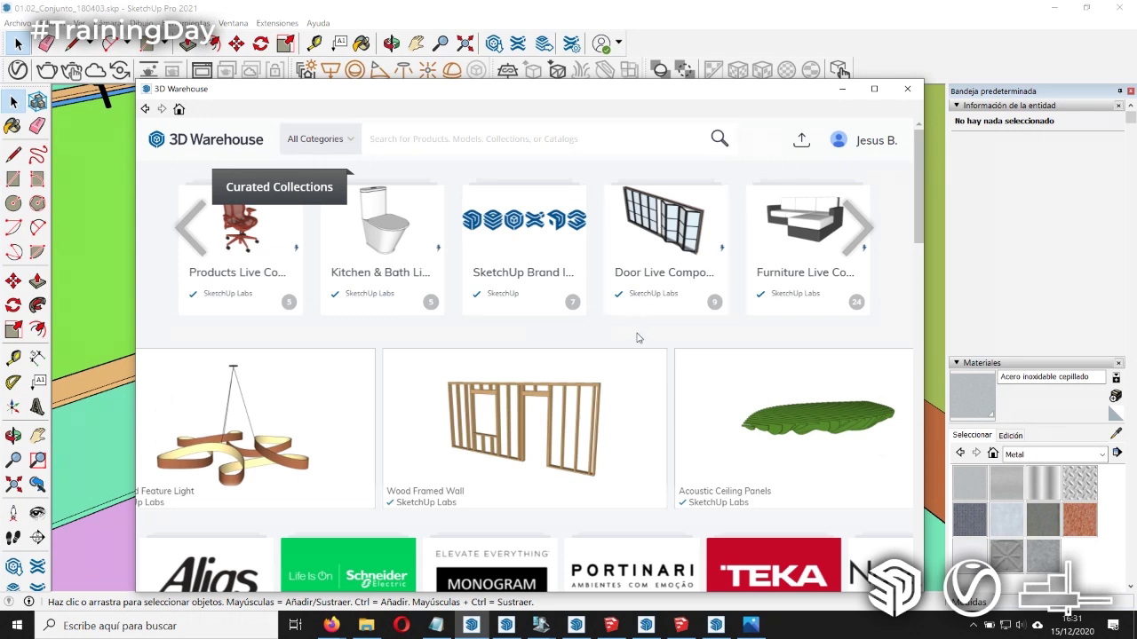
click(671, 229)
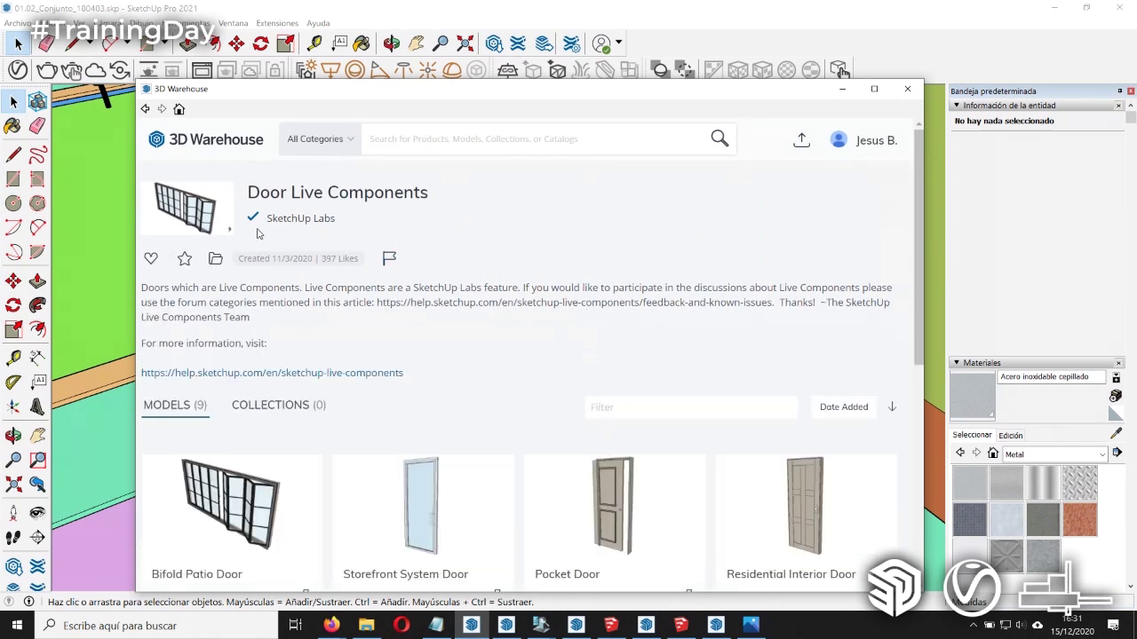
click(254, 516)
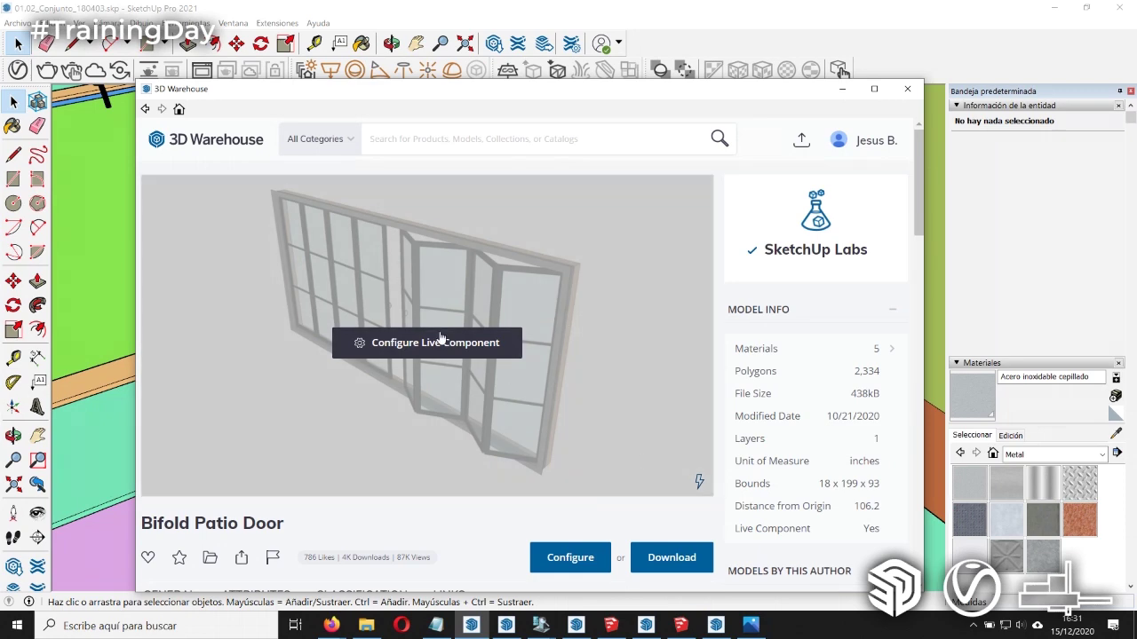
scroll(497, 409, down, 1)
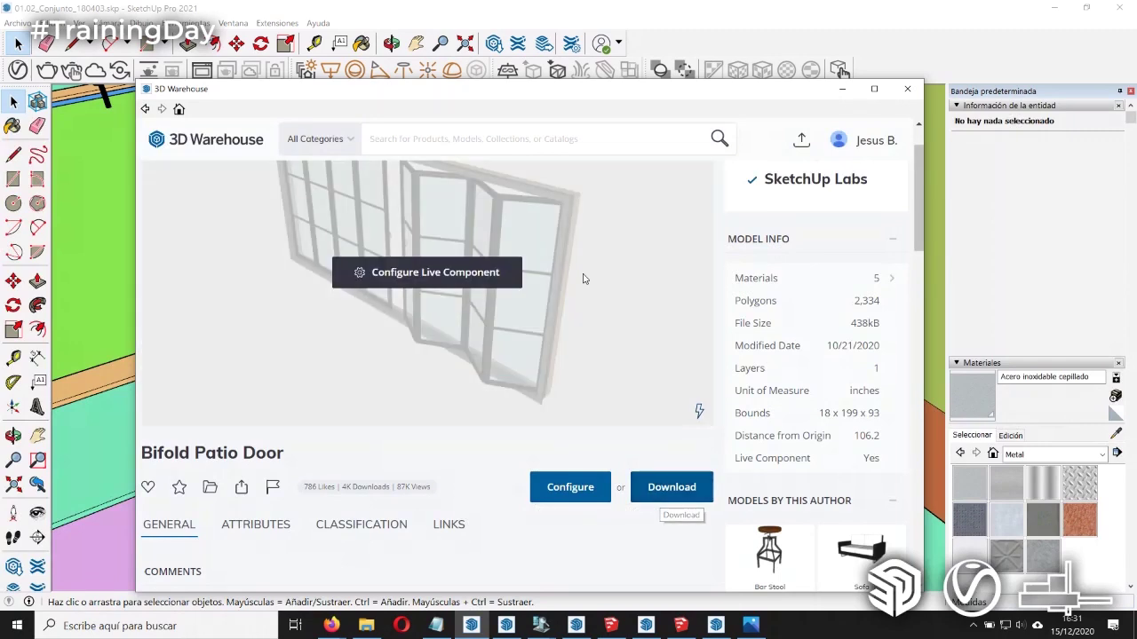
click(573, 496)
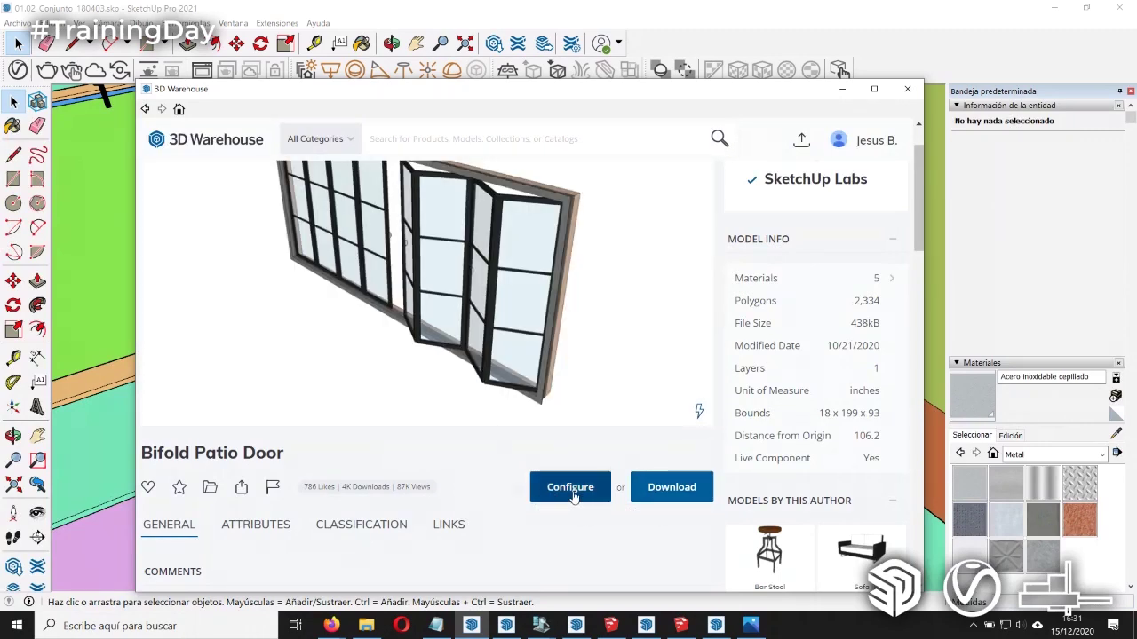
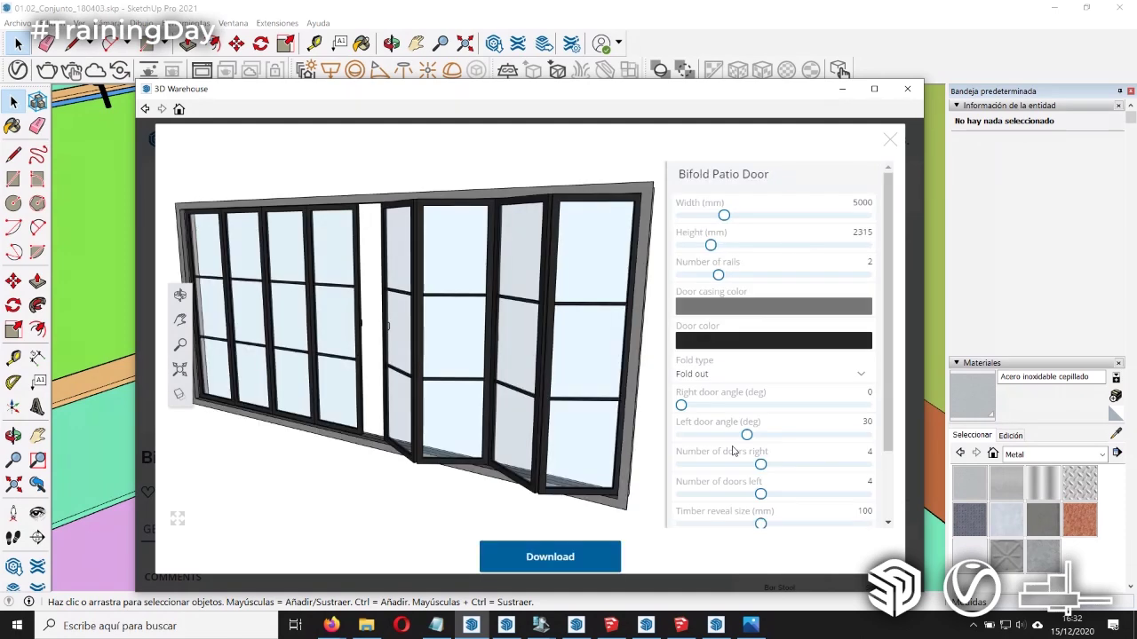
Step: Configure the Bifold Patio Door (4000 mm wide, 2185 mm high, 3 rails, 2 right doors, 35° left angle) and download it
mouse_move(490, 92)
mouse_down()
mouse_move(506, 112)
mouse_move(436, 236)
mouse_move(444, 482)
mouse_move(448, 333)
mouse_move(487, 82)
mouse_move(479, 93)
mouse_up()
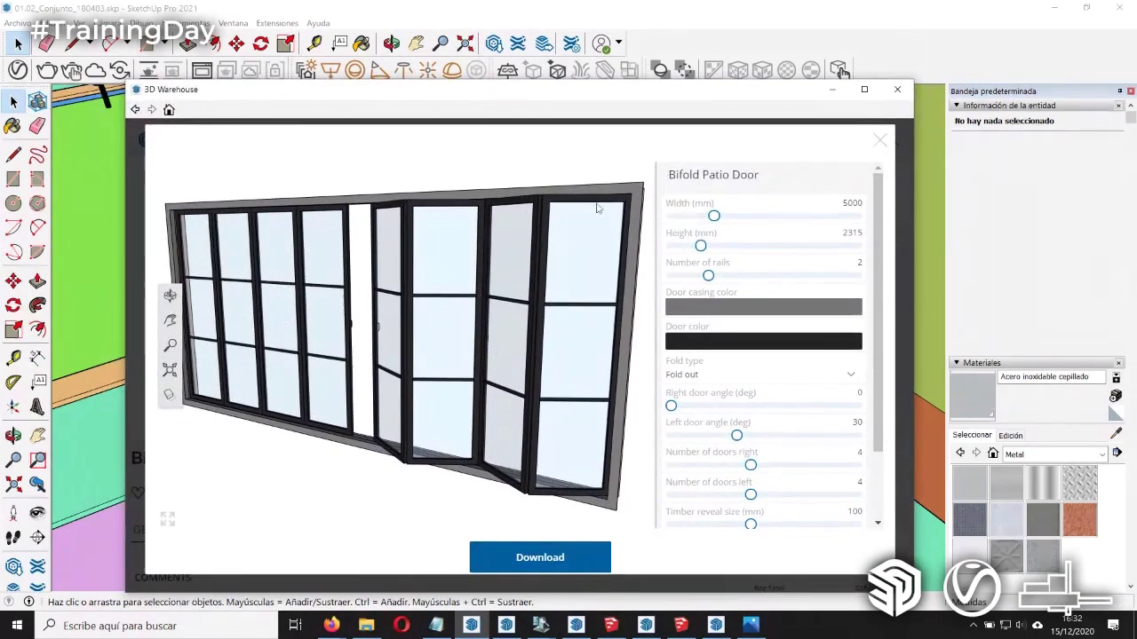
mouse_move(713, 216)
mouse_down()
mouse_move(699, 216)
mouse_move(688, 252)
mouse_up()
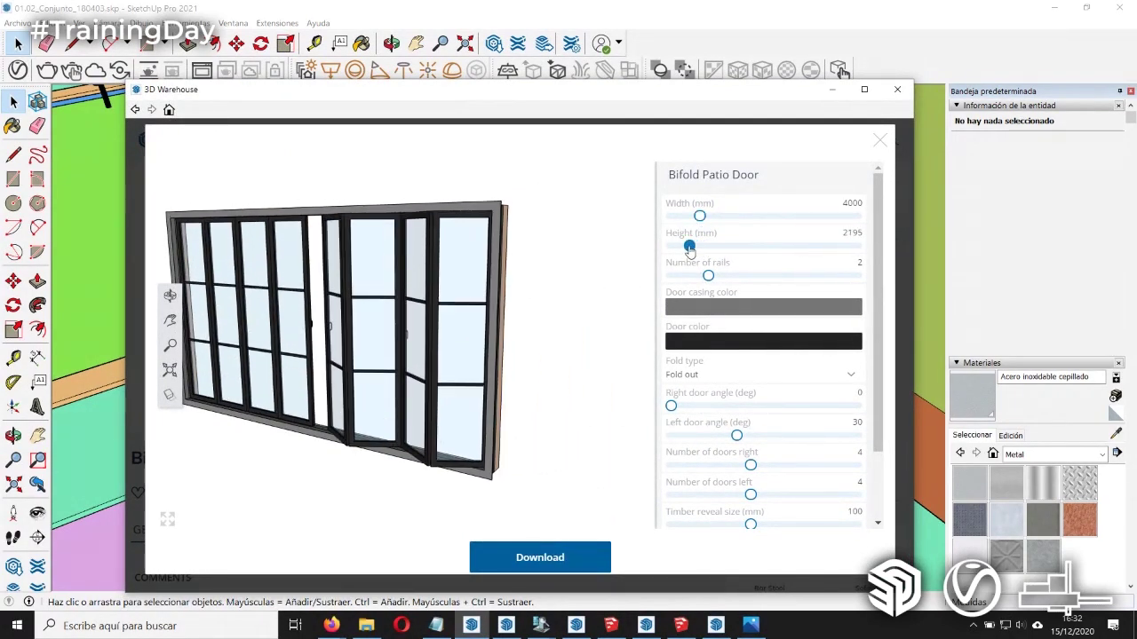
drag(424, 338, 390, 338)
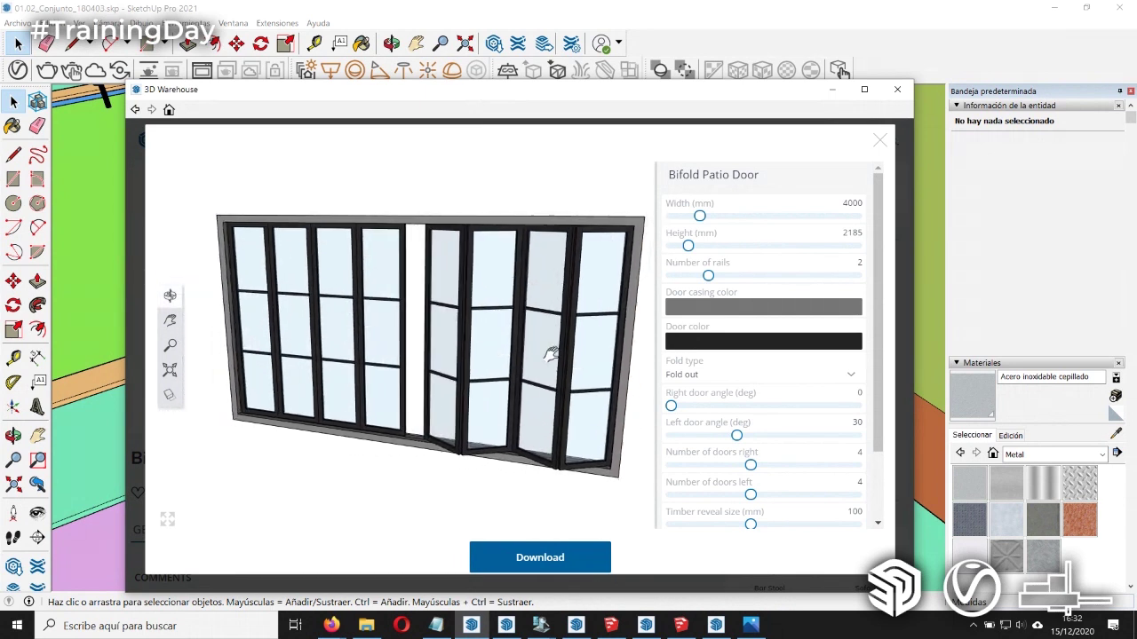
drag(548, 353, 521, 355)
mouse_move(708, 275)
mouse_down()
mouse_move(745, 276)
mouse_move(726, 276)
mouse_up()
mouse_move(734, 440)
mouse_down()
mouse_move(747, 435)
mouse_move(724, 474)
mouse_move(705, 475)
mouse_up()
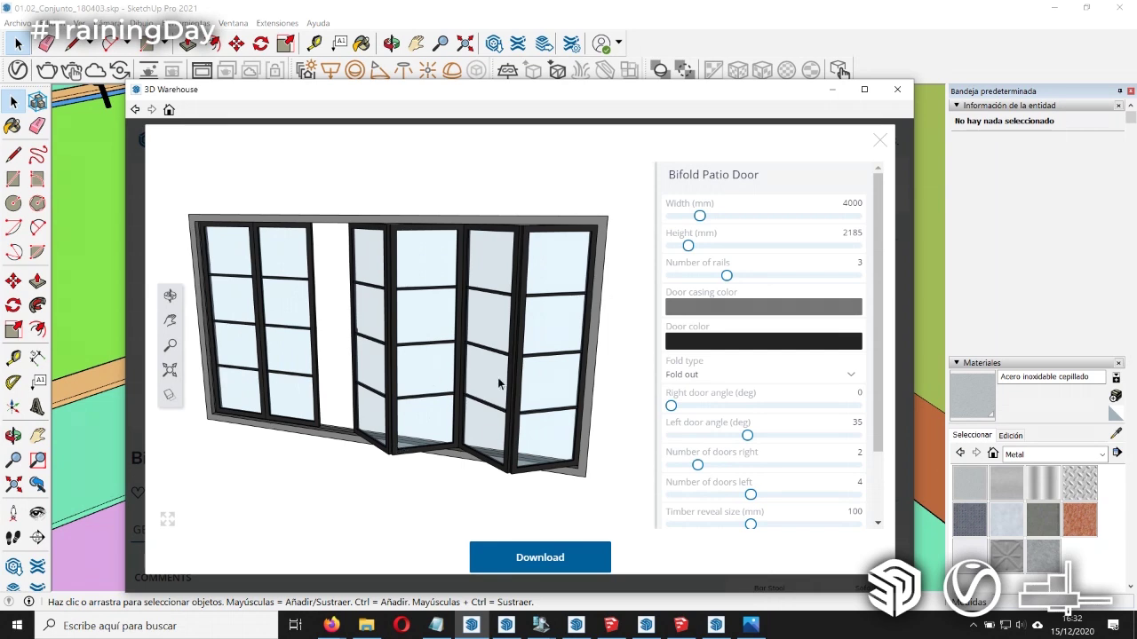
click(541, 558)
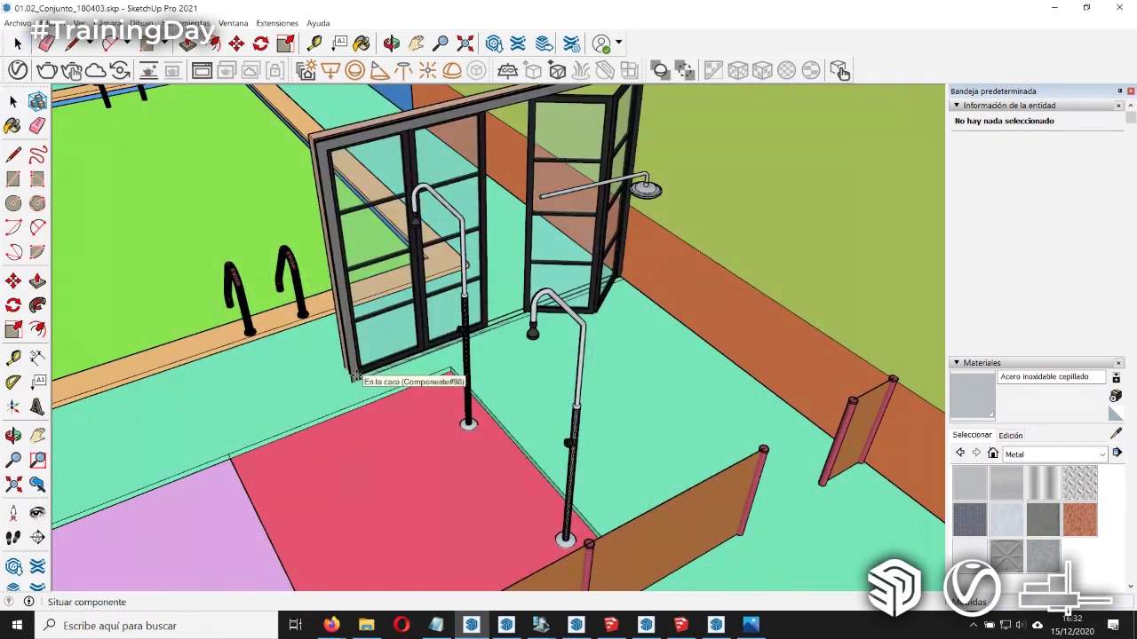
Step: Place the Bifold Patio Door by the pool showers and open its Configurar live-component parameters
click(448, 469)
middle_drag(448, 469, 563, 489)
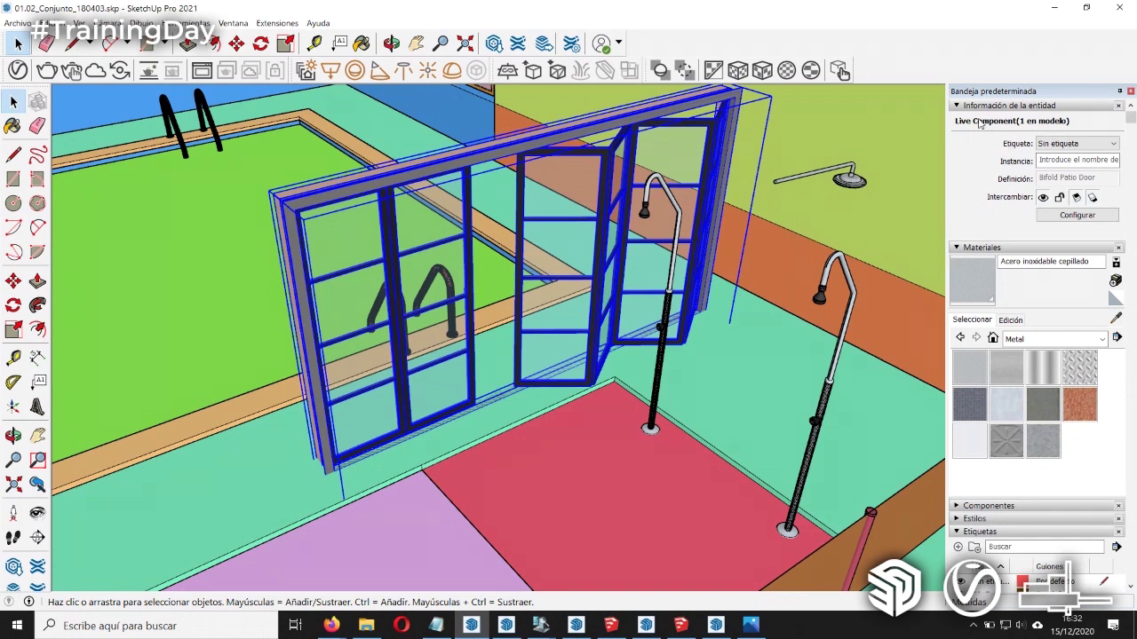
click(1075, 215)
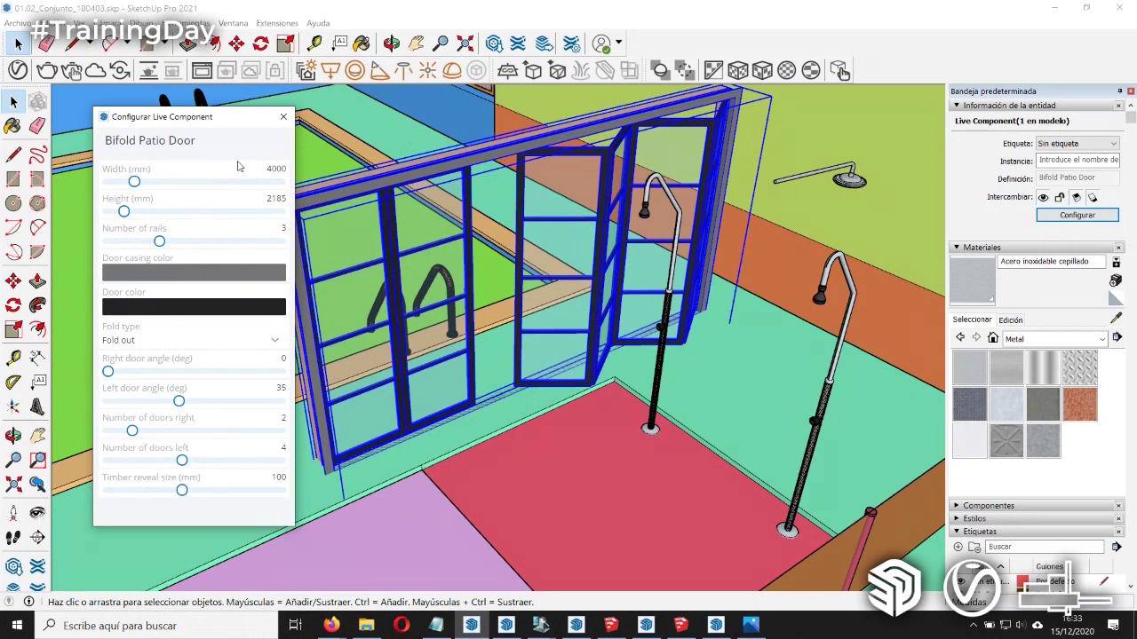
Step: Dismiss the door parameters and close 01.02_Conjunto_180403.skp, bringing up the save prompt
click(283, 117)
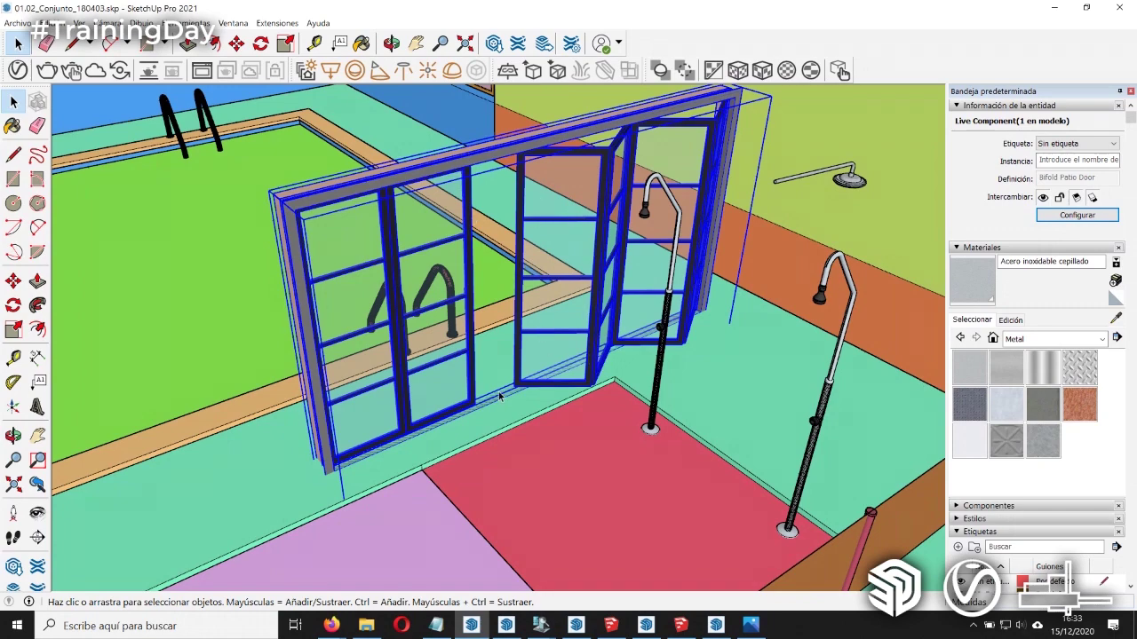
mouse_move(547, 388)
middle_down()
mouse_move(542, 374)
mouse_move(568, 391)
mouse_move(469, 342)
middle_up()
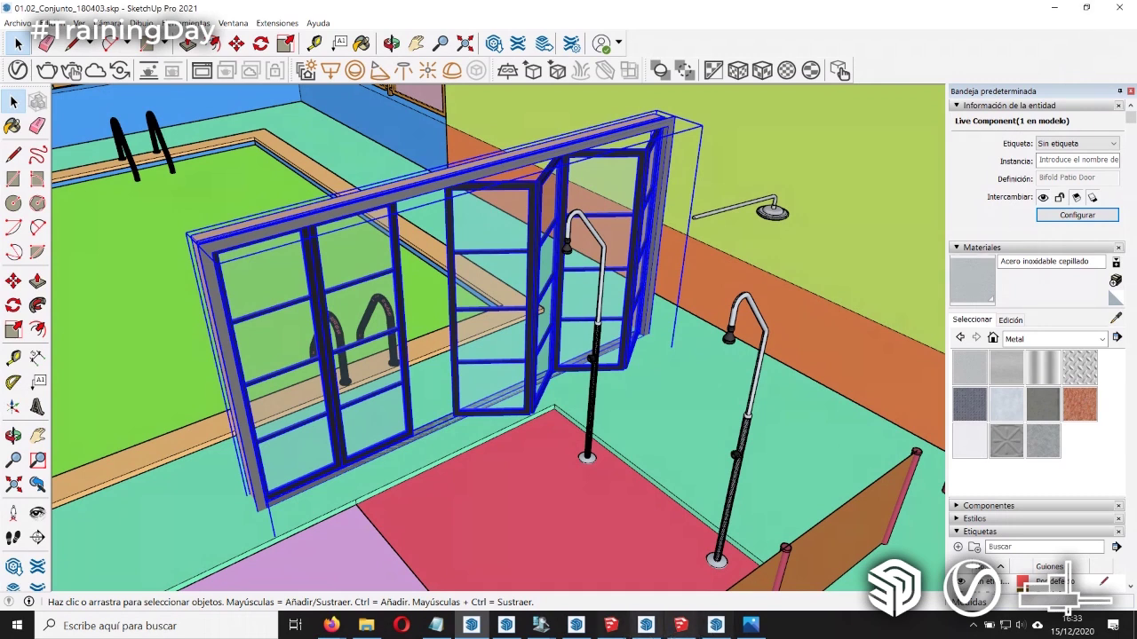
click(435, 625)
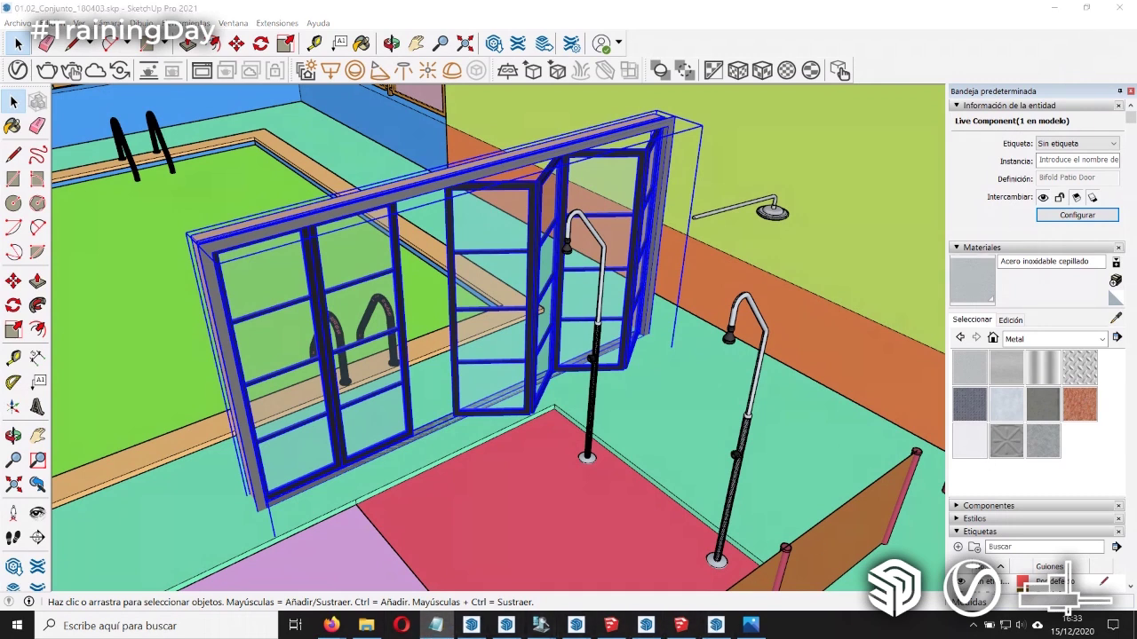
click(1117, 7)
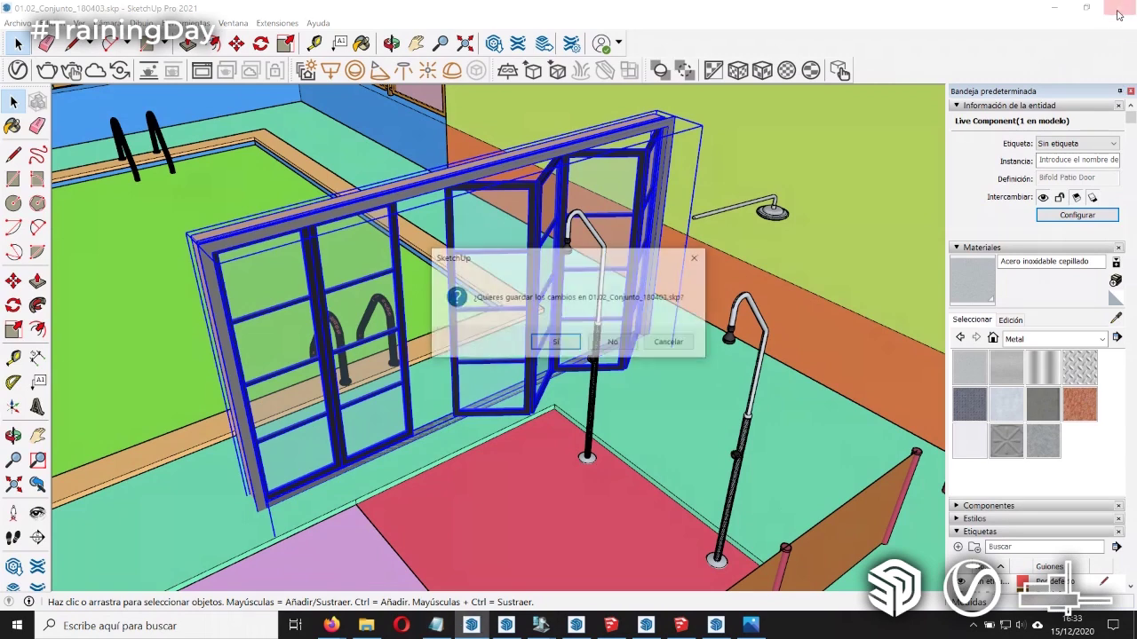
Step: Discard changes to the pool model and switch to 02.01_MAQUETA 15 BIM CON CAPAS Y ESCENAS
click(603, 348)
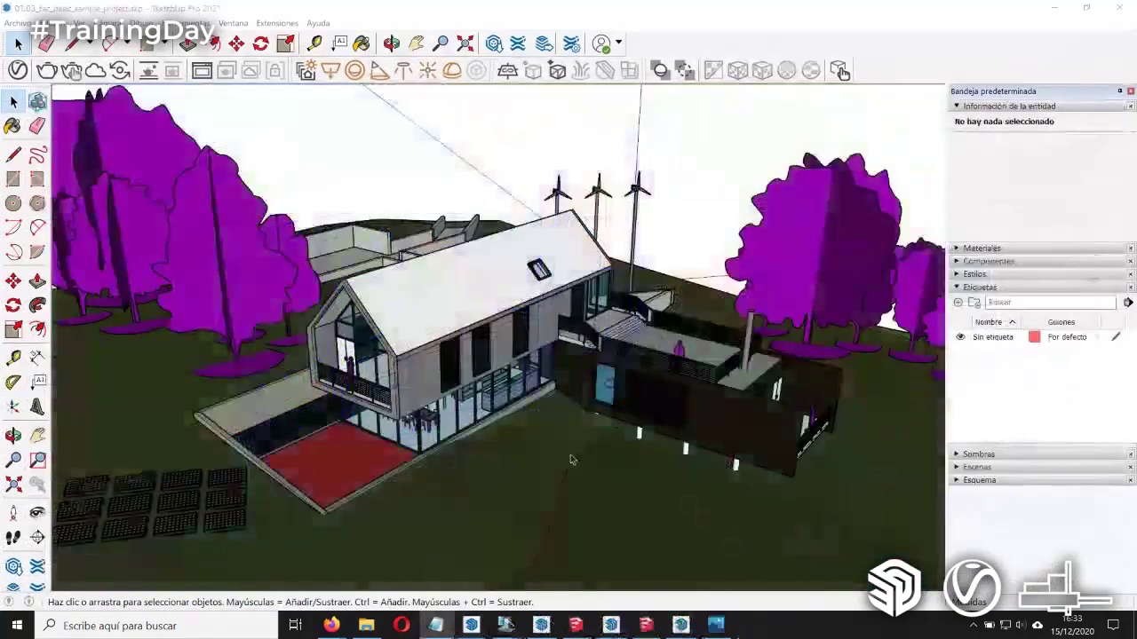
click(471, 630)
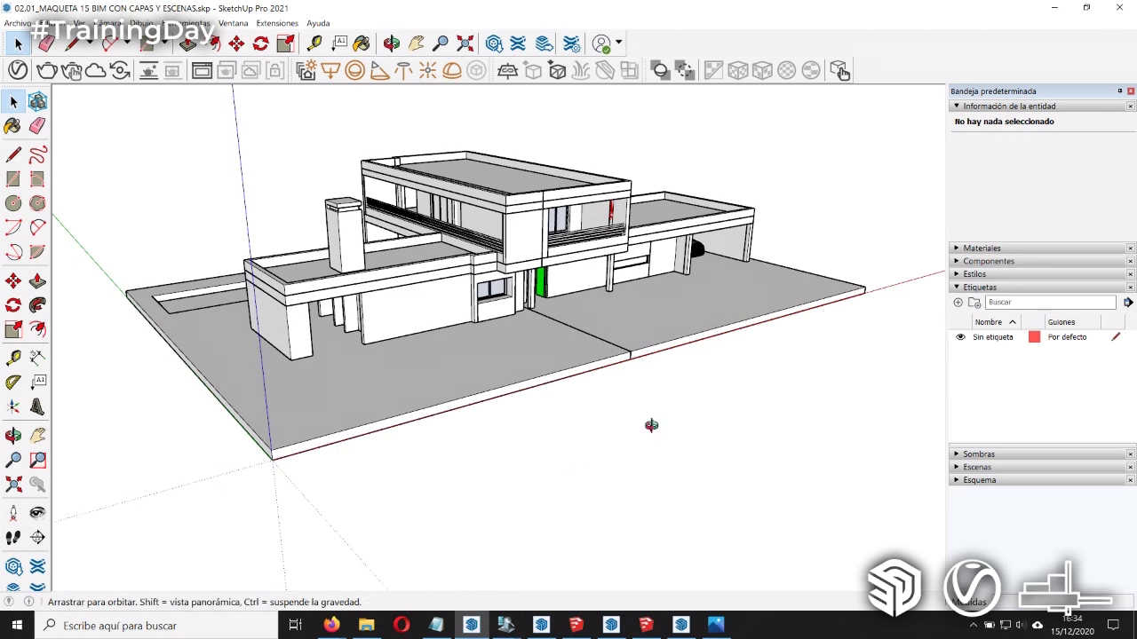
middle_drag(649, 426, 651, 445)
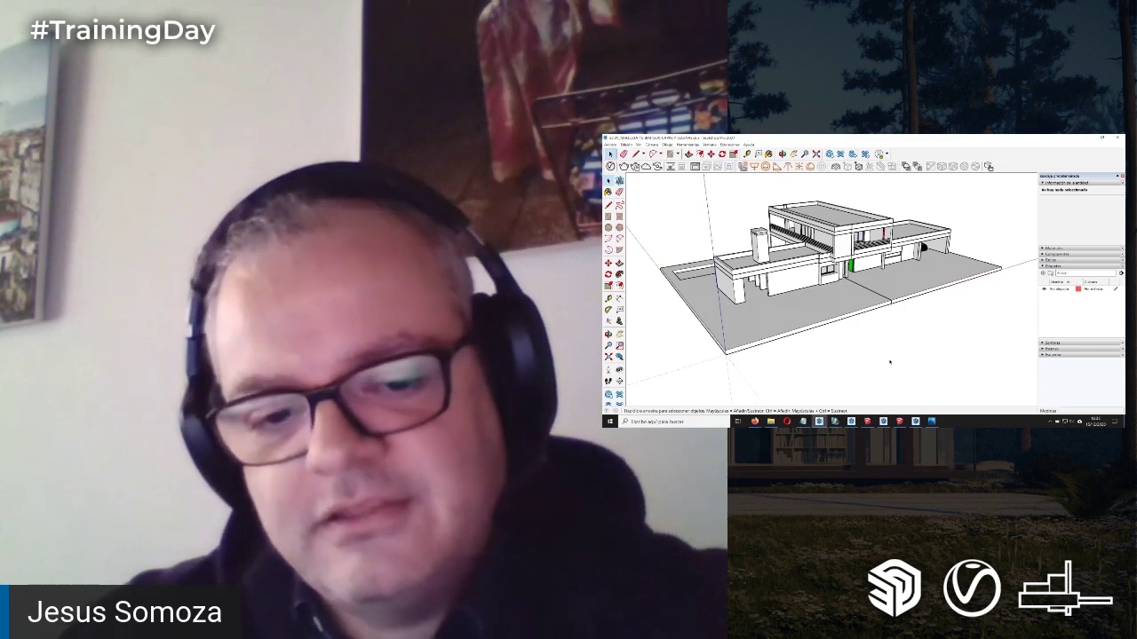
Step: Draw a small rectangle on the ground in front of the house
key(o)
drag(886, 360, 885, 367)
key(space)
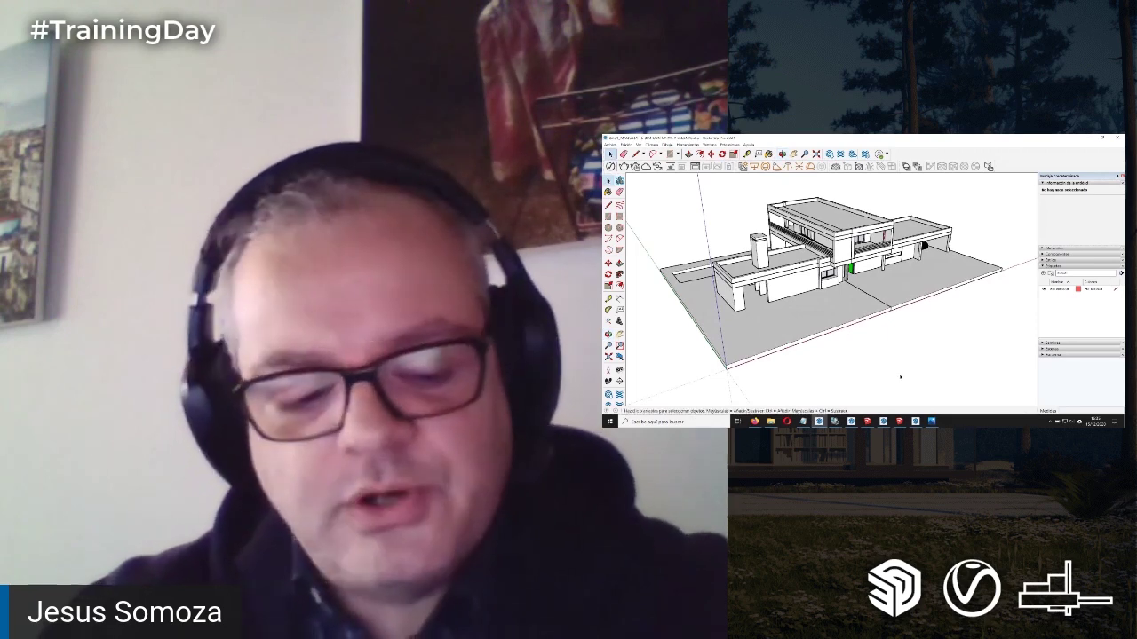
scroll(899, 378, up, 3)
key(c)
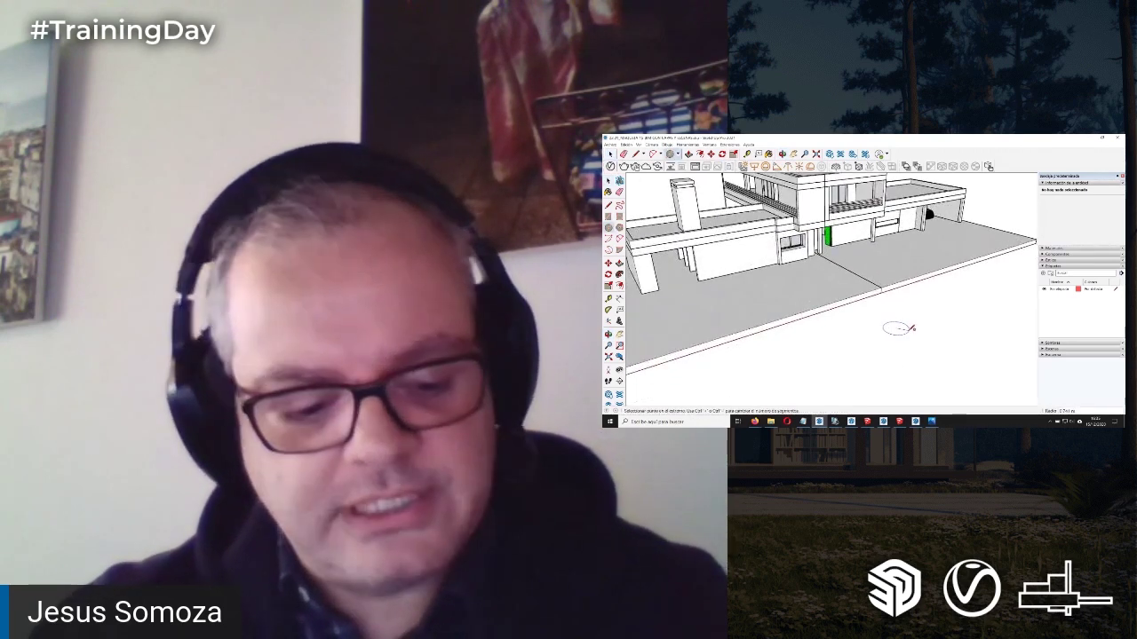
key(r)
click(906, 337)
click(907, 348)
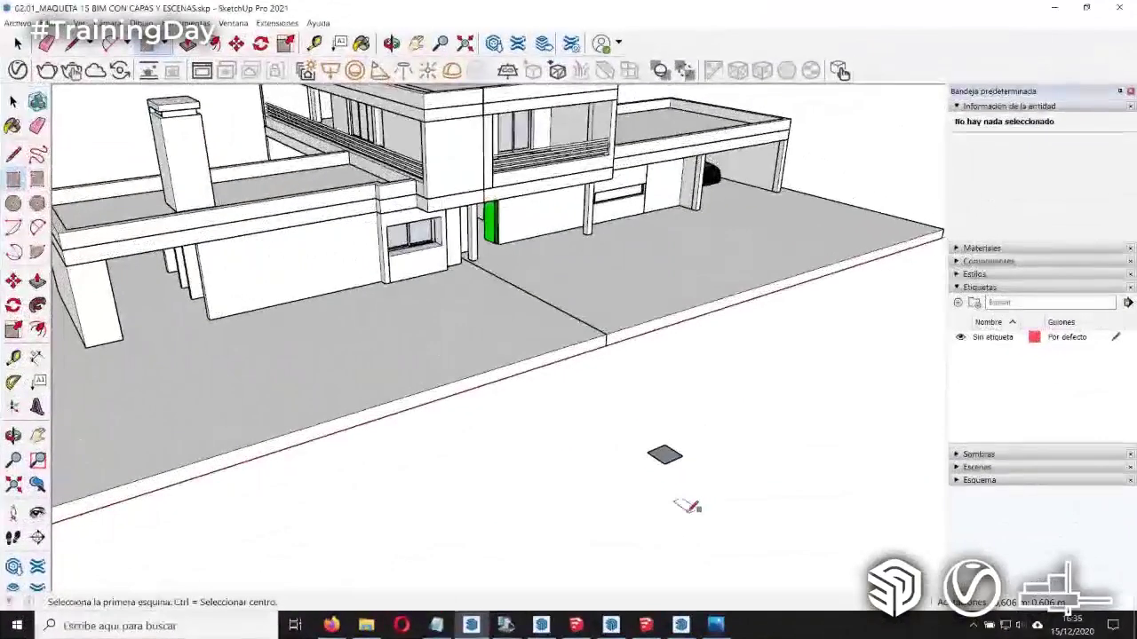
Step: Push/pull the rectangle up into a tall pillar box and select the whole box
key(p)
click(664, 457)
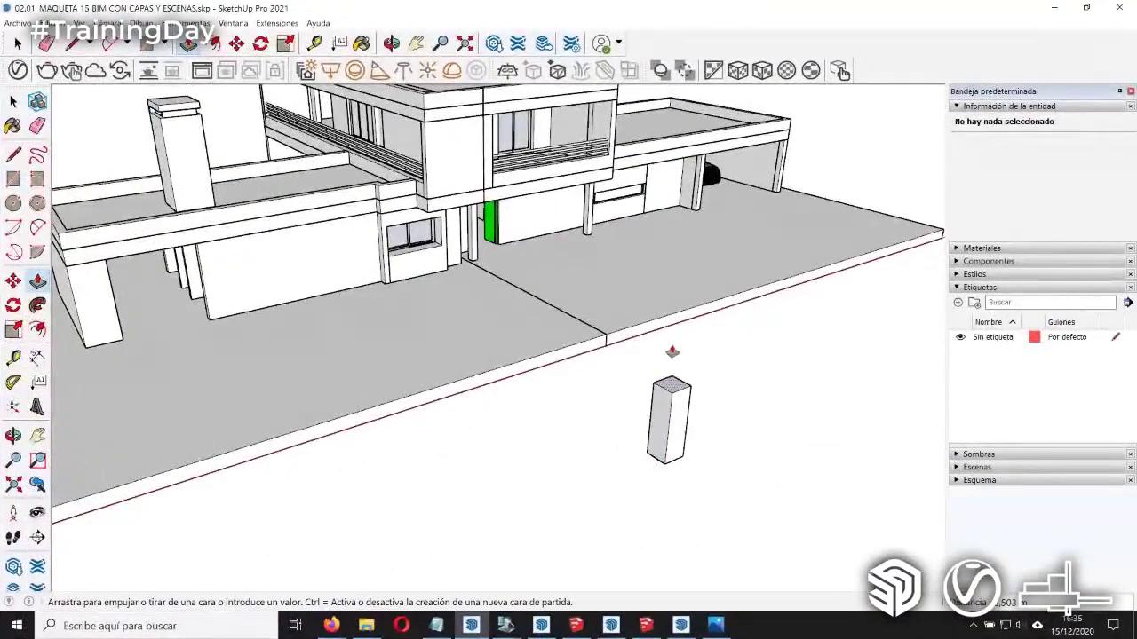
click(684, 269)
key(space)
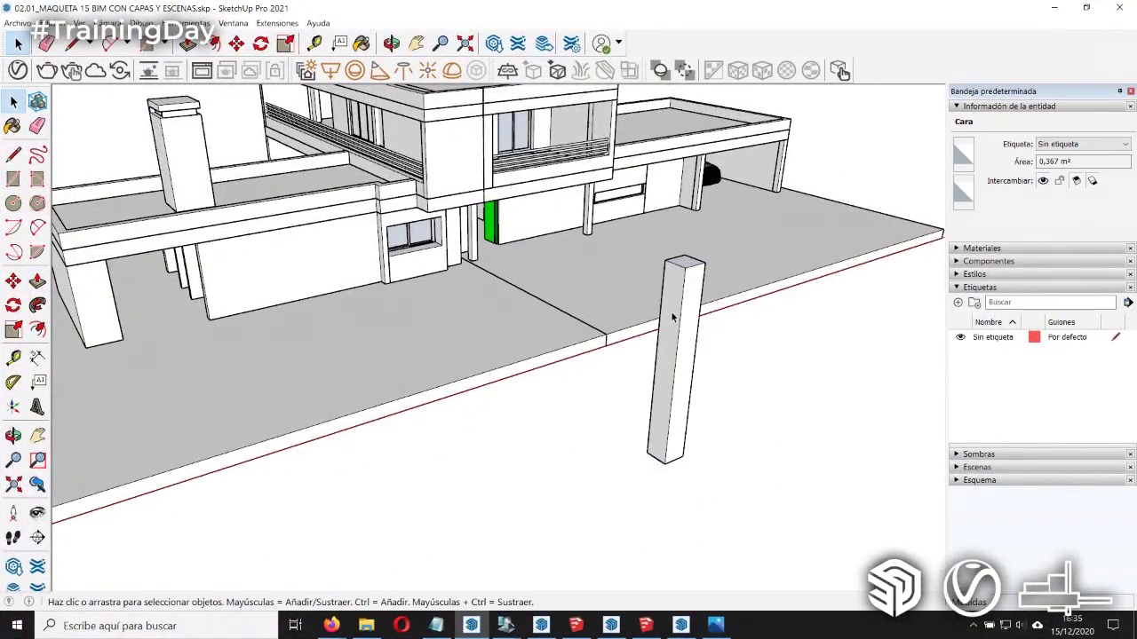
triple_click(681, 313)
Step: Start a component named Pilar from the box and classify it as IfcColumn
right_click(681, 313)
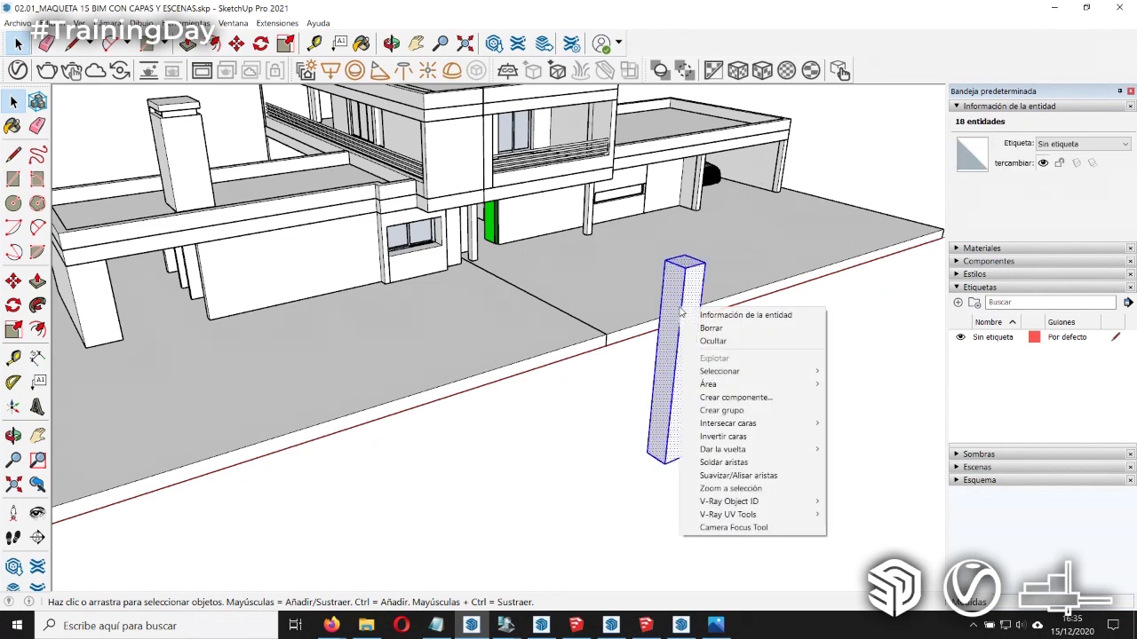
click(740, 398)
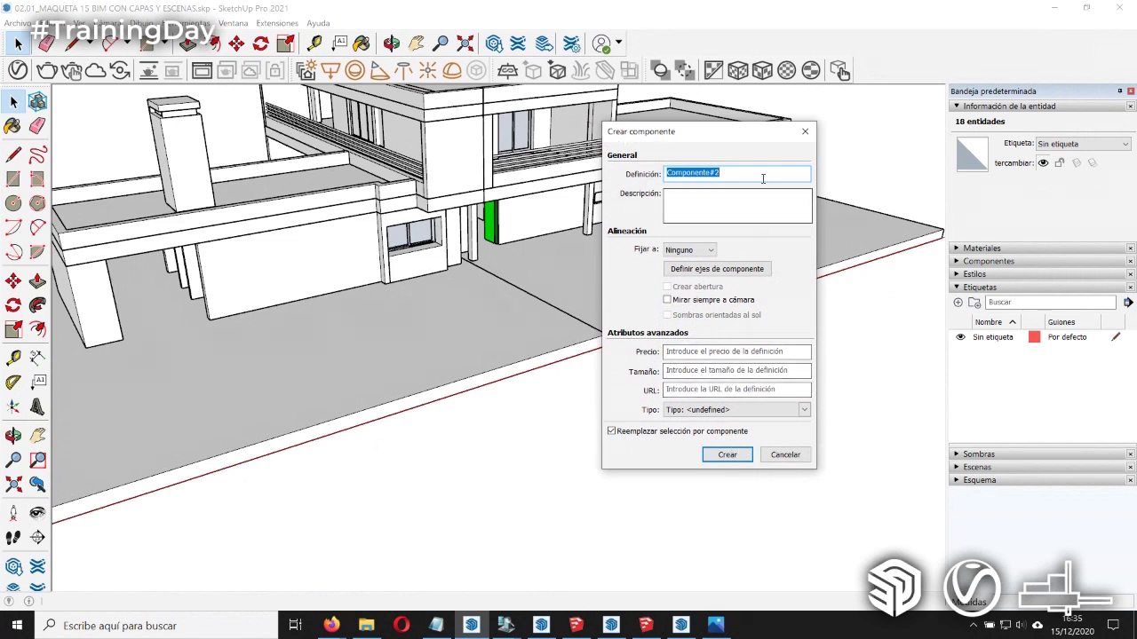
text(Pile)
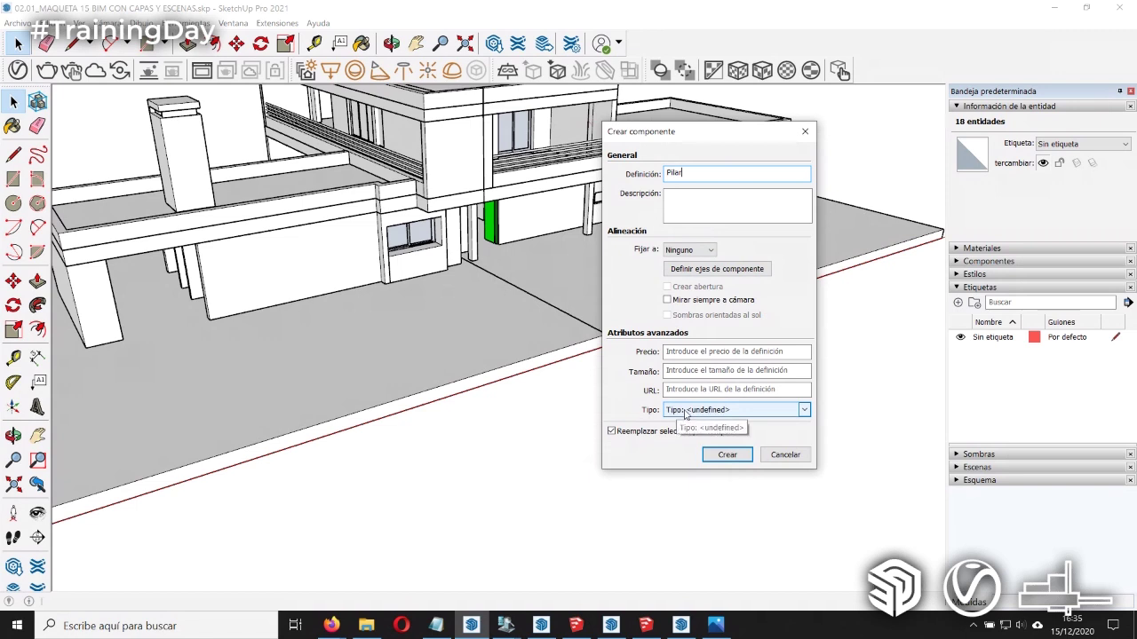
click(802, 409)
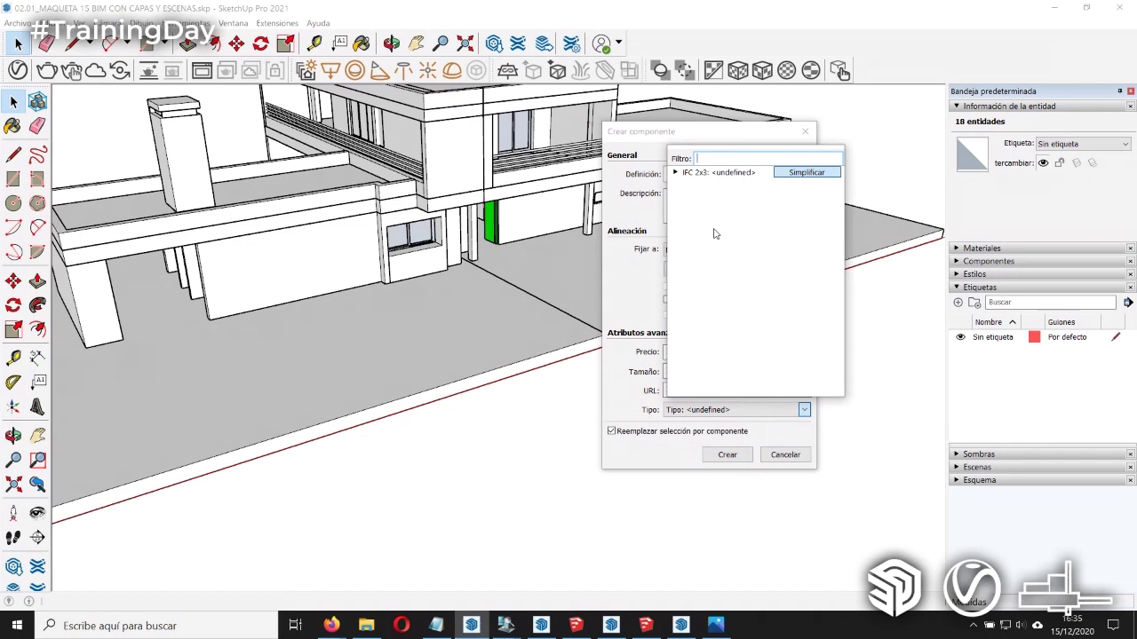
click(675, 172)
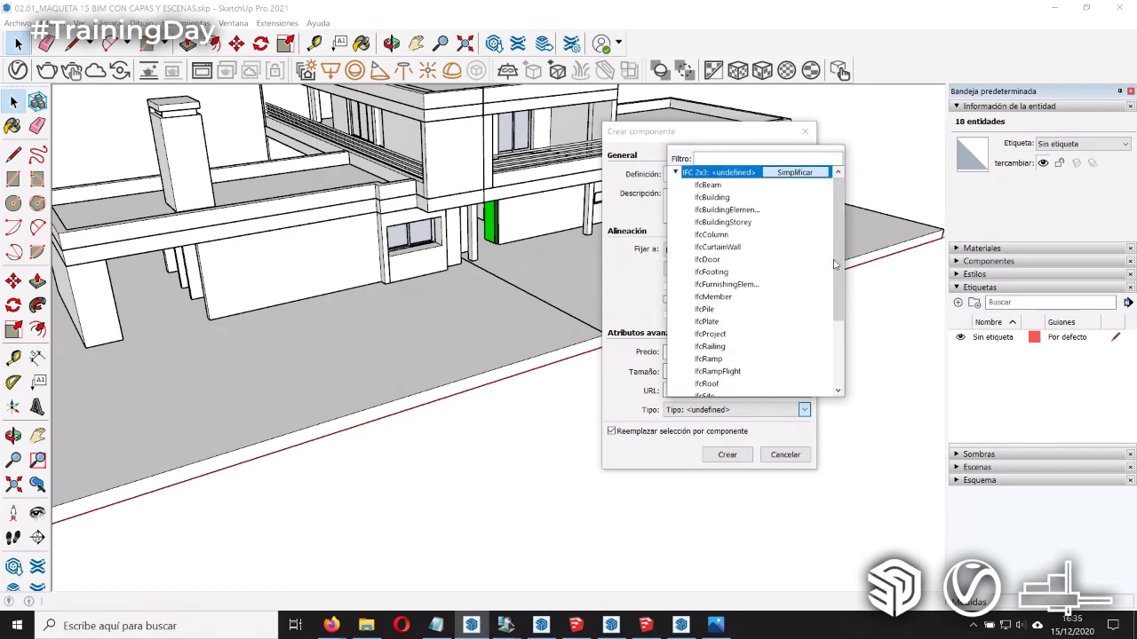
scroll(838, 272, down, 1)
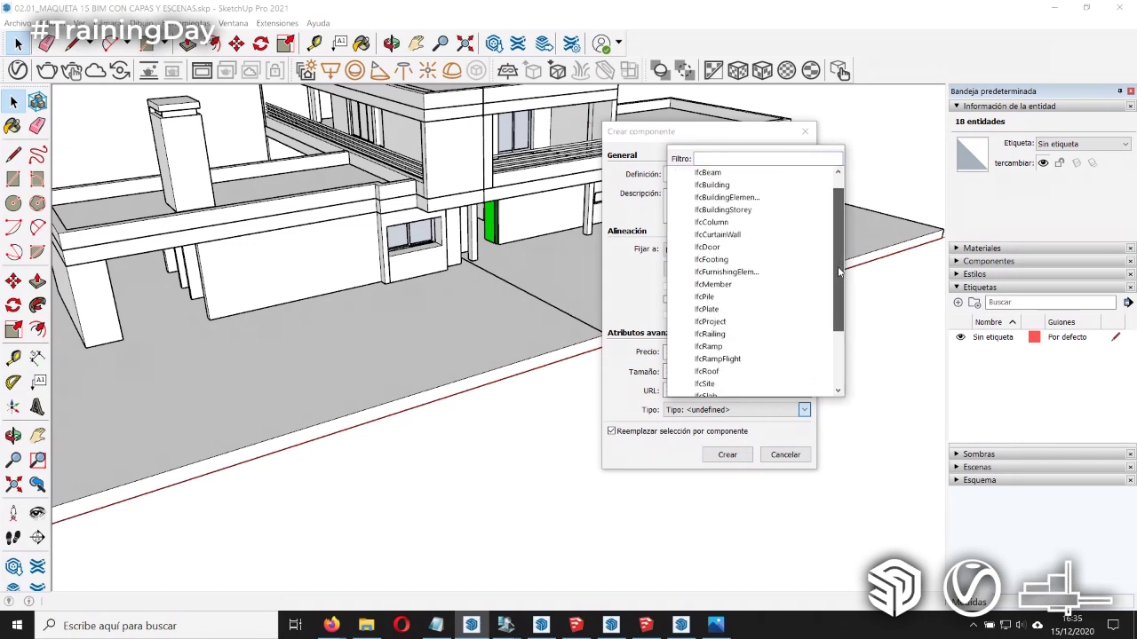
click(711, 223)
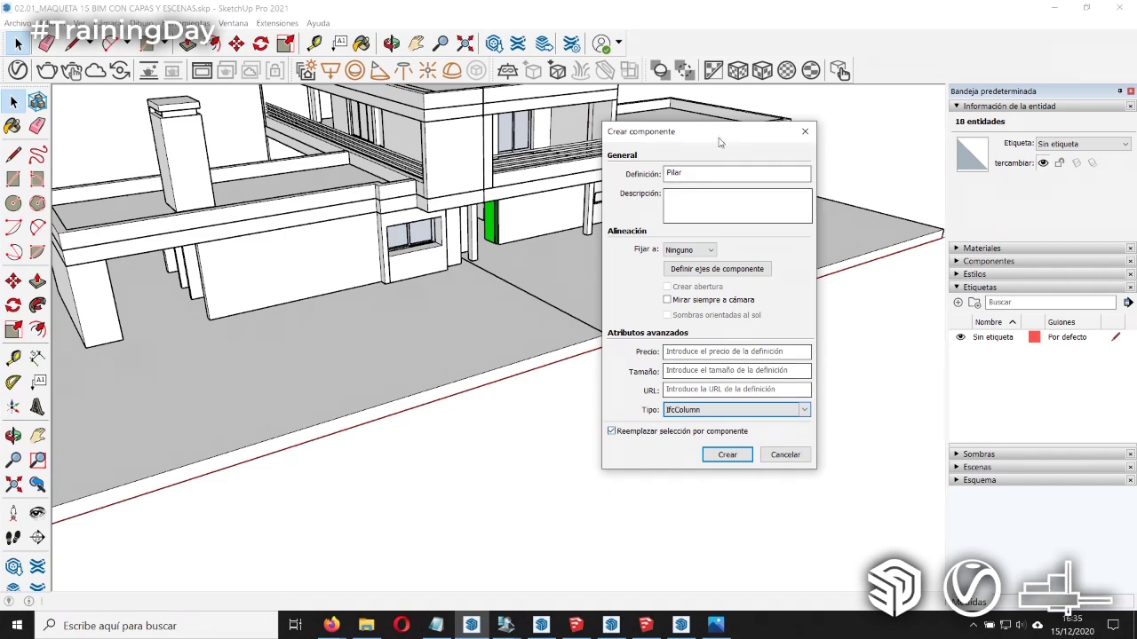
Step: Recheck the IFC type list, keep IfcColumn, and create the Pilar component
mouse_move(714, 142)
mouse_down()
mouse_move(623, 171)
mouse_move(524, 167)
mouse_up()
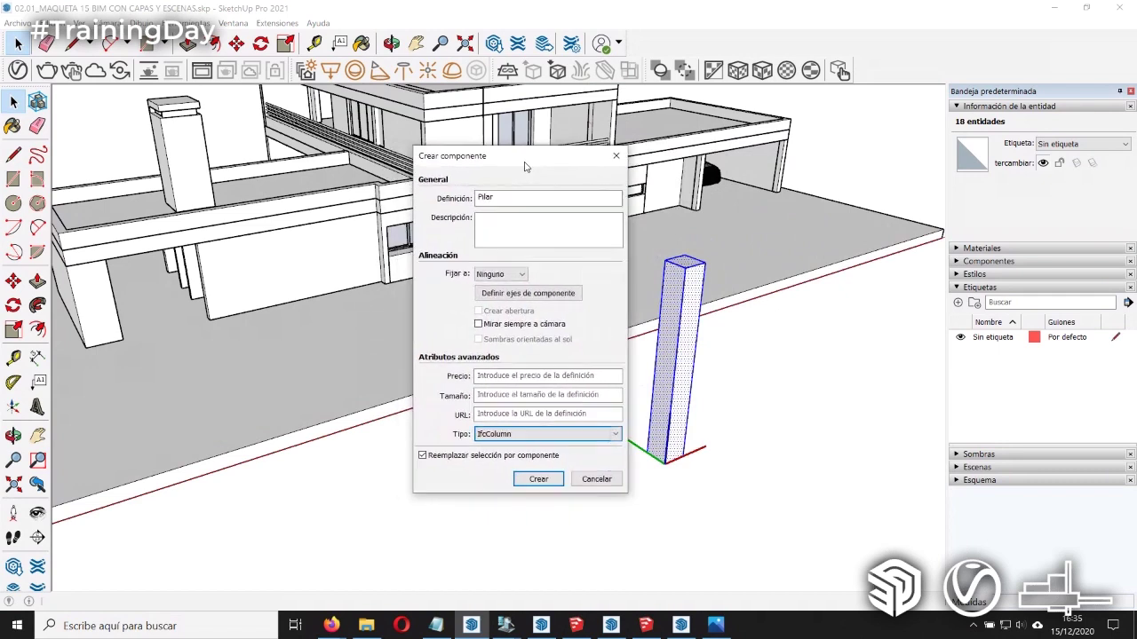
click(614, 434)
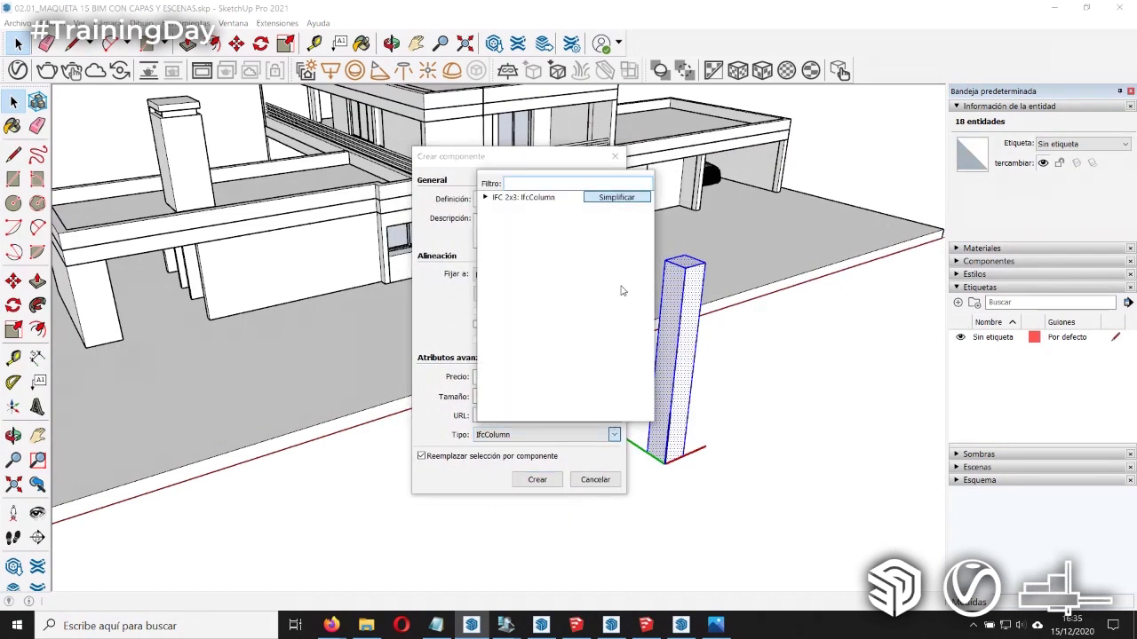
drag(646, 213, 645, 300)
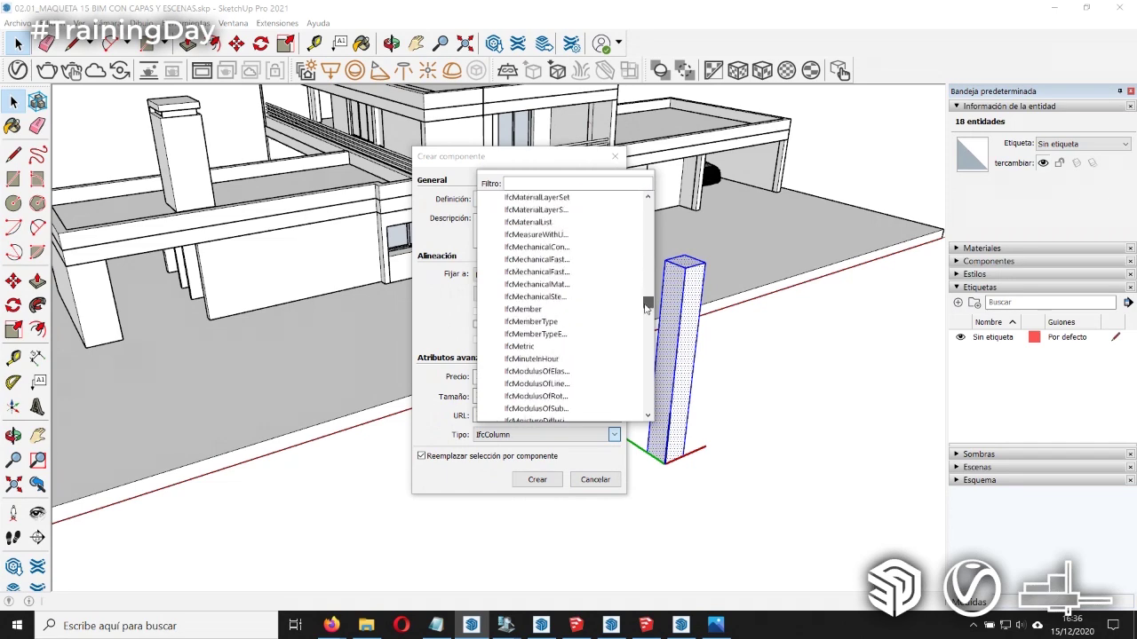
drag(646, 299, 654, 205)
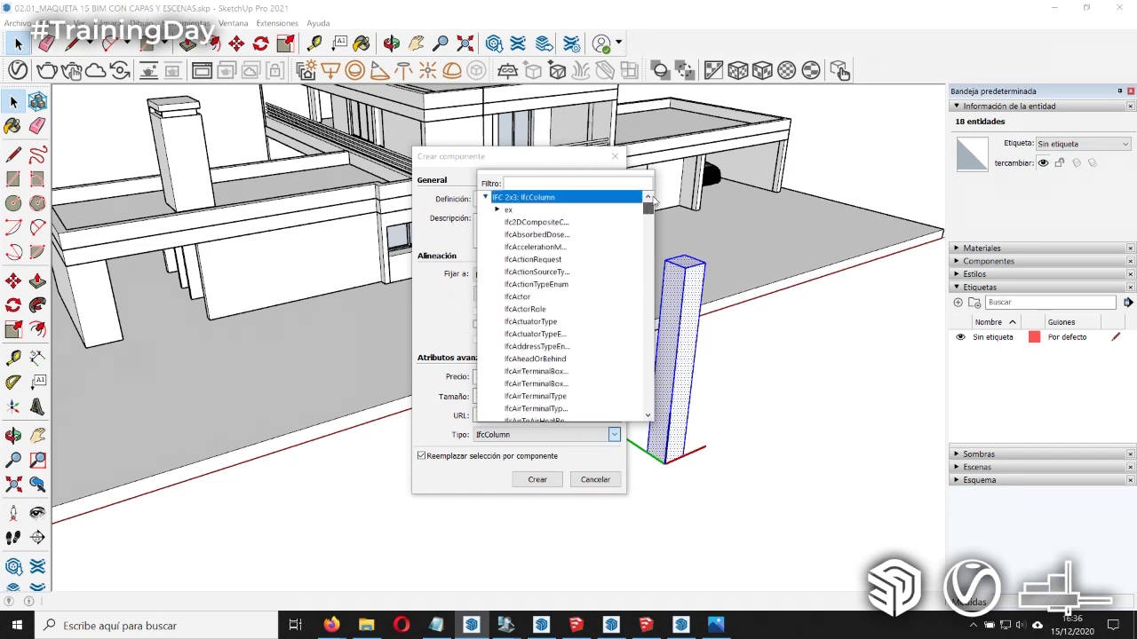
click(499, 211)
key(Right)
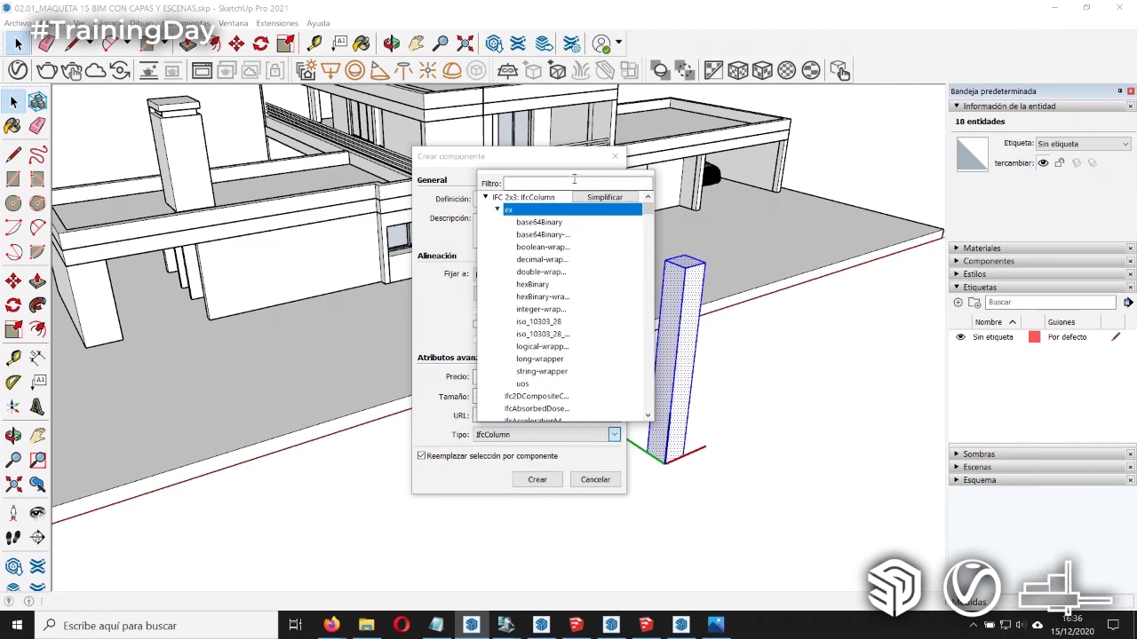
click(496, 495)
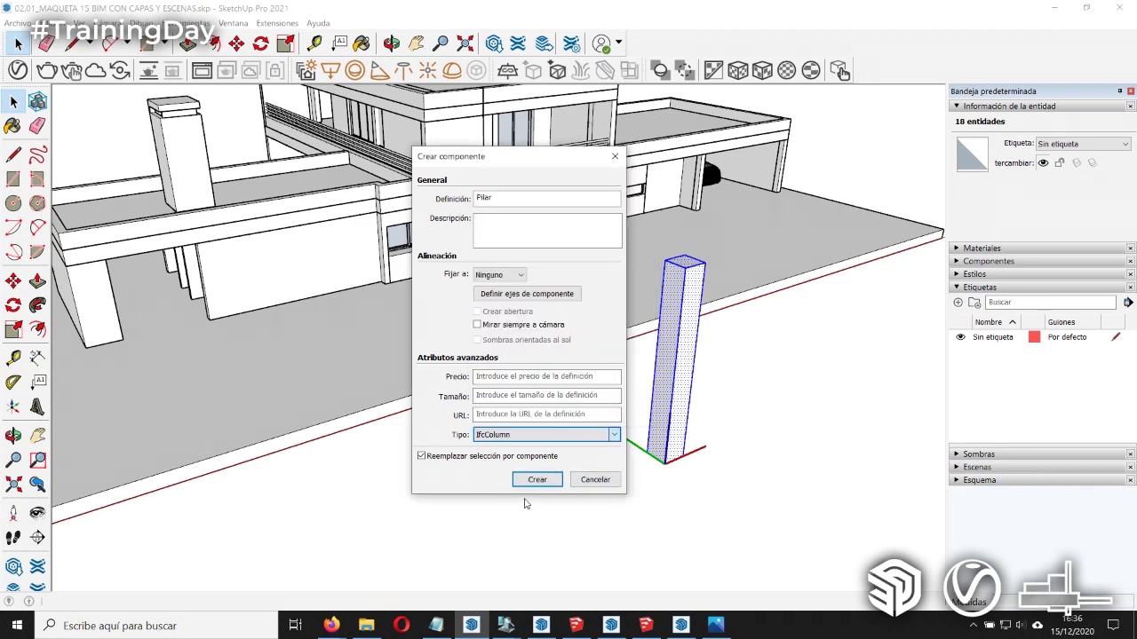
click(536, 480)
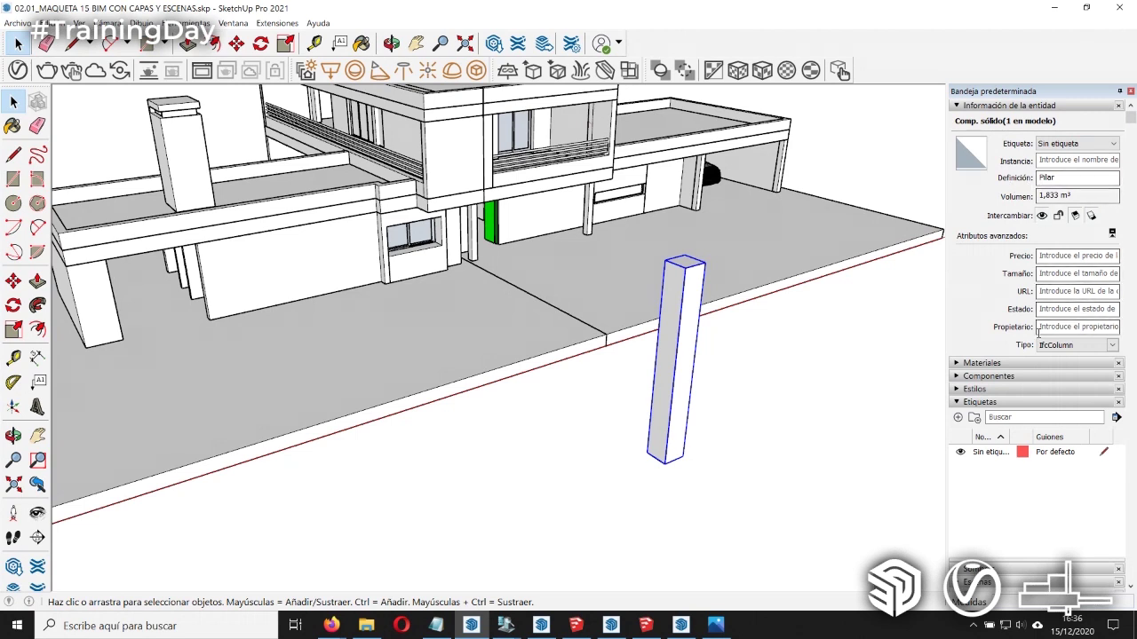
right_click(683, 267)
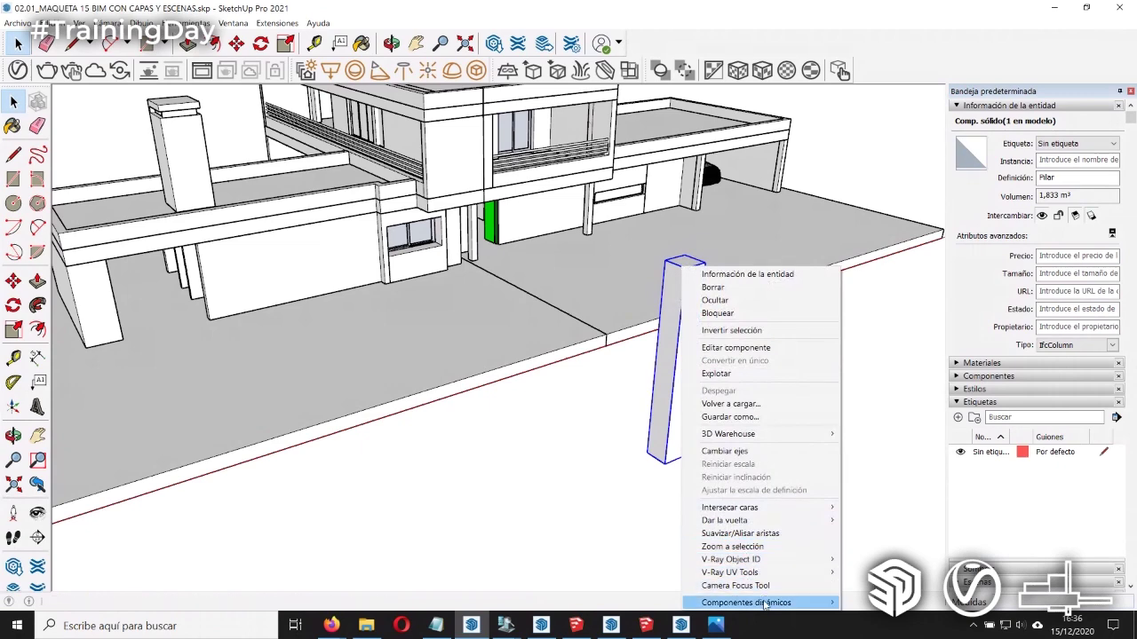
mouse_move(746, 602)
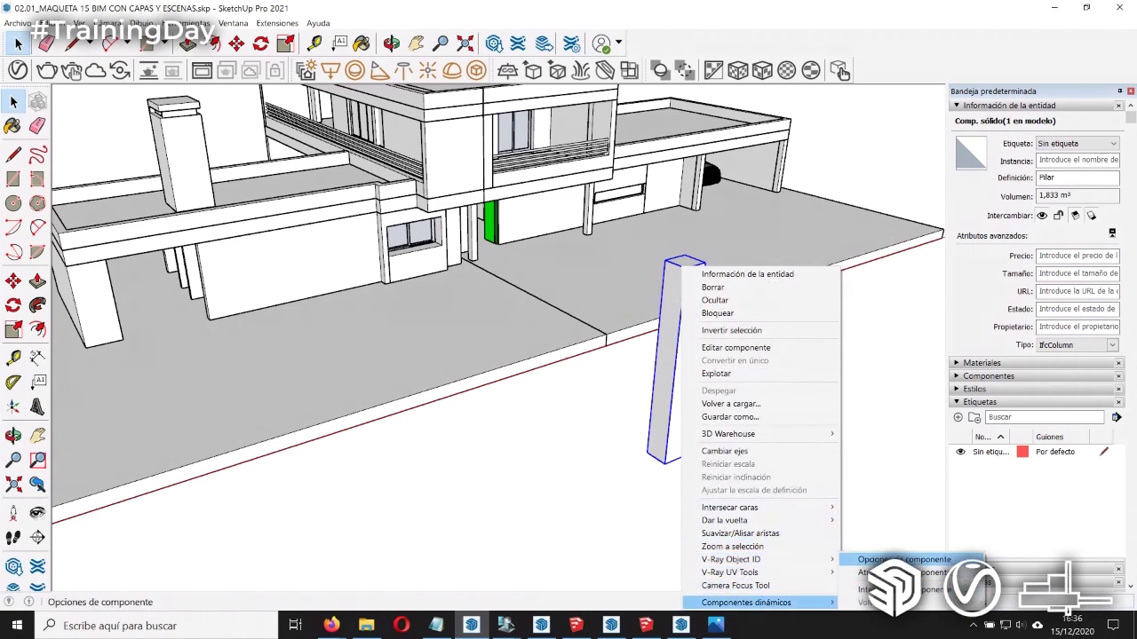
click(903, 559)
drag(211, 115, 484, 145)
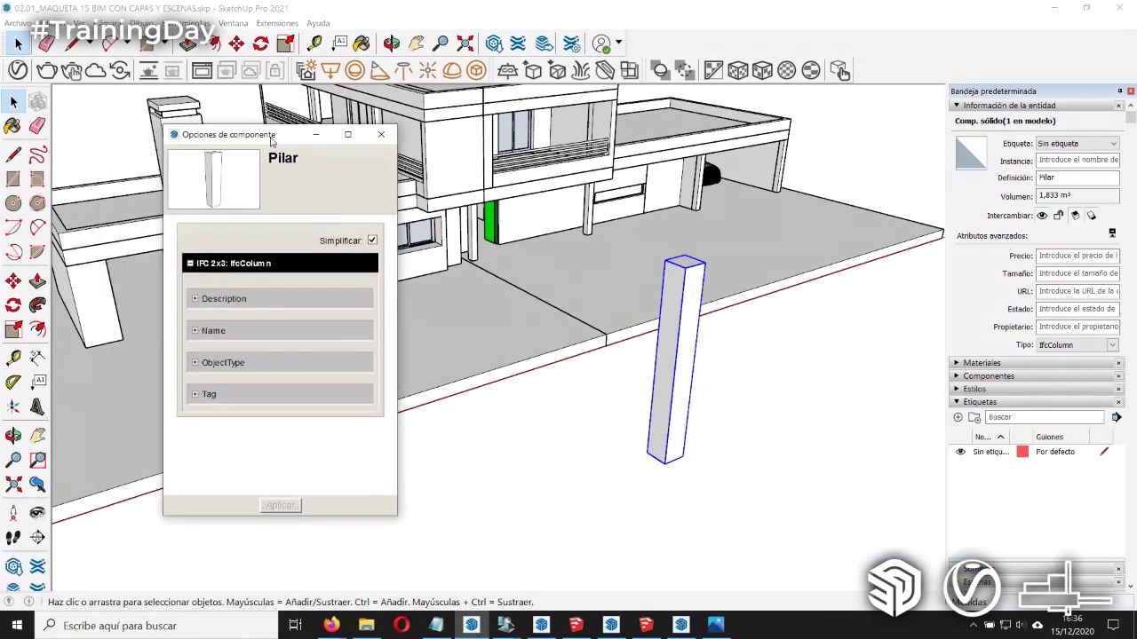
click(408, 307)
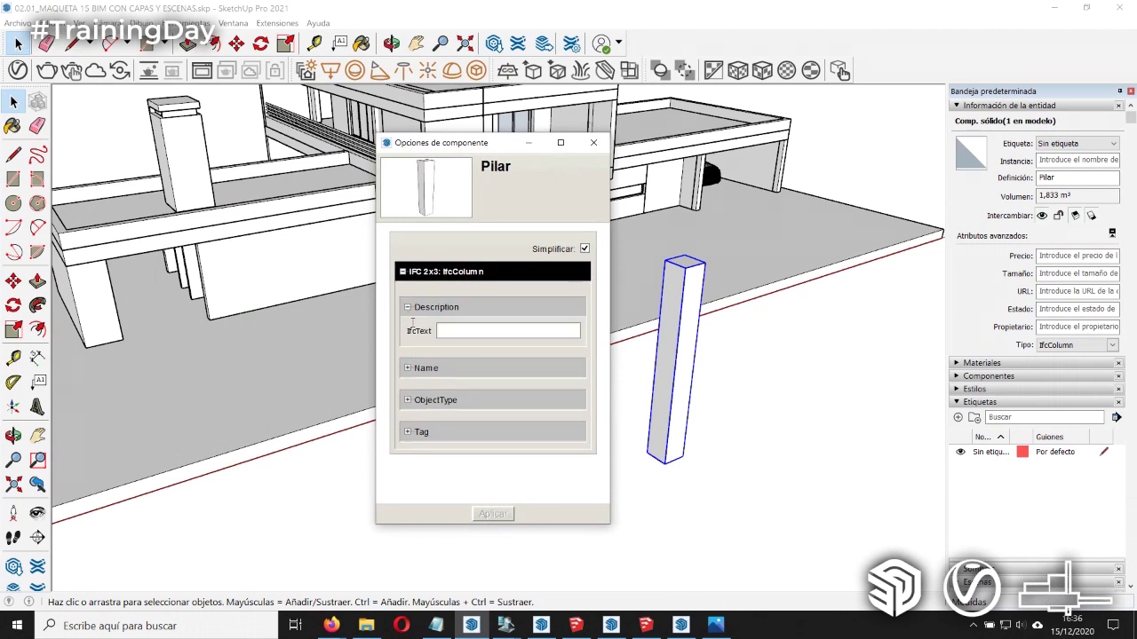
click(408, 309)
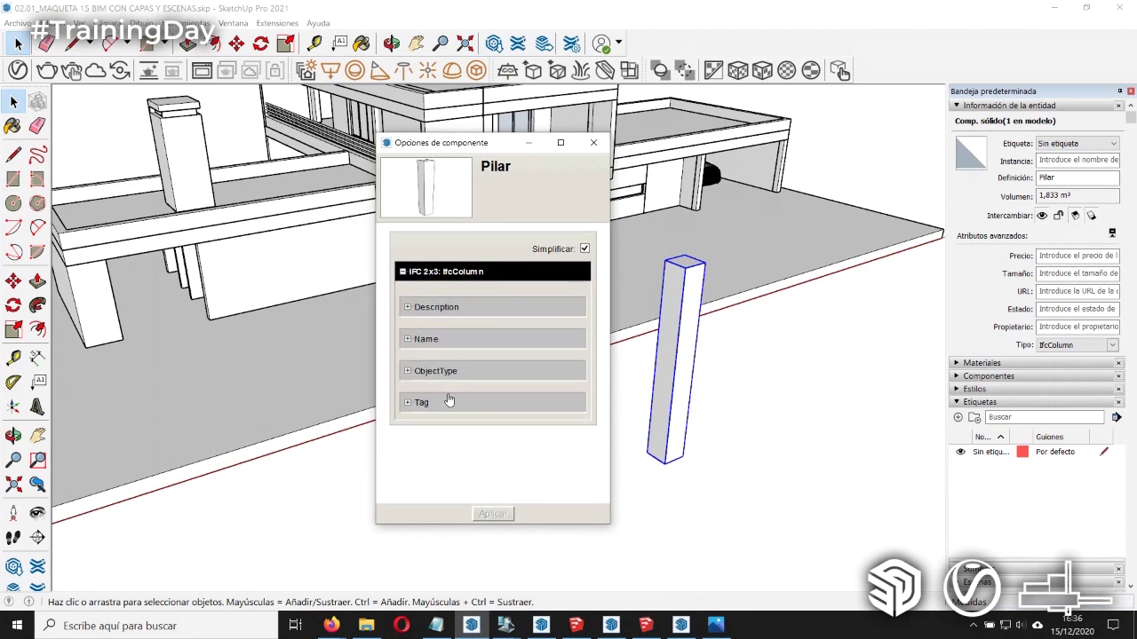
click(593, 142)
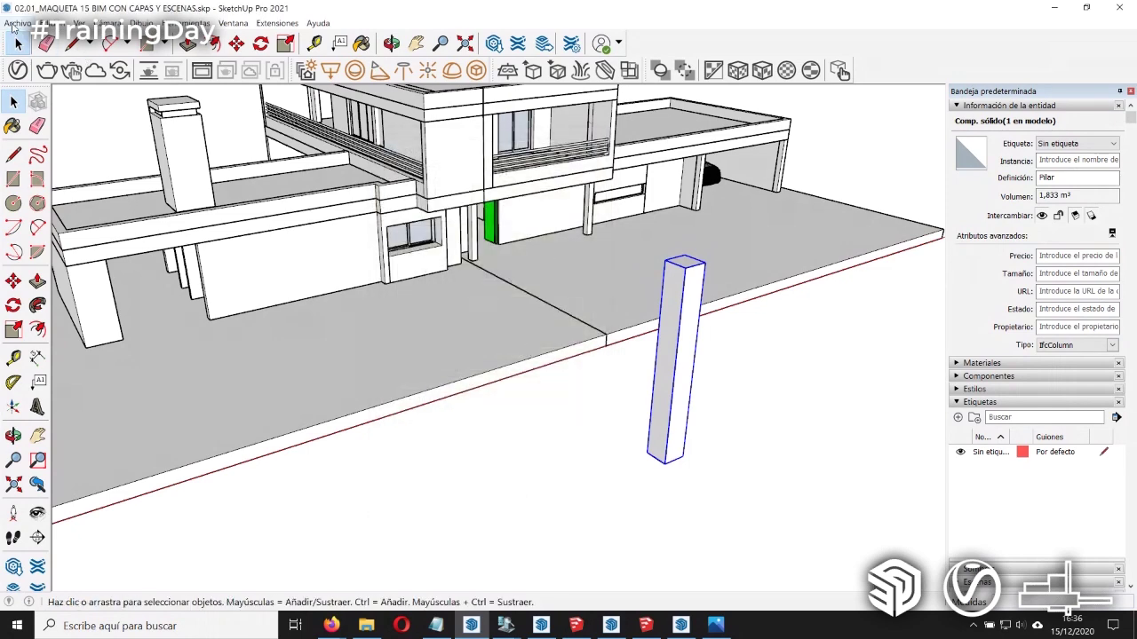
click(15, 24)
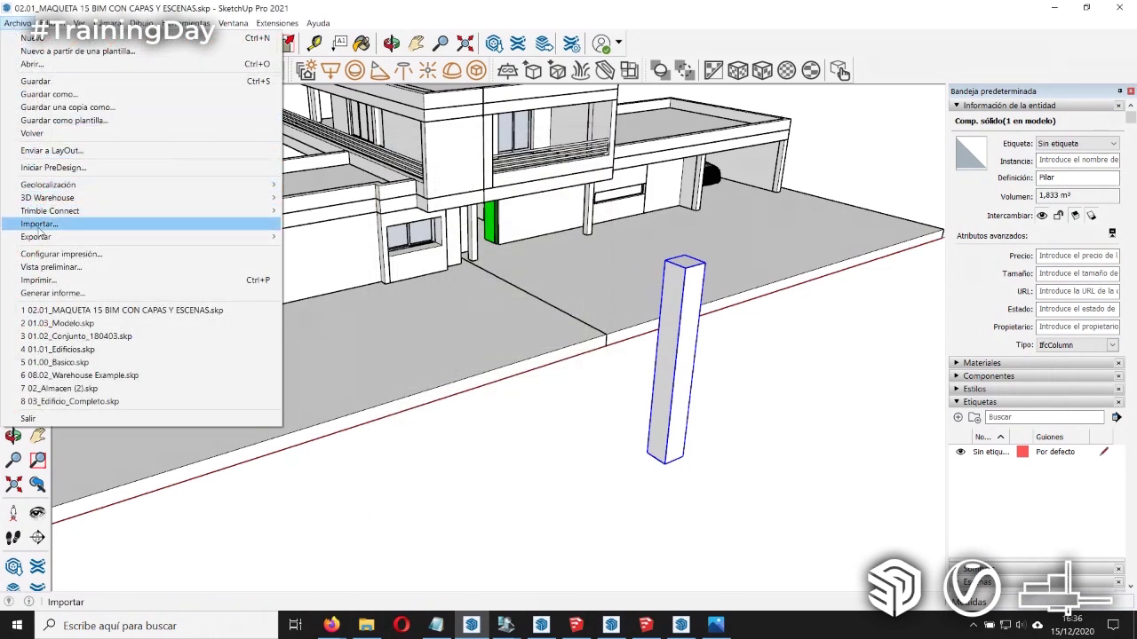
mouse_move(36, 238)
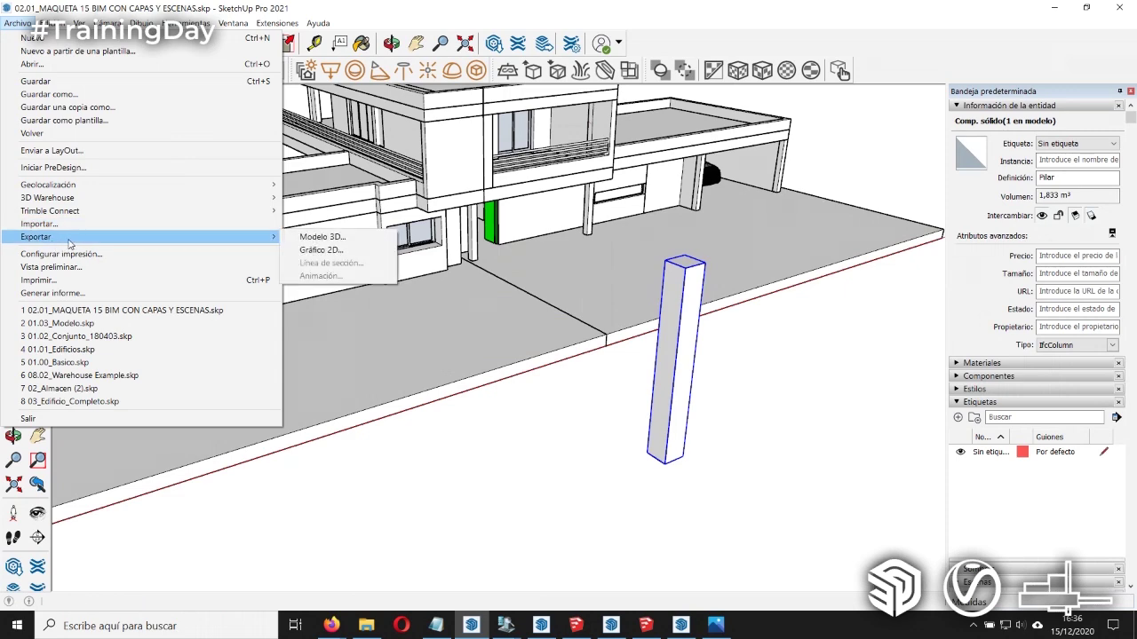
Step: Set up an IFC export to the Desktop as 02.ifc, review its options, then close the export window
click(314, 238)
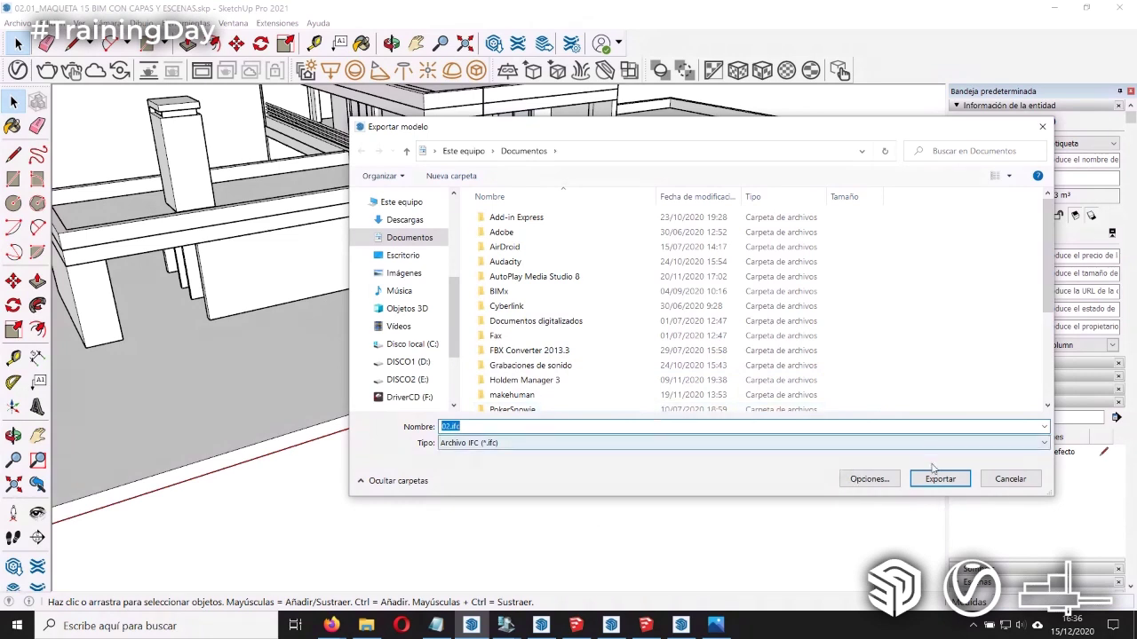
scroll(394, 222, up, 5)
click(401, 225)
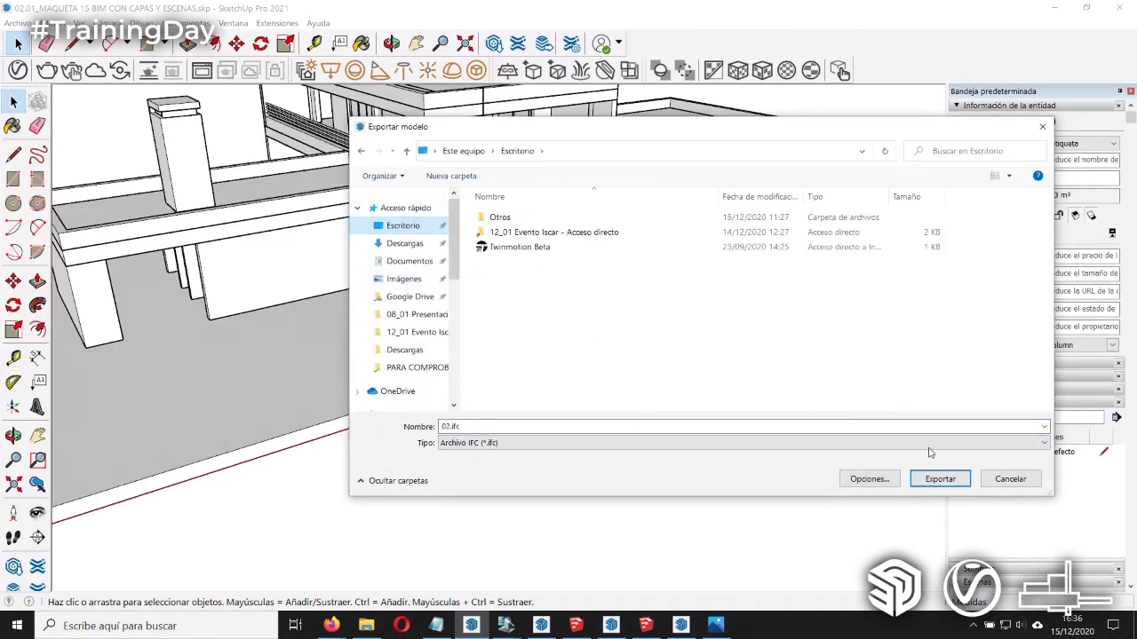
click(480, 446)
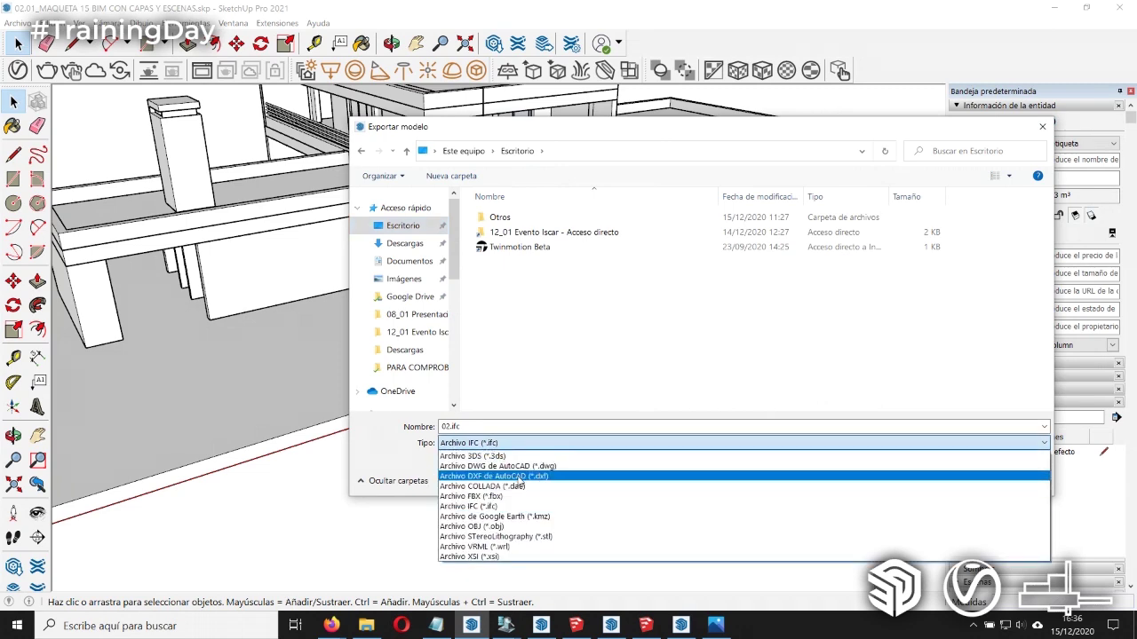
click(424, 474)
click(876, 484)
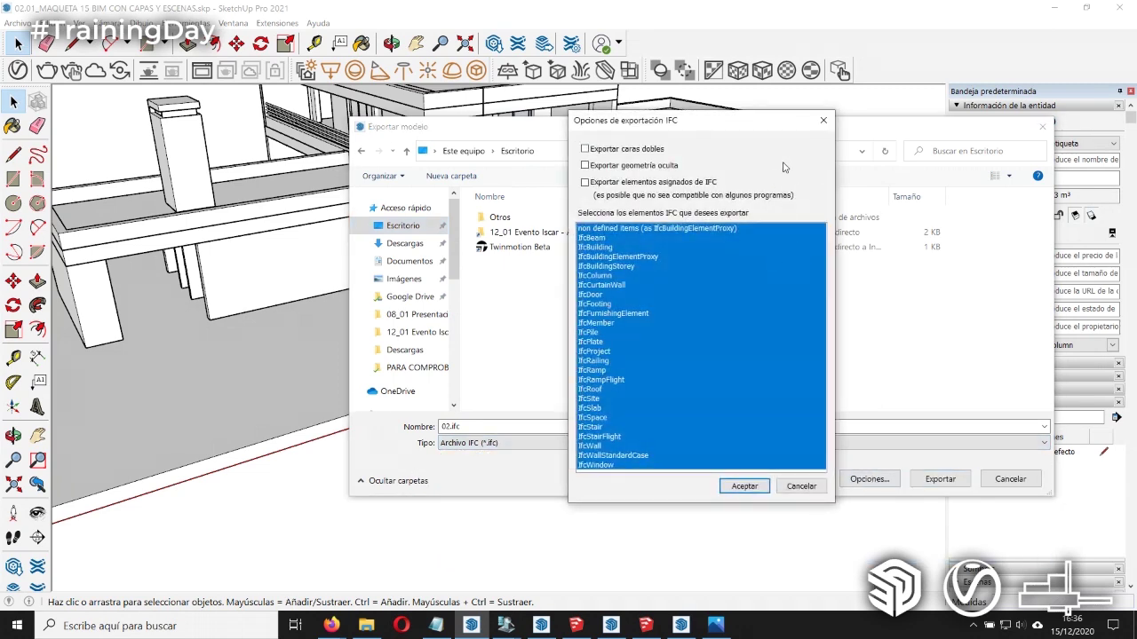
click(822, 118)
click(927, 483)
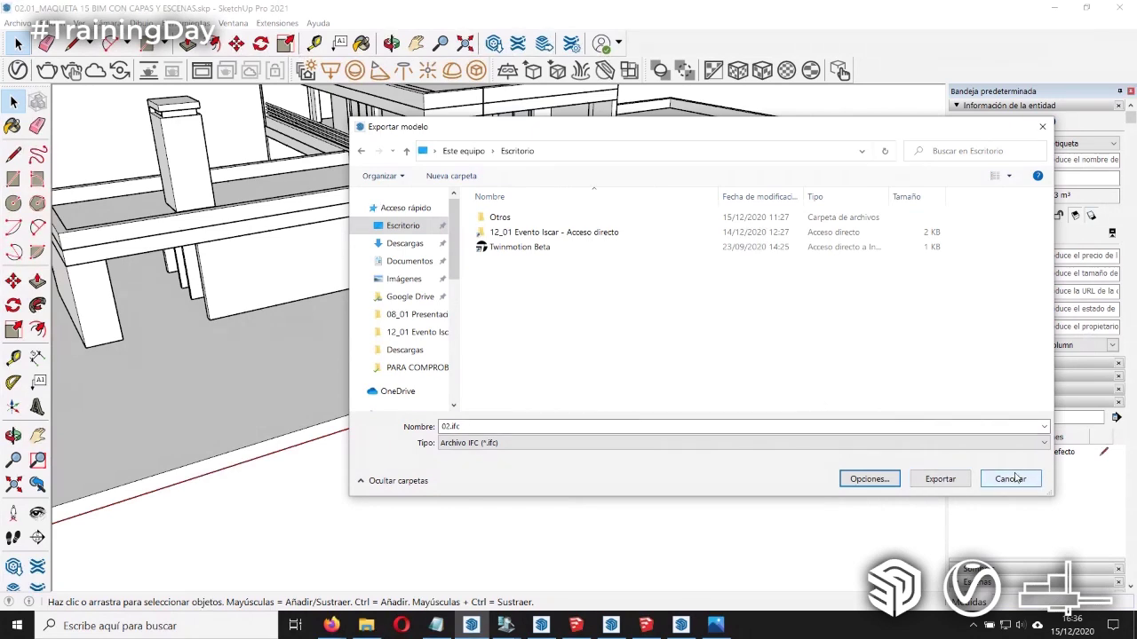
middle_drag(430, 381, 453, 153)
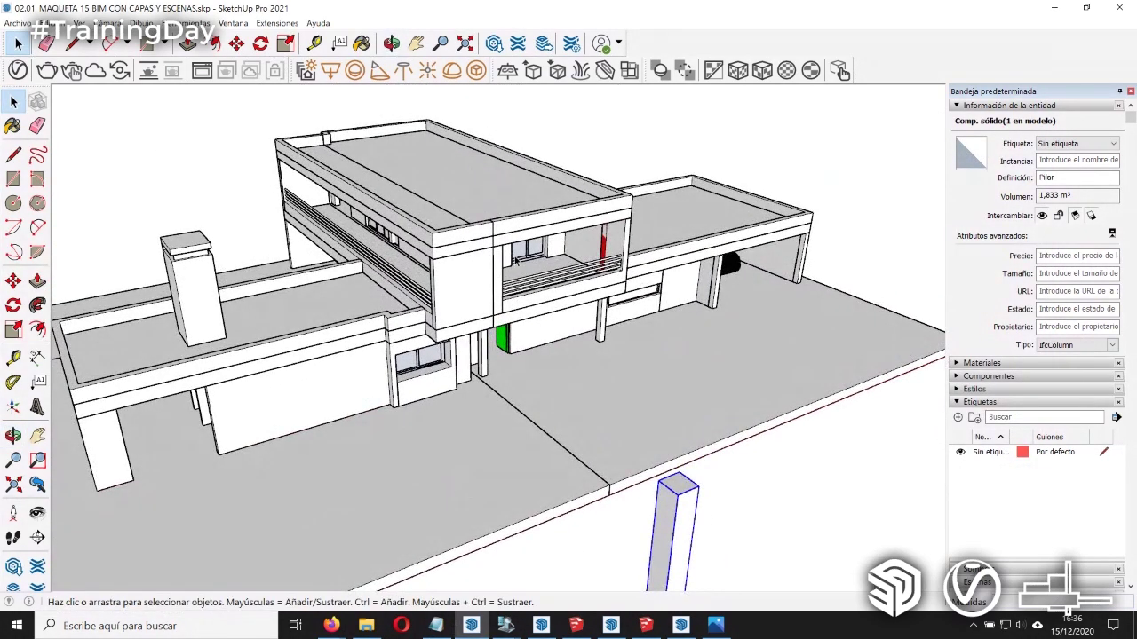
middle_drag(515, 260, 491, 288)
click(490, 289)
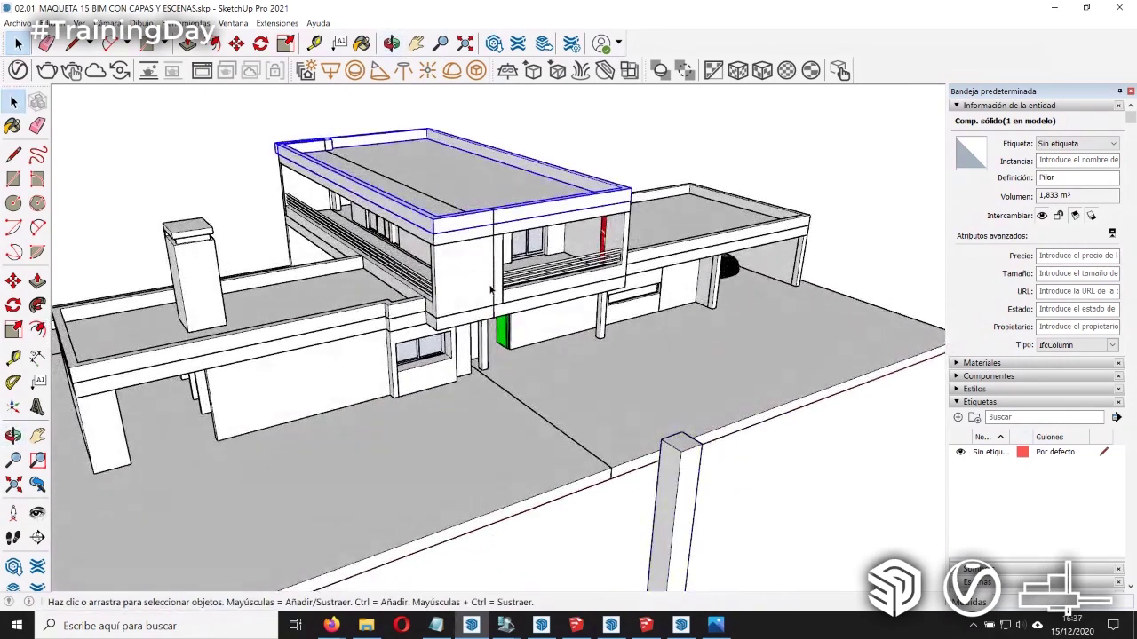
middle_drag(490, 293, 897, 237)
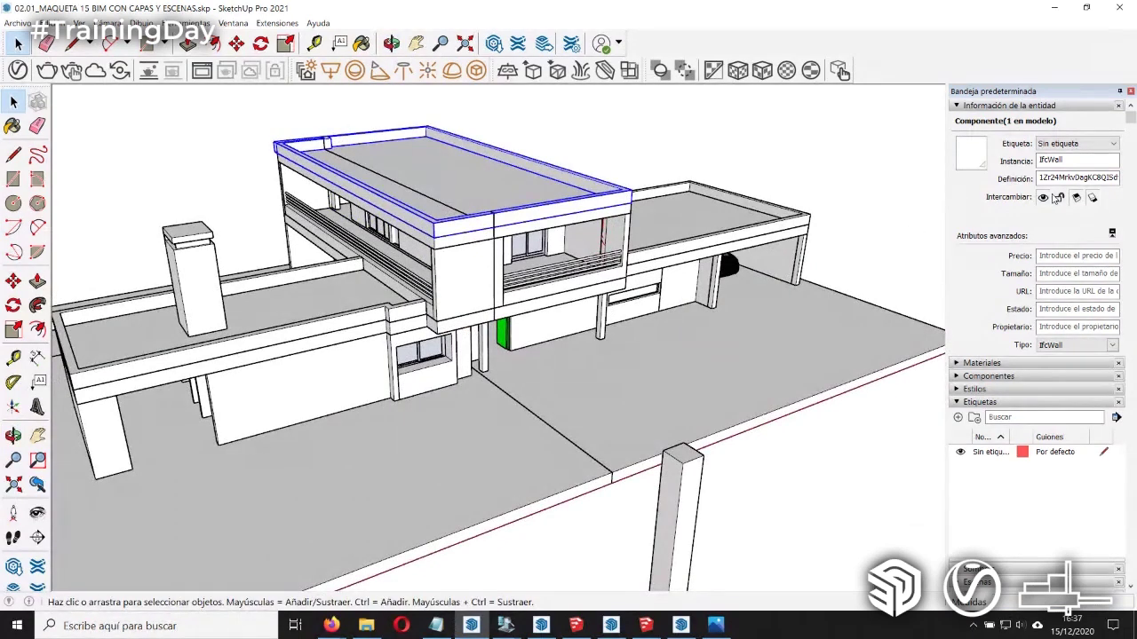
click(422, 348)
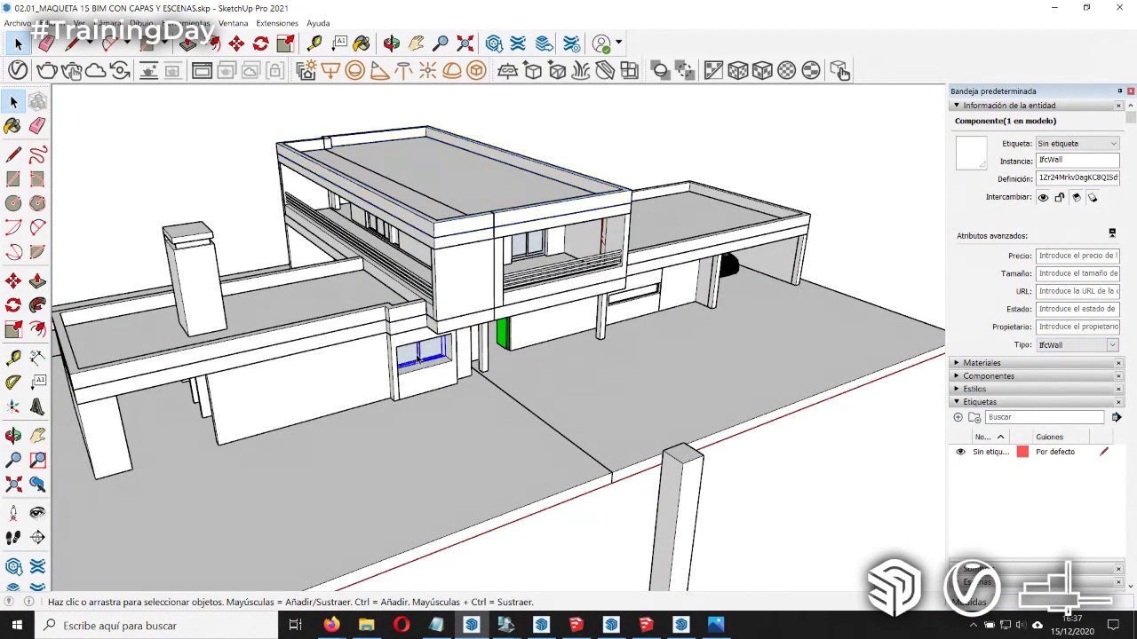
click(477, 188)
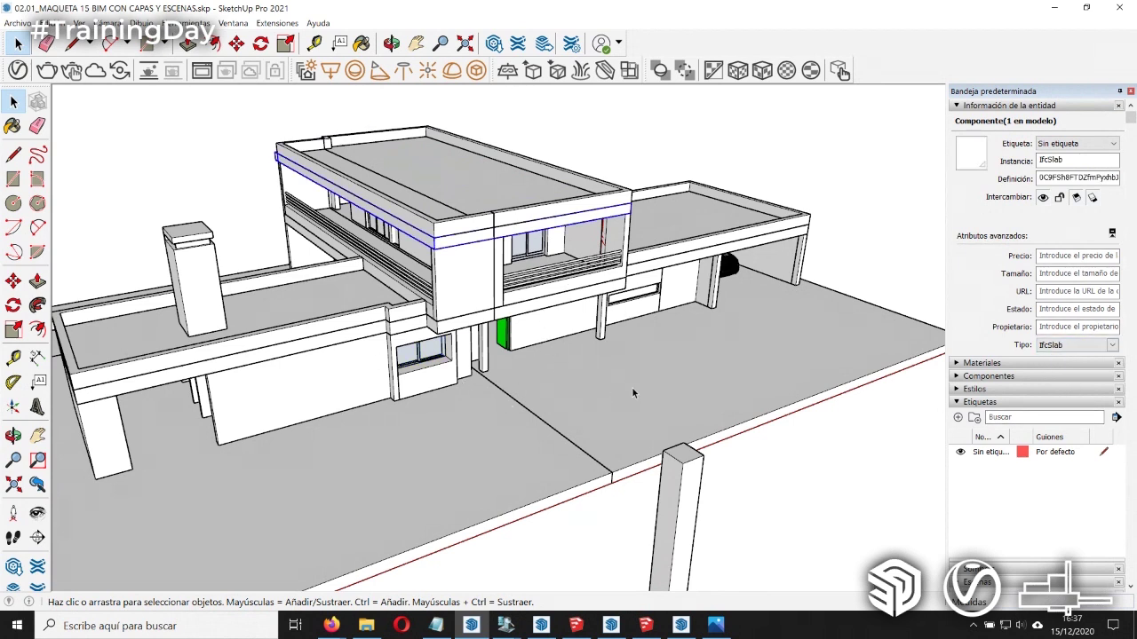
middle_drag(455, 392, 510, 324)
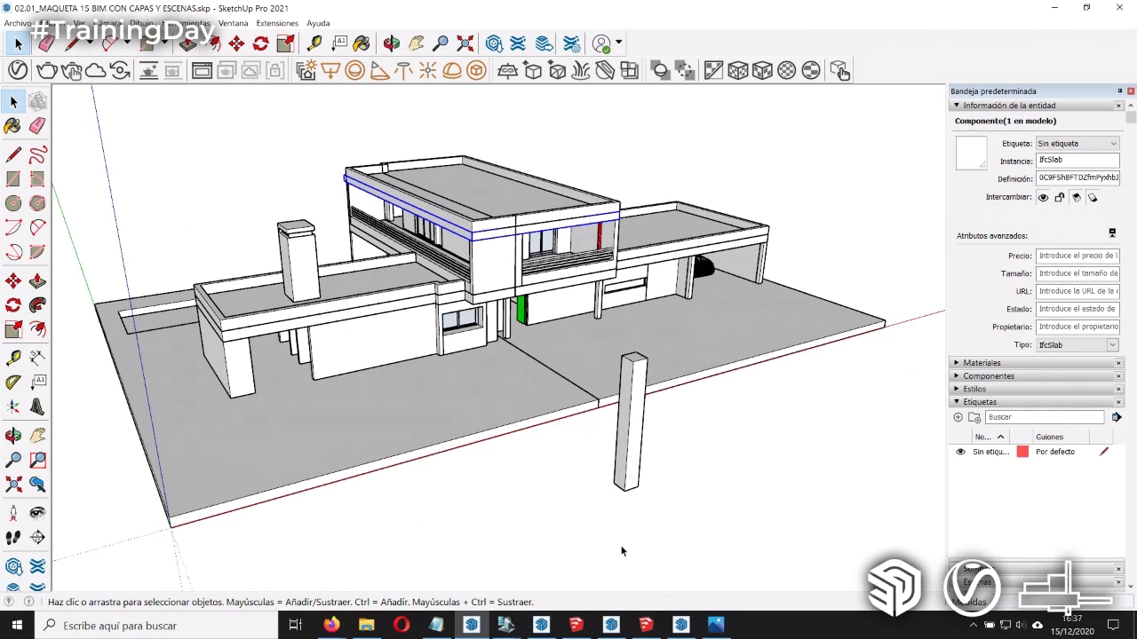
mouse_move(505, 626)
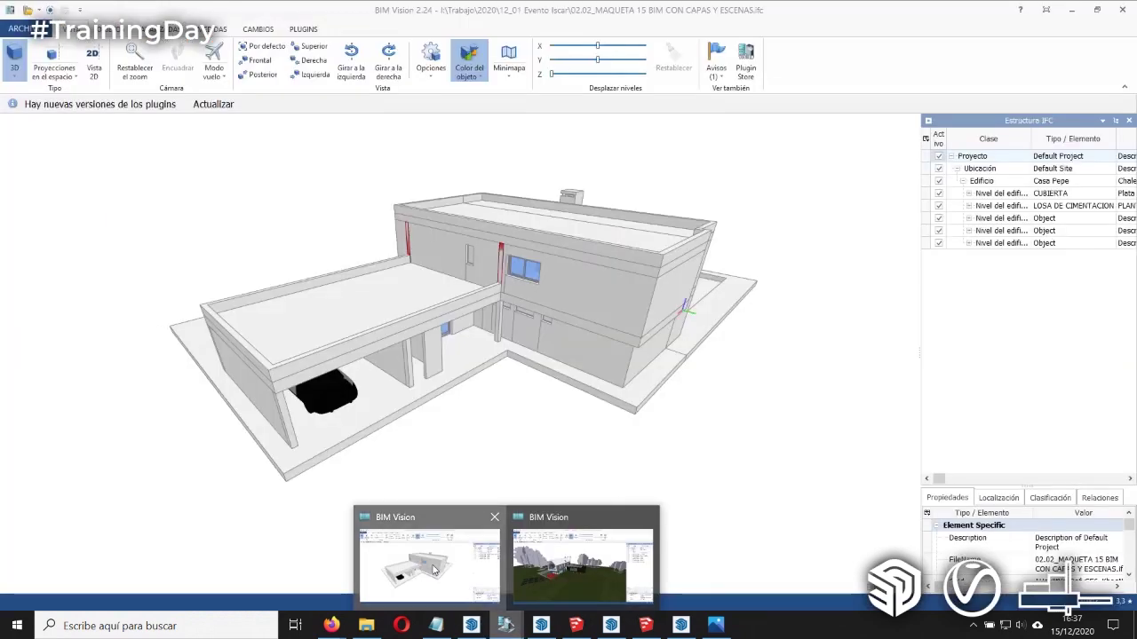
Step: In BIM Vision, zoom and orbit the building and select the roof parapet, upper wall and window
click(434, 570)
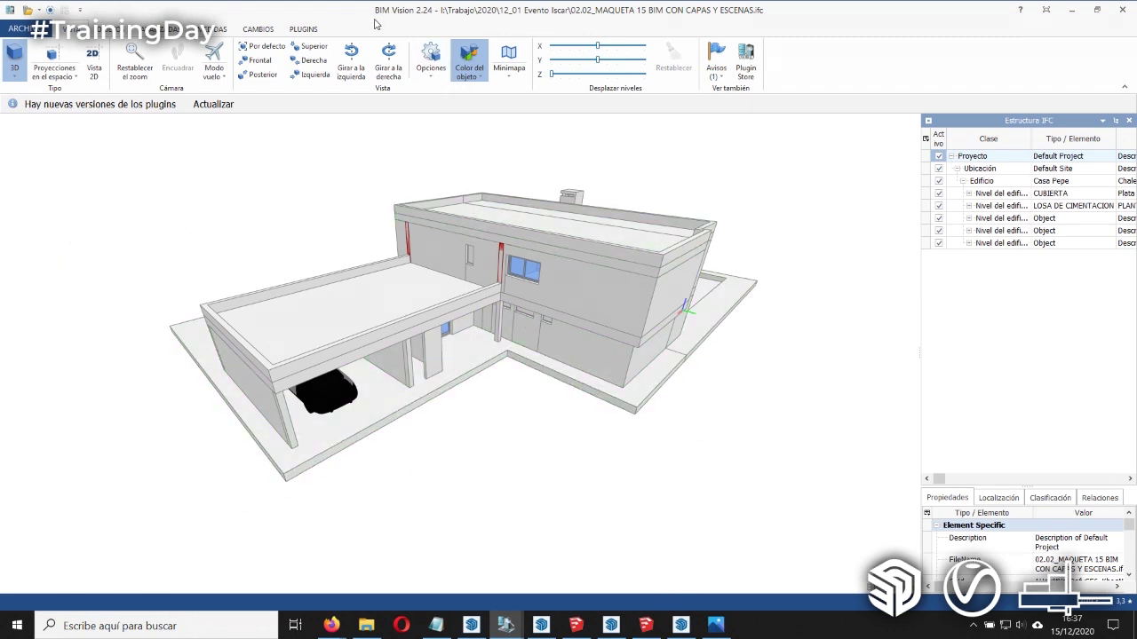
scroll(546, 417, up, 2)
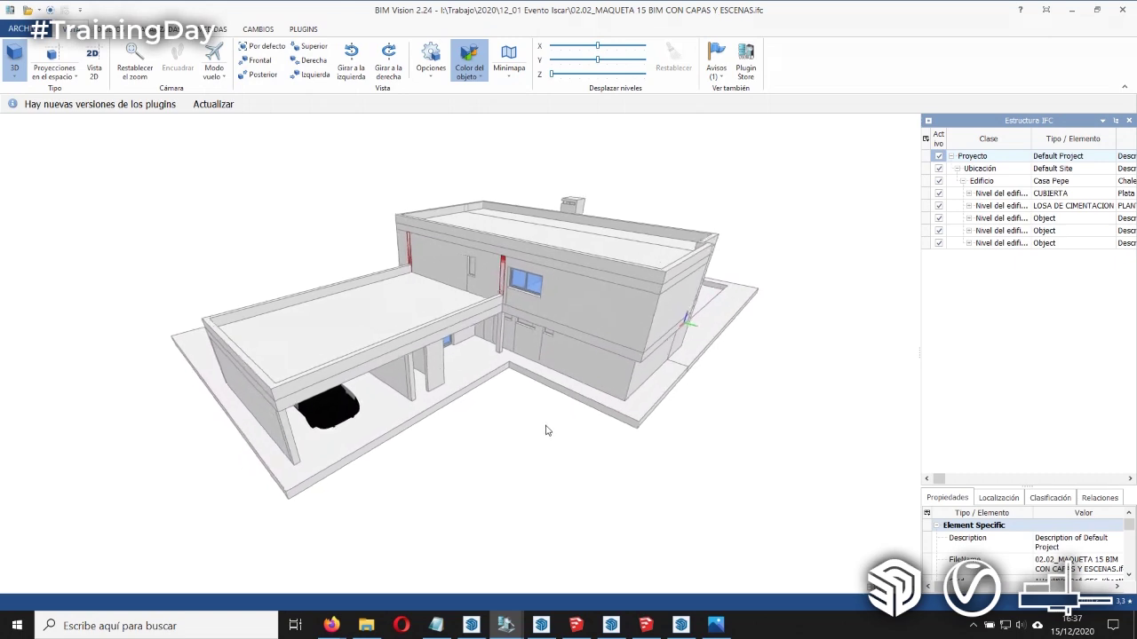
scroll(551, 423, up, 1)
scroll(559, 425, up, 1)
mouse_move(559, 425)
mouse_down()
mouse_move(580, 406)
mouse_move(525, 405)
mouse_move(552, 411)
mouse_move(517, 387)
mouse_up()
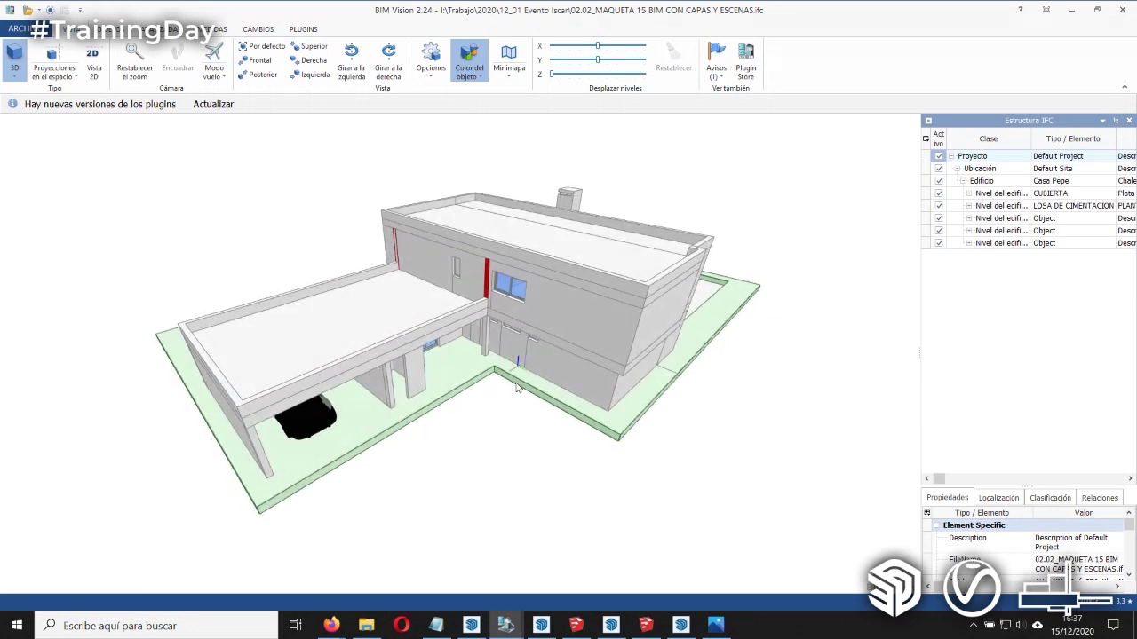
click(597, 274)
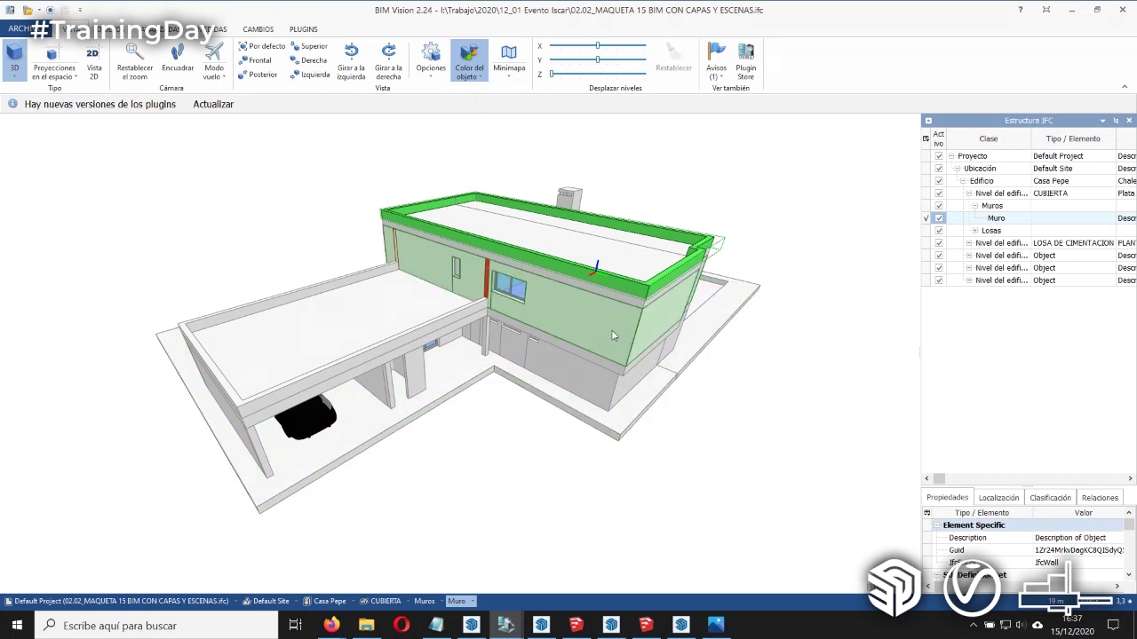
click(507, 290)
click(507, 290)
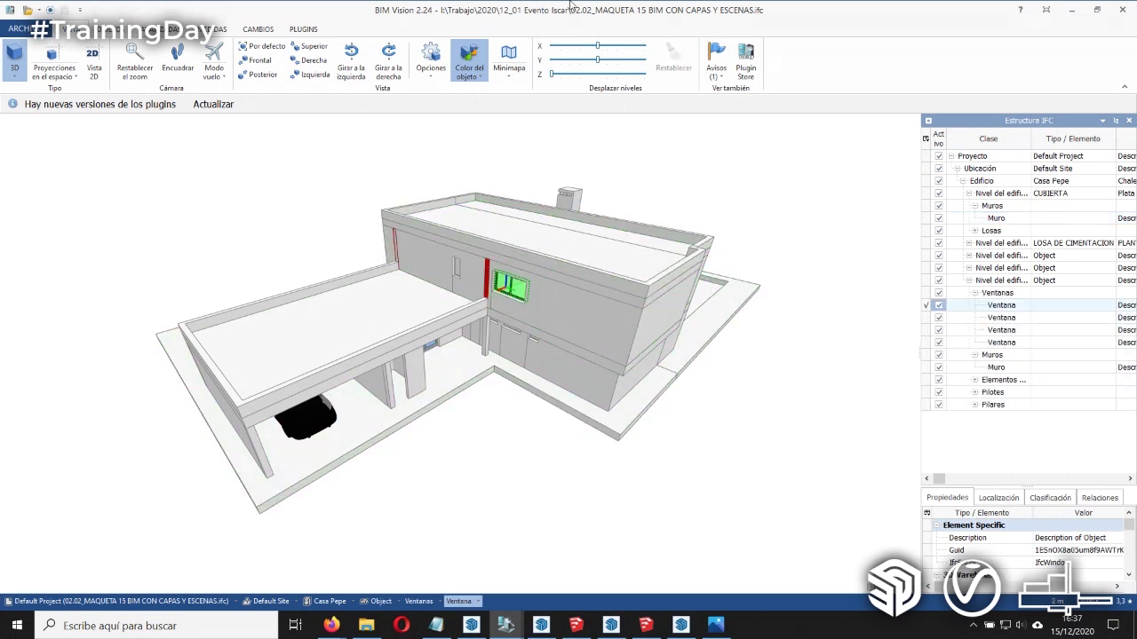
Step: Separate the building levels vertically, drop them back into place, and return to the SketchUp model
drag(551, 73, 562, 74)
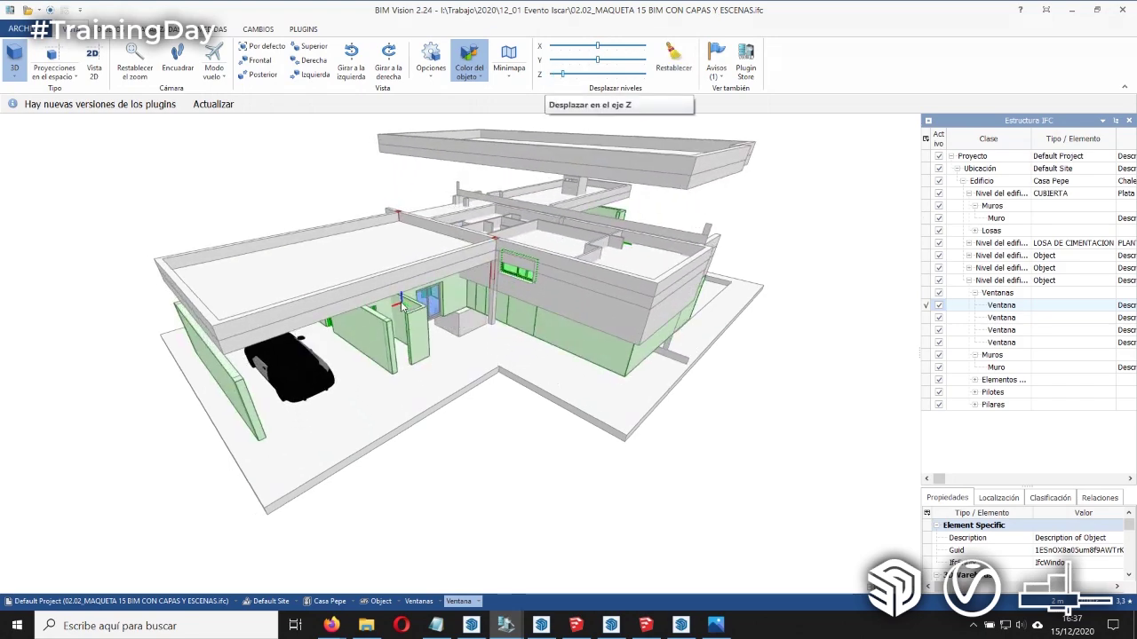
scroll(463, 300, up, 5)
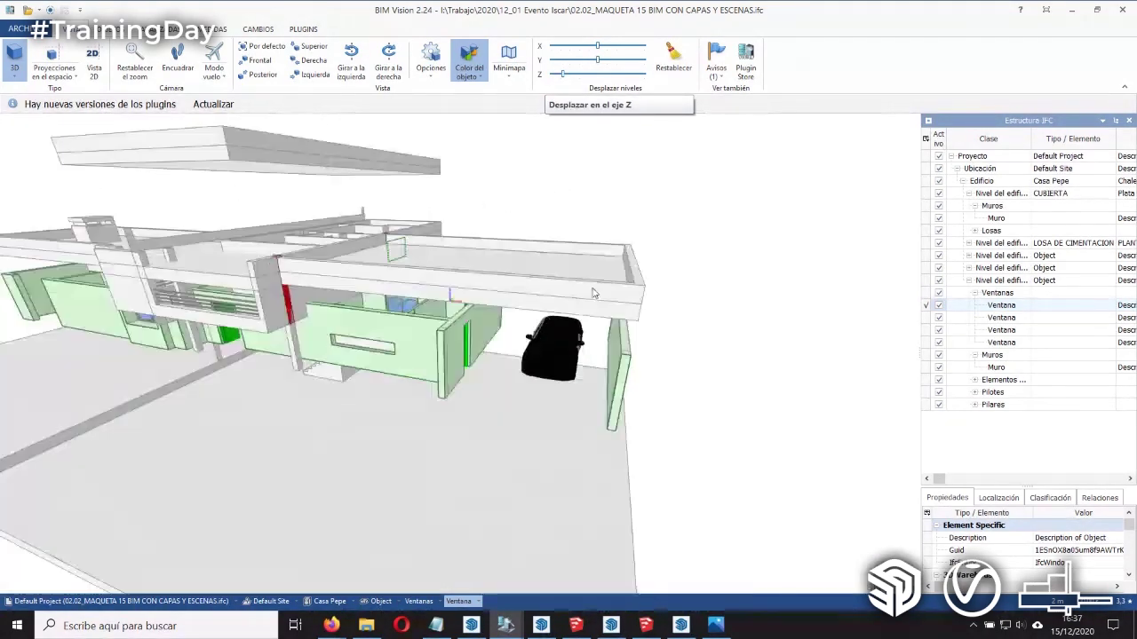
scroll(460, 299, down, 5)
scroll(460, 299, up, 5)
scroll(460, 299, down, 5)
scroll(460, 299, up, 4)
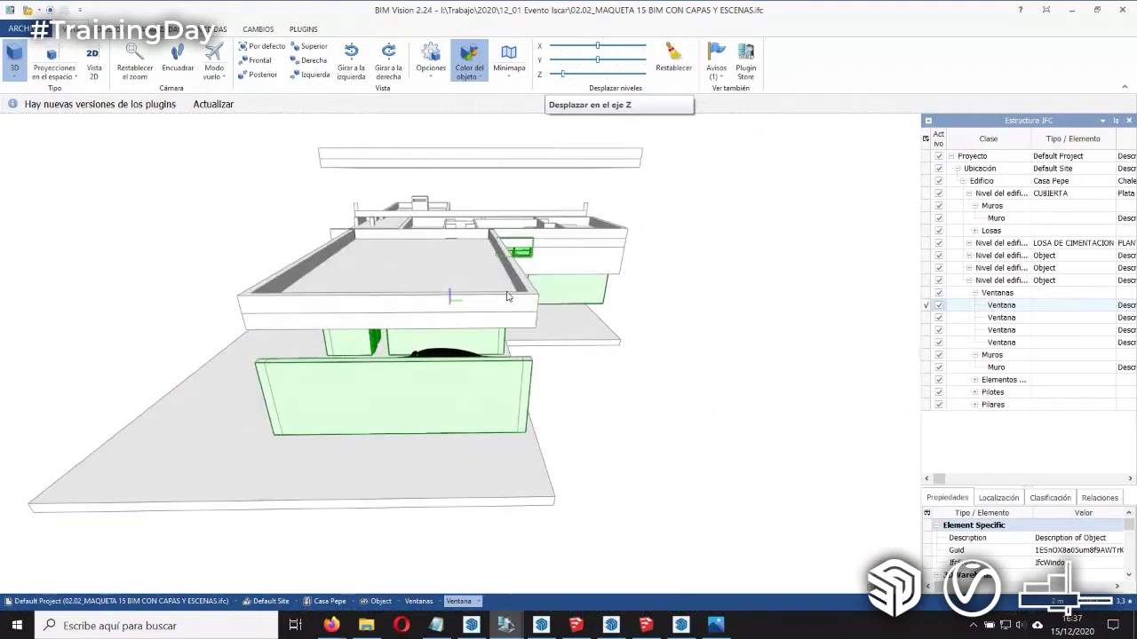
scroll(460, 299, down, 2)
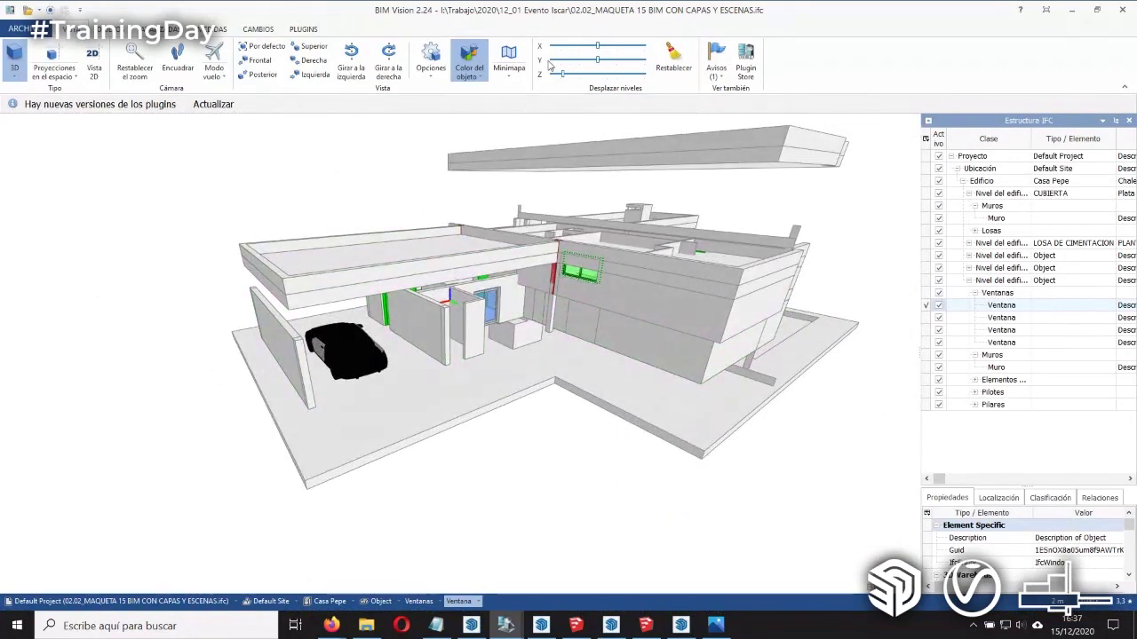
drag(562, 76, 551, 76)
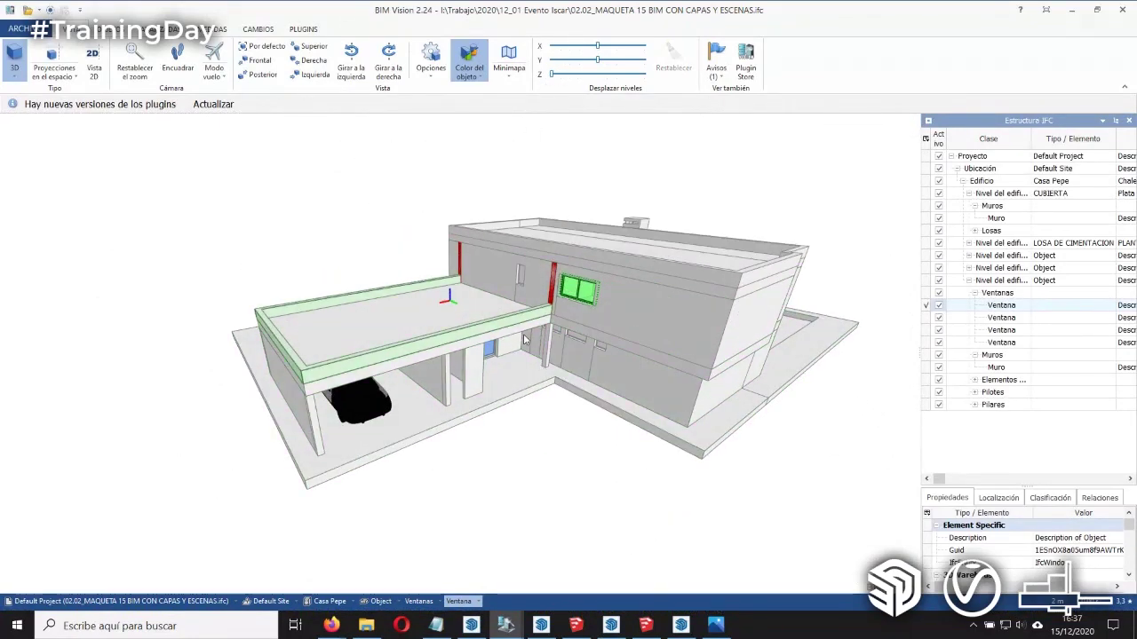
scroll(396, 278, down, 3)
scroll(524, 334, up, 3)
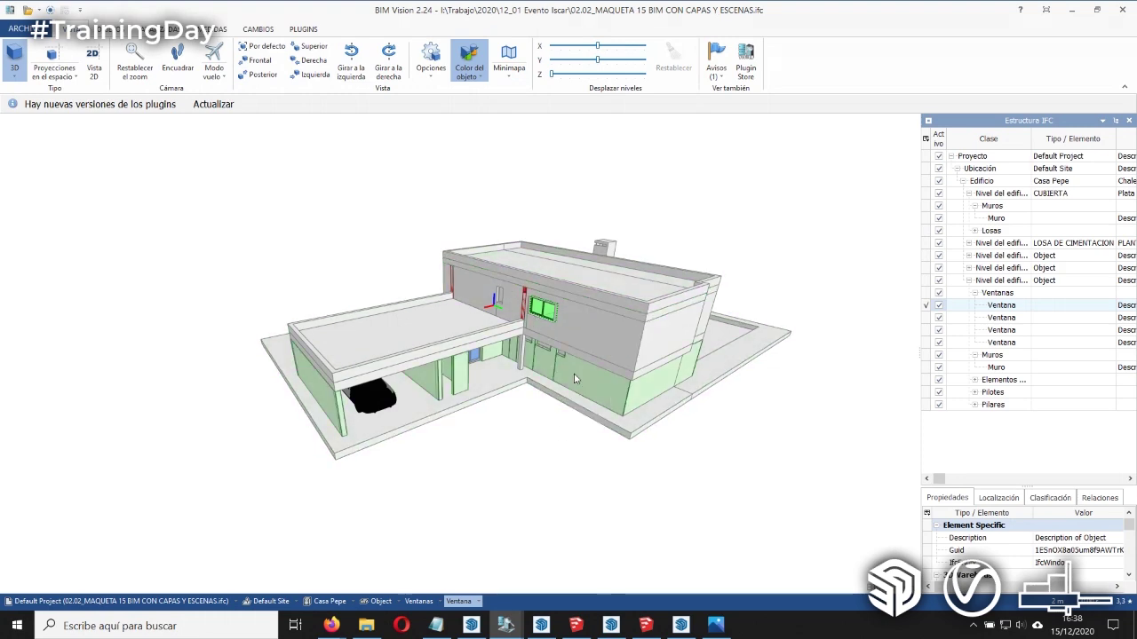
click(677, 612)
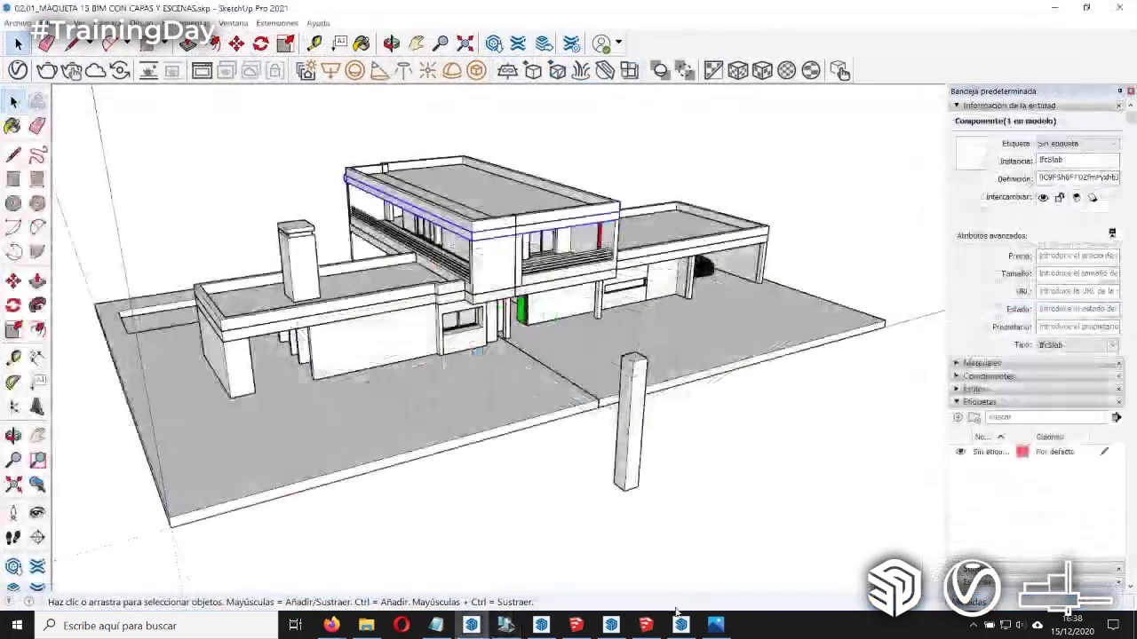
Step: Close MAQUETA 15 and orbit 02.04_rac_basic_sample_project.ifc in BIM Vision
click(1119, 7)
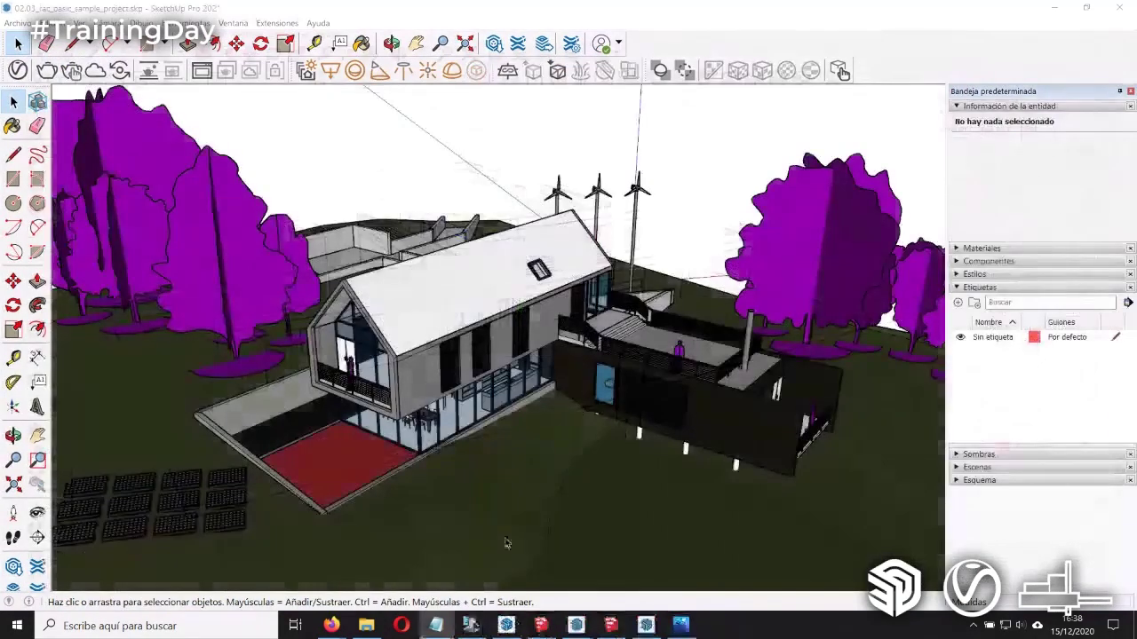
click(471, 627)
mouse_move(550, 404)
mouse_down()
mouse_move(722, 366)
mouse_move(655, 427)
mouse_move(661, 399)
mouse_move(575, 457)
mouse_move(546, 433)
mouse_move(567, 430)
mouse_move(553, 444)
mouse_move(412, 415)
mouse_up()
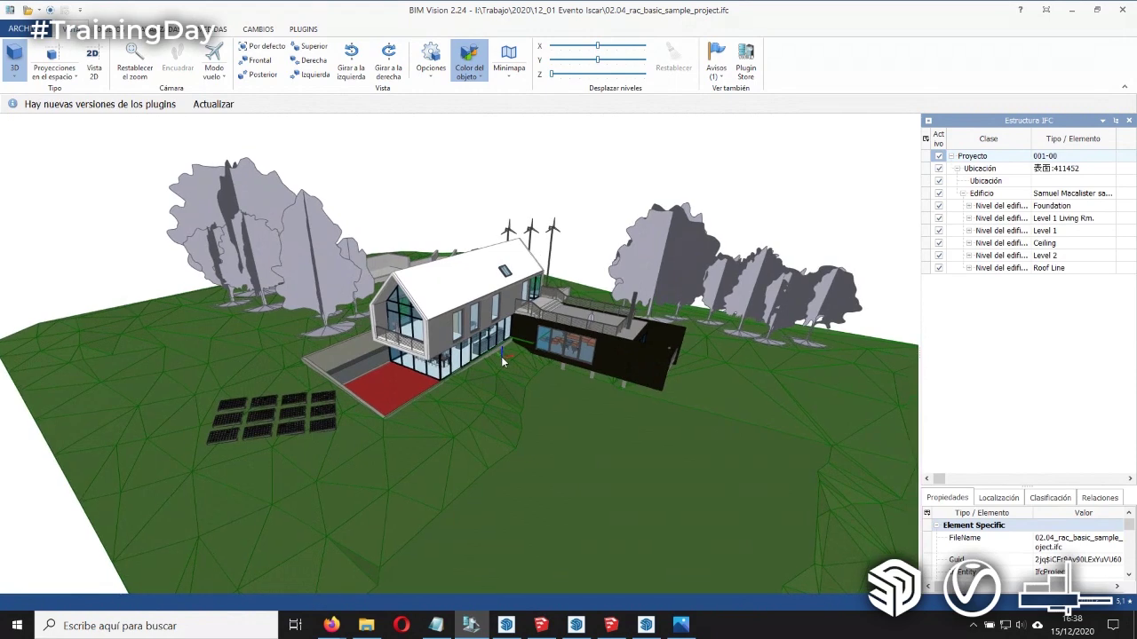
Step: Select the roof, gable curtain wall and SIP 202mm side wall, and scroll through their IFC properties
scroll(501, 356, up, 3)
scroll(587, 306, up, 2)
scroll(586, 306, down, 3)
click(524, 253)
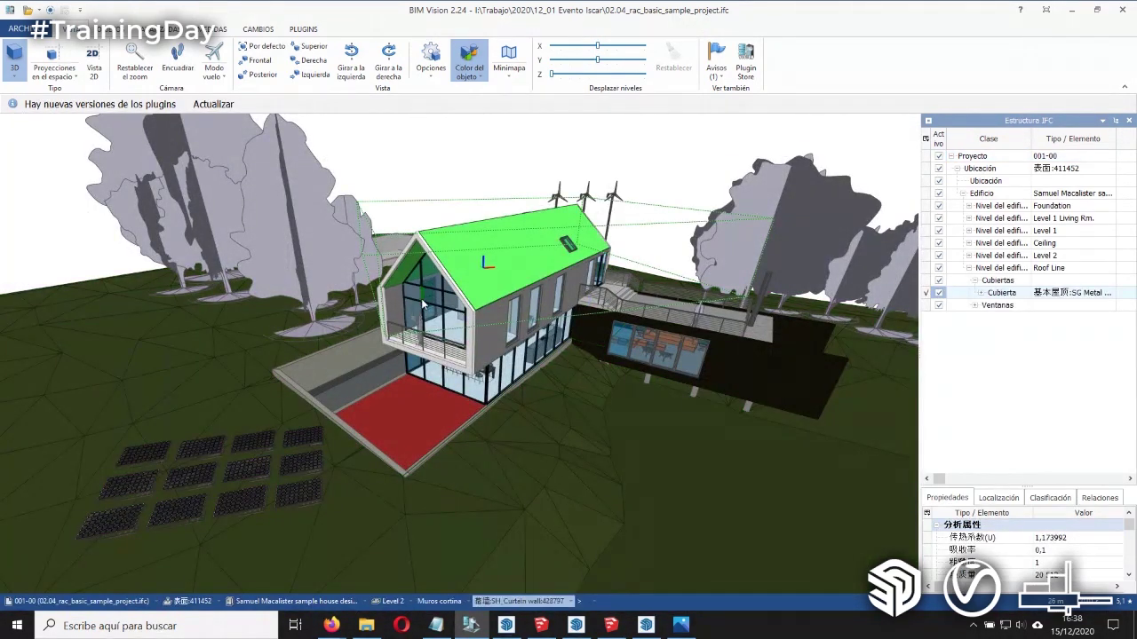
click(416, 307)
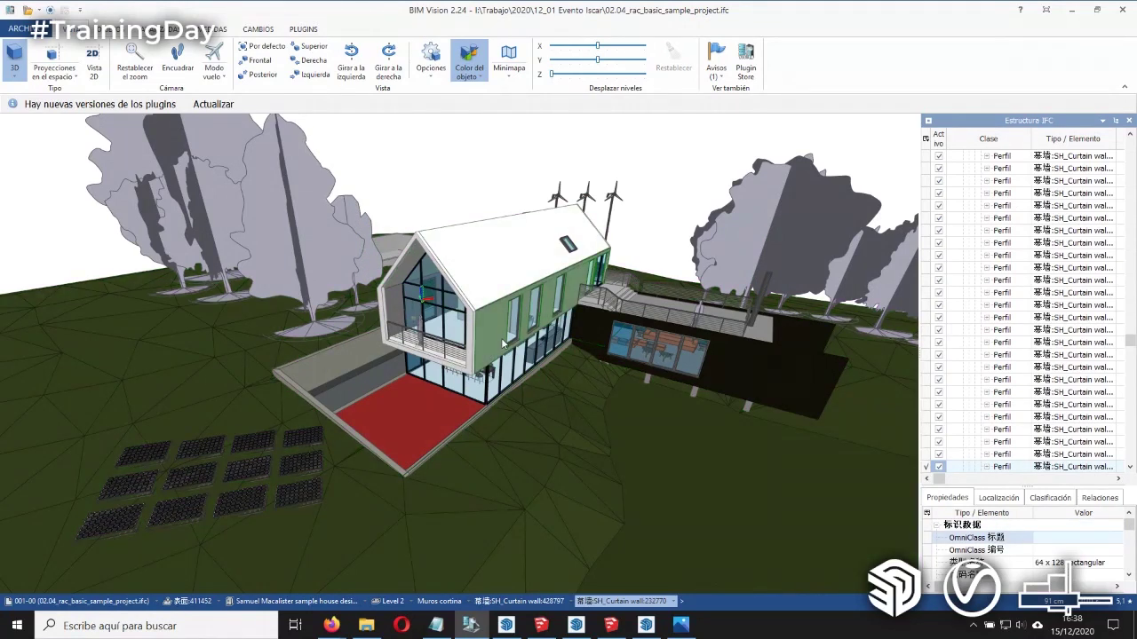
click(512, 324)
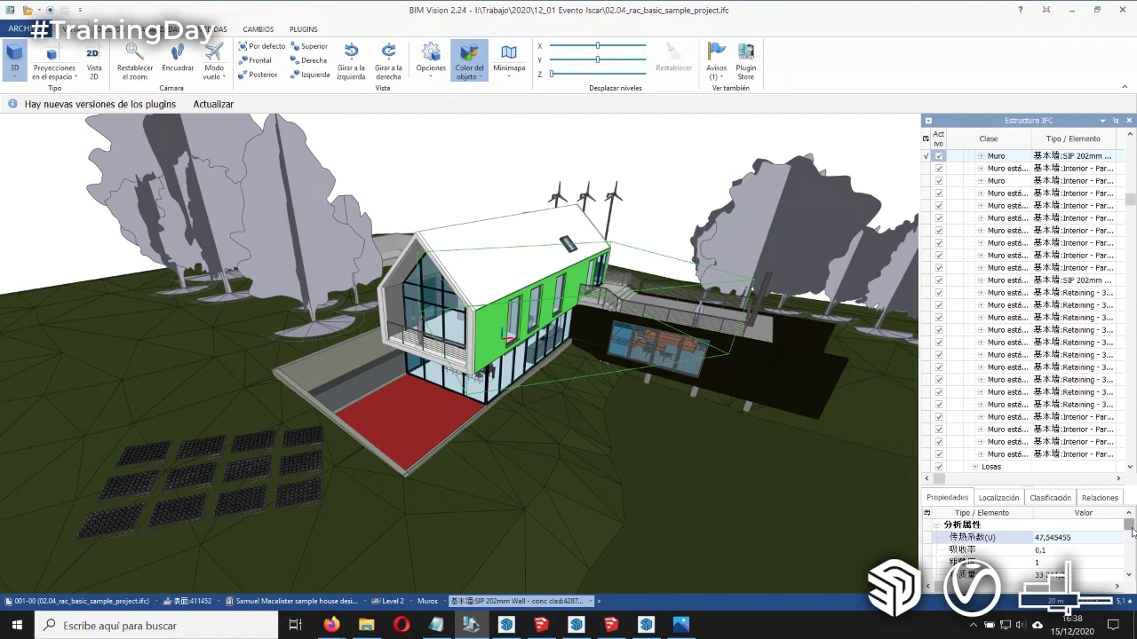
click(1131, 529)
scroll(1132, 529, down, 2)
scroll(1131, 530, down, 1)
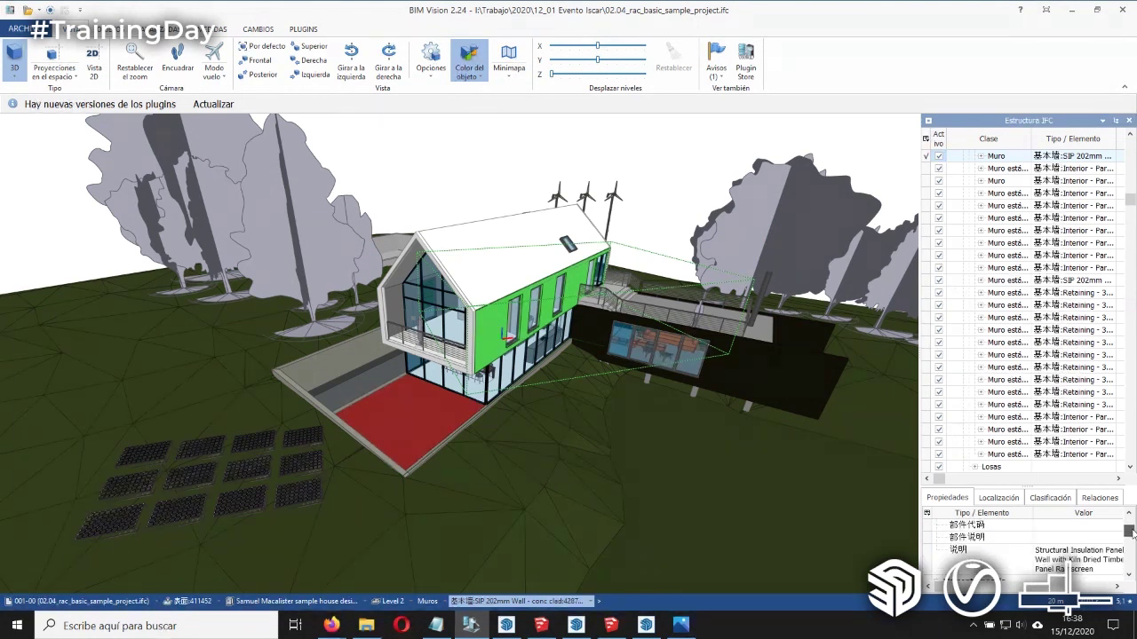
scroll(1132, 530, up, 3)
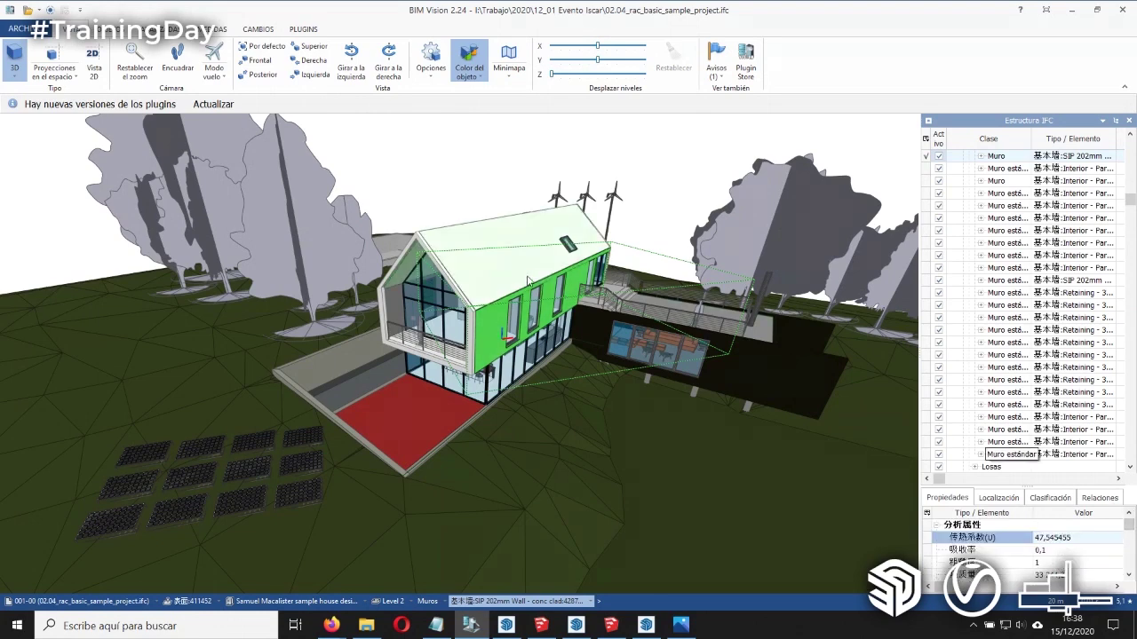
mouse_move(506, 625)
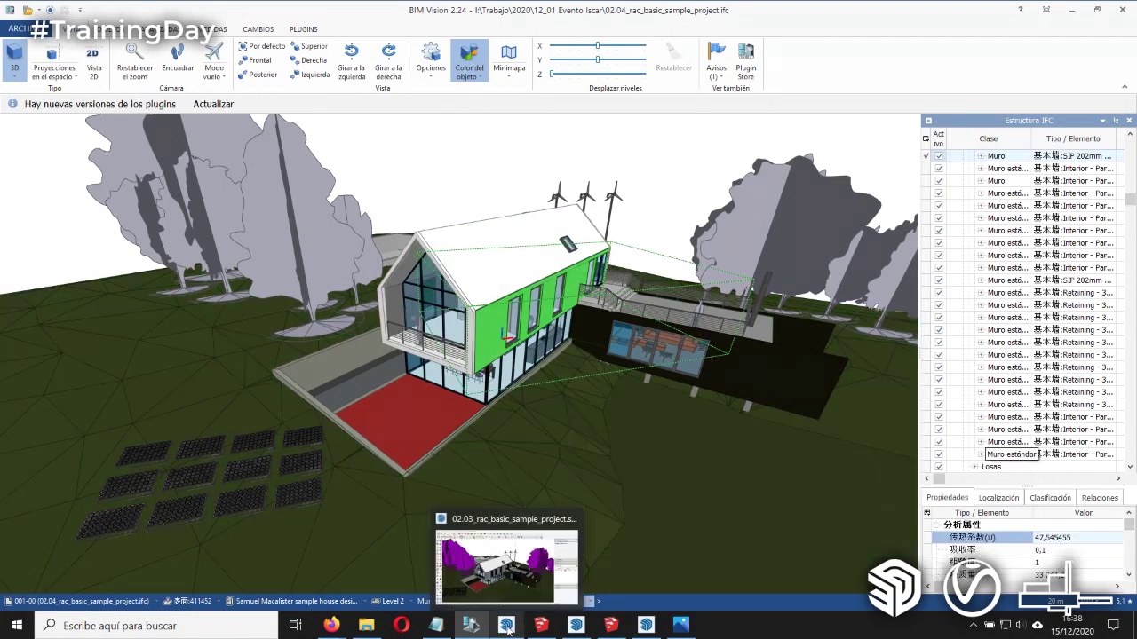
Step: Switch back to 02.03_rac_basic_sample_project.skp in SketchUp
click(506, 560)
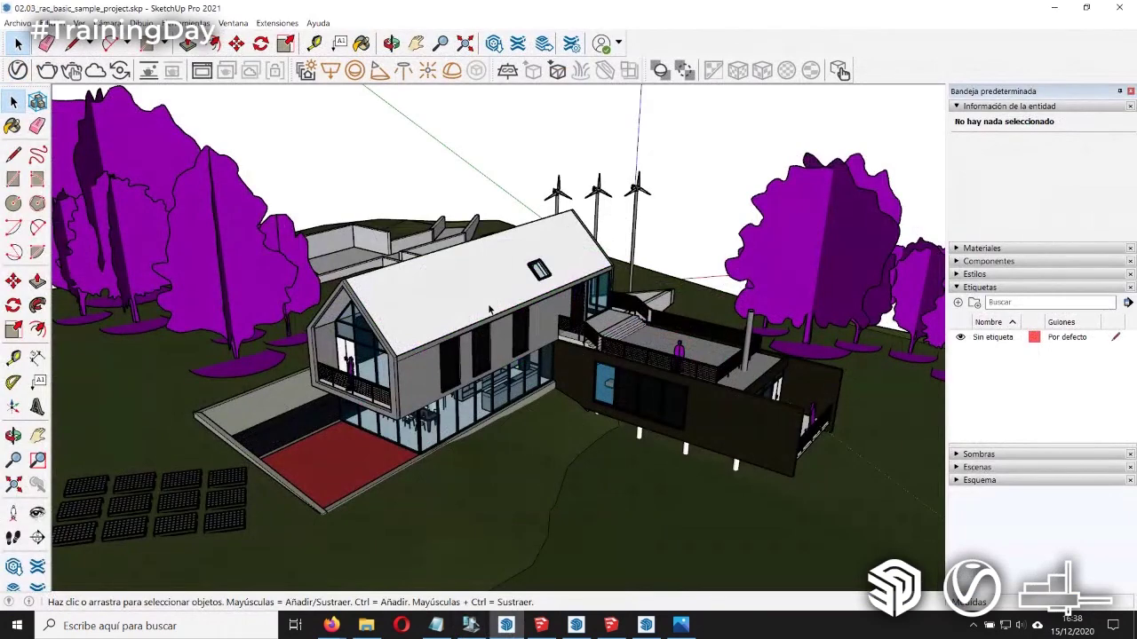
click(470, 625)
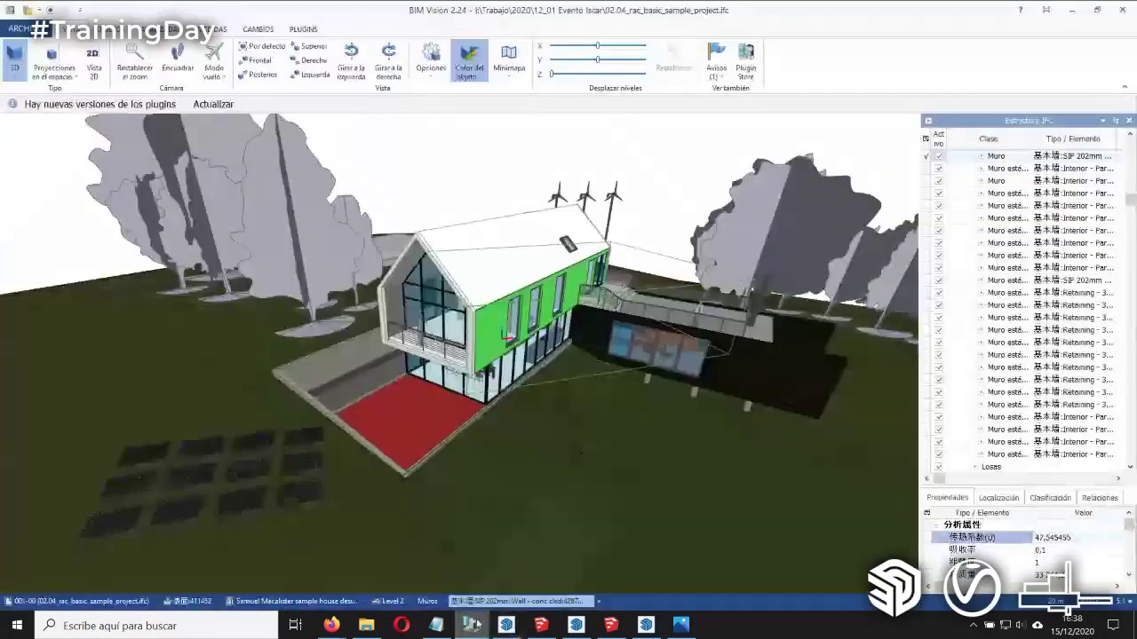
key(alt+Tab)
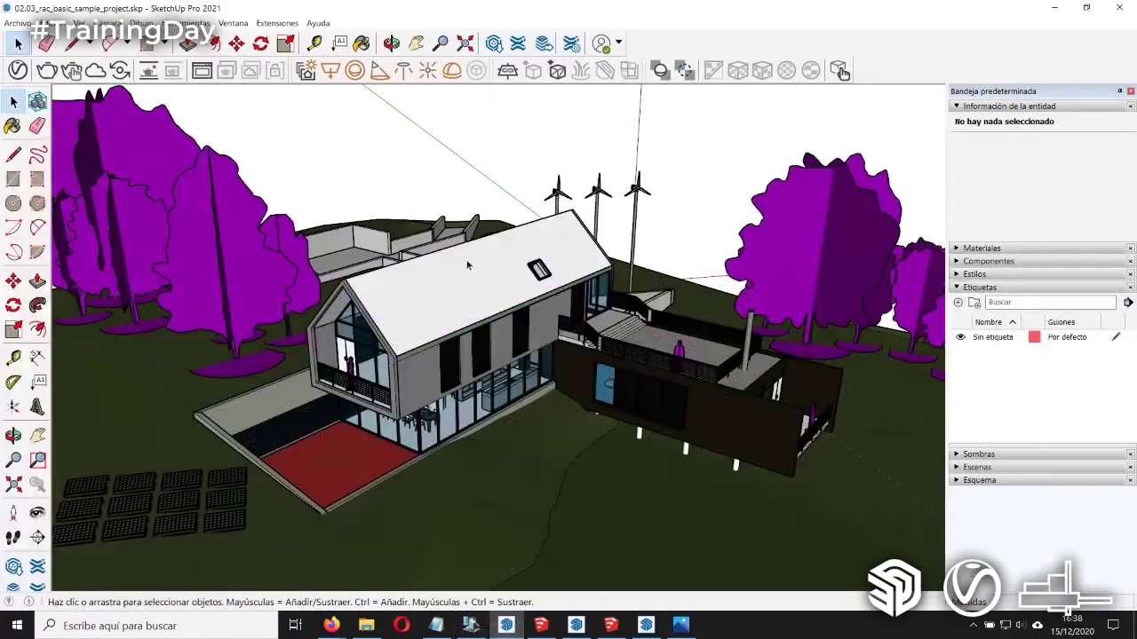
Step: Dismiss the Archivo menu, orbit the house and open its IFC storey component
click(17, 22)
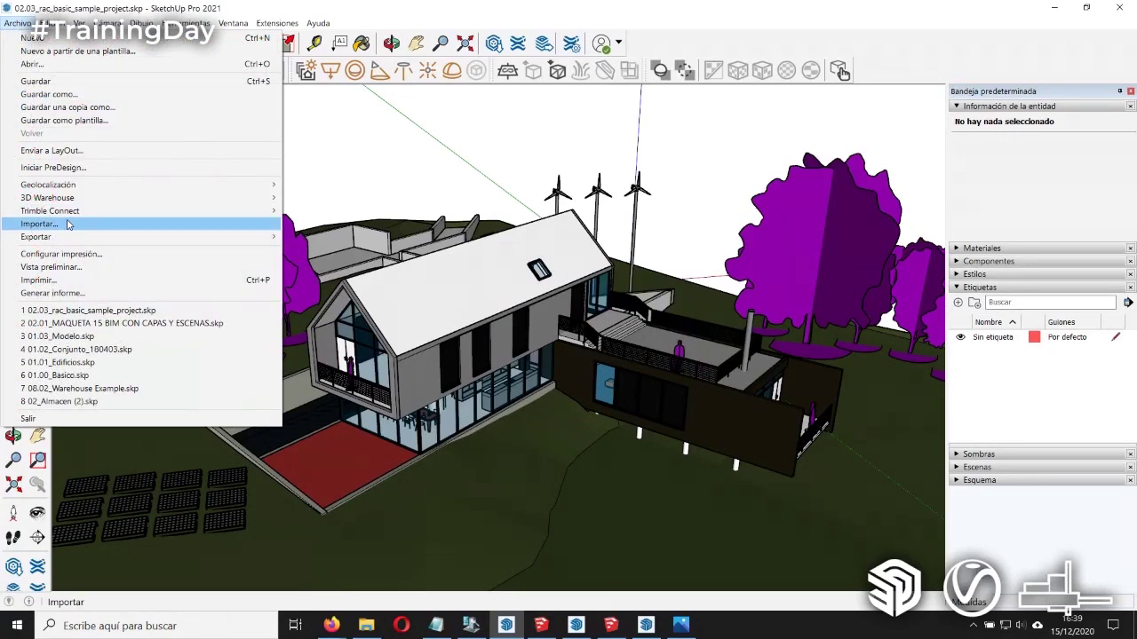
click(488, 435)
middle_drag(462, 433, 470, 432)
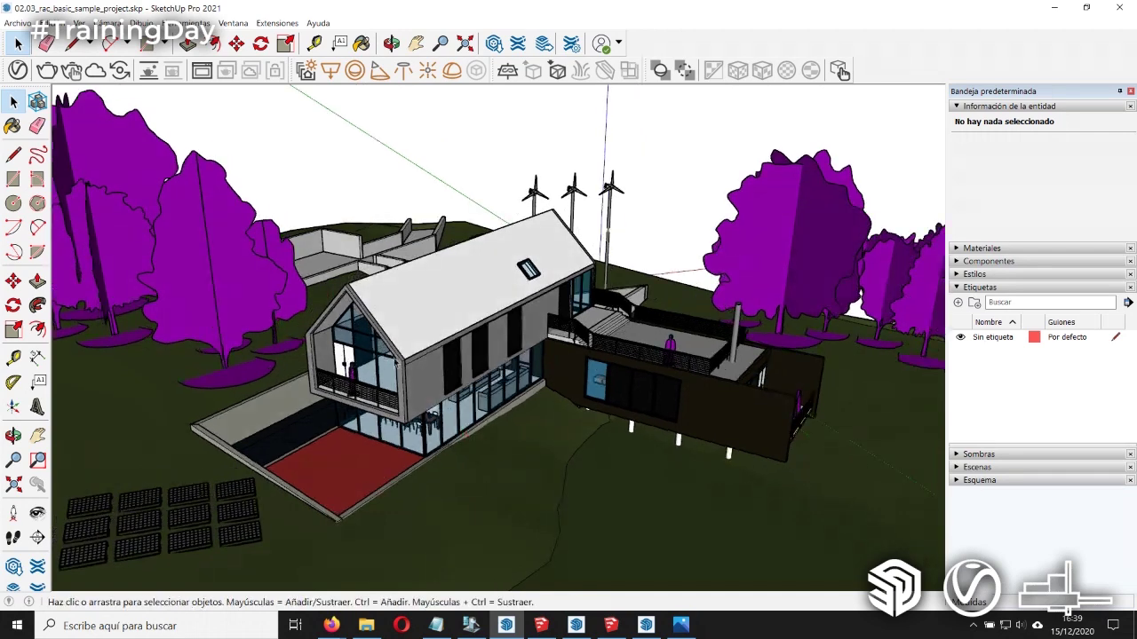
middle_drag(394, 361, 381, 361)
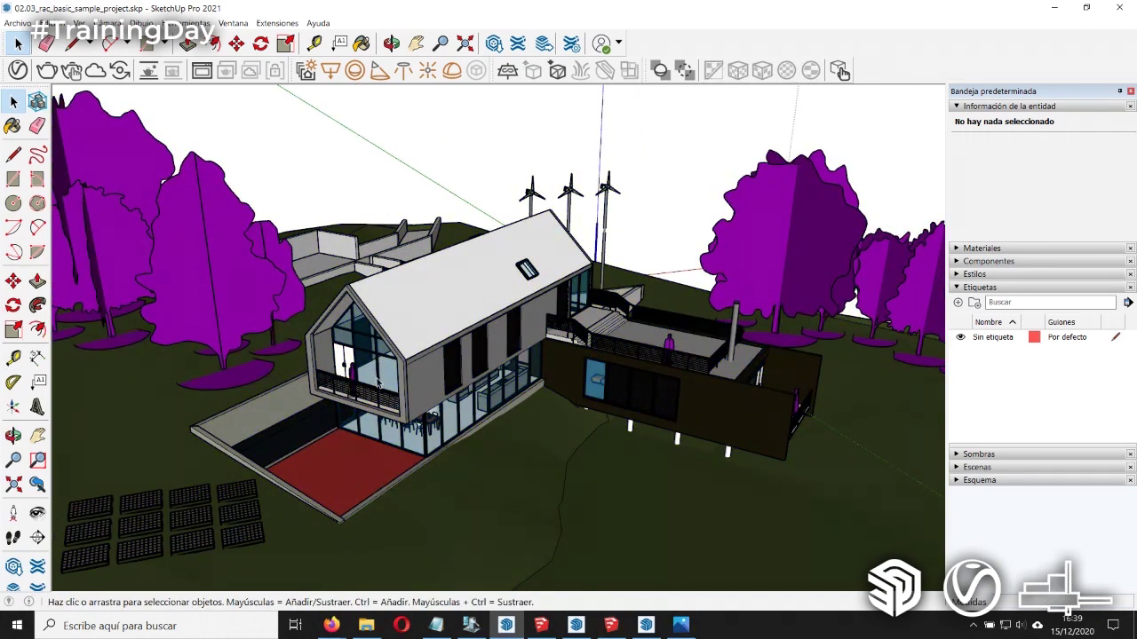
click(379, 377)
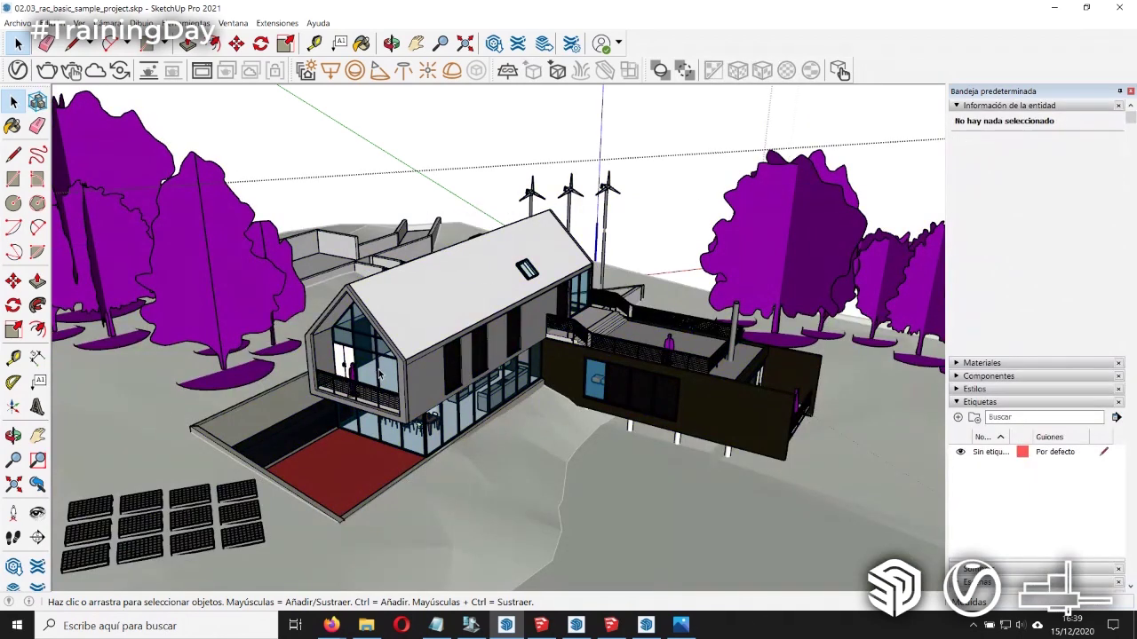
double_click(379, 371)
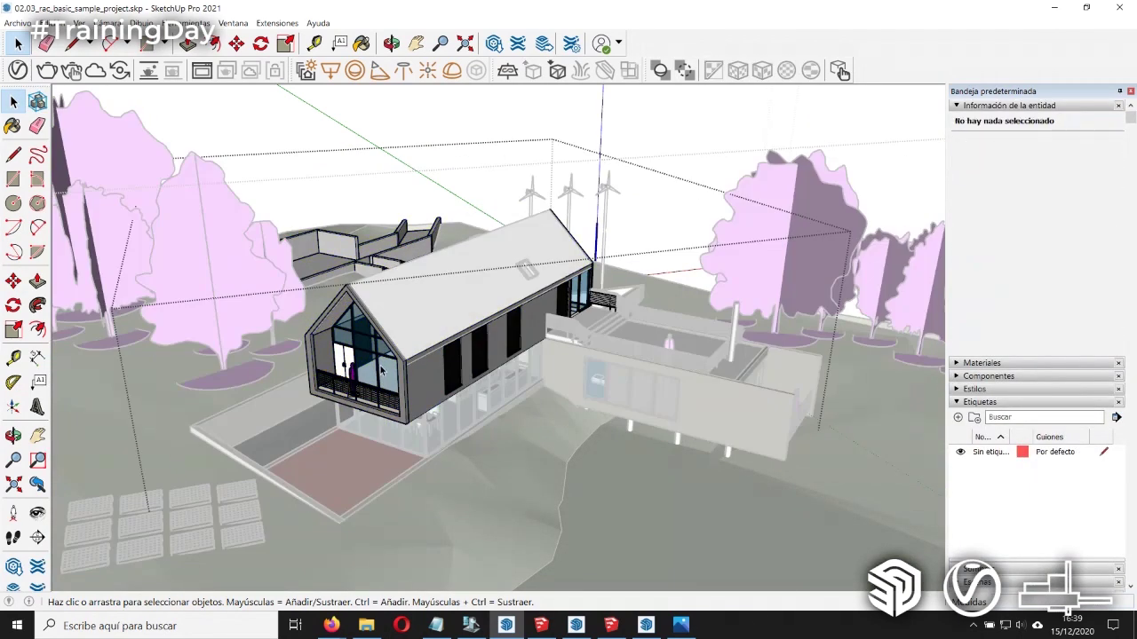
Step: Check the IfcCurtainWall and IfcWall elements, then close the model in SketchUp Pro 2021
click(383, 370)
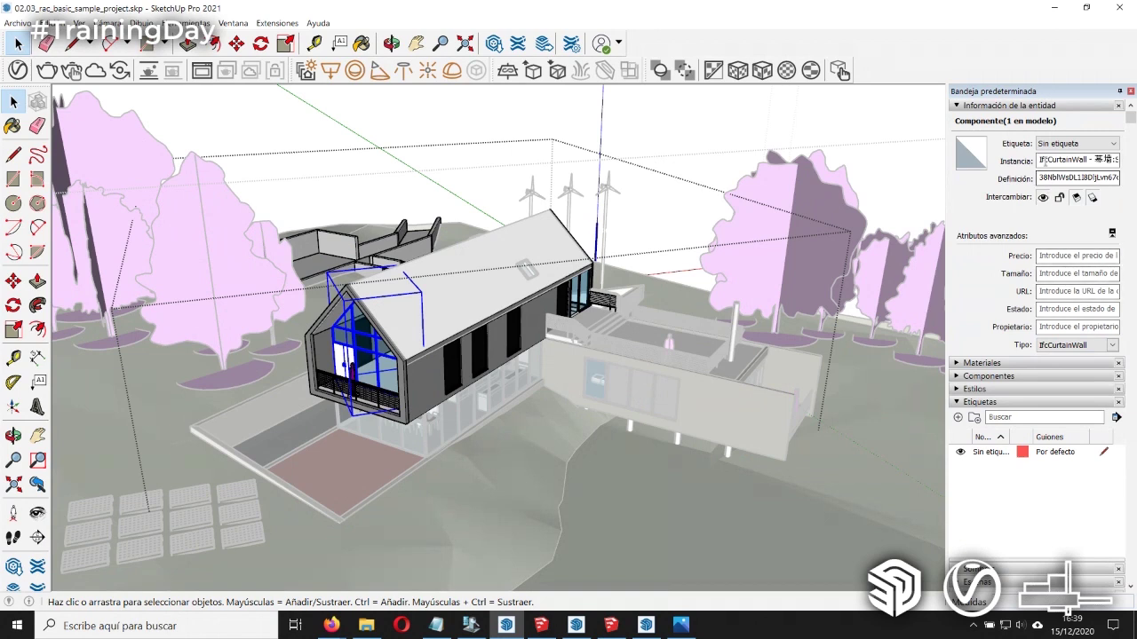
click(461, 418)
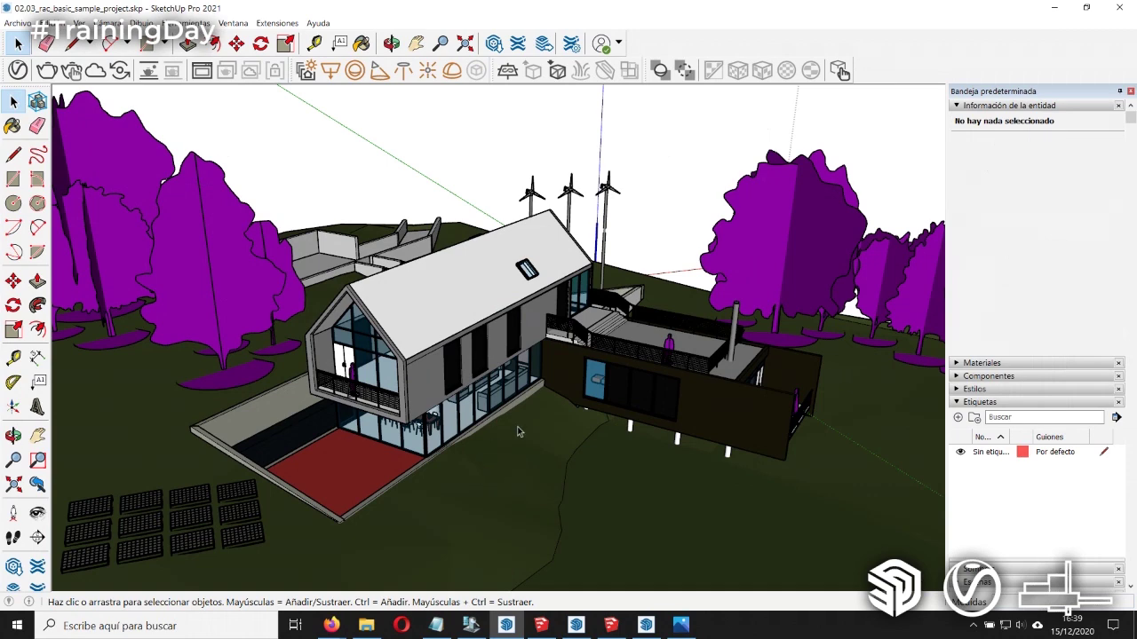
middle_drag(559, 413, 559, 454)
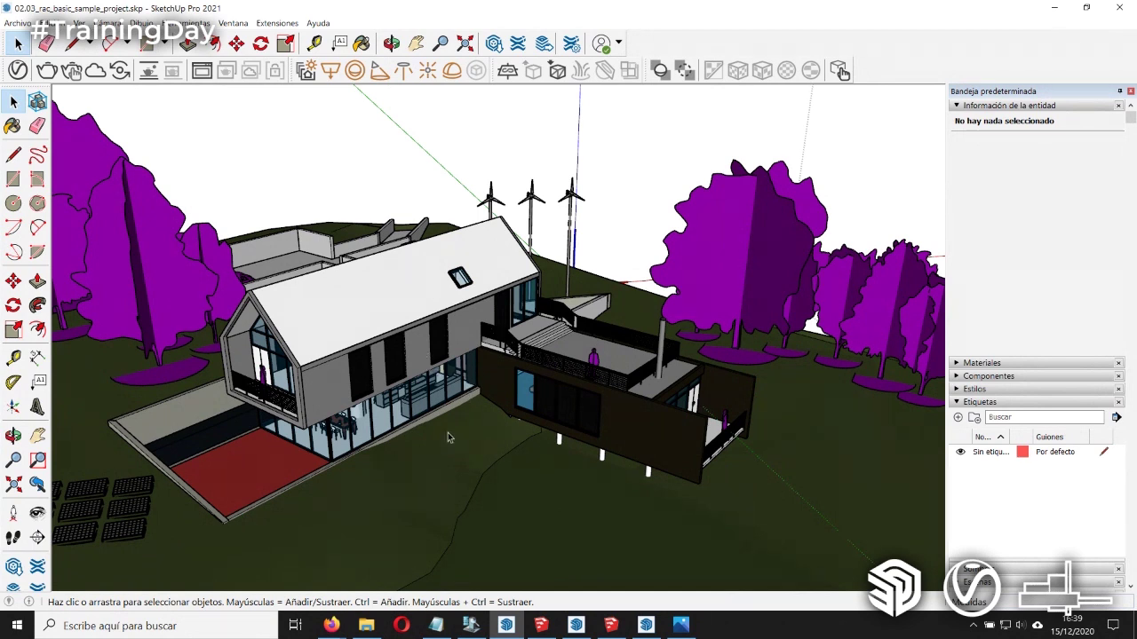
click(1118, 8)
click(576, 341)
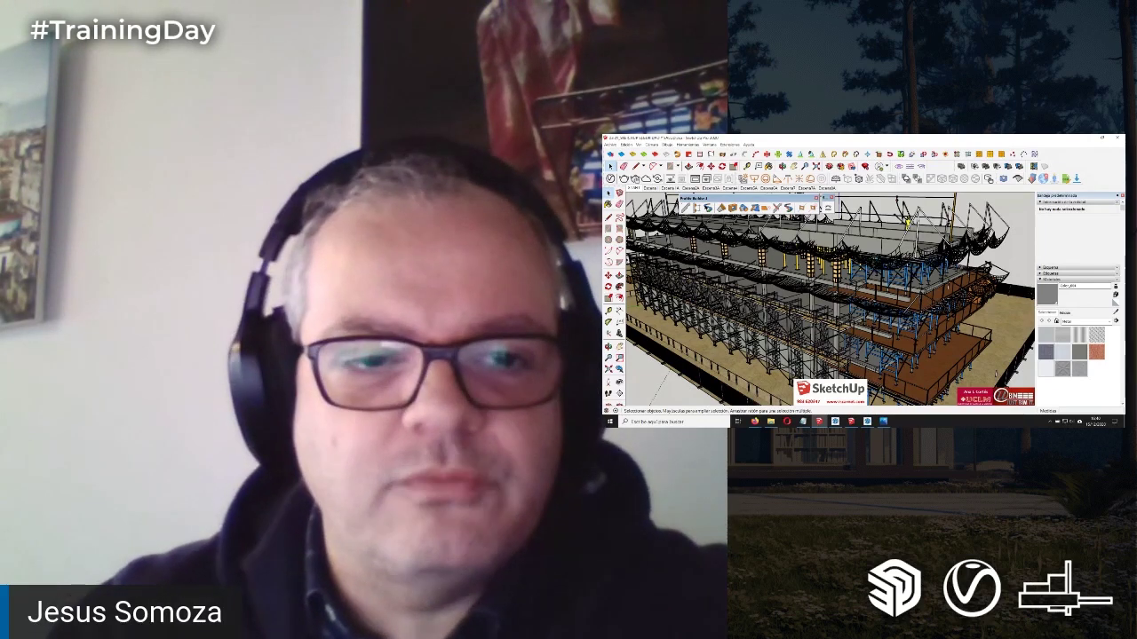
click(709, 144)
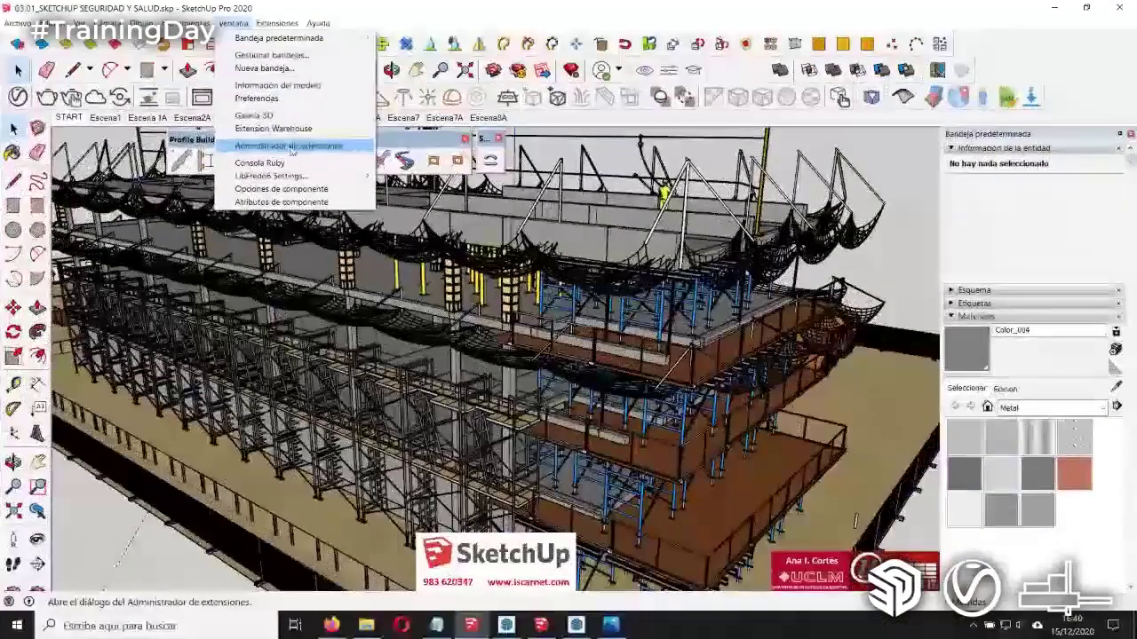
Step: Activate Dibac for Sketchup in the Extension Manager, apply the change and dock its toolbar
click(728, 194)
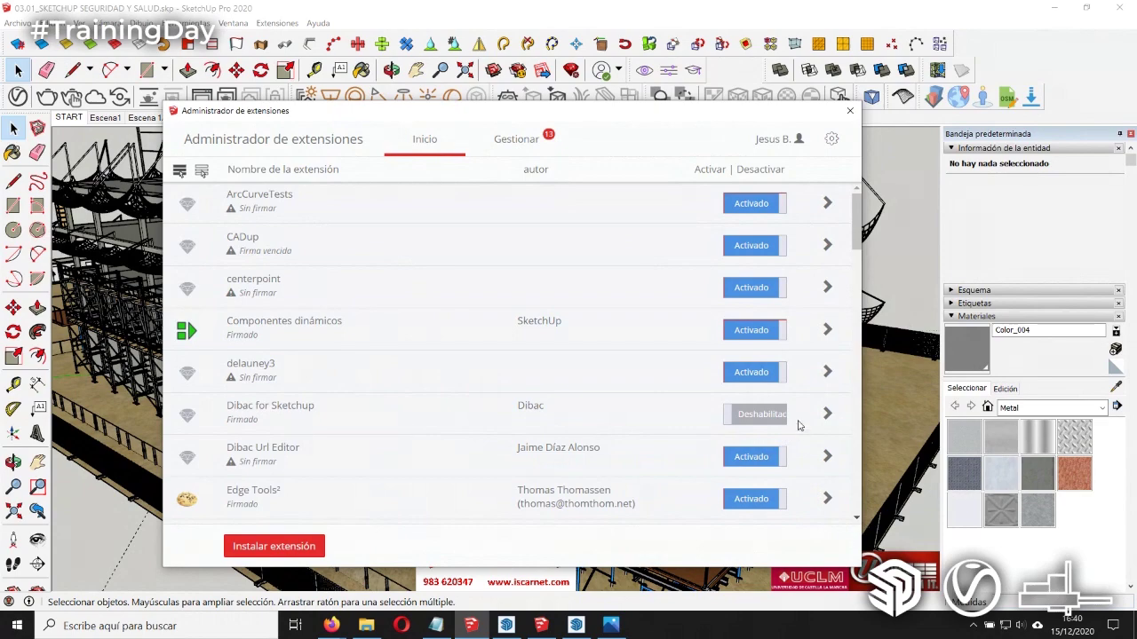
click(771, 415)
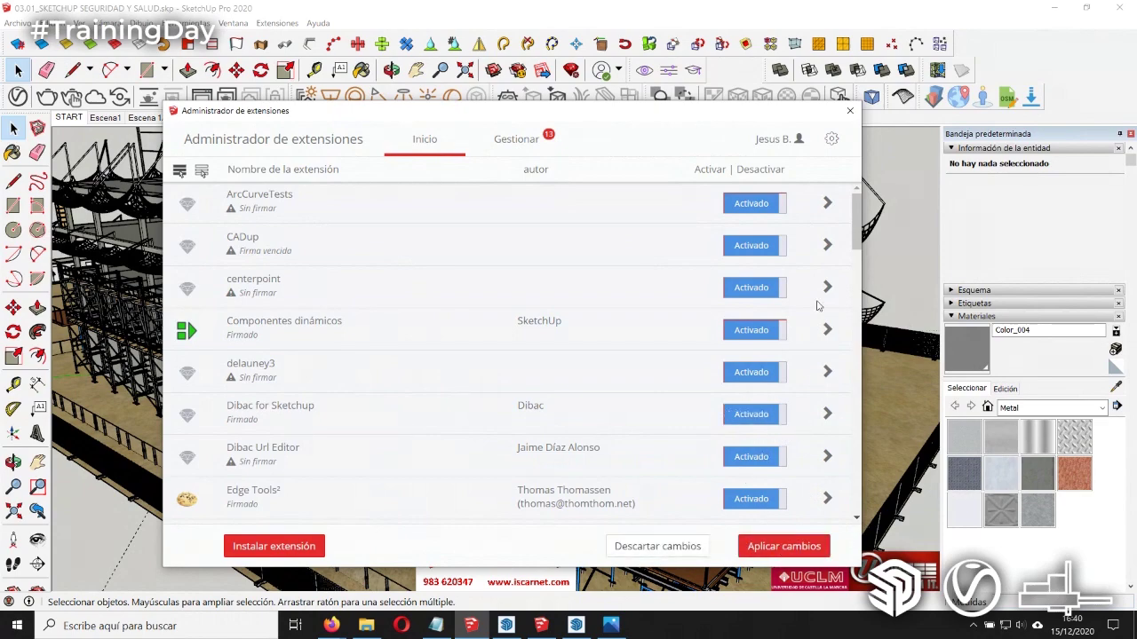
click(783, 546)
click(850, 110)
drag(225, 81, 658, 142)
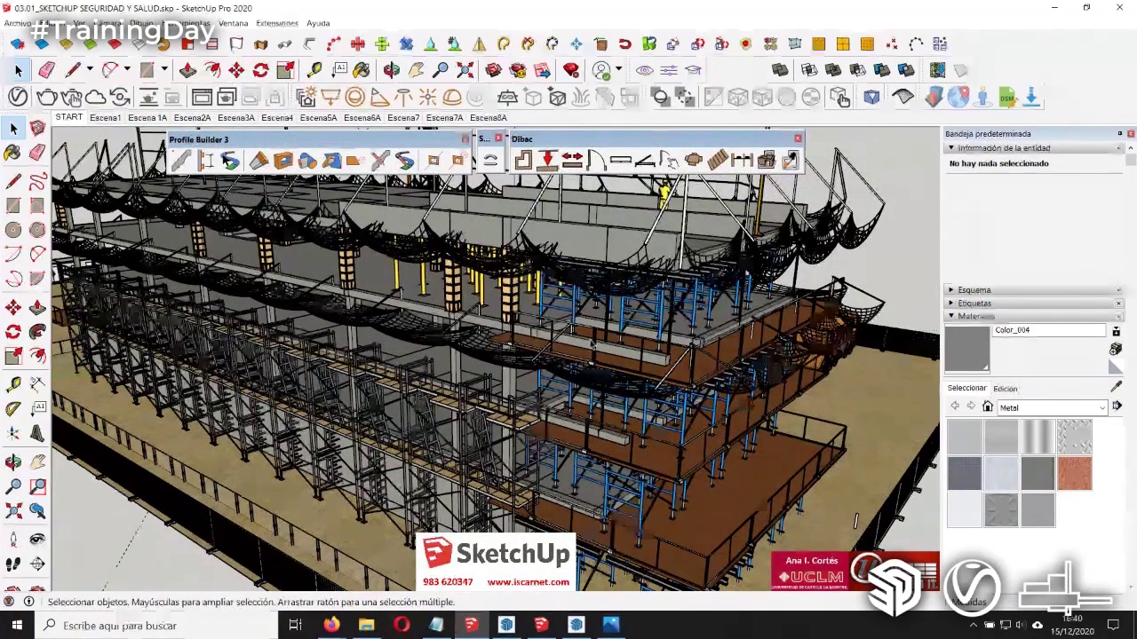
Step: Orbit the site, go through scene Escena1 to the Escena 1A fence close-up and select the fence
mouse_move(855, 520)
middle_down()
mouse_move(766, 509)
mouse_move(549, 400)
mouse_move(373, 559)
middle_up()
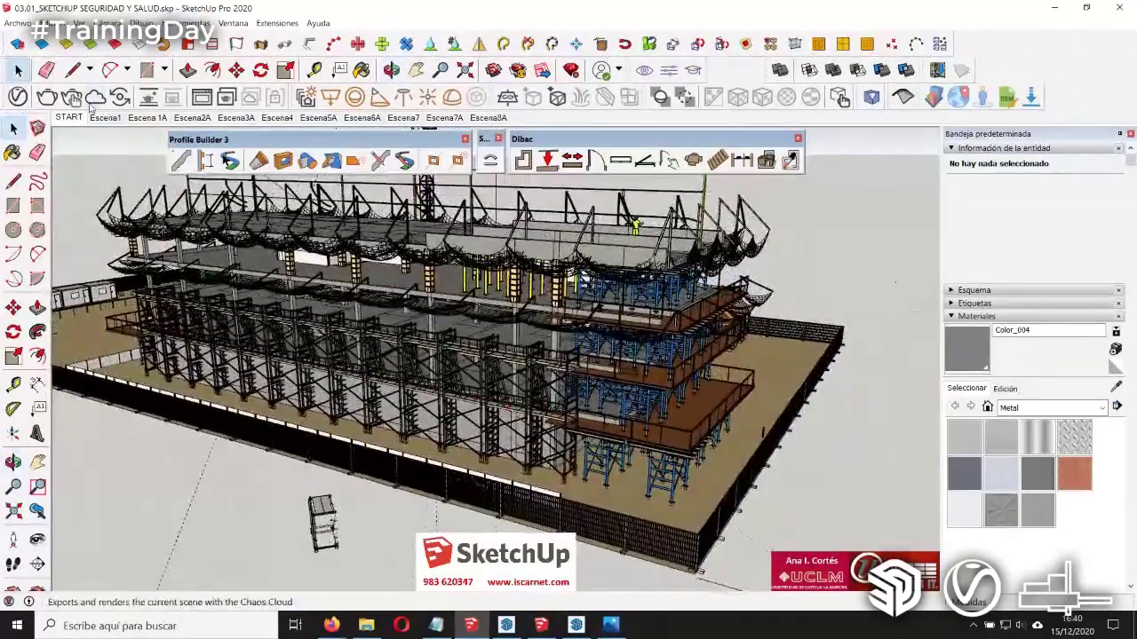
click(89, 125)
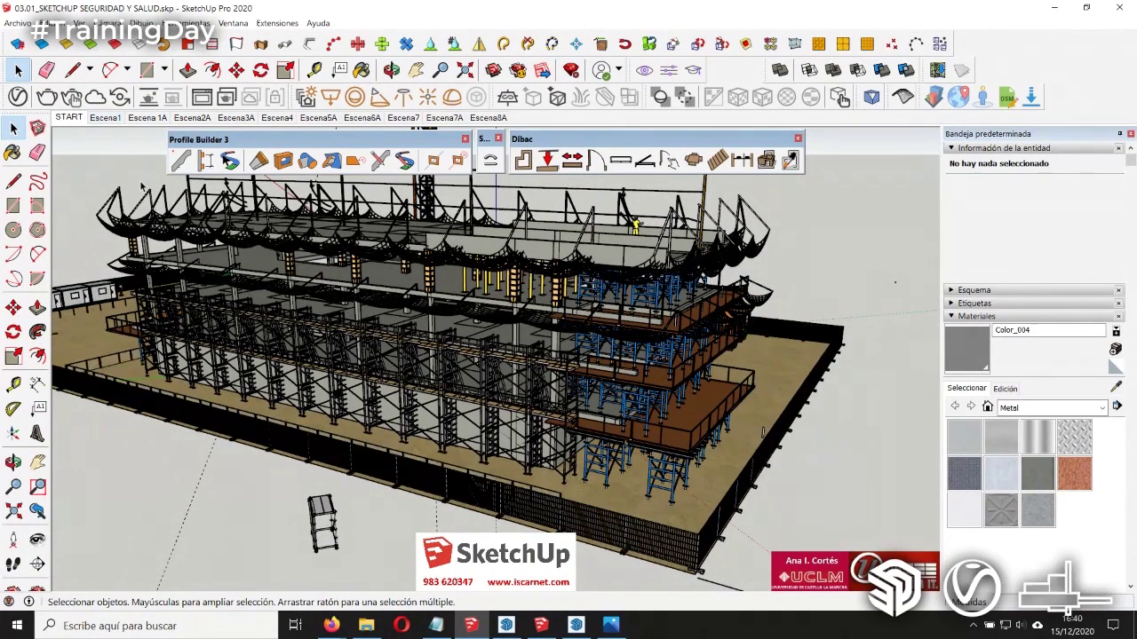
click(99, 119)
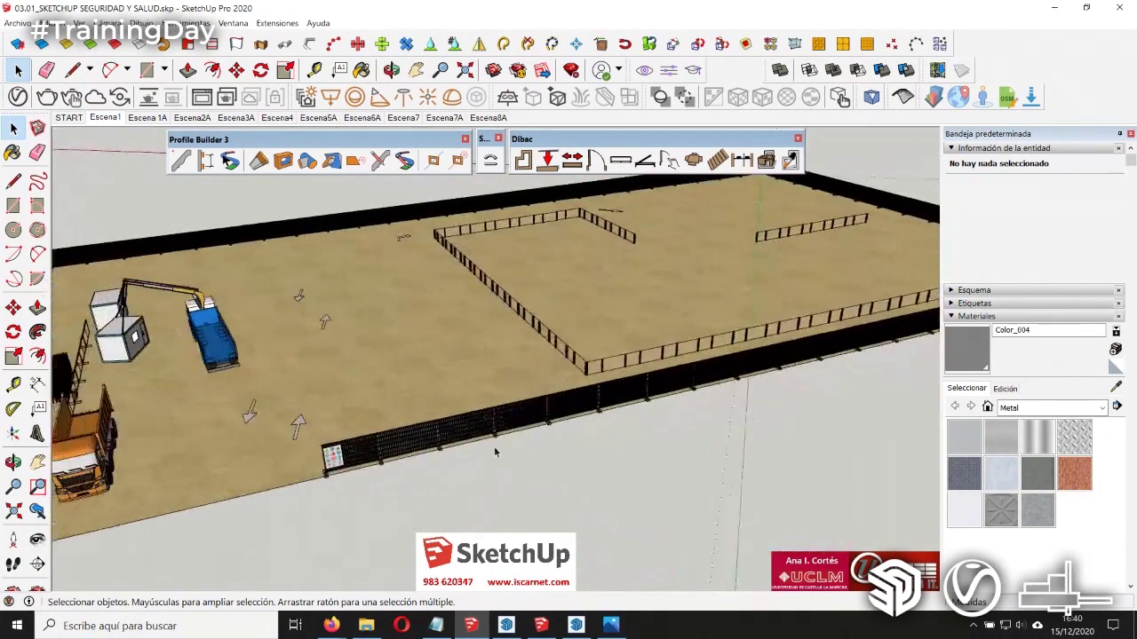
click(133, 119)
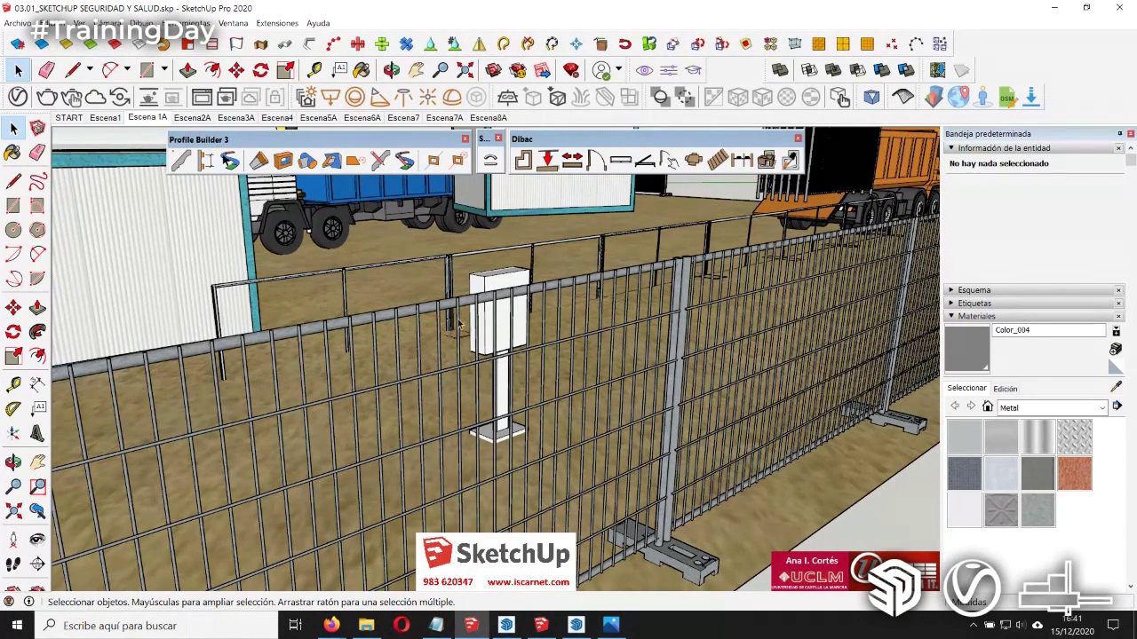
click(428, 316)
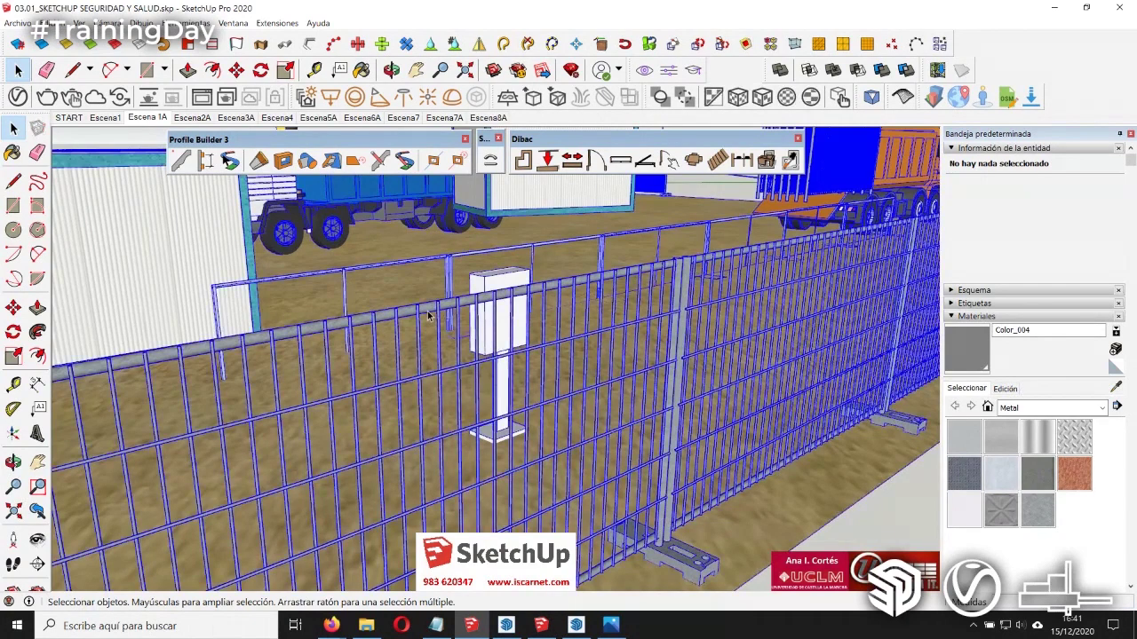
Step: View the fence's IMAGEN VALLA photo and NORMATIVA link, then go to scene Escena2A
right_click(414, 321)
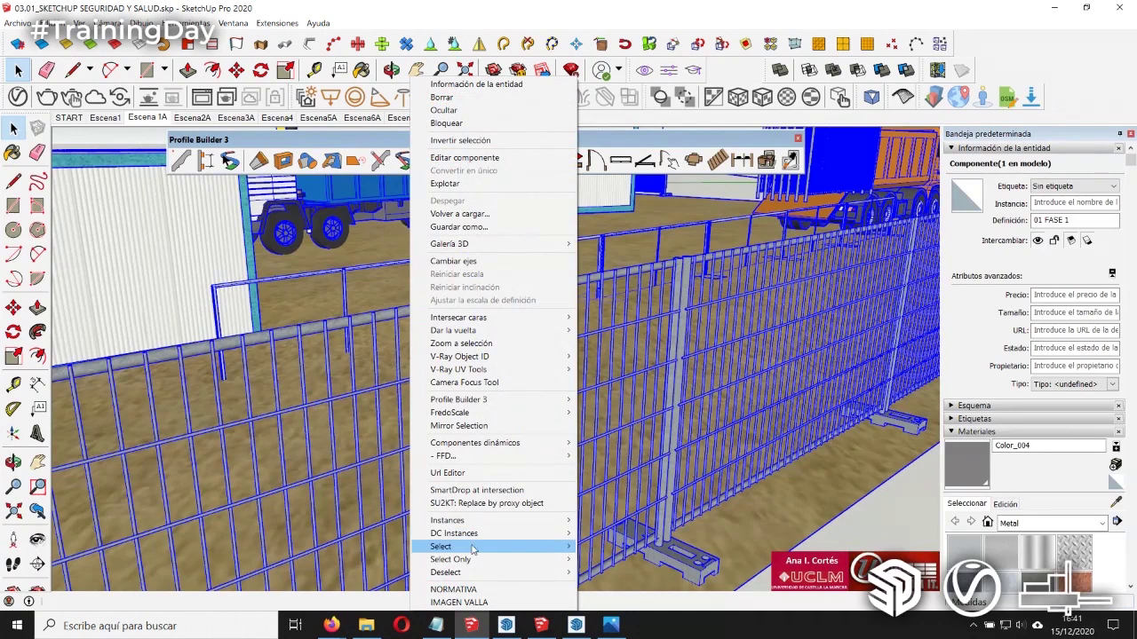
click(484, 603)
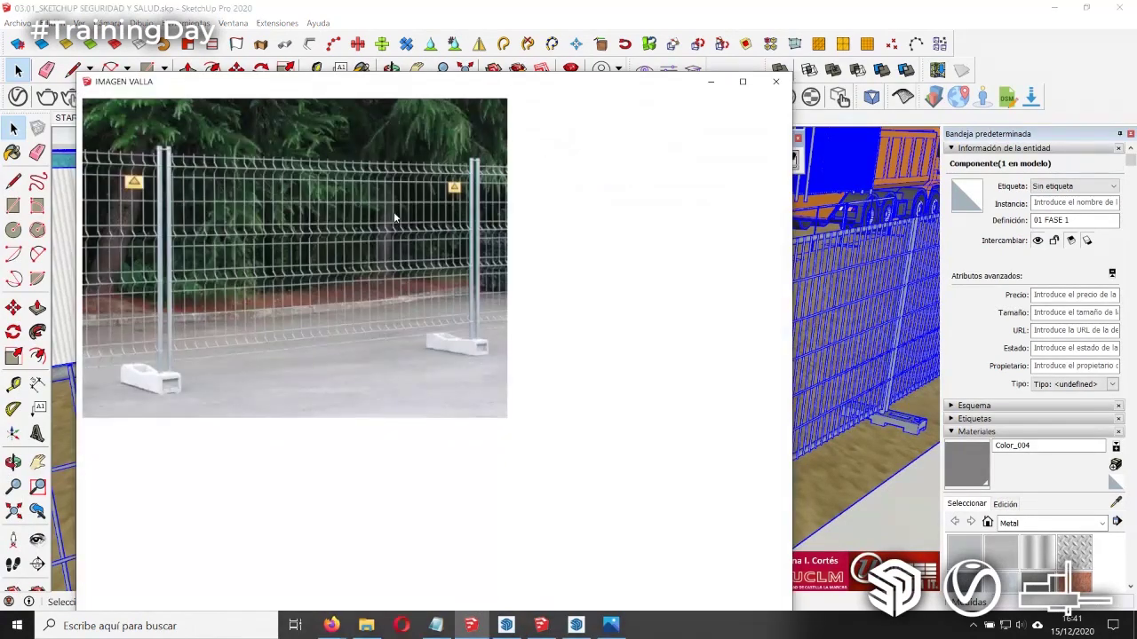
click(775, 81)
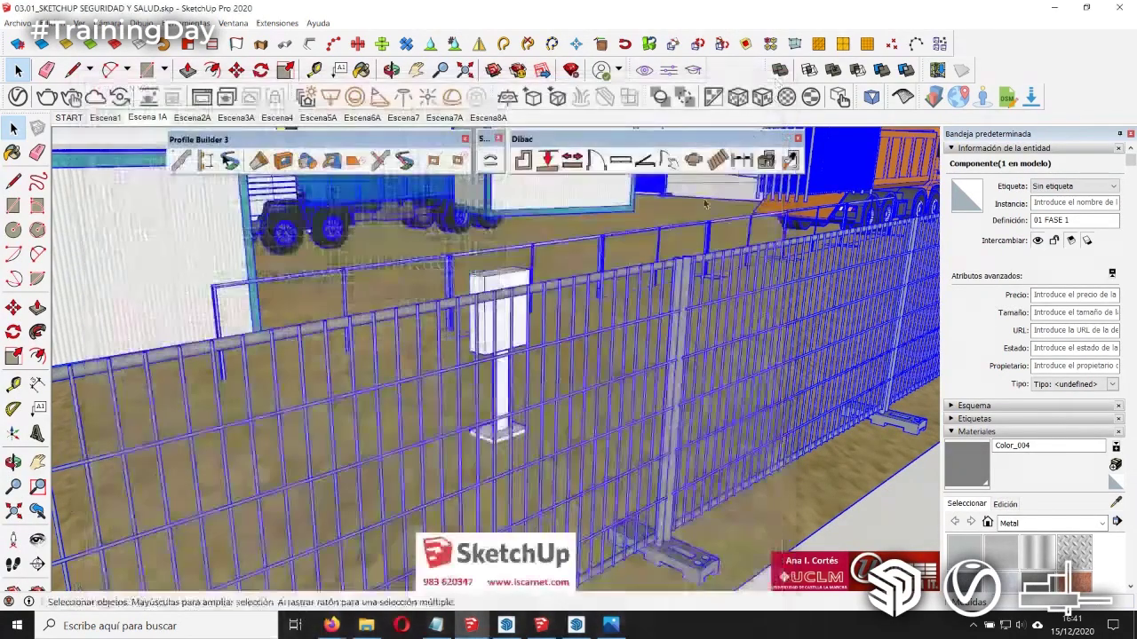
right_click(433, 309)
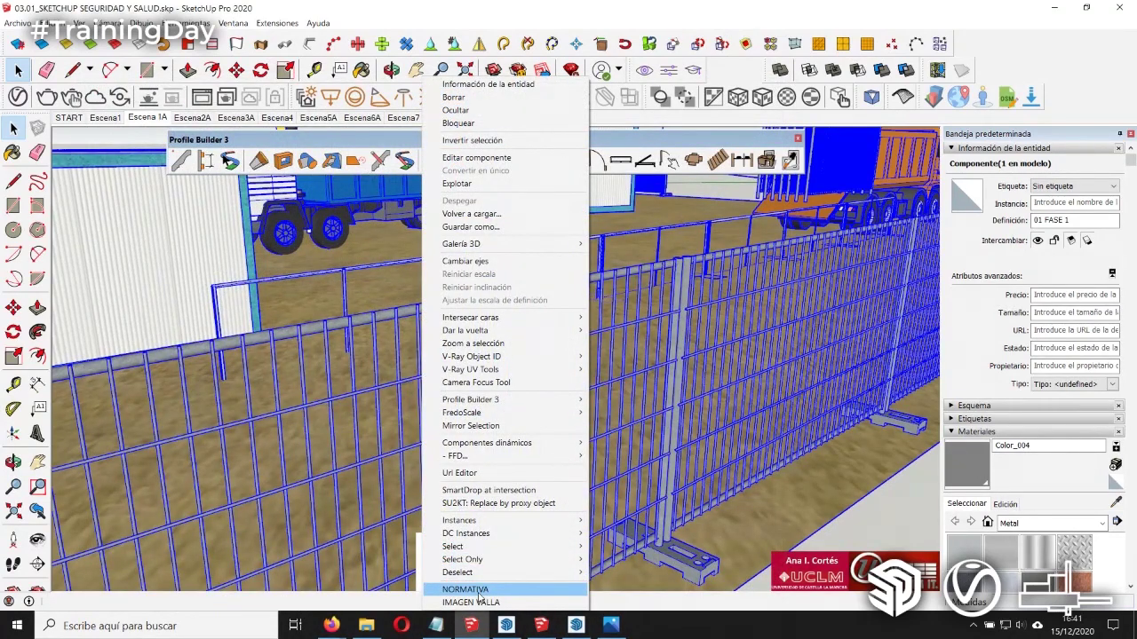
click(378, 325)
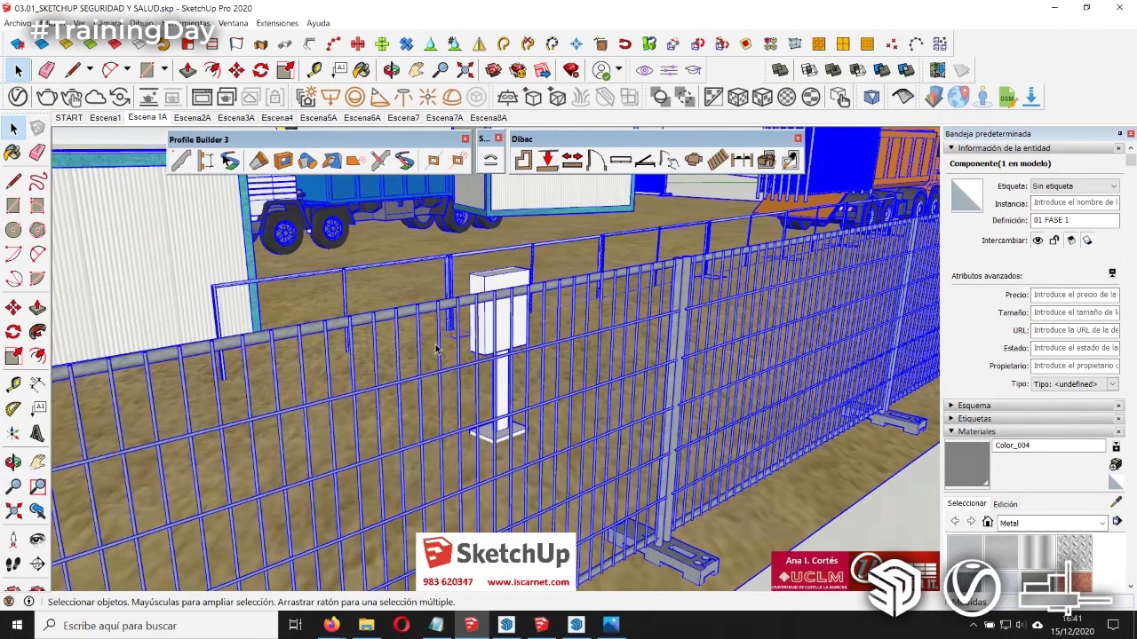
click(192, 117)
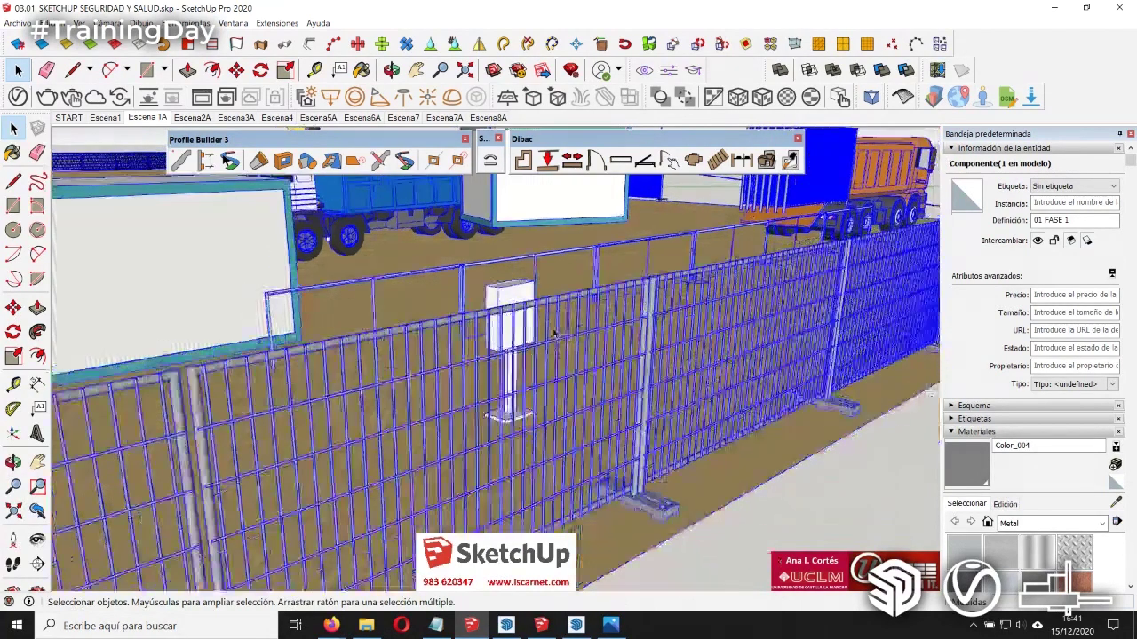
Step: Step through scenes Escena2A, Escena3A, Escena4, Escena5A and Escena6A to the FASE 06 formwork
click(192, 118)
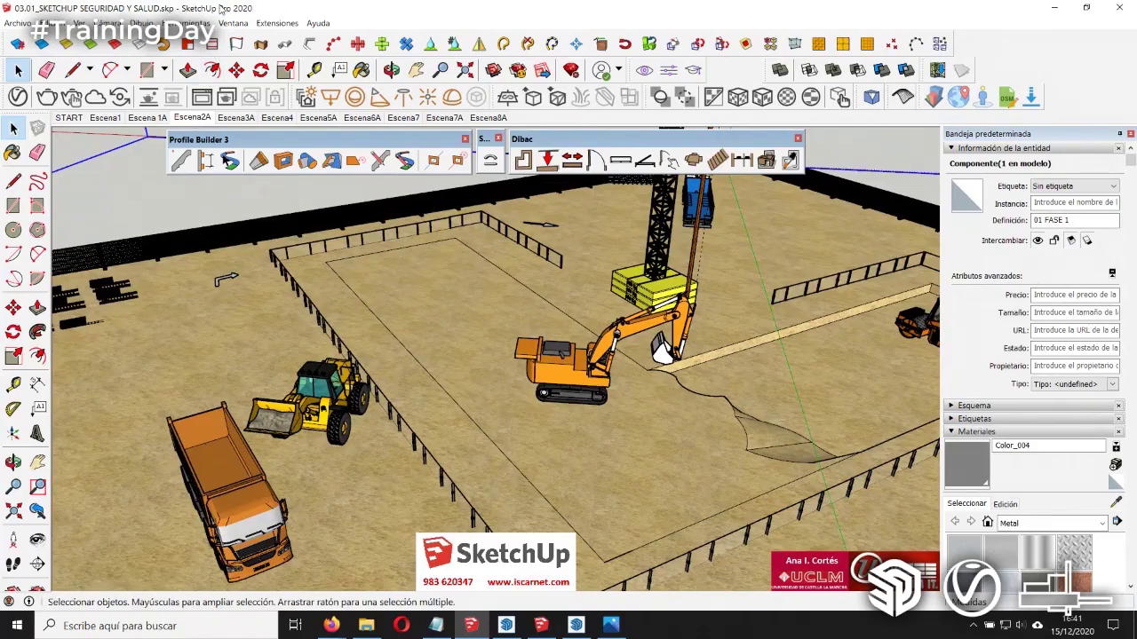
click(278, 117)
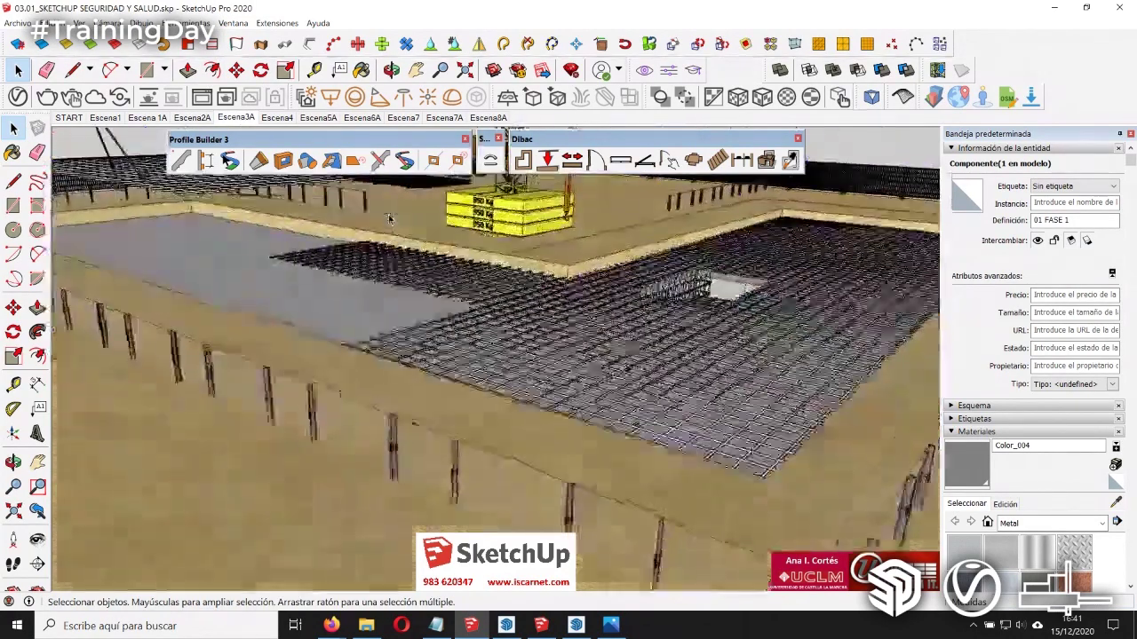
click(280, 121)
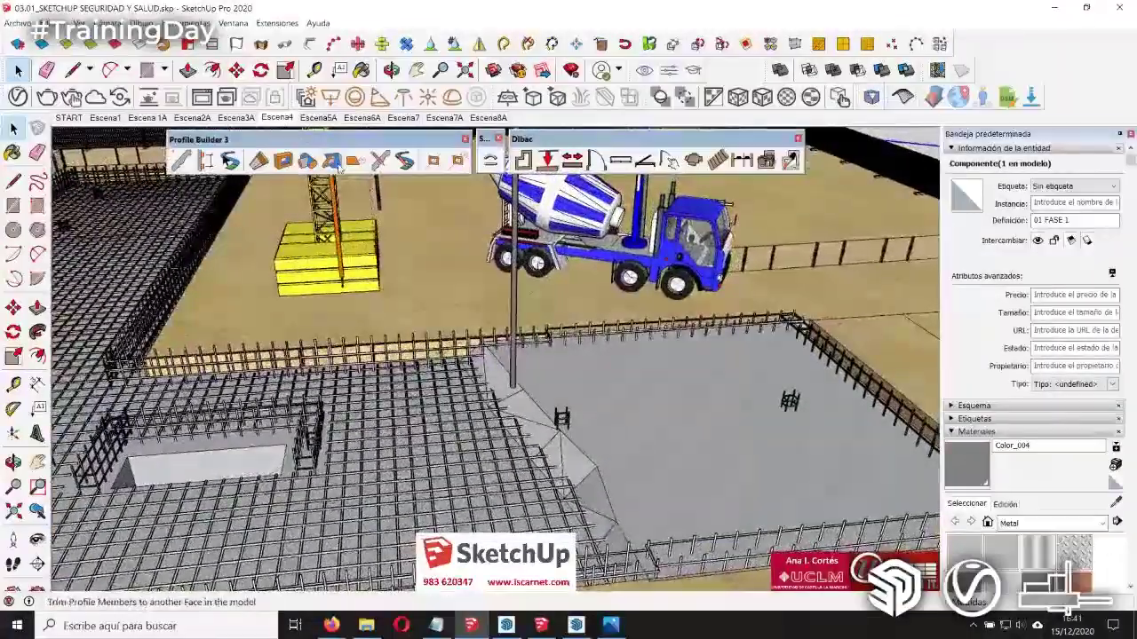
click(323, 121)
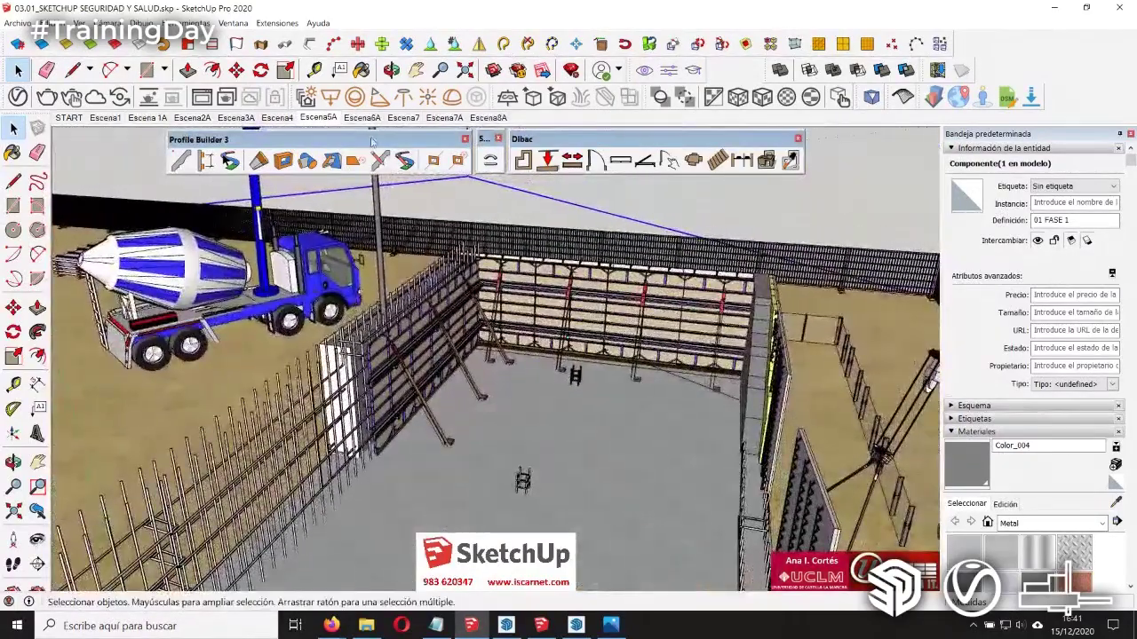
click(362, 118)
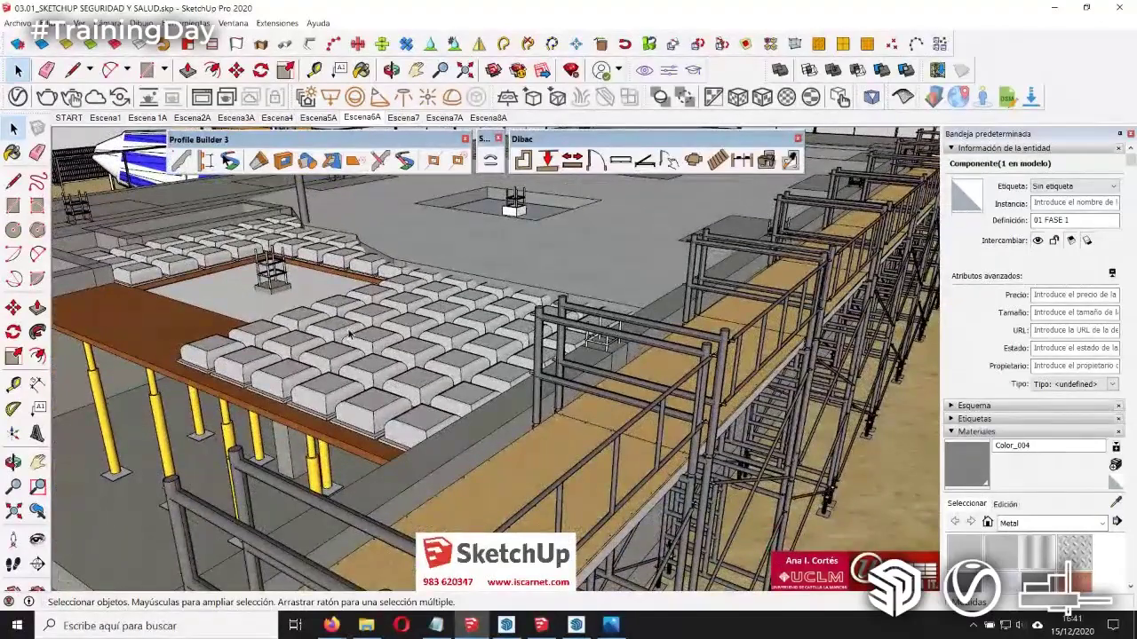
right_click(410, 322)
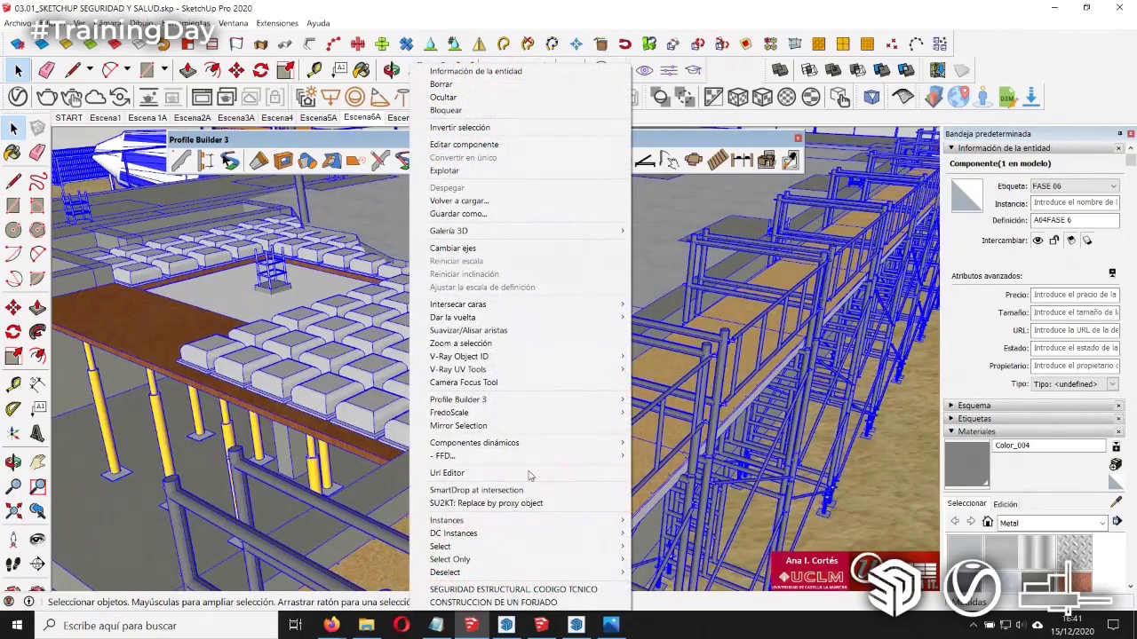
Step: Watch the CONSTRUCCION DE UN FORJADO video linked to the FASE 06 component, then close it
click(510, 604)
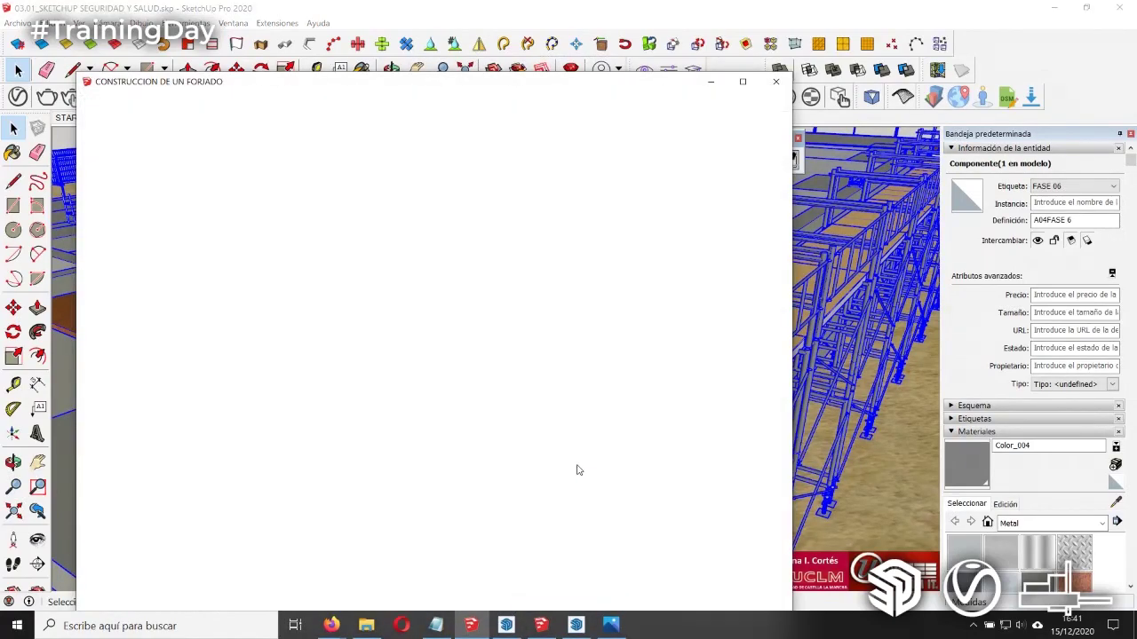
mouse_move(500, 87)
mouse_down()
mouse_move(608, 73)
mouse_move(582, 69)
mouse_up()
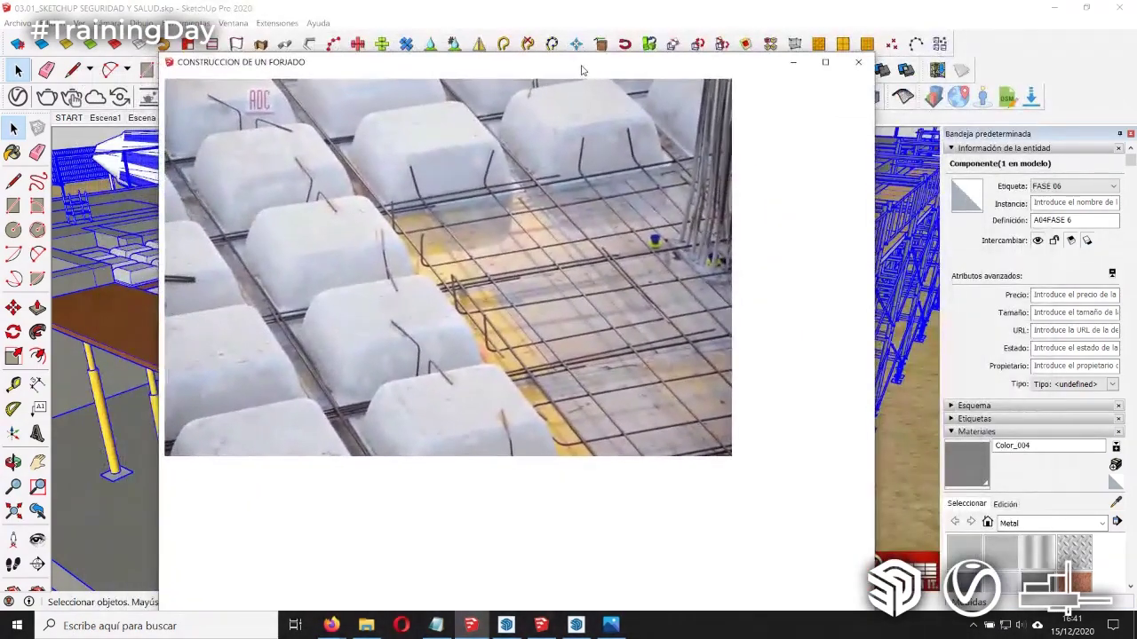
click(858, 62)
Step: Open and close the SEGURIDAD ESTRUCTURAL building-code PDF linked to the component
right_click(433, 363)
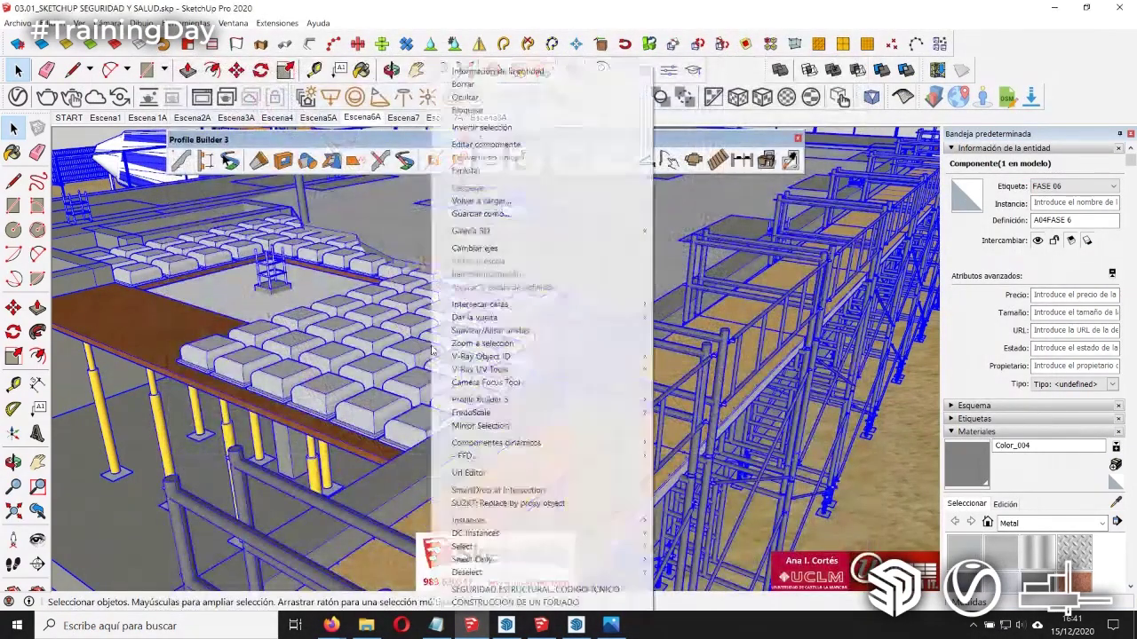
click(547, 591)
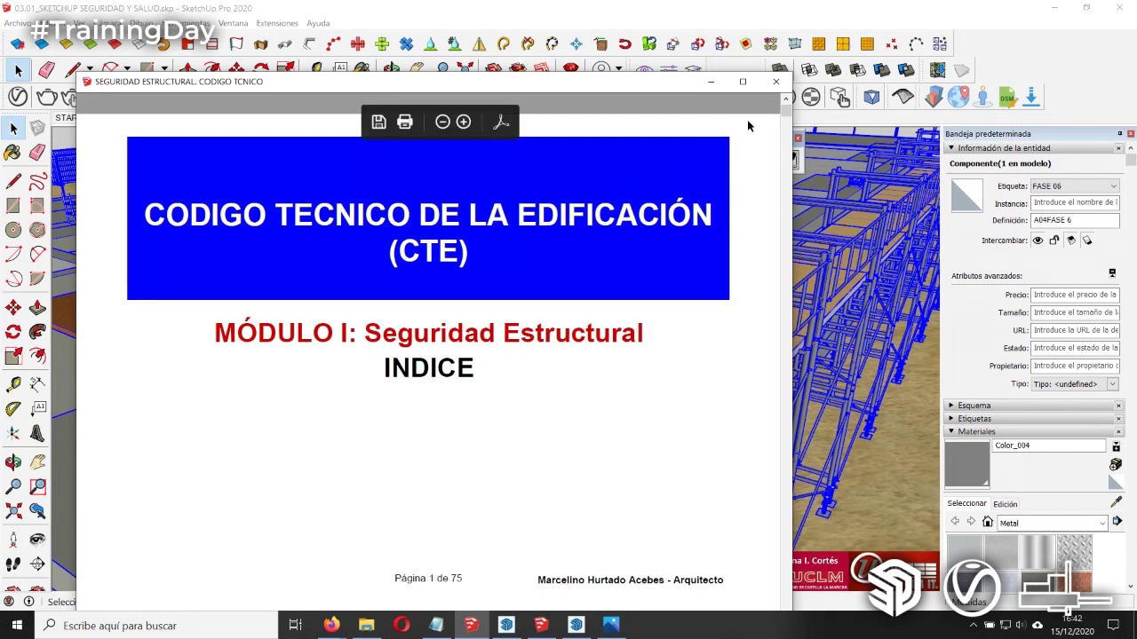
click(775, 81)
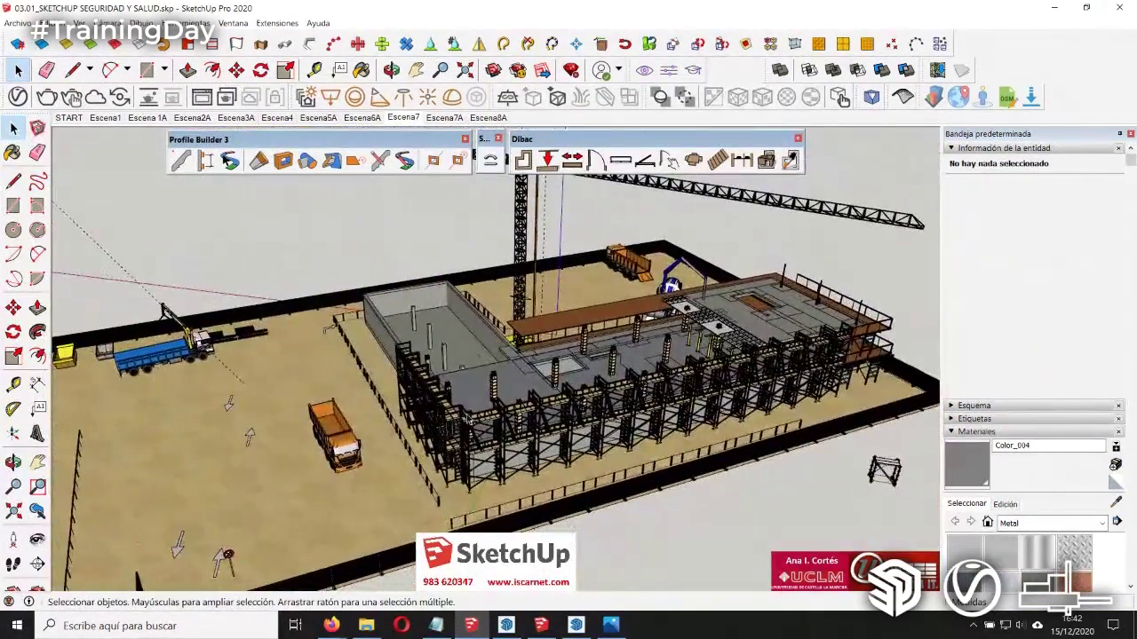
Step: Go to scenes Escena7A and Escena8A and orbit toward the small scaffold
click(439, 118)
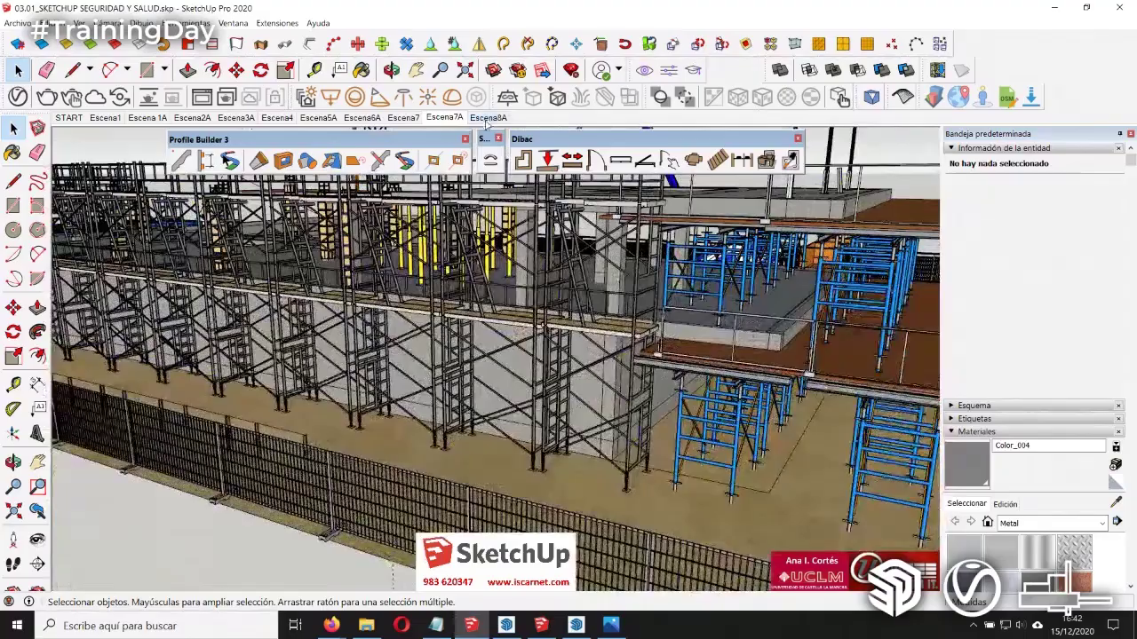
click(488, 117)
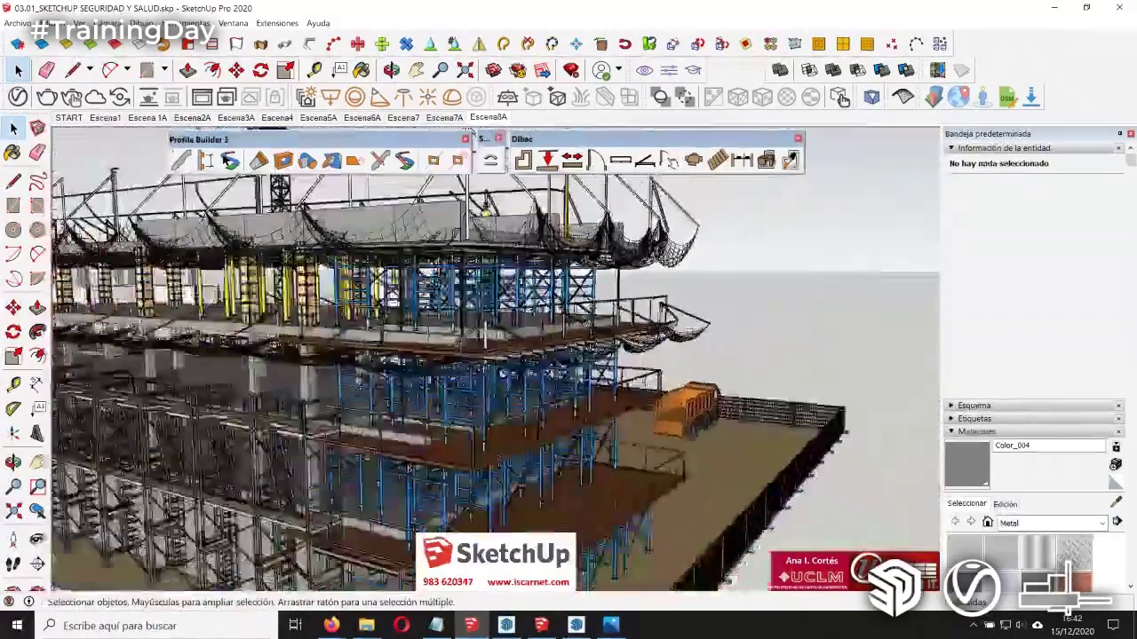
middle_drag(584, 322, 604, 479)
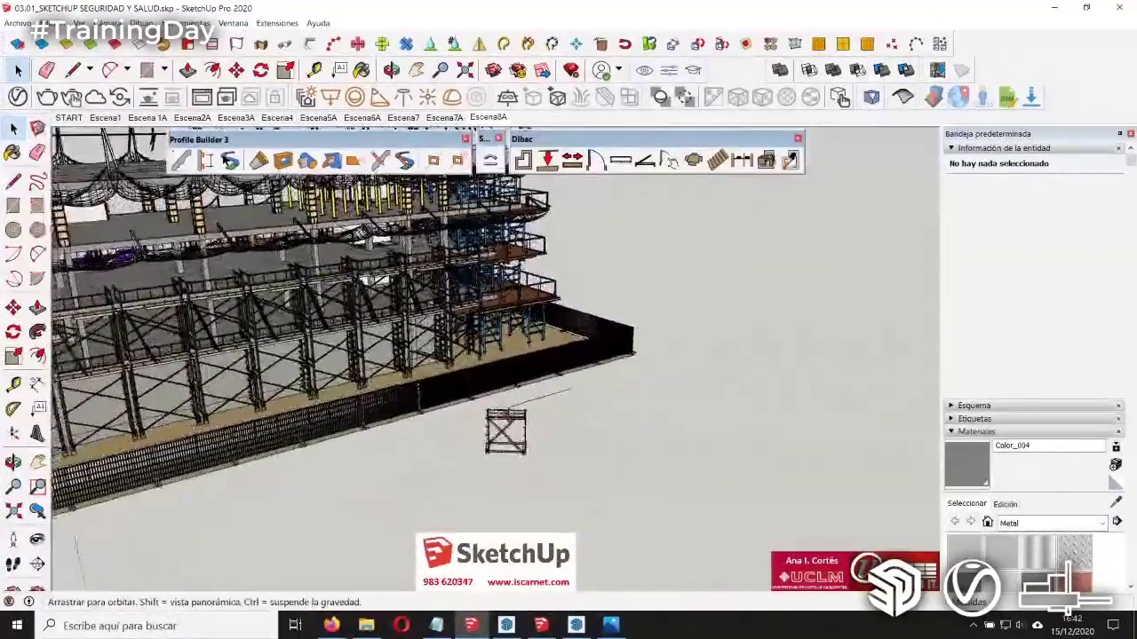
mouse_move(577, 444)
middle_down()
mouse_move(451, 334)
mouse_move(501, 361)
middle_up()
scroll(577, 444, up, 5)
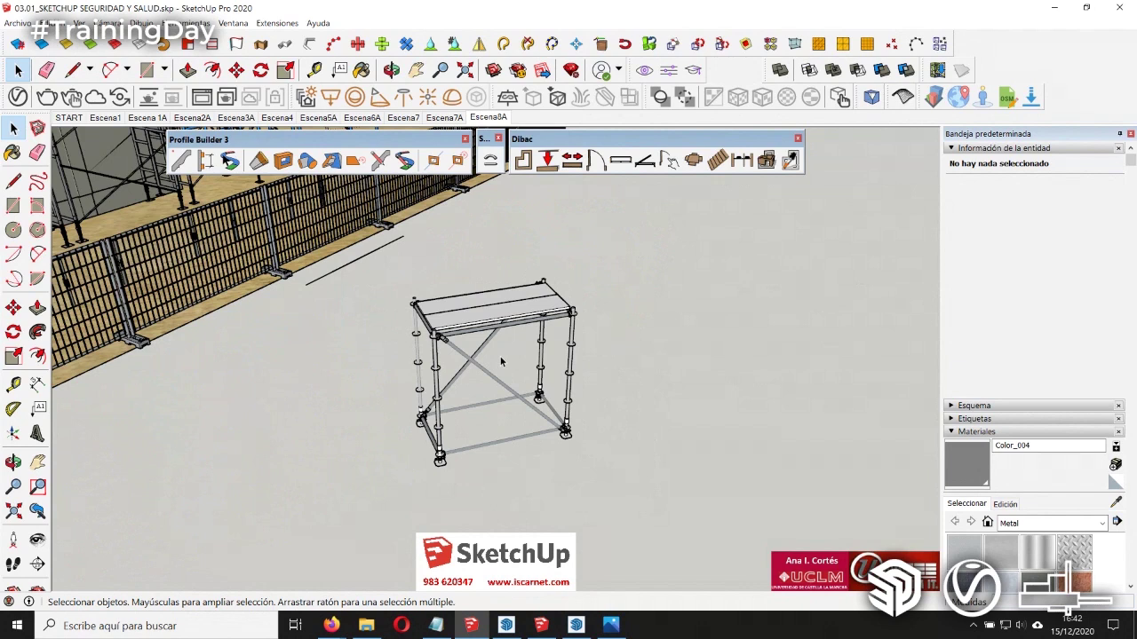
Step: Select the standalone Andamio_Dinamico scaffold component, ready to scale it
click(516, 312)
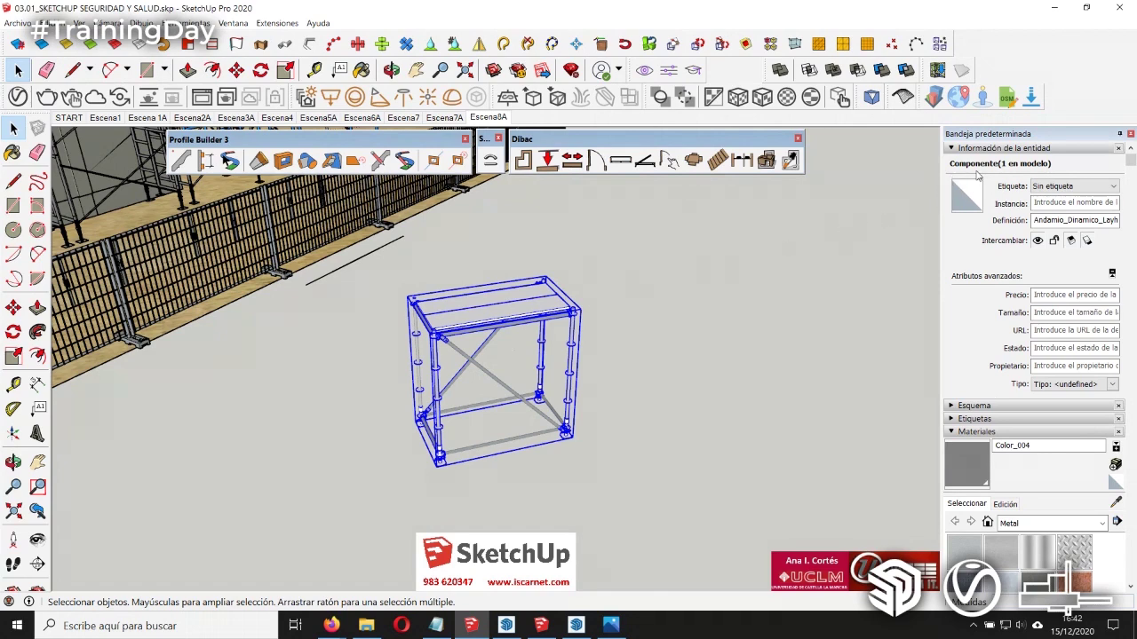
middle_drag(479, 351, 457, 347)
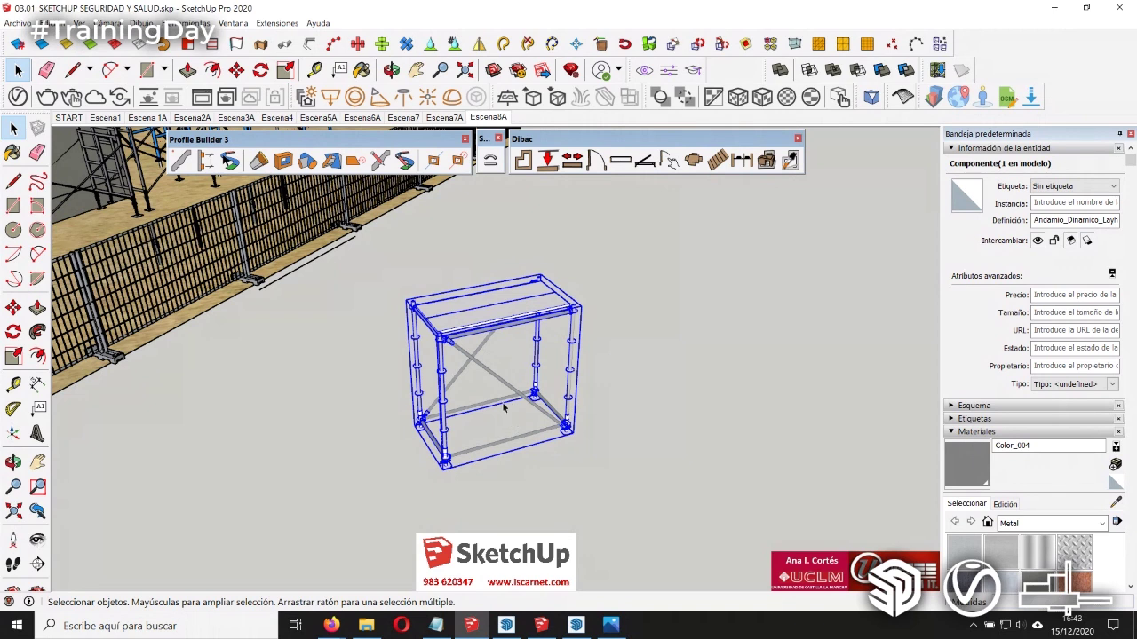
click(485, 314)
click(516, 352)
key(s)
middle_drag(586, 417, 622, 437)
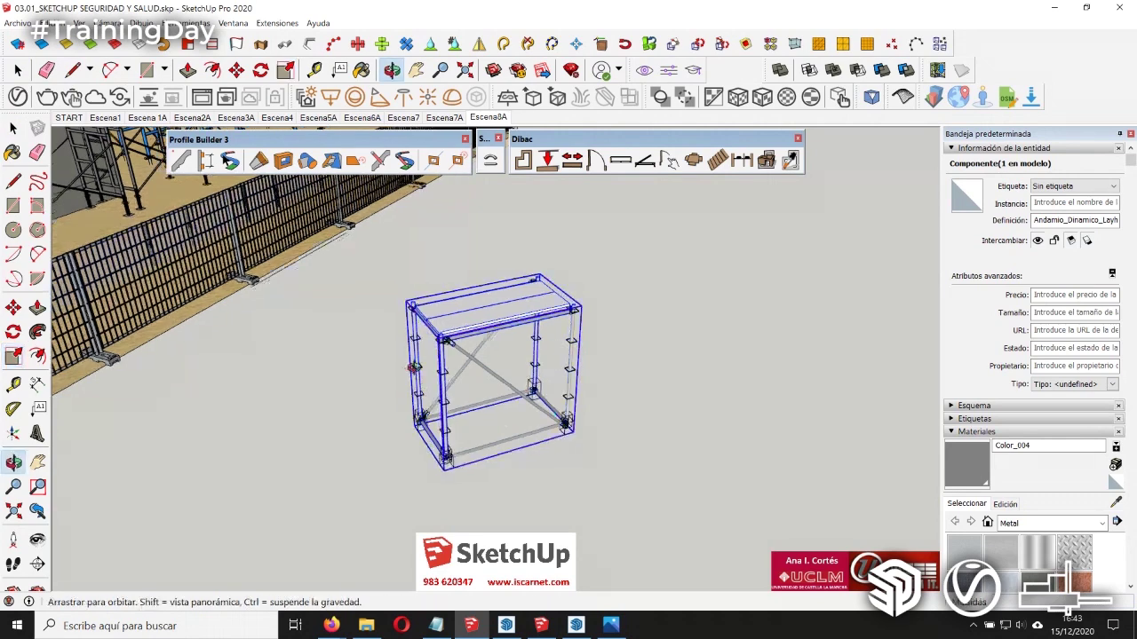
drag(556, 353, 768, 293)
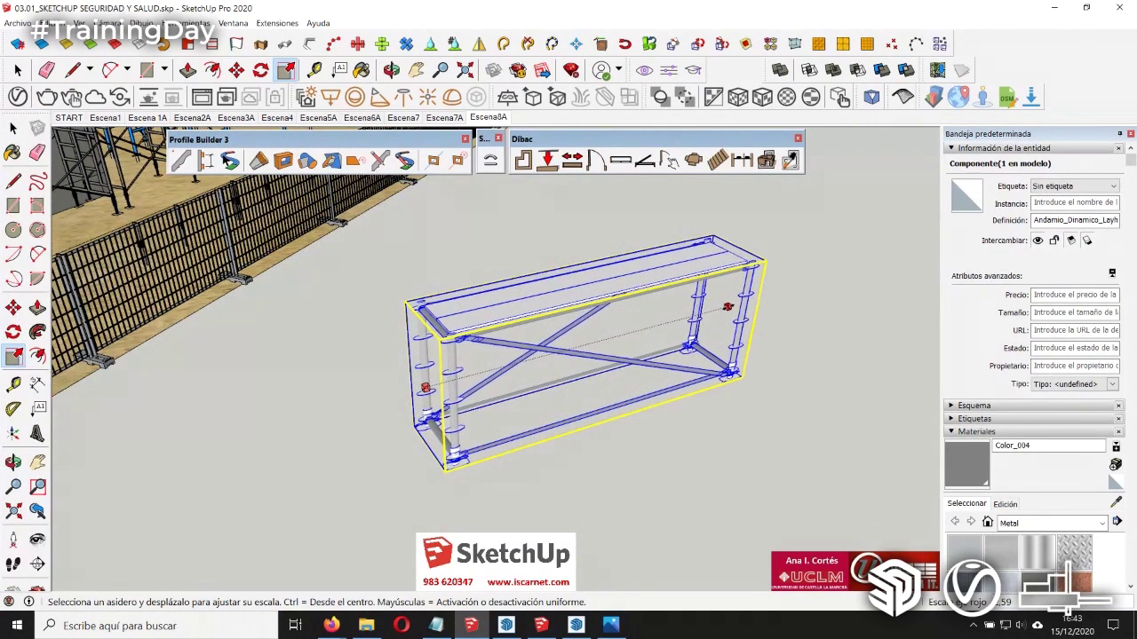
drag(766, 295, 809, 283)
mouse_move(721, 426)
middle_down()
mouse_move(645, 450)
mouse_move(662, 379)
middle_up()
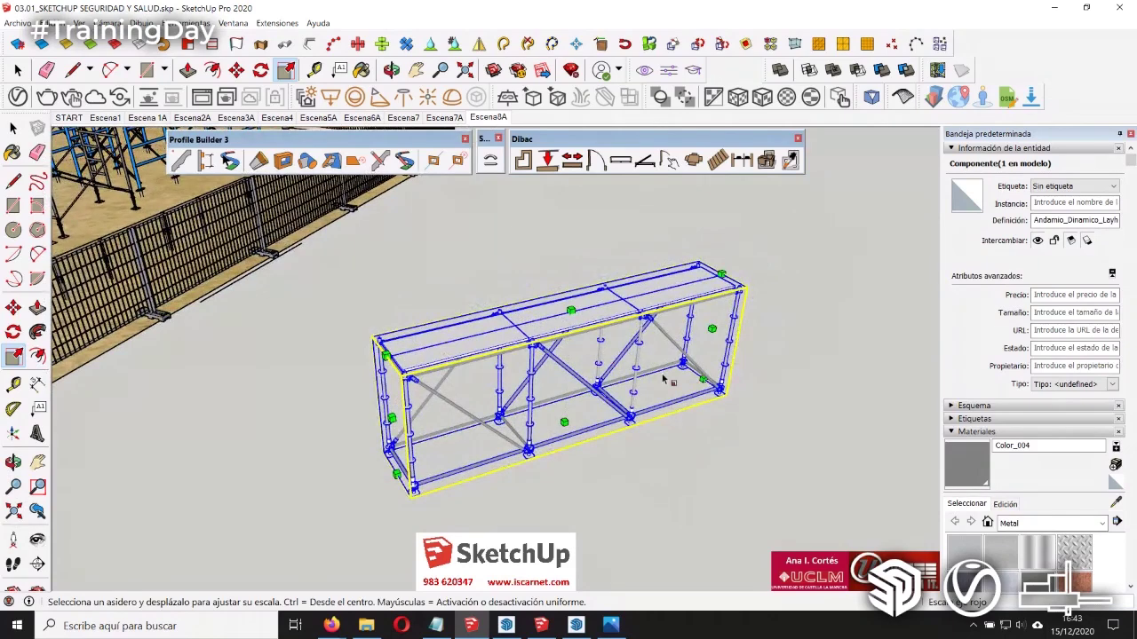
drag(711, 329, 815, 300)
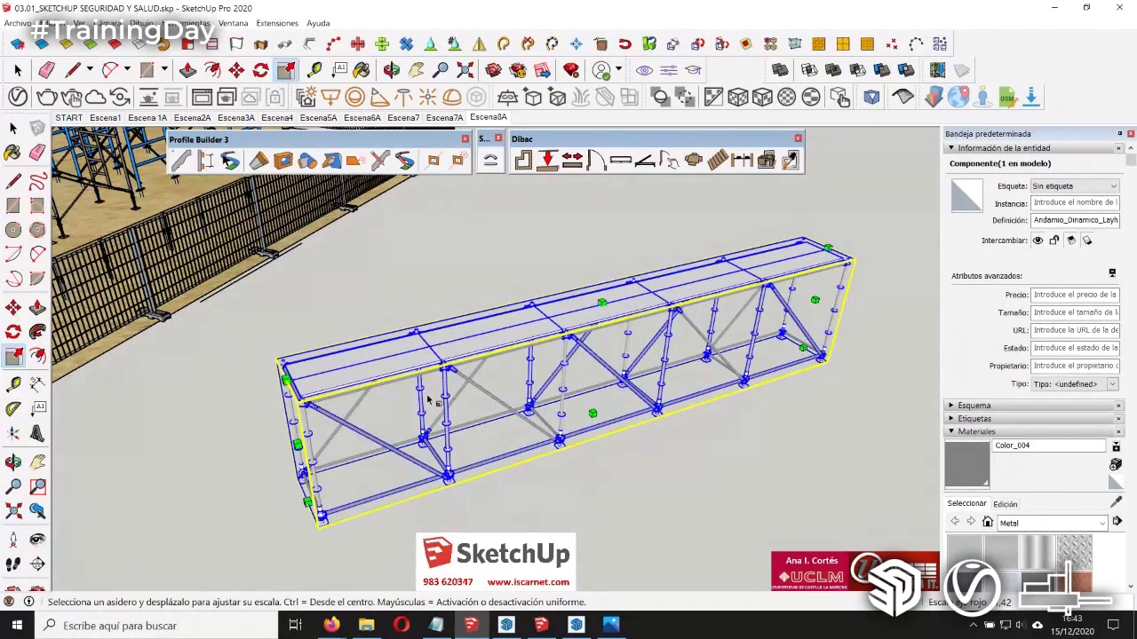
middle_drag(610, 399, 540, 477)
middle_drag(555, 344, 544, 284)
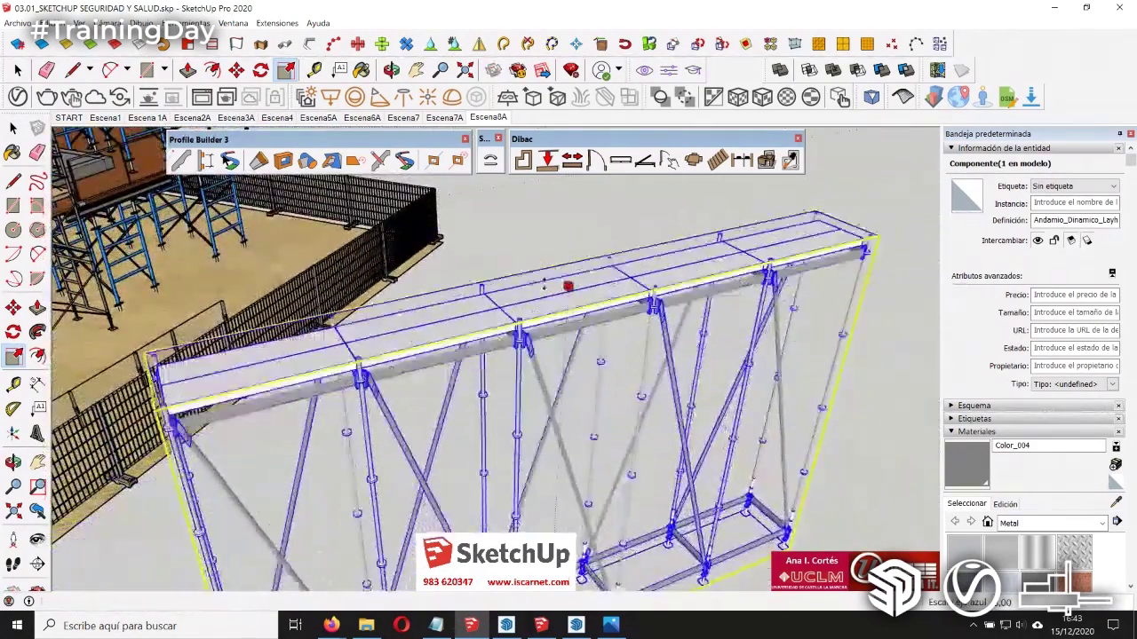
drag(569, 286, 600, 256)
mouse_move(600, 256)
middle_down()
mouse_move(606, 455)
mouse_move(648, 391)
middle_up()
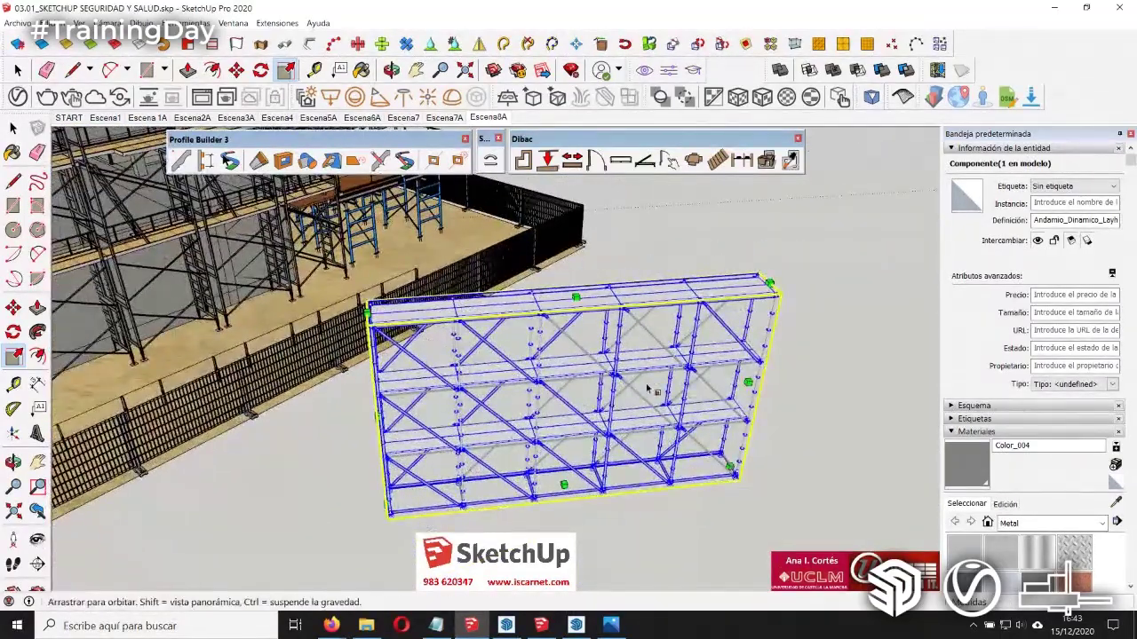
middle_drag(648, 390, 543, 413)
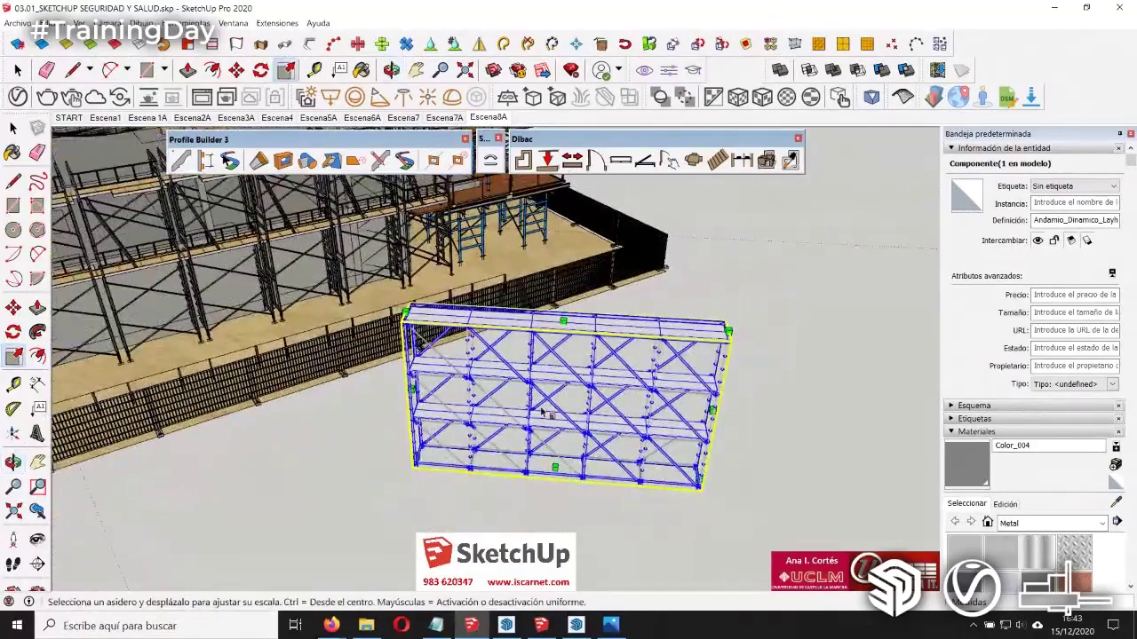
middle_drag(591, 464, 609, 433)
mouse_move(631, 488)
middle_down()
mouse_move(632, 469)
mouse_move(616, 459)
middle_up()
key(space)
click(616, 459)
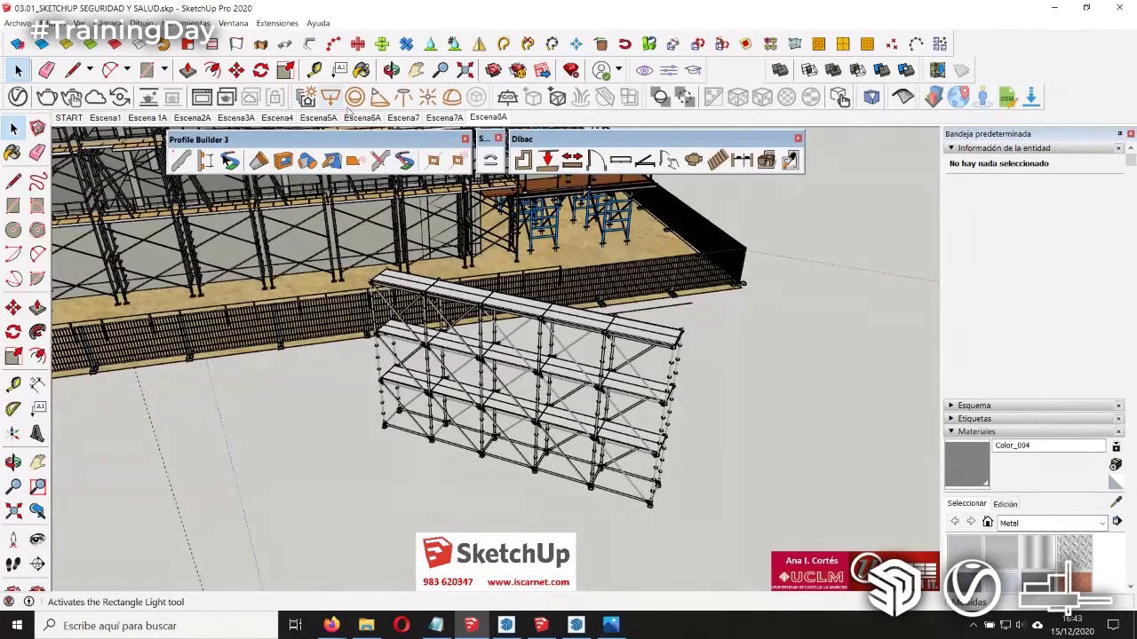
Step: Orbit and zoom in to look under the enlarged scaffold
mouse_move(411, 444)
middle_down()
mouse_move(533, 466)
mouse_move(578, 436)
middle_up()
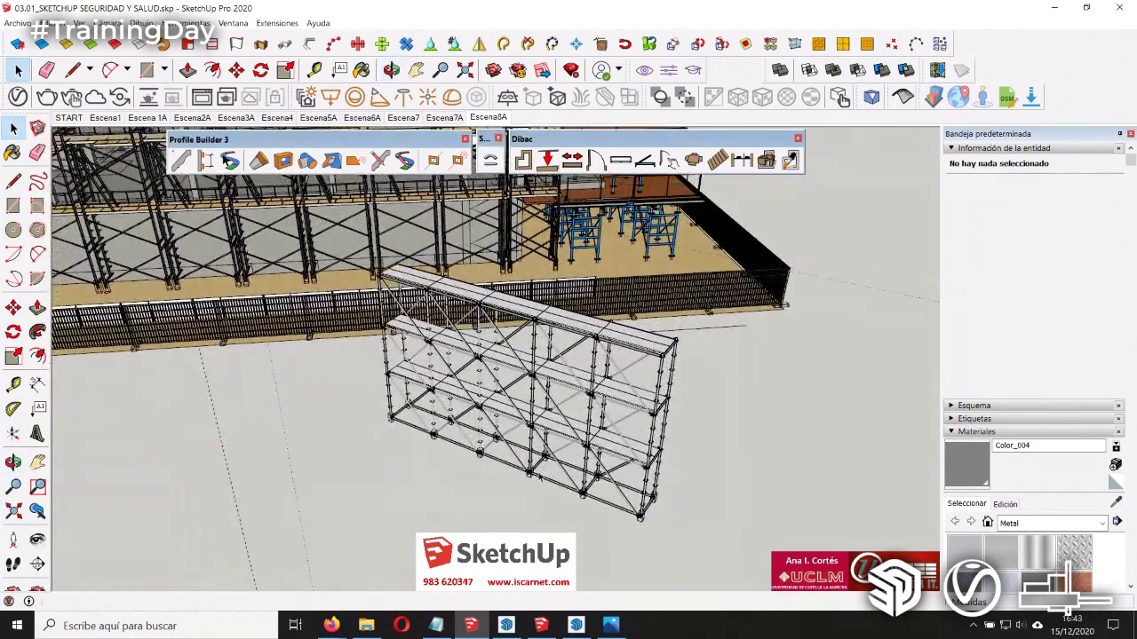
middle_drag(551, 480, 538, 459)
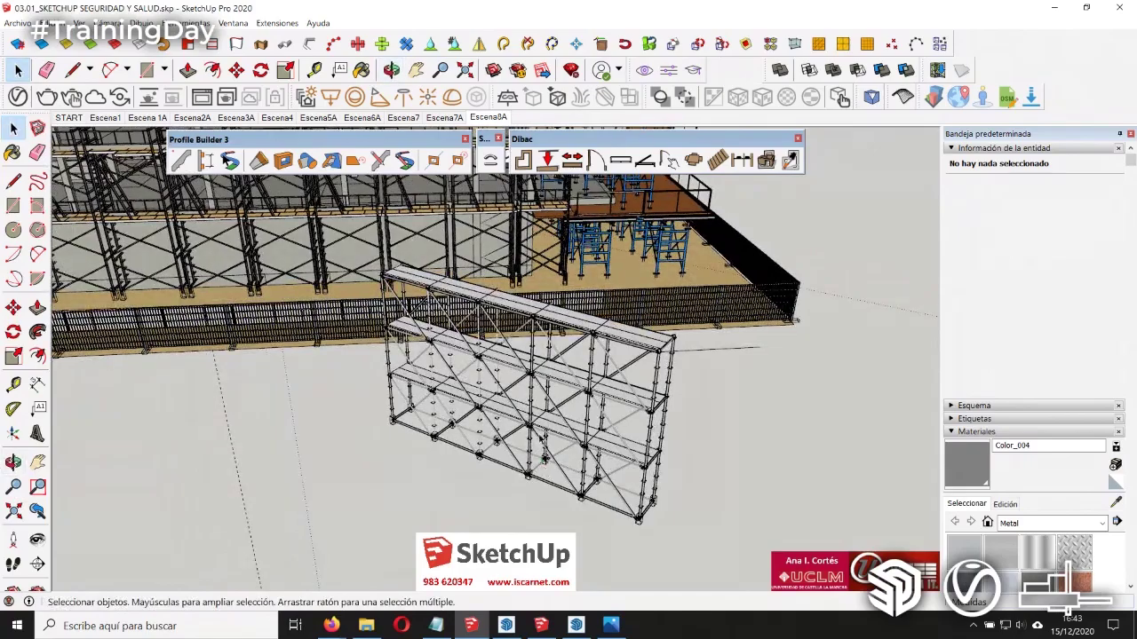
scroll(533, 387, up, 3)
scroll(533, 387, up, 3)
scroll(533, 373, up, 3)
mouse_move(533, 373)
middle_down()
mouse_move(349, 417)
mouse_move(452, 438)
middle_up()
scroll(451, 439, up, 2)
scroll(435, 440, up, 3)
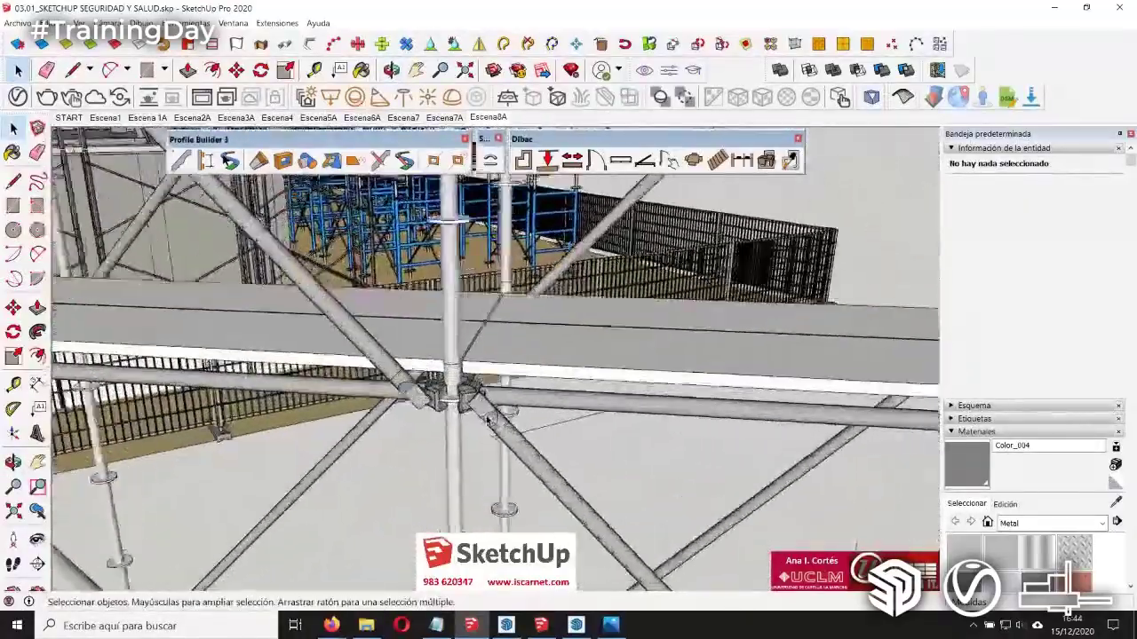
scroll(419, 441, up, 3)
scroll(404, 440, up, 3)
Step: Inspect the scaffold joint, deck and braces, then close 03.01_SKETCHUP SEGURIDAD Y SALUD.skp
mouse_move(388, 441)
middle_down()
mouse_move(451, 447)
mouse_move(405, 356)
middle_up()
mouse_move(495, 426)
middle_down()
mouse_move(578, 406)
mouse_move(571, 436)
mouse_move(533, 441)
mouse_move(426, 397)
mouse_move(391, 401)
middle_up()
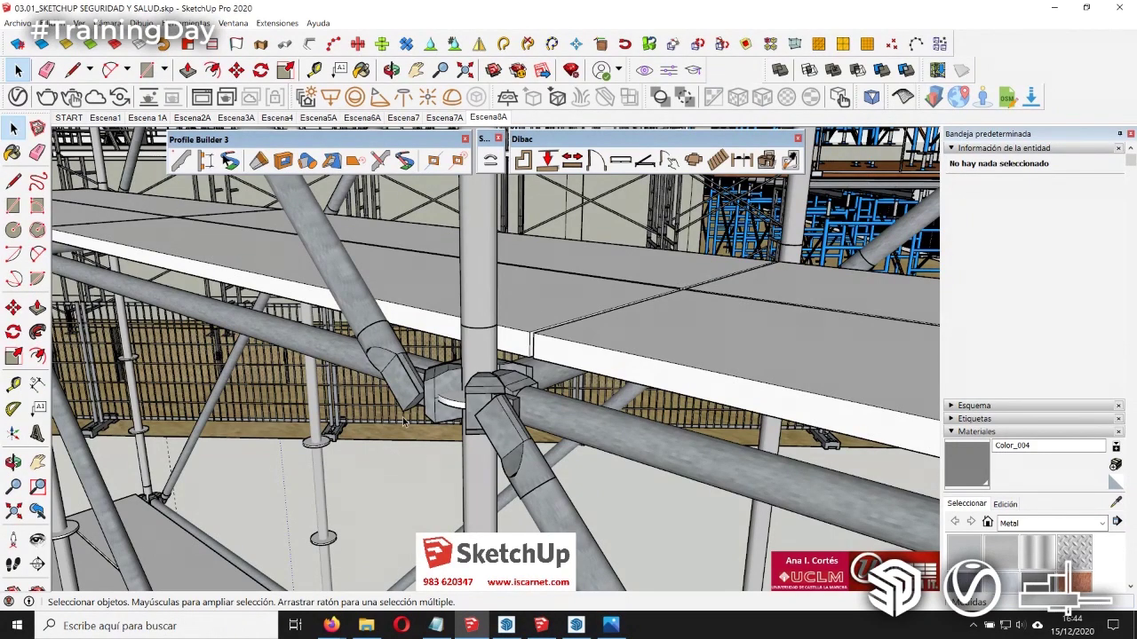
mouse_move(399, 426)
middle_down()
mouse_move(377, 383)
mouse_move(418, 376)
mouse_move(429, 388)
middle_up()
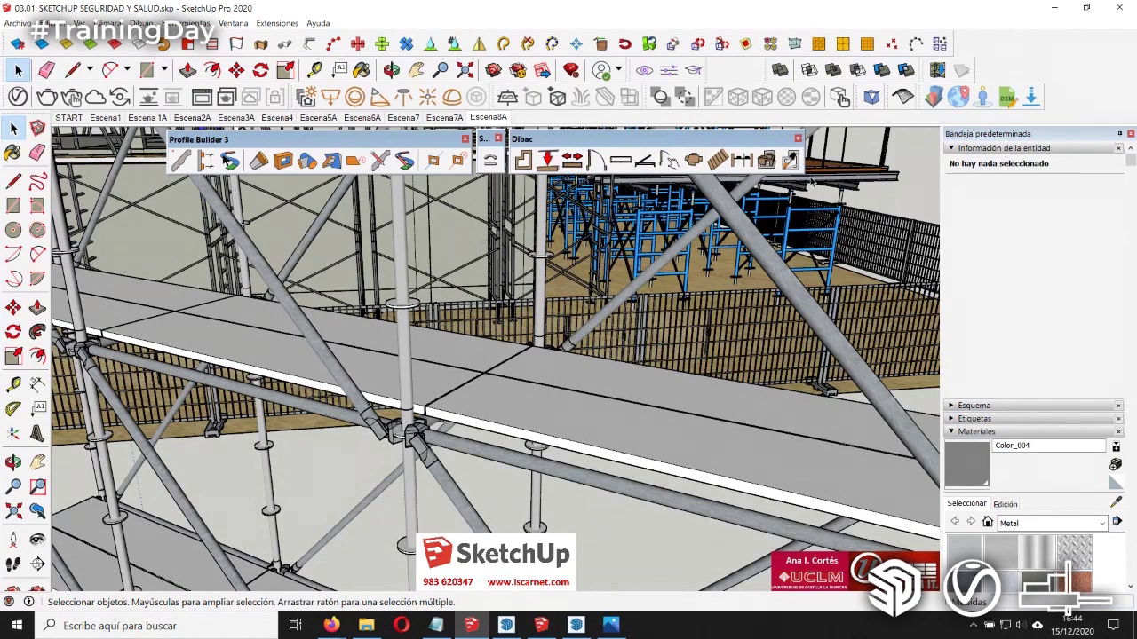
click(1119, 8)
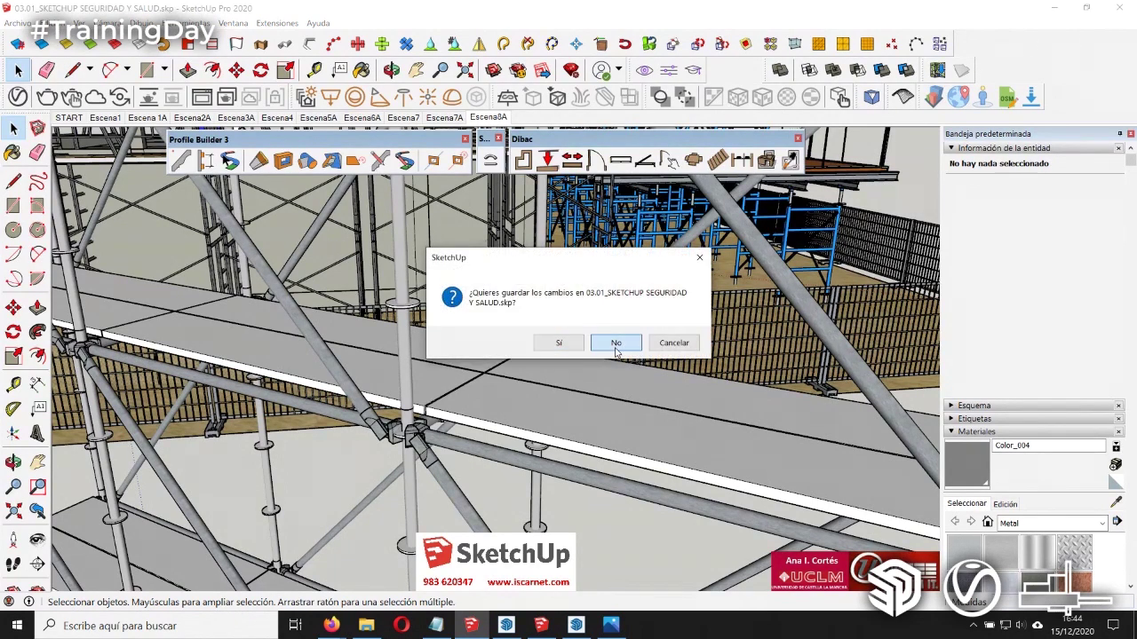
Step: Discard changes to the safety model and inspect the rack group's boxes in 04.01_Informe
click(616, 343)
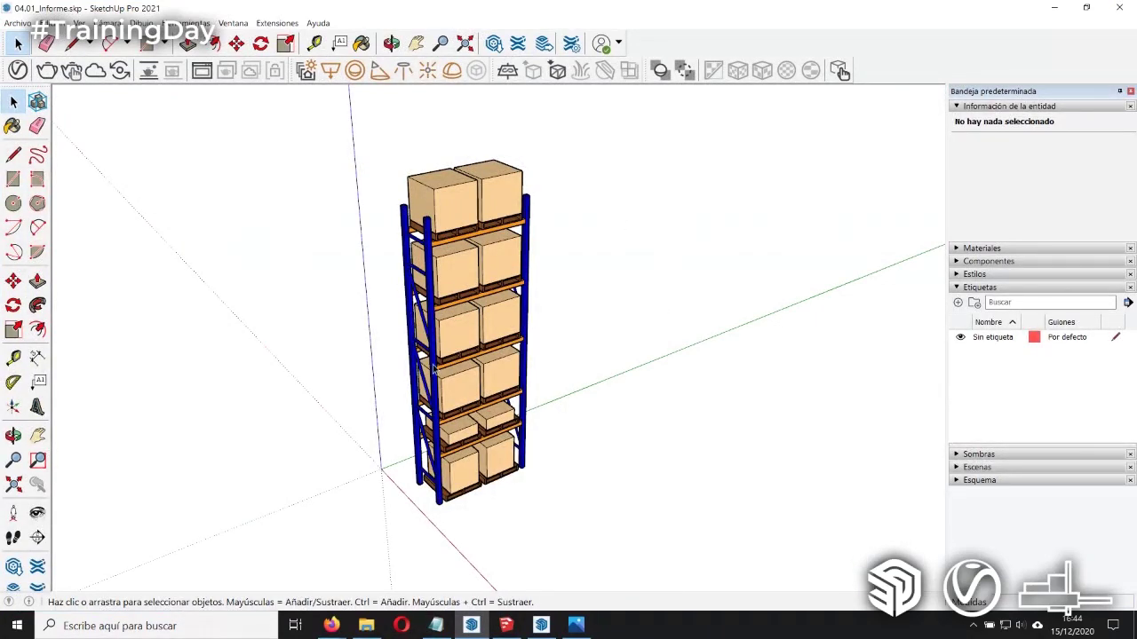
double_click(452, 204)
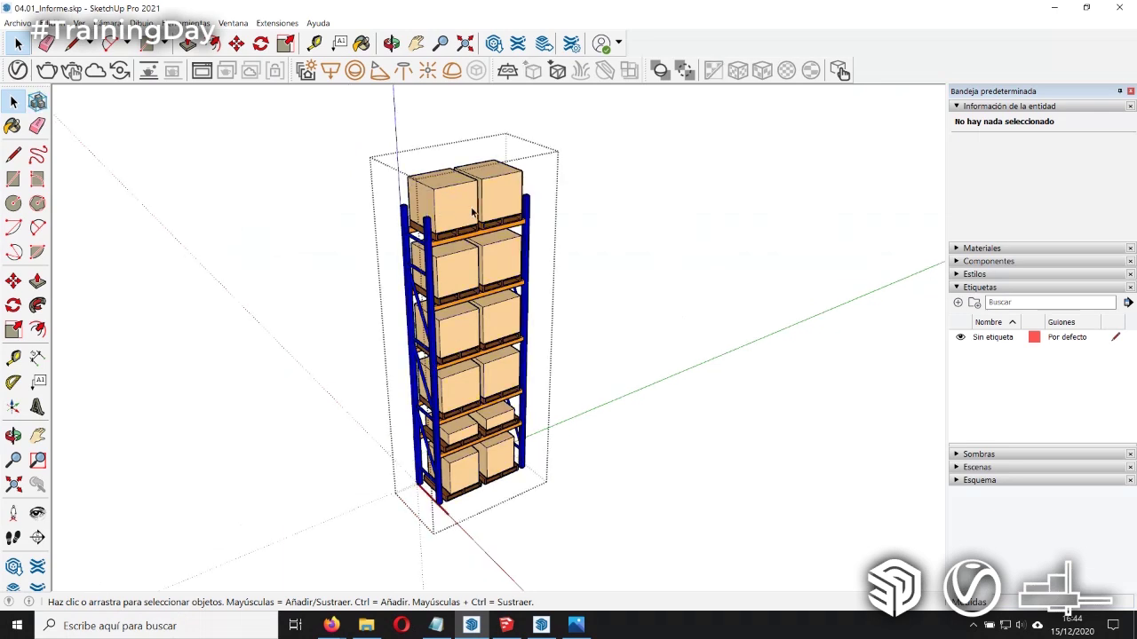
click(455, 212)
scroll(424, 224, up, 2)
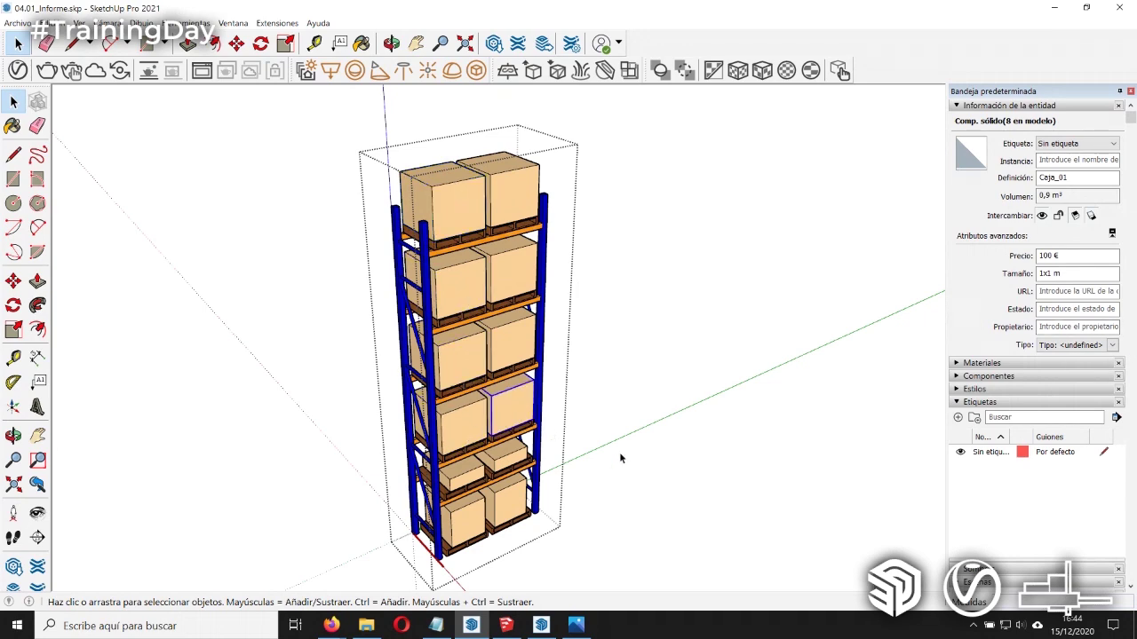
click(657, 427)
Step: Make the rack a component and array two copies to its right with x2
drag(655, 558, 456, 363)
key(g)
key(m)
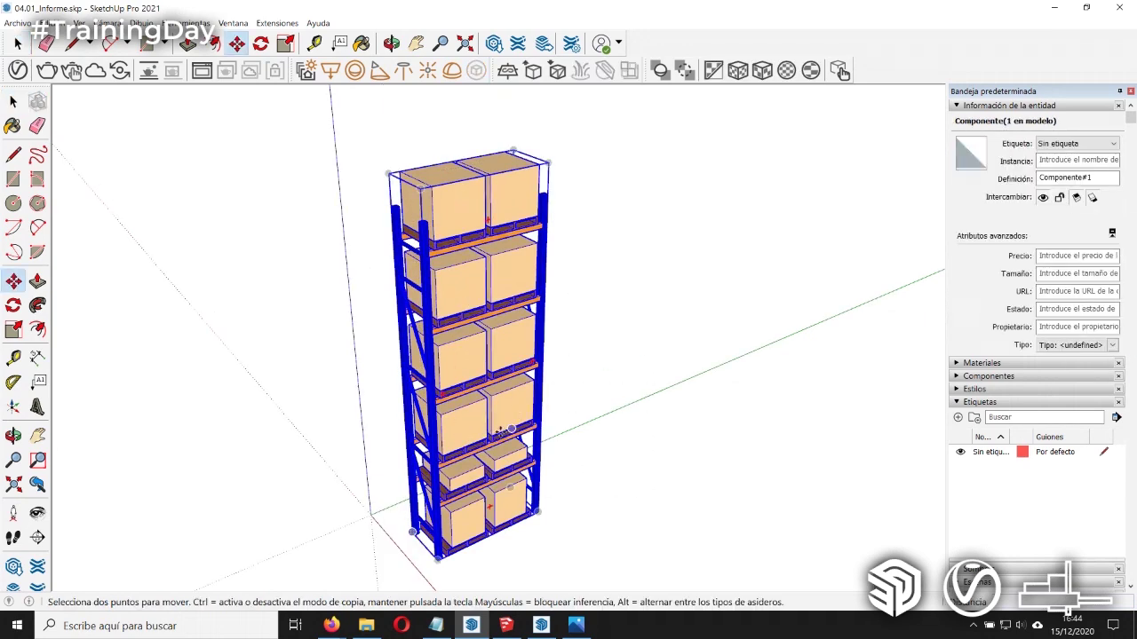
click(527, 526)
key(ctrl)
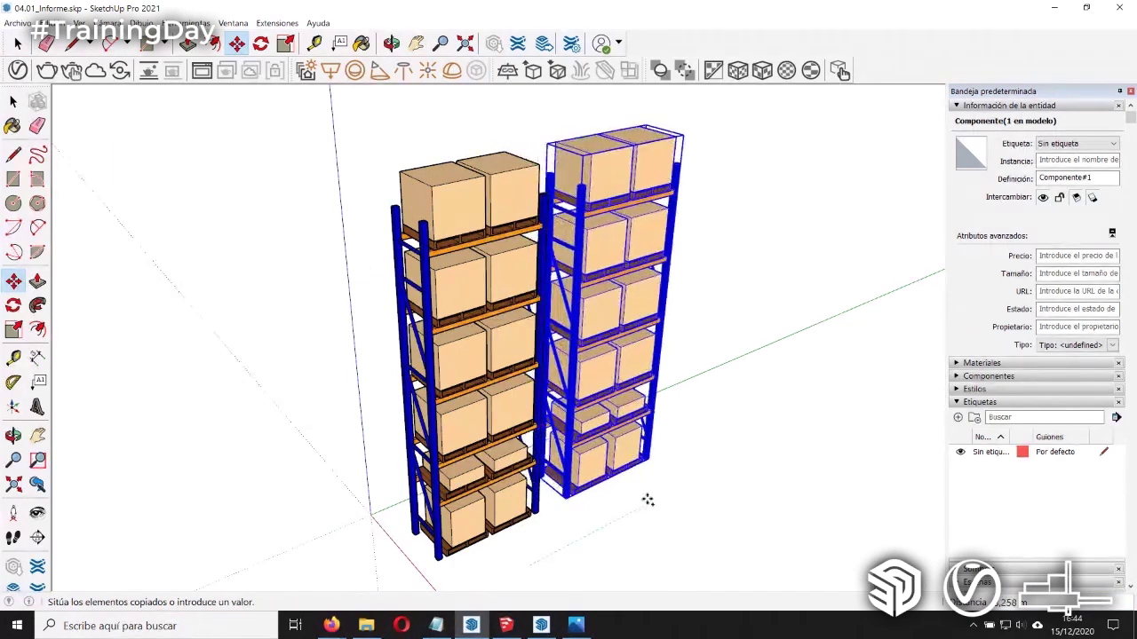
click(677, 526)
text(x2)
key(Return)
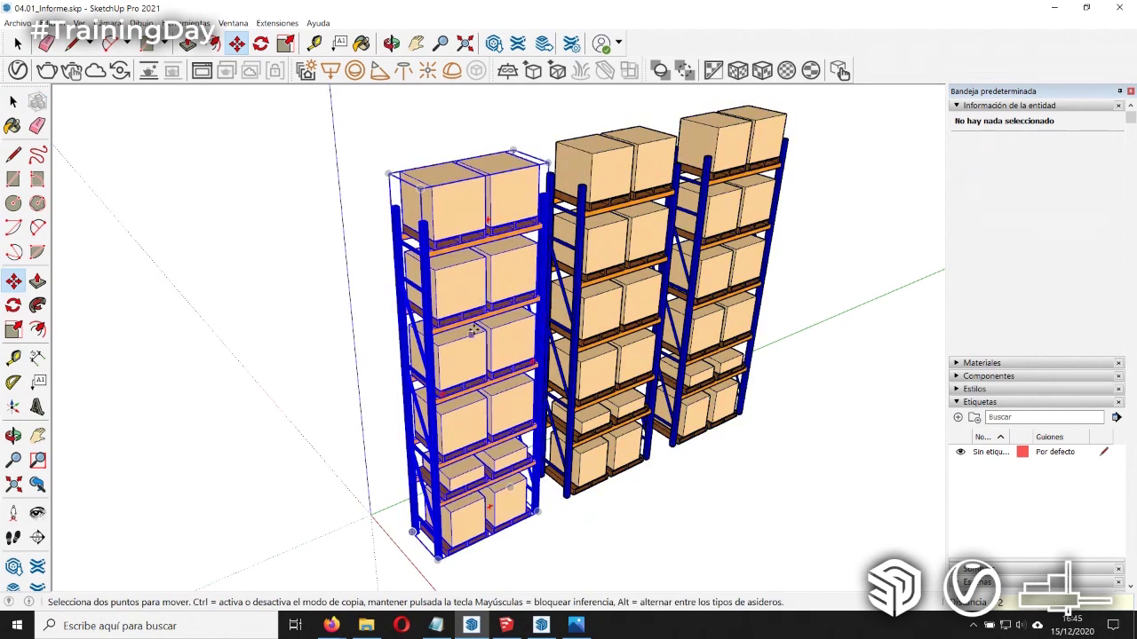
Step: Orbit to view all three racks and select the left rack
middle_drag(426, 308, 474, 331)
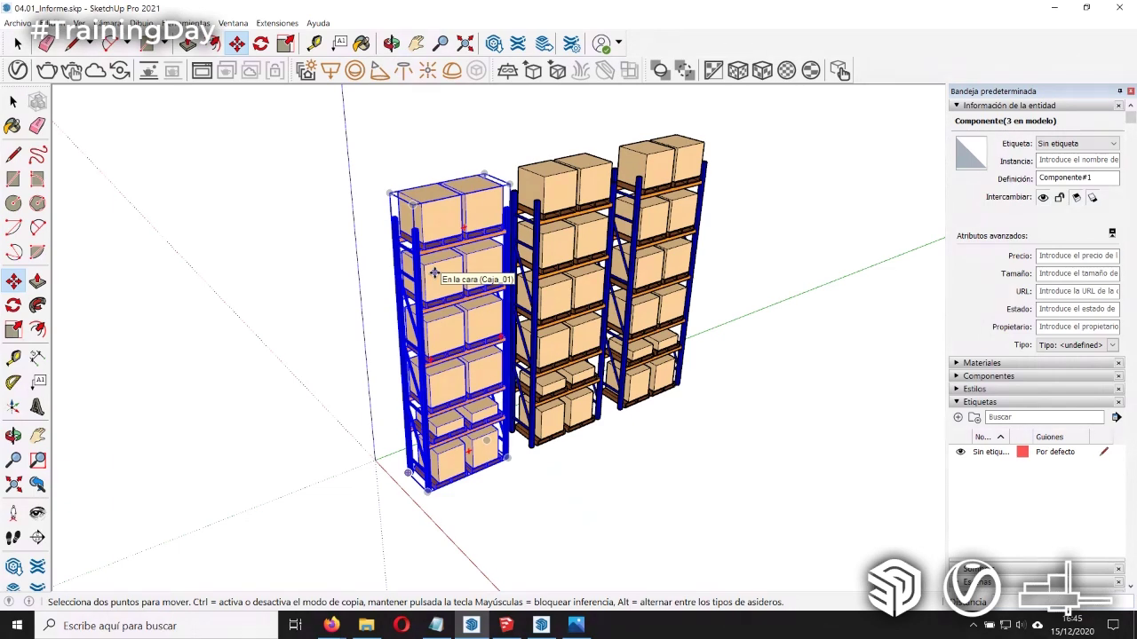
key(space)
click(451, 268)
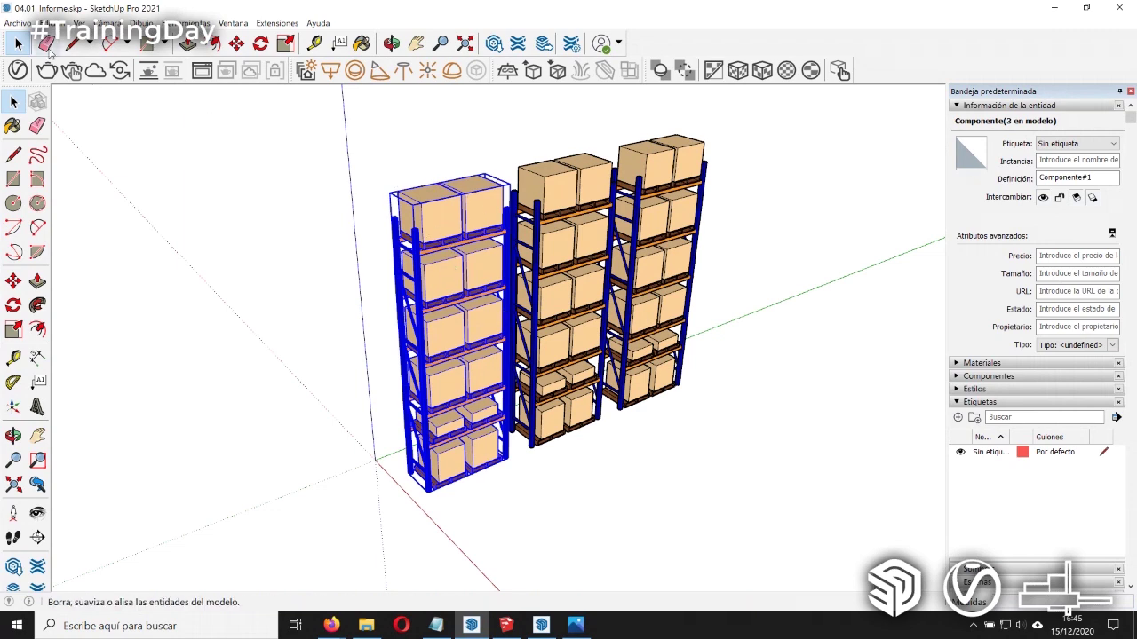
Step: Start editing a Generar informe template limited to the current selection
click(18, 23)
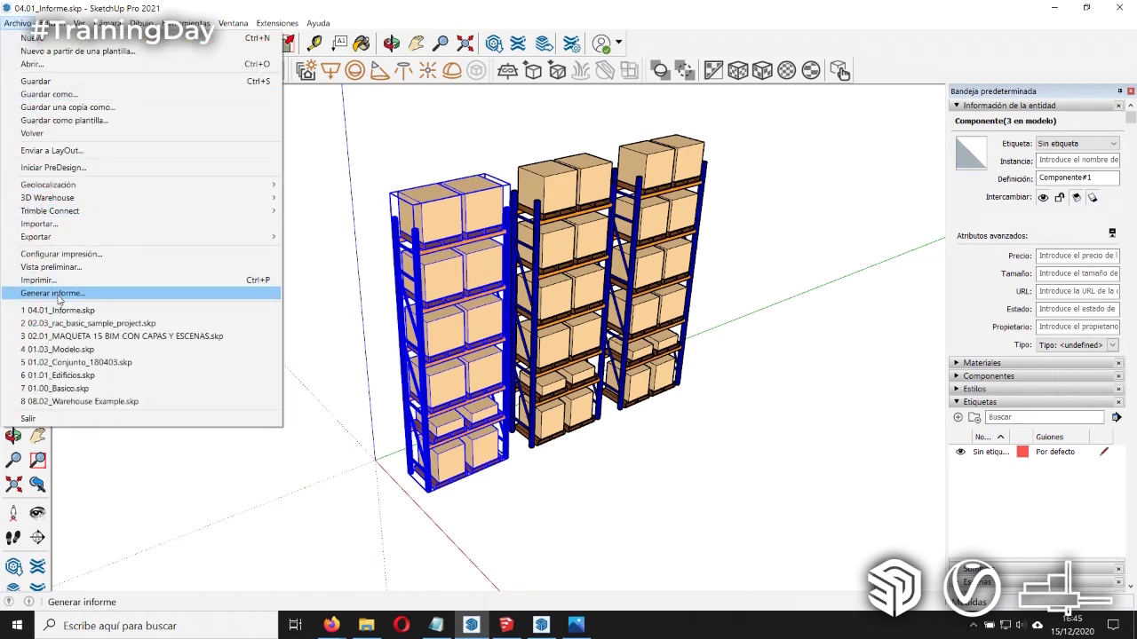
click(59, 294)
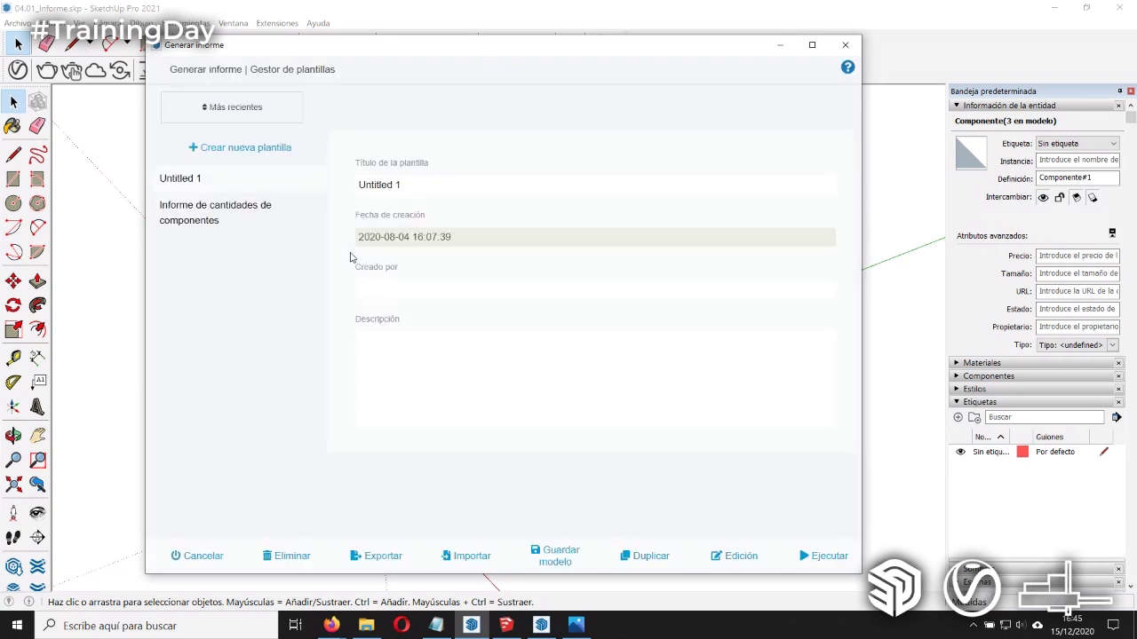
click(243, 151)
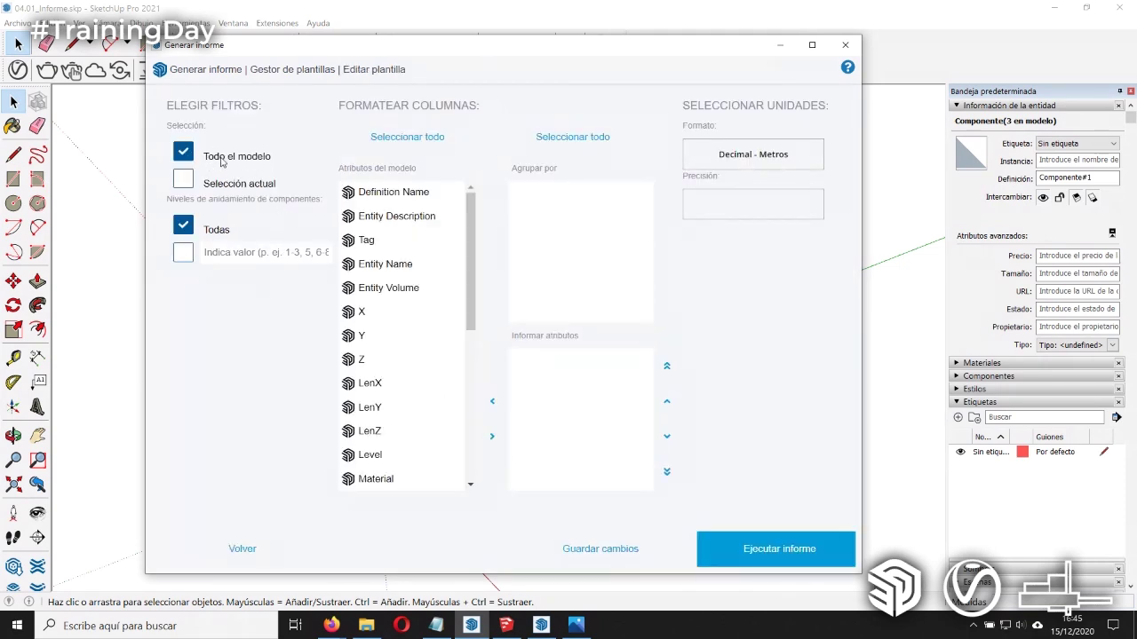
click(185, 180)
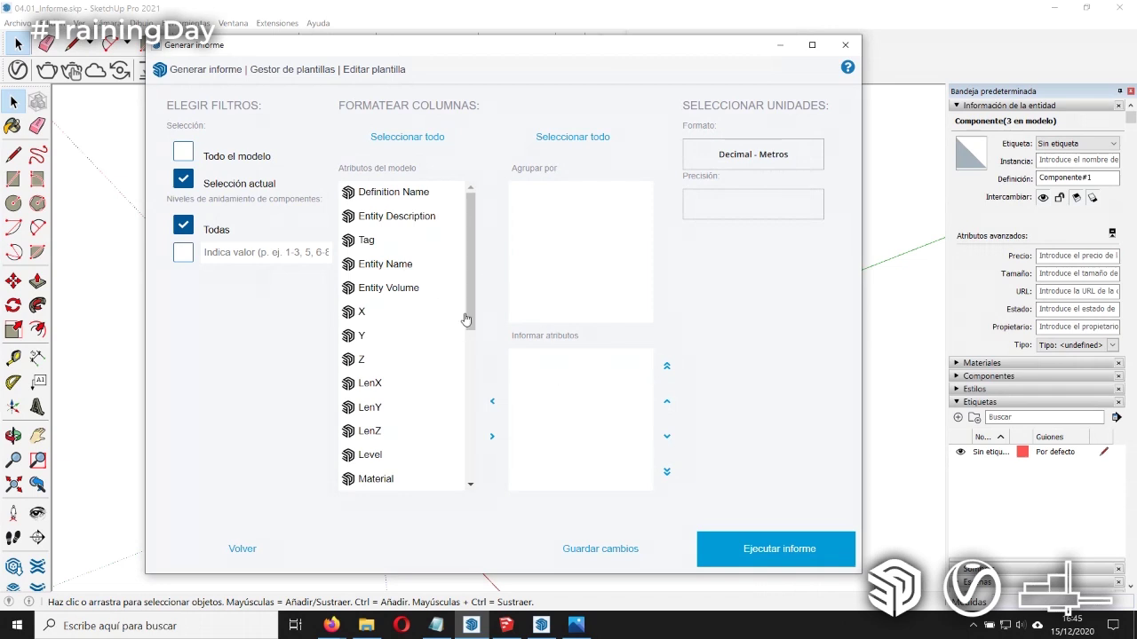
Step: Report Entity Name, Price, Quantity and Size attributes and run the report
drag(375, 269, 554, 378)
drag(468, 290, 471, 359)
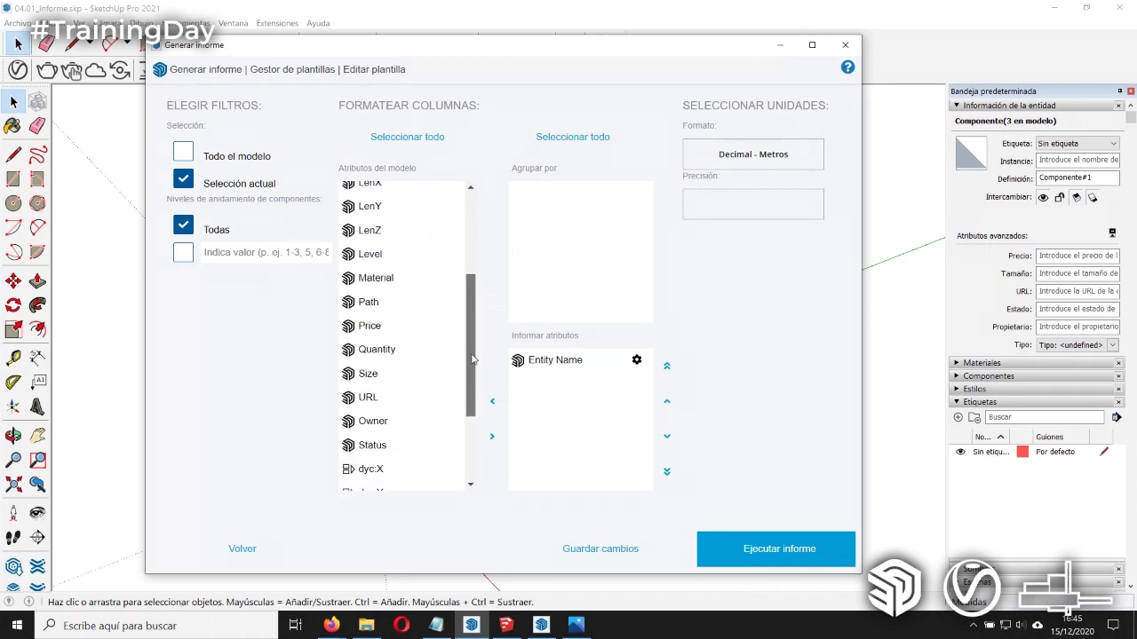
drag(367, 331, 545, 398)
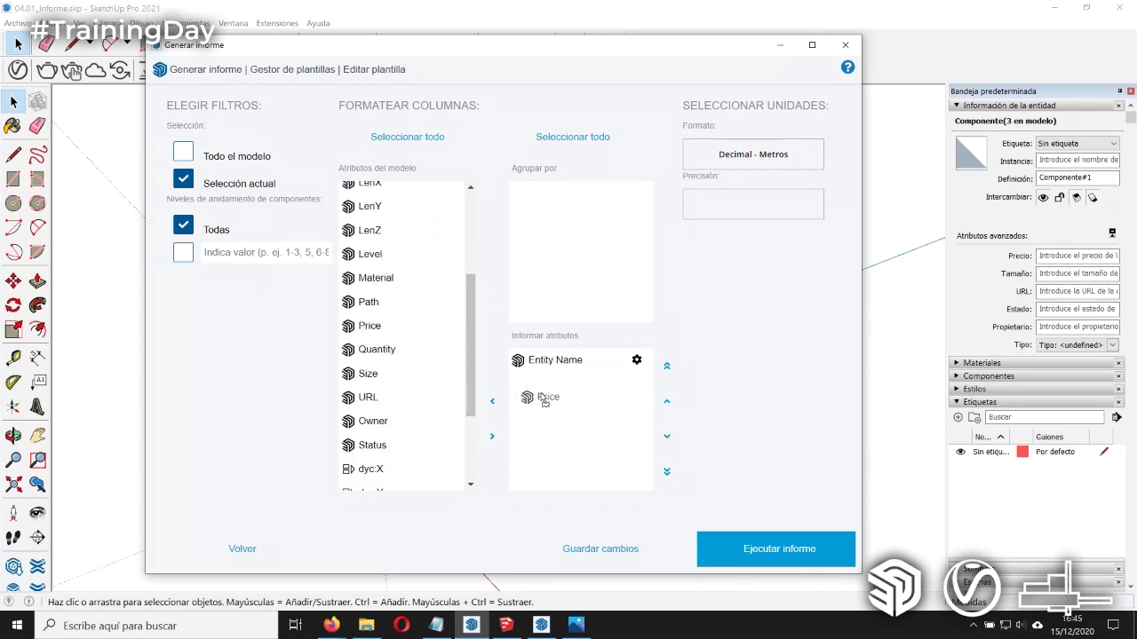
drag(377, 326, 577, 425)
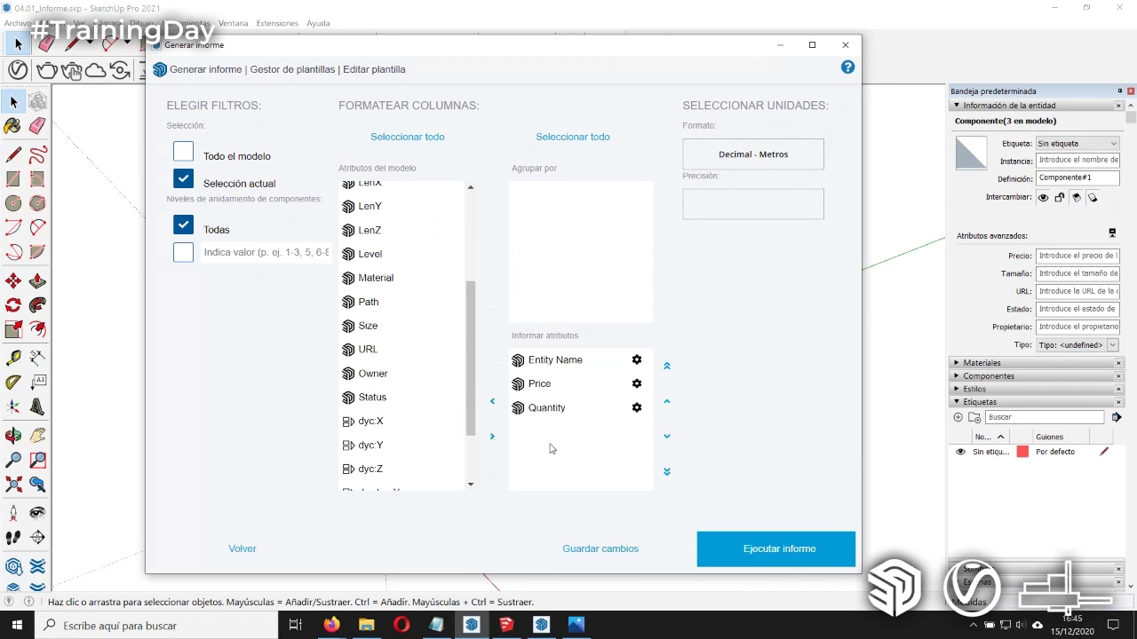
drag(373, 332, 537, 432)
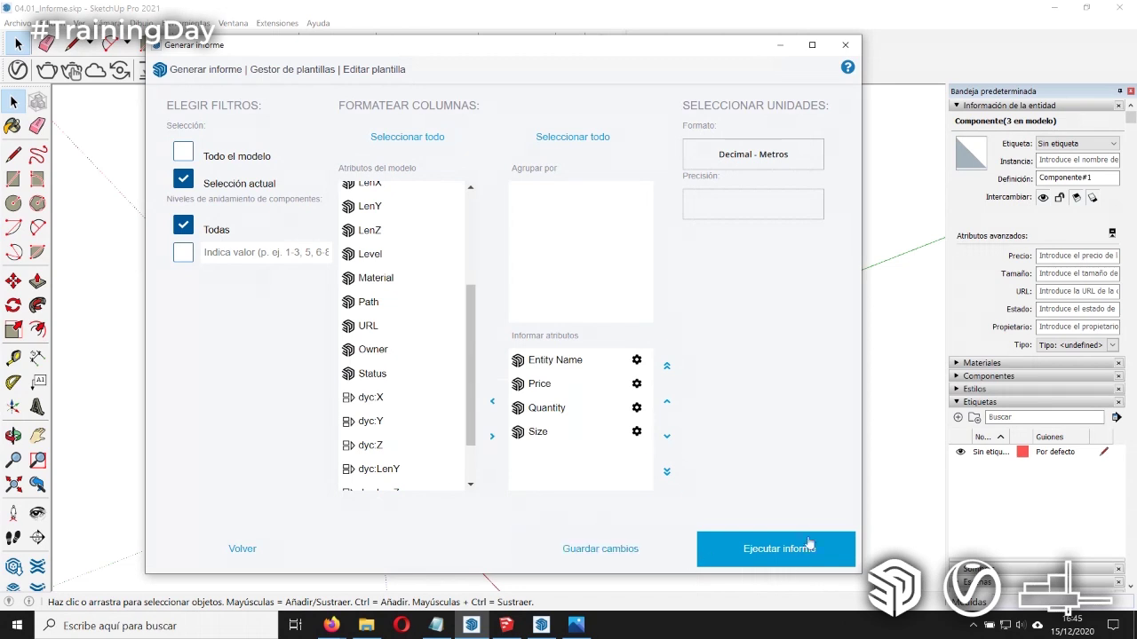
click(775, 550)
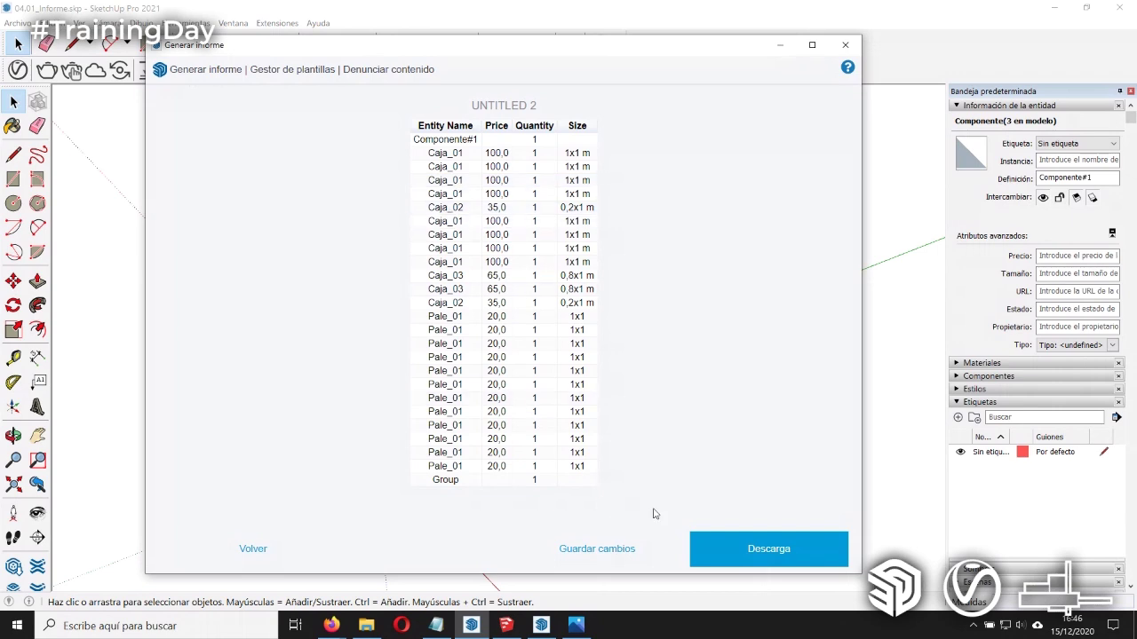
Step: Group the report rows by Entity Name, rerun the report, and return to the template editor
click(263, 560)
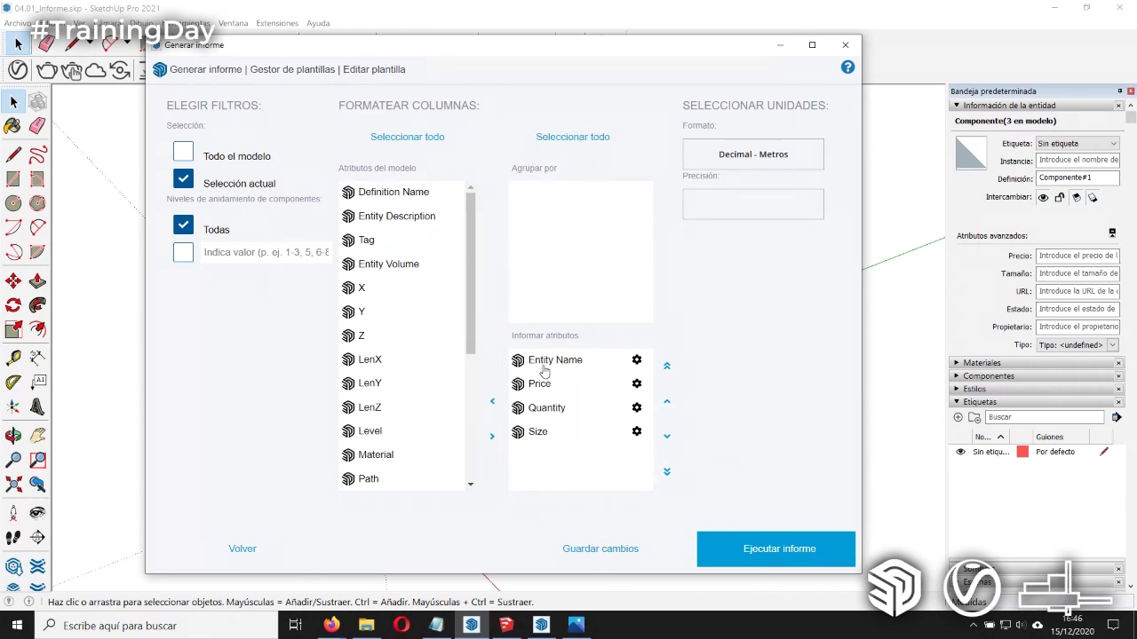
drag(546, 364, 559, 251)
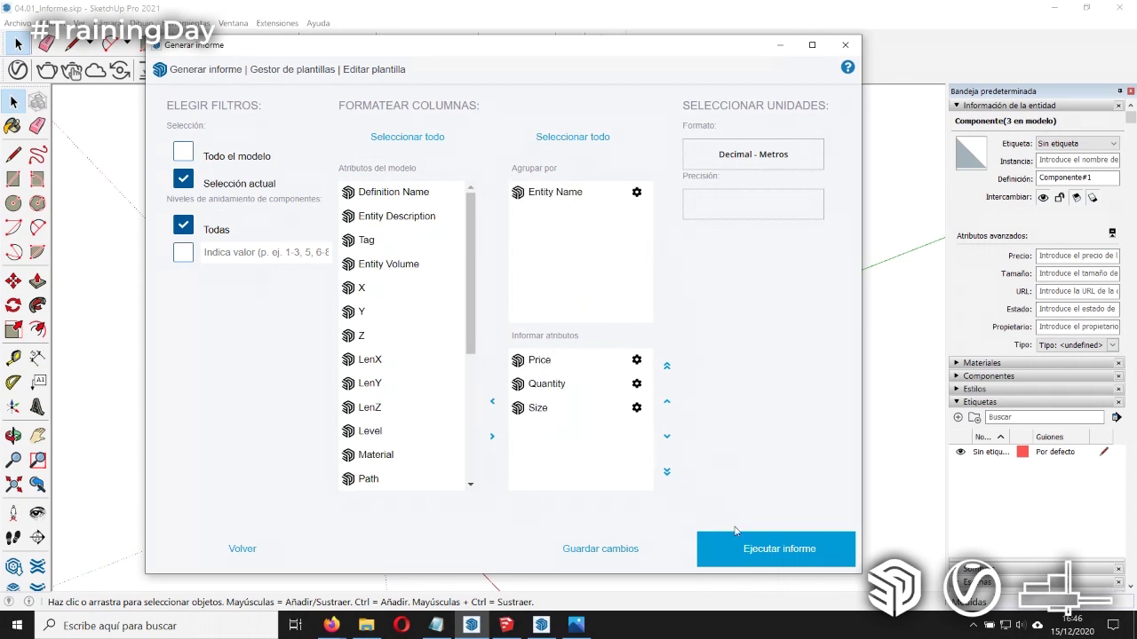
click(753, 552)
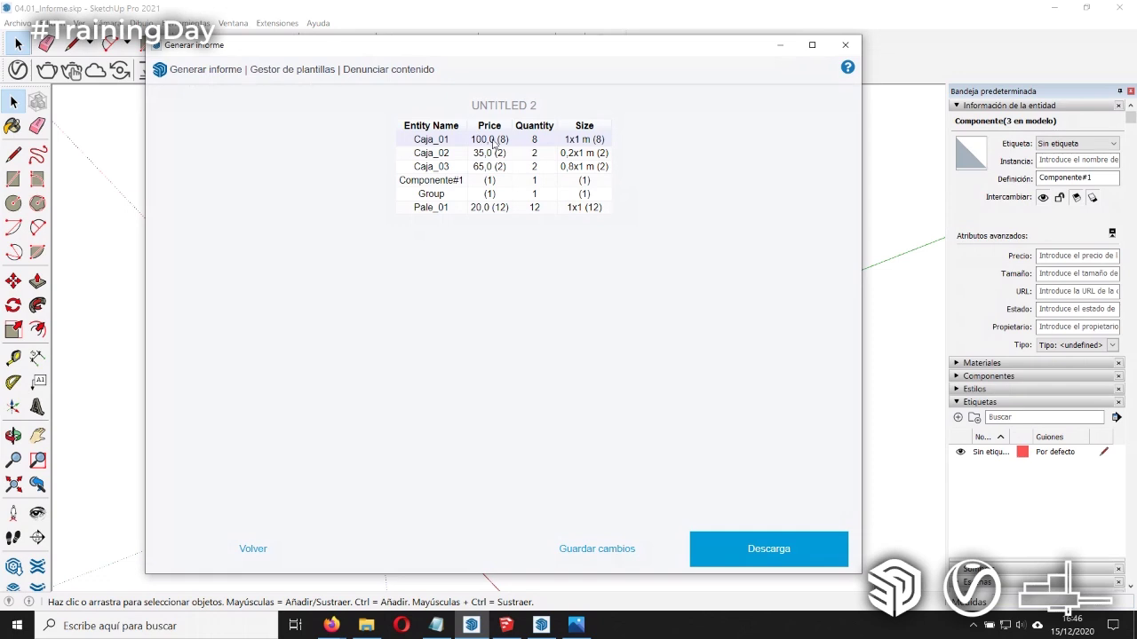
click(267, 549)
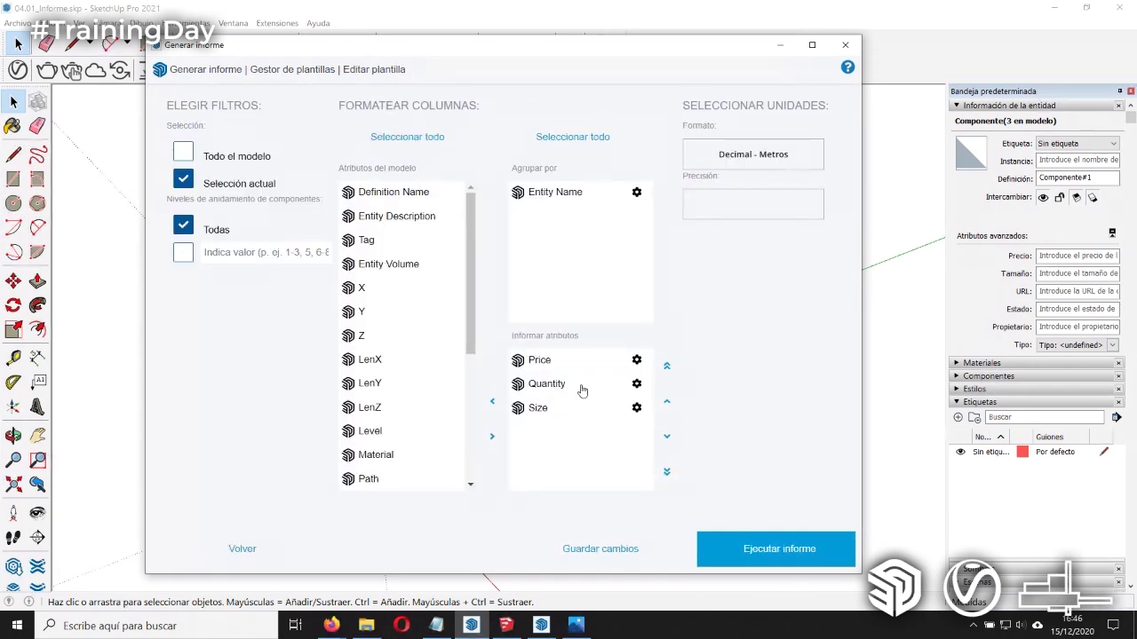
Step: Move Quantity to the top of the report columns, set Price to 'Una suma total', and run the report
click(606, 393)
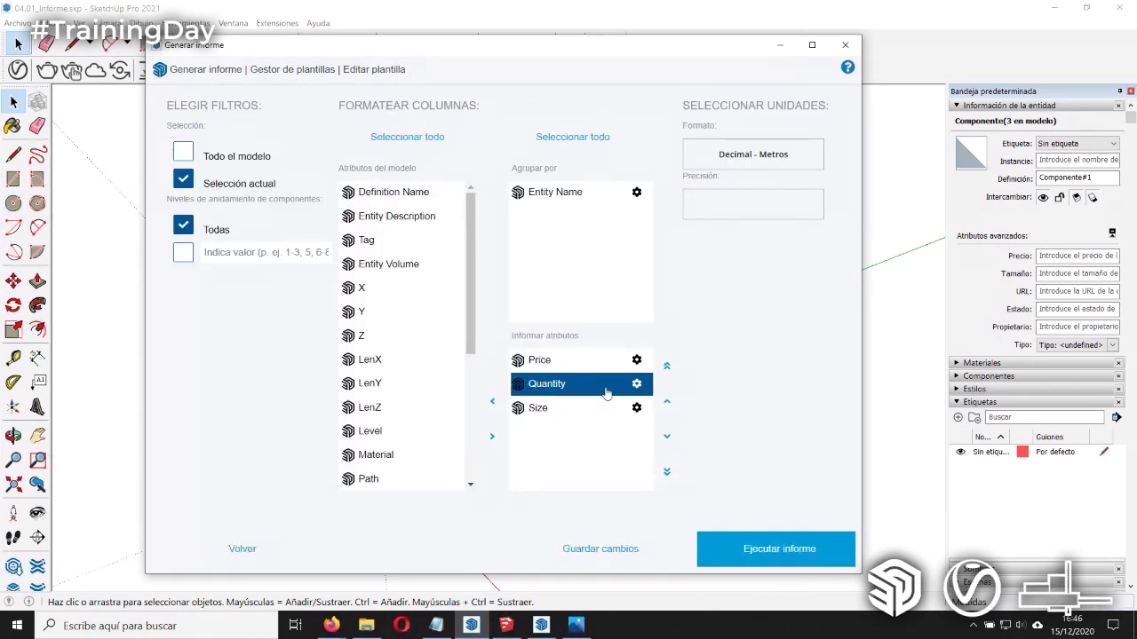
click(672, 369)
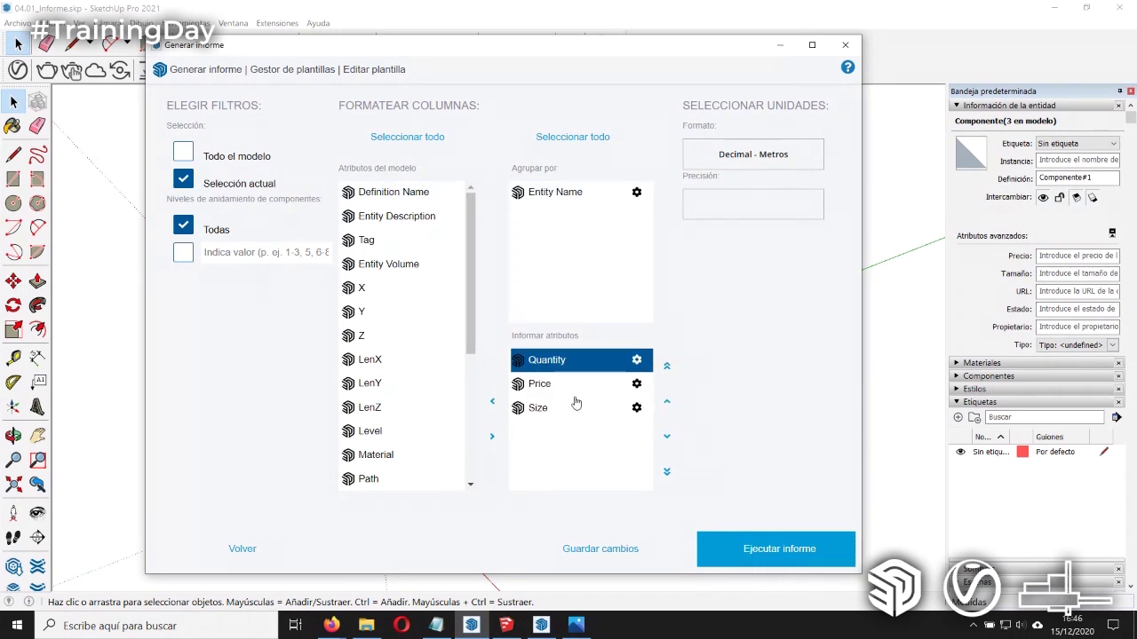
click(542, 387)
click(636, 383)
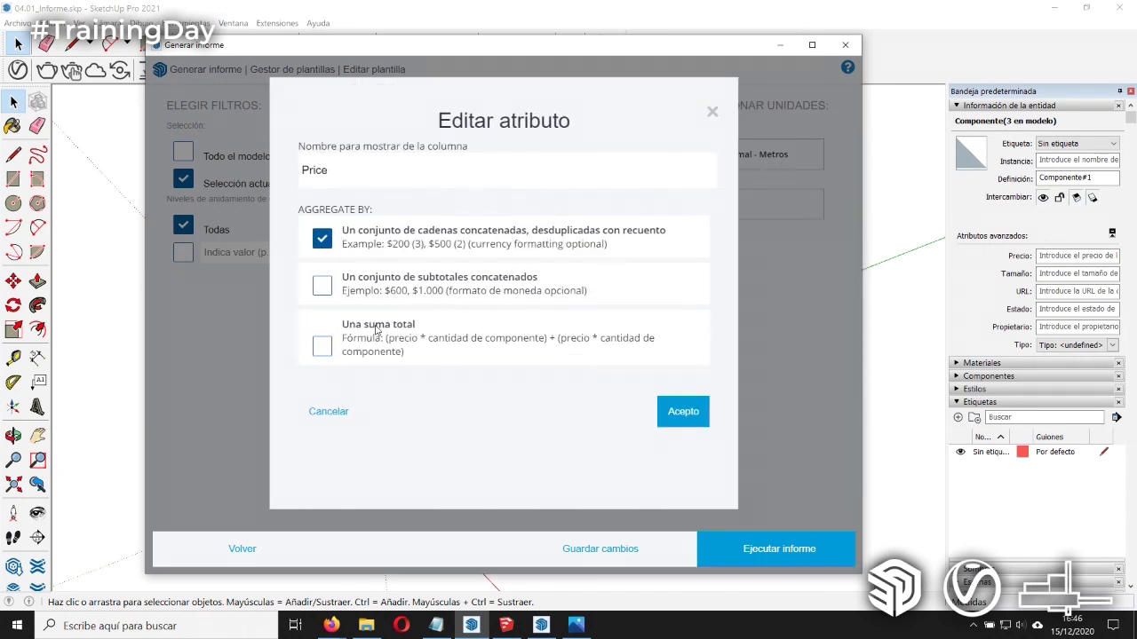
click(322, 347)
click(682, 411)
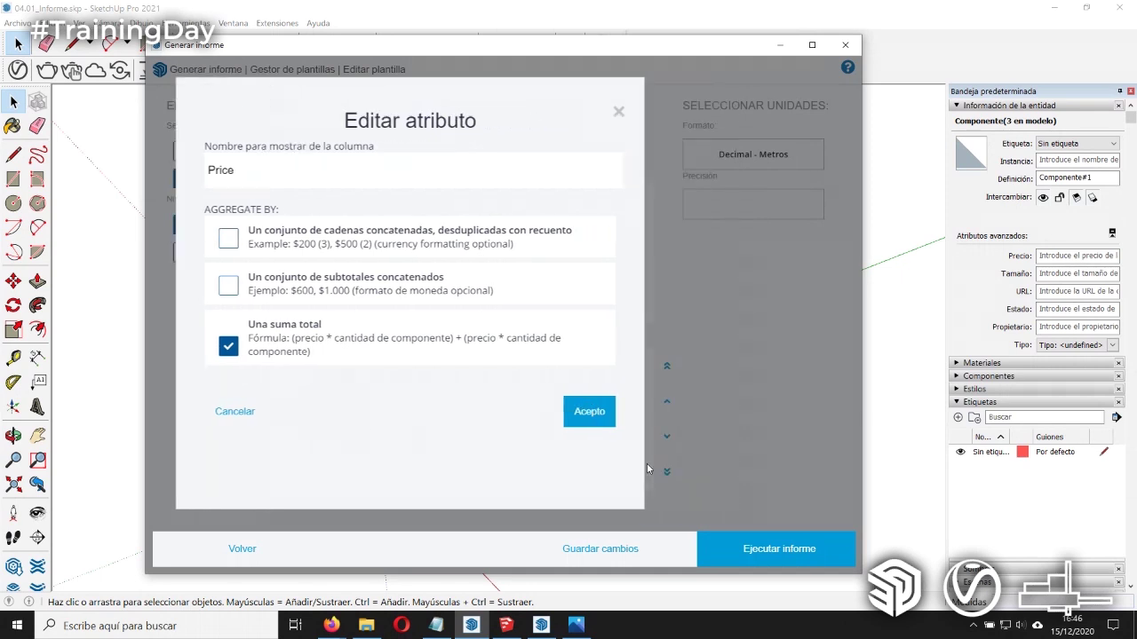
click(773, 551)
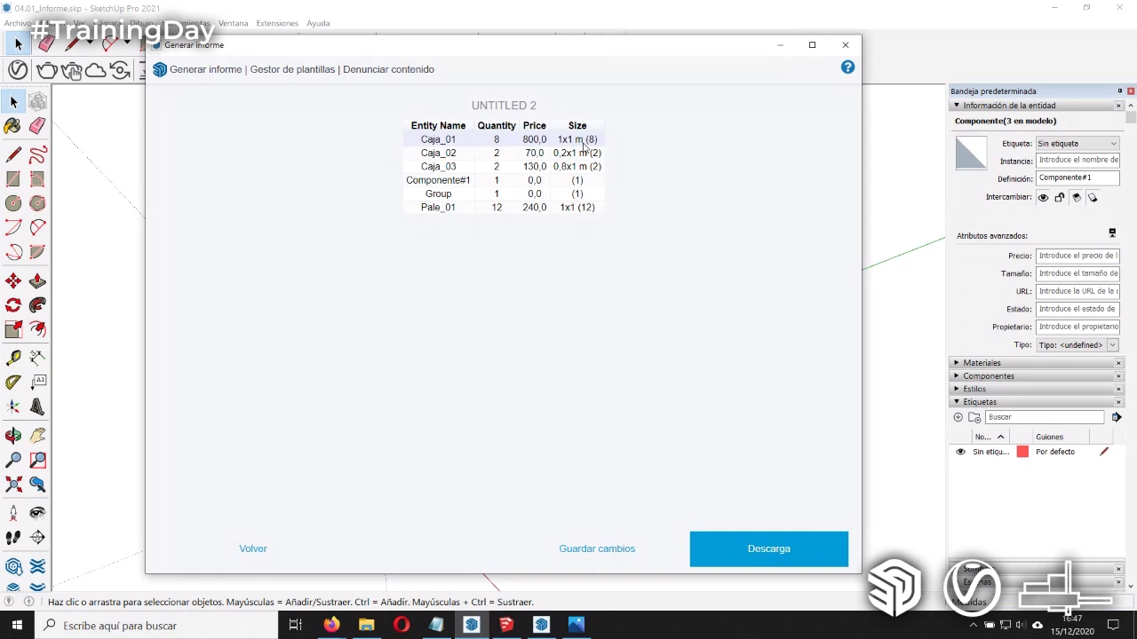
Step: Return to the report template and generate the report table again
click(279, 537)
mouse_move(469, 280)
mouse_down()
mouse_move(468, 394)
mouse_move(451, 400)
mouse_up()
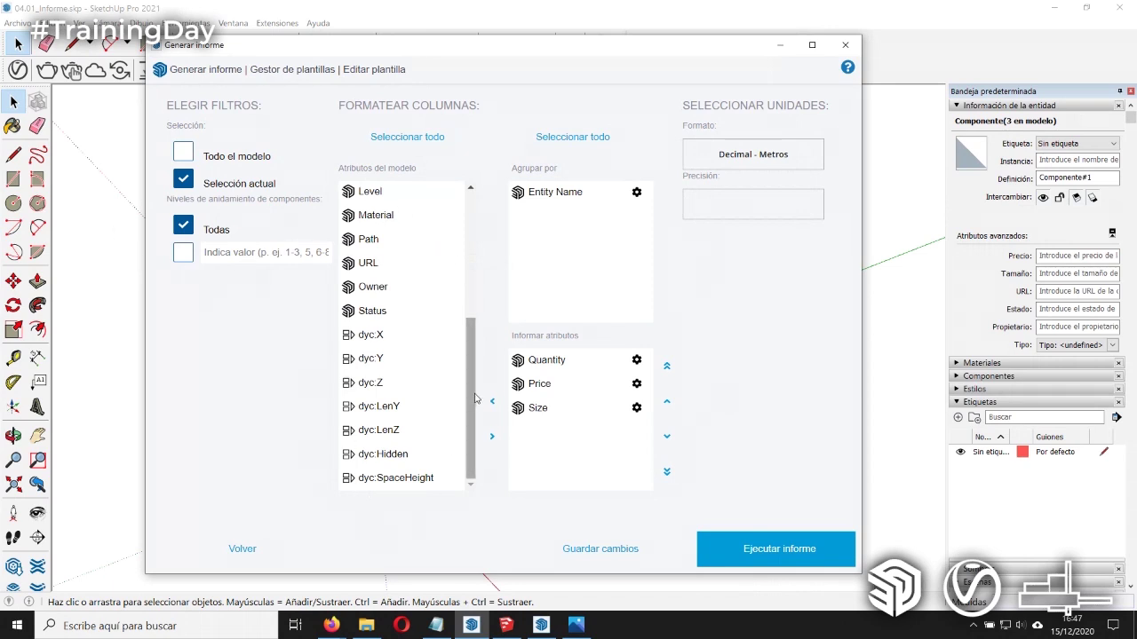
scroll(453, 427, up, 2)
scroll(462, 430, up, 3)
scroll(466, 433, down, 5)
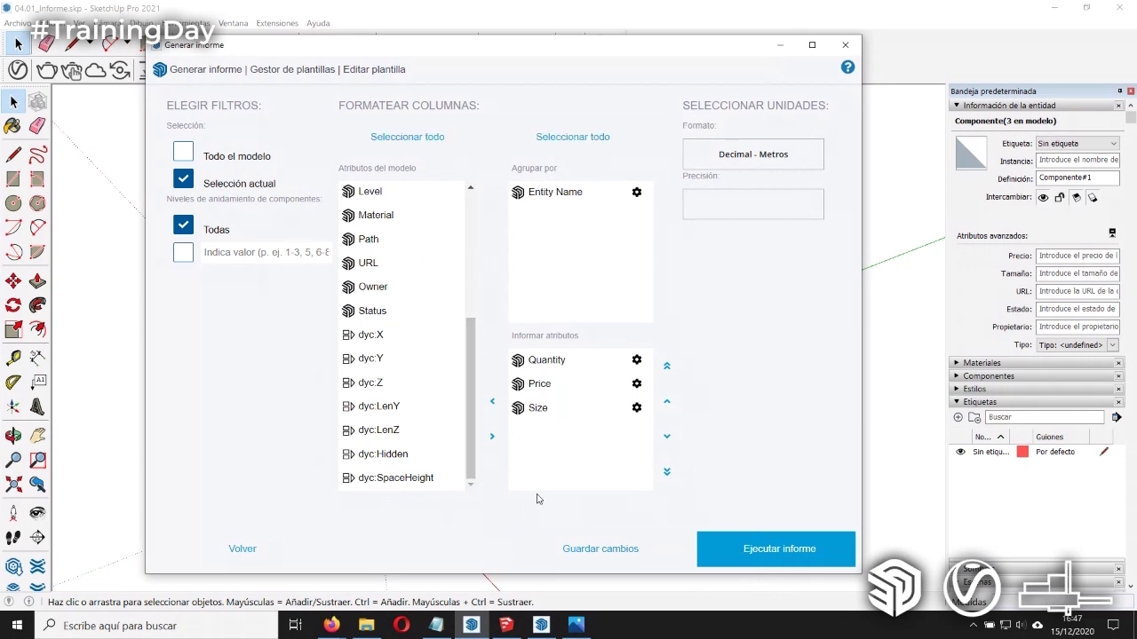
click(774, 555)
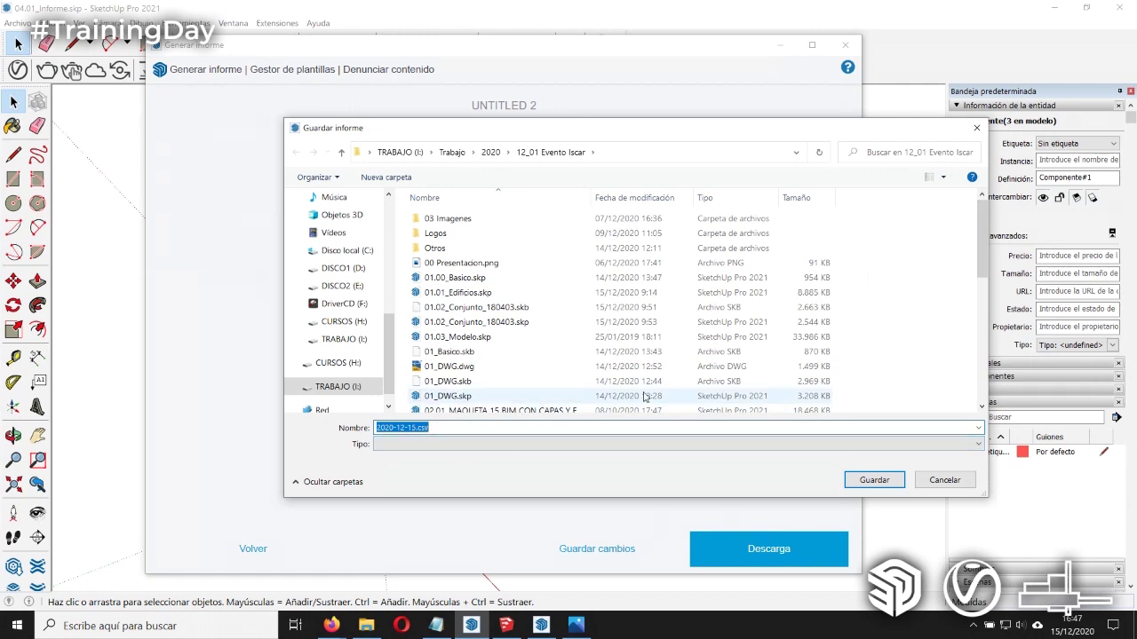
Step: Cancel saving the report, close the report window, and exit SketchUp saving the model
click(944, 480)
click(844, 45)
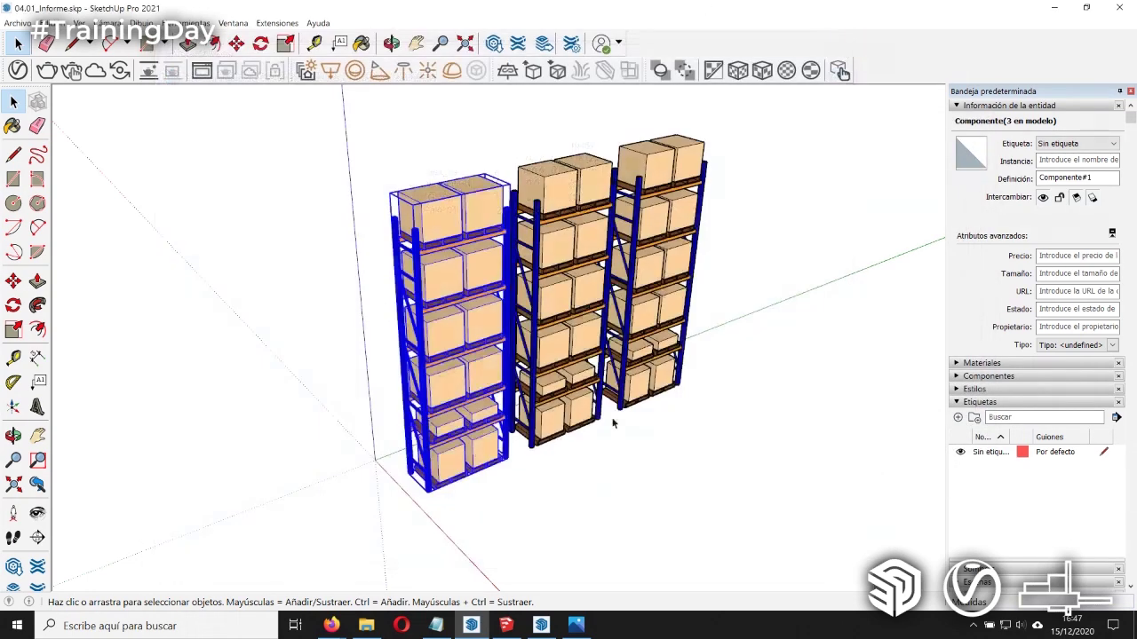
click(1130, 6)
click(559, 342)
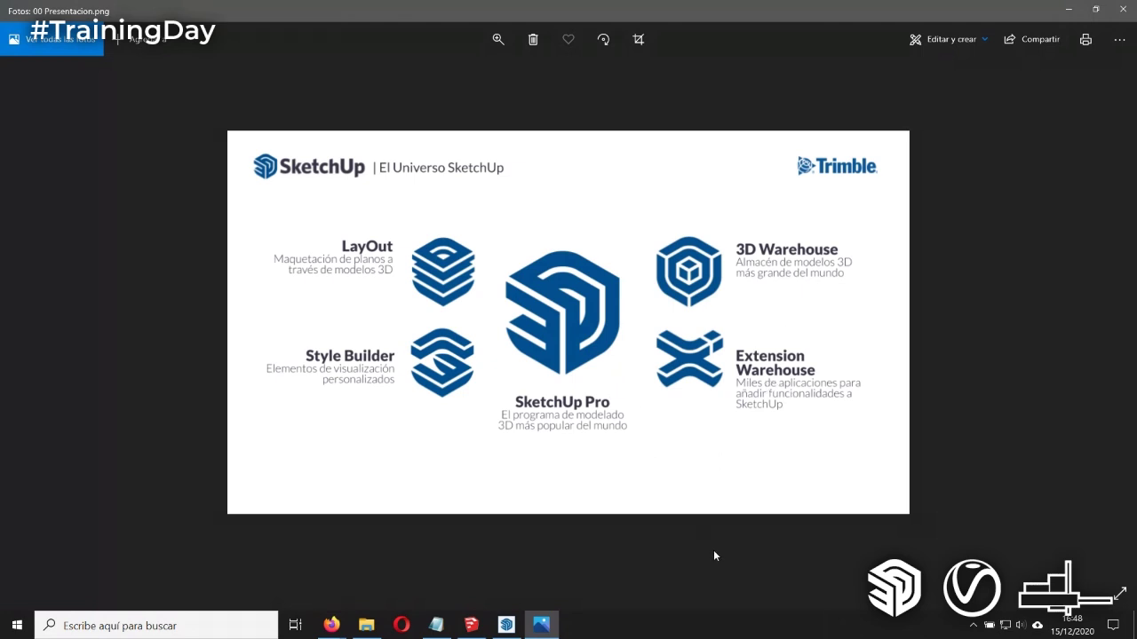
Step: Bring the SketchUp 2020 model 05.01_Rampas y carreteras.skp to the front
click(471, 625)
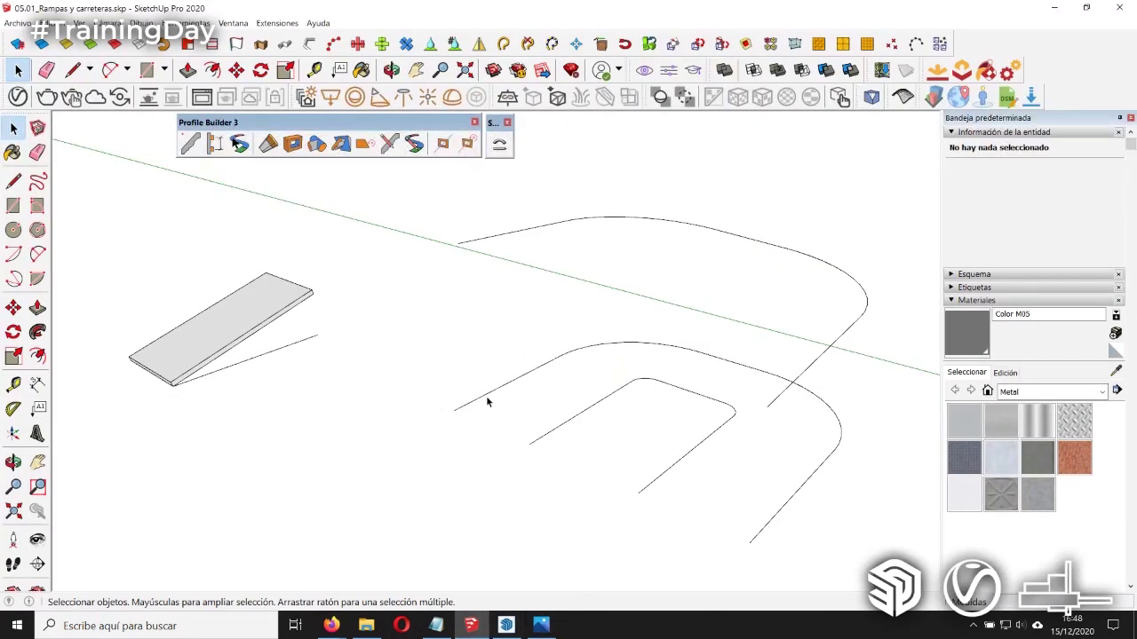
click(236, 24)
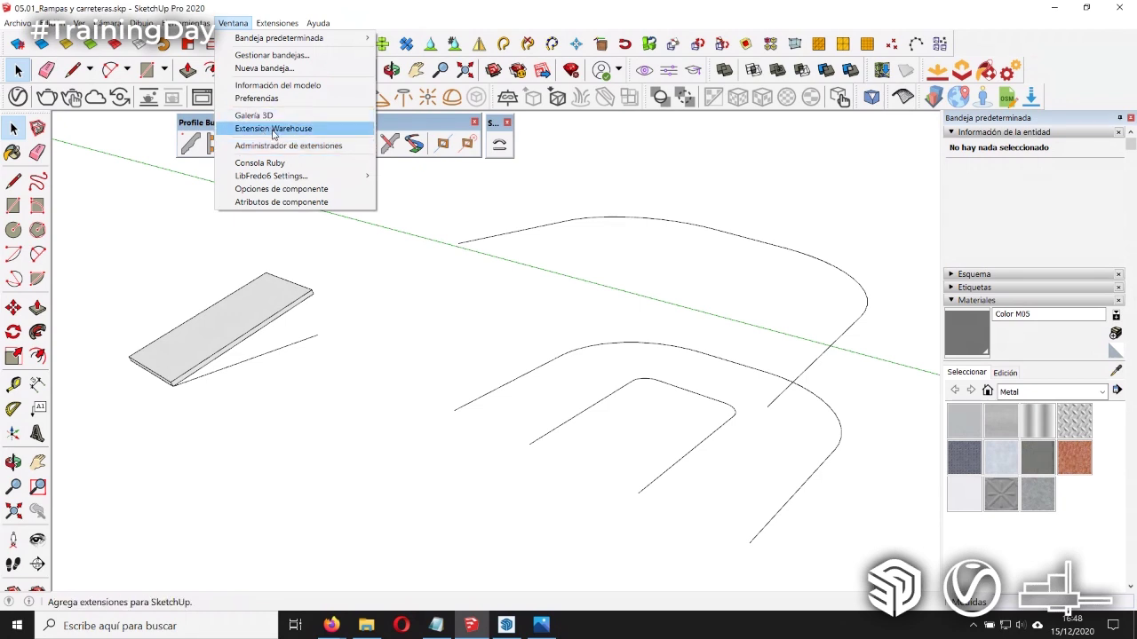
click(273, 129)
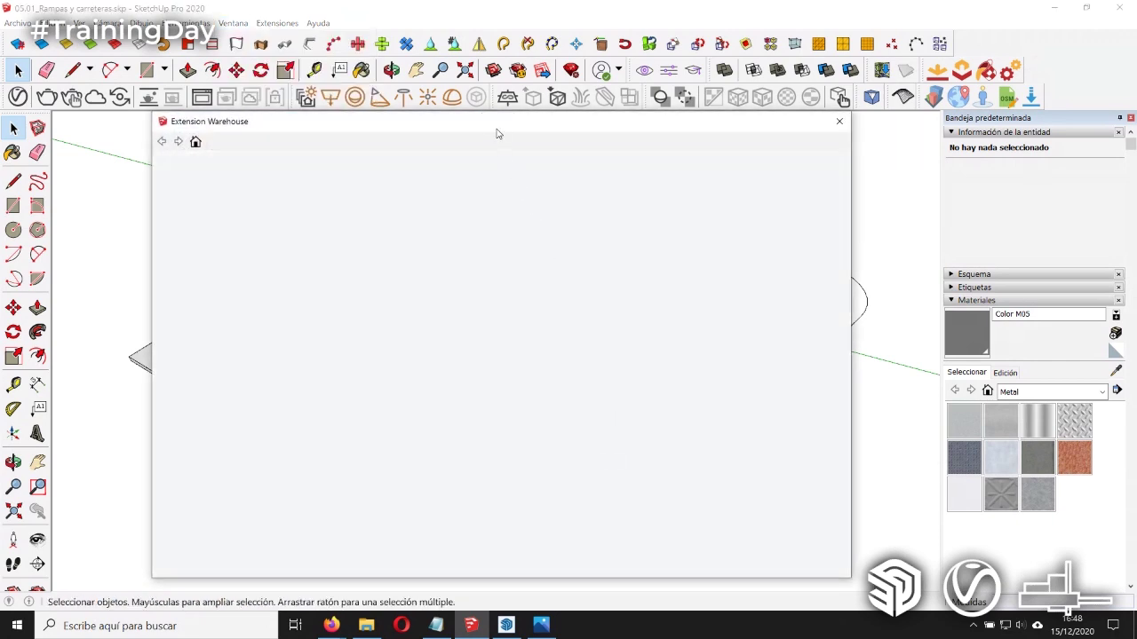
drag(497, 129, 519, 128)
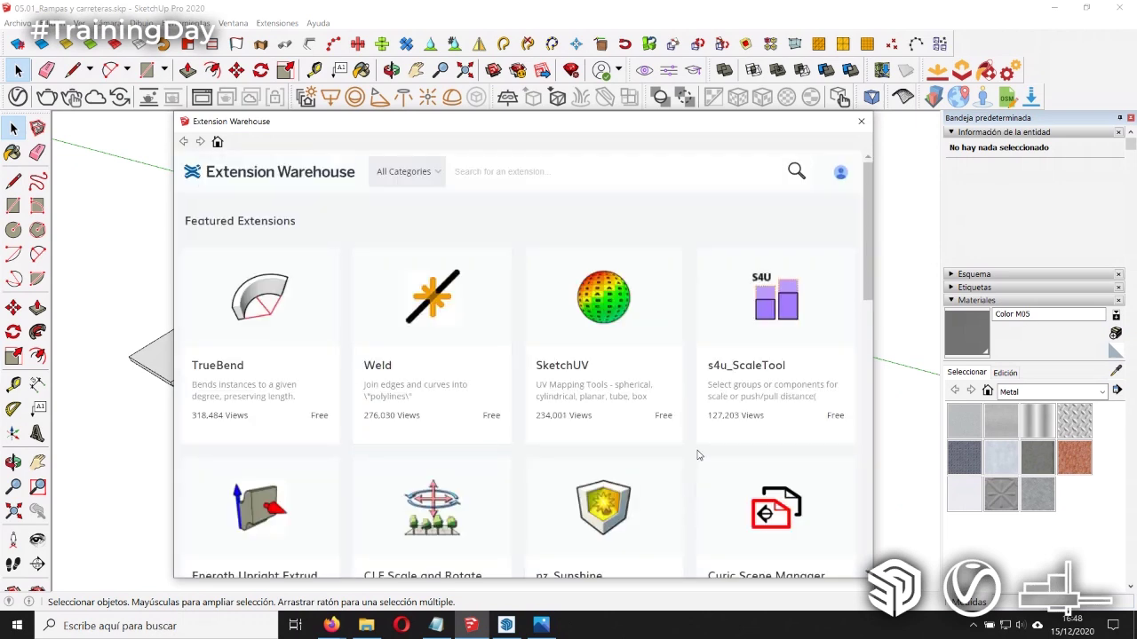
click(461, 177)
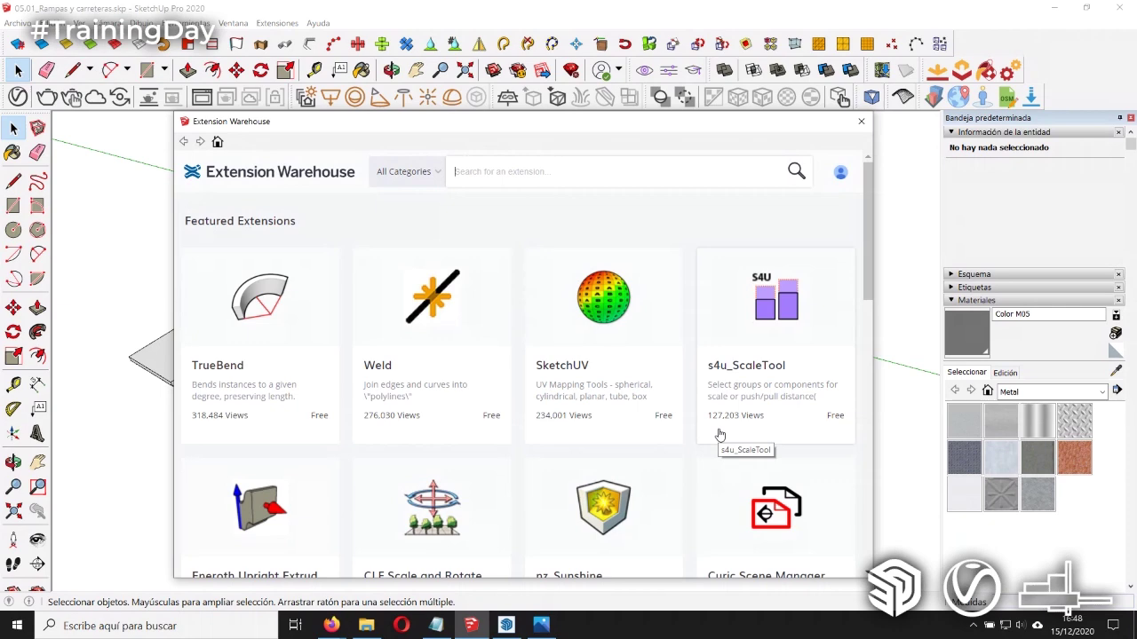
click(858, 124)
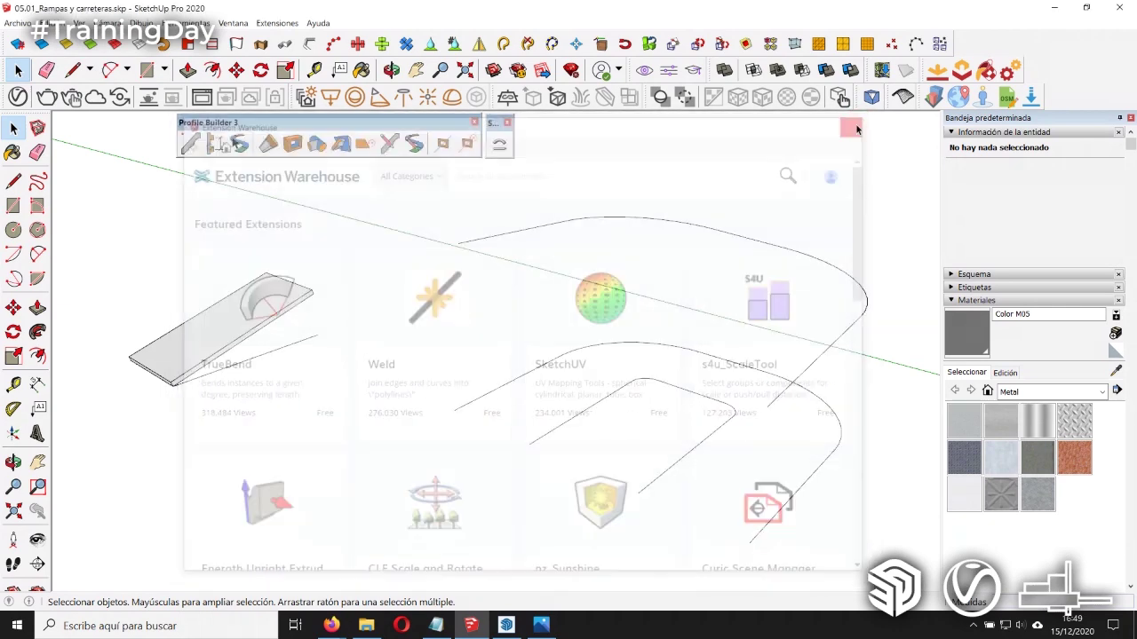
mouse_move(504, 500)
middle_down()
mouse_move(532, 488)
mouse_move(436, 507)
mouse_move(555, 473)
mouse_move(400, 465)
mouse_move(418, 470)
mouse_move(424, 459)
middle_up()
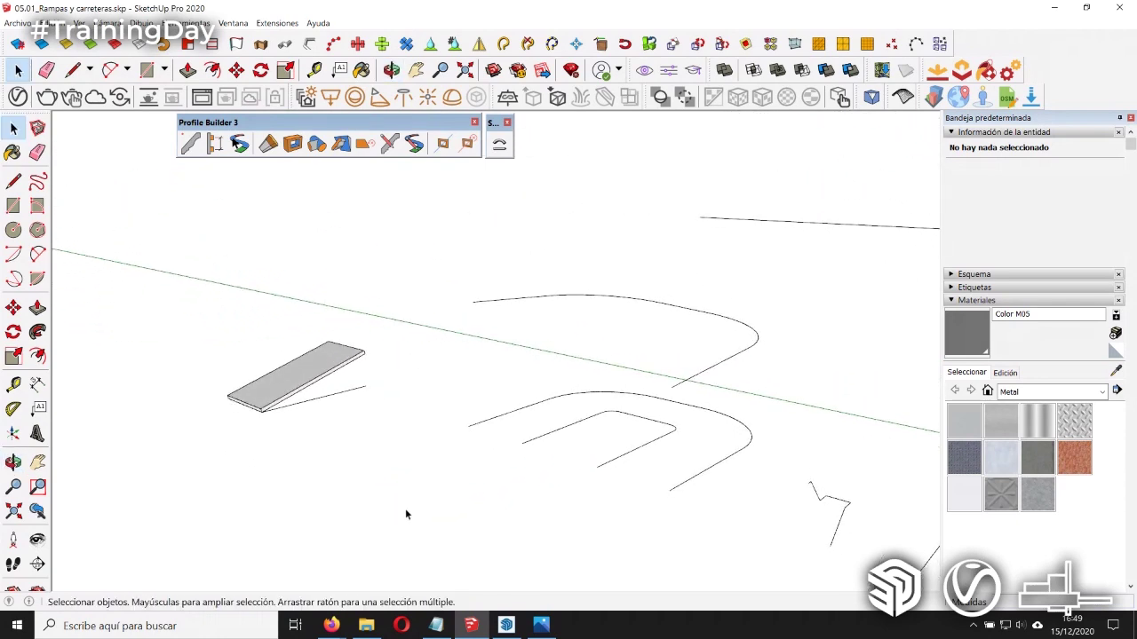
middle_drag(343, 446, 352, 457)
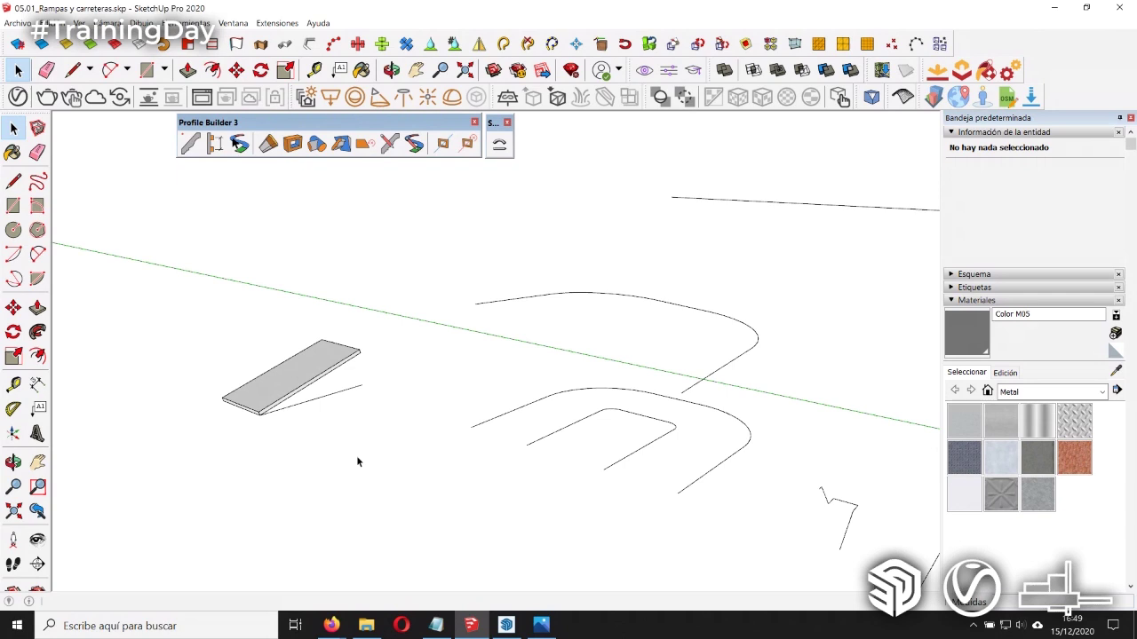
middle_drag(428, 440, 411, 444)
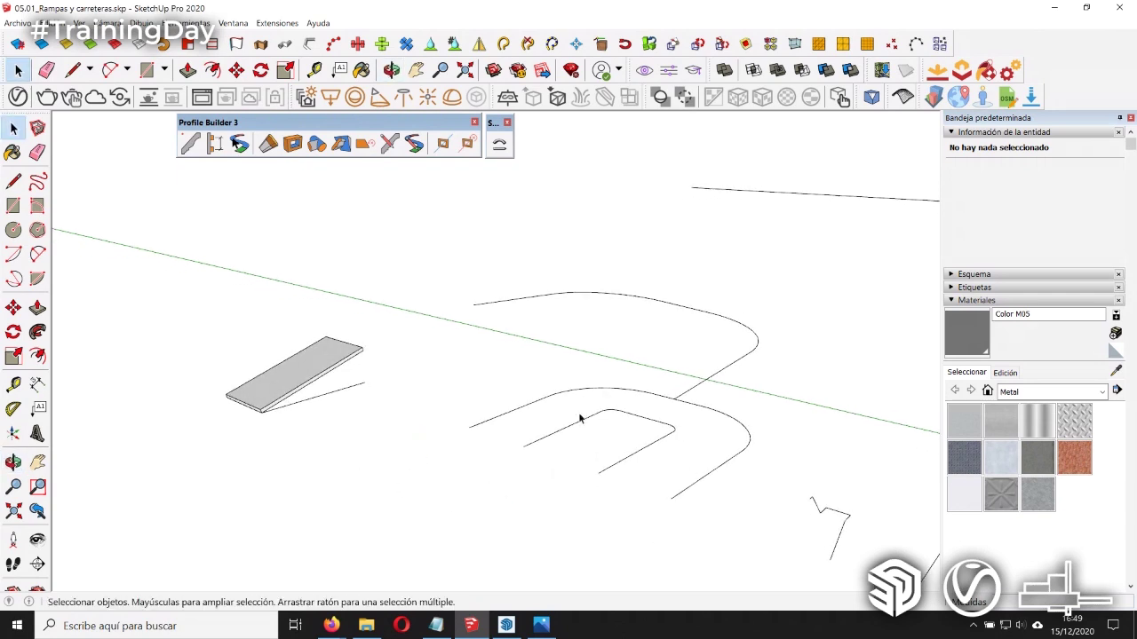
scroll(311, 404, up, 3)
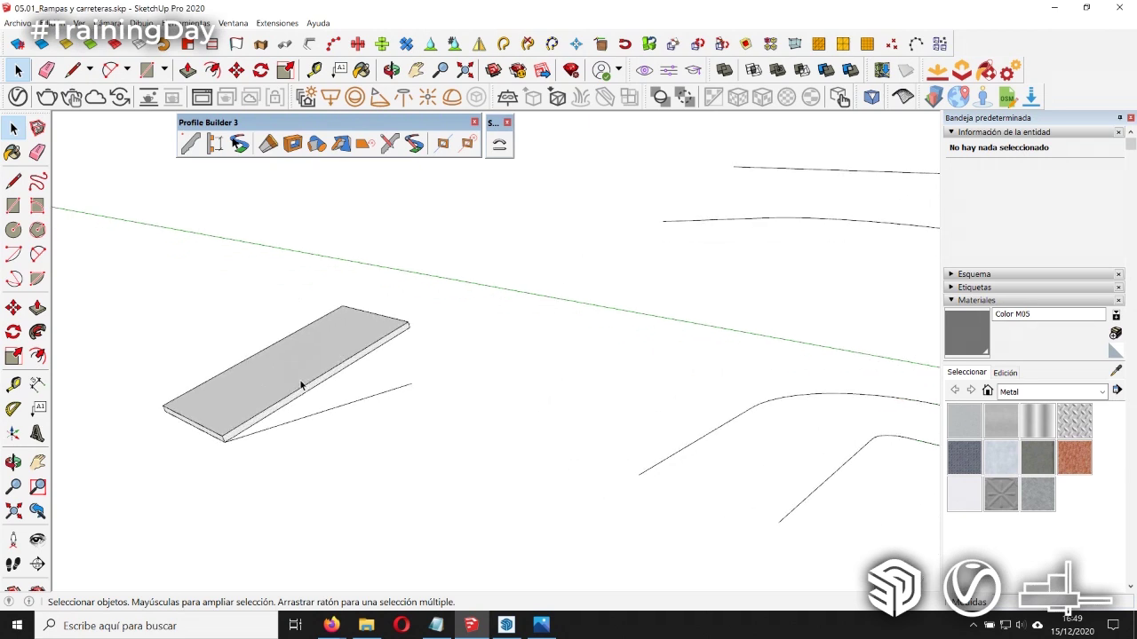
scroll(302, 387, up, 2)
middle_drag(306, 393, 295, 427)
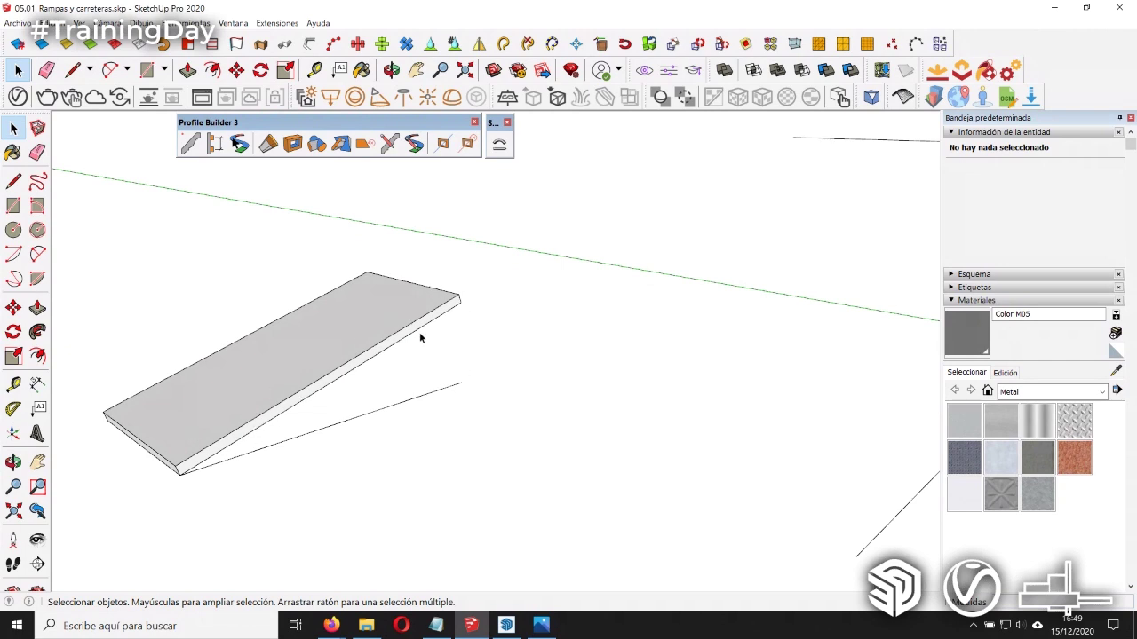
scroll(351, 333, down, 1)
scroll(330, 332, down, 1)
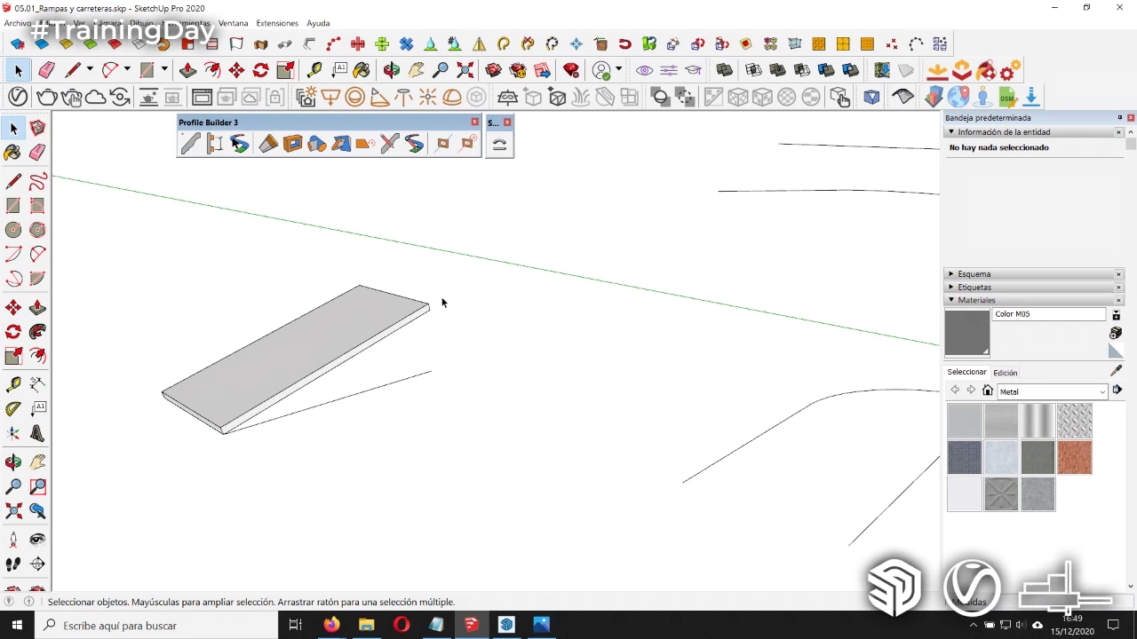
scroll(273, 262, down, 3)
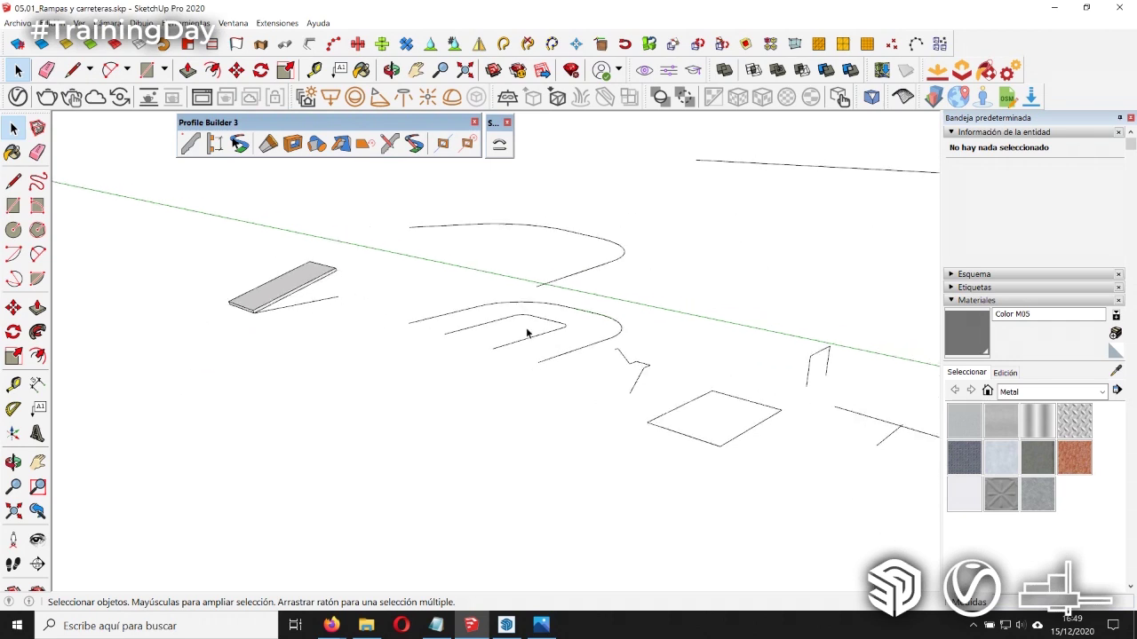
scroll(530, 344, up, 2)
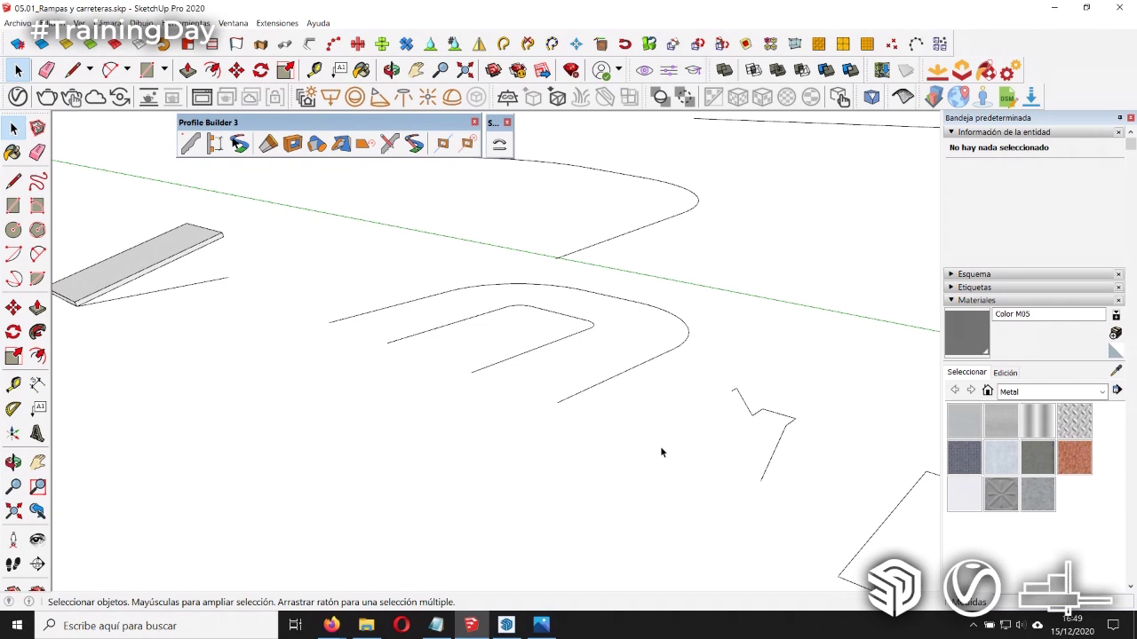
scroll(738, 393, down, 1)
scroll(737, 397, down, 1)
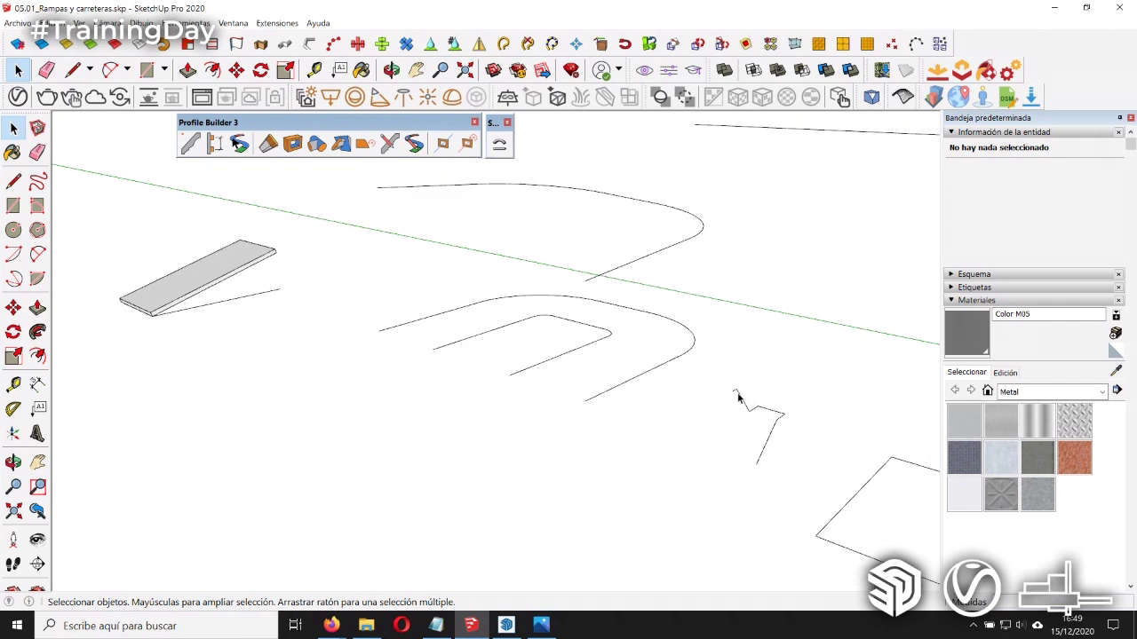
drag(590, 383, 597, 392)
key(space)
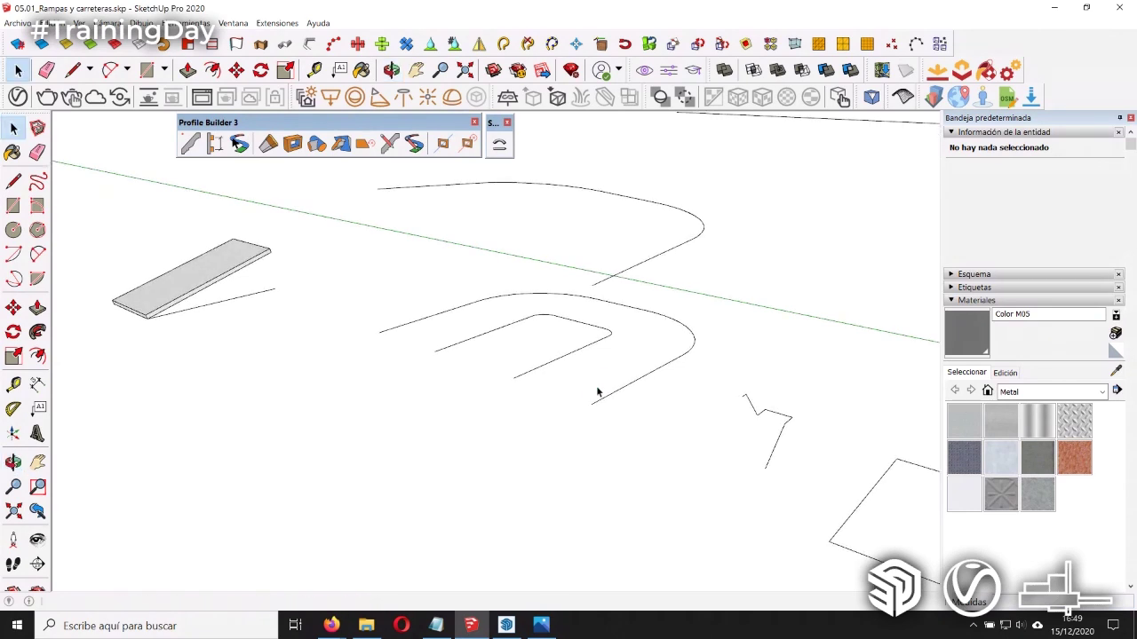
scroll(560, 359, up, 1)
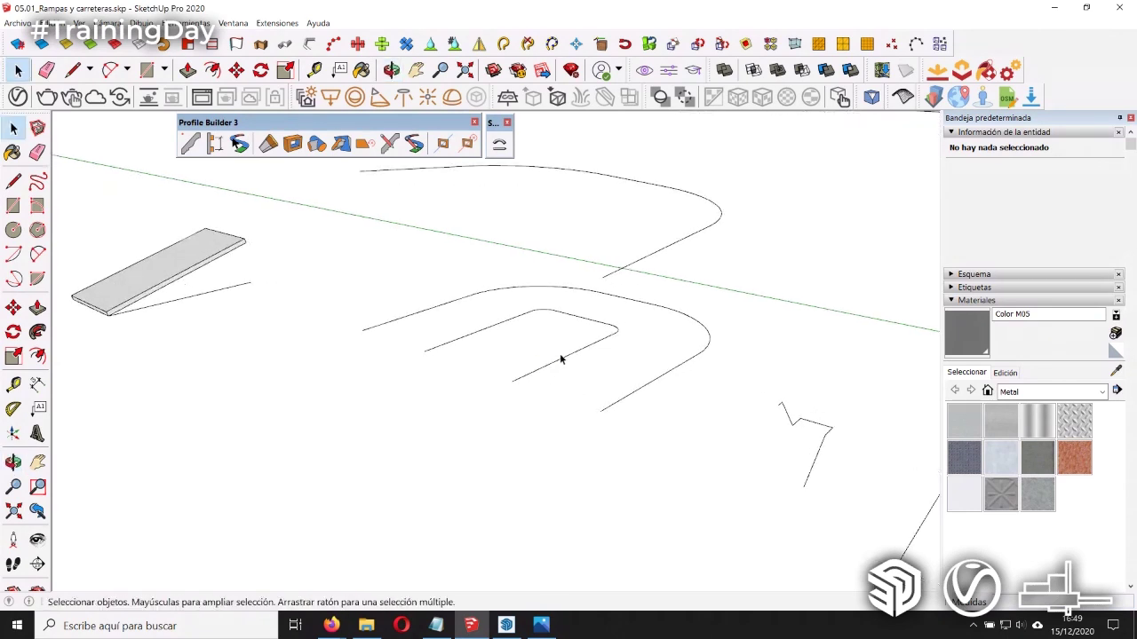
scroll(824, 435, down, 1)
scroll(271, 264, up, 1)
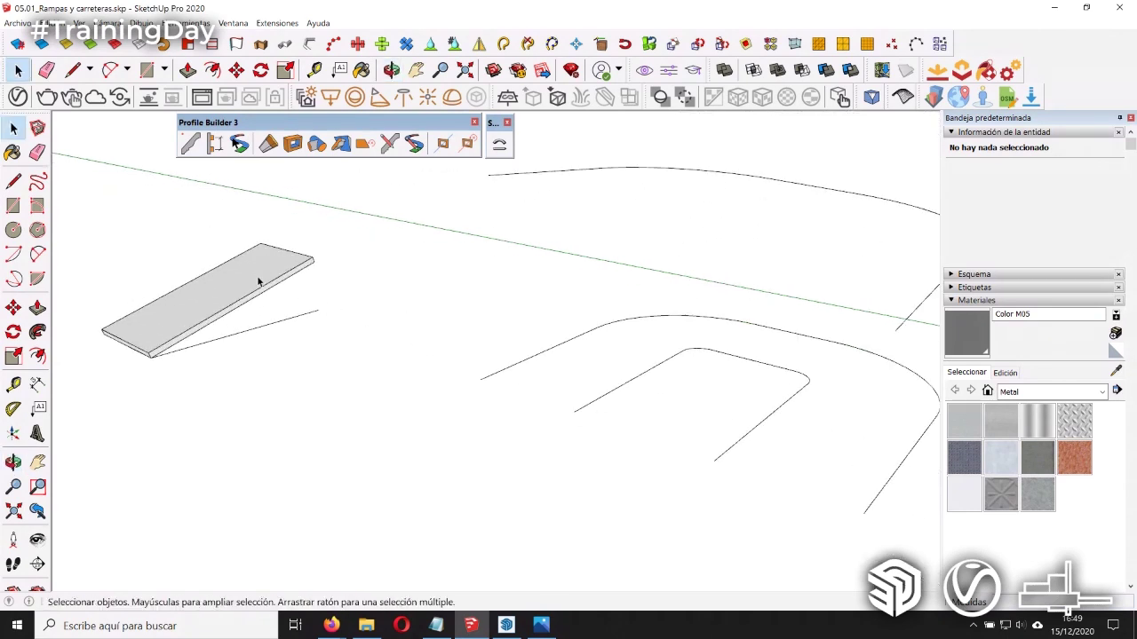
Step: Shape Bender the ramp slab from its straight base line along the lower road curve, flipping direction
click(261, 287)
click(499, 145)
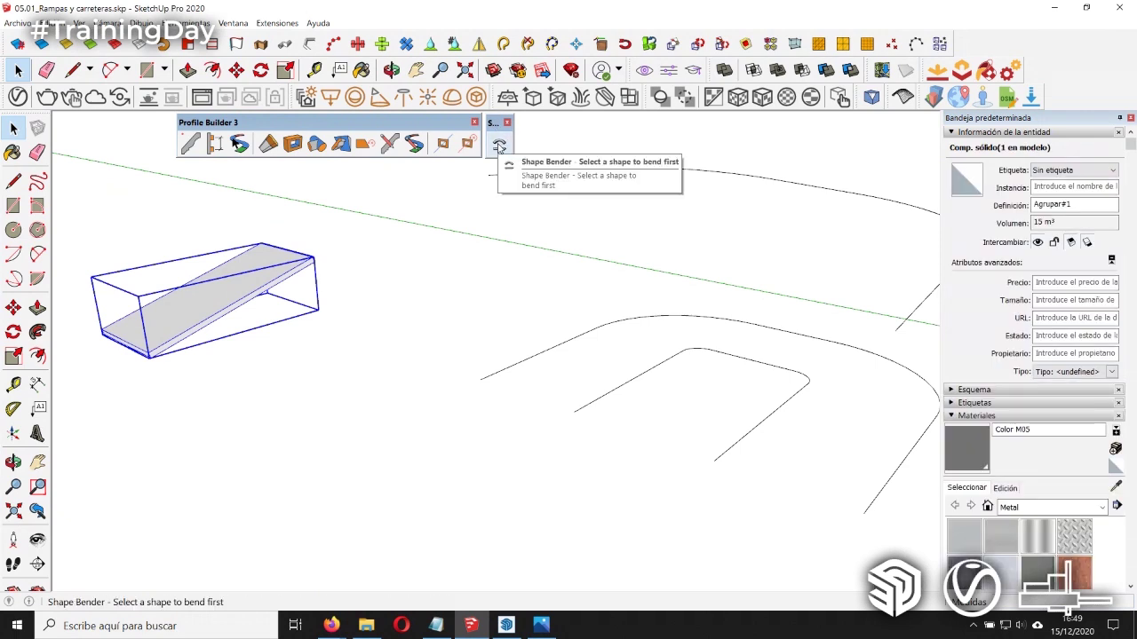
click(499, 145)
click(261, 330)
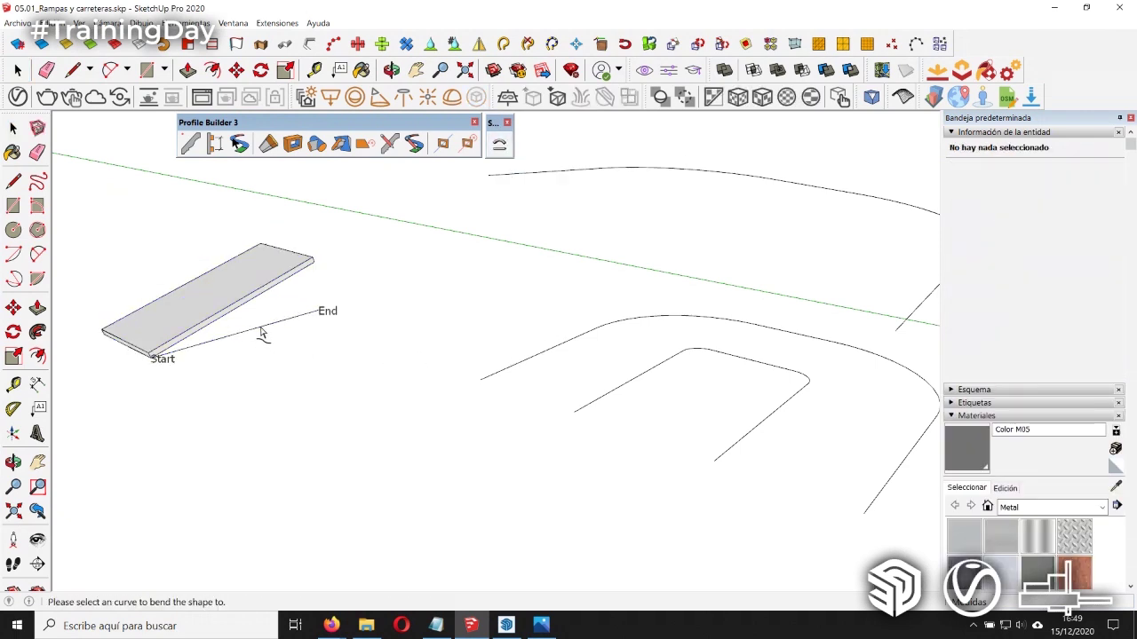
scroll(174, 308, down, 1)
click(641, 437)
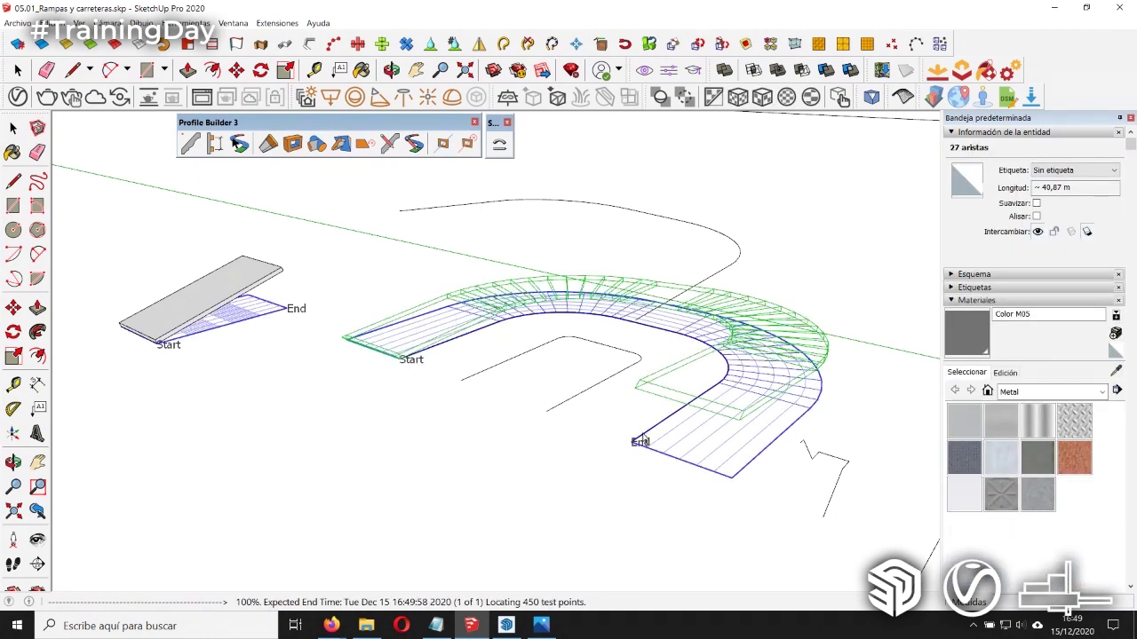
key(Up)
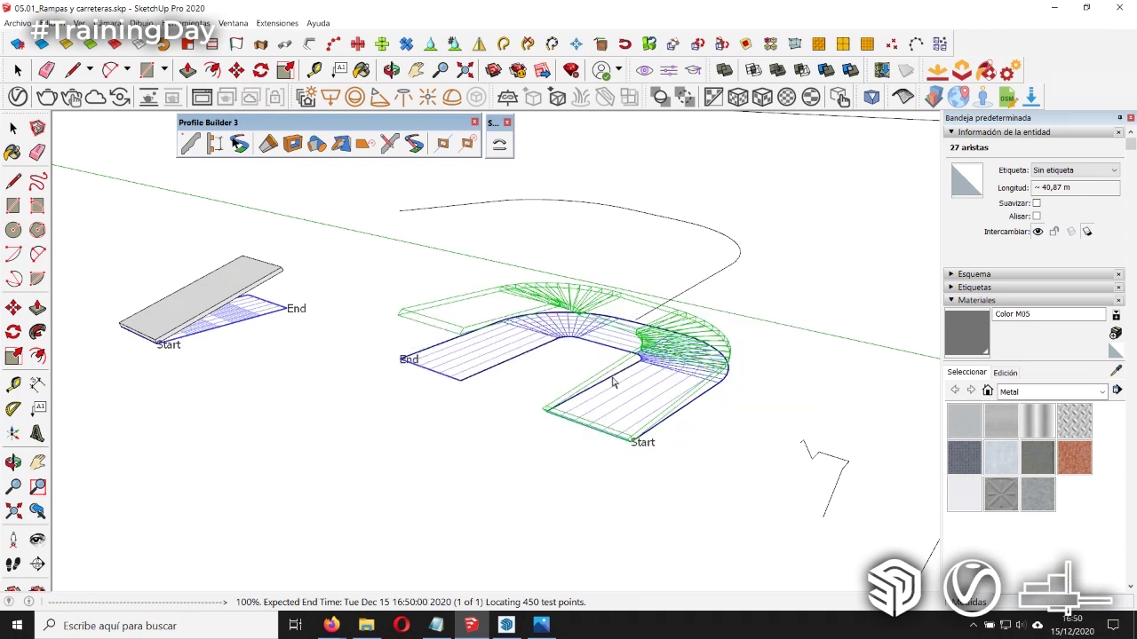
Step: Inspect the bent ramp preview and accept it as a U-shaped curved slab
mouse_move(432, 462)
middle_down()
mouse_move(613, 467)
mouse_move(379, 467)
mouse_move(519, 471)
mouse_move(251, 446)
mouse_move(500, 458)
middle_up()
mouse_move(548, 377)
middle_down()
mouse_move(502, 446)
mouse_move(541, 483)
middle_up()
key(Return)
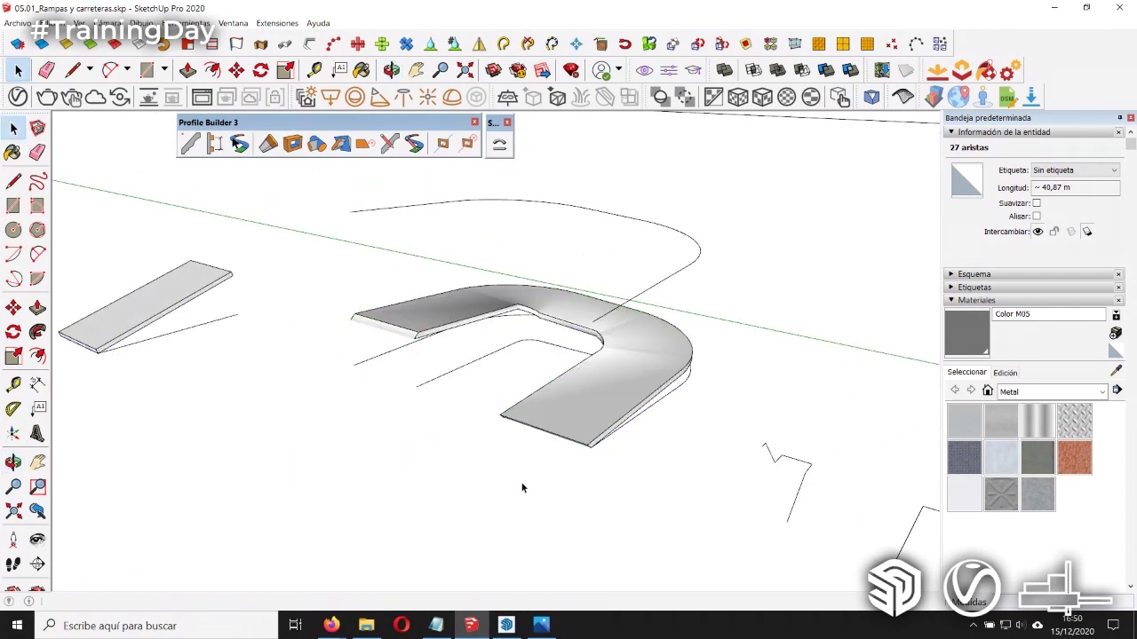
mouse_move(609, 452)
middle_down()
mouse_move(112, 441)
mouse_move(563, 423)
mouse_move(521, 353)
mouse_move(252, 284)
mouse_move(134, 272)
mouse_move(157, 310)
mouse_move(391, 367)
mouse_move(507, 370)
mouse_move(294, 363)
mouse_move(429, 386)
mouse_move(751, 409)
mouse_move(924, 391)
mouse_move(452, 474)
mouse_move(736, 426)
mouse_move(862, 317)
mouse_move(530, 450)
mouse_move(355, 423)
mouse_move(487, 462)
mouse_move(622, 435)
mouse_move(622, 462)
mouse_move(578, 481)
mouse_move(616, 424)
mouse_move(545, 455)
mouse_move(604, 462)
mouse_move(600, 442)
middle_up()
scroll(545, 455, up, 3)
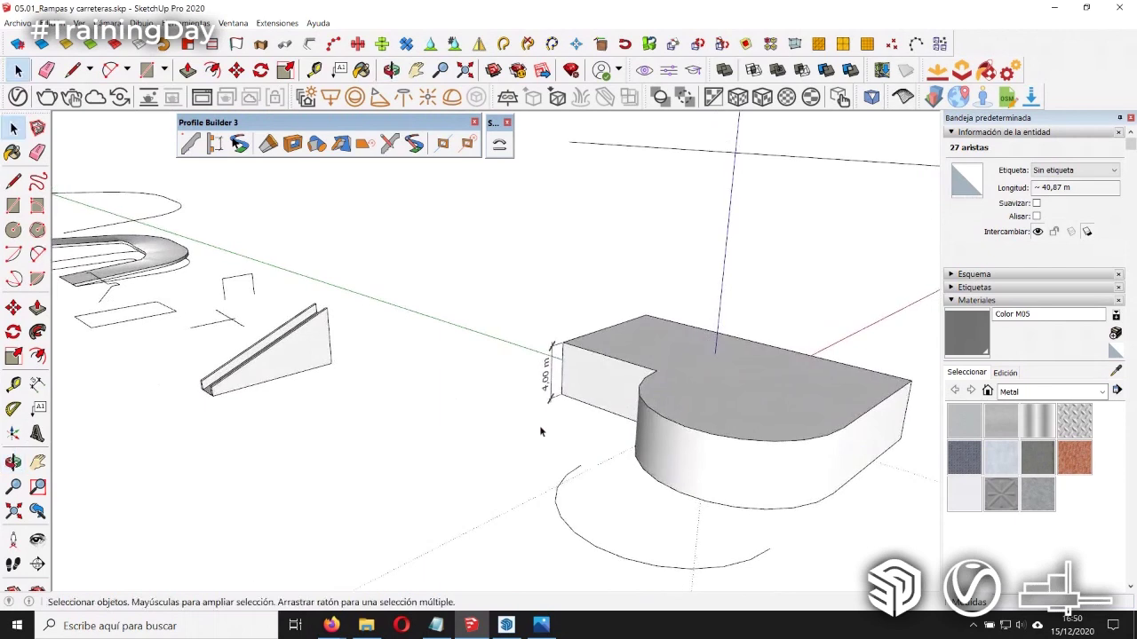
Step: Bend the wedge ramp from its bottom edge around the 6 m arc and accept it
click(300, 363)
click(499, 144)
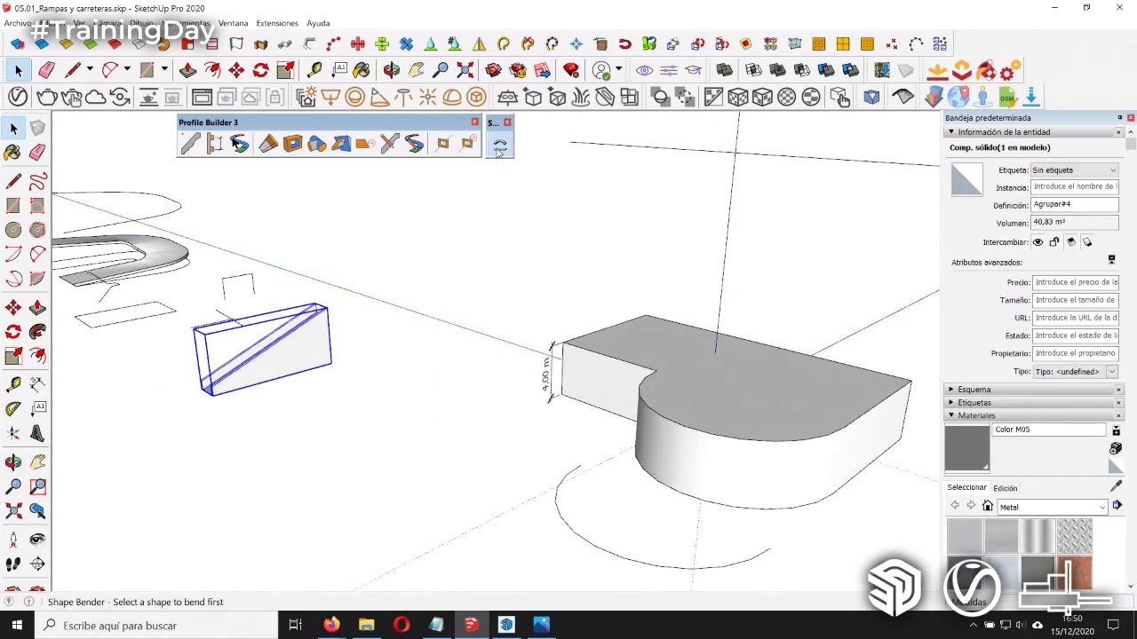
click(298, 377)
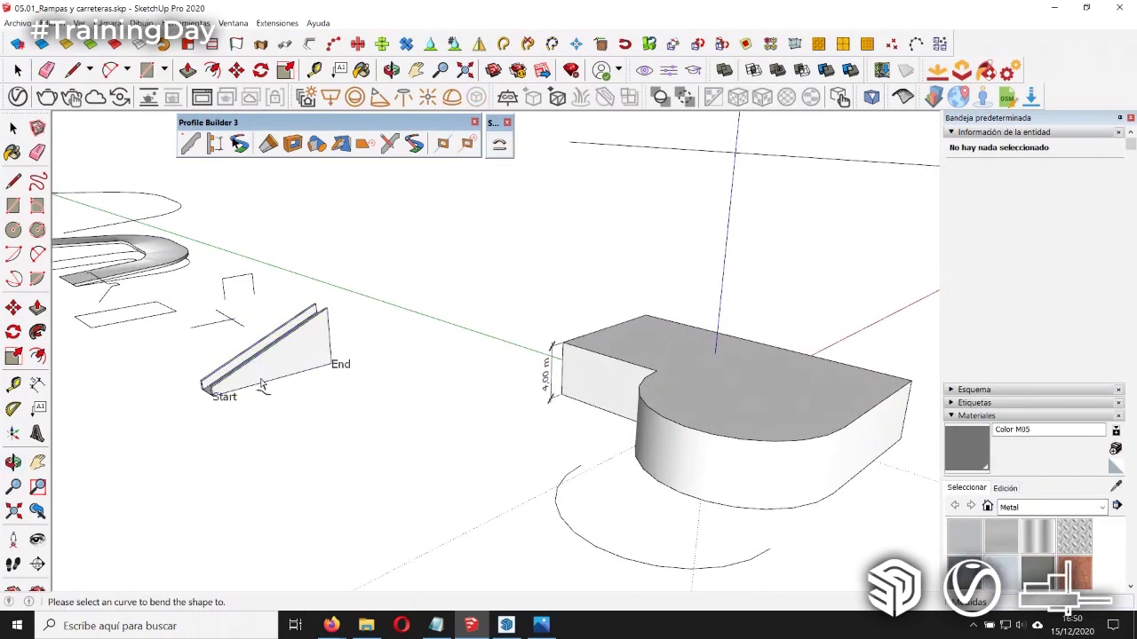
click(604, 554)
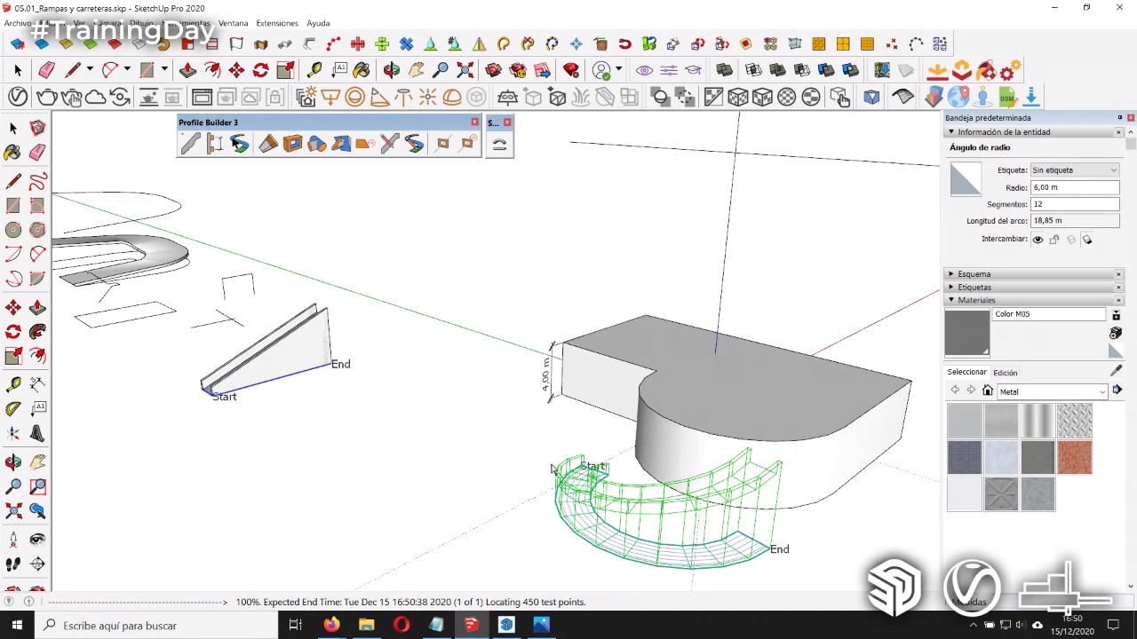
mouse_move(705, 520)
middle_down()
mouse_move(326, 506)
mouse_move(511, 489)
middle_up()
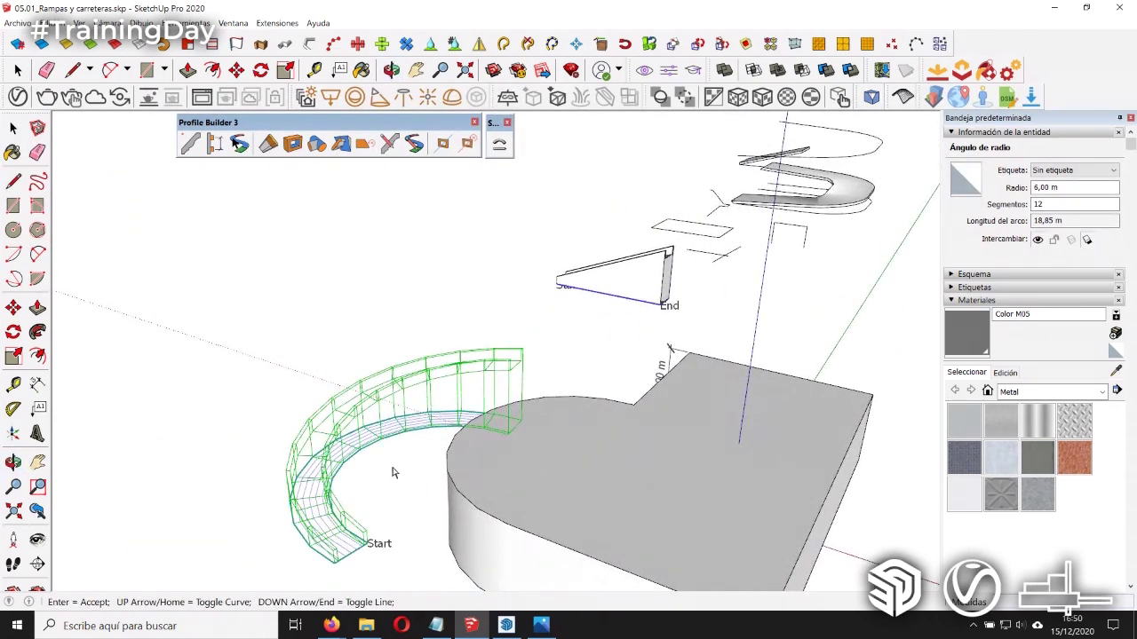
key(Return)
Step: Move the curved ramp against the 20 × 10 m block's rounded platform and check its fit
mouse_move(429, 528)
middle_down()
mouse_move(393, 527)
mouse_move(449, 514)
mouse_move(406, 533)
mouse_move(431, 532)
middle_up()
click(417, 525)
key(m)
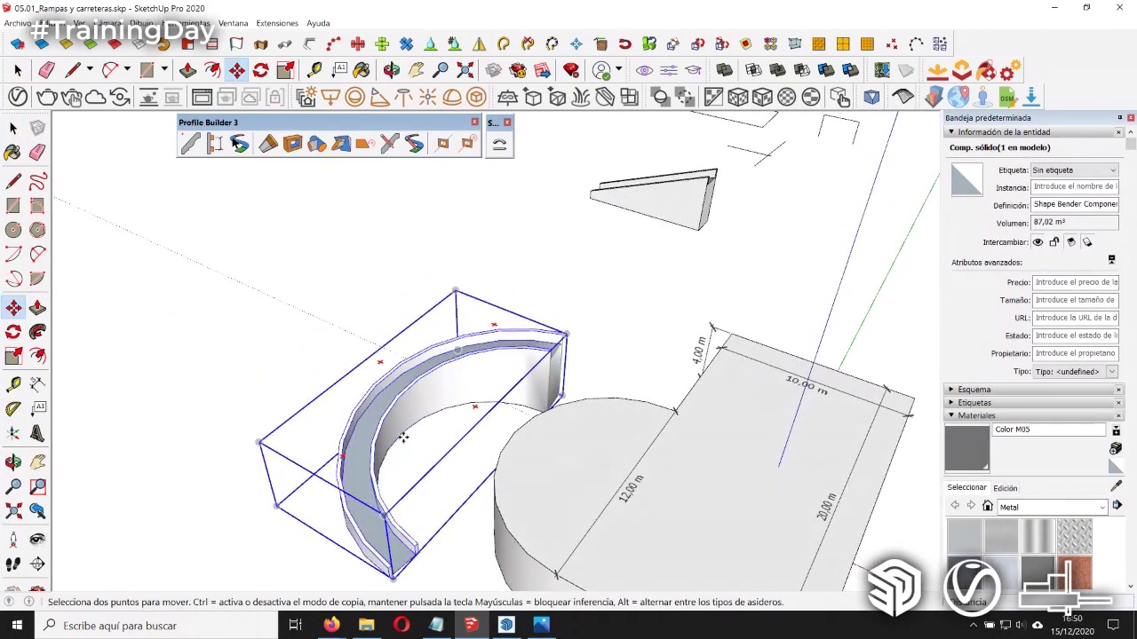
click(402, 444)
mouse_move(512, 434)
middle_down()
mouse_move(398, 457)
mouse_move(629, 446)
mouse_move(239, 474)
mouse_move(300, 479)
middle_up()
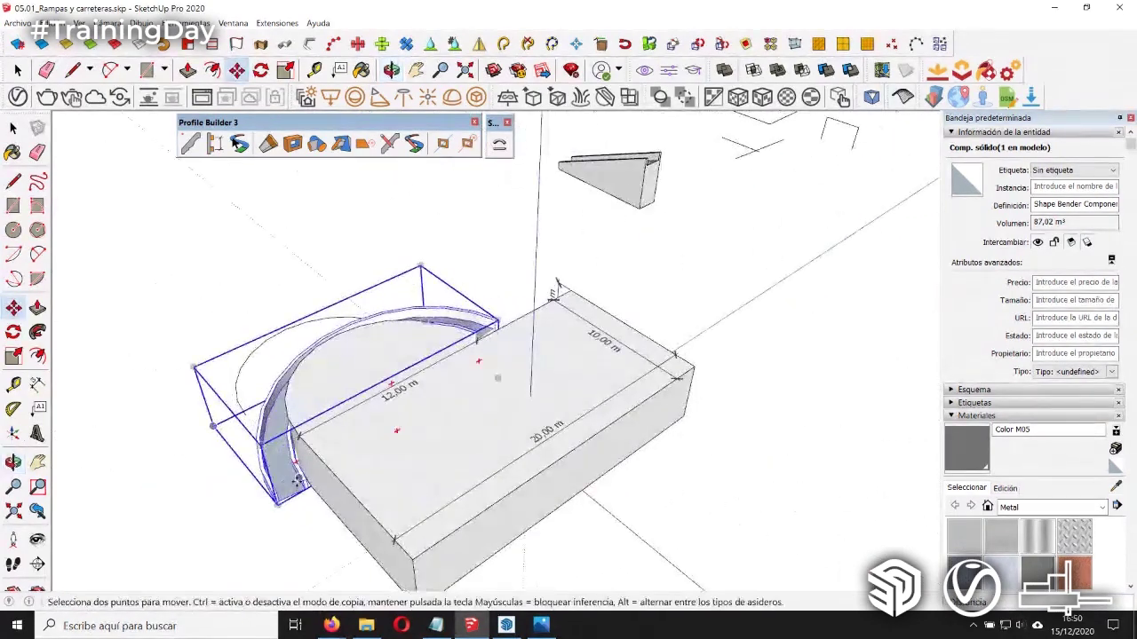
scroll(306, 484, up, 3)
scroll(317, 488, up, 3)
scroll(329, 494, up, 1)
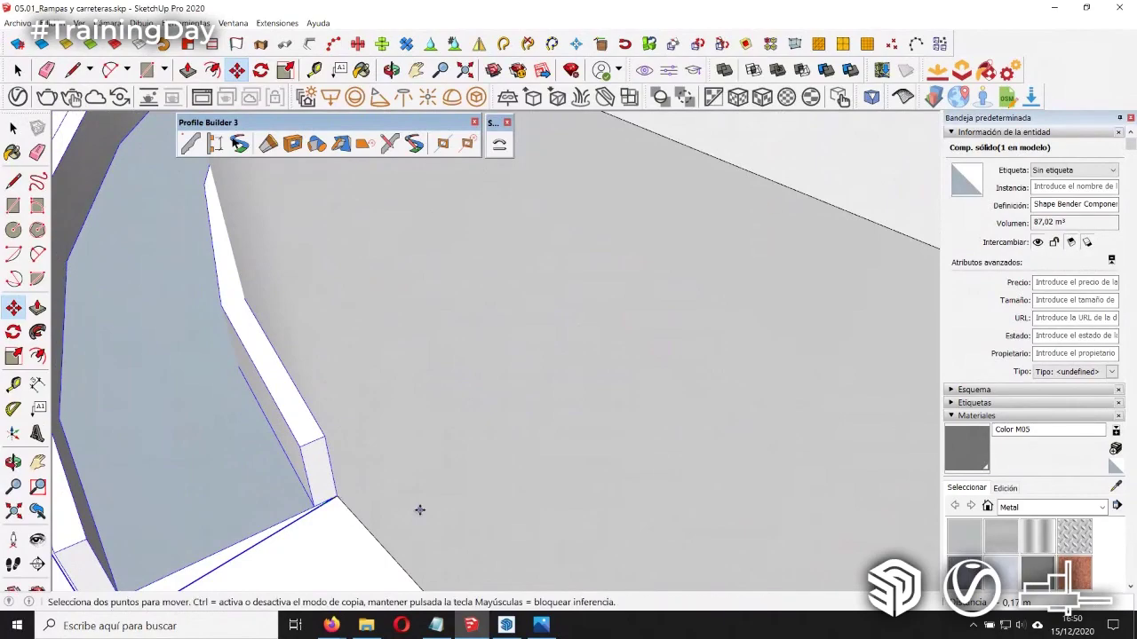
scroll(418, 507, down, 5)
mouse_move(462, 462)
middle_down()
mouse_move(490, 426)
mouse_move(708, 444)
mouse_move(462, 452)
middle_up()
scroll(497, 457, down, 4)
scroll(538, 465, down, 2)
scroll(352, 342, down, 3)
mouse_move(352, 342)
middle_down()
mouse_move(542, 457)
mouse_move(523, 399)
mouse_move(526, 440)
mouse_move(464, 353)
middle_up()
Step: Bend the straight road strip from its long edge along the 126,32 m S-shaped curve
click(471, 331)
click(500, 147)
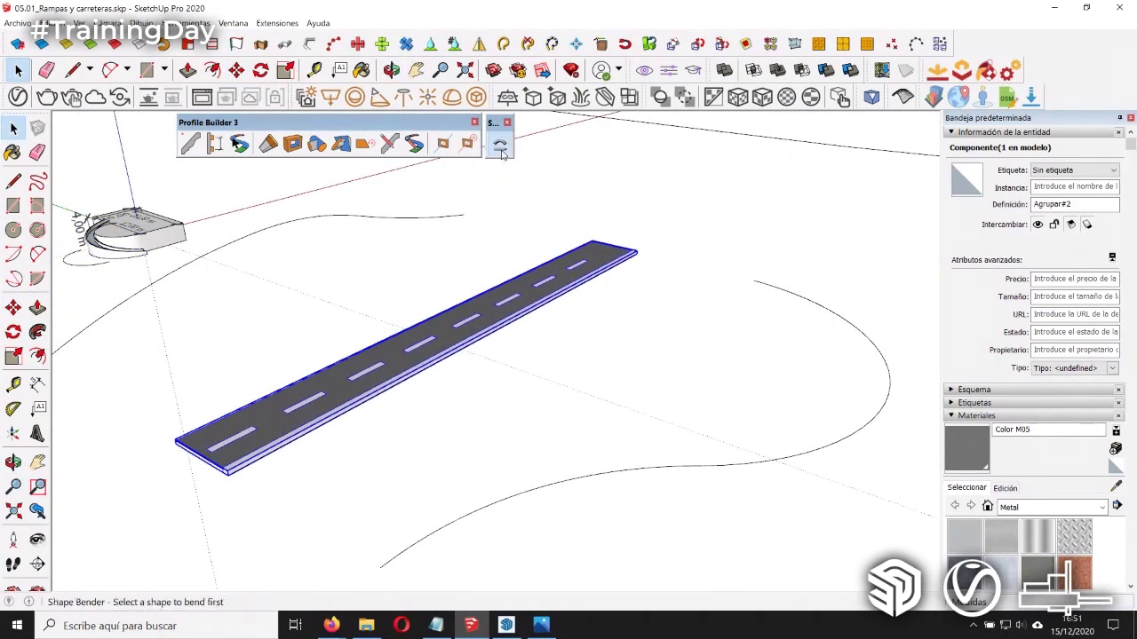
click(460, 357)
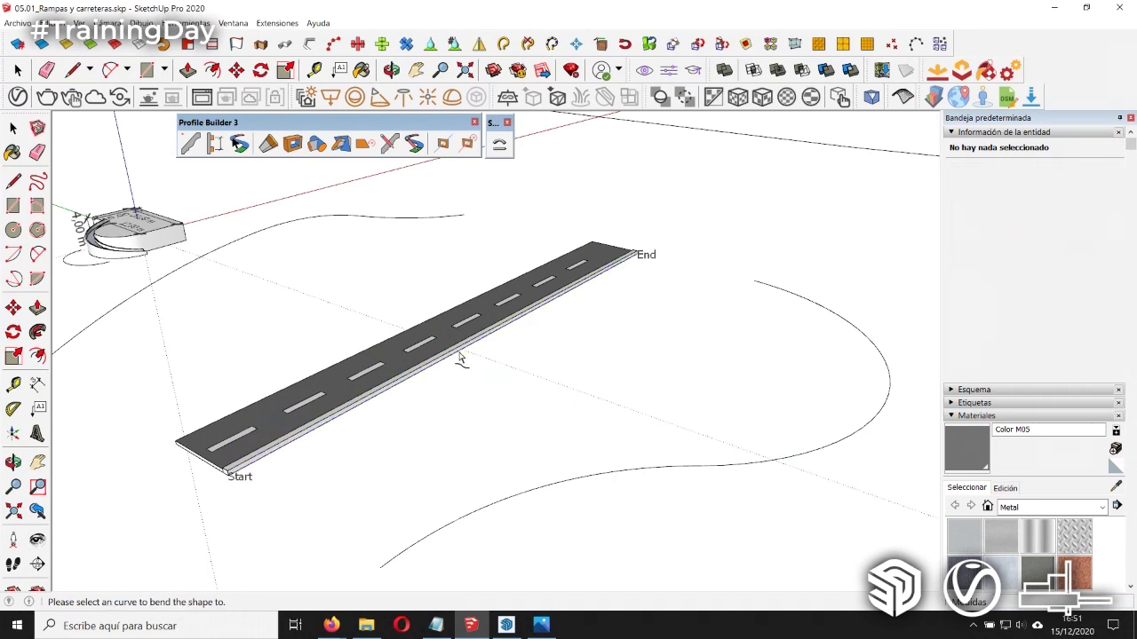
click(652, 478)
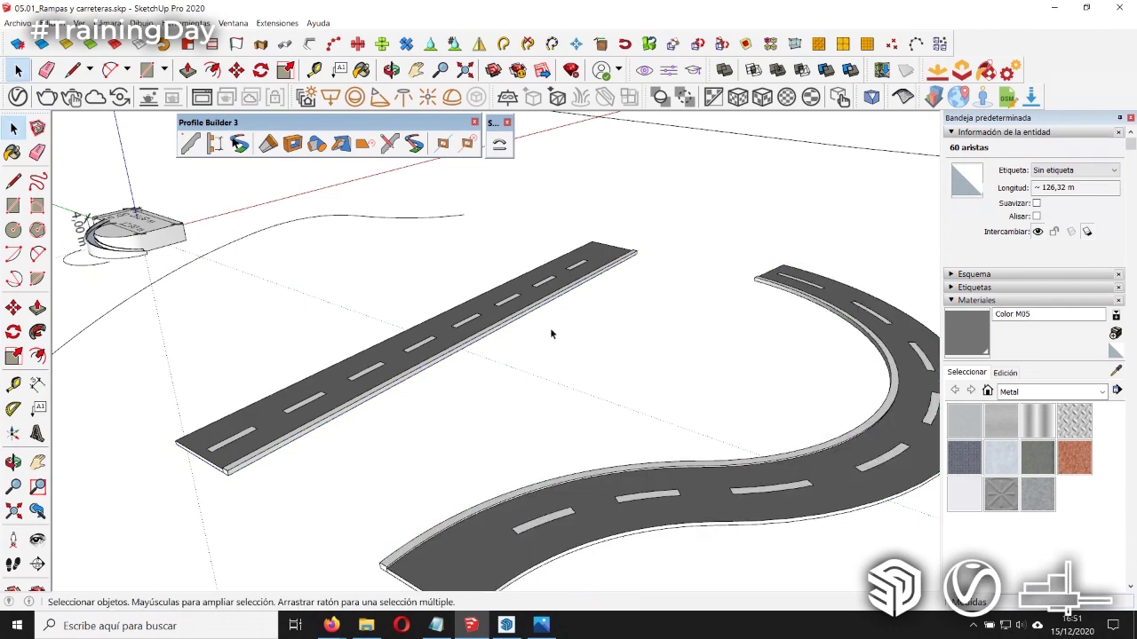
Step: Orbit around to compare the winding roads and frame the U-shaped ramp
scroll(456, 222, down, 3)
middle_drag(454, 213, 527, 355)
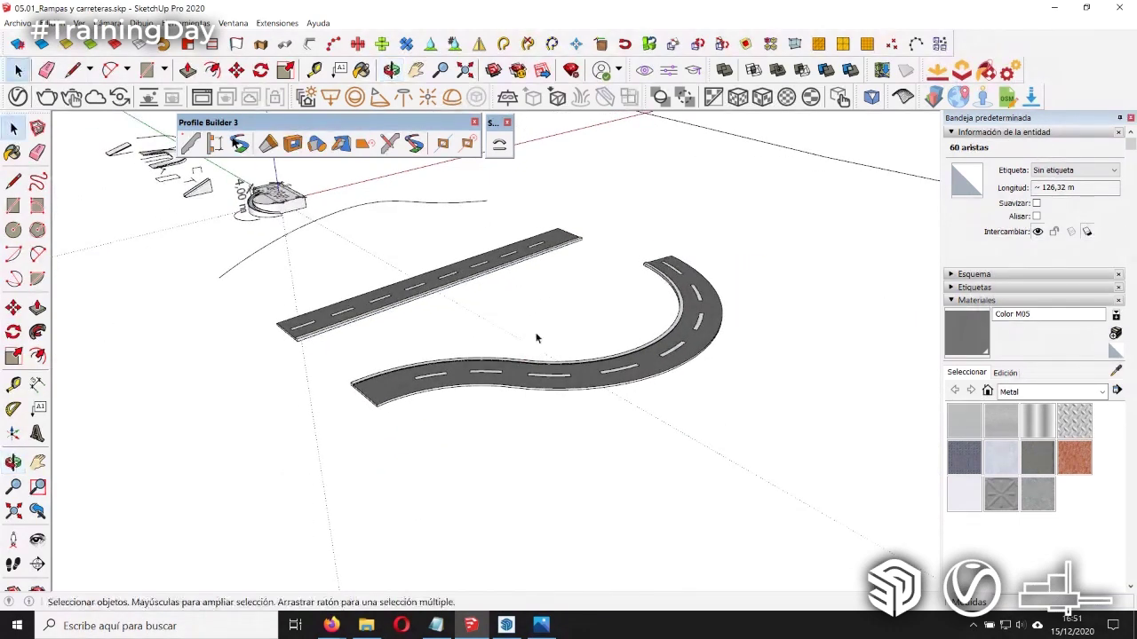
scroll(636, 364, down, 2)
scroll(636, 365, up, 2)
middle_drag(636, 364, 670, 397)
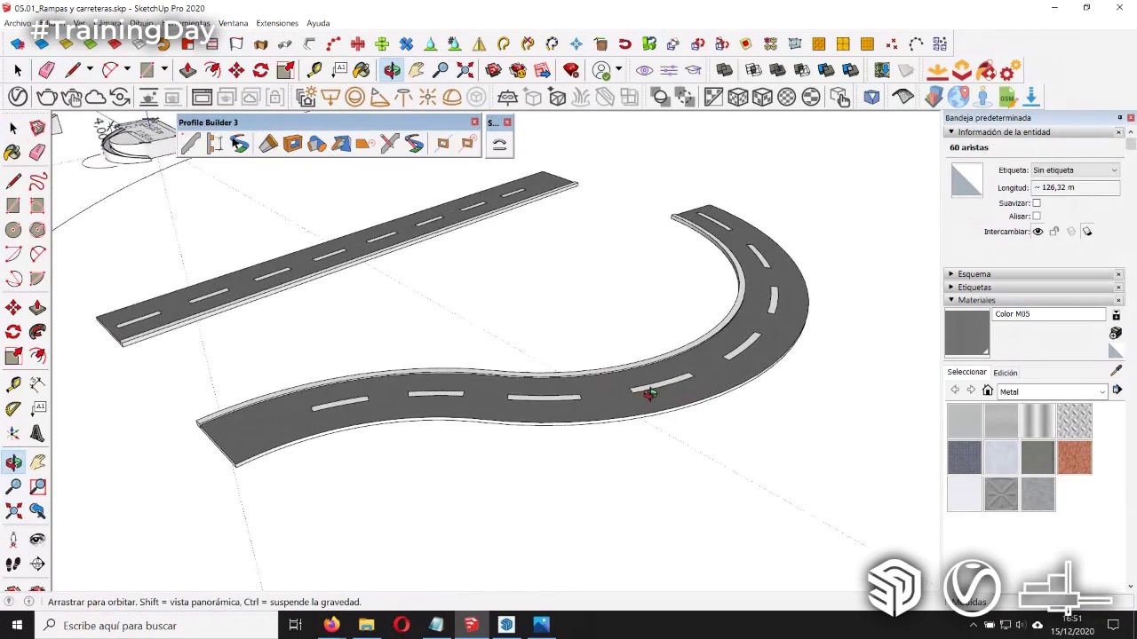
scroll(672, 396, down, 1)
mouse_move(673, 397)
middle_down()
mouse_move(645, 417)
mouse_move(655, 396)
middle_up()
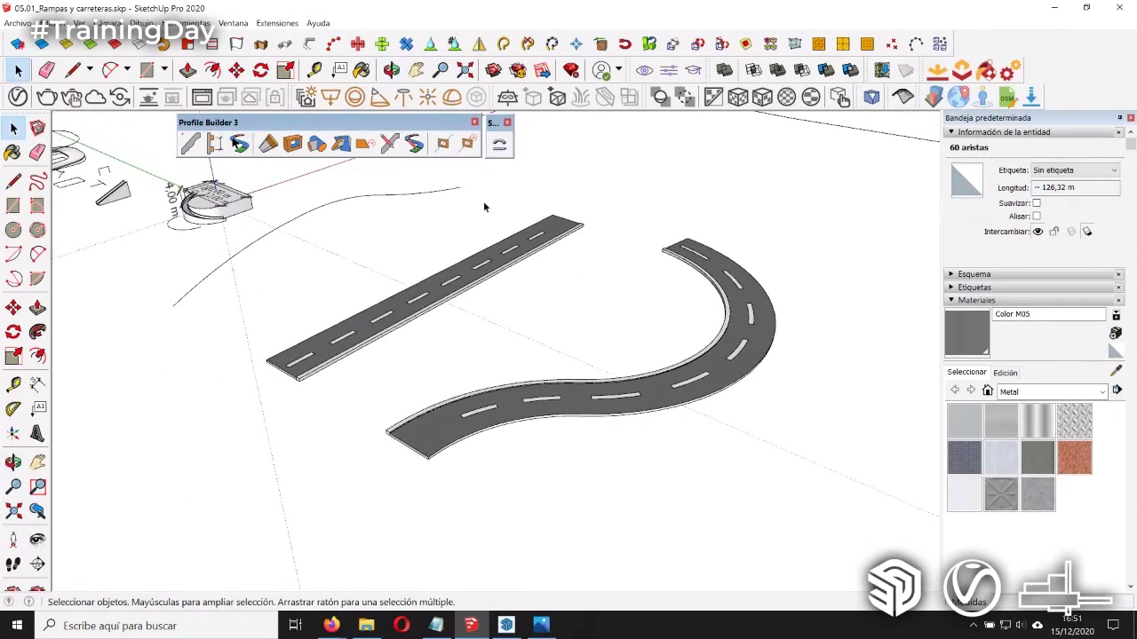
middle_drag(461, 381, 544, 408)
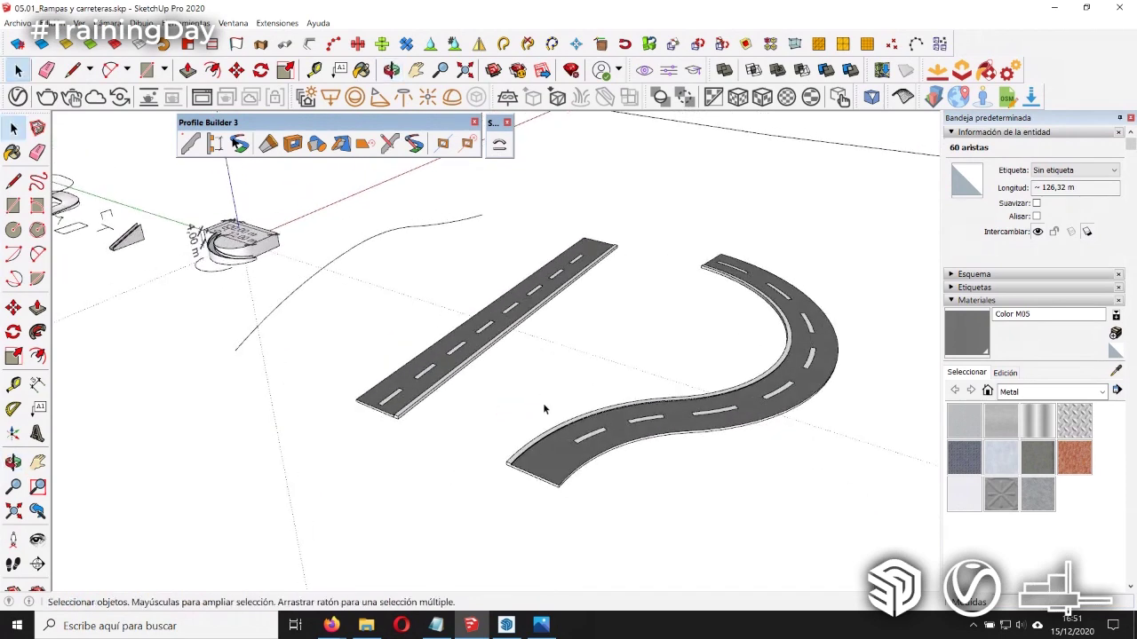
middle_drag(508, 373, 520, 173)
middle_drag(259, 386, 621, 456)
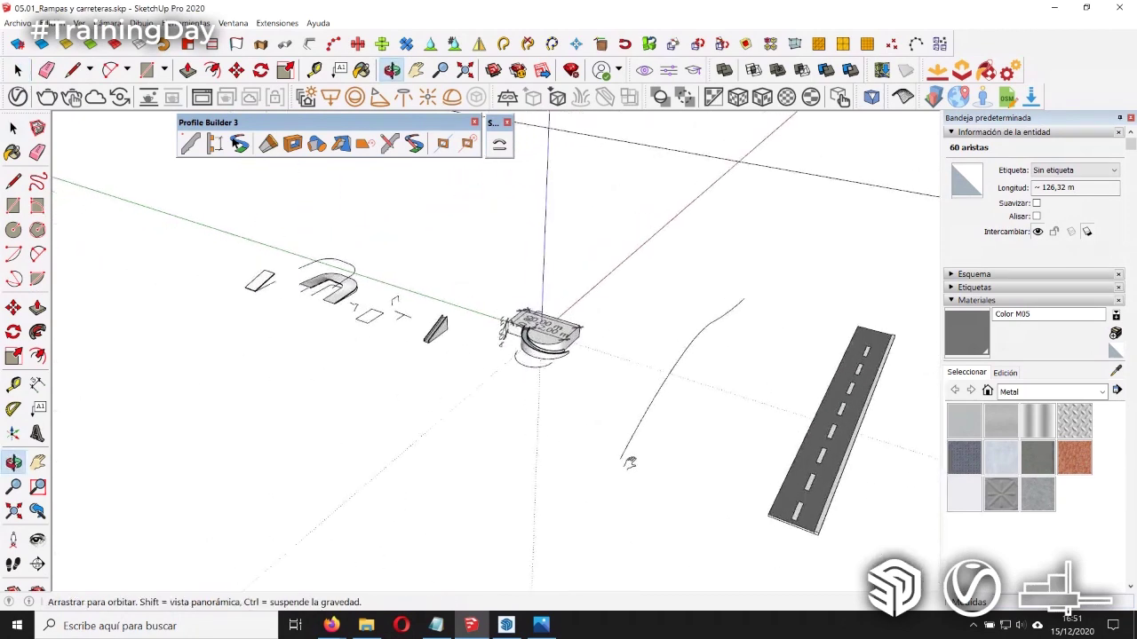
scroll(337, 311, up, 3)
scroll(333, 275, up, 2)
mouse_move(338, 259)
middle_down()
mouse_move(406, 432)
mouse_move(410, 401)
middle_up()
scroll(406, 432, up, 3)
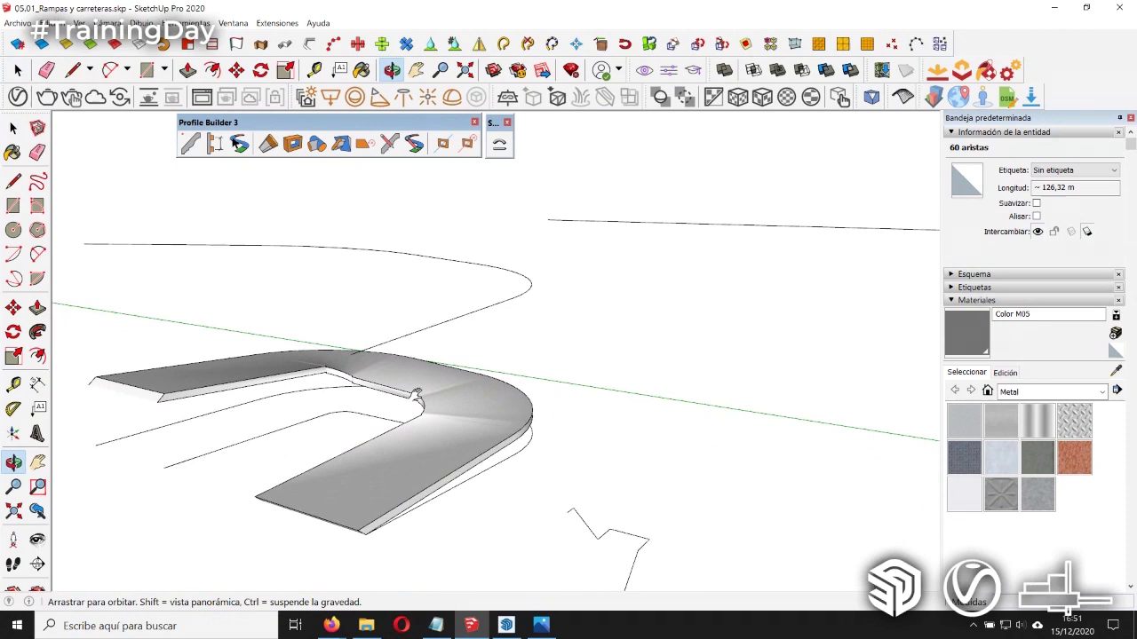
Step: Move the whole curve from its endpoint down onto the U-shaped ramp's outer edge
click(472, 315)
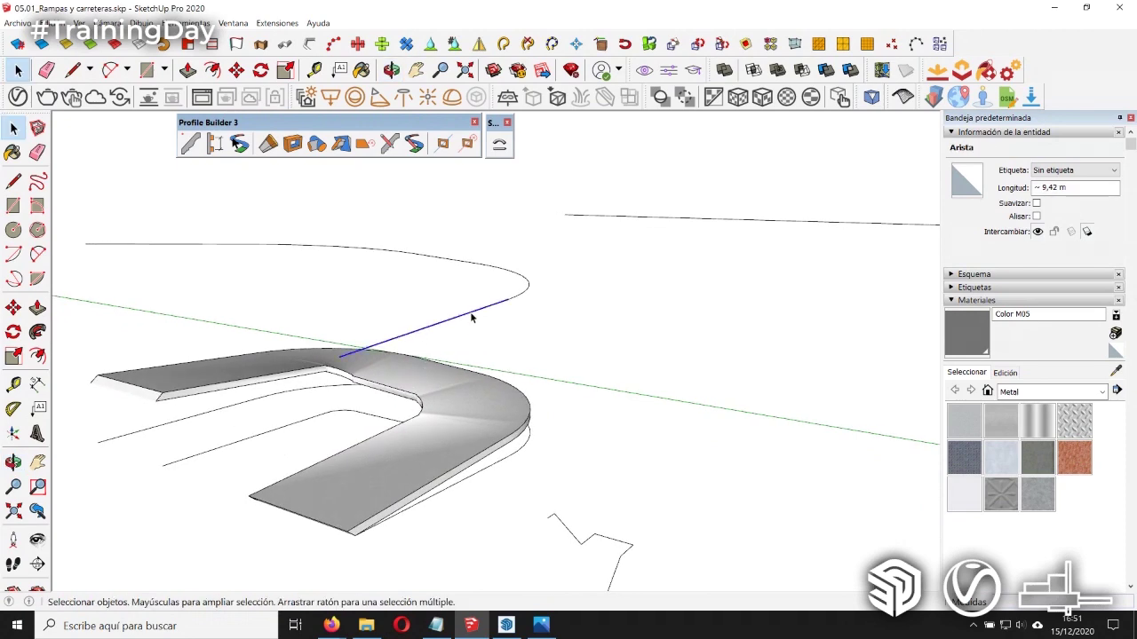
triple_click(471, 314)
mouse_move(431, 418)
middle_down()
mouse_move(429, 400)
mouse_move(497, 538)
middle_up()
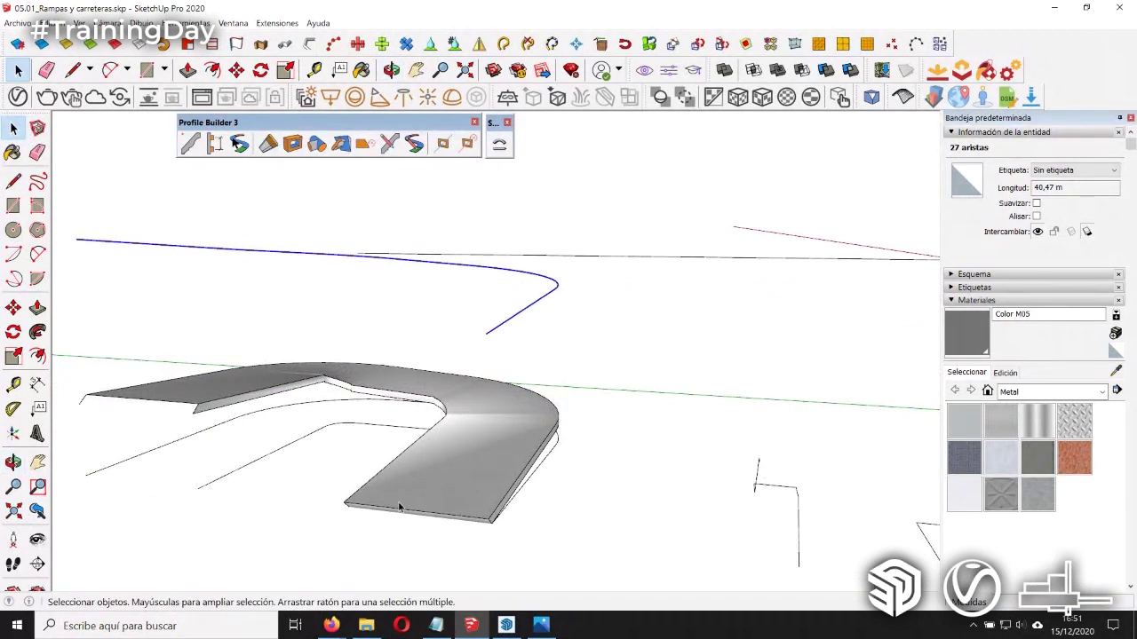
key(m)
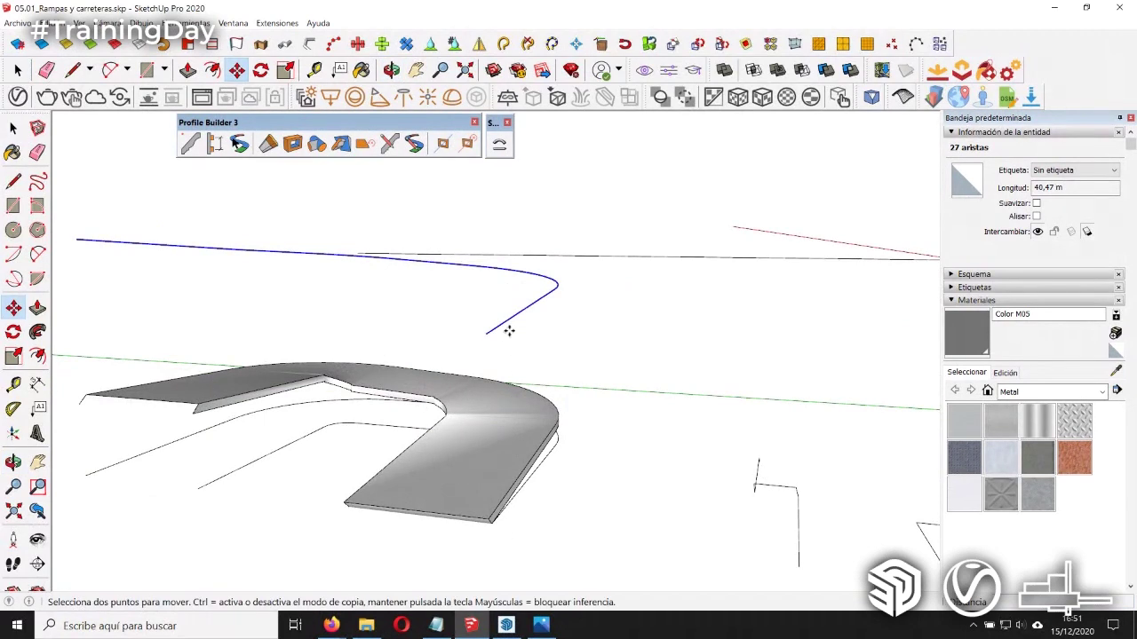
click(486, 333)
click(488, 515)
mouse_move(487, 515)
middle_down()
mouse_move(556, 488)
mouse_move(414, 540)
middle_up()
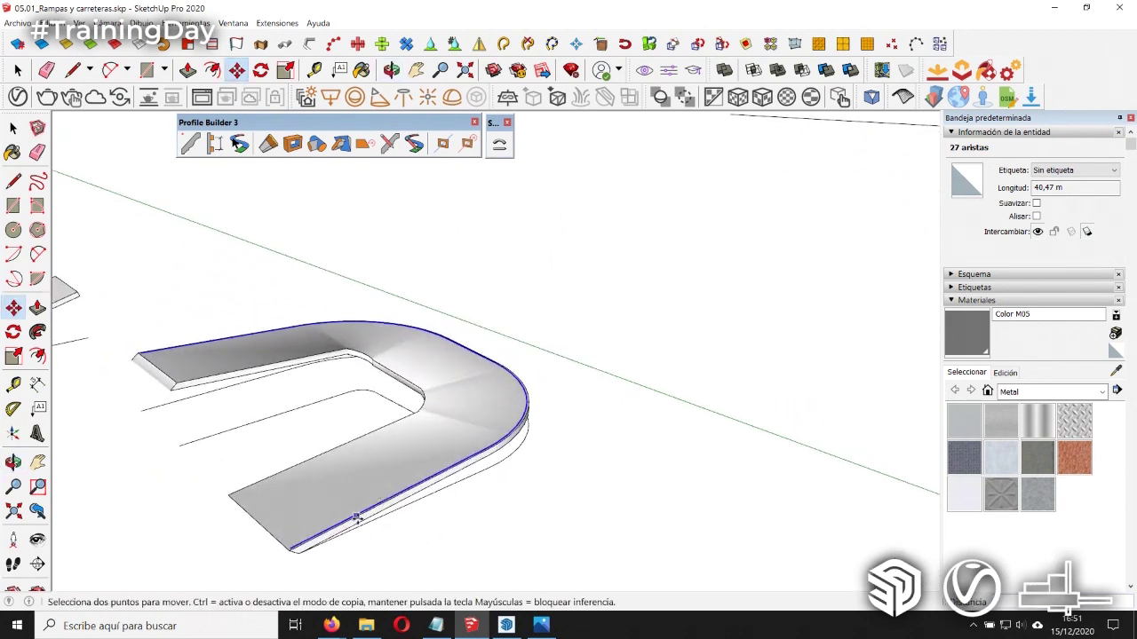
mouse_move(498, 295)
middle_down()
mouse_move(418, 385)
mouse_move(523, 482)
middle_up()
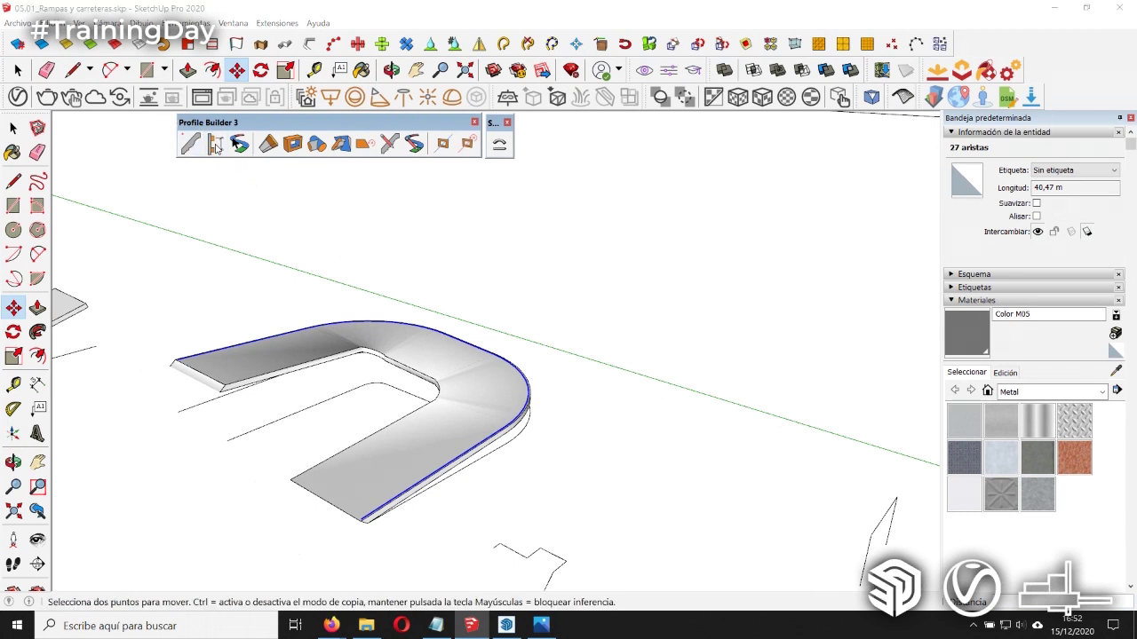
click(214, 144)
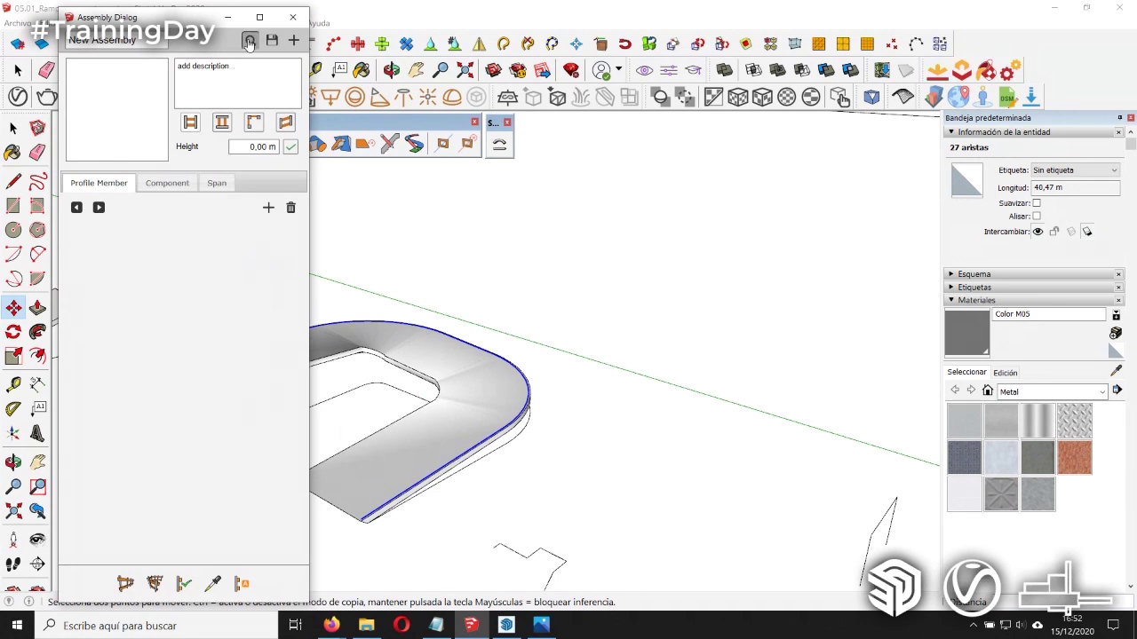
Step: Load the Industrial Railing assembly and build it along the curved ramp's outer edge
click(250, 41)
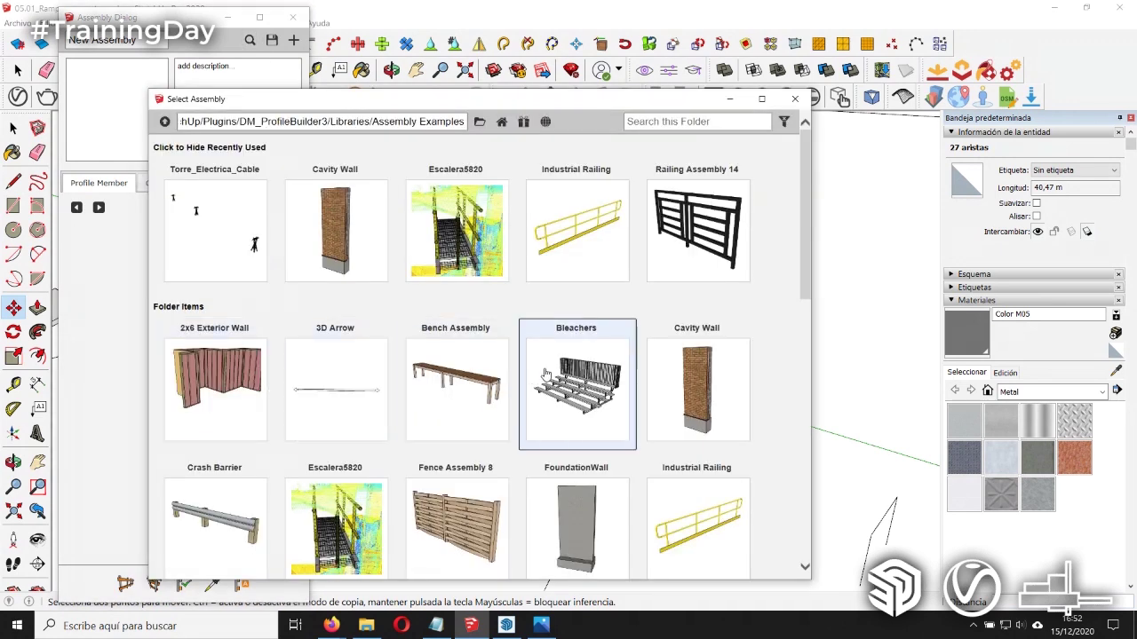
double_click(565, 234)
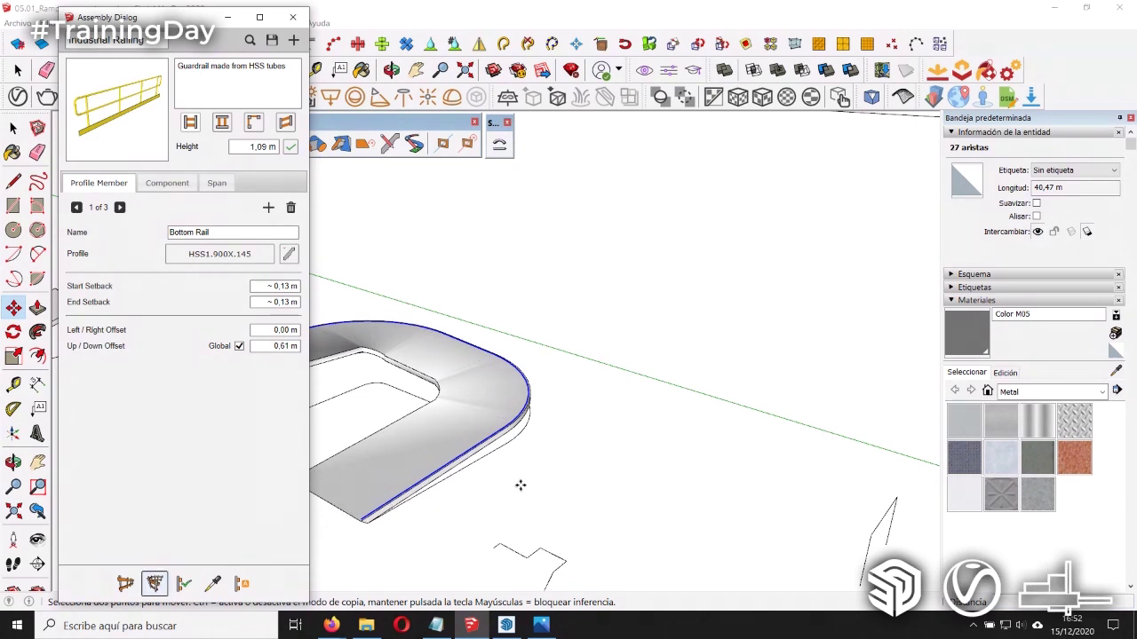
key(Return)
mouse_move(512, 452)
middle_down()
mouse_move(363, 474)
mouse_move(713, 471)
mouse_move(435, 391)
mouse_move(710, 385)
mouse_move(445, 392)
mouse_move(609, 436)
middle_up()
scroll(639, 444, up, 3)
scroll(710, 386, up, 2)
scroll(446, 392, down, 5)
key(m)
scroll(609, 436, up, 2)
scroll(681, 309, up, 2)
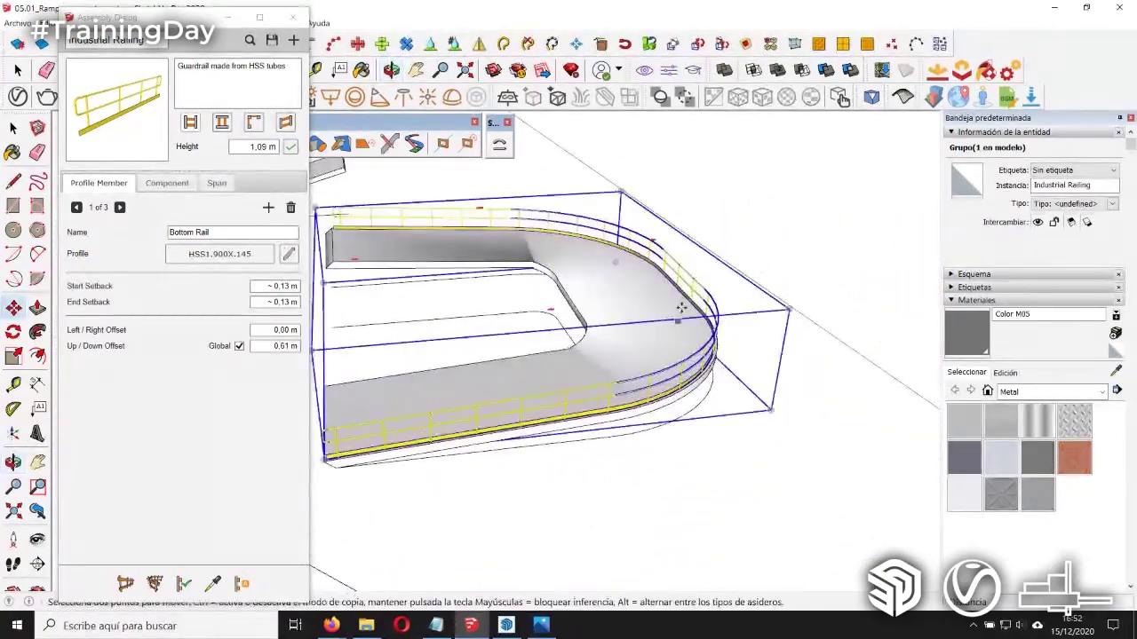
scroll(583, 381, down, 3)
middle_drag(538, 396, 587, 402)
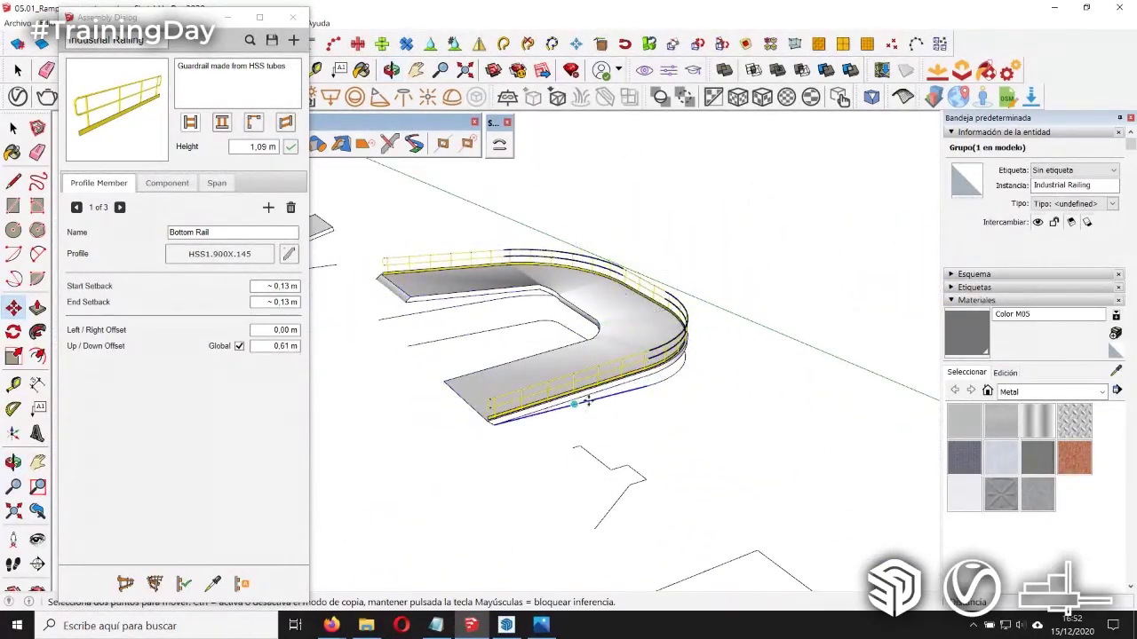
scroll(568, 409, up, 3)
scroll(526, 400, up, 1)
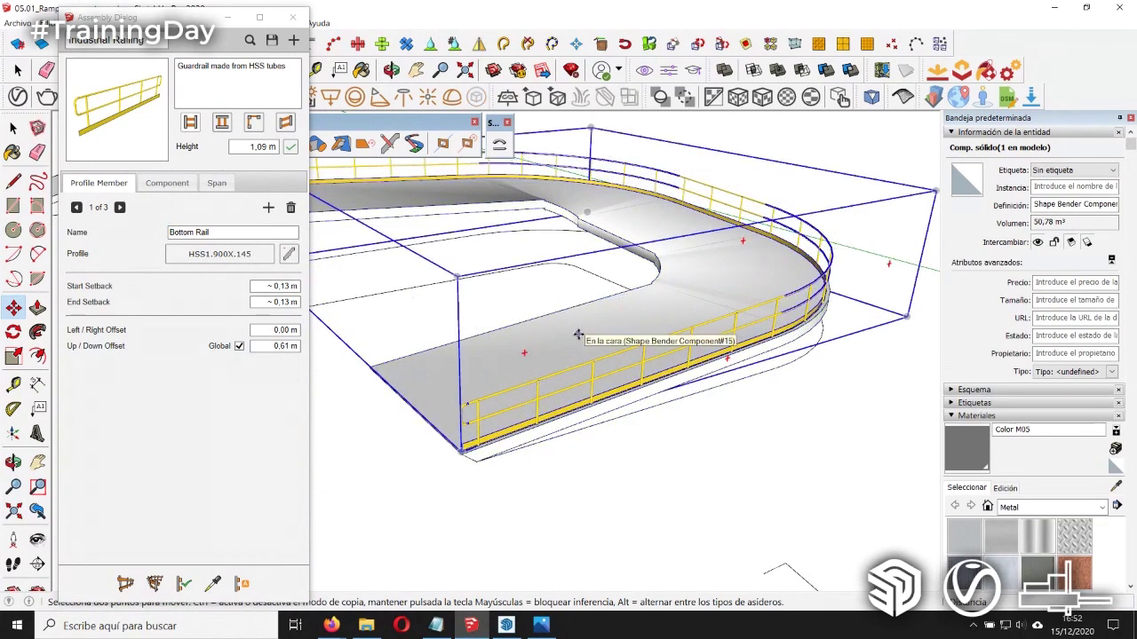
mouse_move(616, 365)
middle_down()
mouse_move(460, 372)
mouse_move(507, 375)
middle_up()
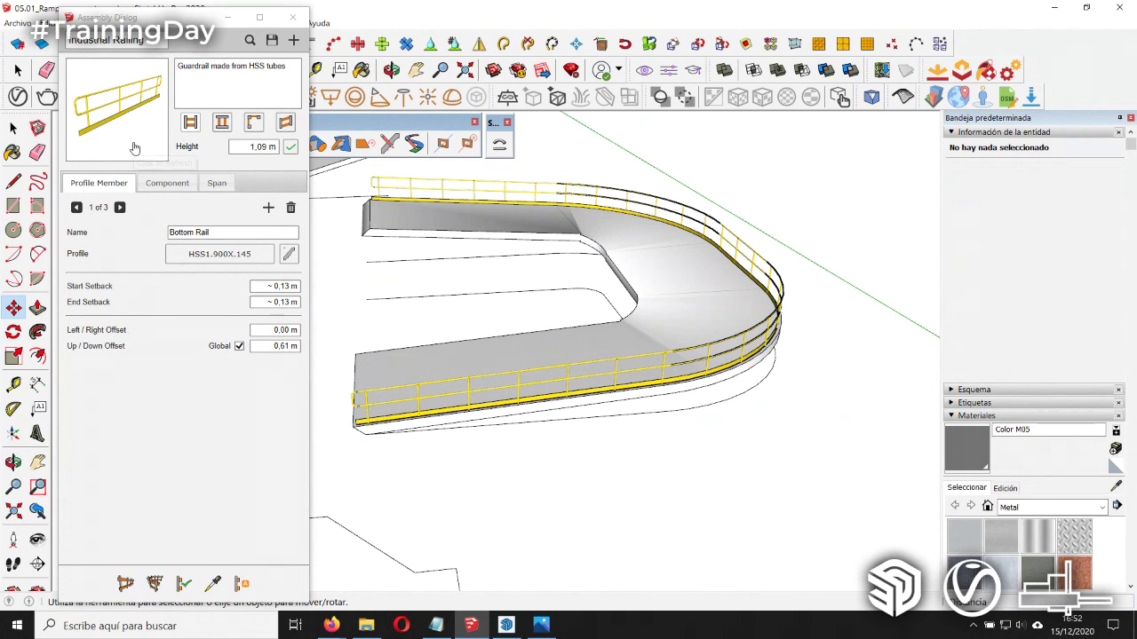
Step: Select the zigzag path below the ramp for the next assembly
click(223, 274)
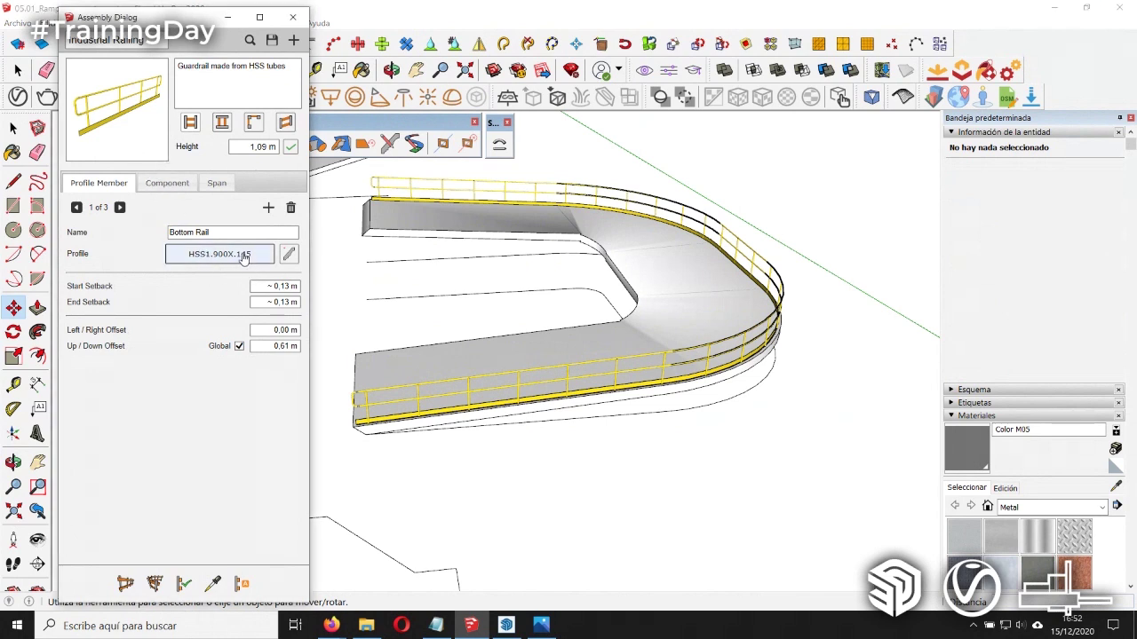
middle_drag(409, 302, 593, 453)
drag(619, 461, 495, 342)
mouse_move(675, 436)
middle_down()
mouse_move(599, 436)
mouse_move(444, 211)
middle_up()
click(252, 42)
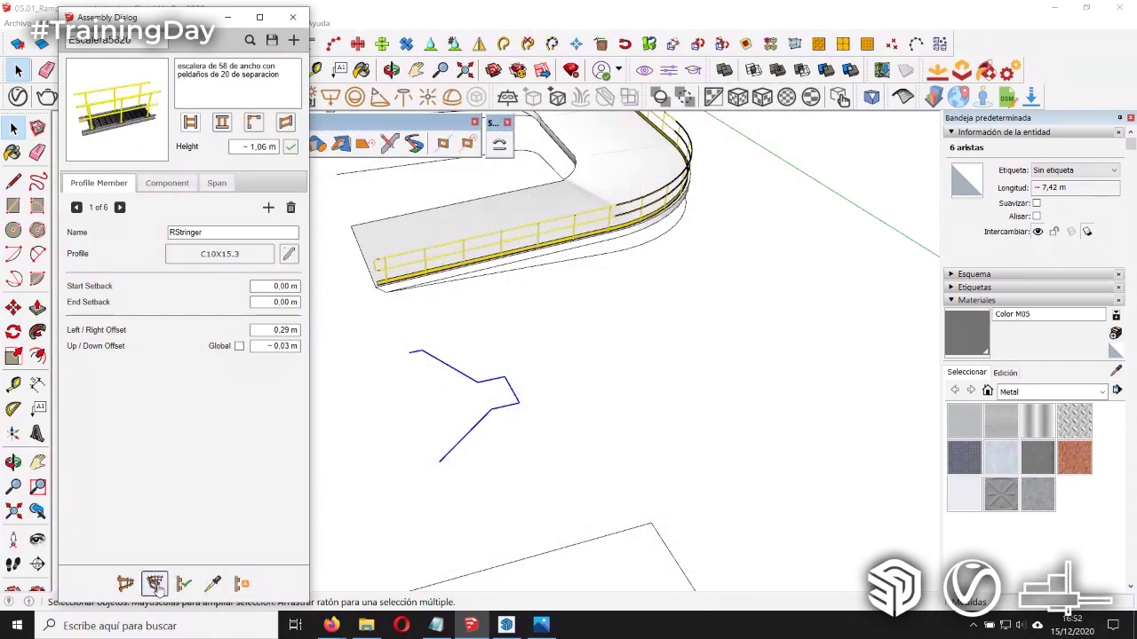
Step: Zoom in to inspect the Escalera5820 stair's handrail and post base plates
scroll(454, 510, up, 5)
middle_drag(455, 511, 347, 444)
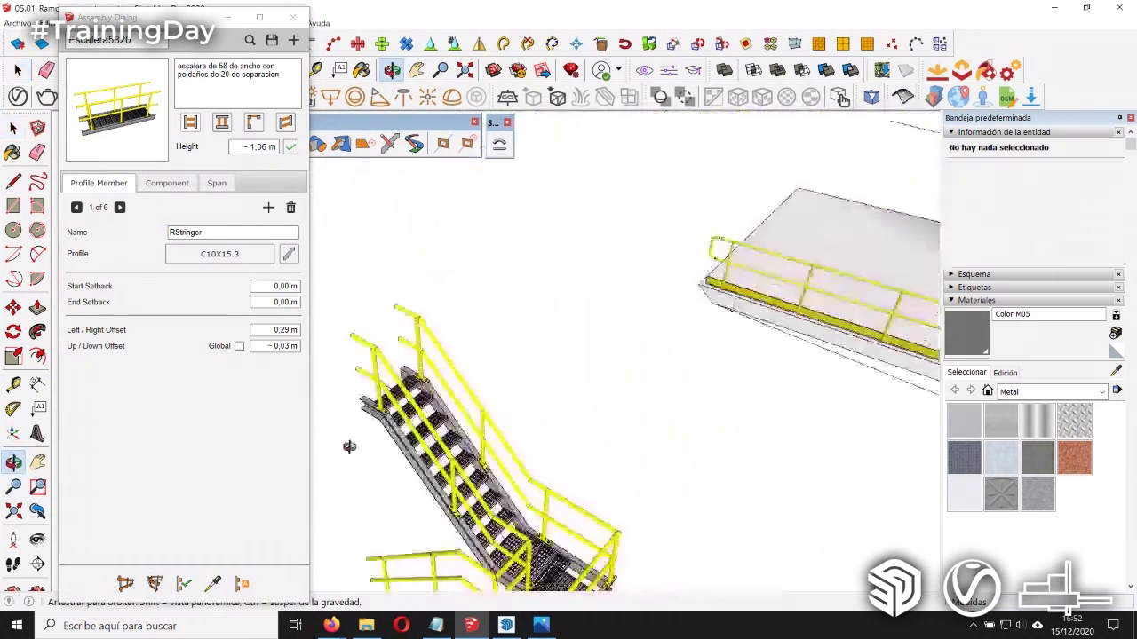
scroll(386, 424, up, 5)
scroll(385, 423, up, 3)
scroll(559, 450, up, 2)
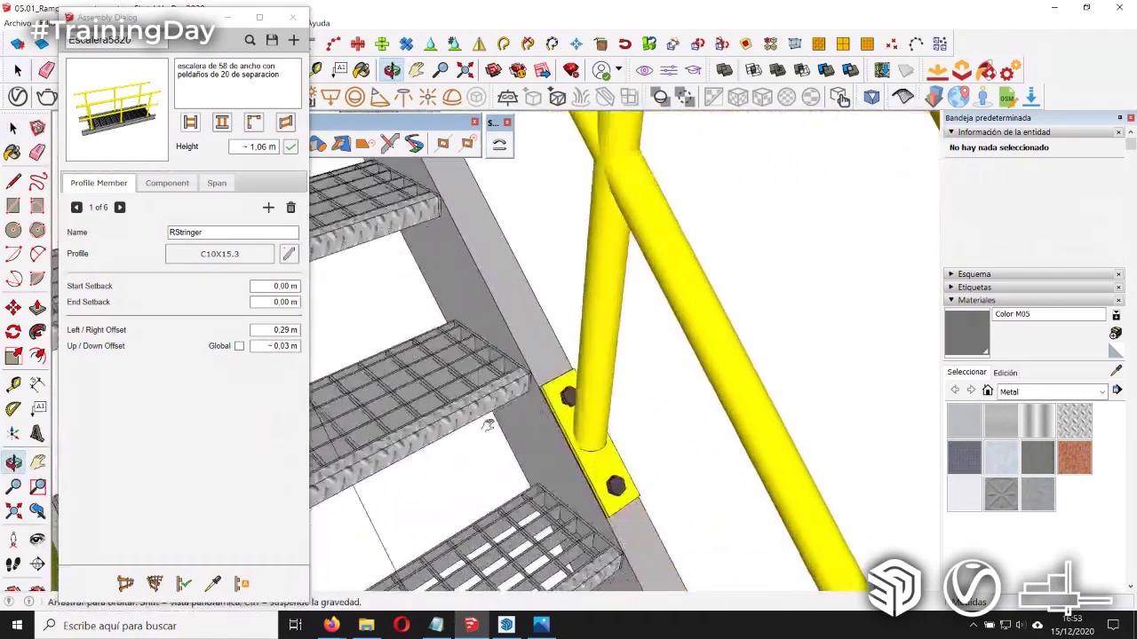
scroll(559, 451, up, 2)
scroll(559, 451, up, 2)
middle_drag(559, 450, 624, 437)
middle_drag(774, 371, 650, 448)
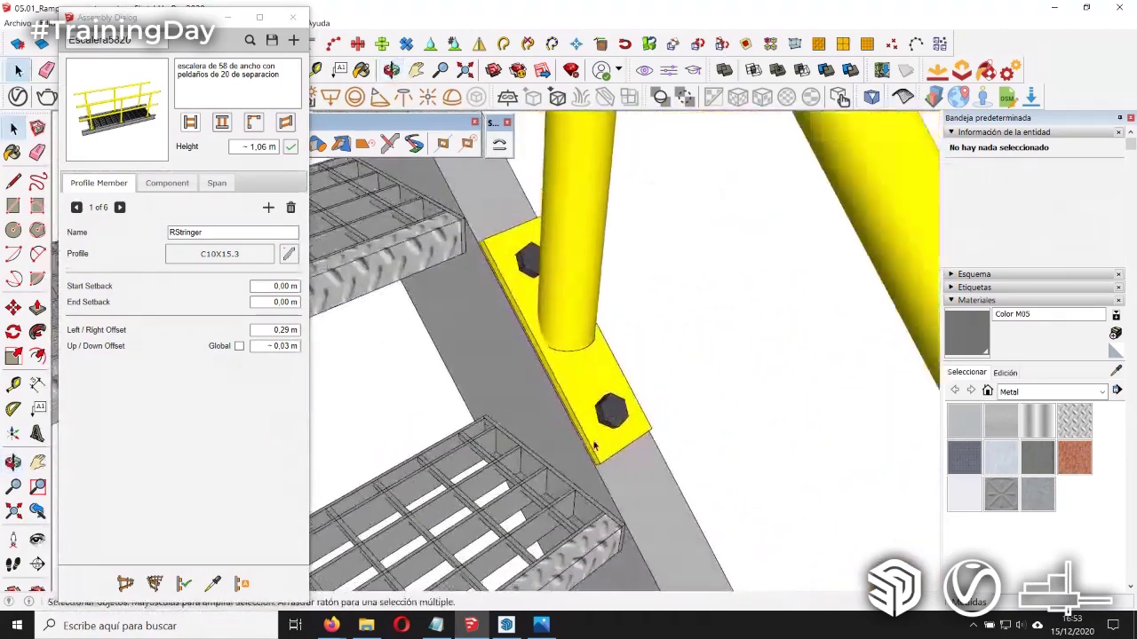
Step: Zoom out to show the whole two-flight stair and landing, then select the square outline
scroll(650, 448, down, 2)
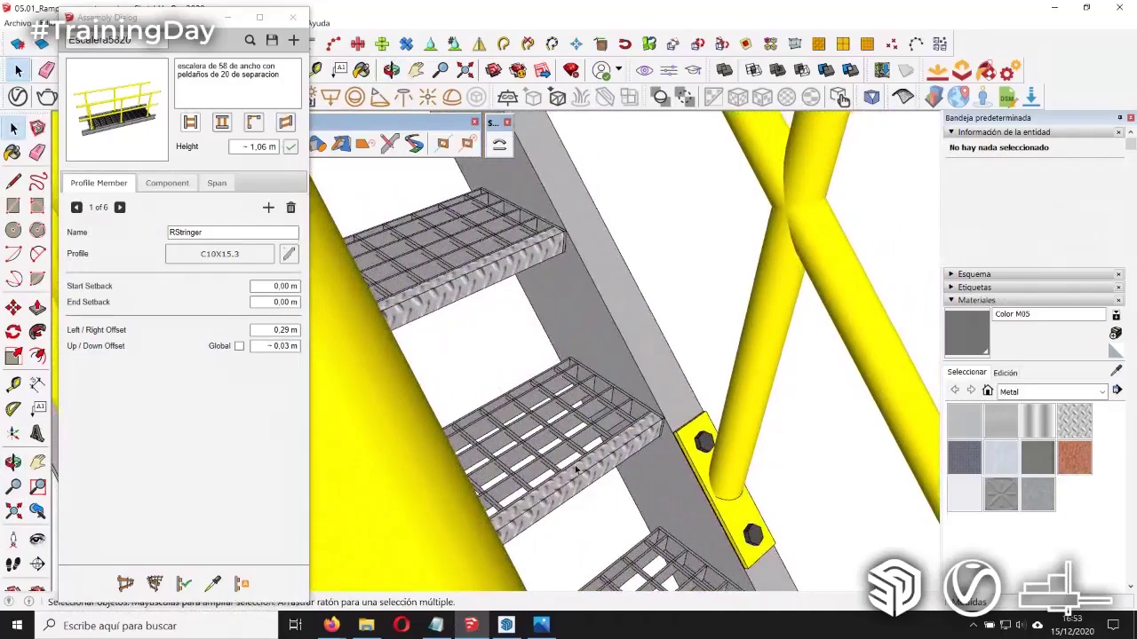
scroll(635, 449, down, 2)
scroll(630, 439, down, 2)
scroll(626, 432, down, 1)
scroll(626, 432, down, 3)
mouse_move(627, 432)
middle_down()
mouse_move(568, 417)
mouse_move(755, 487)
mouse_move(447, 489)
mouse_move(687, 424)
mouse_move(701, 437)
middle_up()
scroll(568, 417, down, 5)
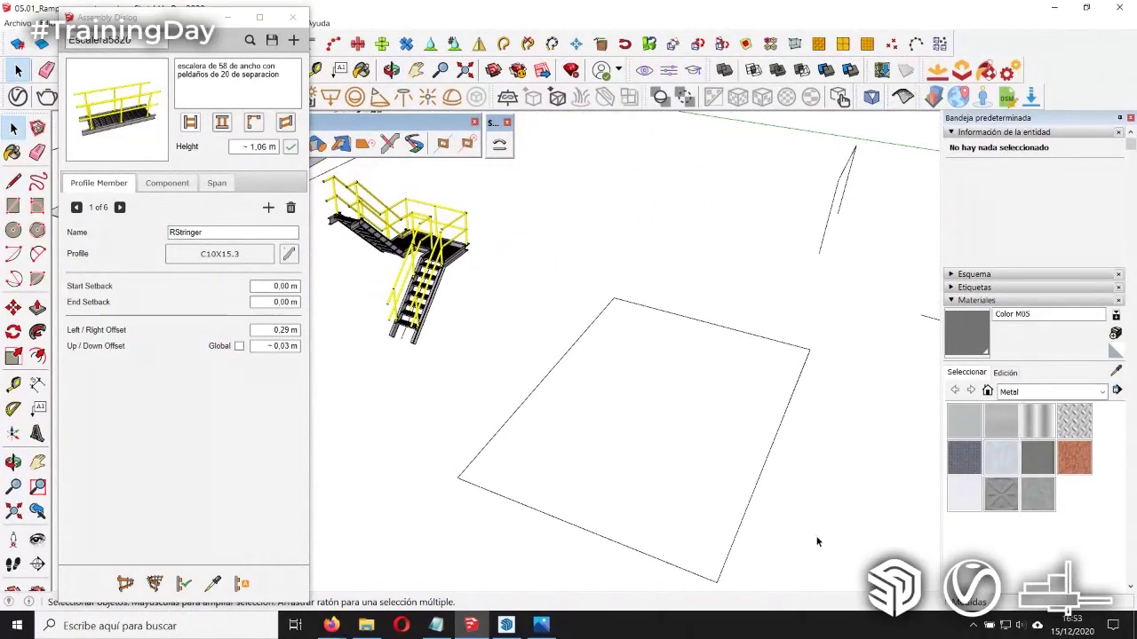
drag(558, 293, 552, 287)
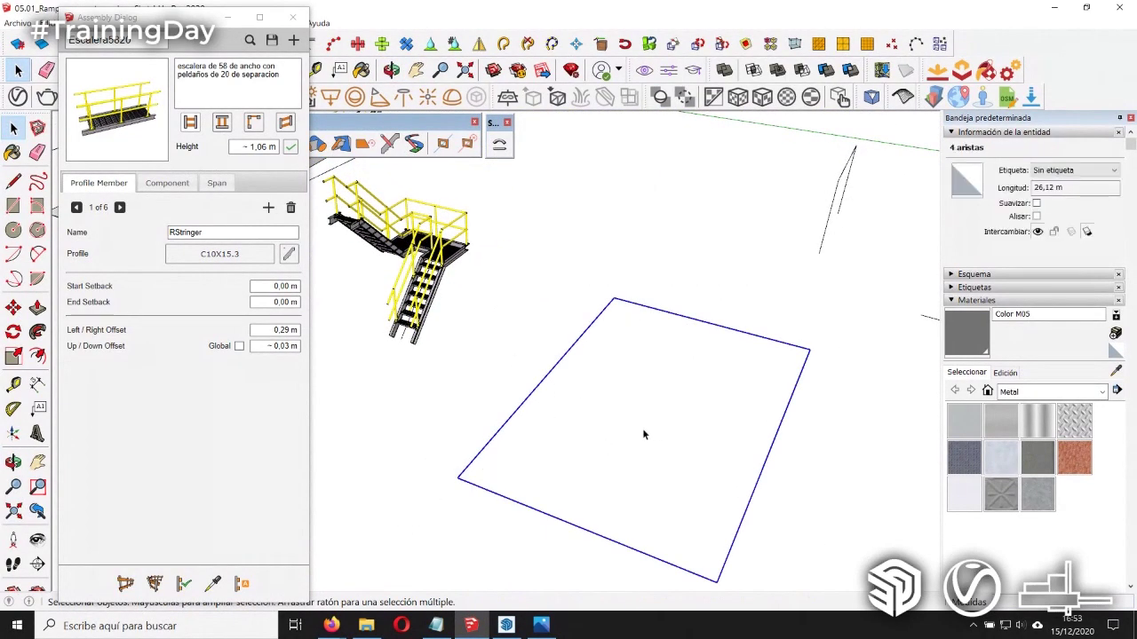
Step: Build the Cavity Wall assembly from the library on the square's edges and inspect the walls
click(249, 42)
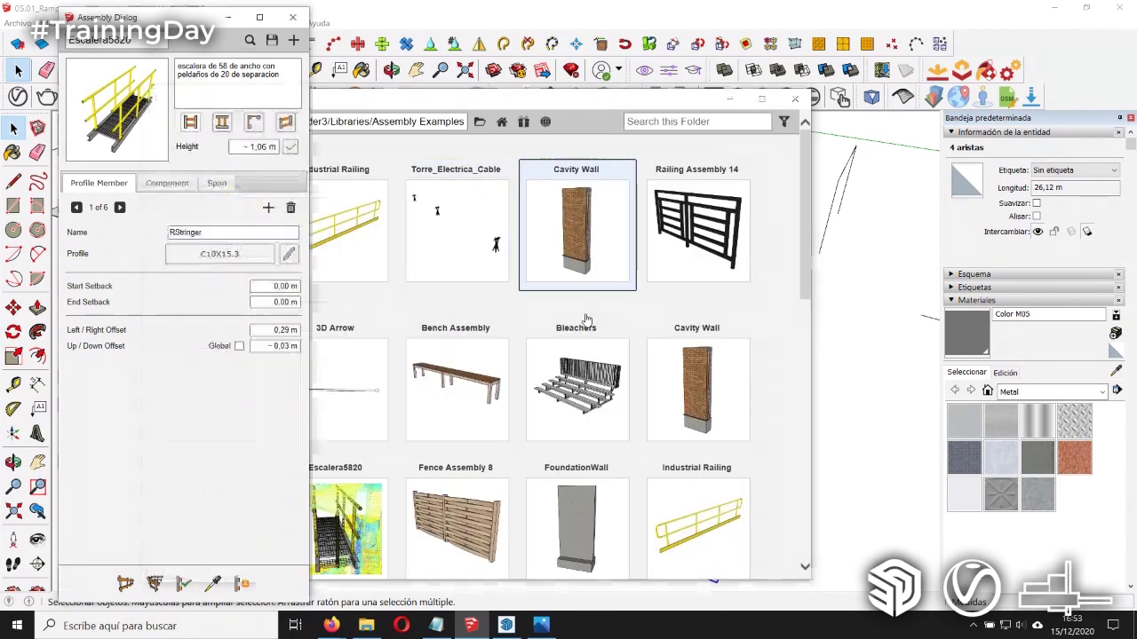
click(155, 583)
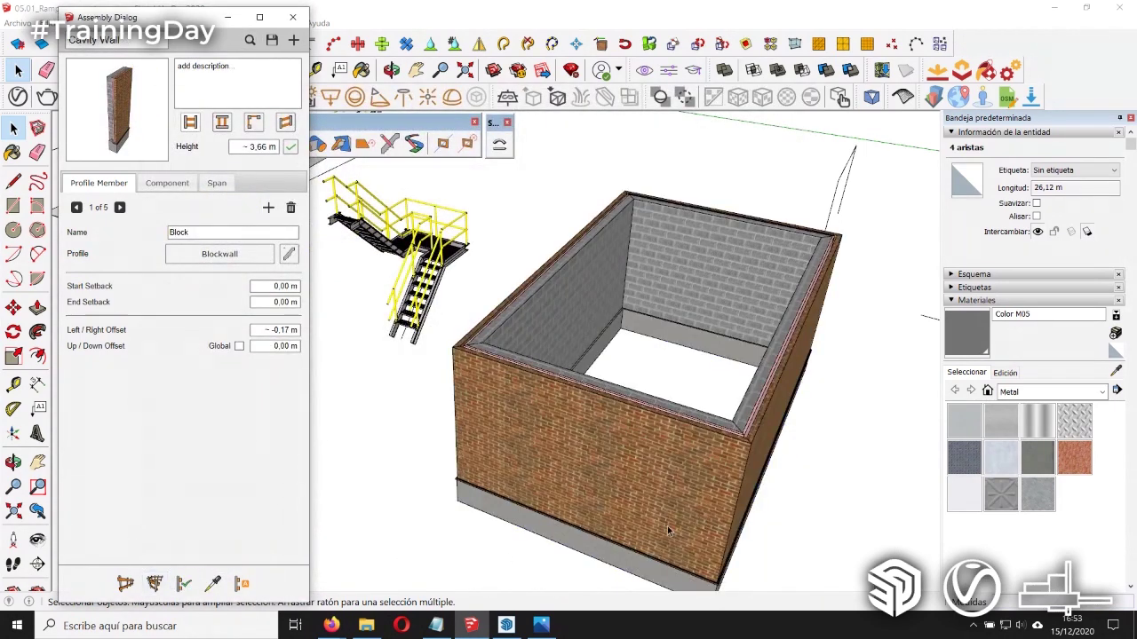
middle_drag(670, 531, 665, 500)
scroll(570, 467, up, 3)
scroll(570, 468, up, 2)
mouse_move(570, 468)
middle_down()
mouse_move(743, 459)
mouse_move(665, 477)
mouse_move(603, 427)
mouse_move(726, 453)
mouse_move(843, 446)
mouse_move(603, 414)
mouse_move(642, 338)
mouse_move(618, 330)
mouse_move(604, 380)
mouse_move(551, 373)
middle_up()
Step: Bring up Profile Builder's Hole Tool settings while viewing the box interior
click(370, 122)
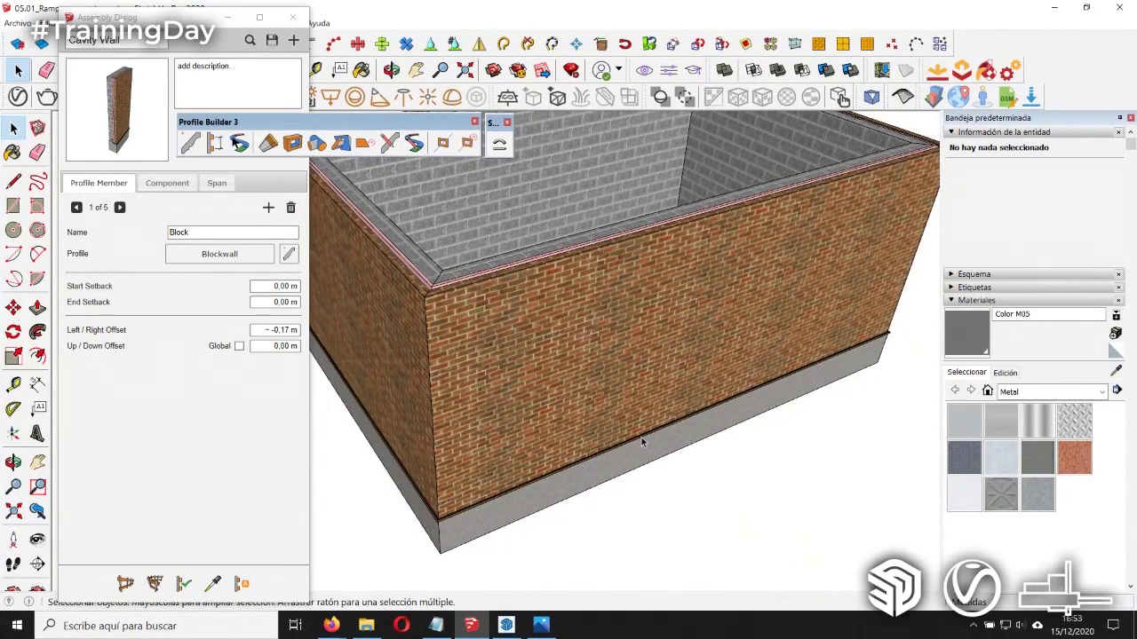
middle_drag(601, 400, 800, 271)
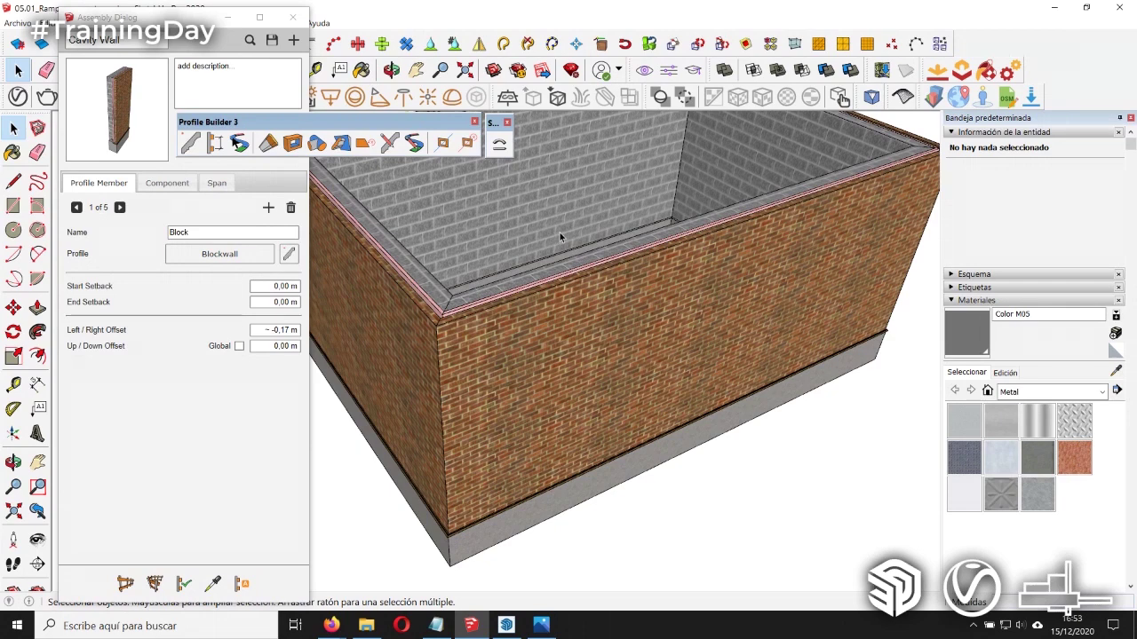
click(468, 143)
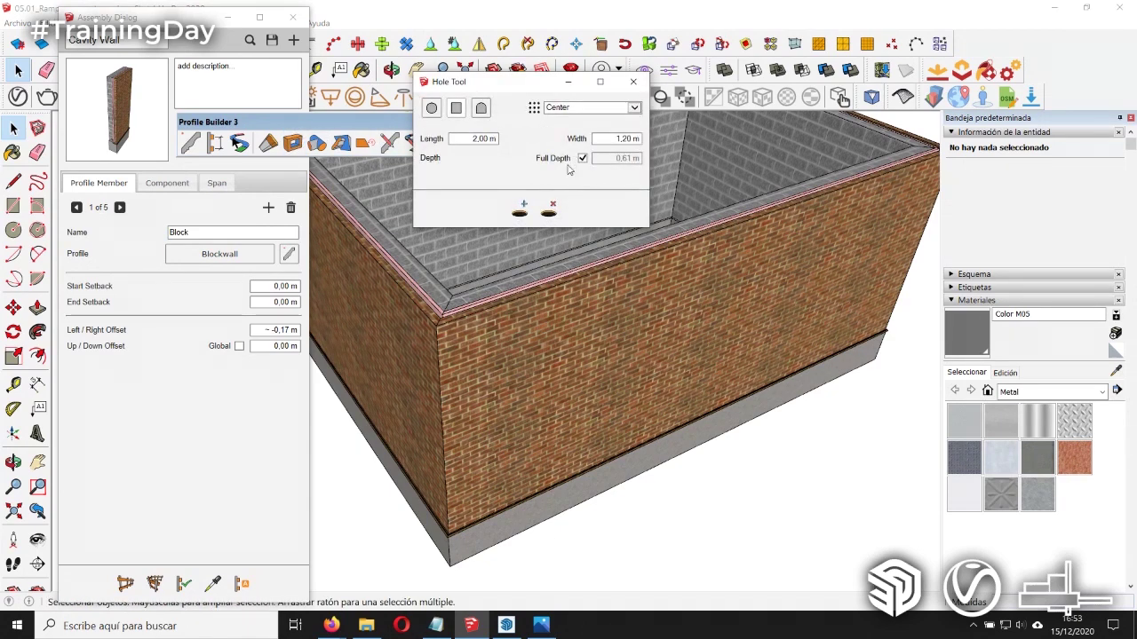
Step: Cut a 2.00 × 1.20 m window opening into the front wall
click(530, 220)
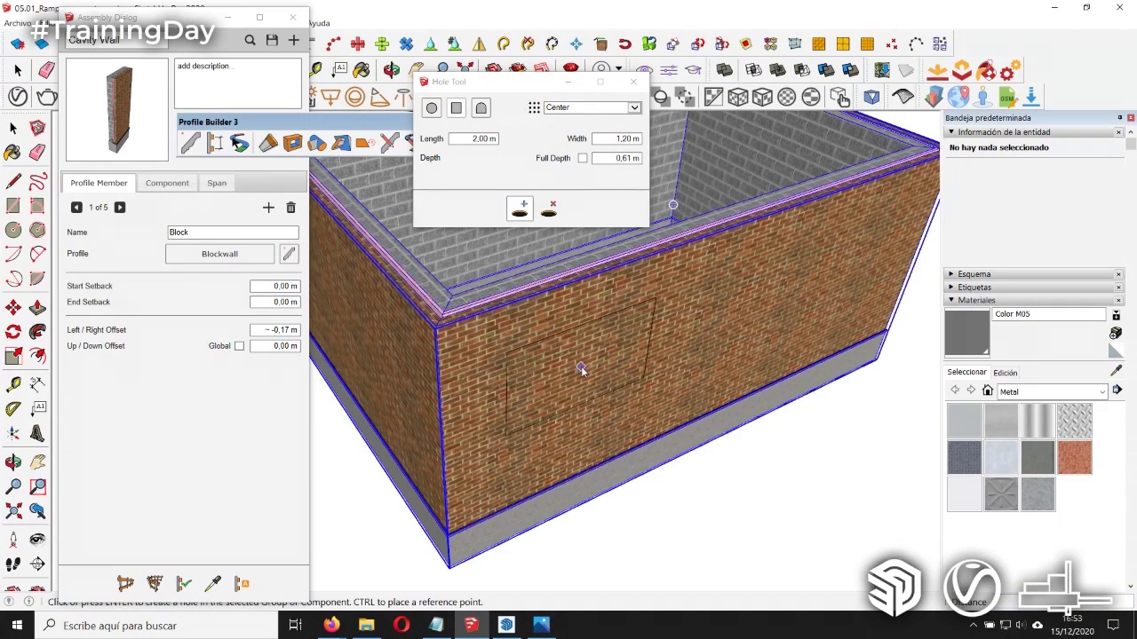
click(583, 371)
mouse_move(682, 525)
middle_down()
mouse_move(637, 380)
mouse_move(637, 312)
middle_up()
scroll(636, 380, up, 5)
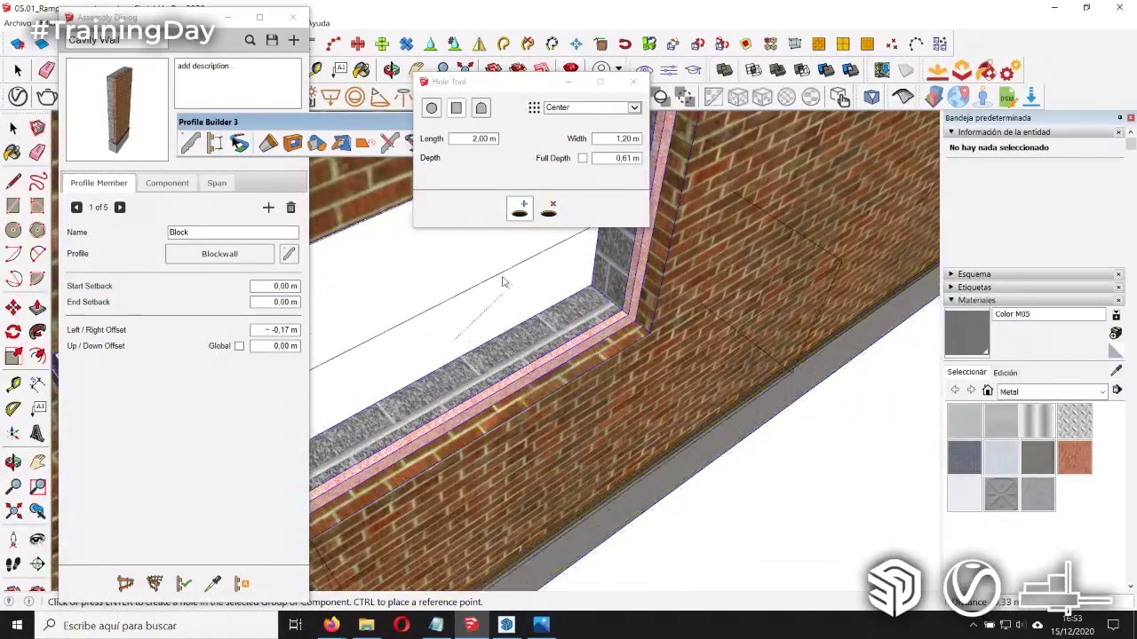
scroll(736, 349, down, 5)
mouse_move(736, 349)
middle_down()
mouse_move(591, 472)
mouse_move(617, 299)
mouse_move(620, 357)
mouse_move(549, 409)
middle_up()
Step: Enable Full Depth and cut another 2.00 × 1.20 m opening through the walls
click(582, 158)
scroll(613, 337, down, 3)
click(620, 357)
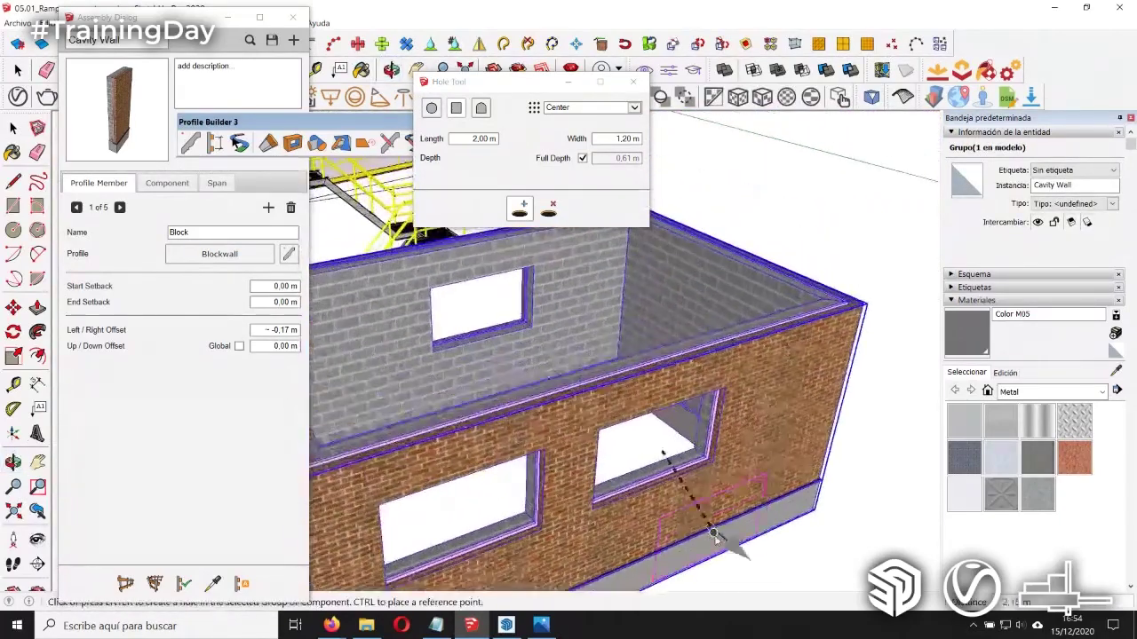
scroll(560, 410, down, 4)
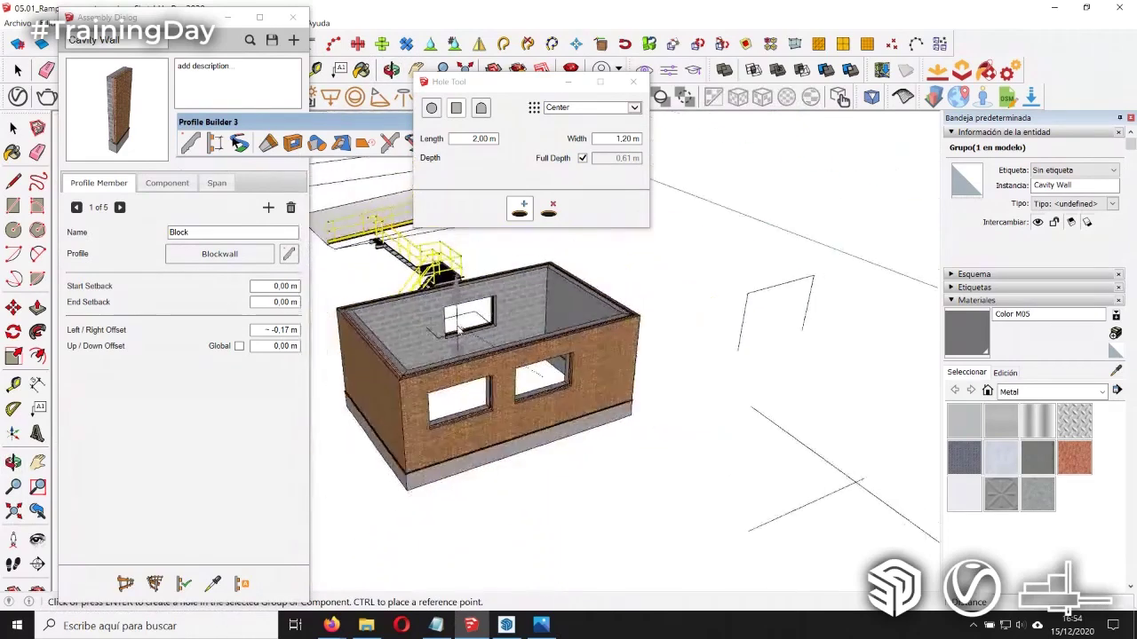
scroll(578, 413, down, 3)
key(space)
click(594, 415)
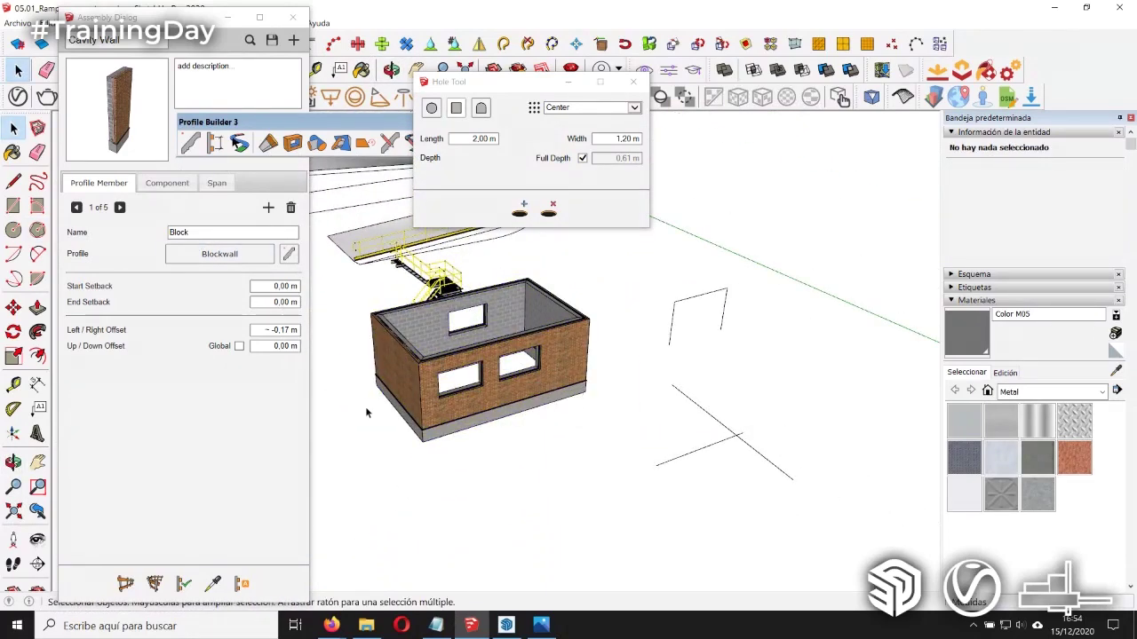
Step: Select the three-edge frame outline beside the building
middle_drag(489, 395, 490, 432)
scroll(744, 279, up, 4)
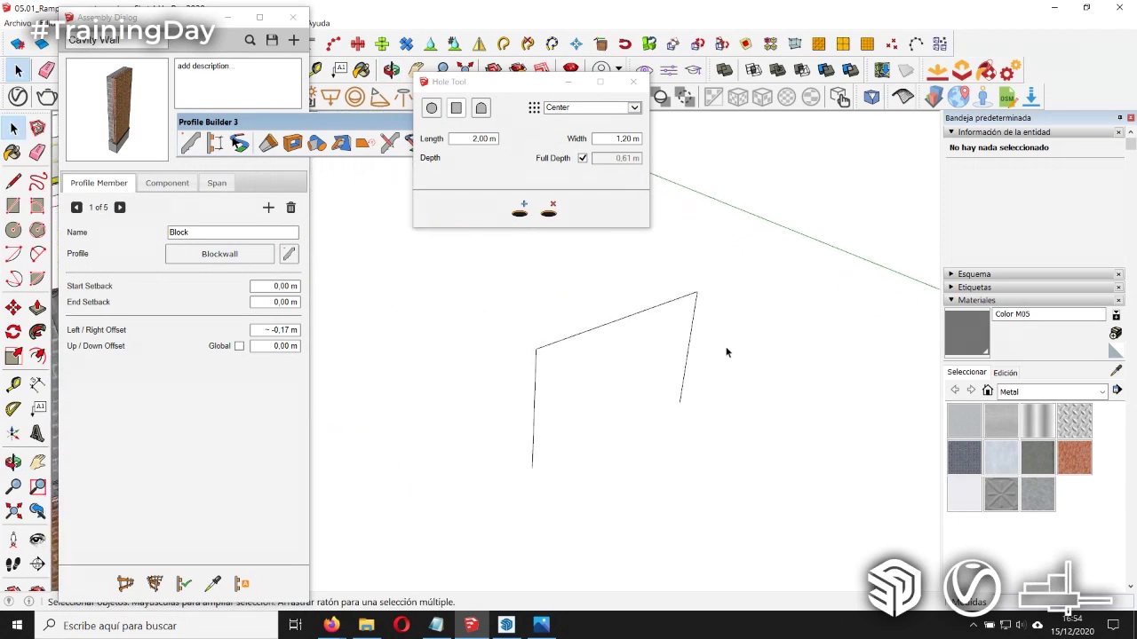
drag(775, 479, 477, 305)
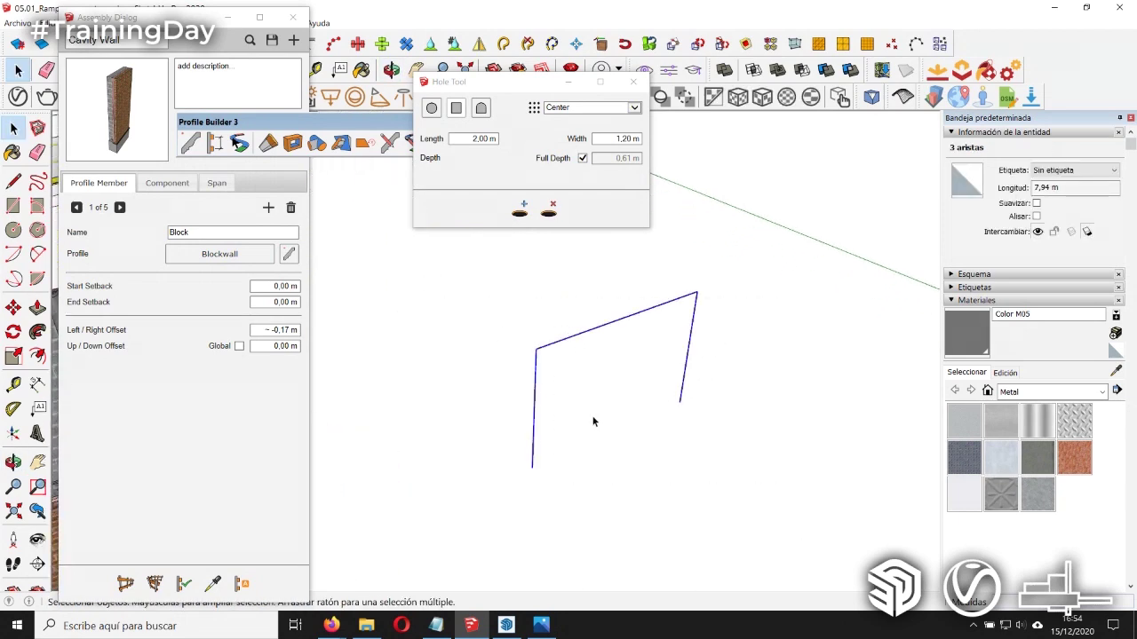
Step: Choose the W6X20 profile from the Profile Builder profile library
click(627, 86)
click(191, 145)
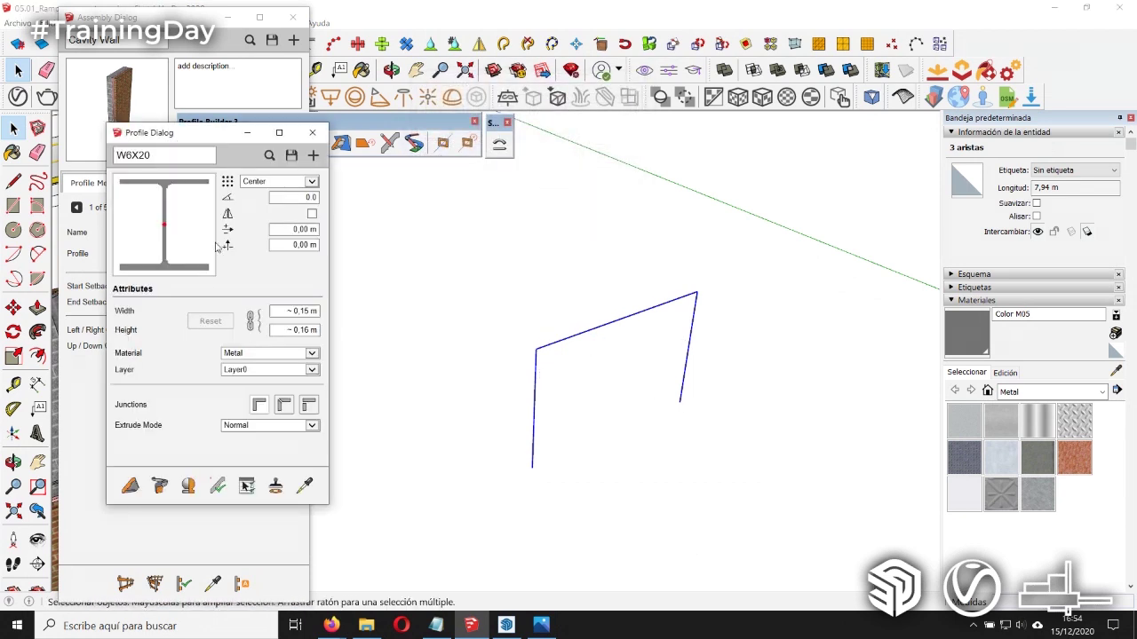
click(269, 156)
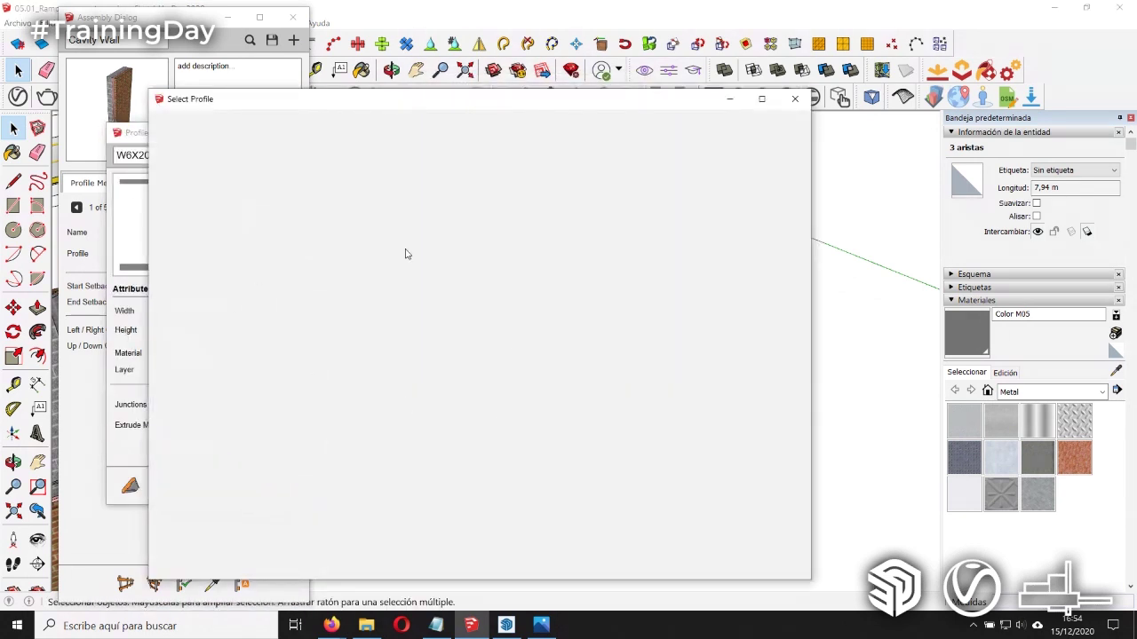
scroll(800, 252, down, 3)
scroll(789, 241, up, 2)
scroll(769, 202, up, 1)
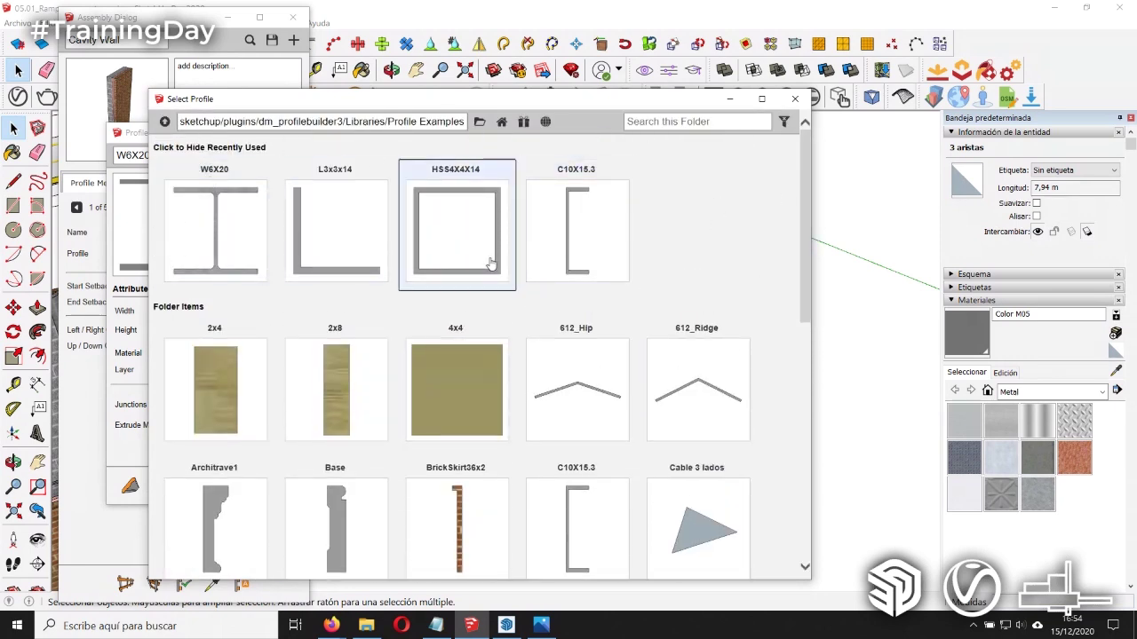
click(796, 105)
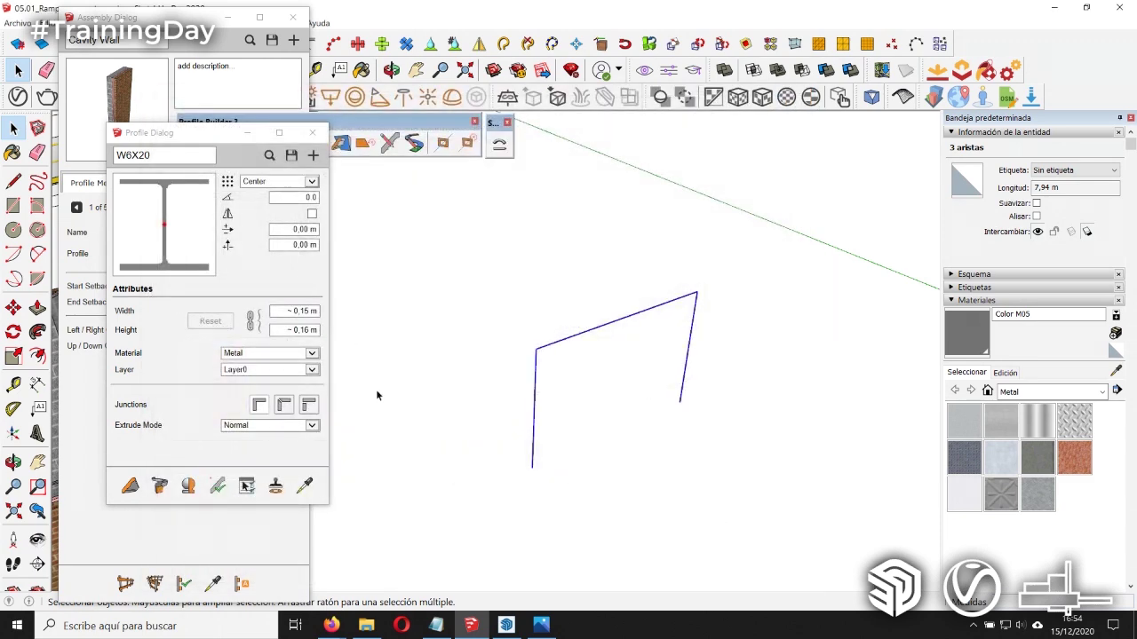
Step: Extrude W6X20 I-beams along the frame edges and the two crossing edges
click(160, 489)
mouse_move(606, 502)
middle_down()
mouse_move(782, 311)
mouse_move(557, 503)
mouse_move(553, 257)
middle_up()
scroll(557, 503, down, 5)
scroll(599, 345, up, 2)
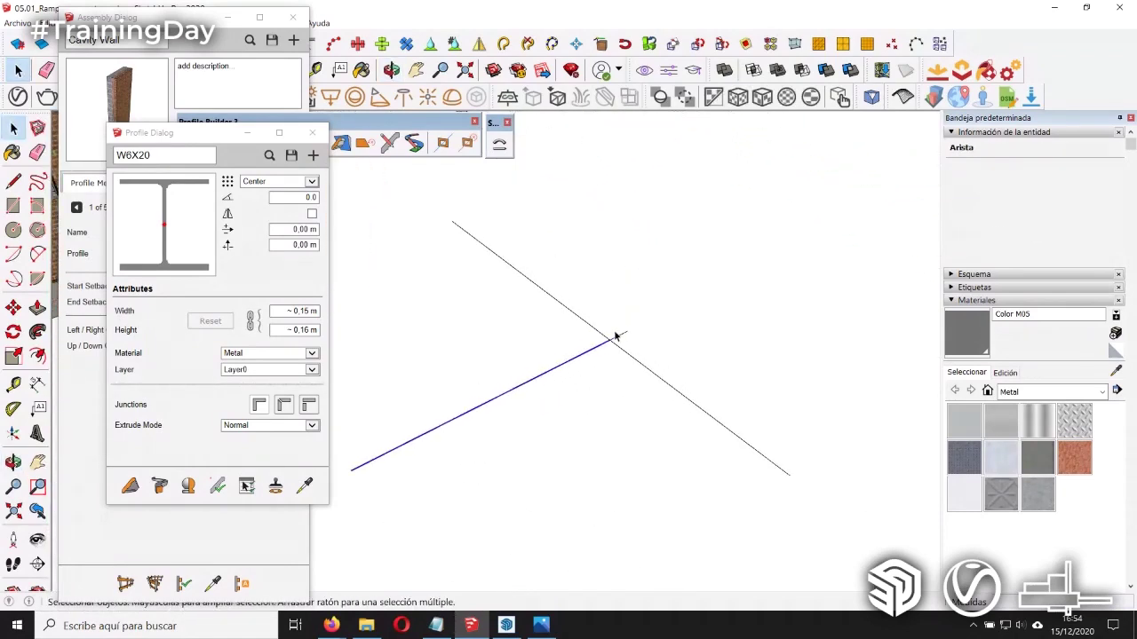
click(613, 335)
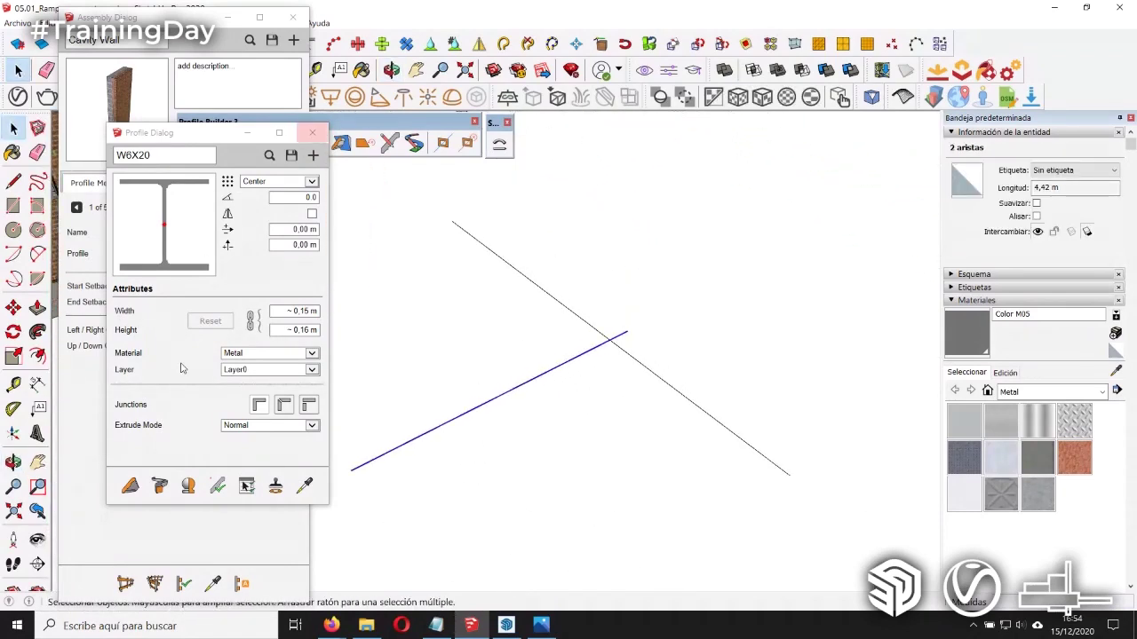
click(131, 486)
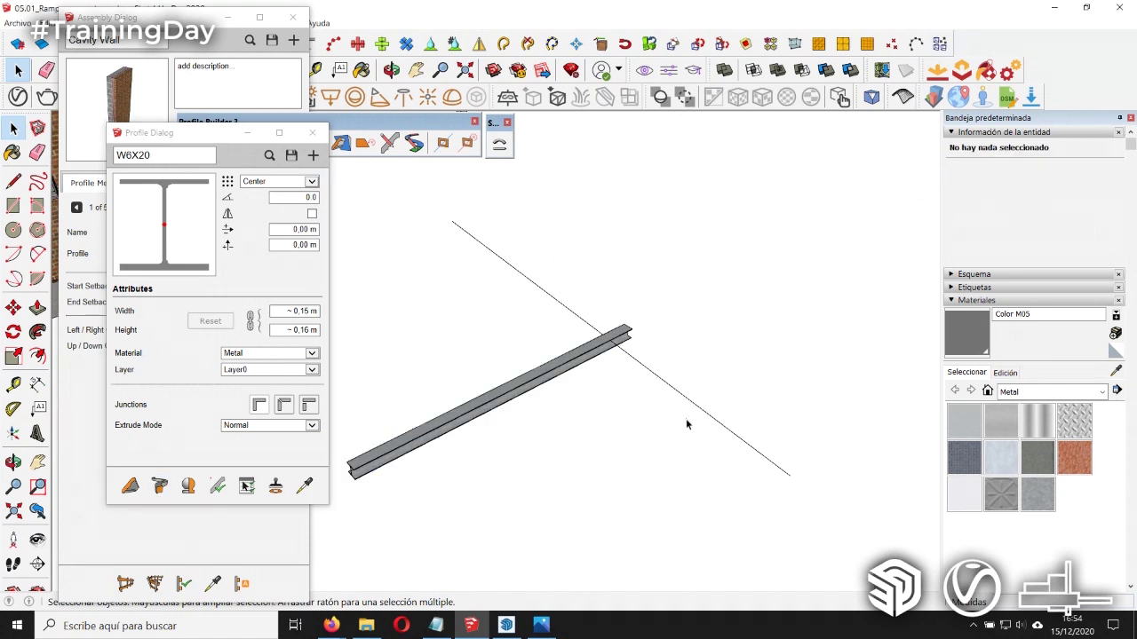
drag(578, 281, 499, 305)
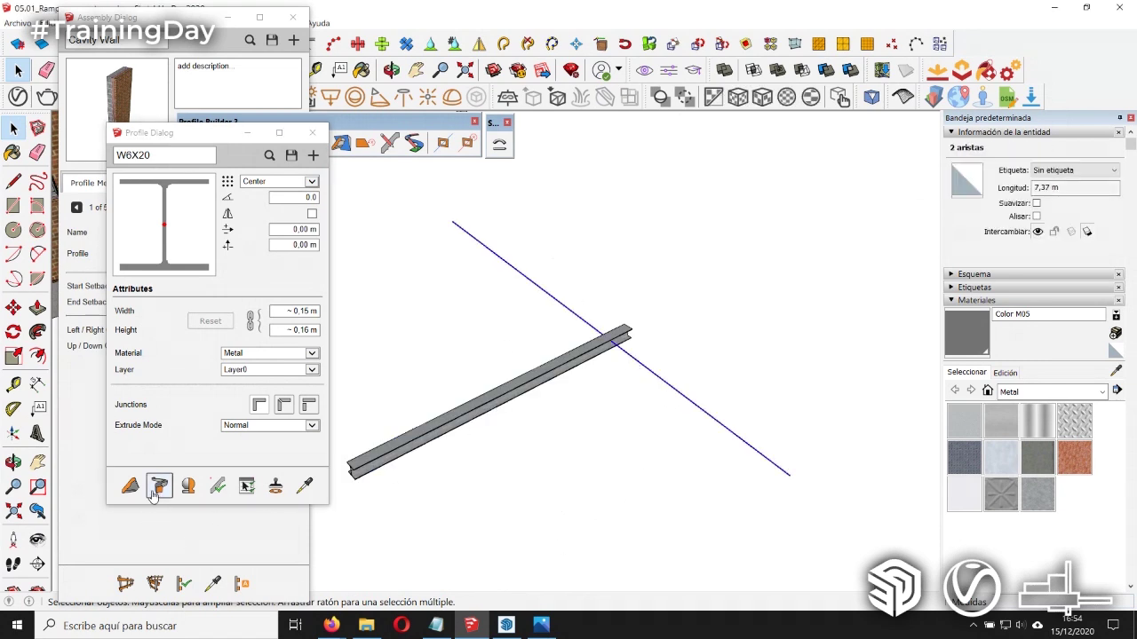
click(153, 494)
scroll(585, 287, up, 3)
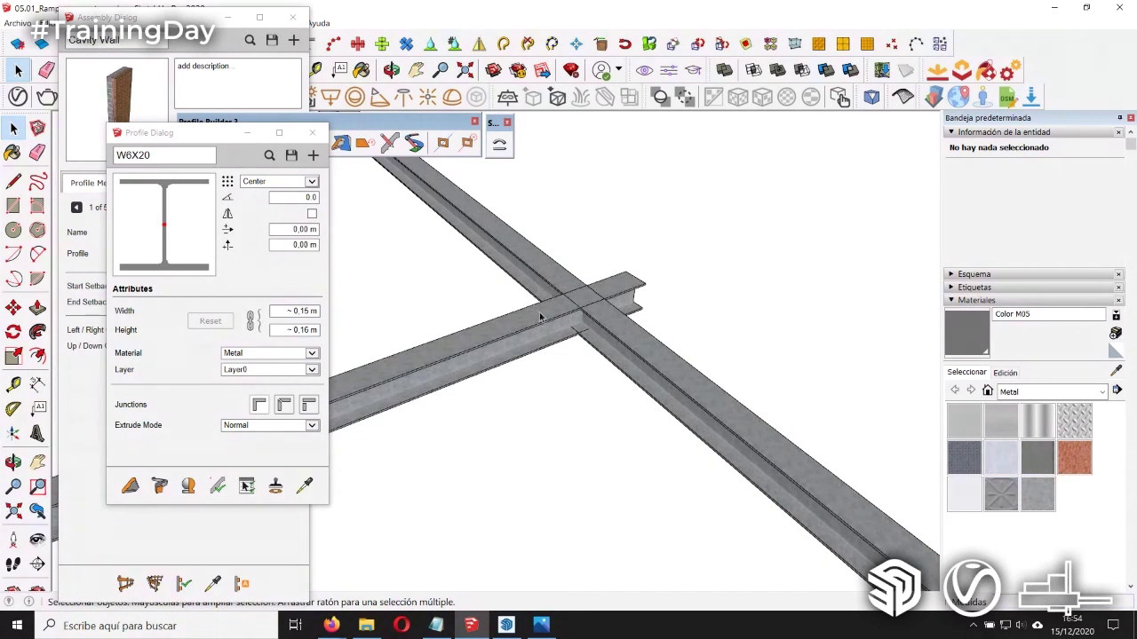
Step: Apply the W6X20 I-beam profile to the lower-left crossing beam
click(607, 297)
click(613, 348)
click(495, 348)
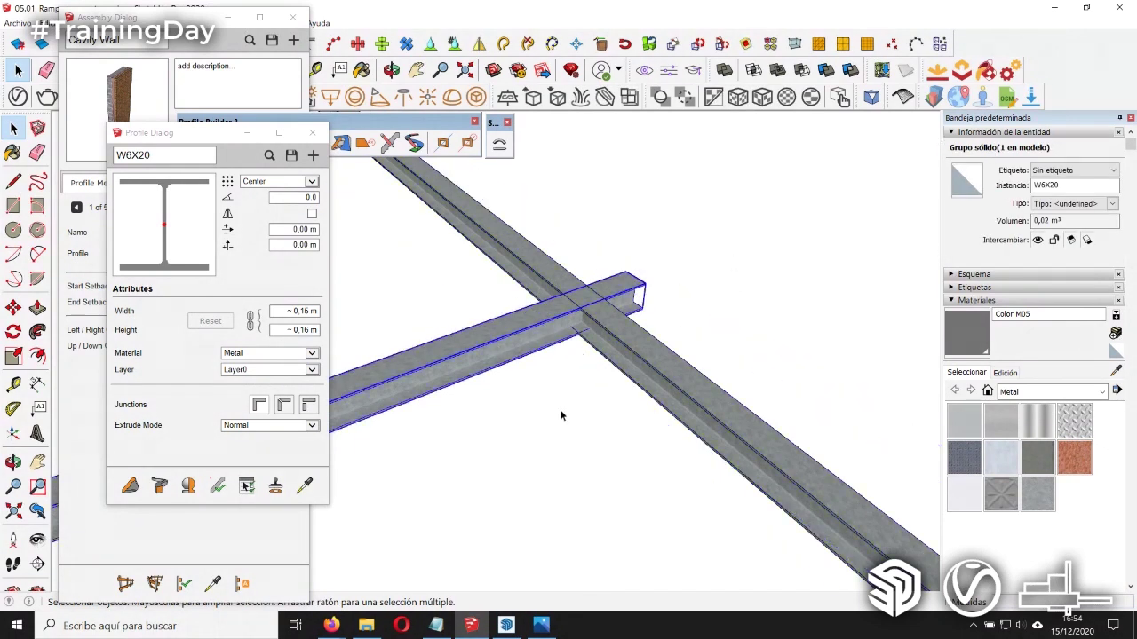
click(582, 286)
key(ctrl+z)
click(242, 285)
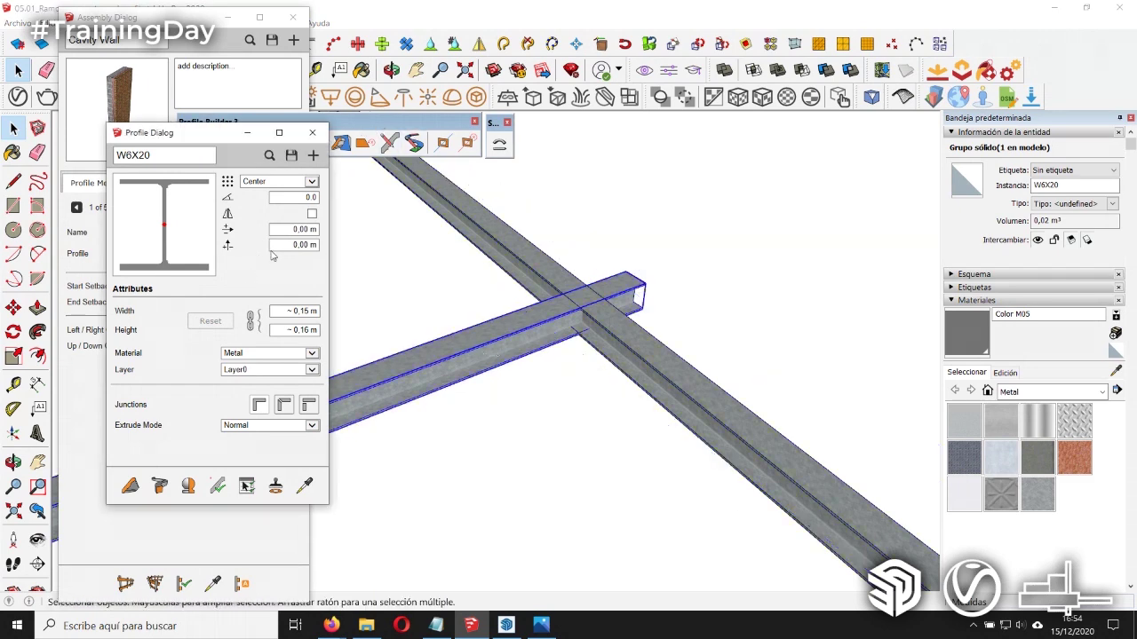
click(311, 133)
click(582, 295)
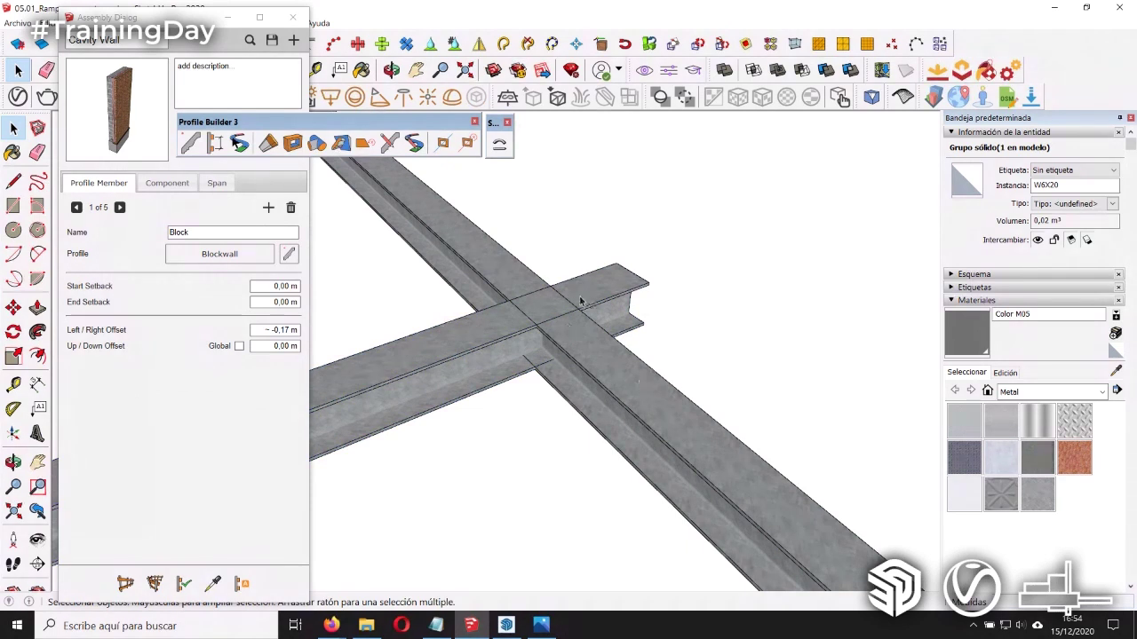
Step: Trim the crossing beam's end against the long beam with the Trim tool
click(317, 143)
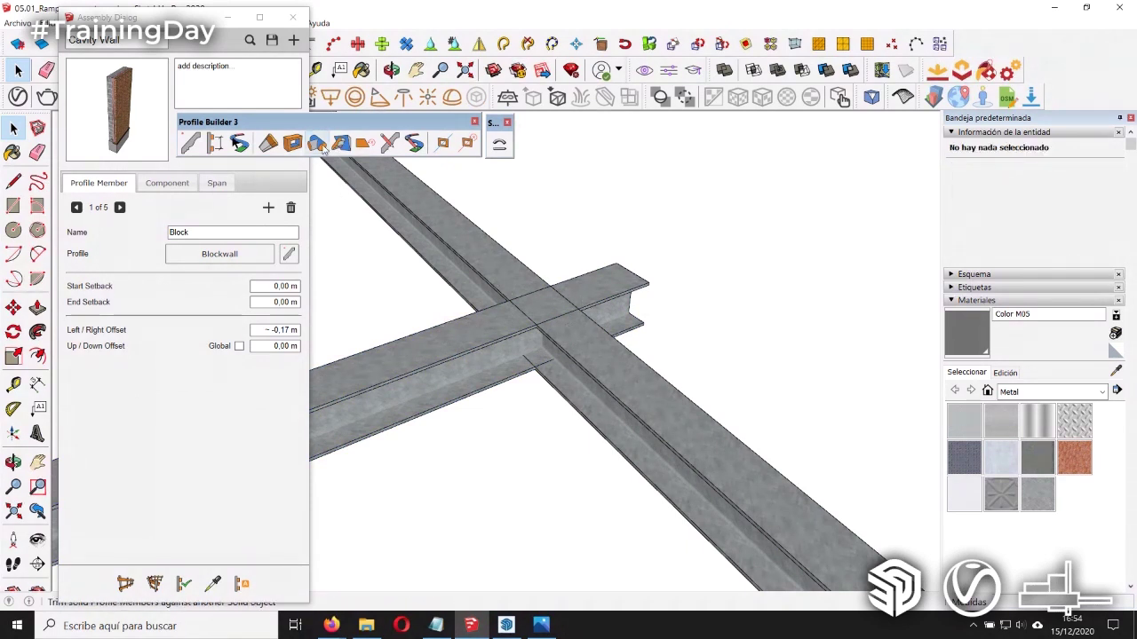
click(580, 345)
click(484, 335)
mouse_move(503, 447)
middle_down()
mouse_move(596, 393)
mouse_move(520, 398)
mouse_move(512, 295)
mouse_move(560, 348)
middle_up()
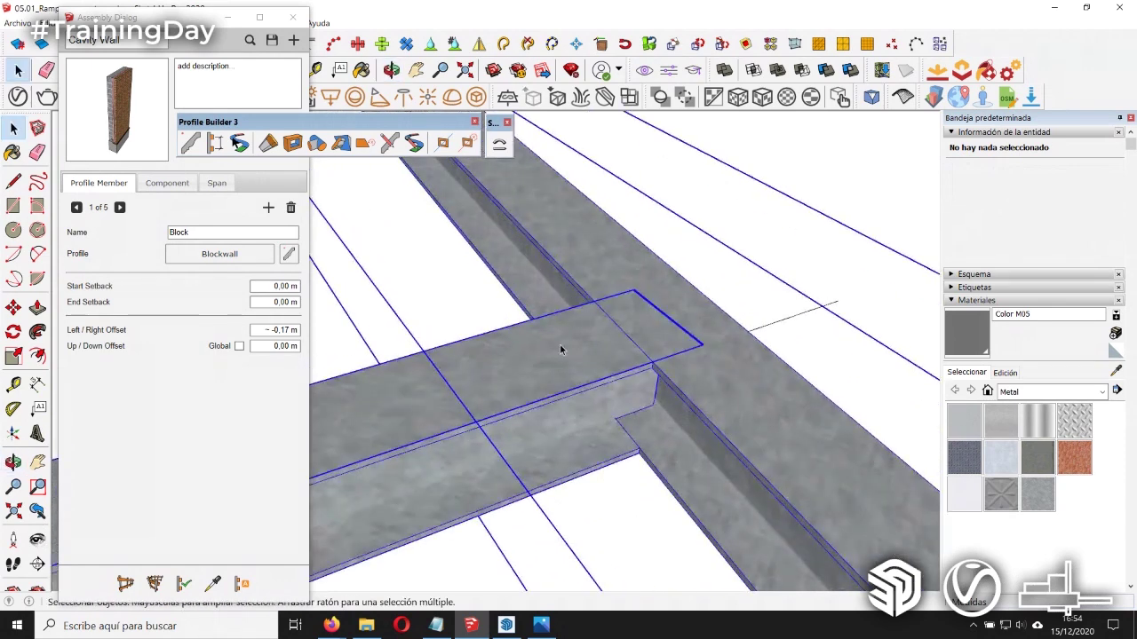
Step: Move the trimmed beam so its cut end meets the long beam in a T-joint
click(561, 372)
key(m)
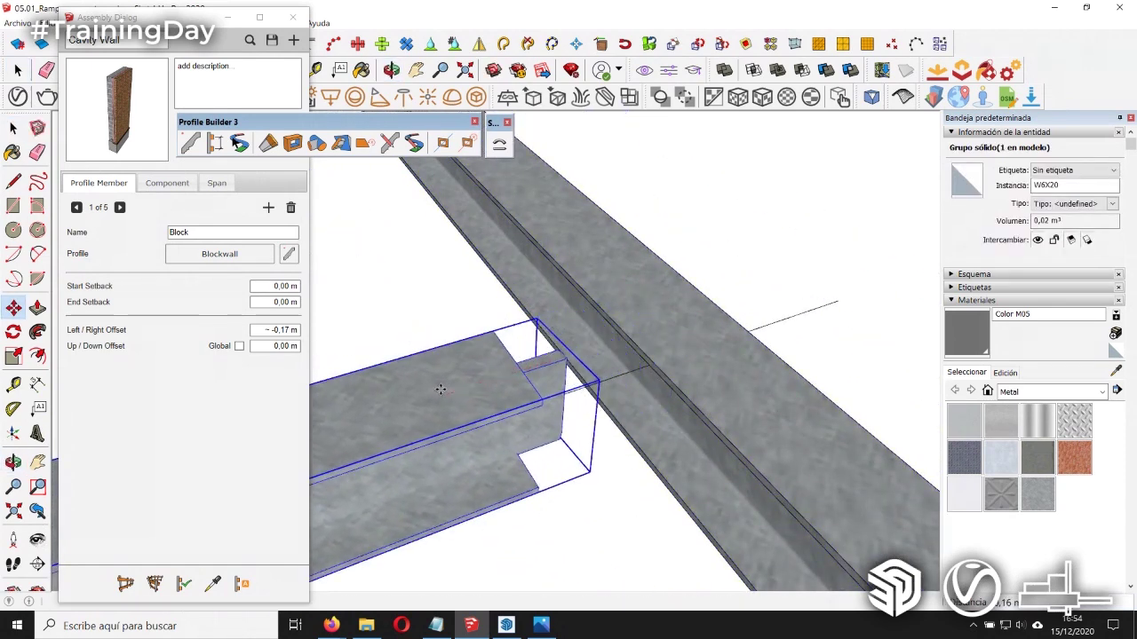
mouse_move(414, 381)
middle_down()
mouse_move(338, 317)
mouse_move(500, 358)
mouse_move(594, 317)
mouse_move(645, 261)
mouse_move(506, 376)
mouse_move(413, 429)
mouse_move(515, 452)
mouse_move(627, 454)
middle_up()
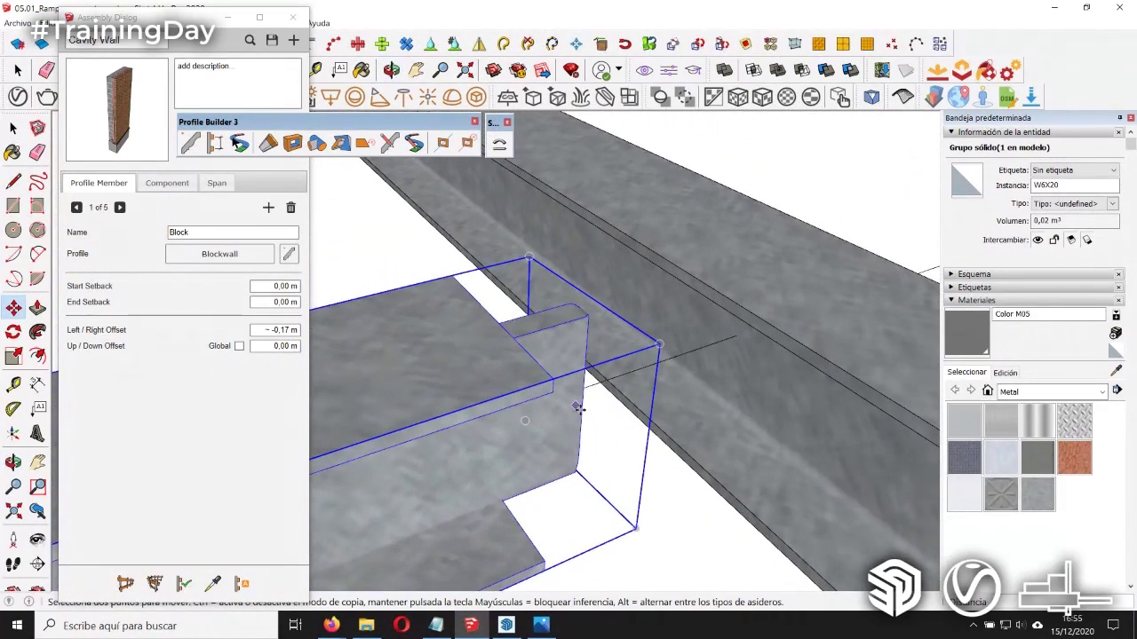
scroll(578, 409, down, 3)
scroll(562, 393, down, 2)
scroll(562, 394, down, 2)
scroll(621, 369, down, 1)
scroll(586, 382, down, 1)
scroll(577, 382, up, 3)
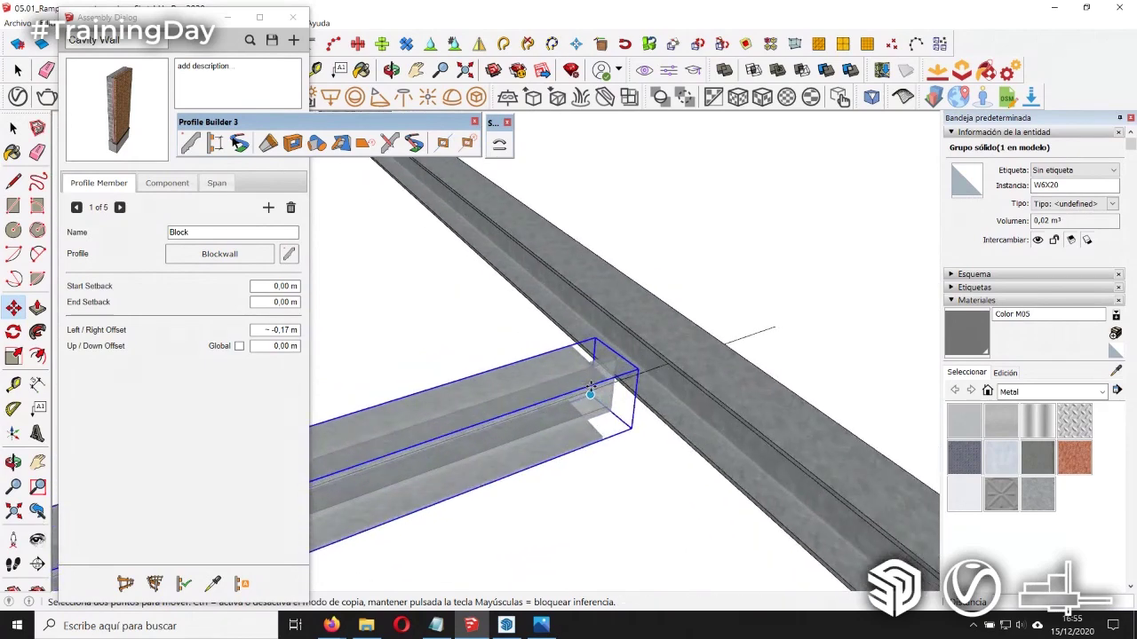
scroll(569, 381, up, 1)
scroll(562, 380, down, 2)
scroll(562, 380, down, 2)
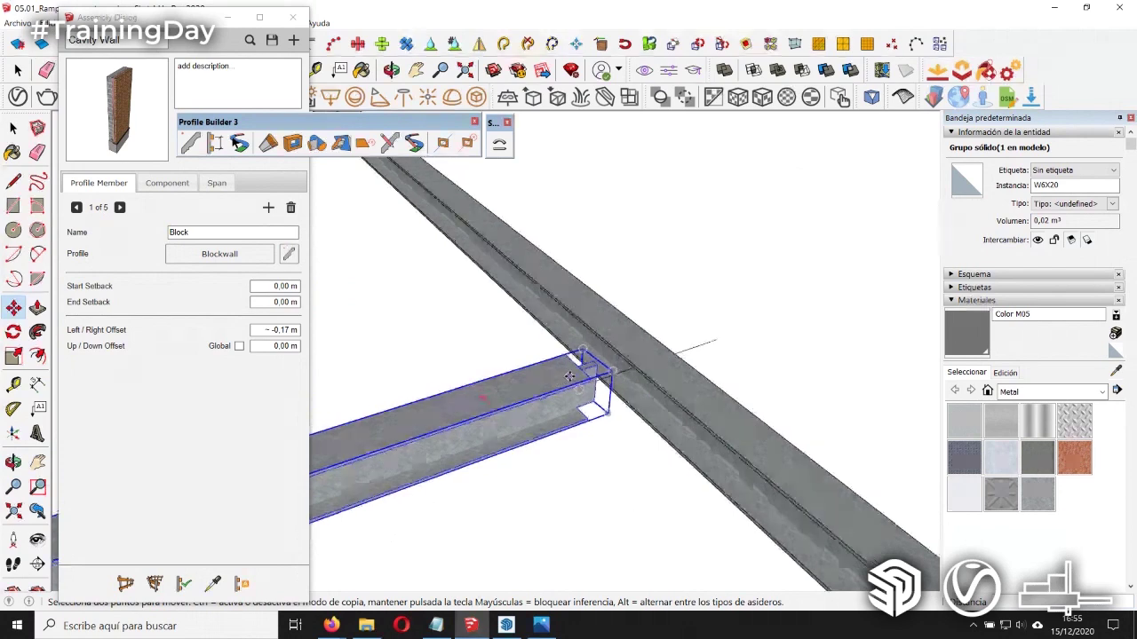
scroll(568, 373, down, 2)
scroll(581, 364, down, 2)
scroll(601, 346, down, 1)
scroll(560, 342, down, 1)
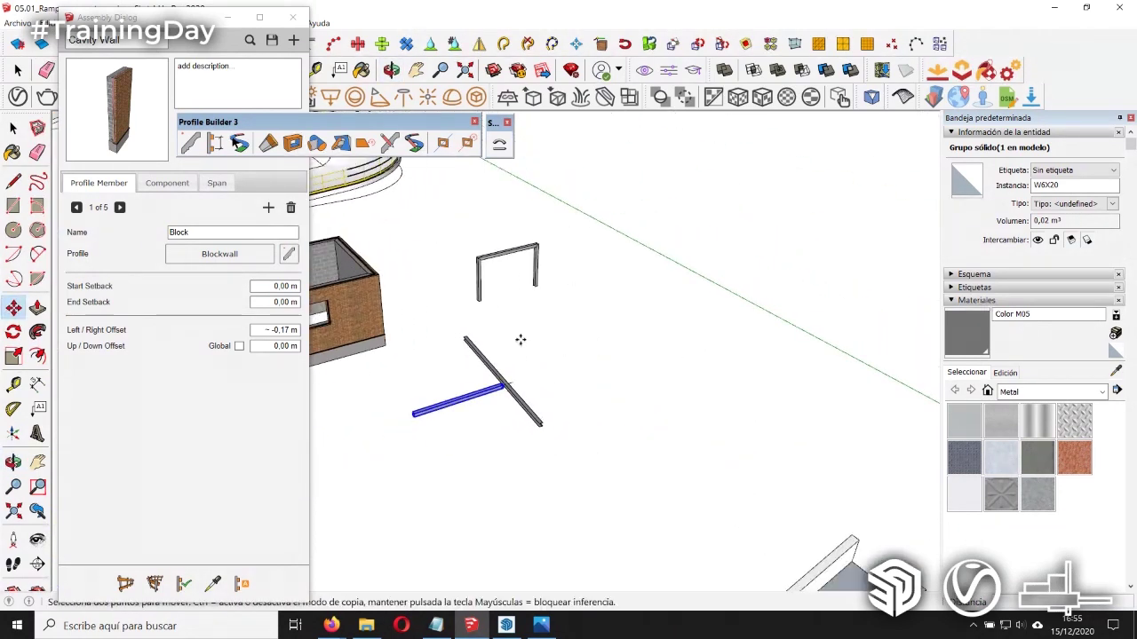
scroll(533, 331, down, 2)
scroll(621, 306, down, 2)
drag(698, 287, 449, 508)
middle_drag(448, 508, 434, 306)
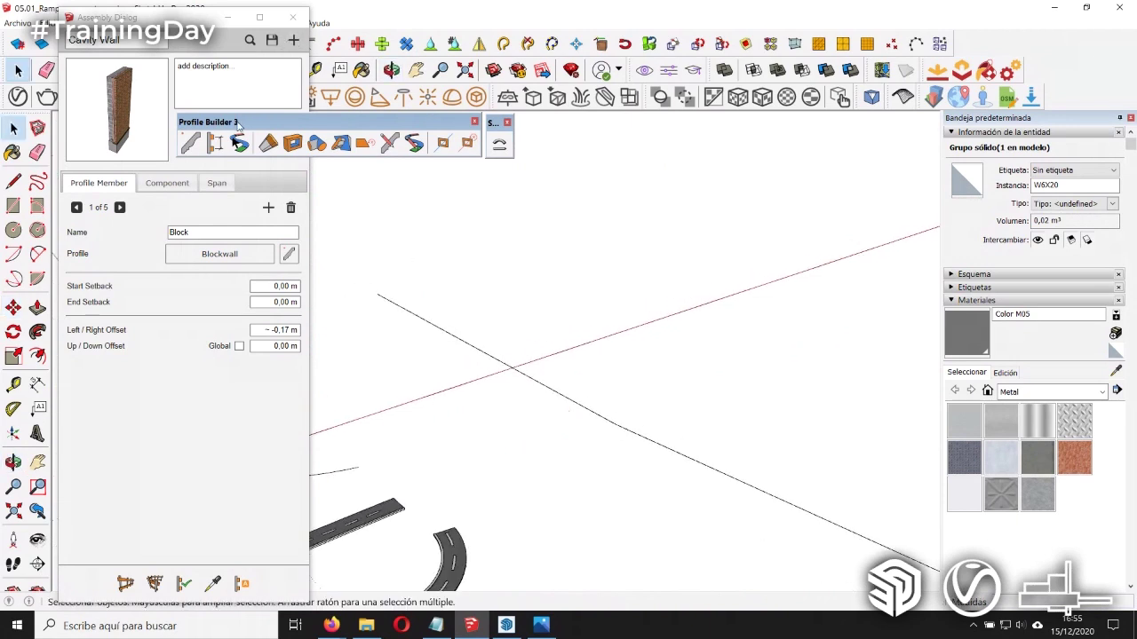
Step: Place Torre_Electrica towers at three points along the guide line, generating the cables
click(250, 41)
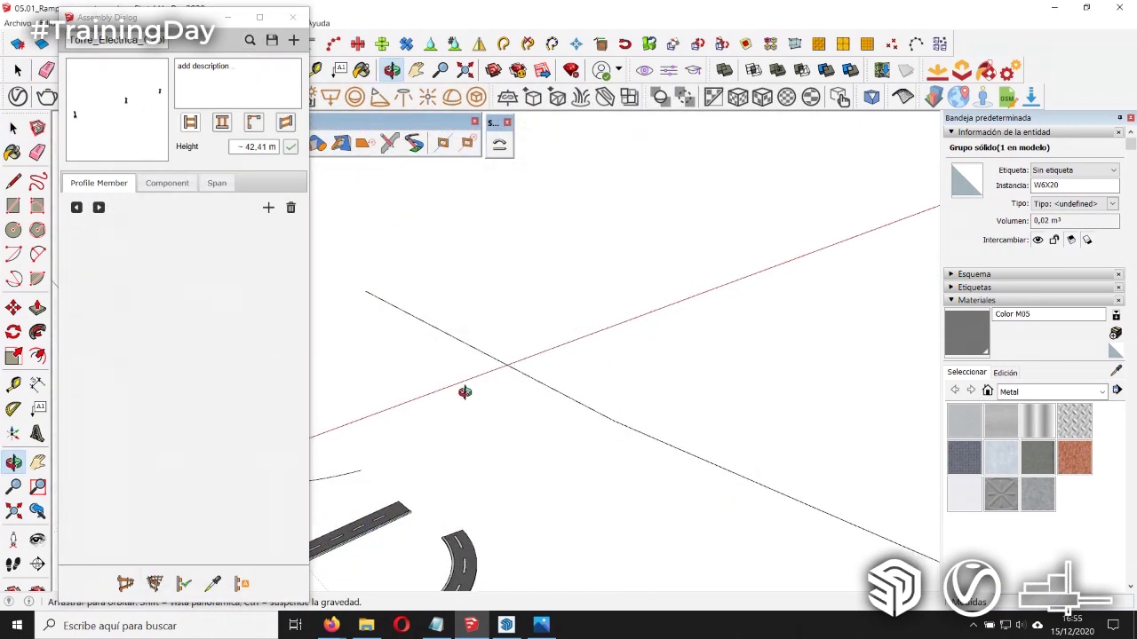
click(124, 585)
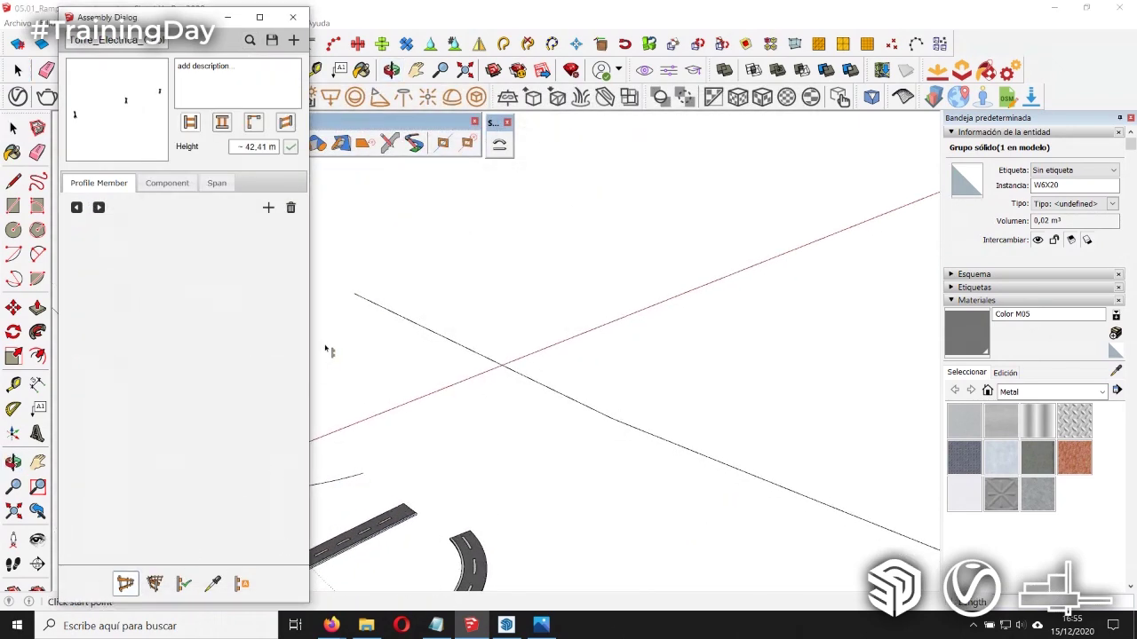
click(354, 296)
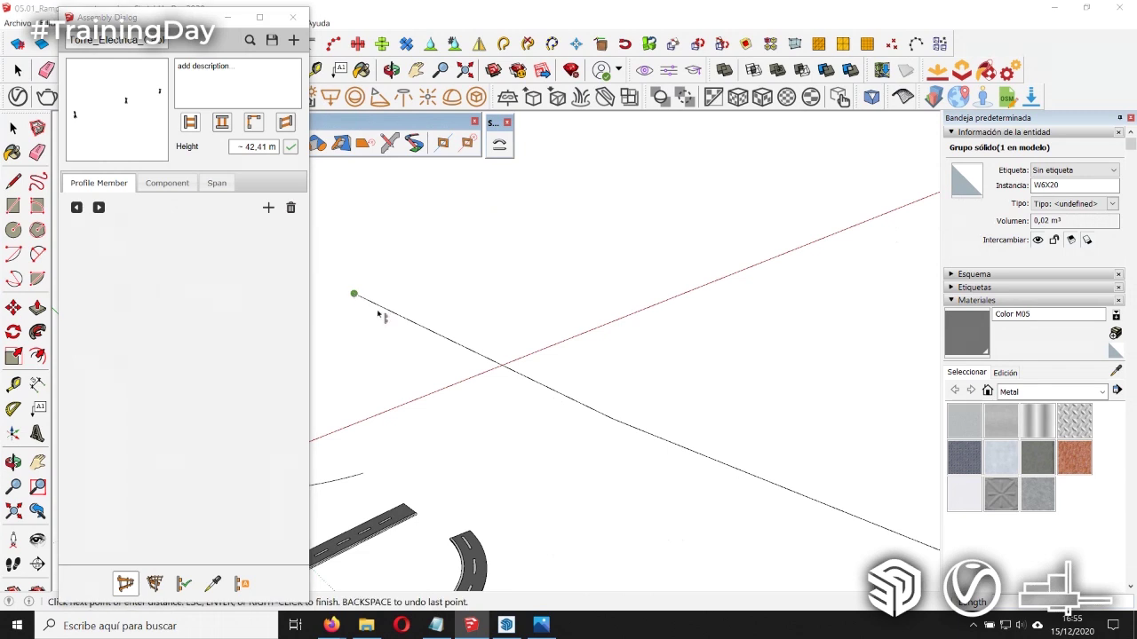
click(616, 426)
mouse_move(622, 406)
middle_down()
mouse_move(731, 436)
mouse_move(535, 427)
middle_up()
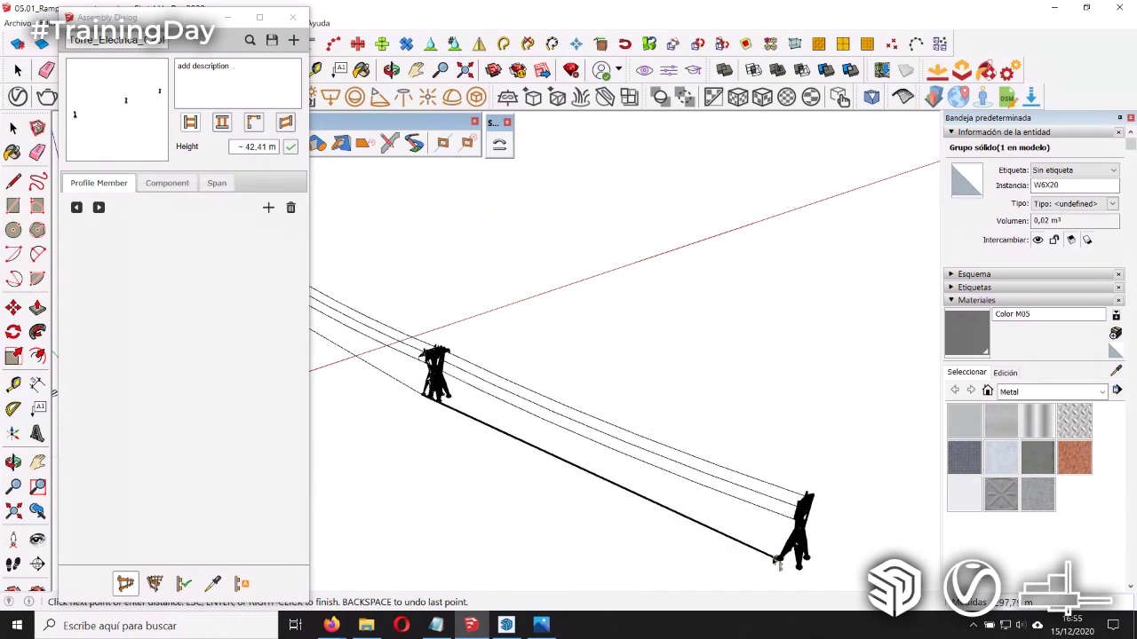
middle_drag(804, 497, 599, 417)
click(607, 421)
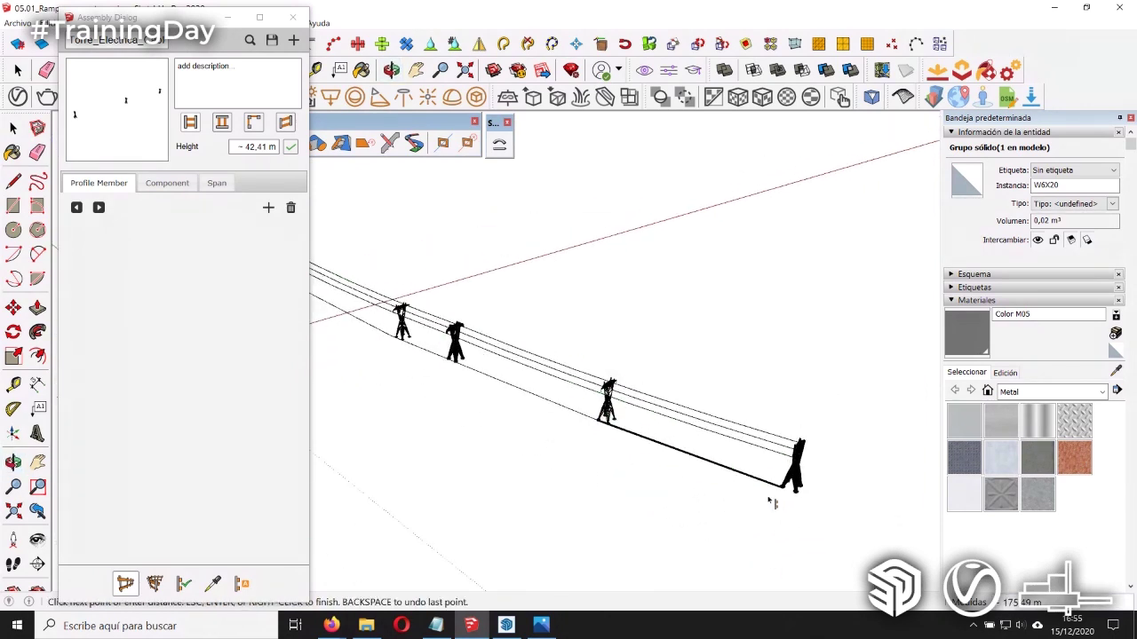
key(Return)
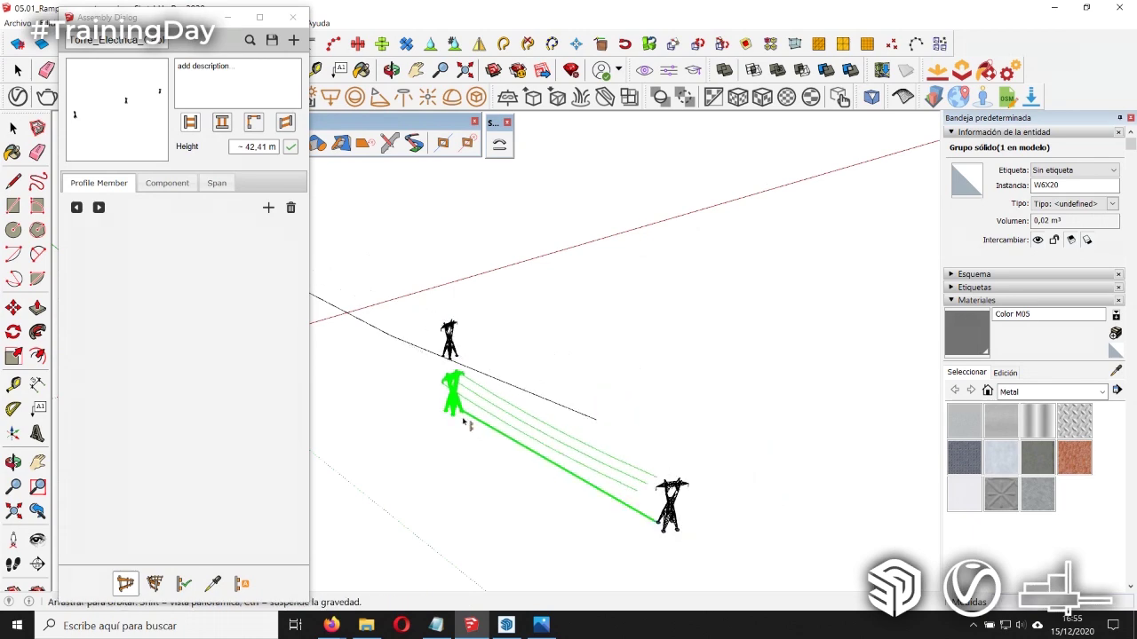
Step: Inspect the tower line and road, and close the Profile Builder tools
middle_drag(465, 421, 654, 467)
scroll(672, 470, up, 3)
scroll(621, 426, up, 3)
scroll(621, 400, up, 3)
mouse_move(622, 373)
middle_down()
mouse_move(617, 275)
mouse_move(510, 177)
mouse_move(545, 338)
mouse_move(571, 320)
mouse_move(560, 317)
mouse_move(581, 330)
mouse_move(530, 393)
mouse_move(687, 393)
mouse_move(598, 417)
mouse_move(595, 446)
mouse_move(690, 456)
mouse_move(571, 399)
mouse_move(629, 457)
mouse_move(559, 400)
middle_up()
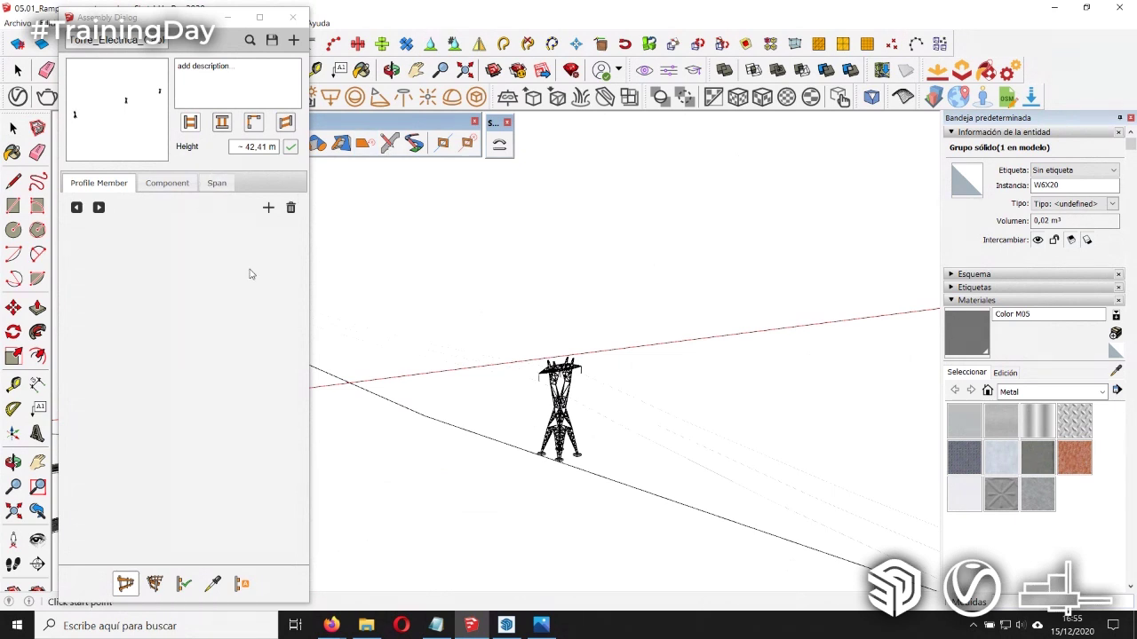
click(230, 380)
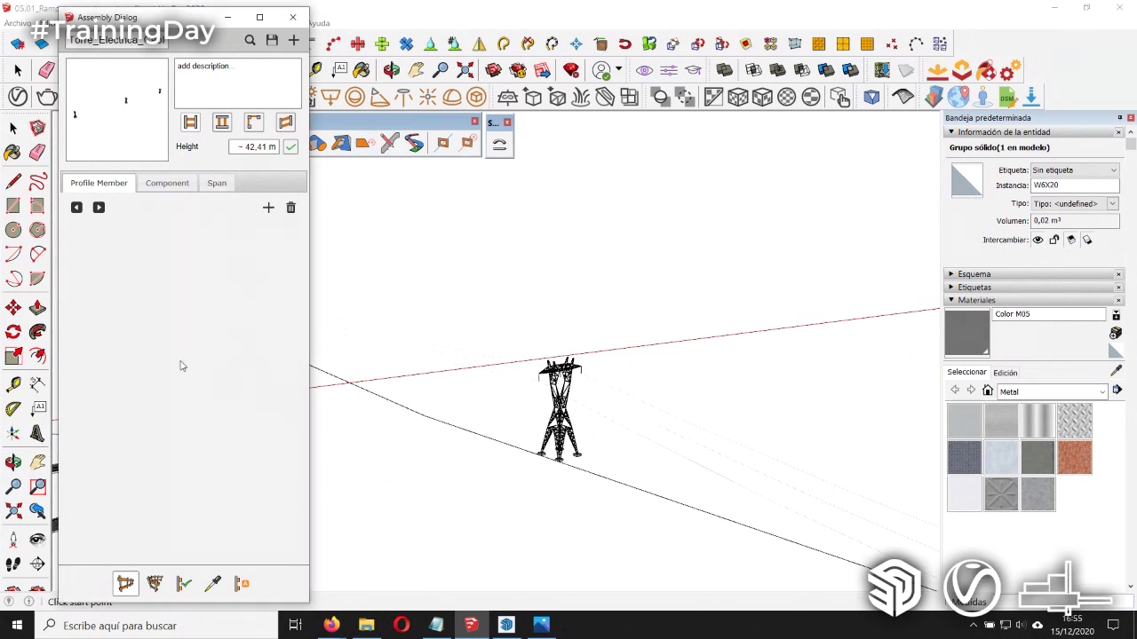
scroll(551, 471, down, 3)
mouse_move(591, 523)
middle_down()
mouse_move(637, 449)
mouse_move(460, 347)
middle_up()
mouse_move(826, 469)
middle_down()
mouse_move(723, 406)
mouse_move(751, 449)
mouse_move(751, 399)
mouse_move(772, 474)
mouse_move(881, 342)
mouse_move(583, 337)
mouse_move(455, 288)
middle_up()
scroll(722, 406, up, 2)
scroll(737, 418, up, 2)
scroll(752, 427, up, 3)
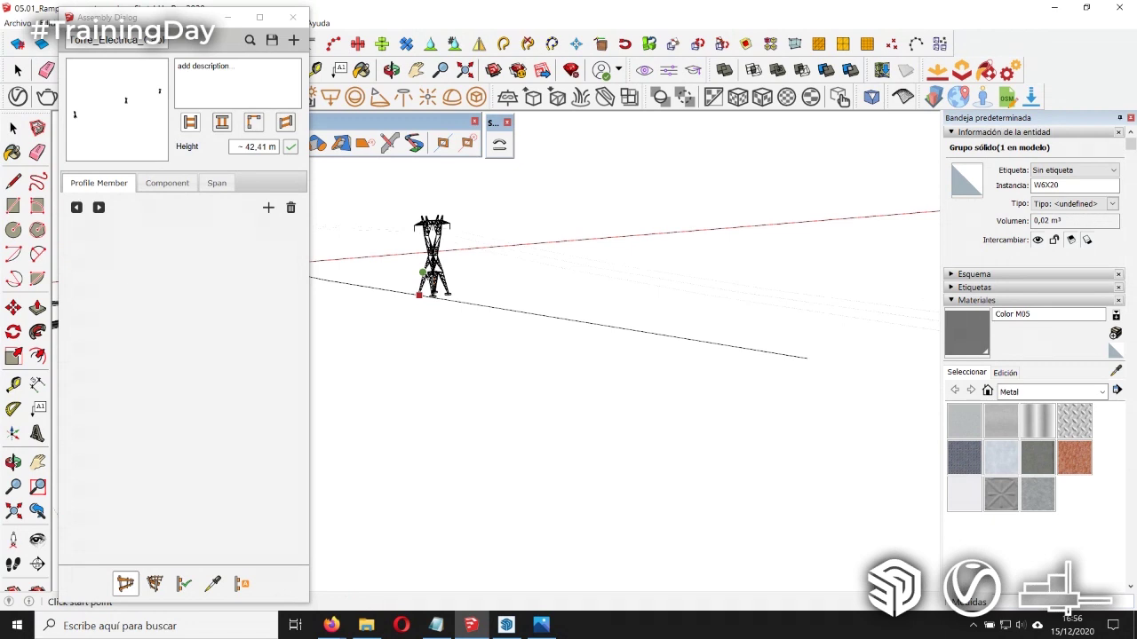
click(346, 127)
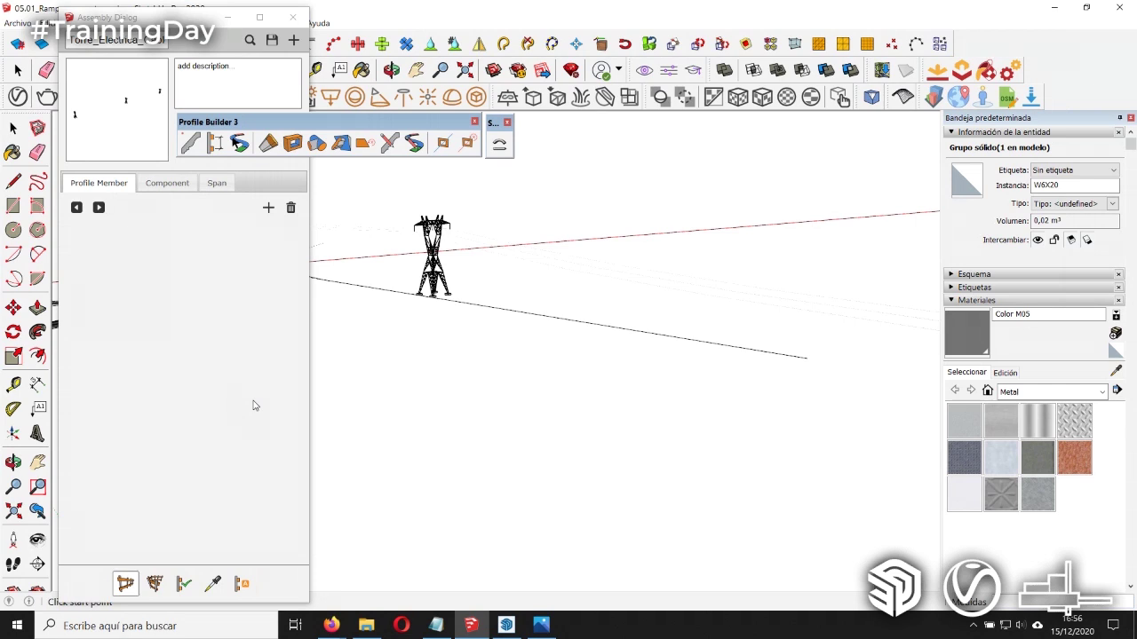
click(474, 122)
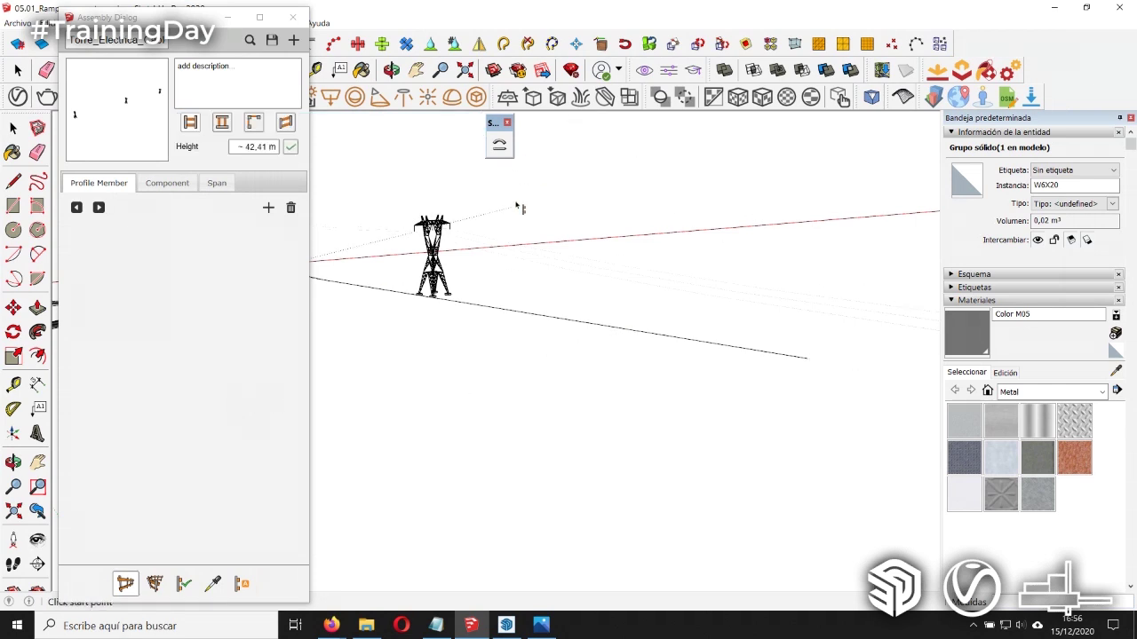
Step: Close 05.01_Rampas y carreteras.skp without saving and switch to SketchUp 2021
click(507, 123)
click(292, 16)
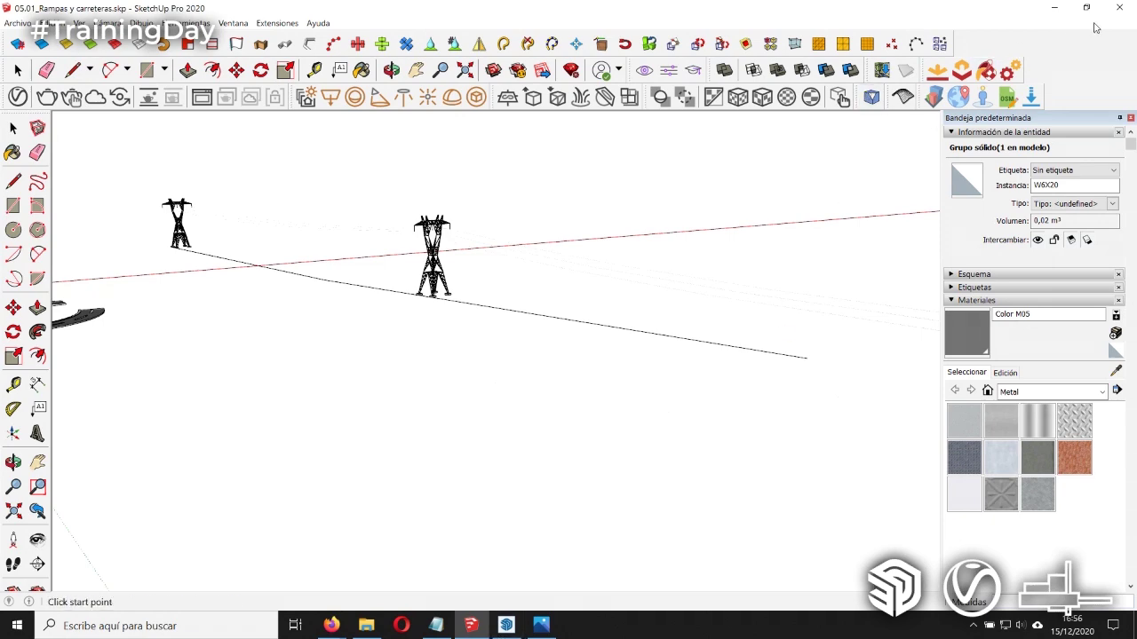
click(1119, 7)
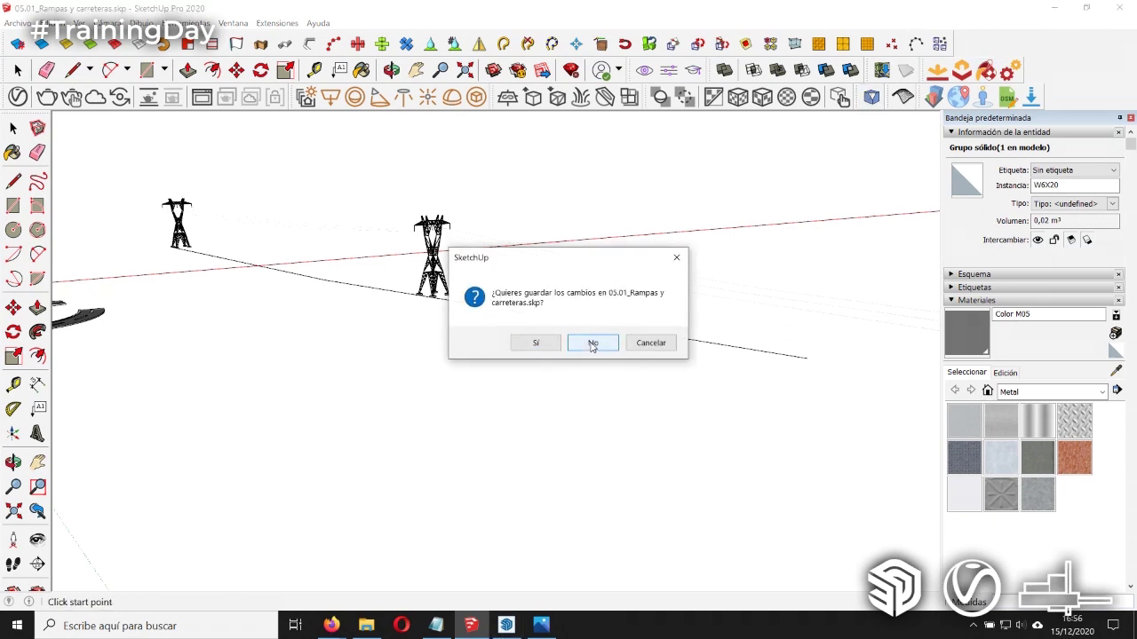
click(592, 344)
click(468, 626)
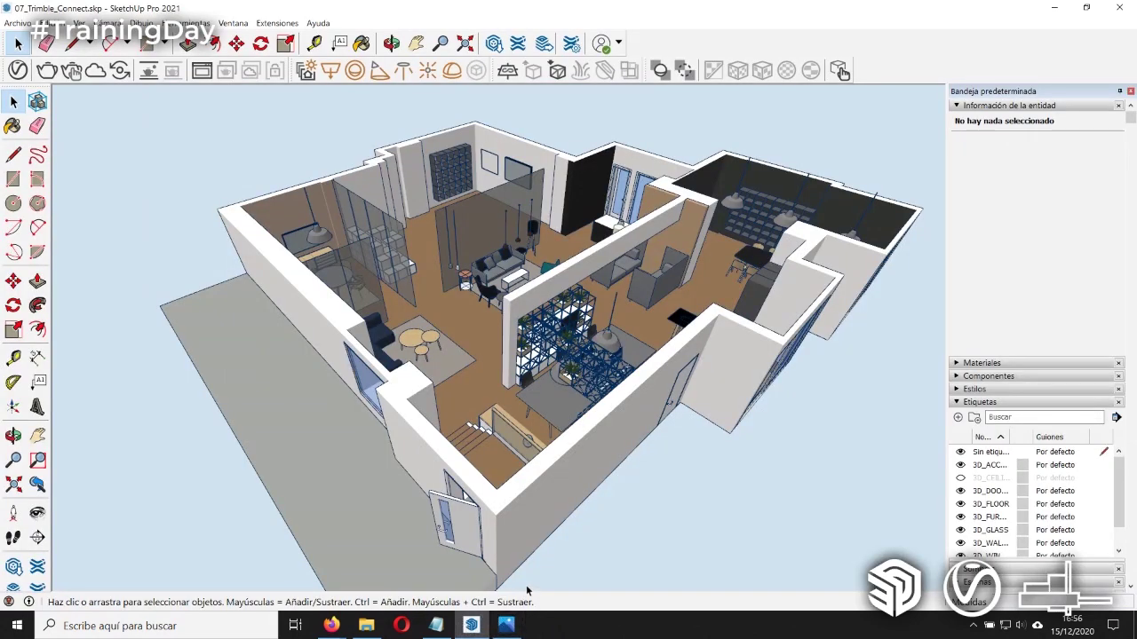
click(234, 21)
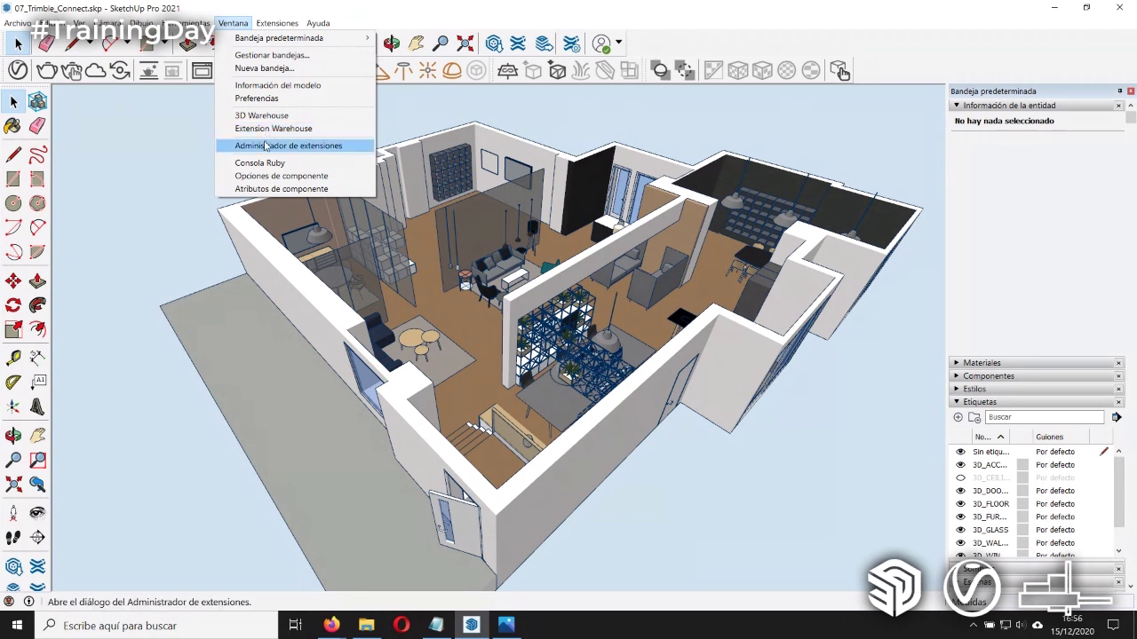
click(268, 145)
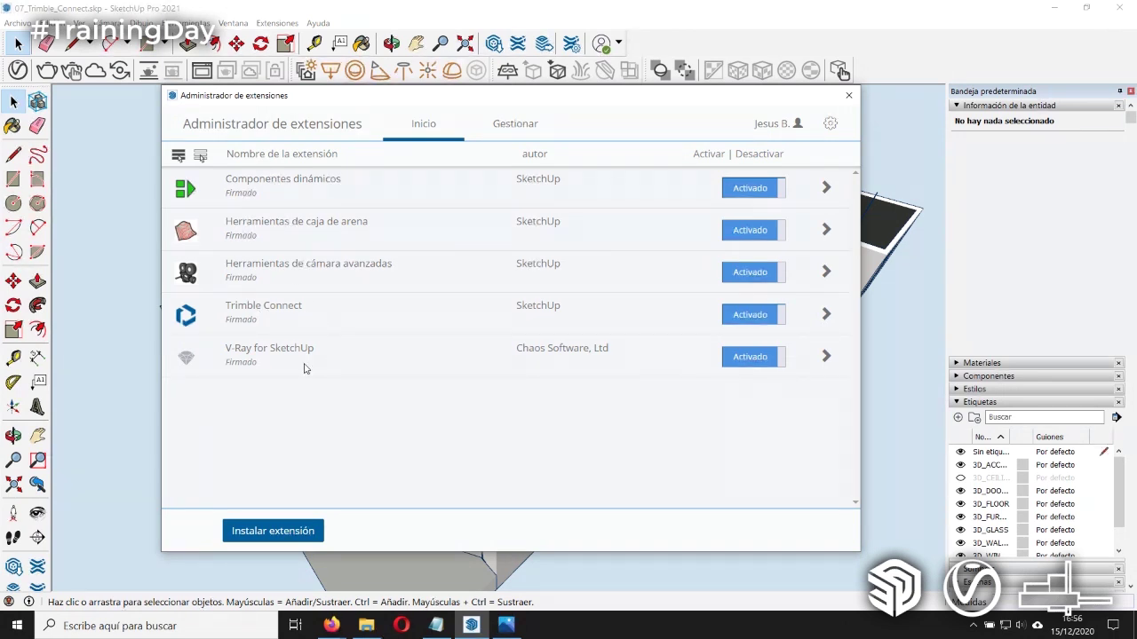
click(848, 95)
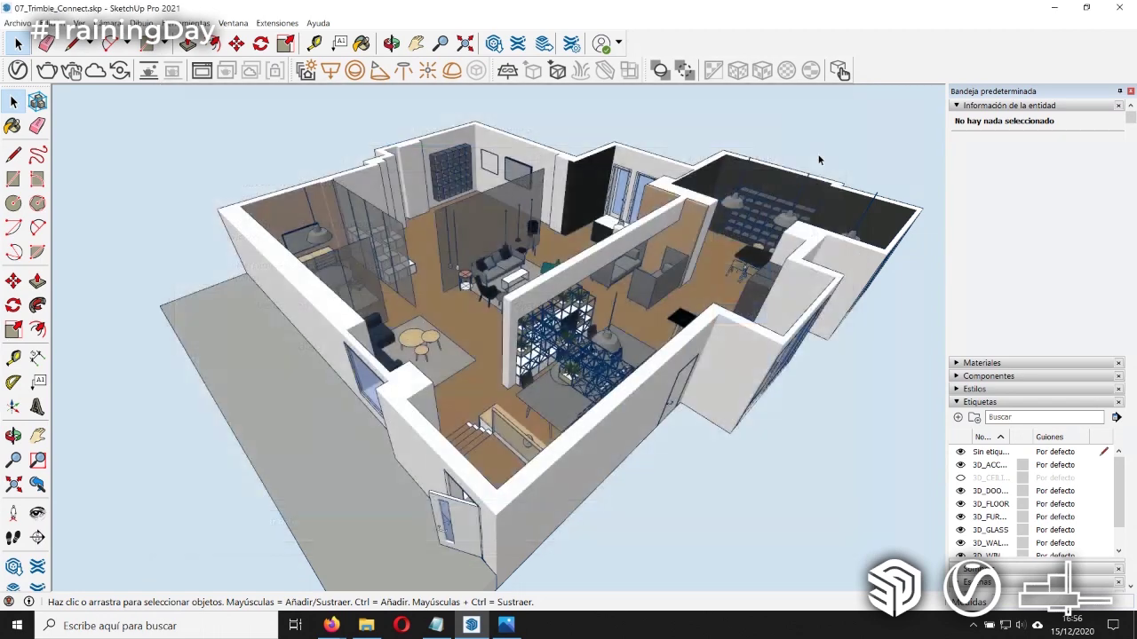
middle_drag(655, 397, 544, 490)
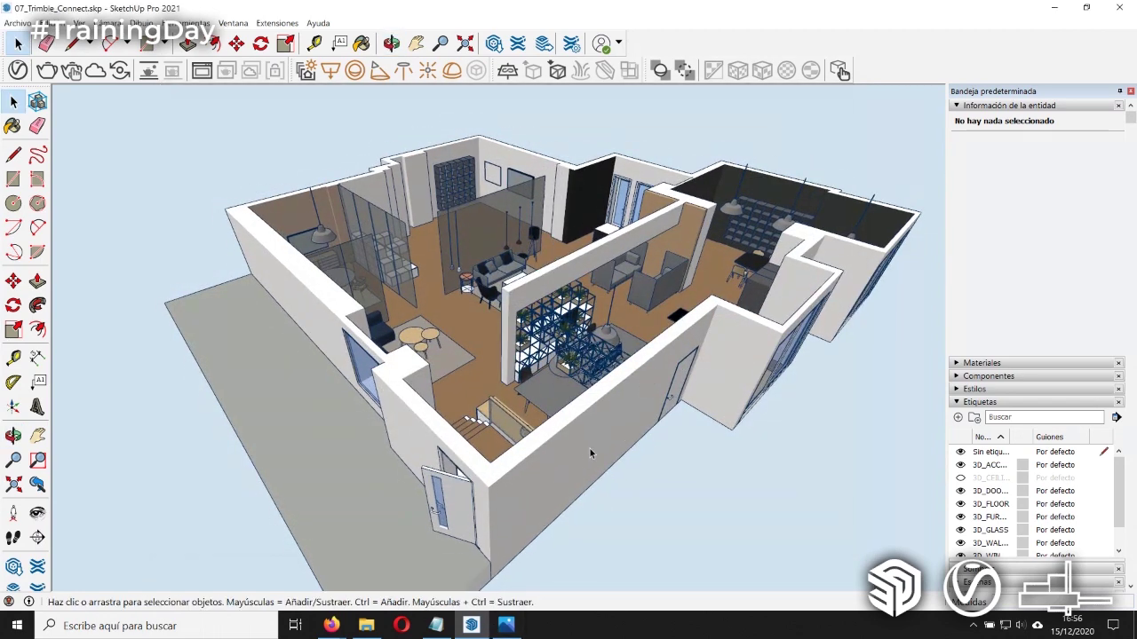
scroll(594, 426, down, 2)
mouse_move(604, 403)
middle_down()
mouse_move(620, 459)
mouse_move(572, 417)
middle_up()
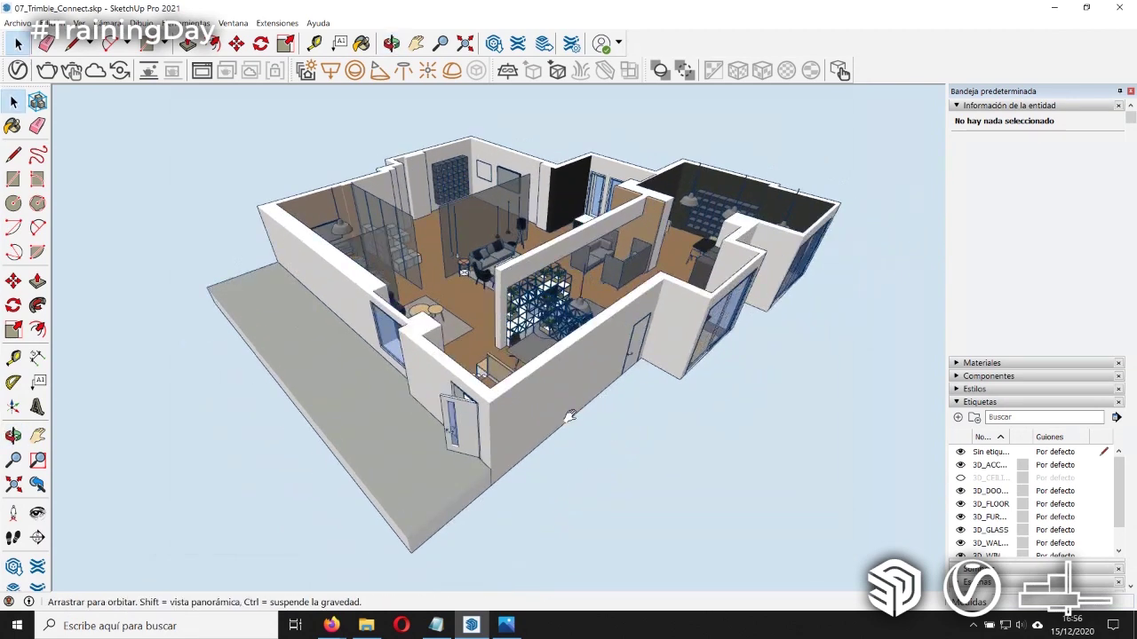
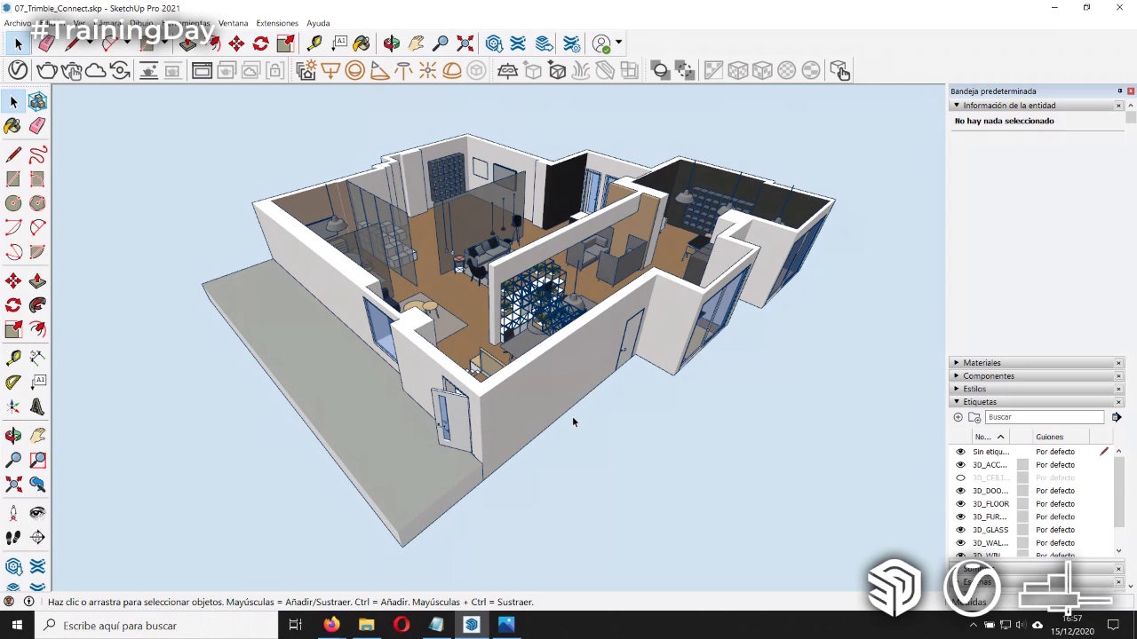
Step: Orbit and zoom around the apartment model, then bring up the File menu's Trimble Connect publishing options
middle_drag(548, 395, 455, 364)
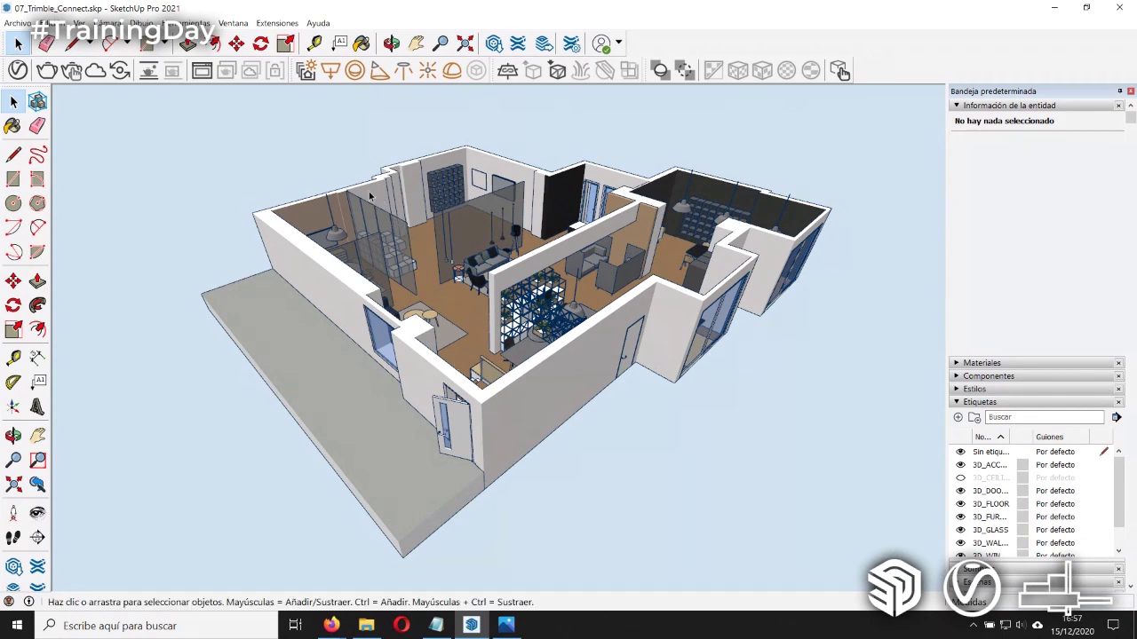
scroll(371, 195, up, 2)
scroll(371, 195, up, 2)
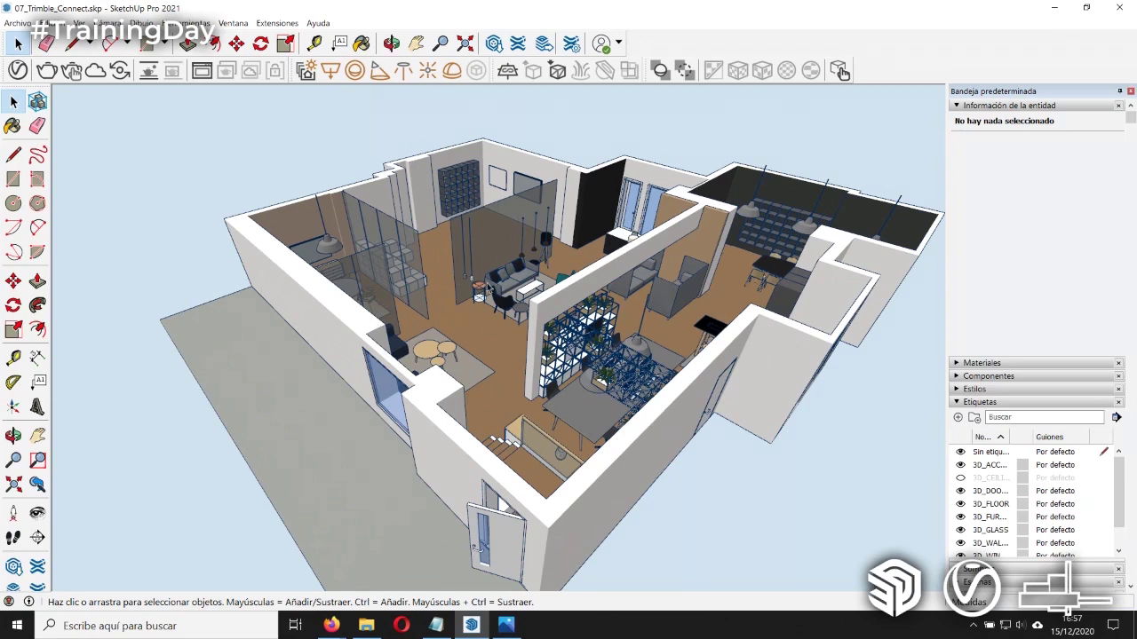
scroll(578, 271, down, 2)
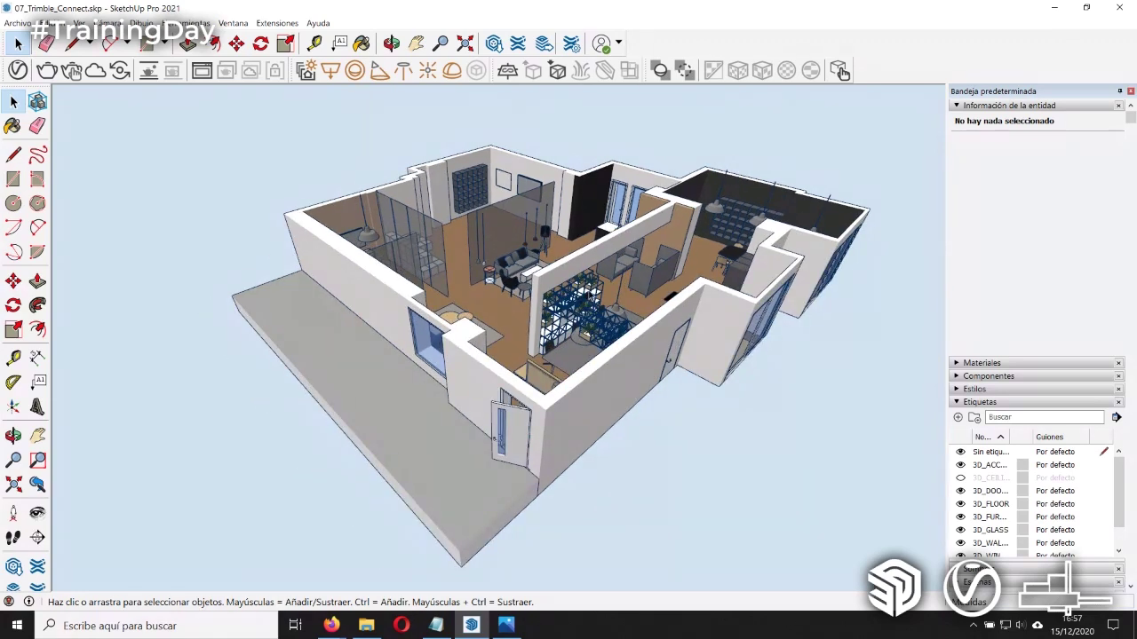
click(17, 24)
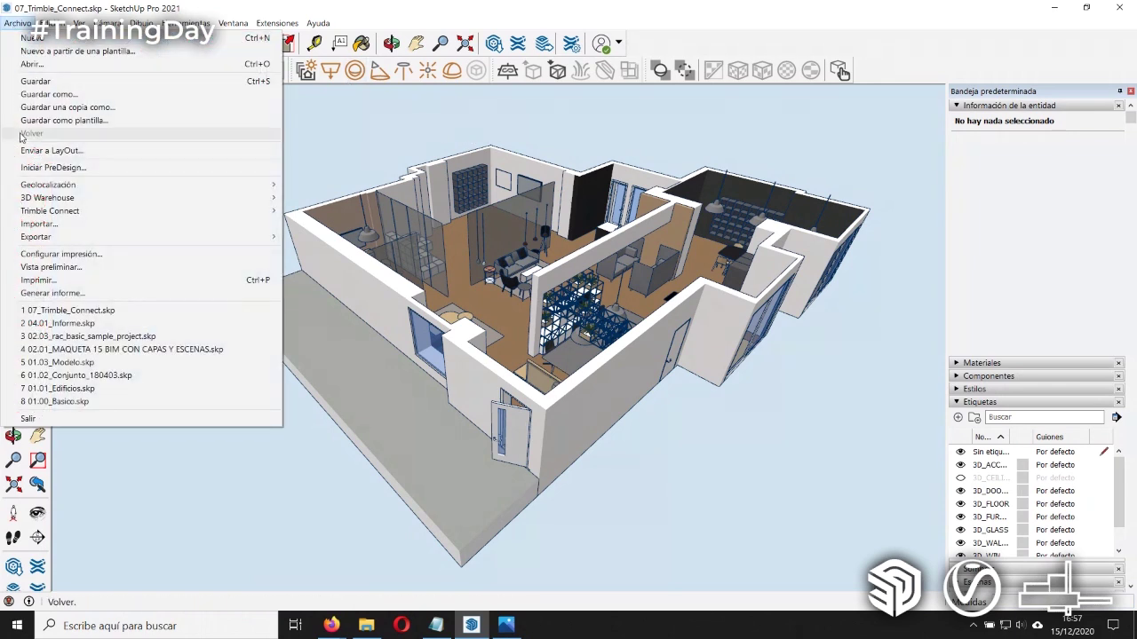
mouse_move(50, 210)
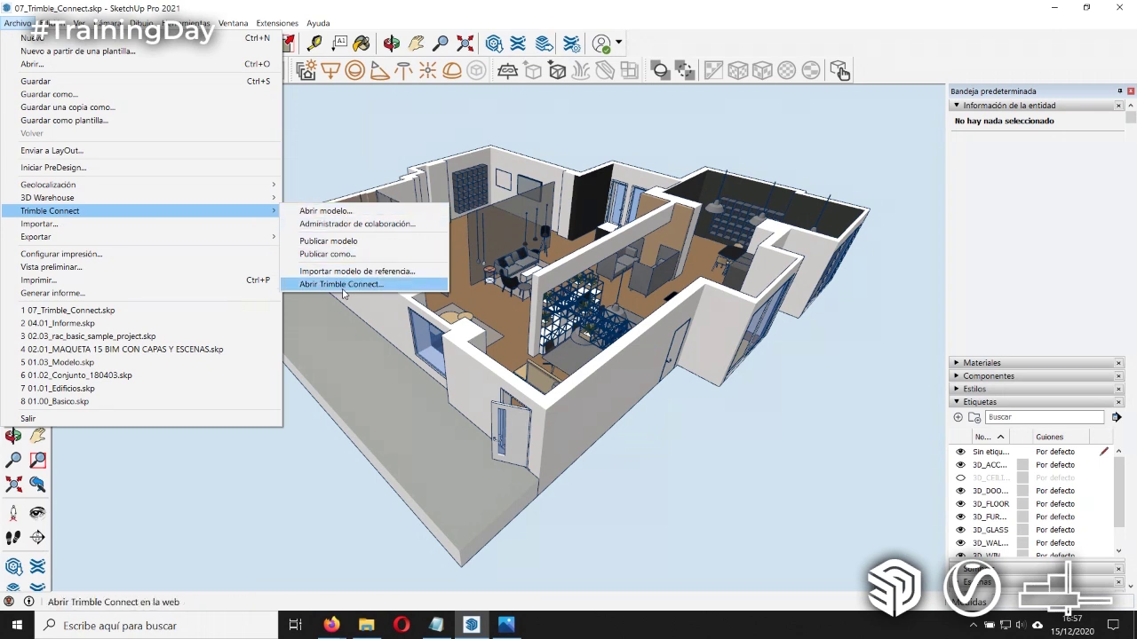
Step: Switch to the browser window showing the Webinar project's Trimble Connect Explorer
click(342, 286)
mouse_move(330, 625)
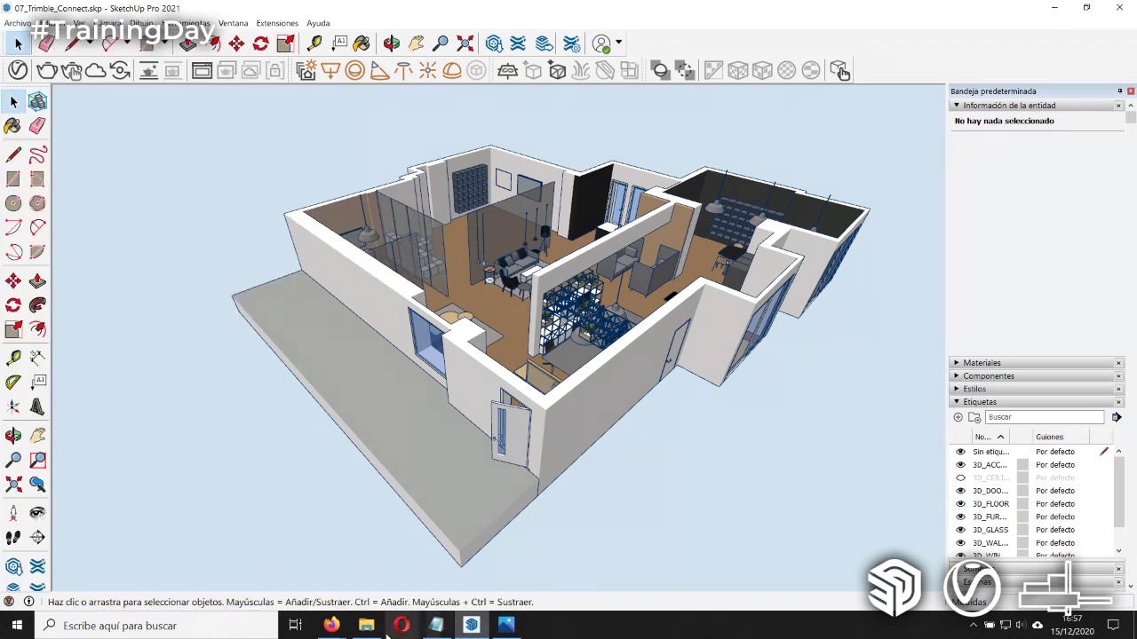
click(215, 577)
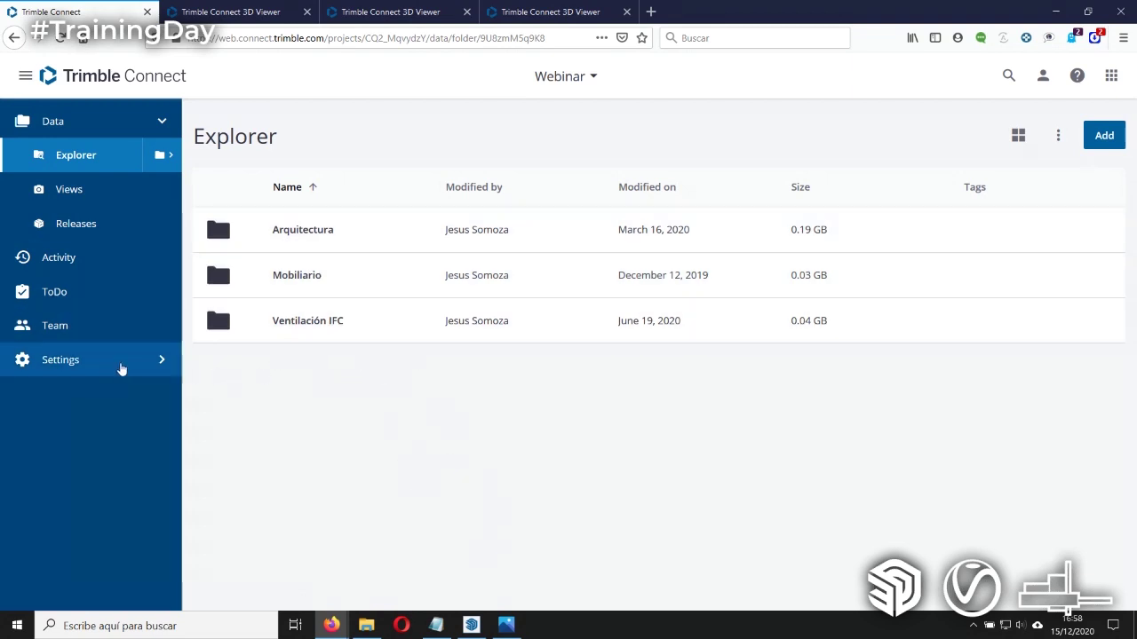
Step: Open the project members page and close the New Group form without saving
click(67, 332)
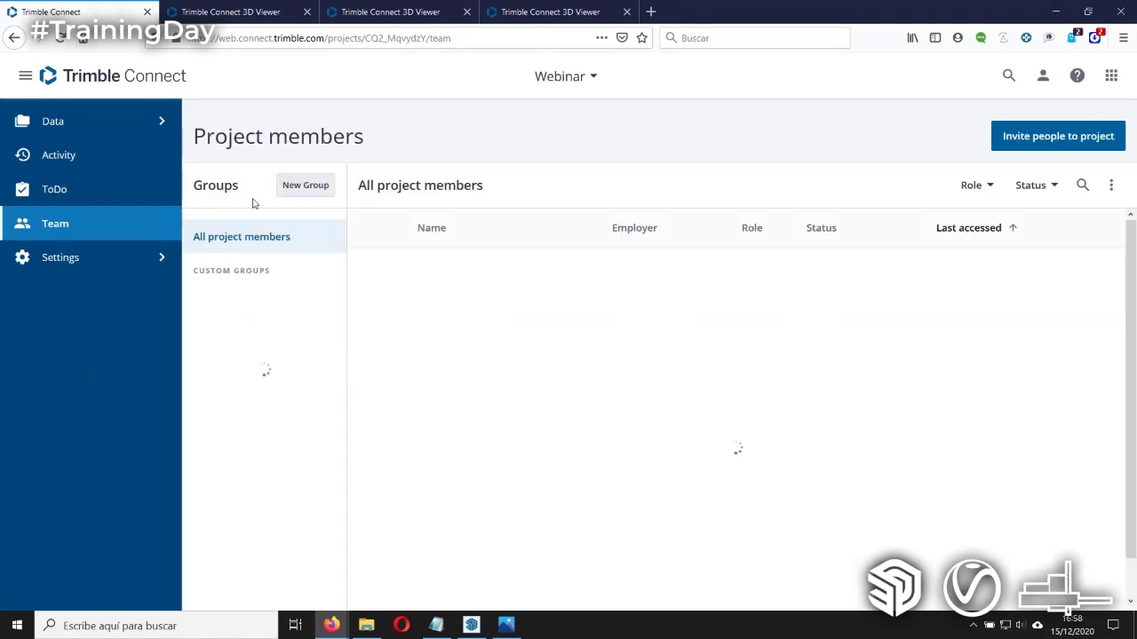
click(302, 188)
click(307, 187)
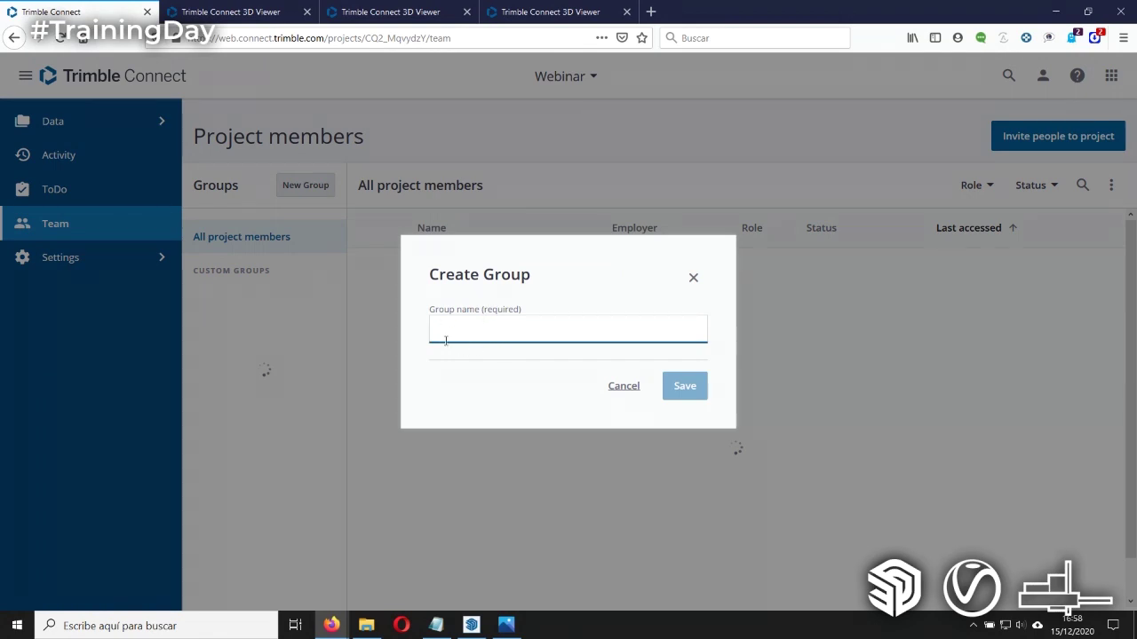
click(693, 277)
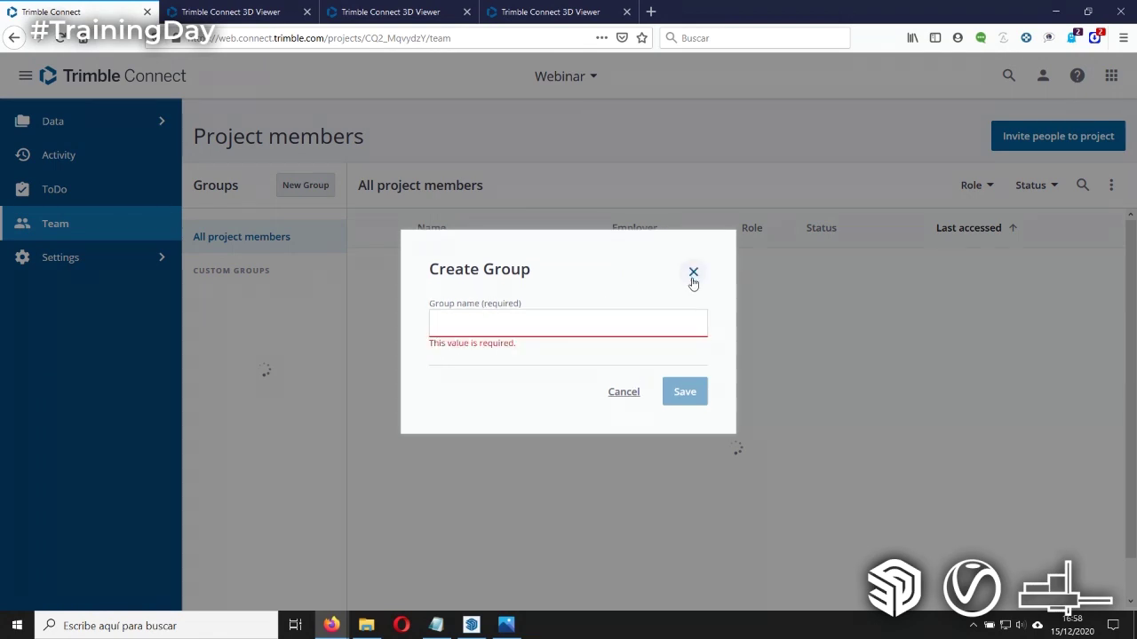
Step: Start a project invitation, view its group options, and cancel without sending
click(1047, 142)
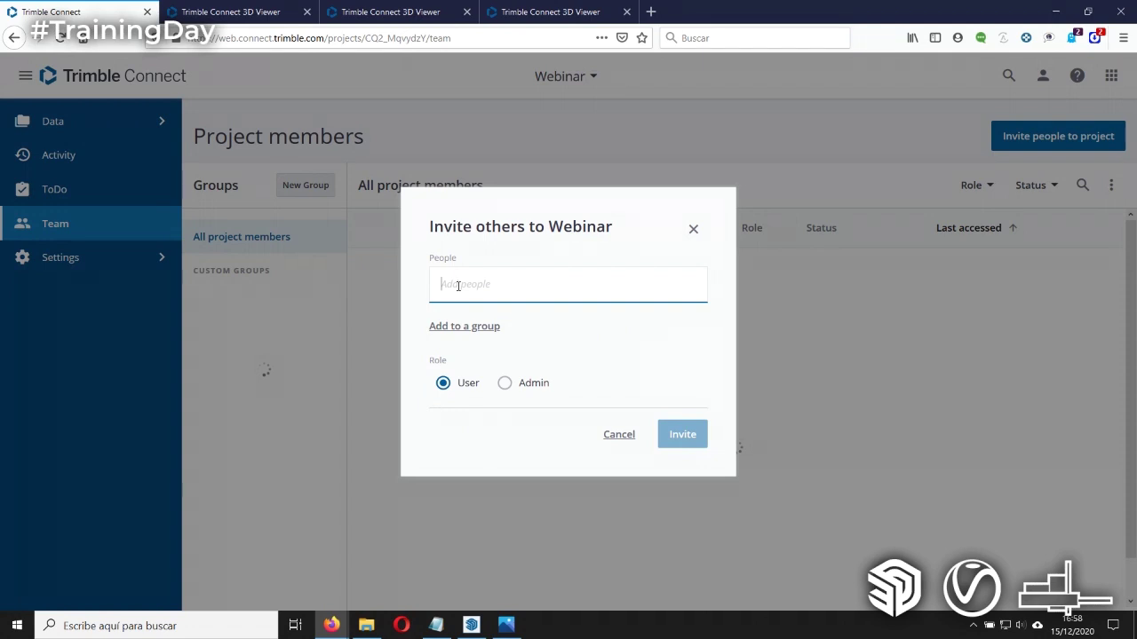
click(467, 327)
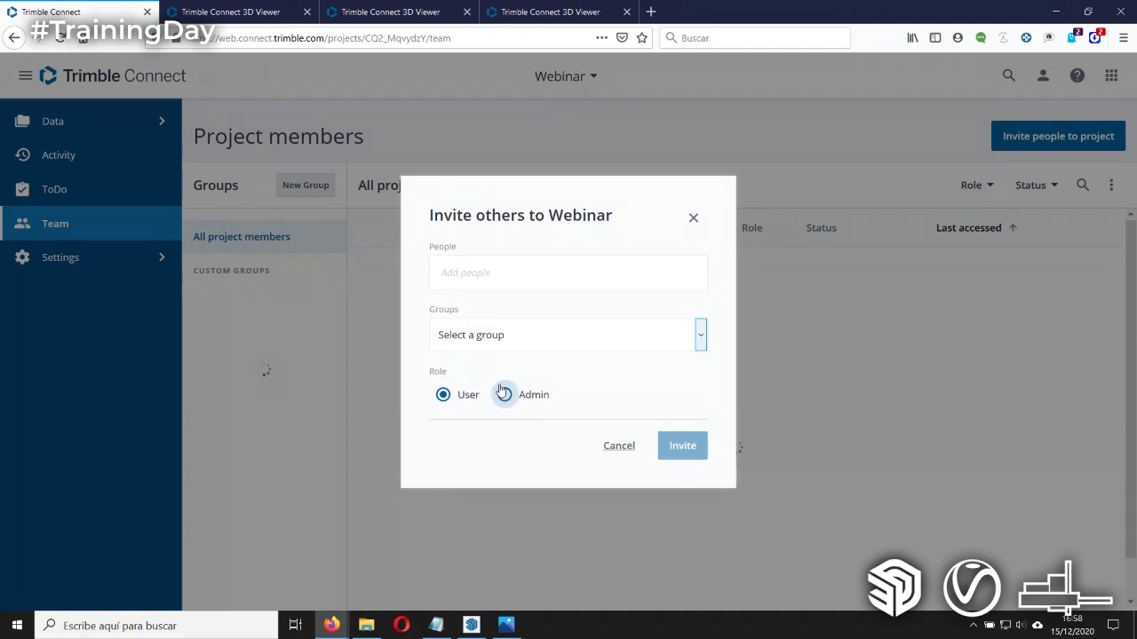
click(698, 339)
click(618, 446)
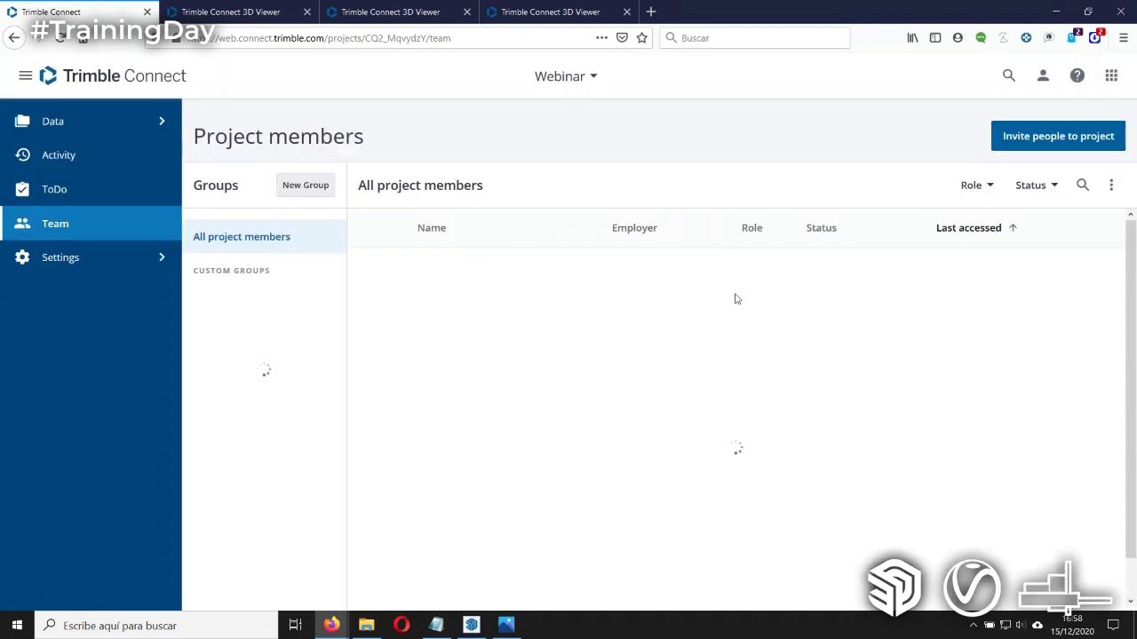
click(62, 122)
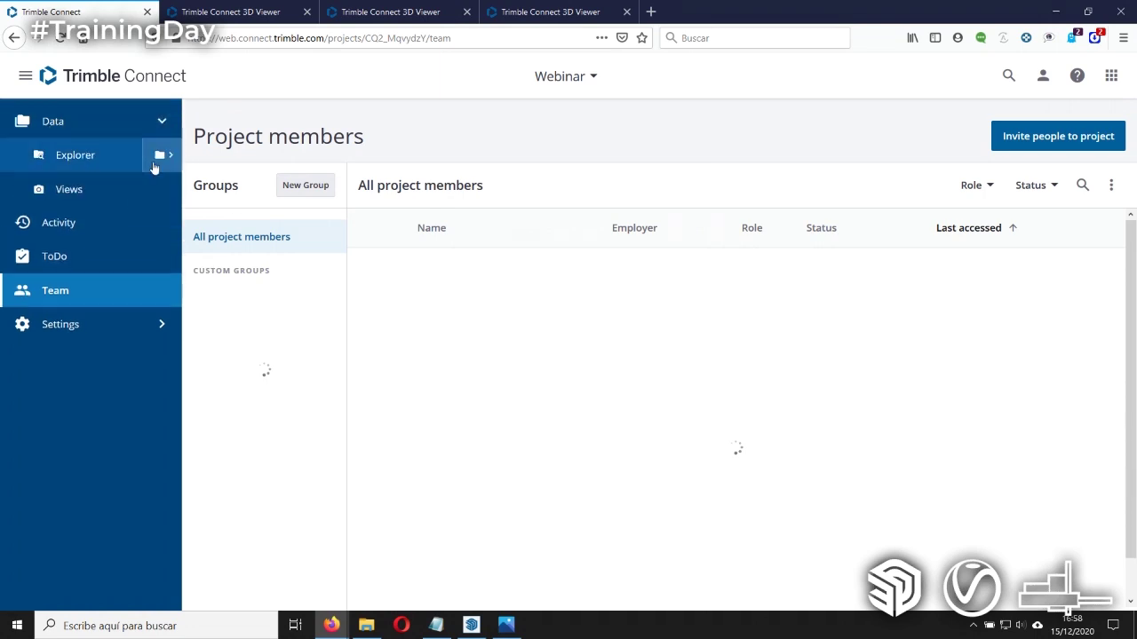
Step: Open a SketchUp Pro Demo_TC model from the Arquitectura folder in the 3D Viewer
click(96, 157)
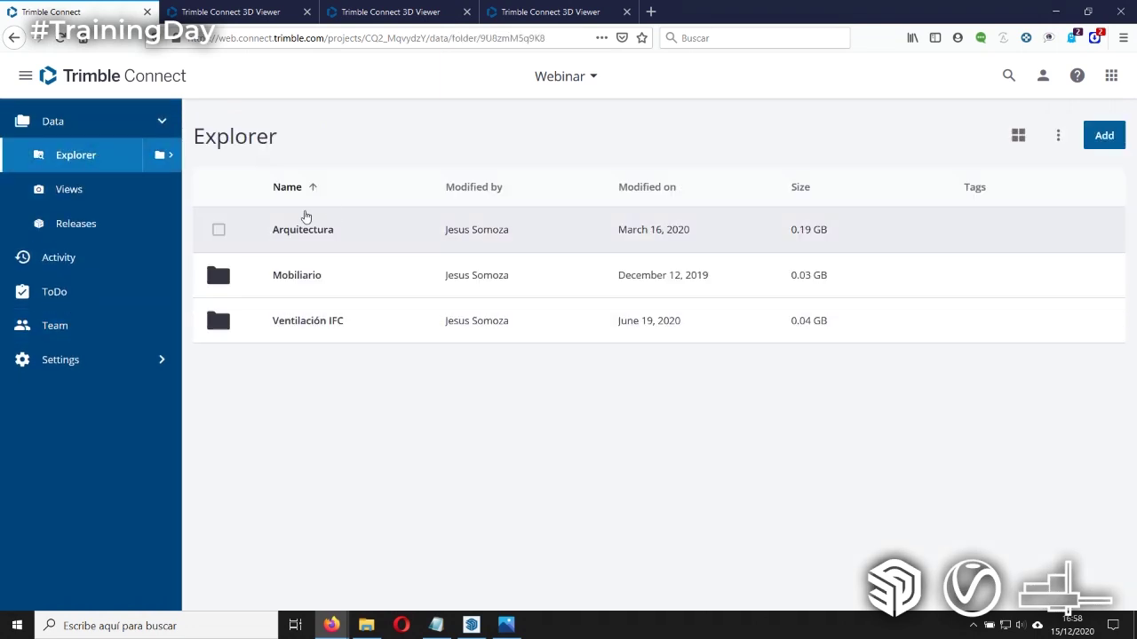
click(304, 229)
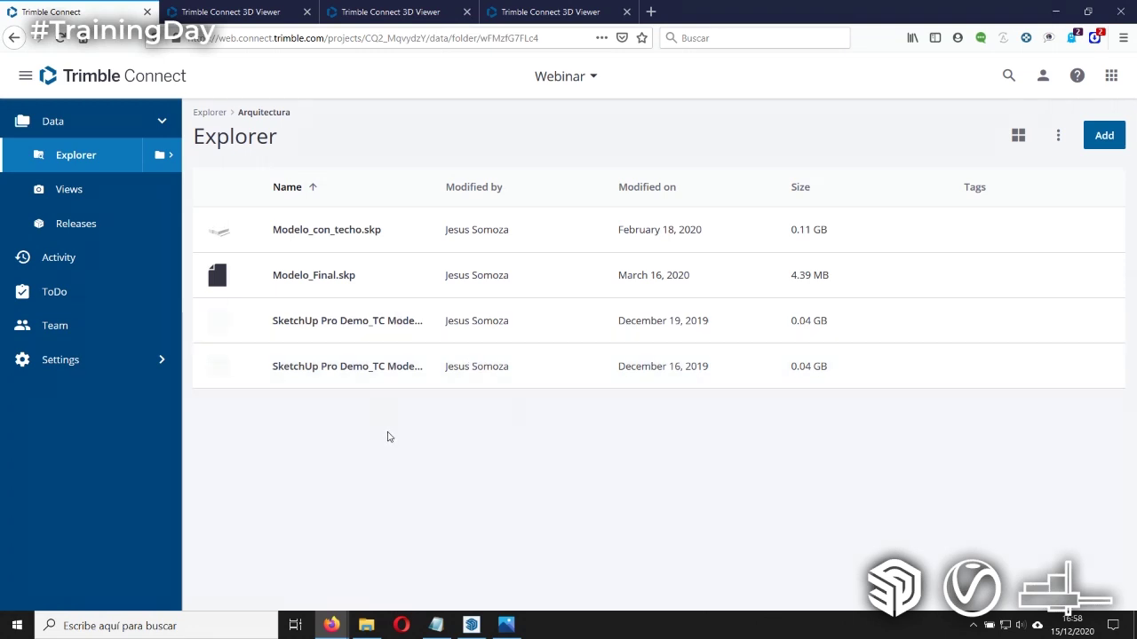
click(325, 325)
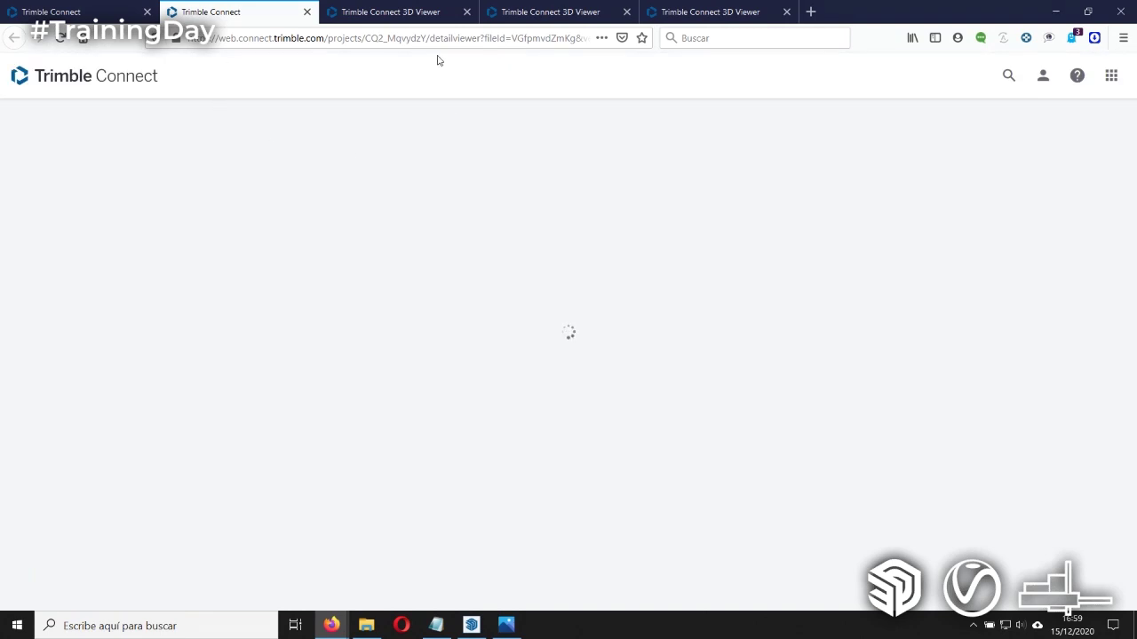
click(364, 11)
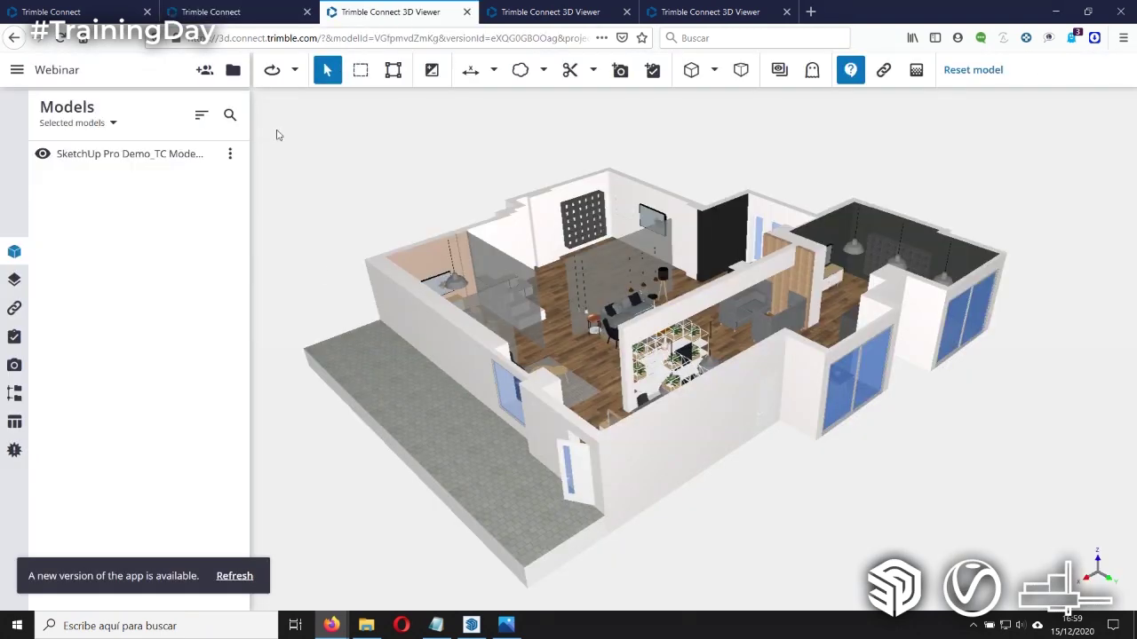
Step: Orbit and zoom the apartment to a lower, more frontal view
mouse_move(549, 392)
mouse_down()
mouse_move(497, 374)
mouse_move(530, 385)
mouse_up()
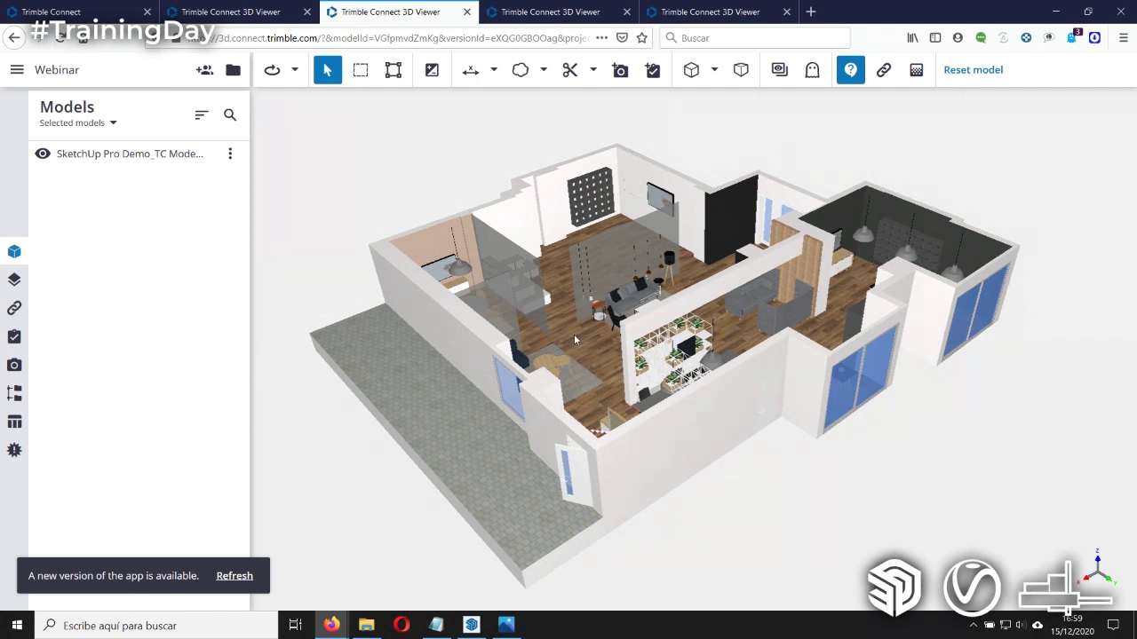
mouse_move(572, 328)
mouse_down()
mouse_move(620, 362)
mouse_move(564, 255)
mouse_up()
scroll(562, 253, up, 5)
scroll(562, 253, down, 5)
drag(562, 253, 578, 333)
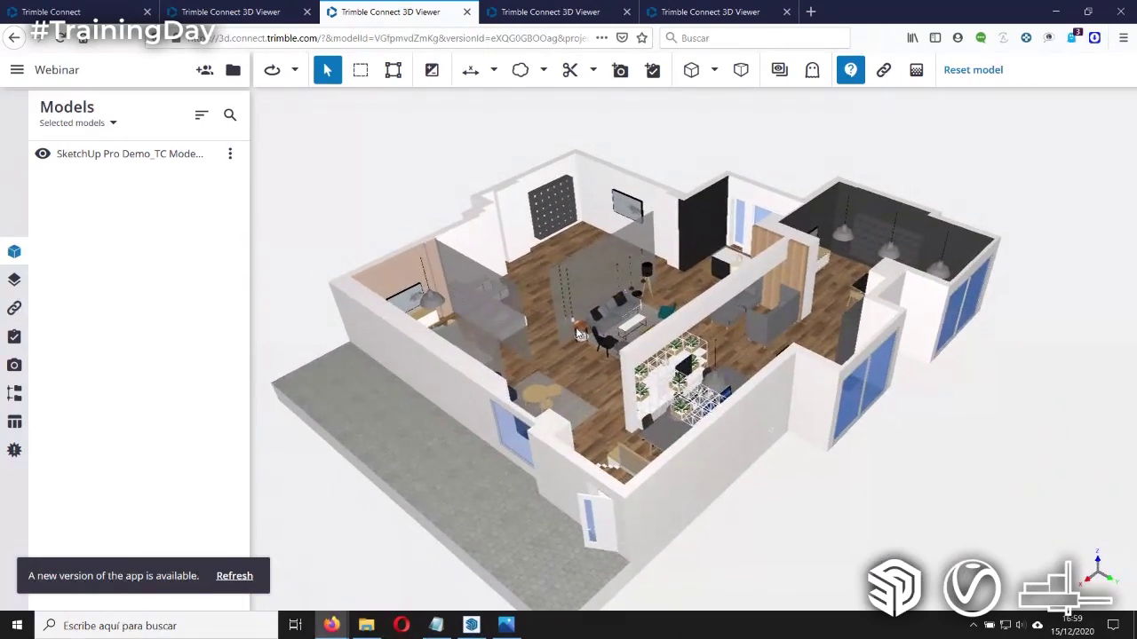
Step: Measure the left room's back wall as 4887 mm
click(465, 76)
scroll(507, 191, up, 3)
scroll(488, 182, up, 2)
click(486, 181)
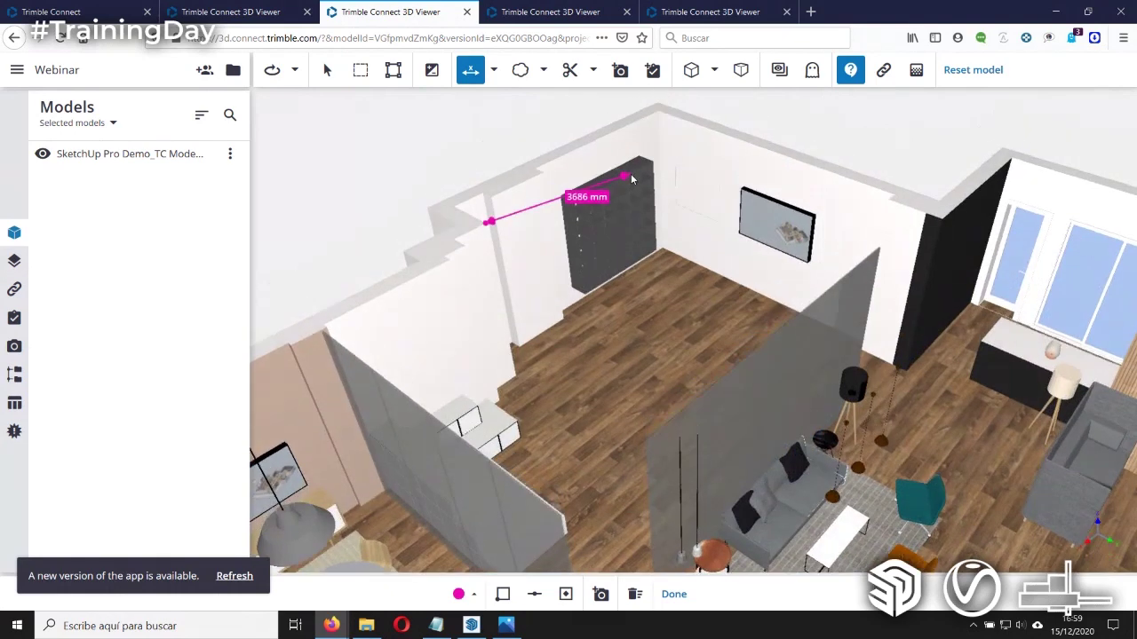
middle_drag(661, 102, 662, 168)
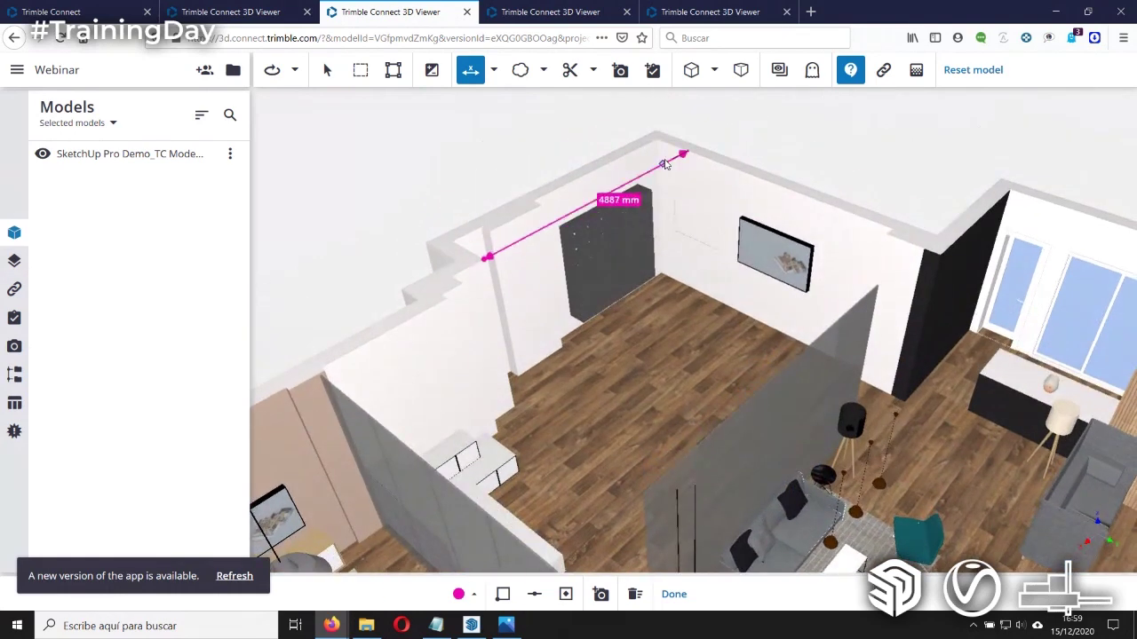
drag(655, 185, 654, 136)
key(Escape)
Step: Orbit around the whole apartment, then return to the project file list
scroll(604, 328, down, 5)
drag(880, 332, 637, 297)
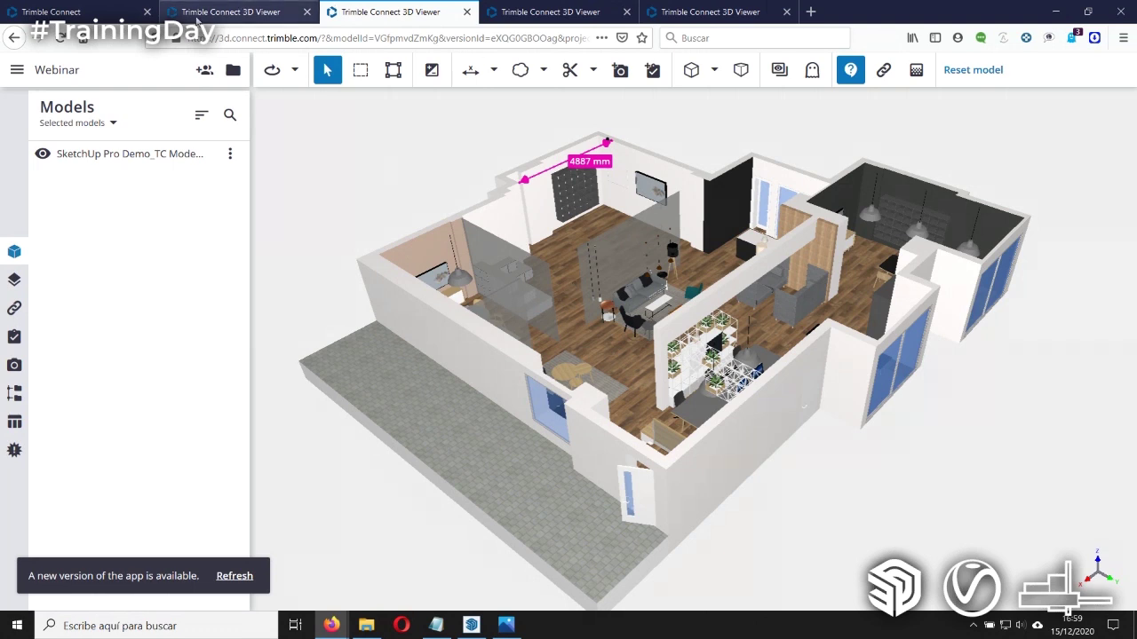
click(62, 11)
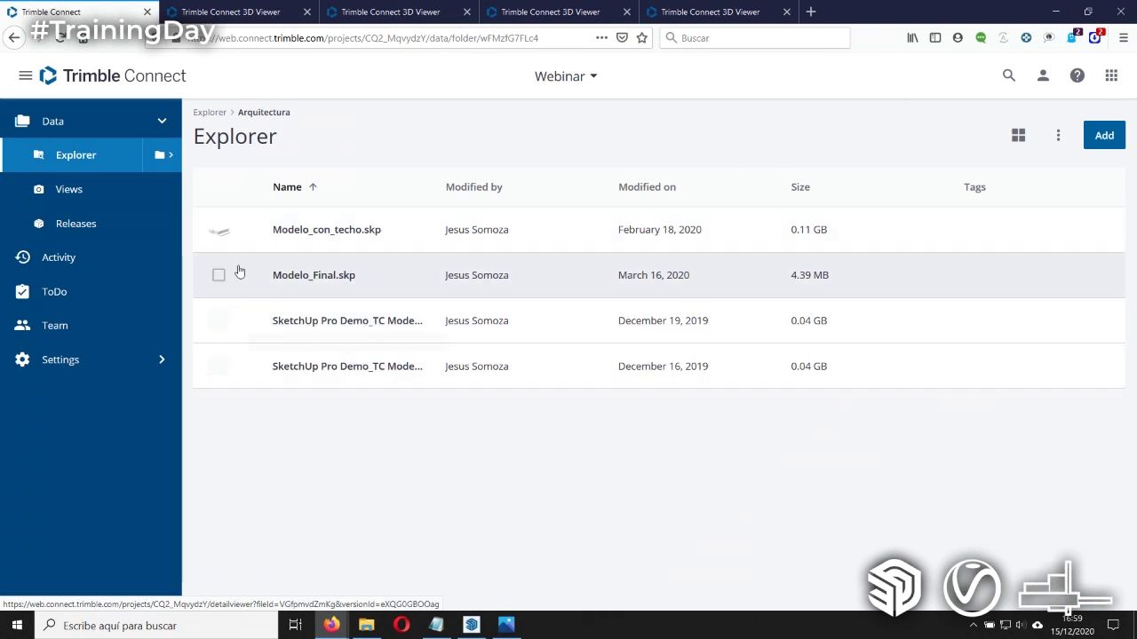
Step: Open SketchUp Pro Demo_HVAC.ifc from the Ventilación IFC folder and orbit the duct model
click(206, 114)
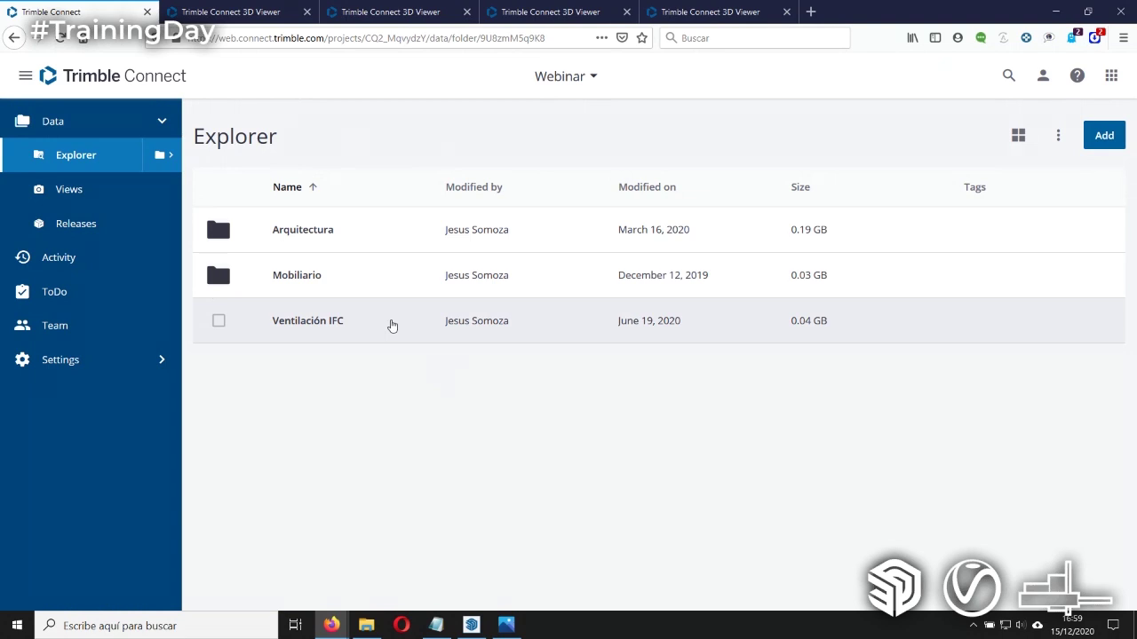
click(308, 322)
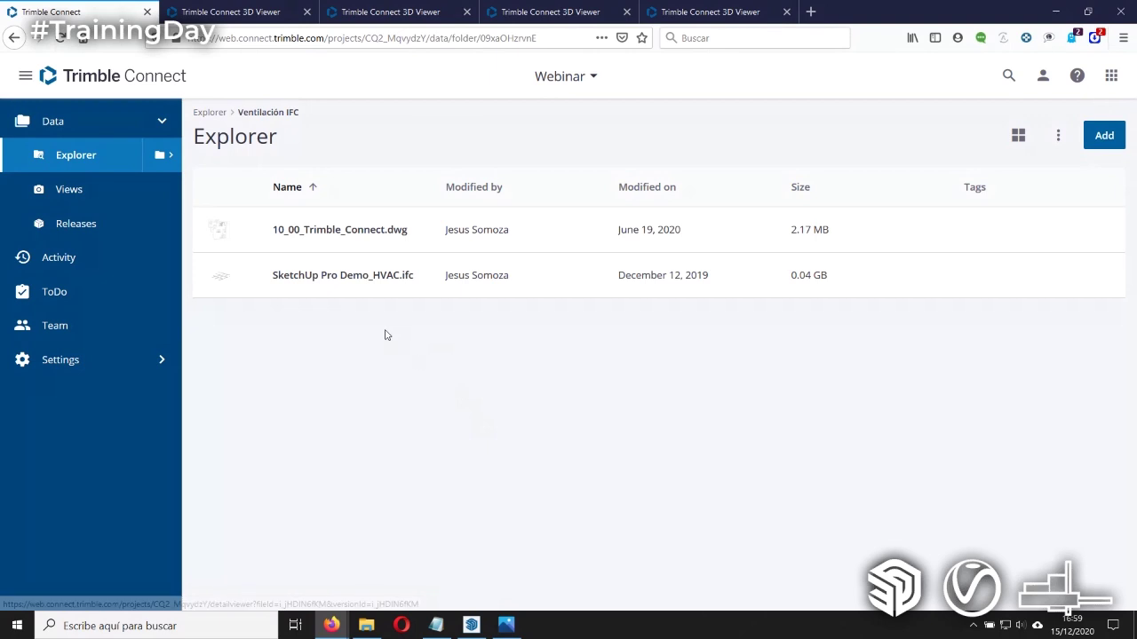
click(343, 276)
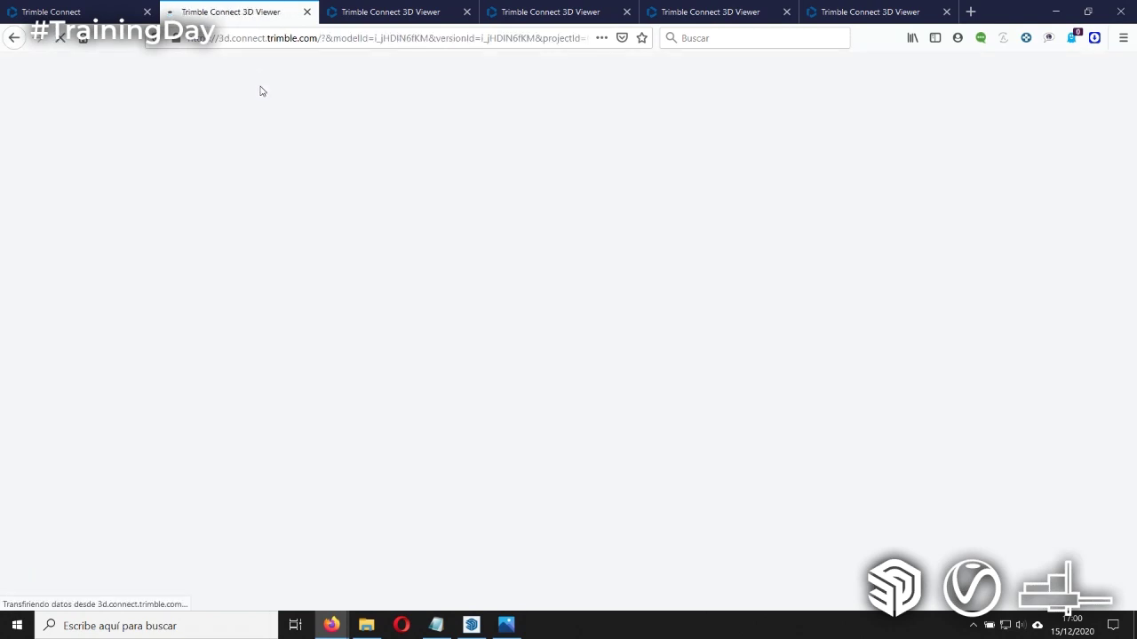
click(524, 11)
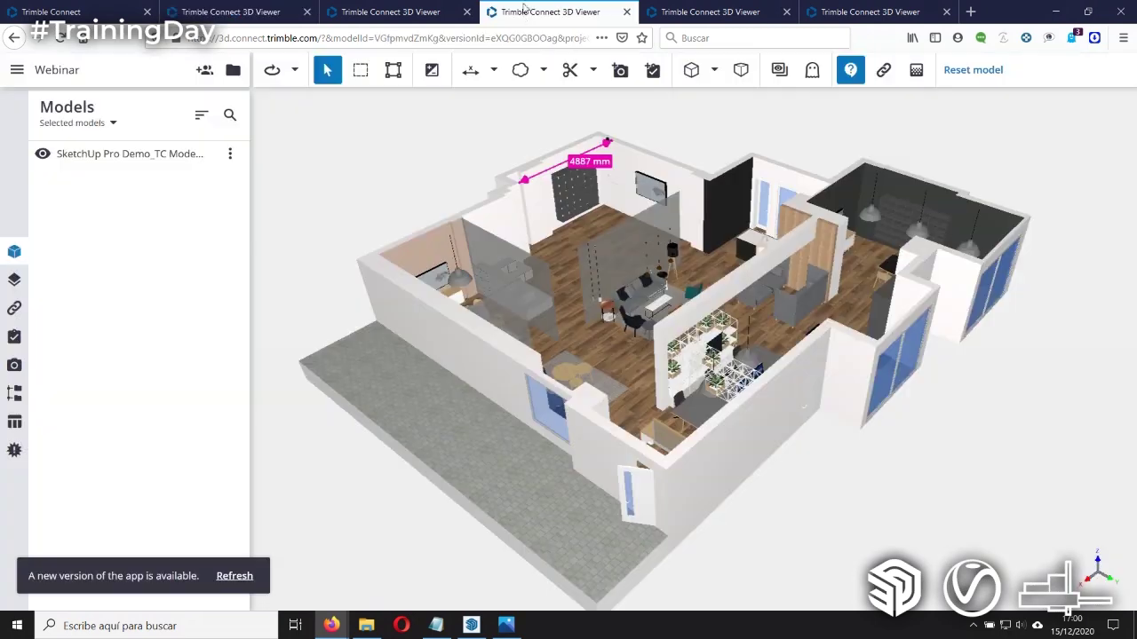
click(701, 12)
mouse_move(658, 386)
mouse_down()
mouse_move(627, 381)
mouse_move(794, 381)
mouse_move(574, 374)
mouse_move(601, 364)
mouse_move(601, 383)
mouse_up()
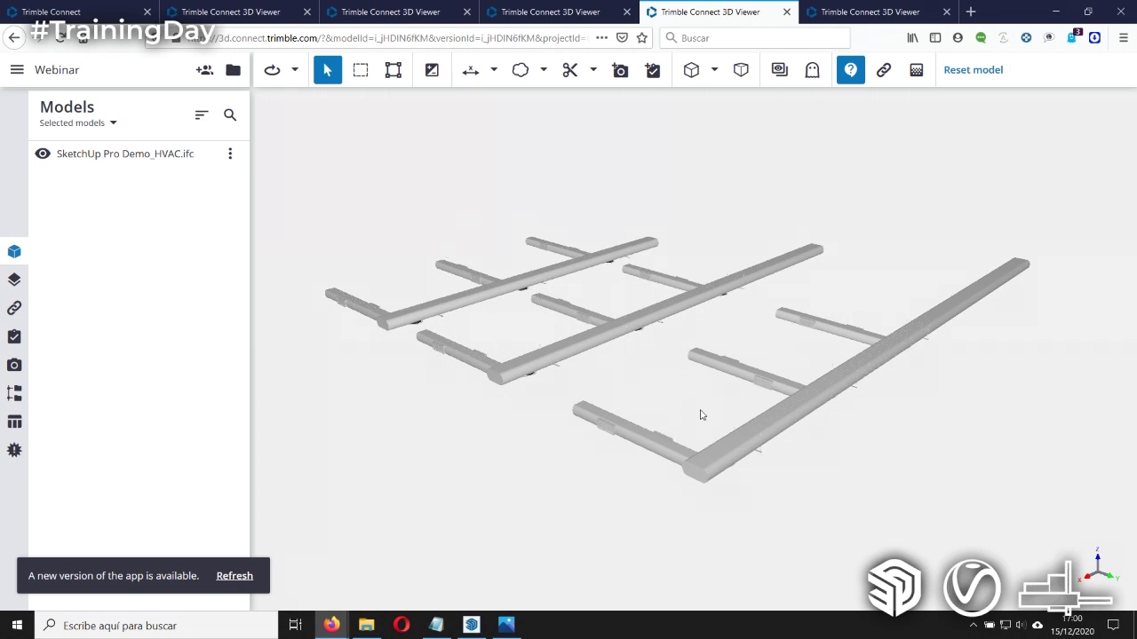
Step: Return to the project's file explorer and open the Arquitectura folder
click(80, 12)
click(77, 155)
click(310, 230)
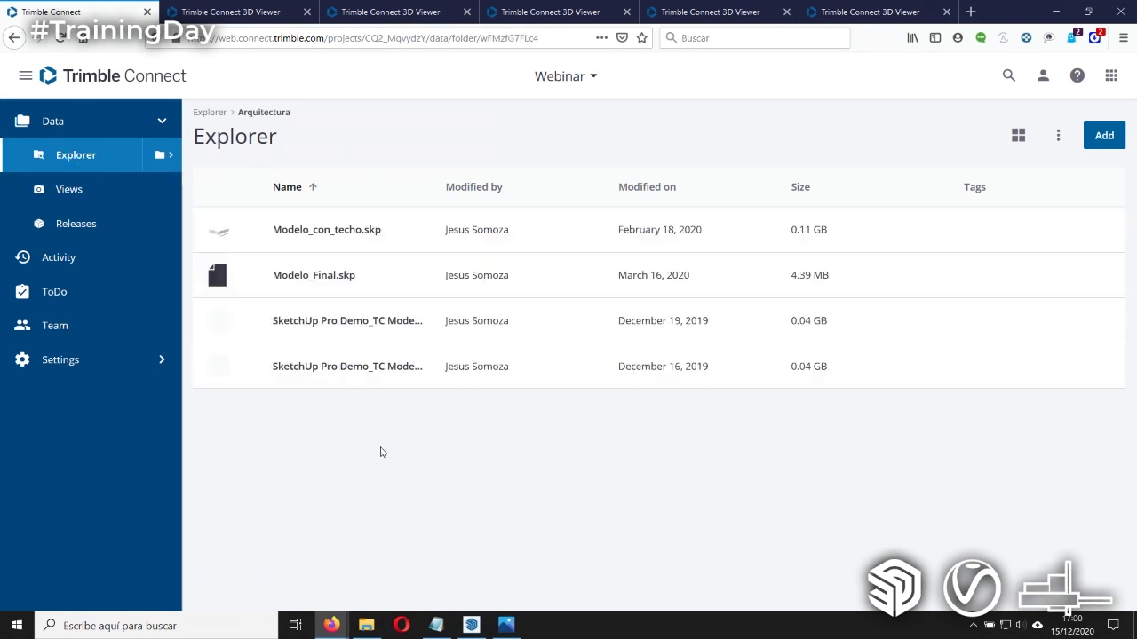
Step: Select SketchUp Pro Demo_TC Model.skp plus the HVAC IFC and view both together in 3D
click(219, 322)
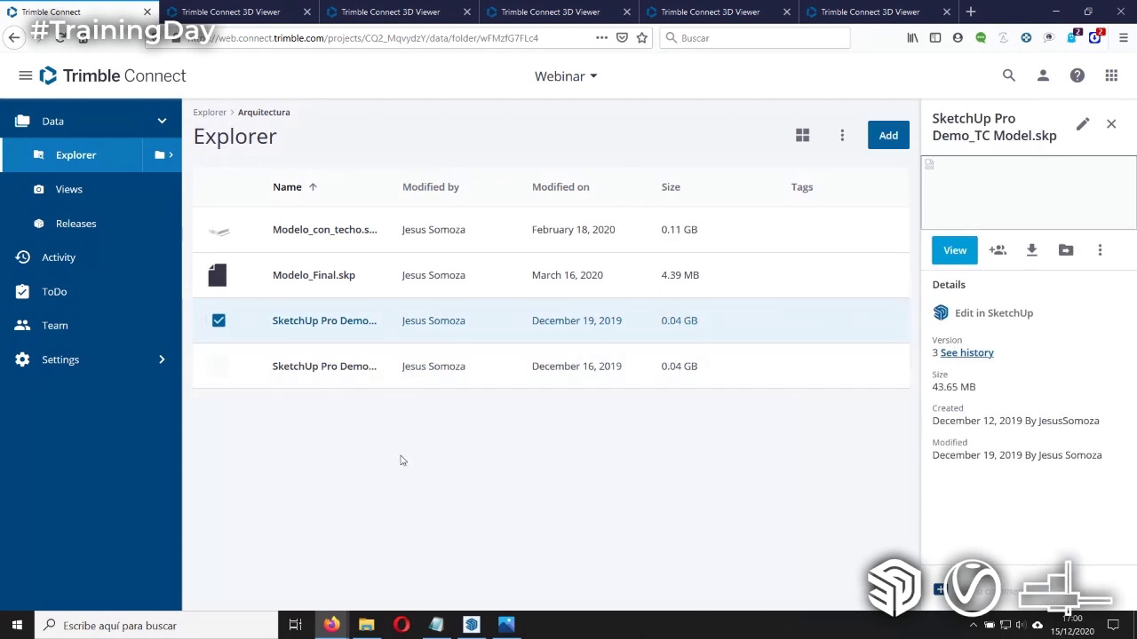
click(210, 113)
click(317, 321)
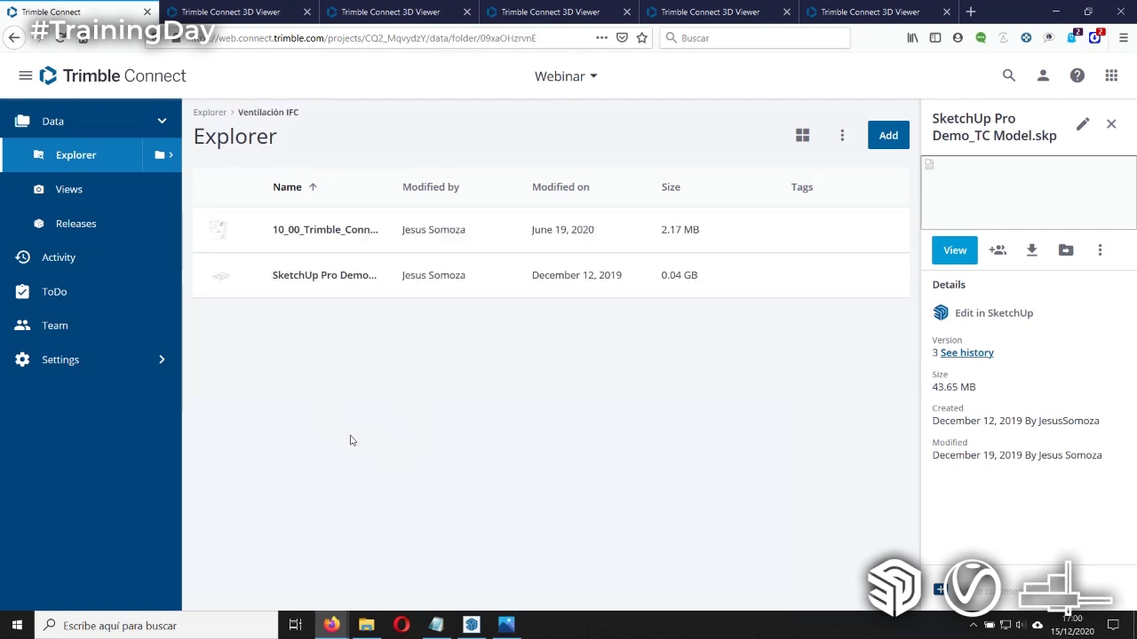
click(218, 275)
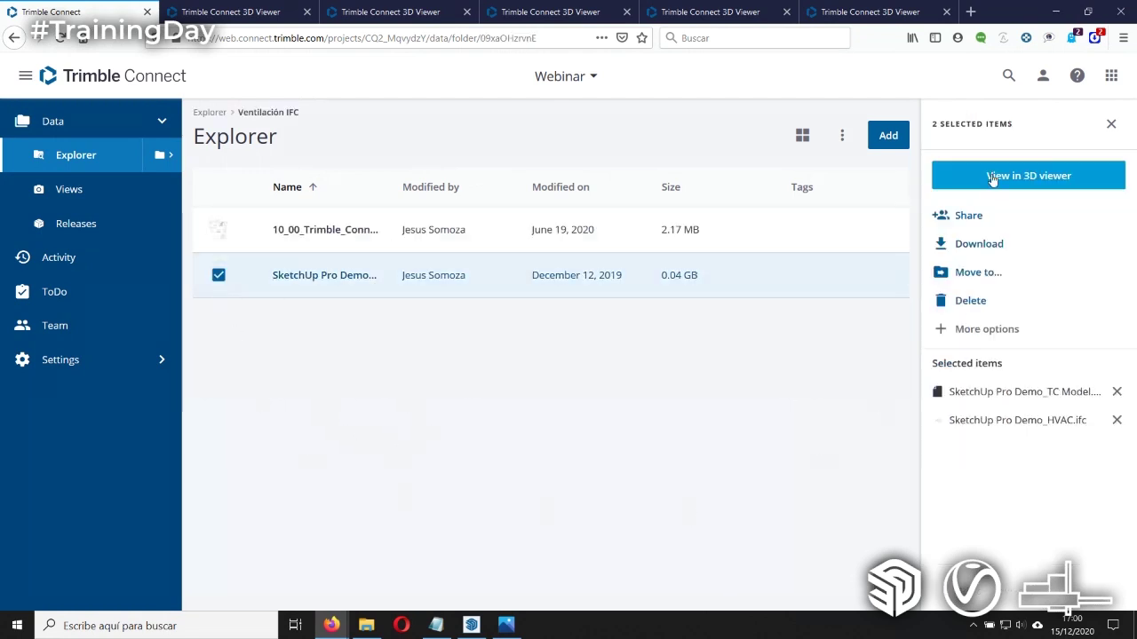
click(1030, 175)
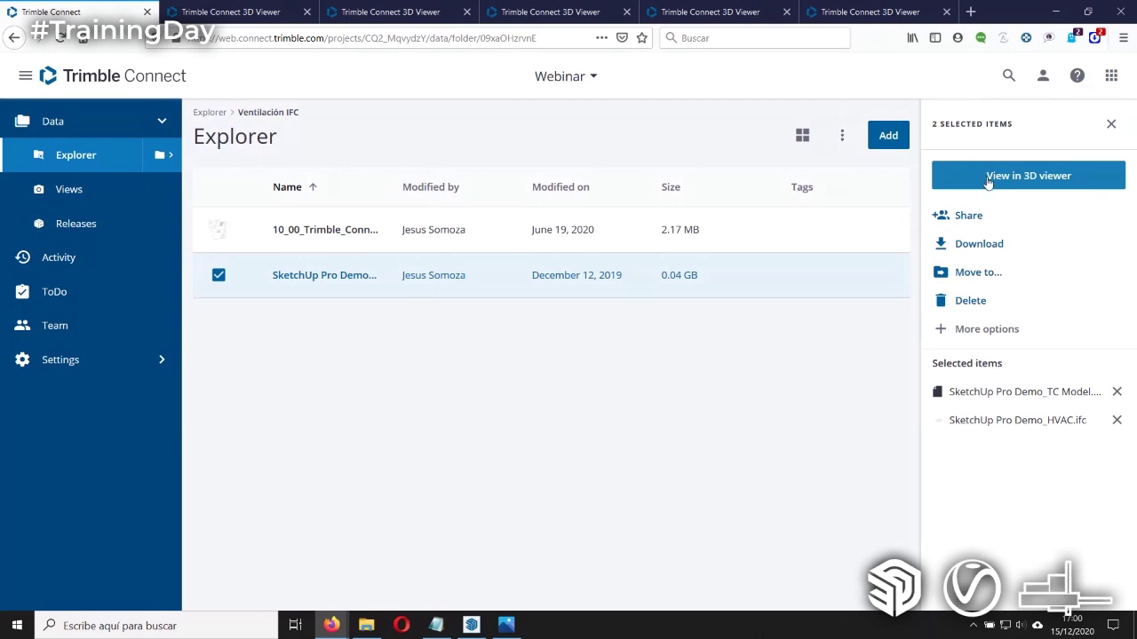
click(1041, 180)
Step: Orbit and zoom the federated building, then bring SketchUp back to the front
mouse_move(612, 498)
mouse_down()
mouse_move(686, 499)
mouse_move(698, 471)
mouse_up()
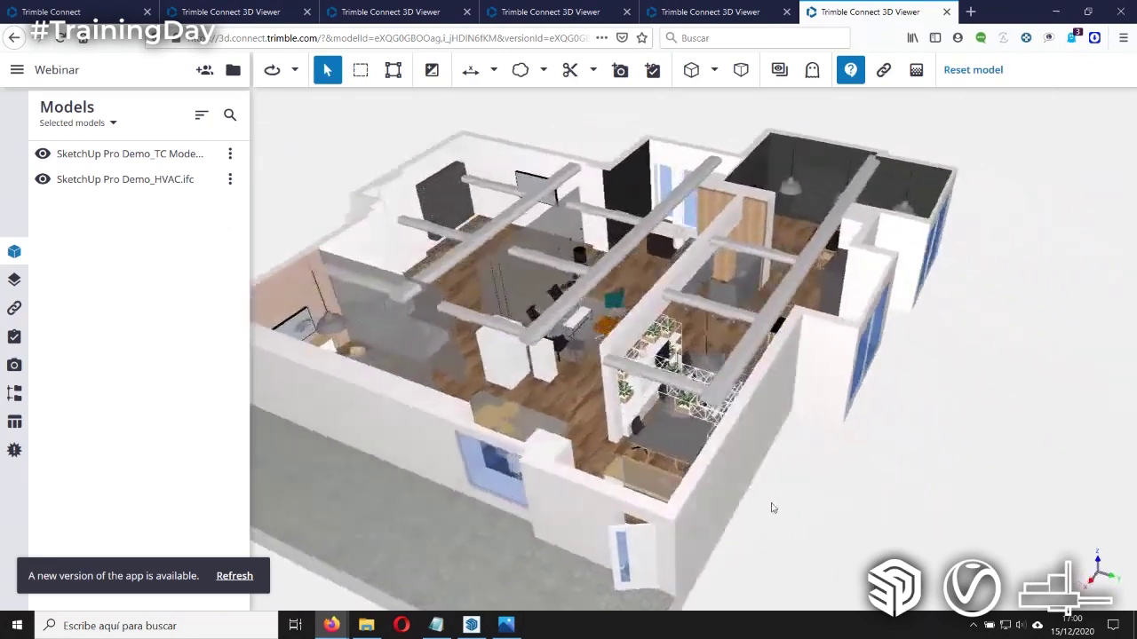
scroll(640, 391, up, 2)
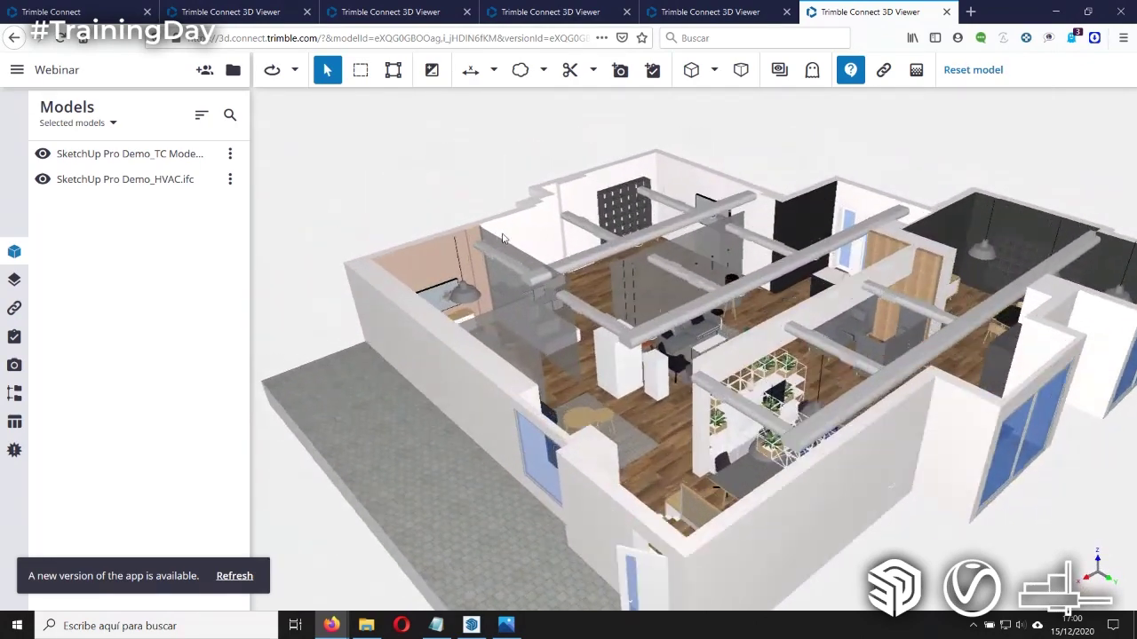
scroll(610, 363, up, 3)
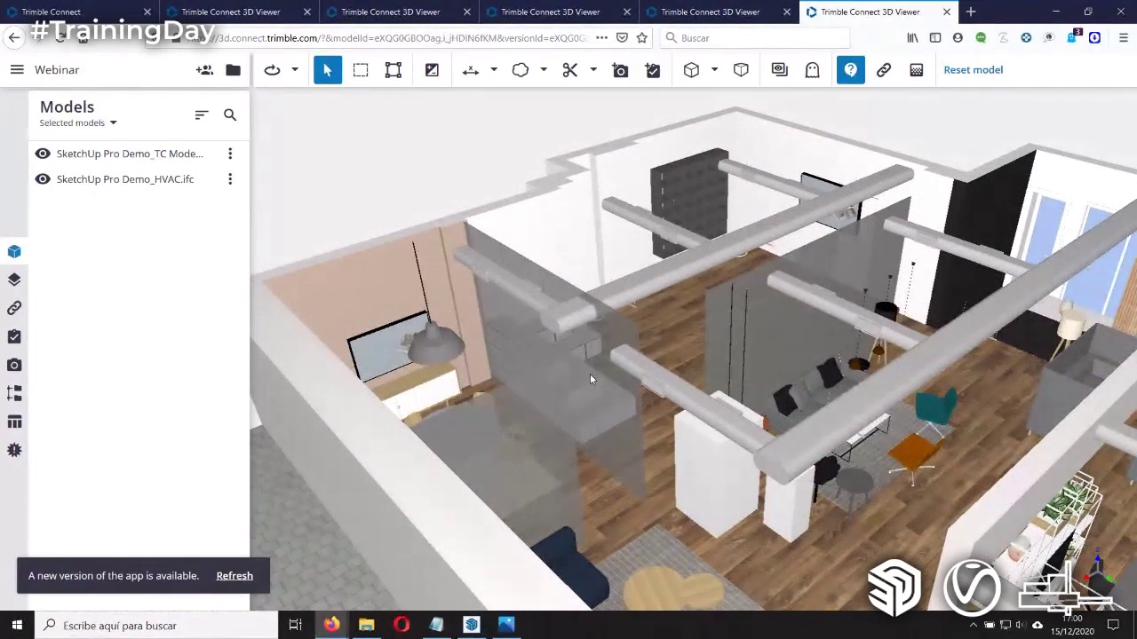
scroll(540, 324, down, 3)
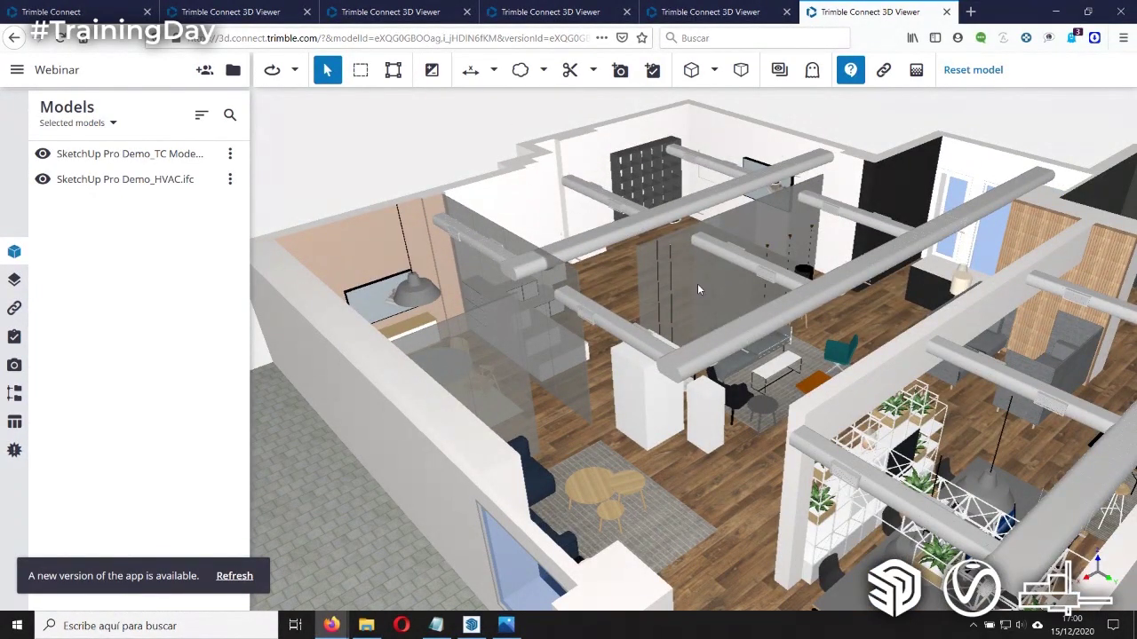
click(471, 625)
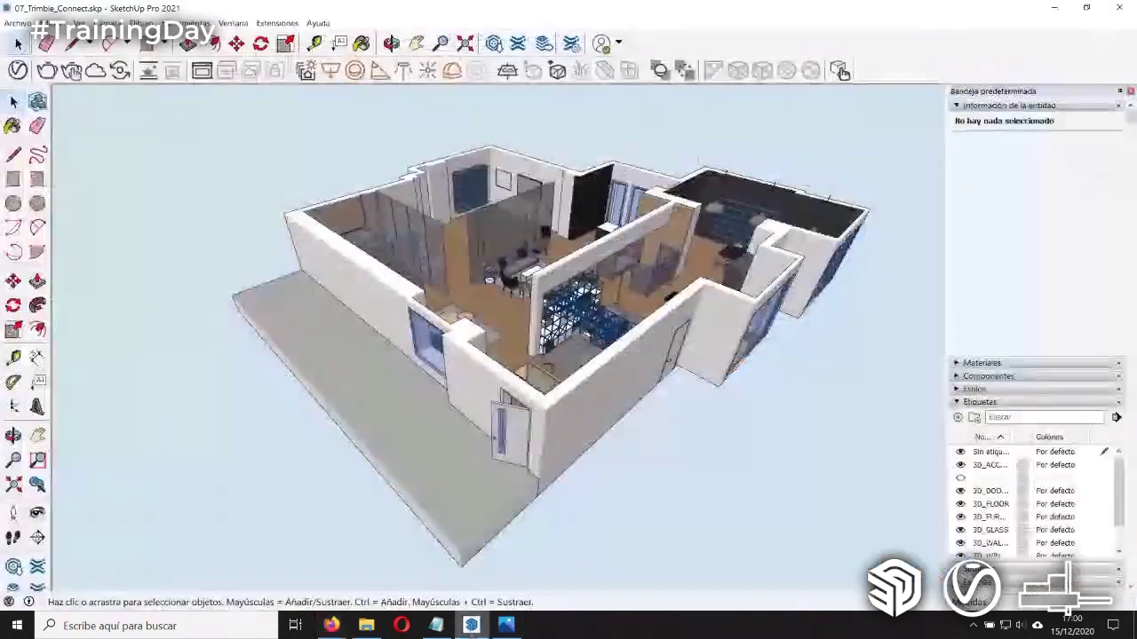
Step: Browse to Webinar > Ventilación IFC in the Importar modelo de referencia window, then close it unimported
click(18, 23)
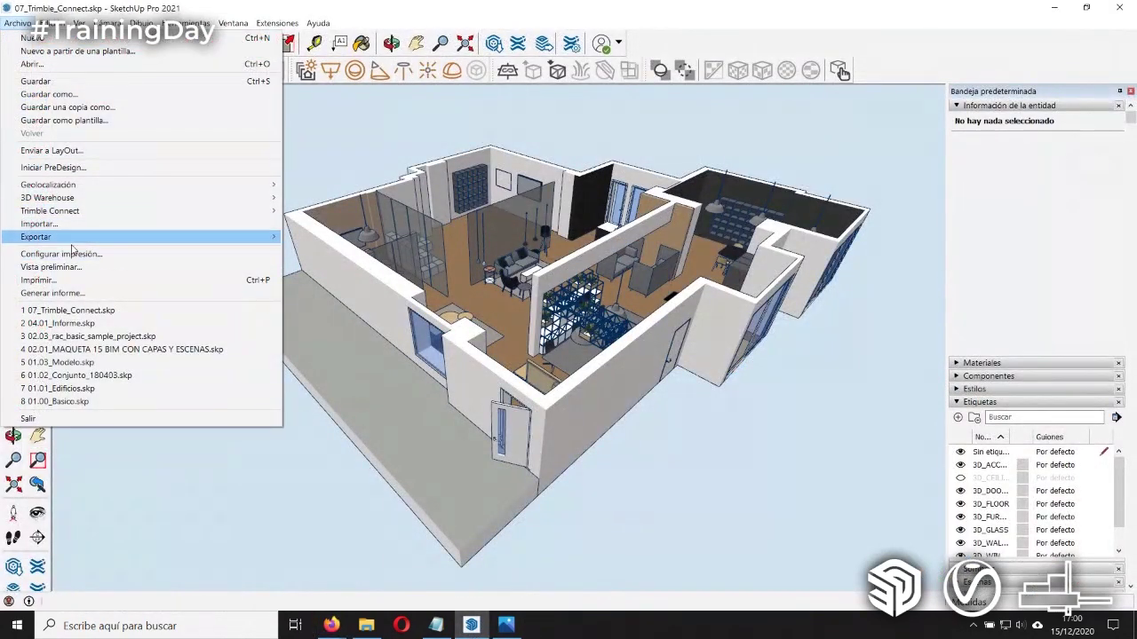
mouse_move(50, 211)
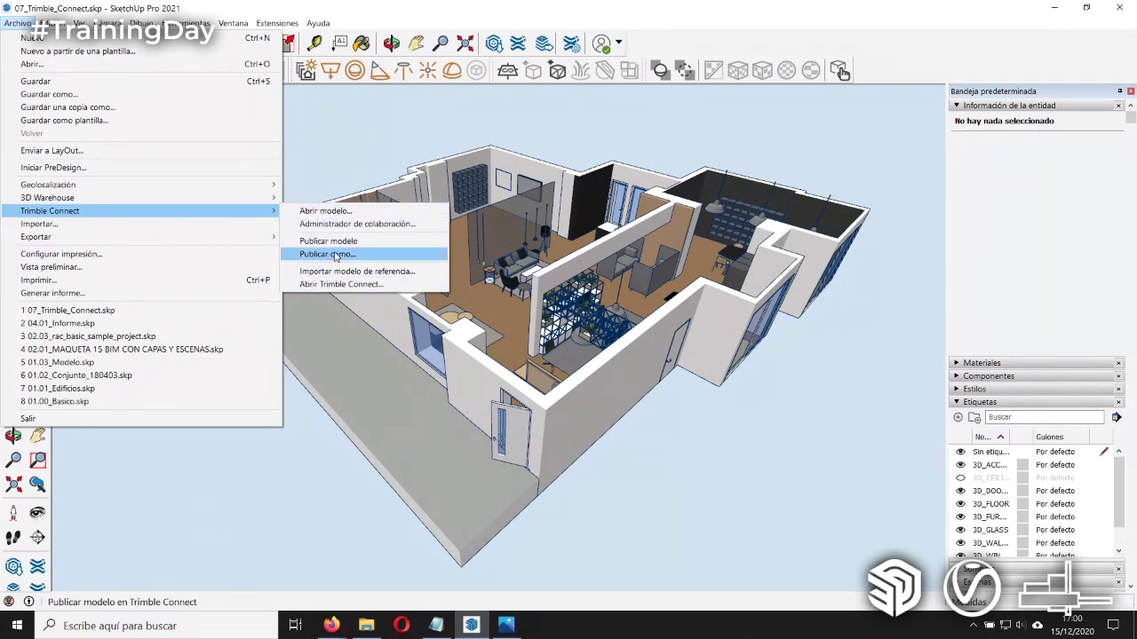
click(344, 272)
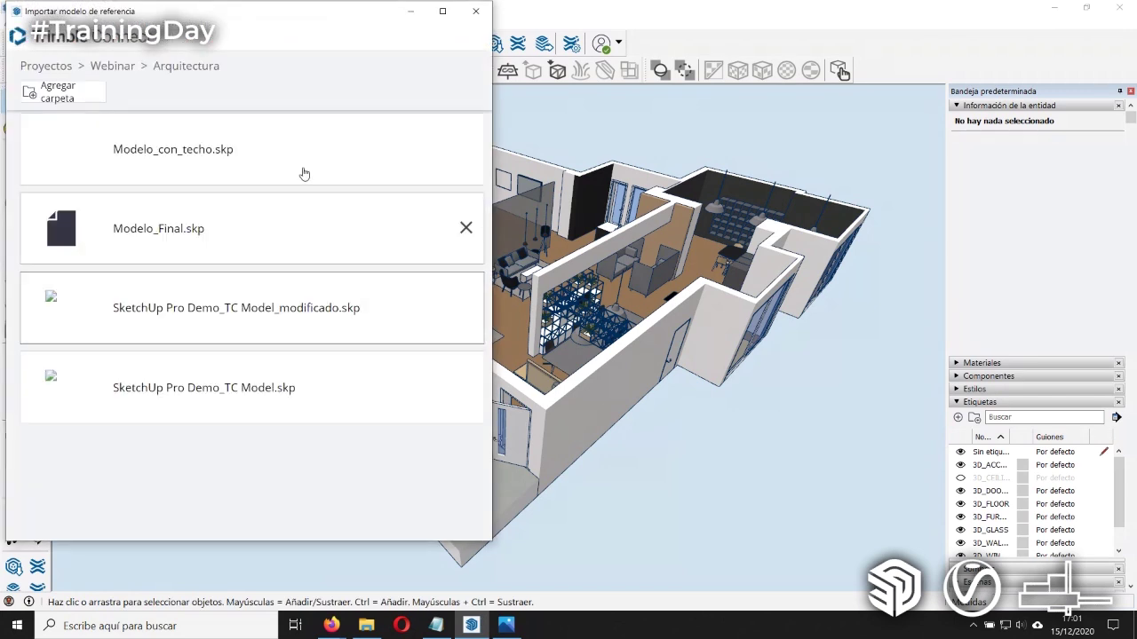
click(112, 67)
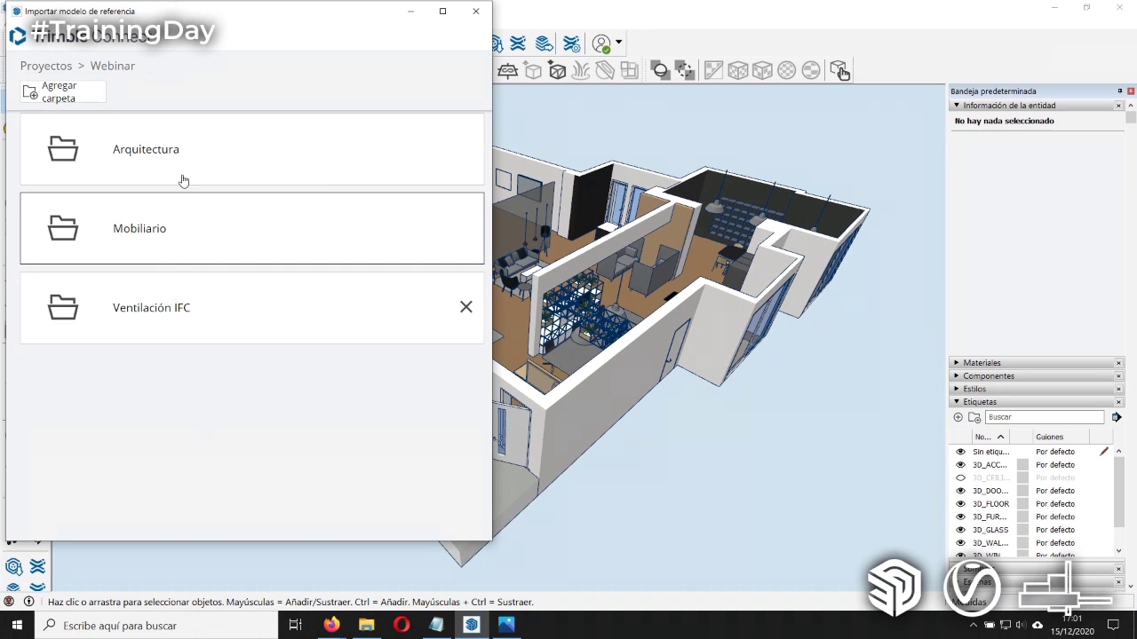
click(180, 306)
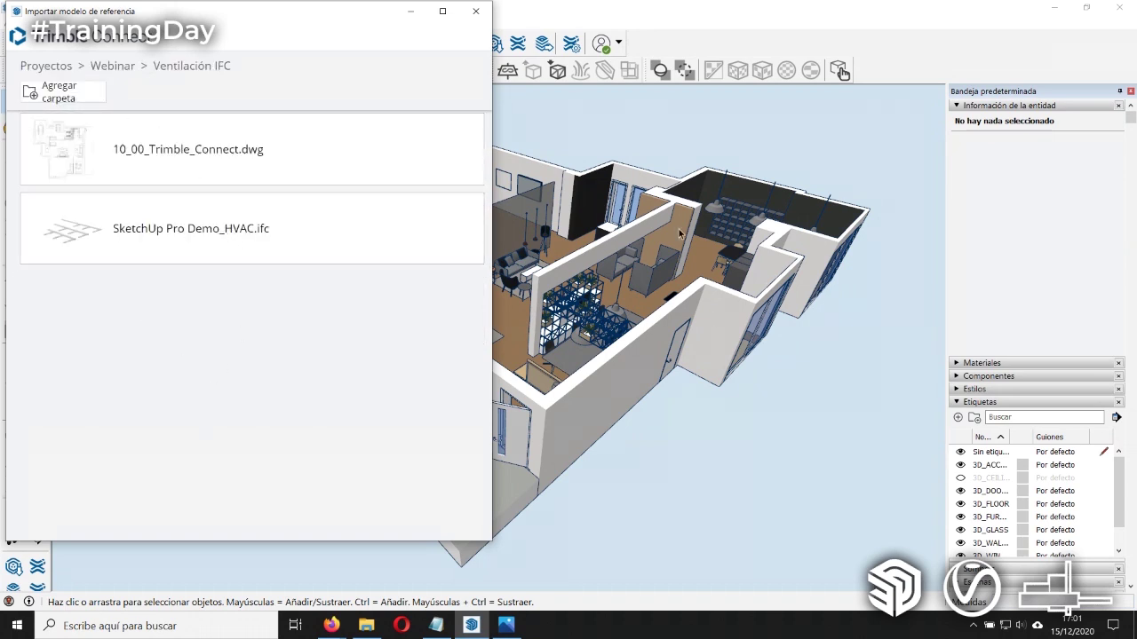
click(475, 10)
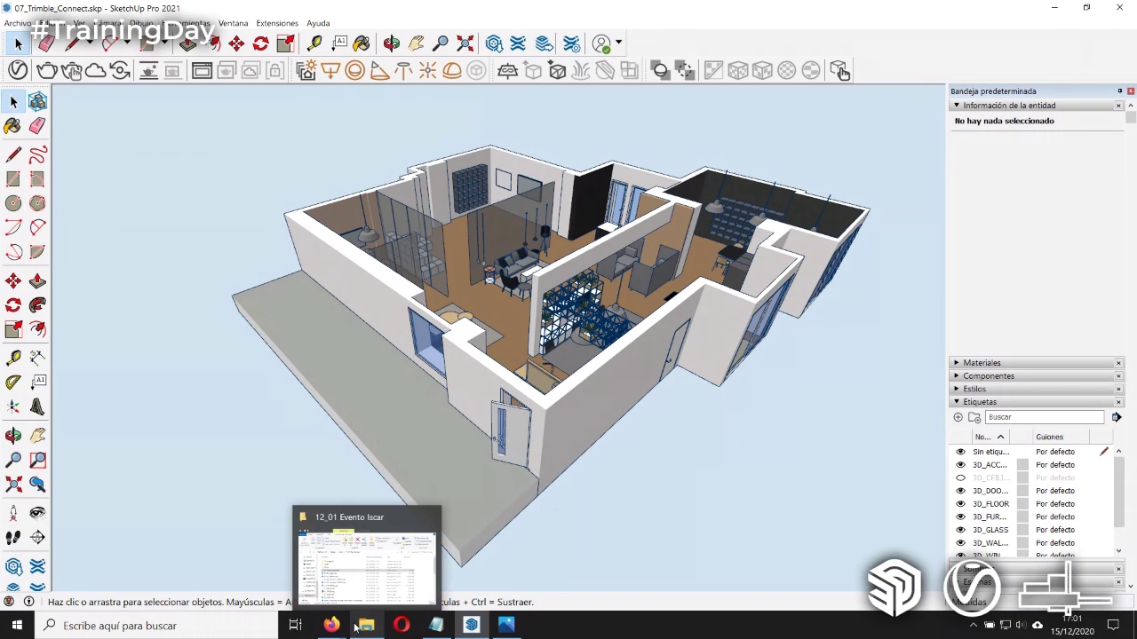
Step: Return to the federated 3D view and orbit to the duct above the grey partition
mouse_move(332, 626)
click(178, 560)
mouse_move(586, 409)
mouse_down()
mouse_move(543, 369)
mouse_move(579, 377)
mouse_move(510, 237)
mouse_up()
scroll(607, 339, up, 3)
scroll(609, 345, up, 3)
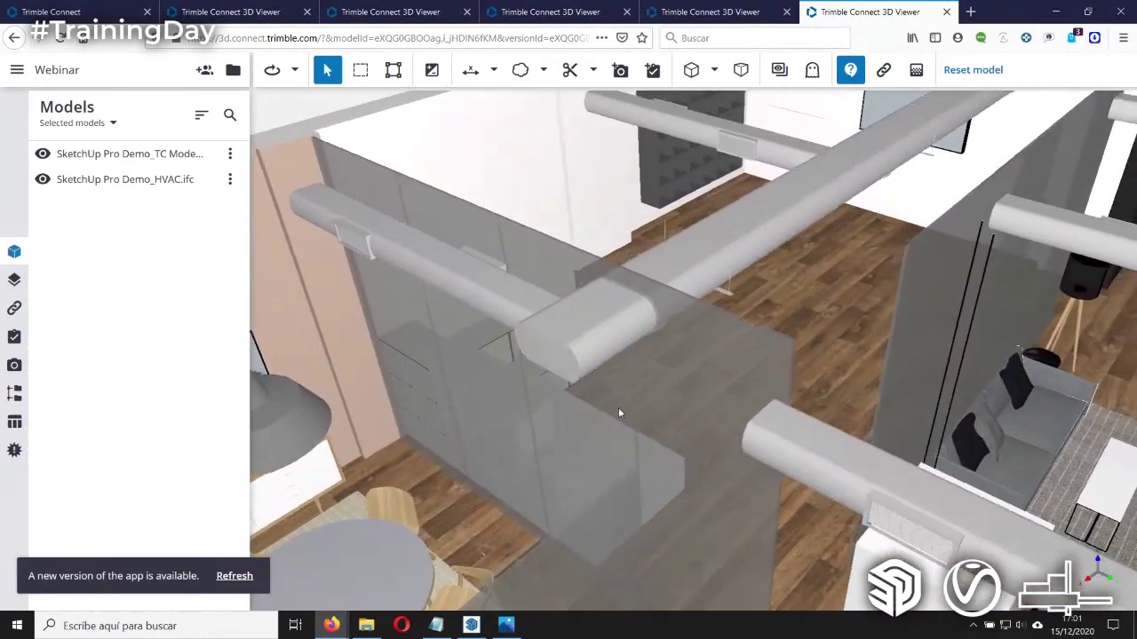
mouse_move(616, 414)
mouse_down()
mouse_move(743, 414)
mouse_move(589, 414)
mouse_move(613, 407)
mouse_up()
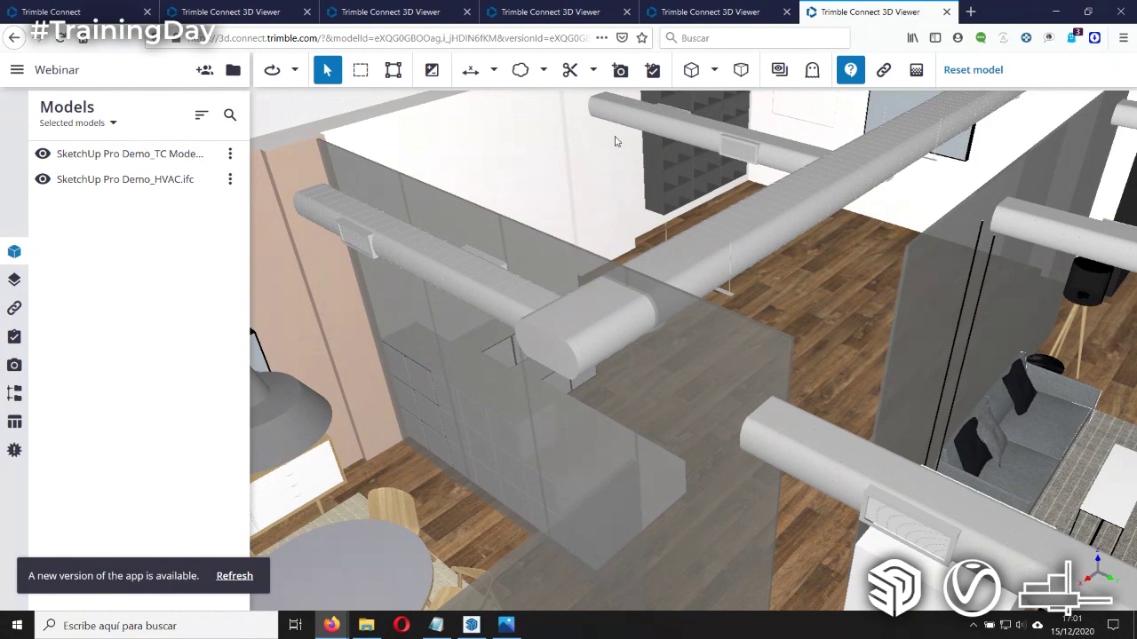
Step: Mark the duct with a cloud markup and a leader text markup reading 'Revisar'
click(520, 69)
drag(578, 262, 641, 296)
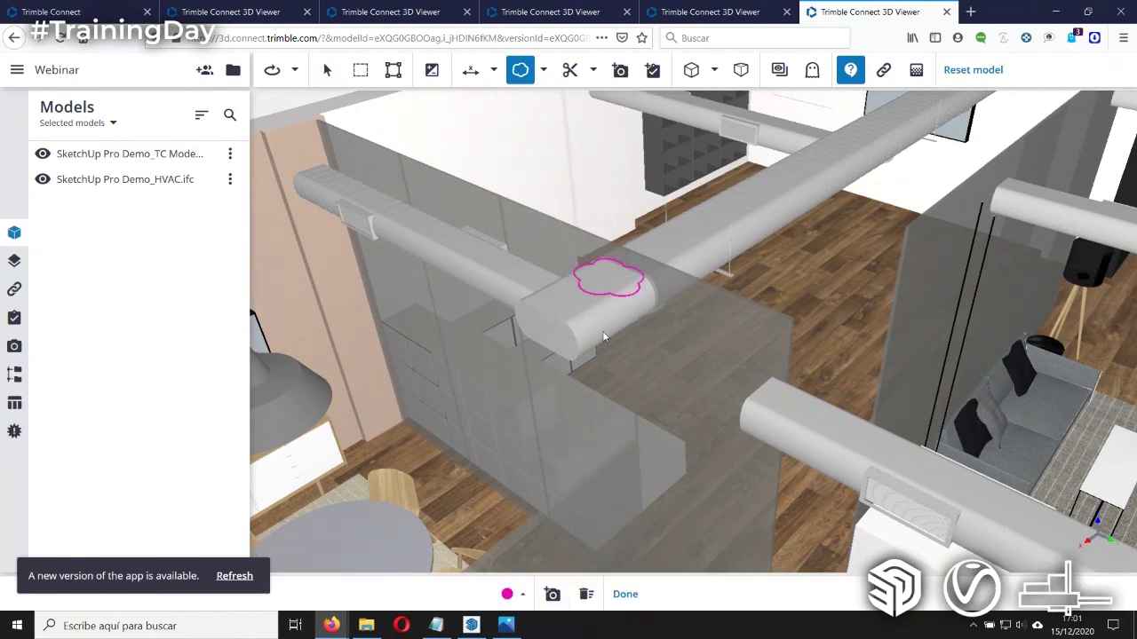
click(543, 70)
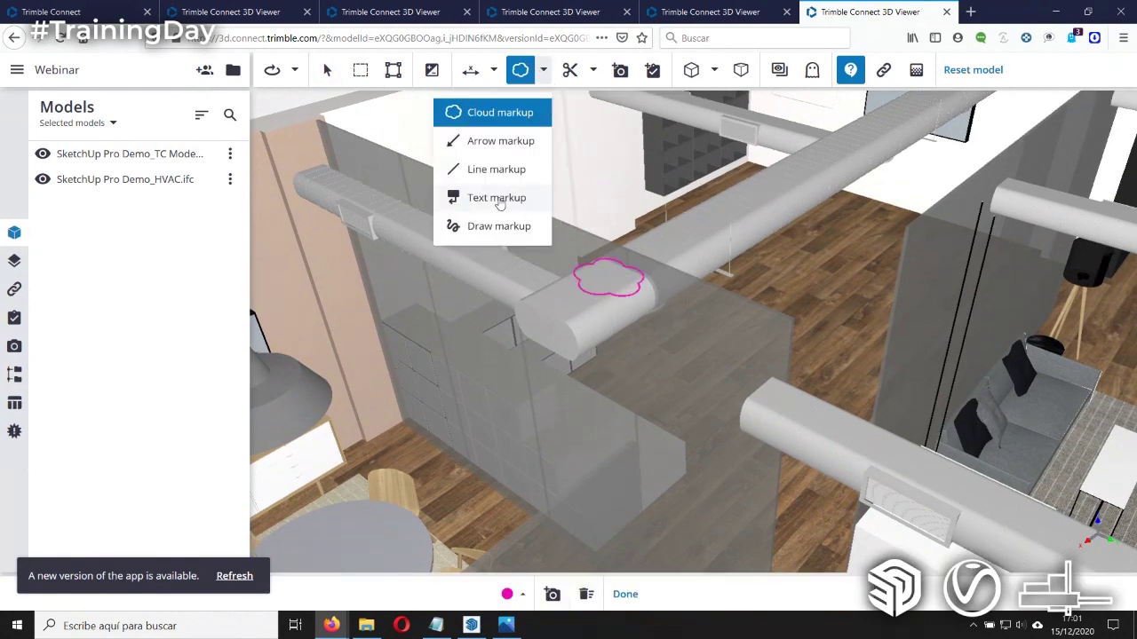
click(497, 197)
drag(611, 273, 633, 197)
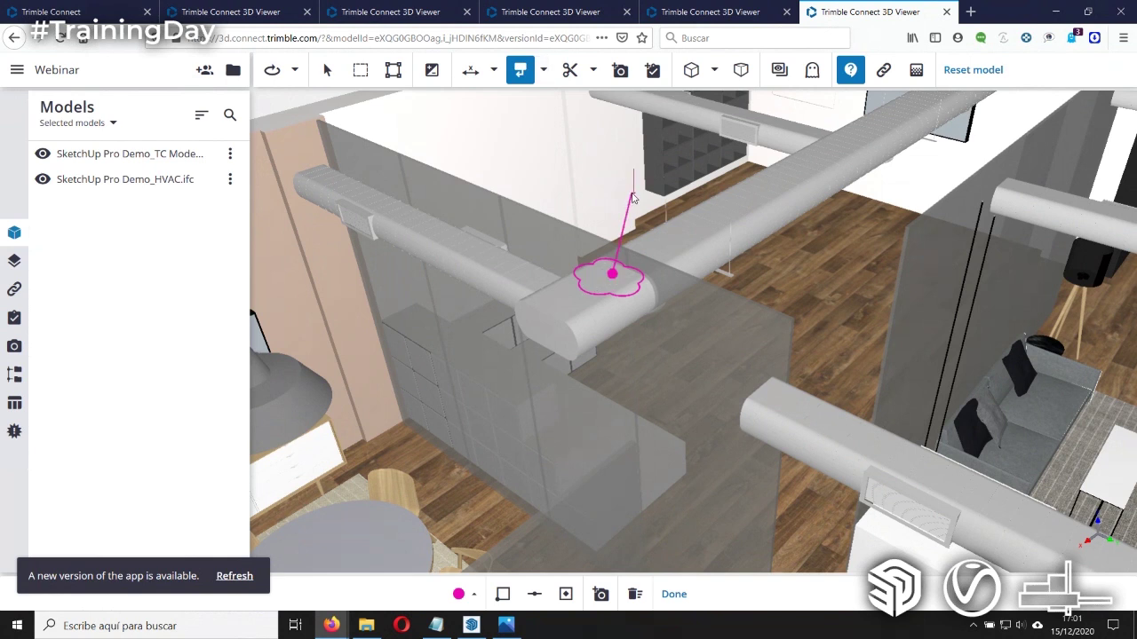
text(Revisar)
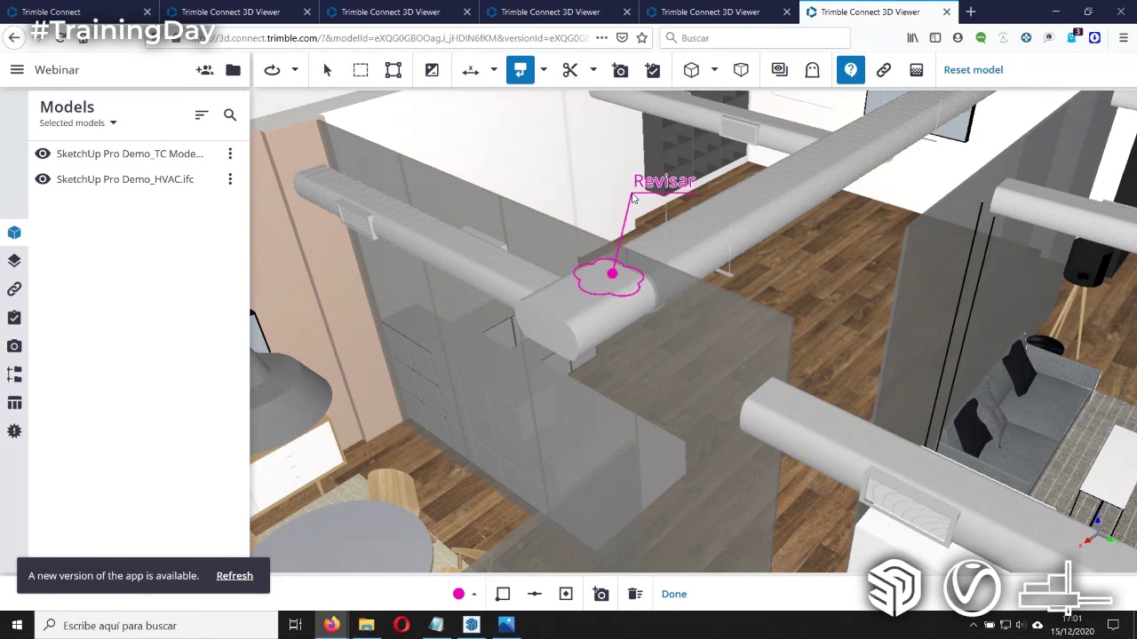
click(543, 172)
Step: Cancel the unfinished leader and go to the project's Activity feed
key(Escape)
drag(542, 231, 556, 249)
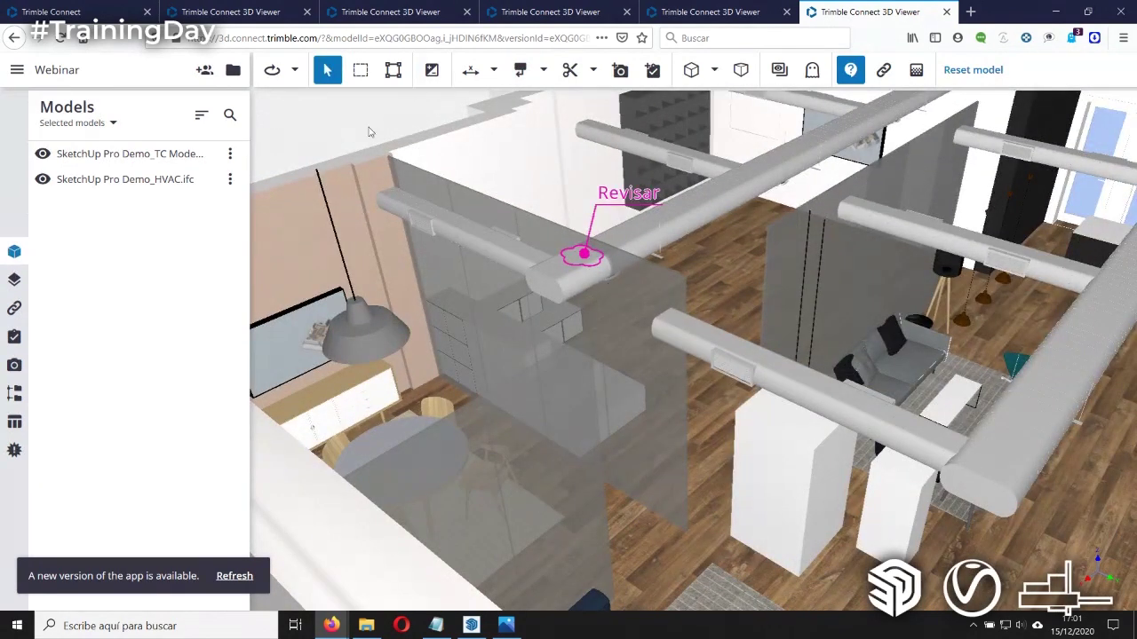
click(54, 11)
click(61, 259)
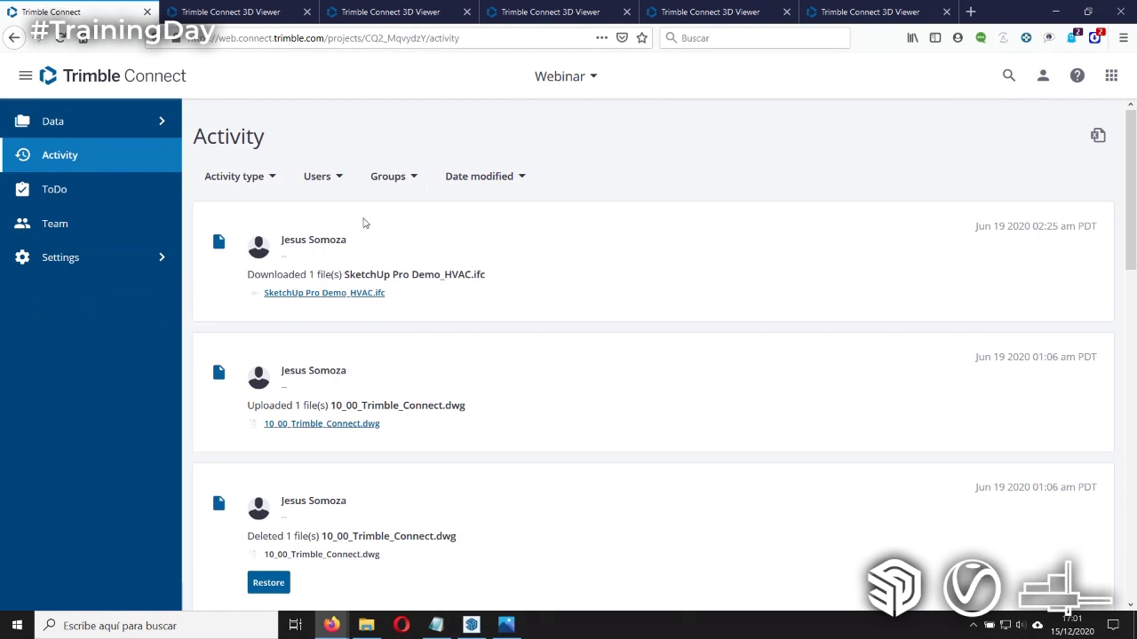
Step: Check the empty ToDo list, then bring SketchUp back and zoom in on the apartment
click(53, 188)
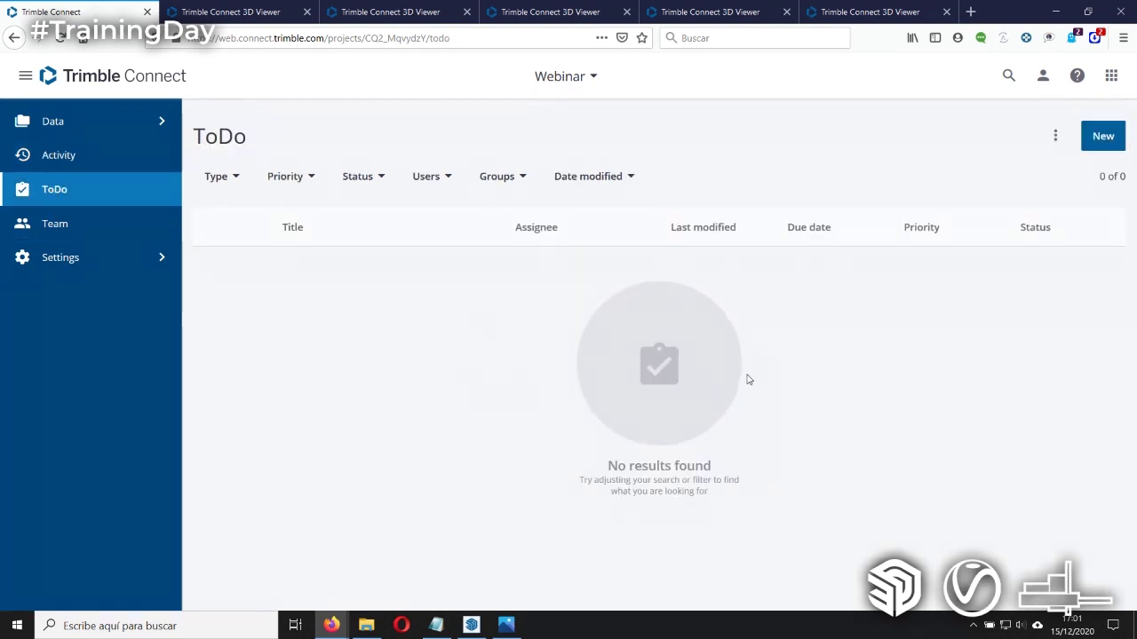
click(471, 625)
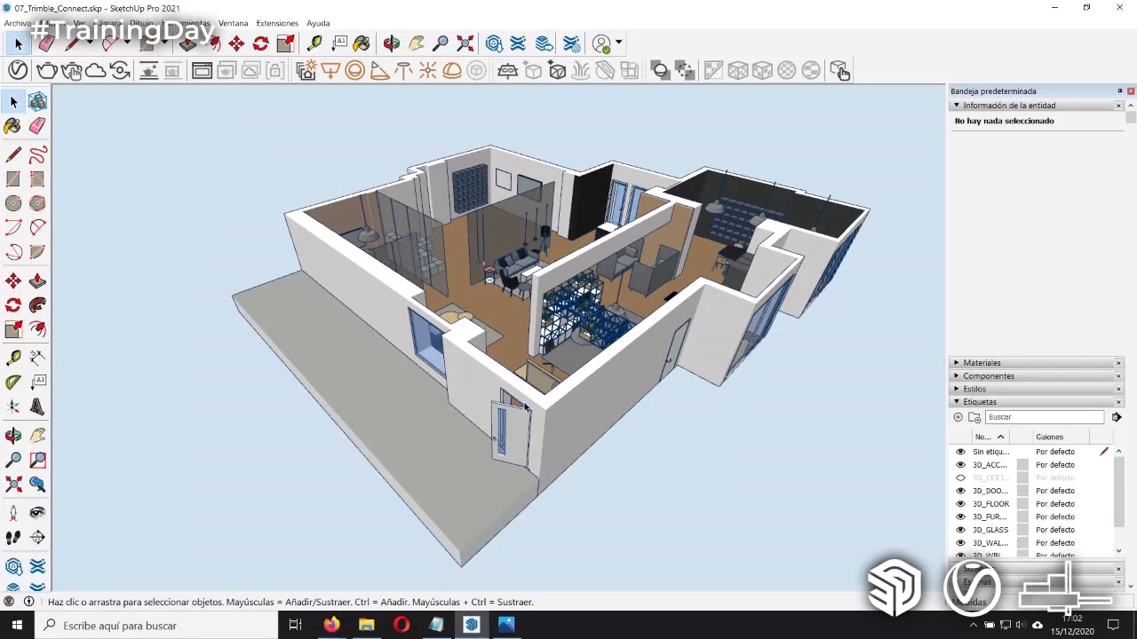
scroll(478, 245, up, 2)
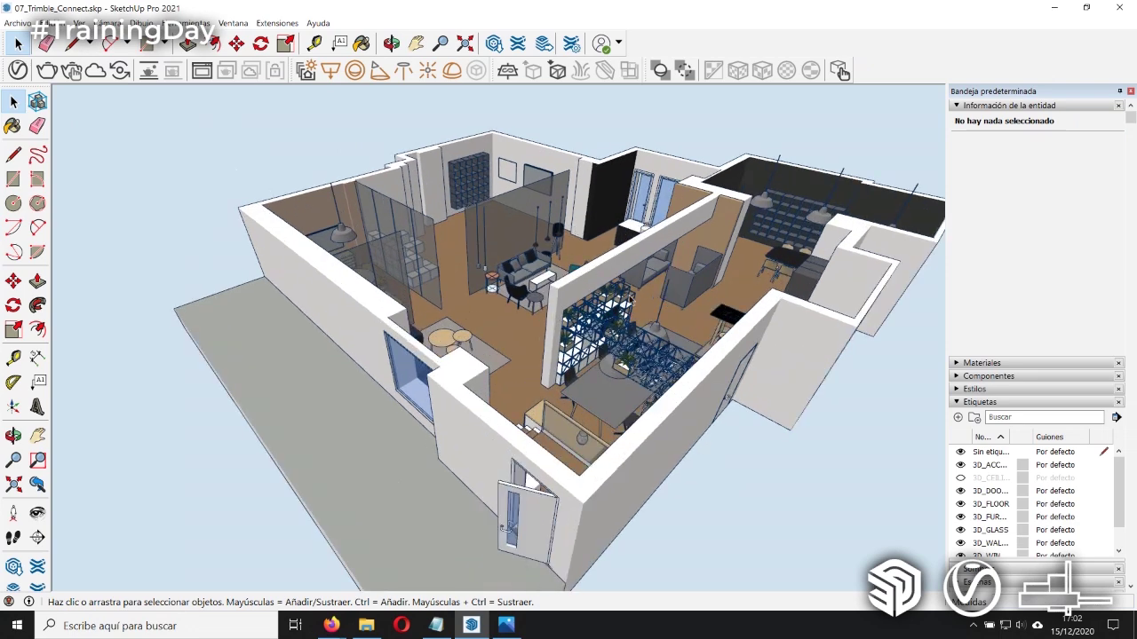